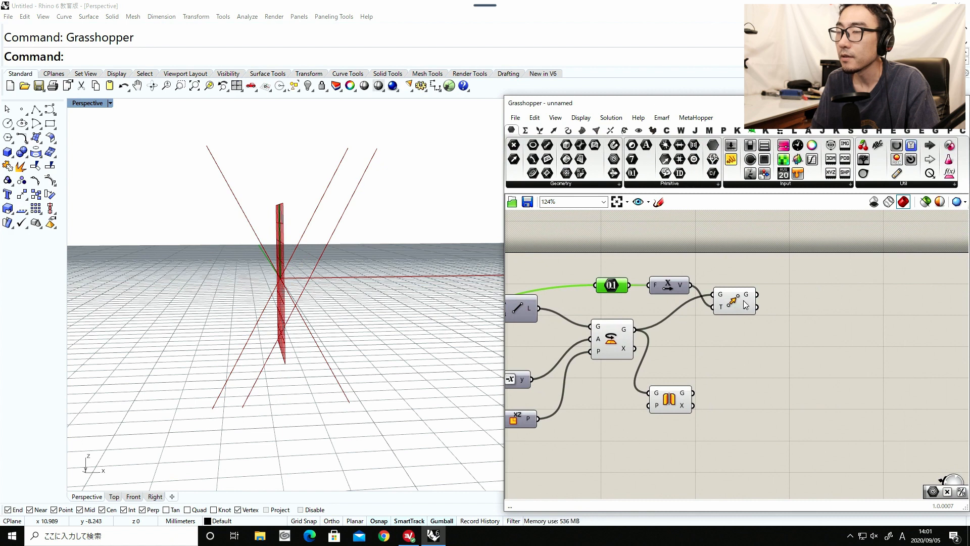
Make room beside the Move component, add a Negative component and feed the Unit X vector into it.
click(756, 255)
double_click(756, 255)
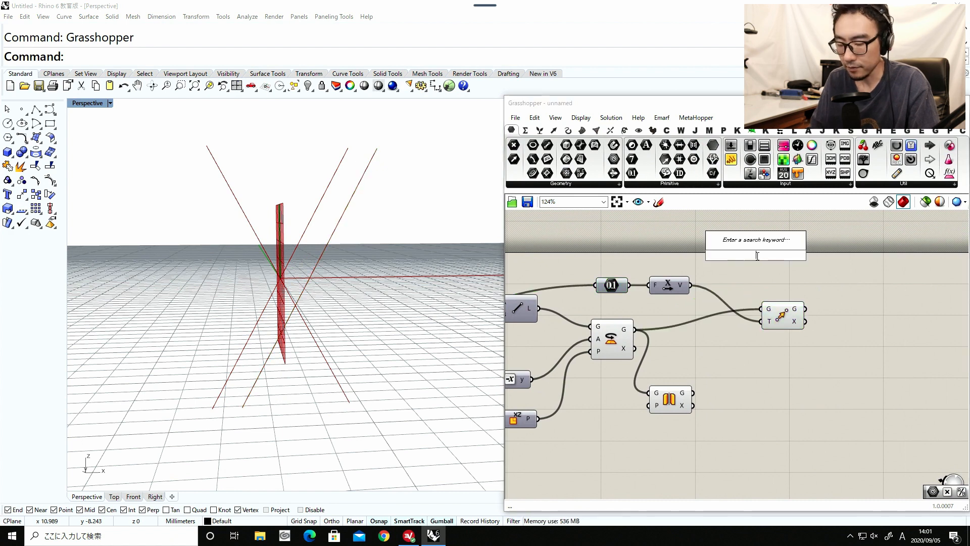
text(exp)
key(Return)
drag(689, 285, 725, 271)
click(780, 321)
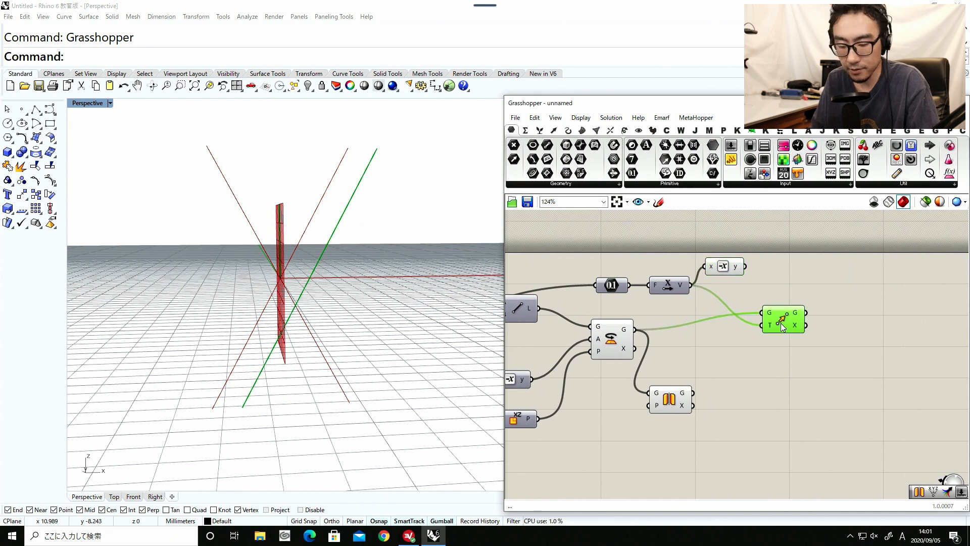
Duplicate the Move component for the rotated line and use the negated X vector as the copy's translation.
alt+drag(781, 326, 788, 279)
scroll(727, 336, down, 1)
drag(730, 350, 612, 281)
middle_click(618, 309)
click(650, 279)
right_drag(519, 303, 808, 283)
scroll(578, 375, up, 3)
drag(540, 379, 532, 378)
scroll(641, 356, down, 3)
right_drag(641, 354, 546, 365)
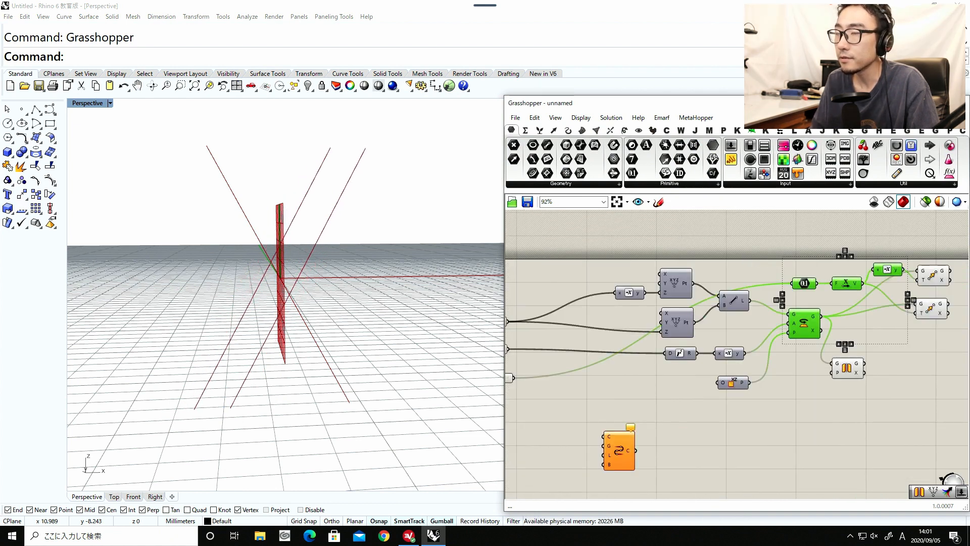
Position the Mirror component in line below the two Move components.
right_drag(896, 369, 780, 379)
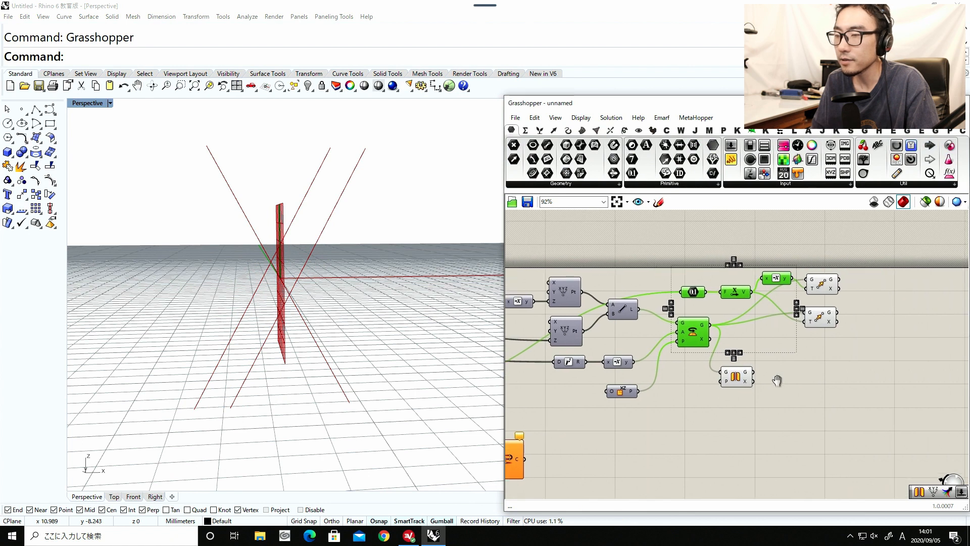
drag(733, 379, 822, 364)
click(822, 283)
click(822, 319)
click(837, 345)
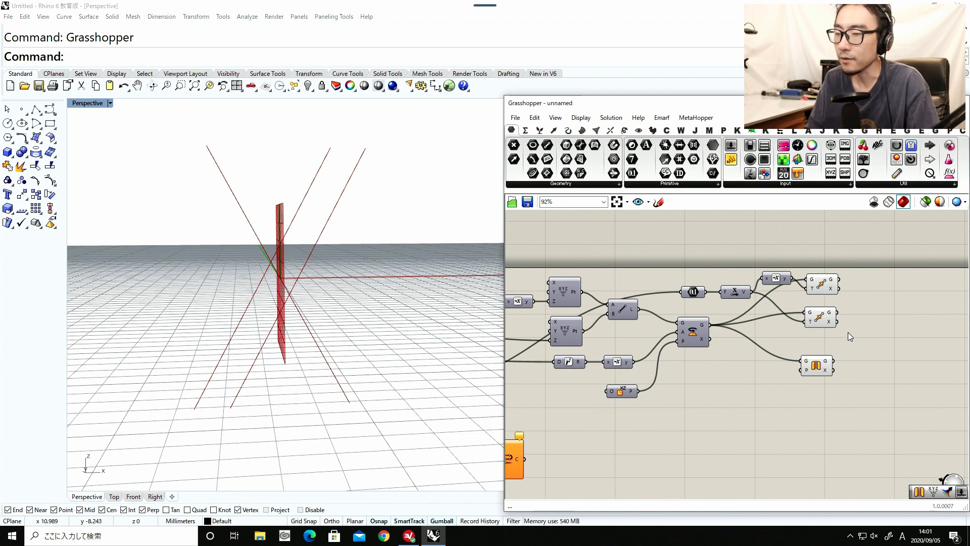
Bring the Connect Curves component over beside the outputs of the Move and Mirror components.
right_drag(755, 369, 699, 376)
right_drag(524, 451, 624, 414)
drag(554, 436, 908, 423)
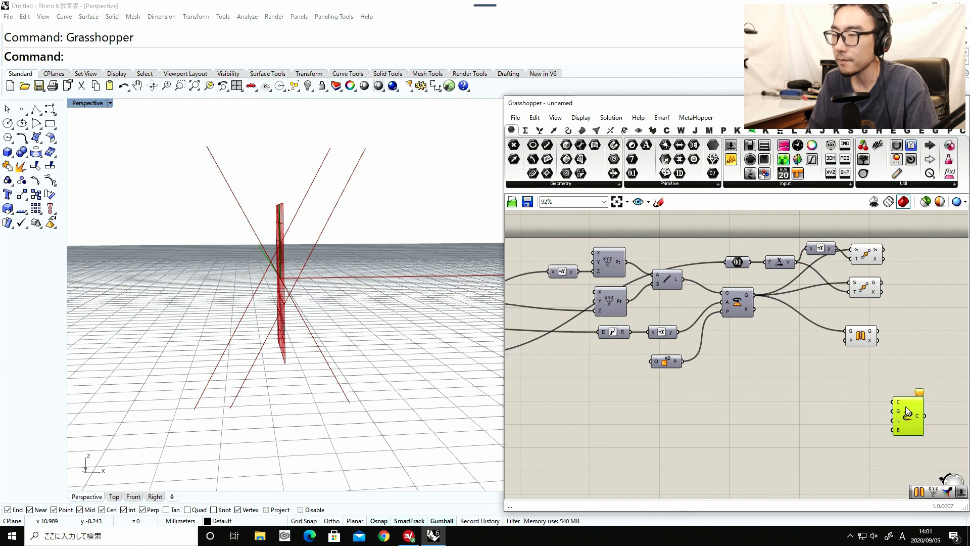
right_drag(904, 378, 744, 408)
drag(747, 437, 747, 413)
right_drag(751, 348, 728, 359)
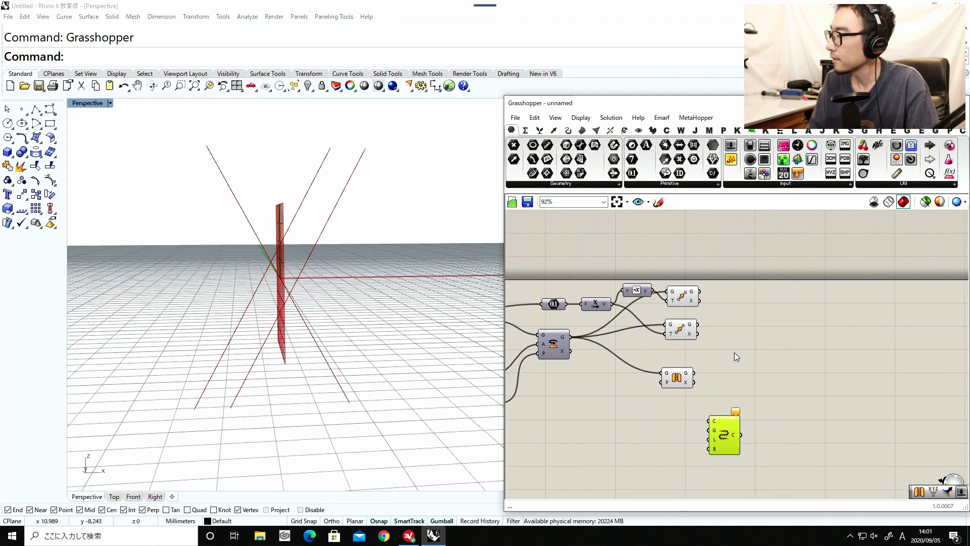
Add a Merge component and connect the upper Move's geometry to D1 and the Mirror's geometry to D2.
double_click(746, 347)
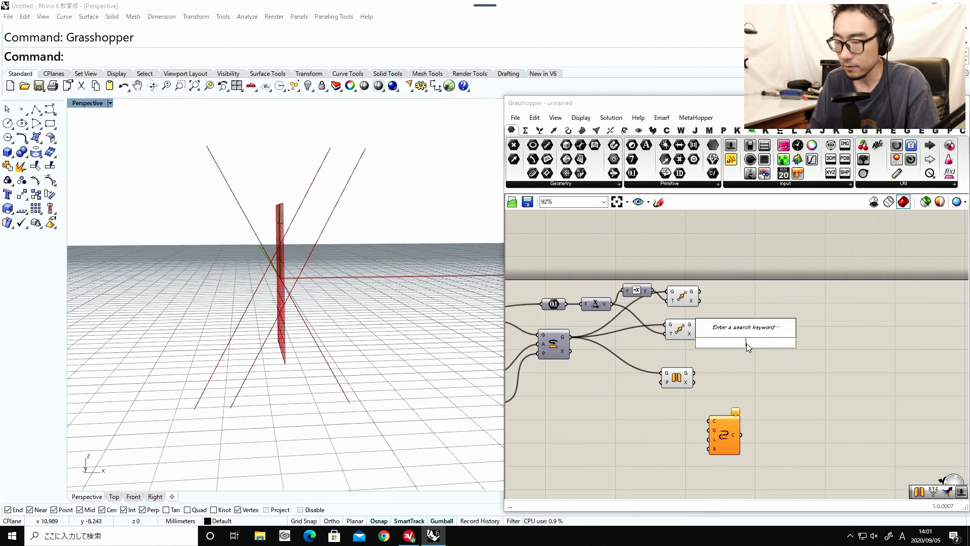
text(mer)
key(Return)
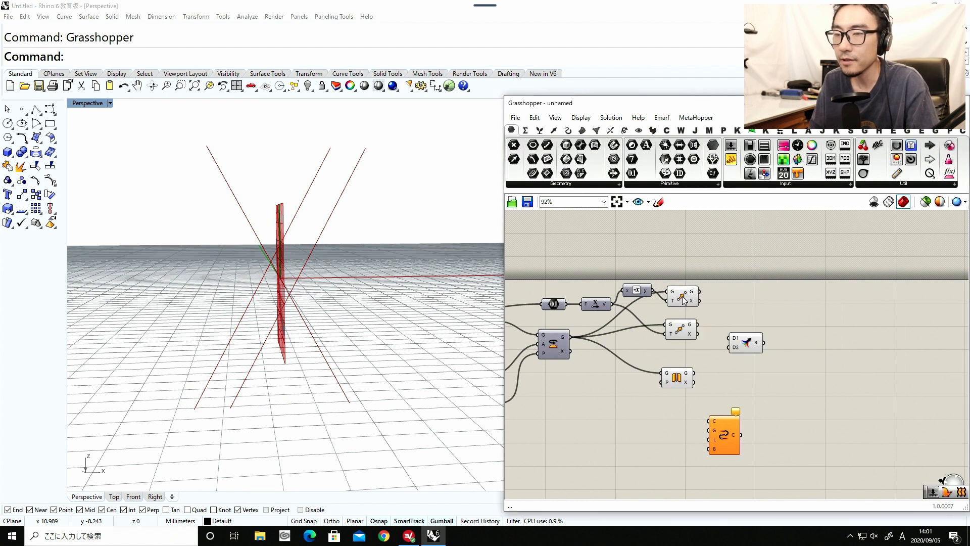
drag(682, 322, 749, 326)
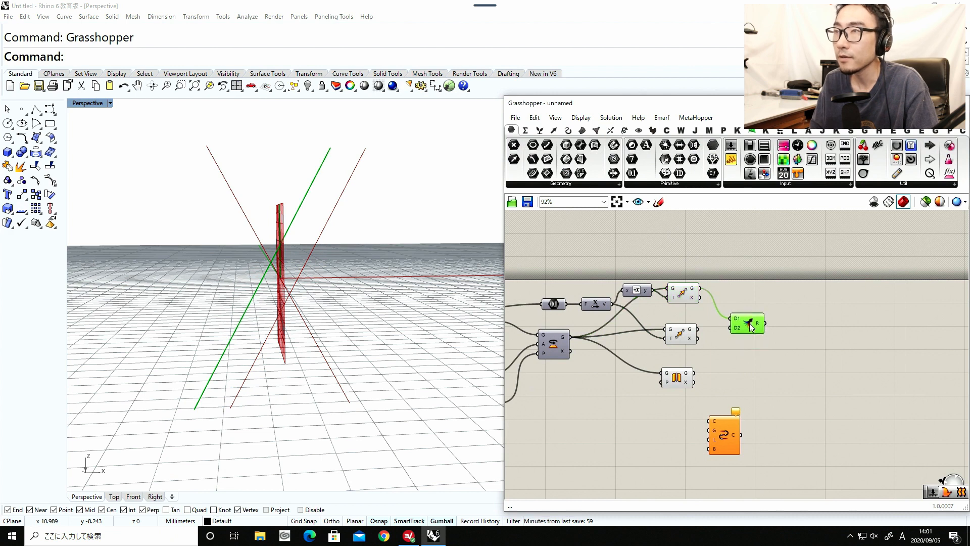
drag(680, 382, 683, 371)
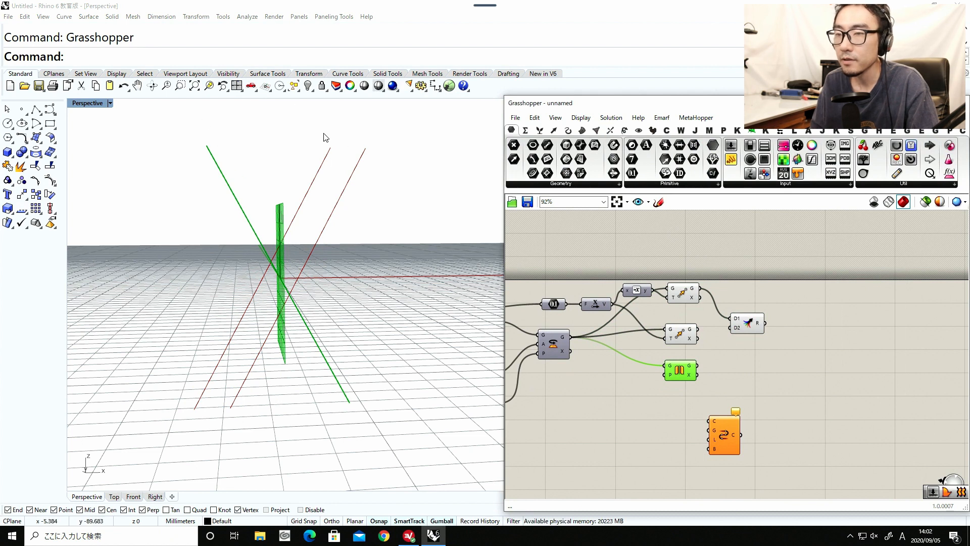
drag(697, 365, 736, 329)
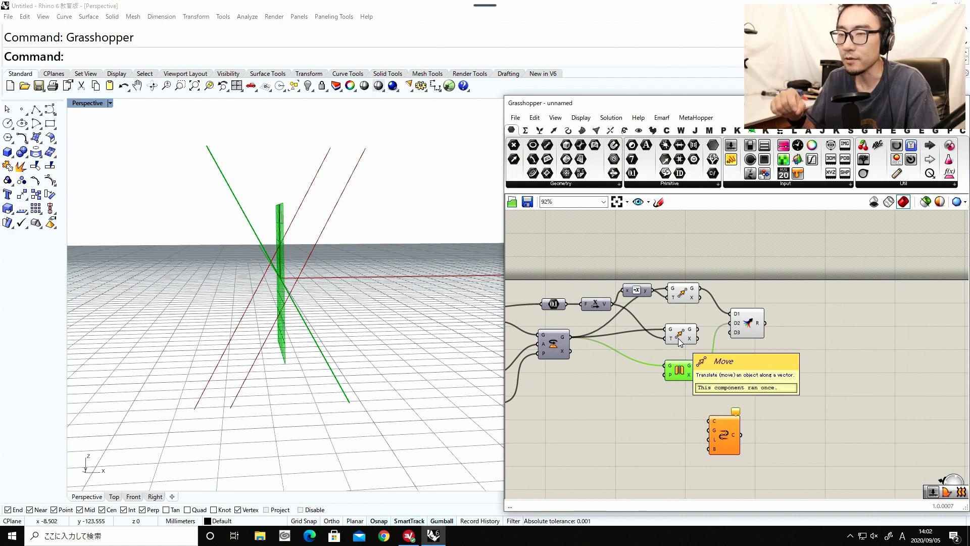
Rearrange the Mirror between the two Move components and connect the lower Move's geometry to the Merge's D3.
mouse_move(678, 339)
mouse_down()
mouse_move(677, 401)
mouse_move(681, 333)
mouse_up()
drag(676, 395, 671, 362)
scroll(698, 360, up, 3)
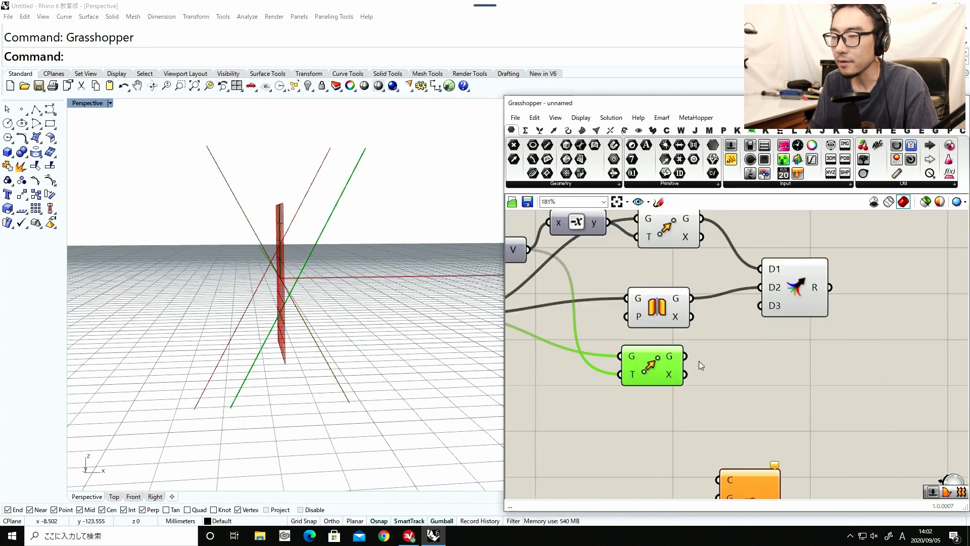
drag(660, 311, 661, 300)
click(657, 371)
scroll(676, 388, down, 2)
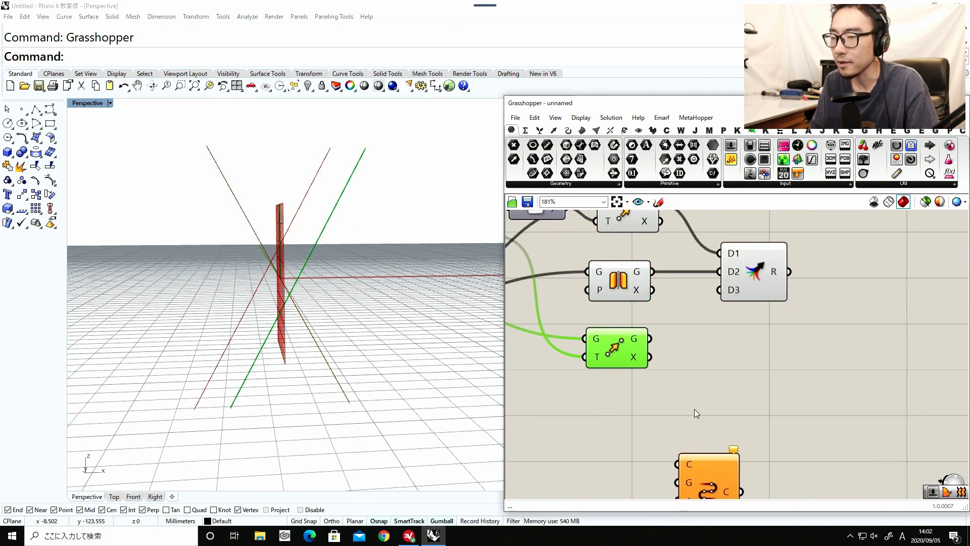
drag(702, 457, 791, 419)
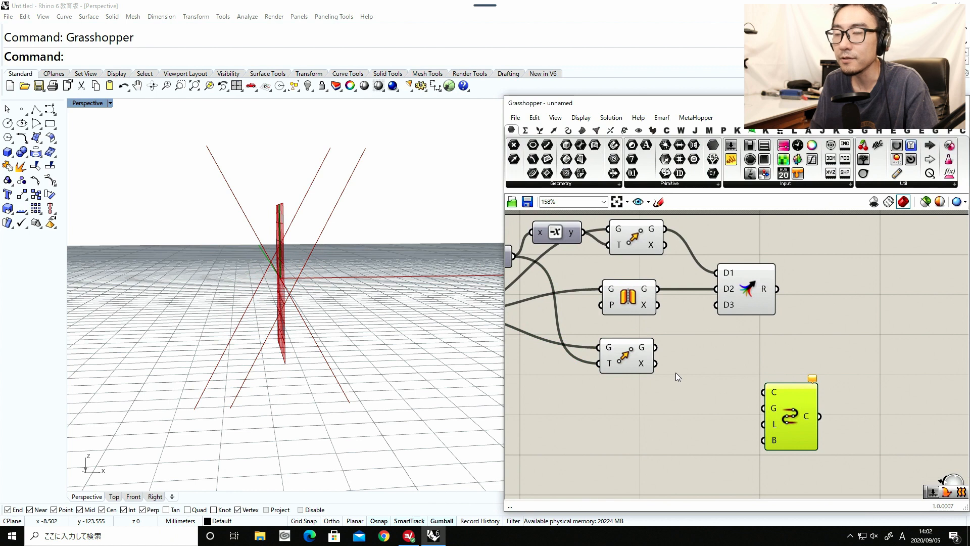
drag(654, 347, 727, 305)
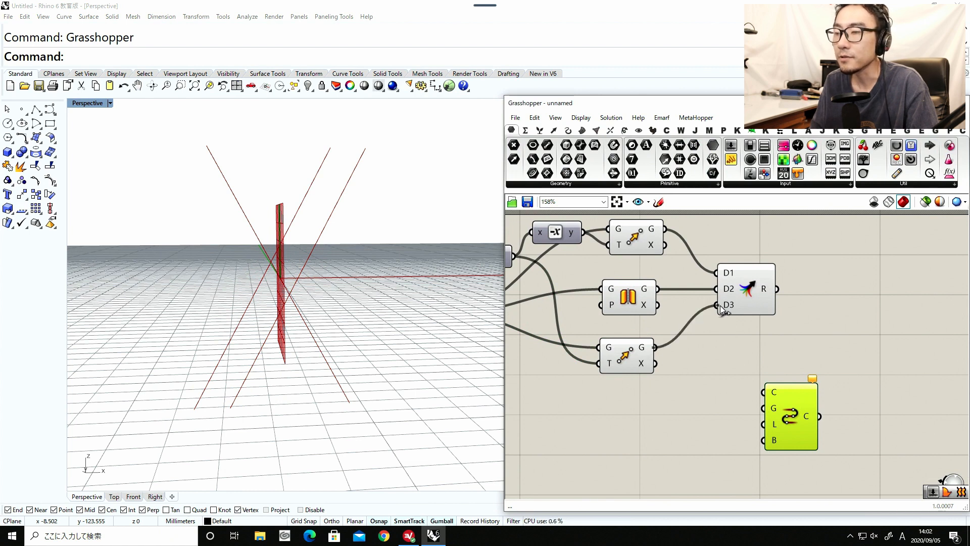
Place Connect Curves after the Merge component and feed the merged result into its curves input.
drag(778, 366, 823, 307)
scroll(826, 347, up, 1)
scroll(826, 347, up, 1)
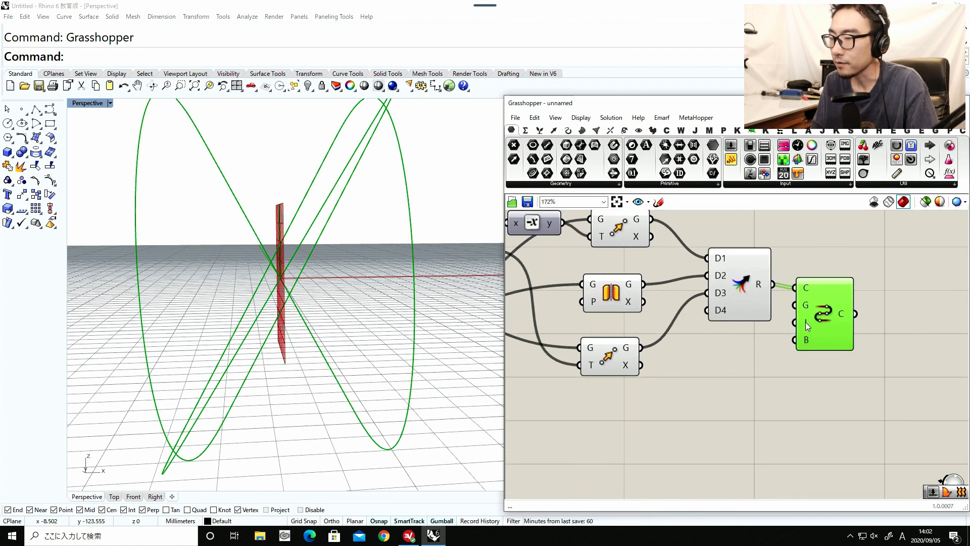
Turn off the closed-loop setting (L) of the Connect Curves component.
right_click(805, 322)
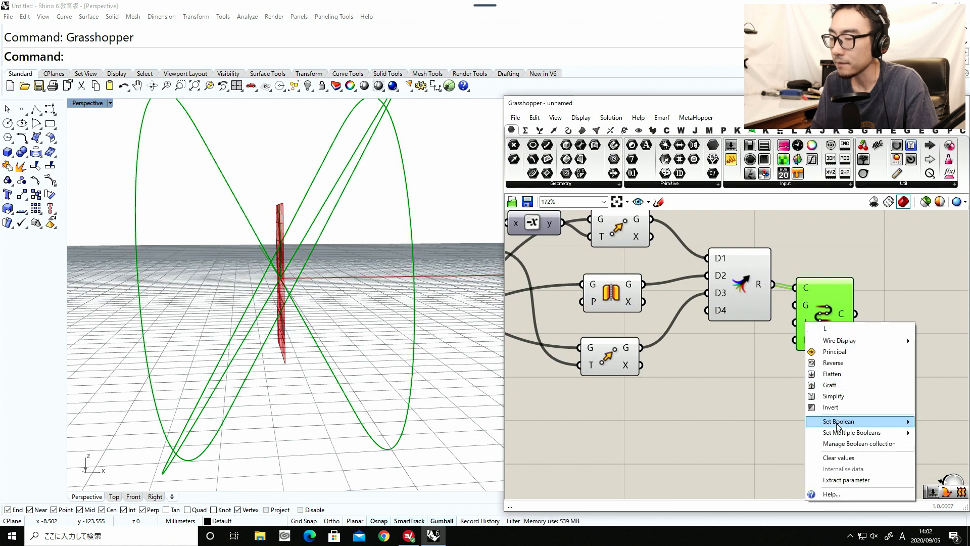
mouse_move(831, 426)
click(928, 422)
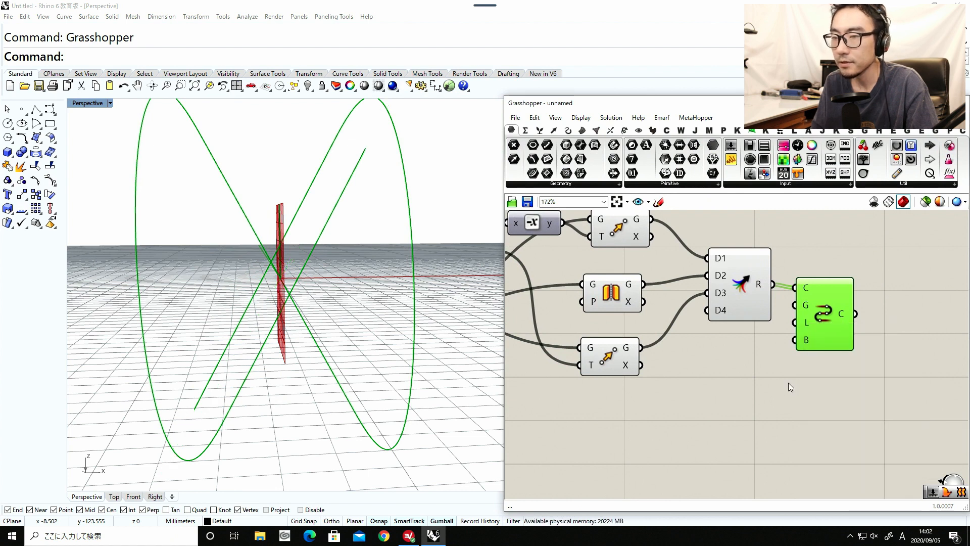
scroll(320, 342, down, 3)
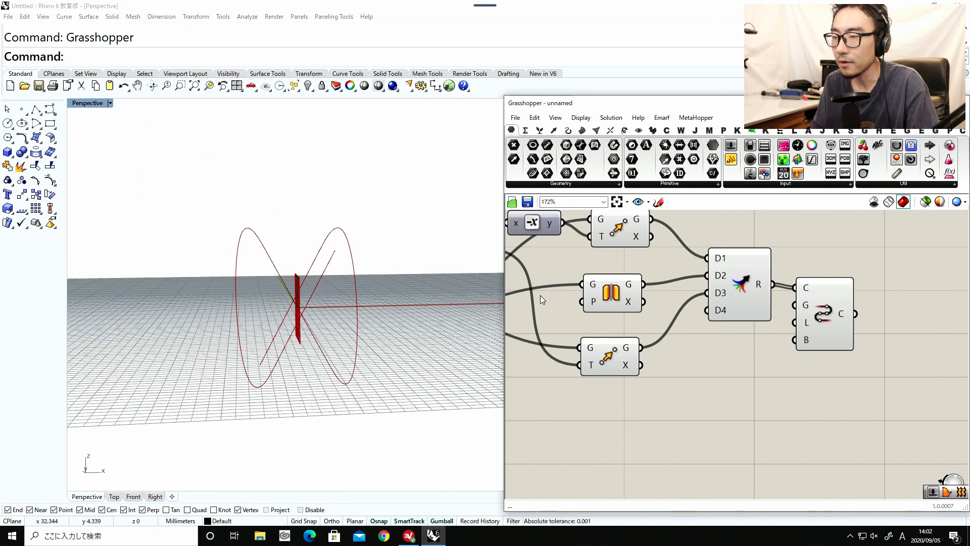
Insert a Flip Curve component between the Mirror's geometry output and the Merge's D2 input.
drag(612, 364, 612, 383)
drag(599, 299, 557, 298)
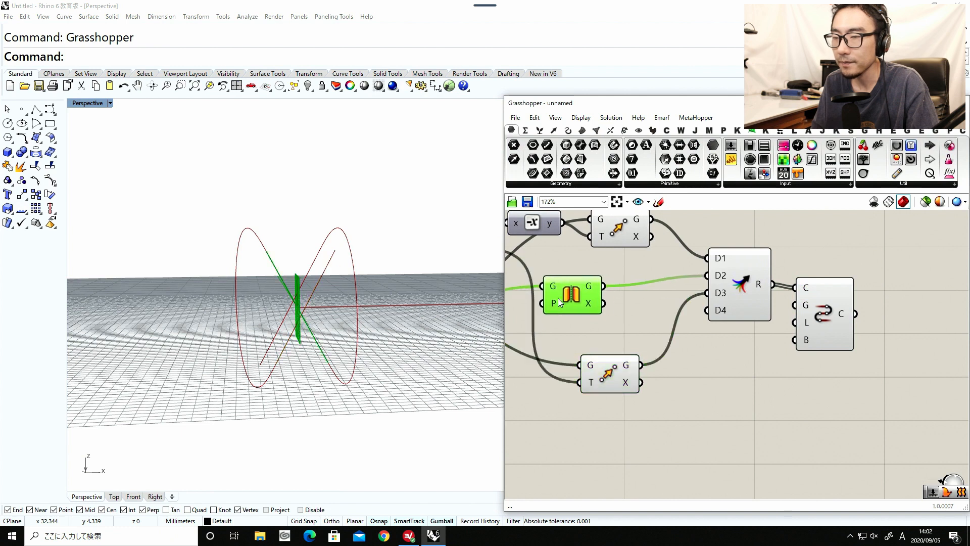
double_click(626, 316)
text(flip)
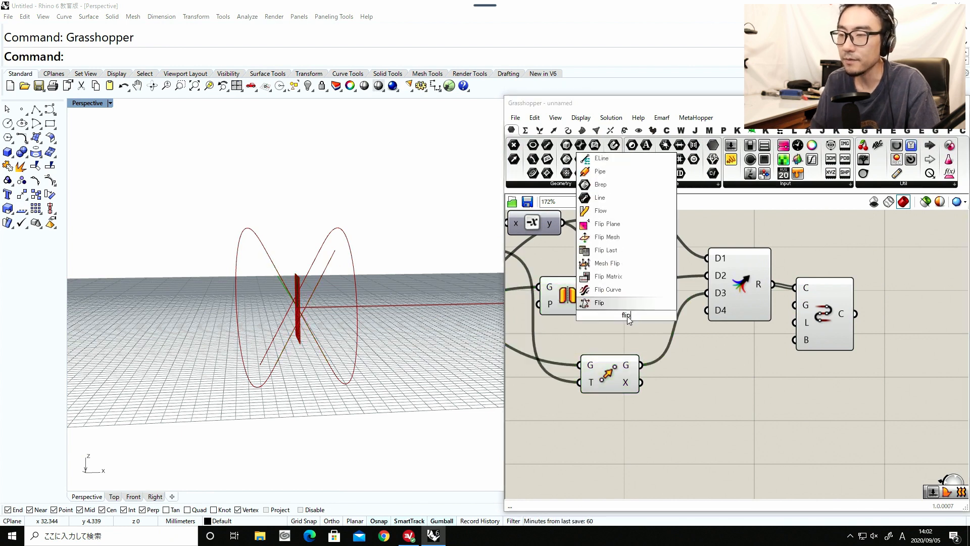
click(627, 310)
drag(599, 292, 597, 306)
drag(613, 311, 702, 275)
right_drag(389, 298, 326, 333)
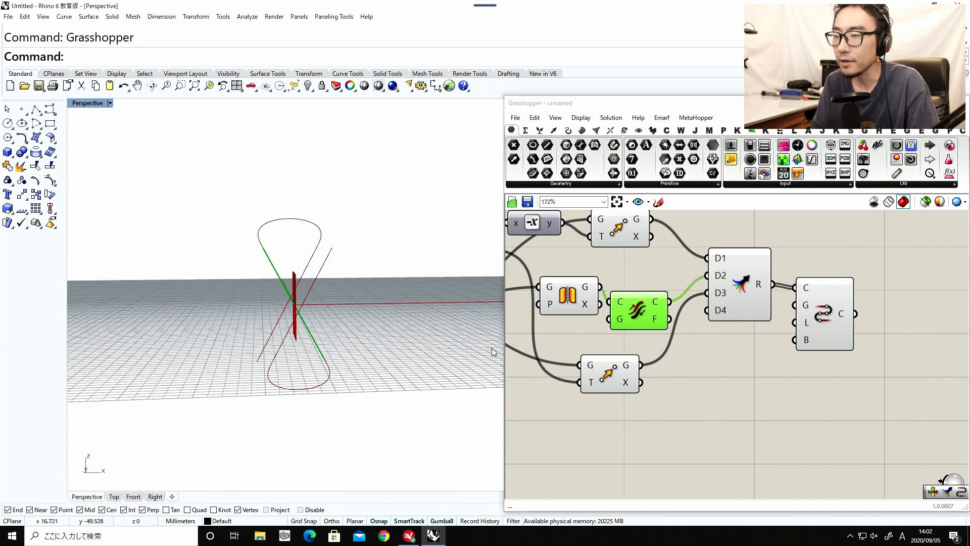
Tidy the layout of the Merge, Flip Curve, lower Move and Connect Curves components.
drag(731, 299, 729, 303)
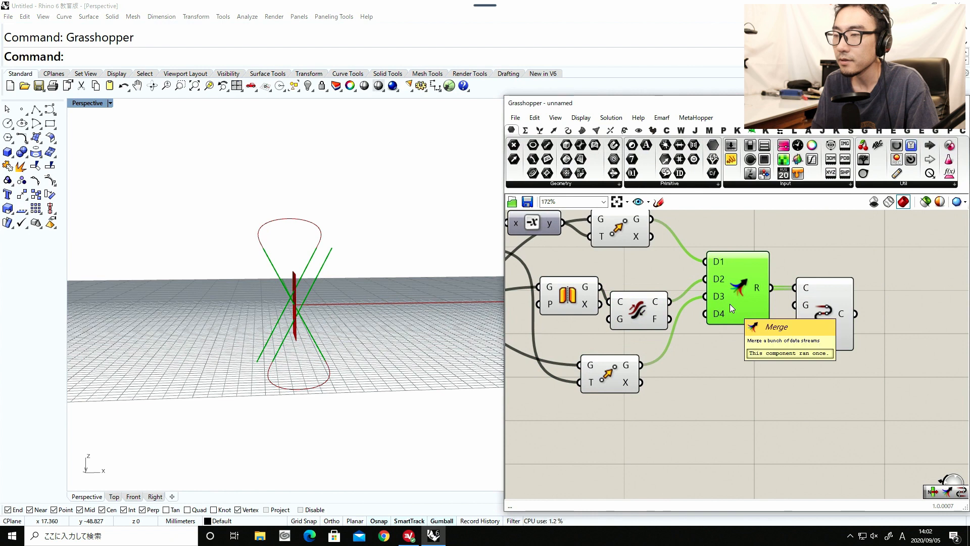
drag(642, 304, 644, 297)
drag(622, 361, 639, 348)
drag(824, 323, 844, 319)
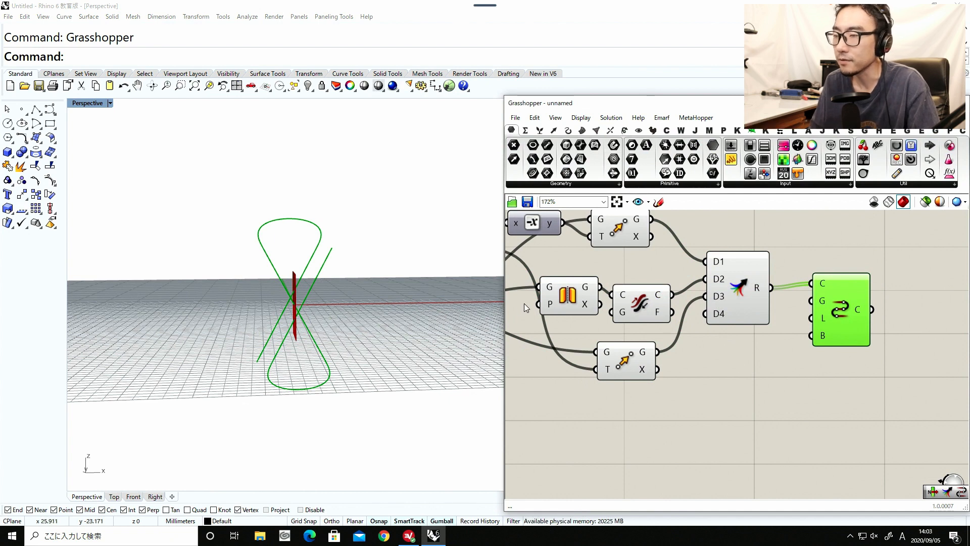
drag(838, 316, 832, 321)
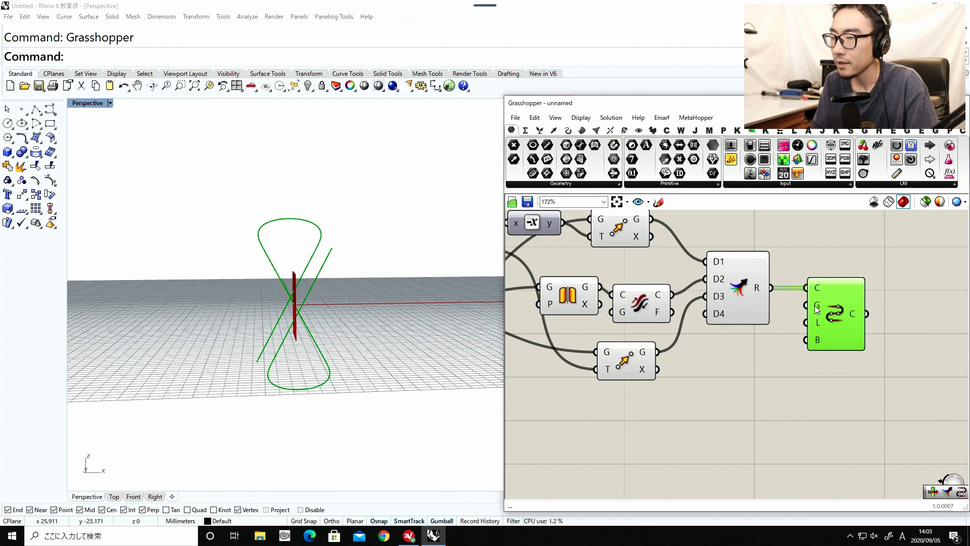
Set the Connect Curves continuity to Tangency, trying Position as a comparison.
right_click(816, 309)
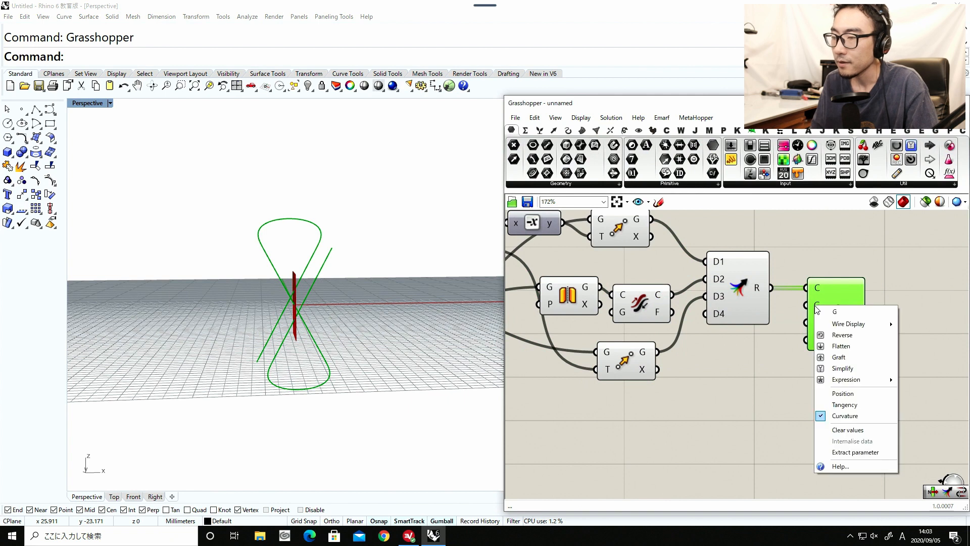
click(836, 406)
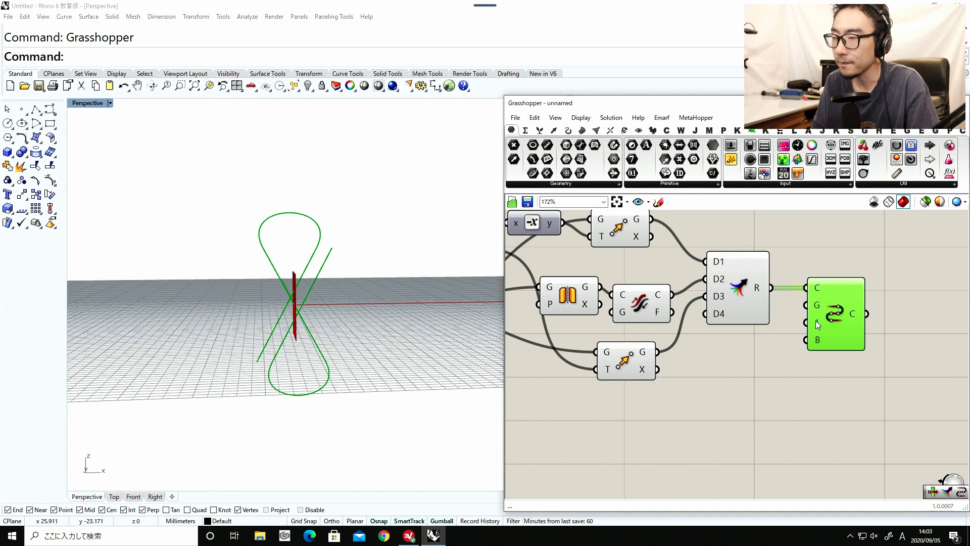
right_click(817, 309)
click(837, 400)
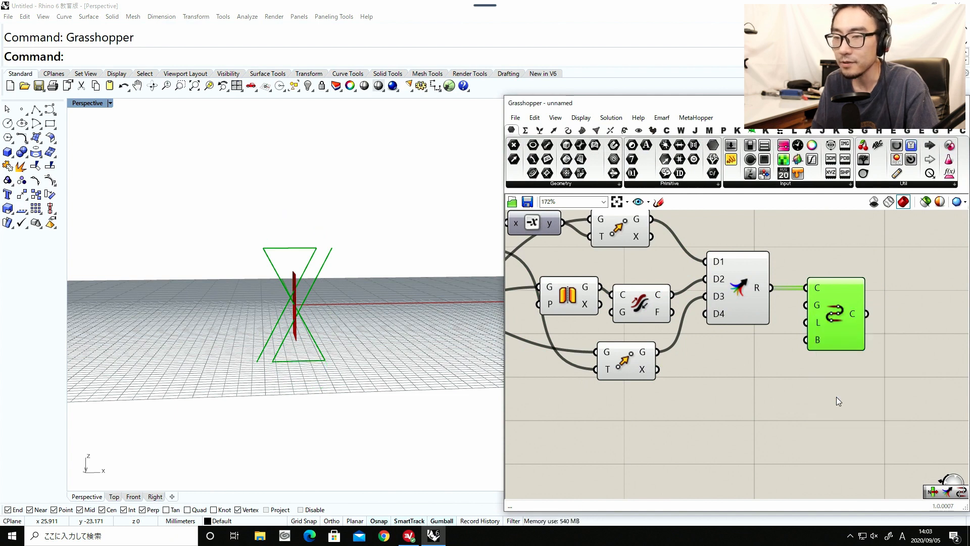
right_click(822, 313)
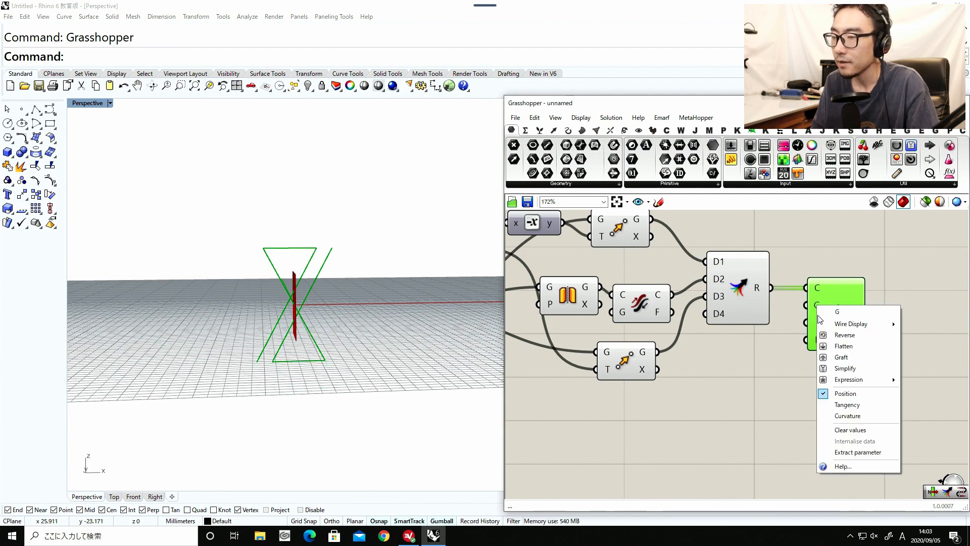
click(839, 405)
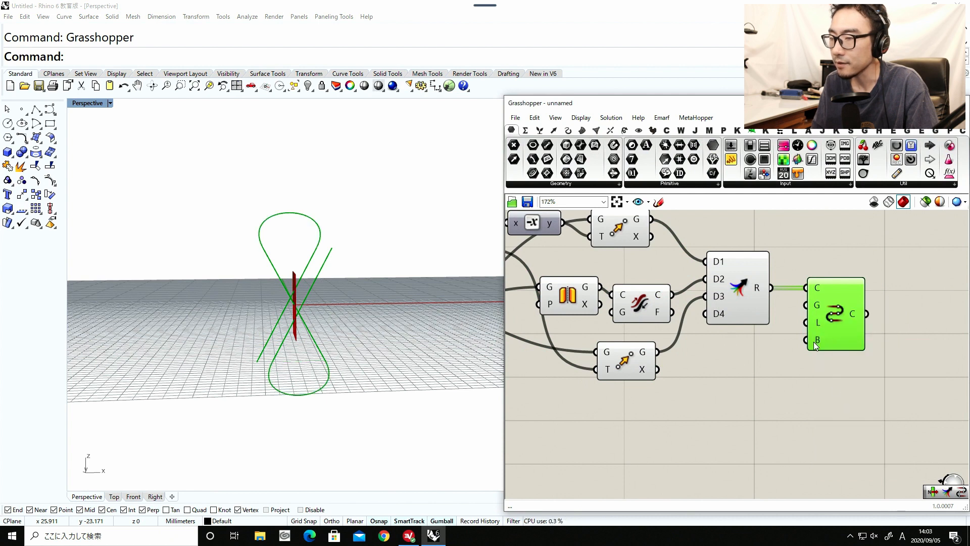
Add a number slider with the value 2.000 and connect it to the Bulge input of Connect Curves.
mouse_move(813, 342)
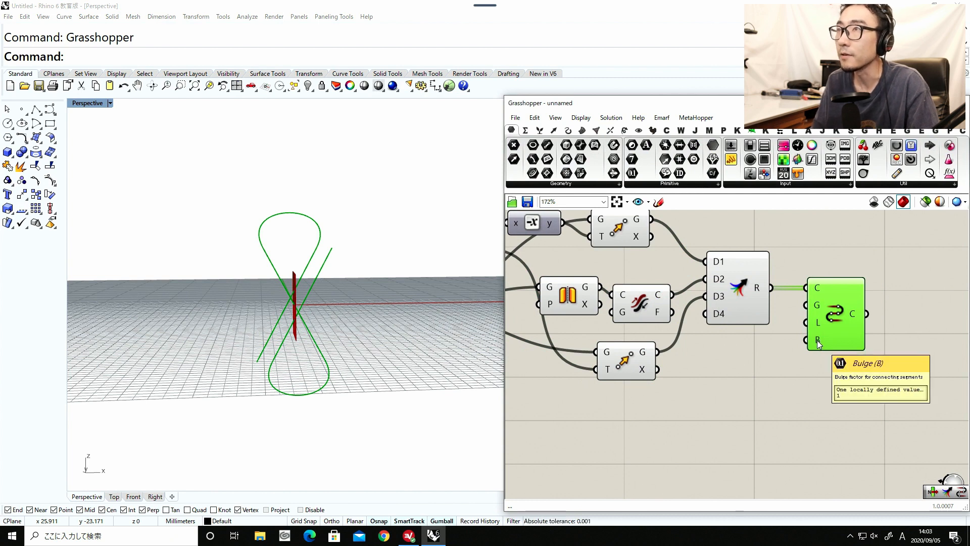
double_click(796, 416)
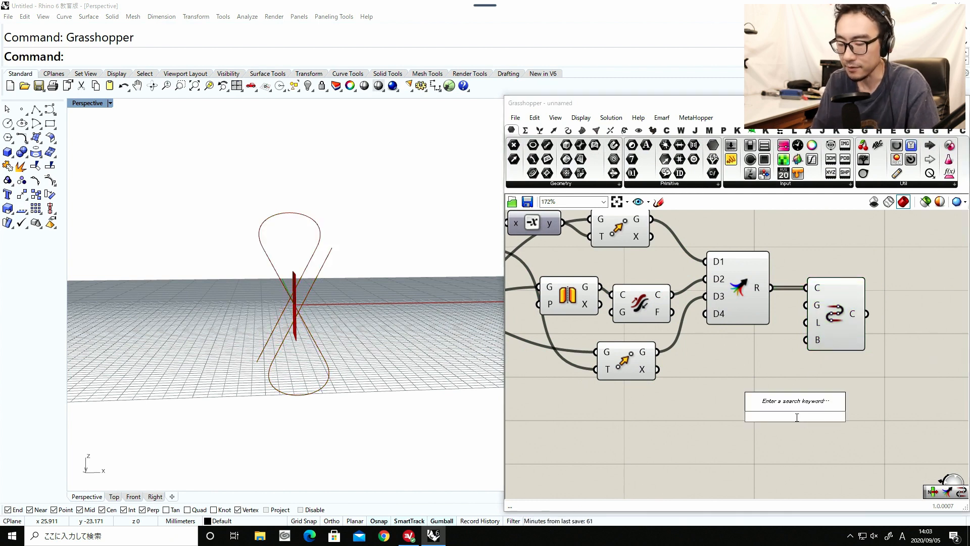
text(2)
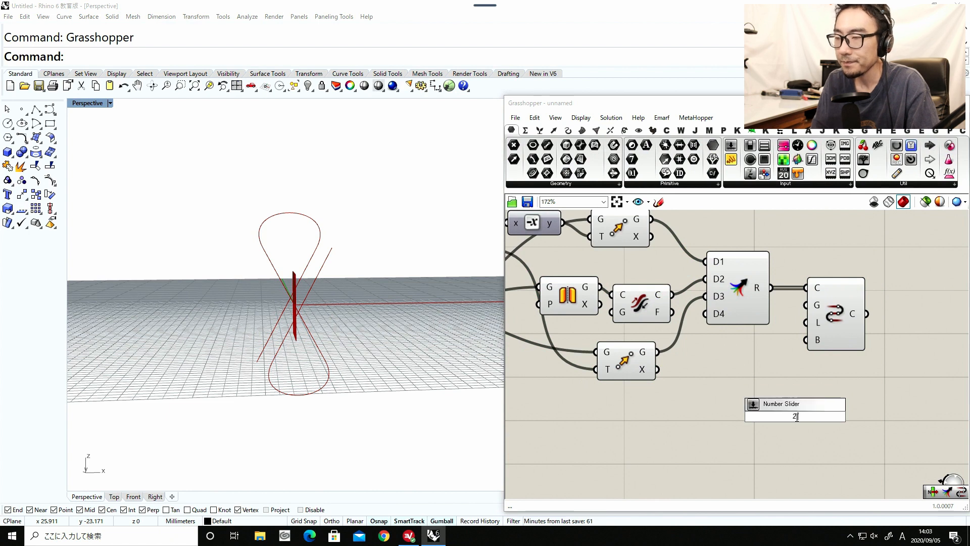
text(.000)
key(Return)
drag(823, 417, 806, 349)
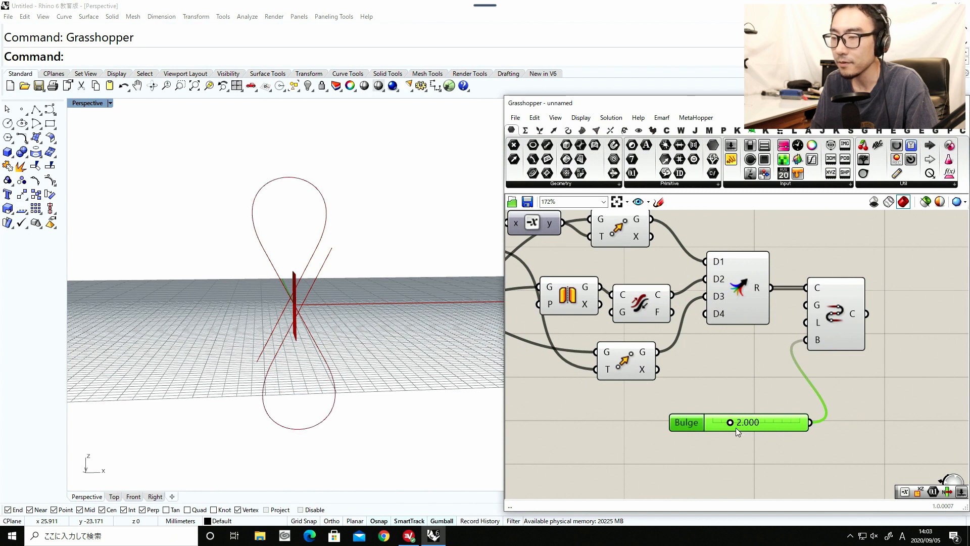
Vary the Bulge slider, trying 1.767, and set it to 2.232.
mouse_move(730, 425)
mouse_down()
mouse_move(747, 425)
mouse_move(717, 428)
mouse_move(737, 426)
mouse_move(728, 427)
mouse_up()
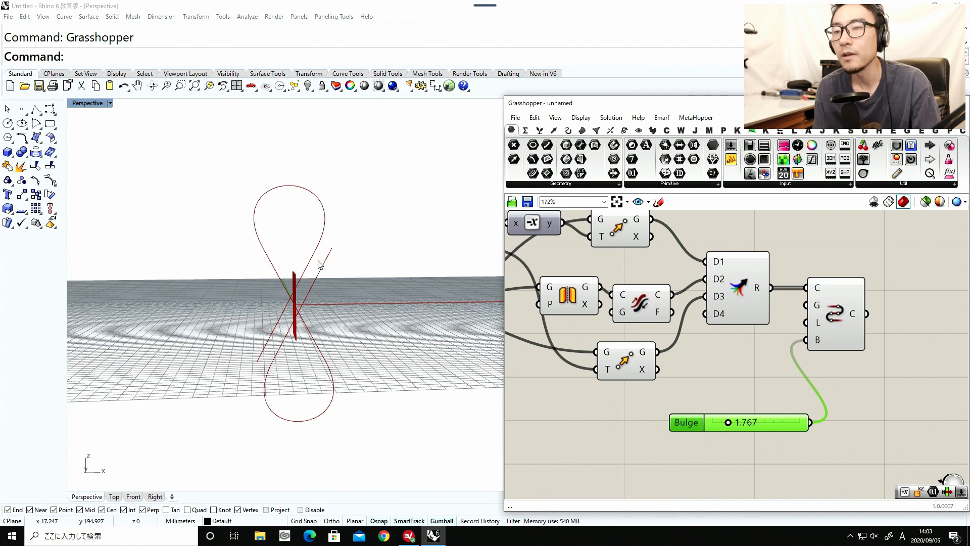
scroll(330, 259, up, 2)
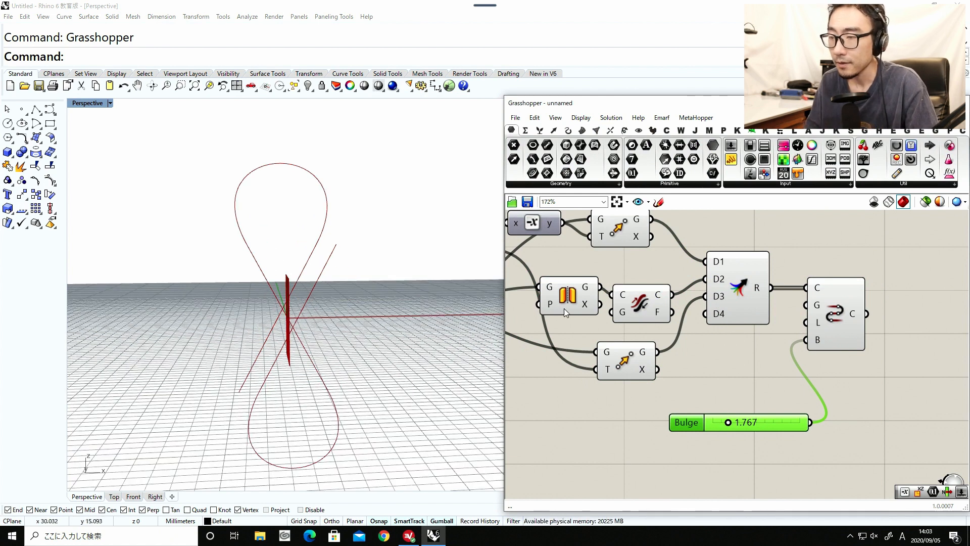
drag(723, 423, 742, 423)
scroll(325, 331, down, 7)
right_drag(326, 332, 573, 376)
Move the Bulge slider beneath the Line Offset slider so it lines up with the other input sliders.
drag(737, 422, 574, 422)
scroll(750, 422, down, 3)
scroll(657, 414, down, 5)
right_drag(748, 398, 914, 369)
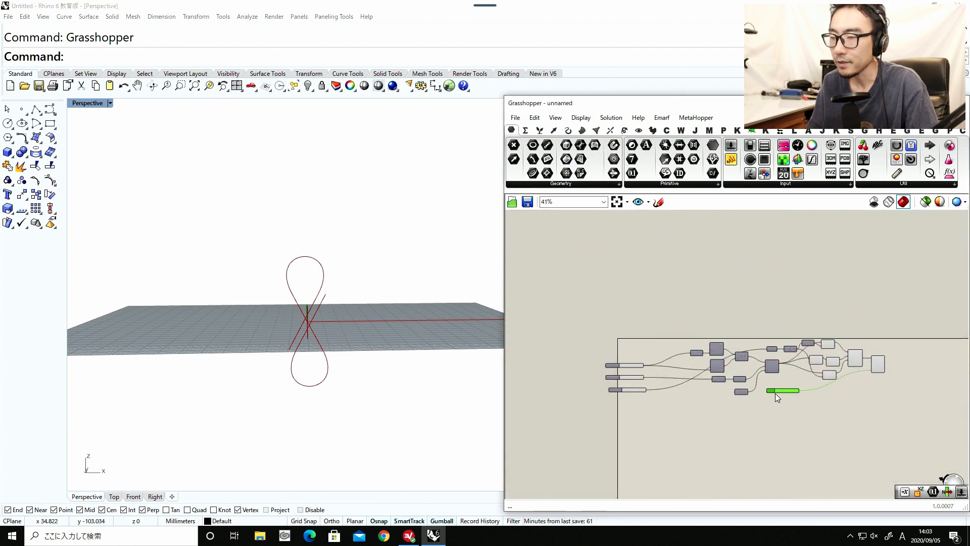
scroll(781, 388, up, 3)
drag(772, 390, 508, 420)
right_drag(561, 417, 654, 417)
scroll(585, 420, up, 4)
drag(603, 416, 622, 385)
Rename the Bulge slider as "Line Connection Bulge".
right_click(623, 386)
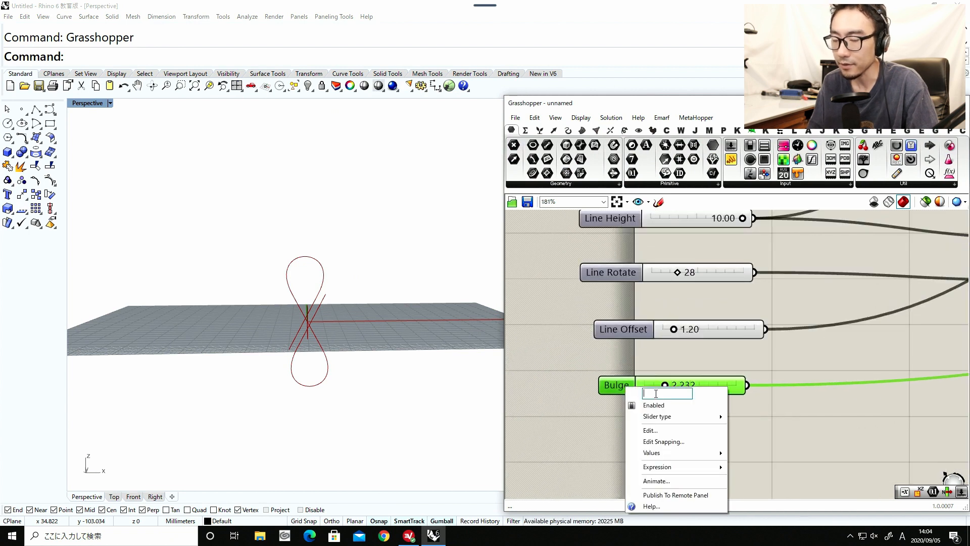
text(Line Connec)
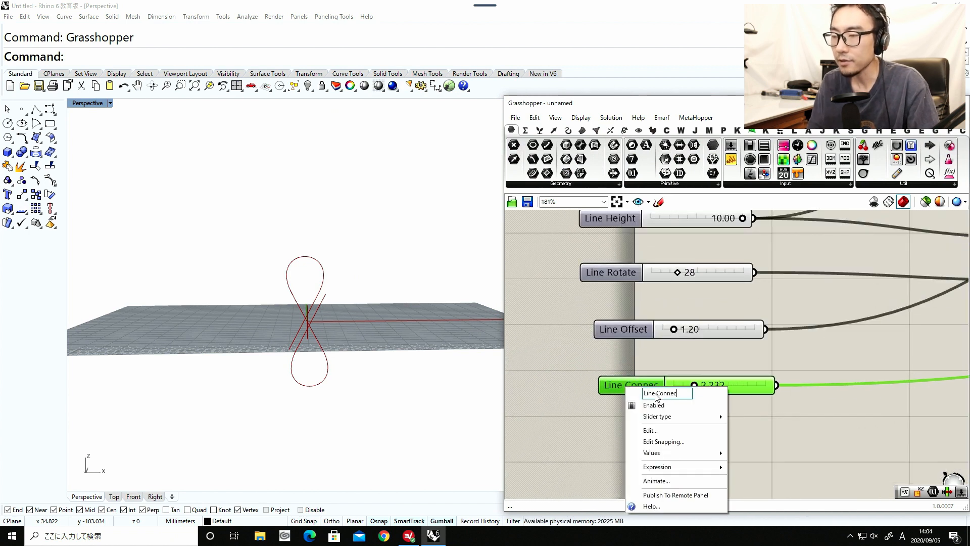
text(tion Bulge)
key(Return)
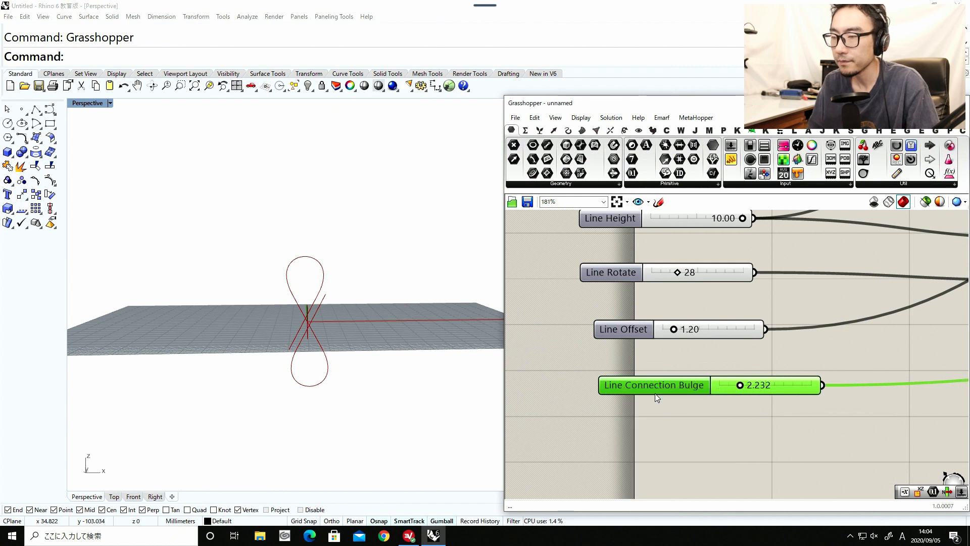
Turn off the preview of the Move, Mirror, Flip Curve and Merge components, leaving Connect Curves previewed.
scroll(655, 393, down, 5)
scroll(664, 391, up, 4)
scroll(664, 391, down, 2)
mouse_move(642, 352)
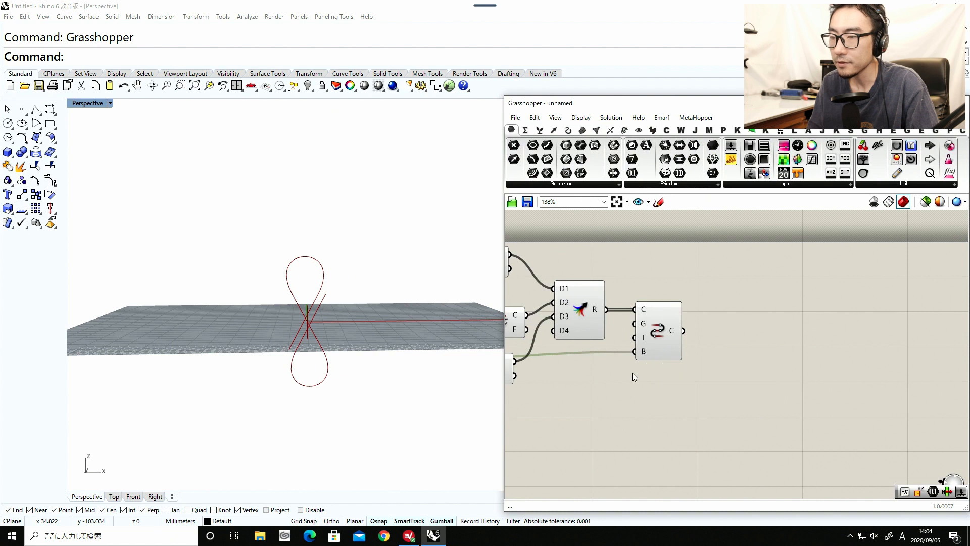
scroll(675, 399, down, 5)
drag(678, 410, 581, 334)
middle_click(608, 449)
click(642, 417)
click(658, 425)
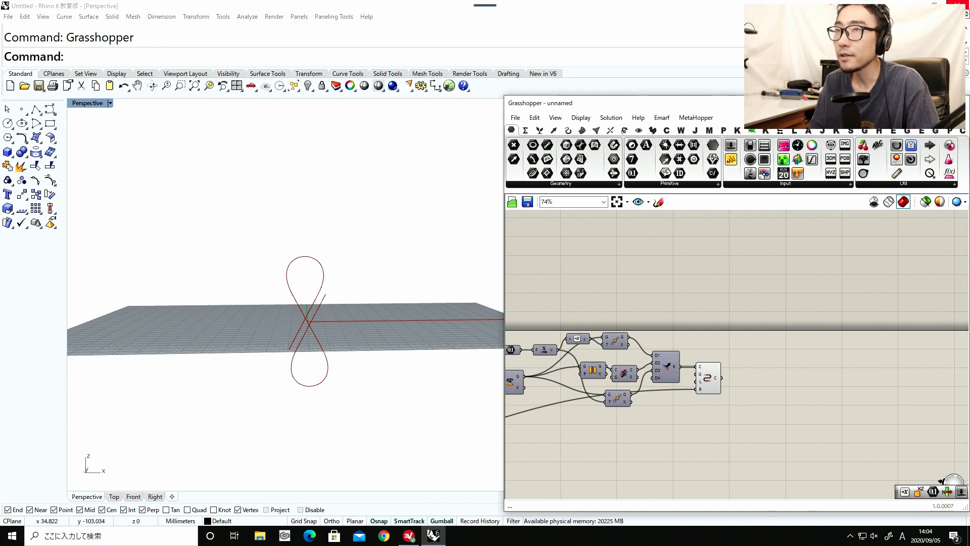
Examine the looping curve in the perspective view alongside the Flip Curve and its neighbouring components in the definition.
click(335, 326)
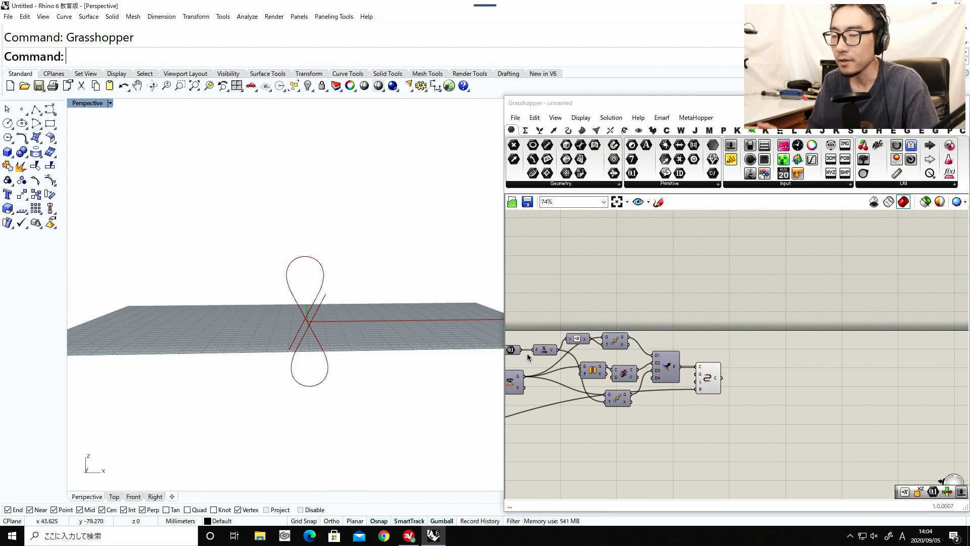
click(660, 417)
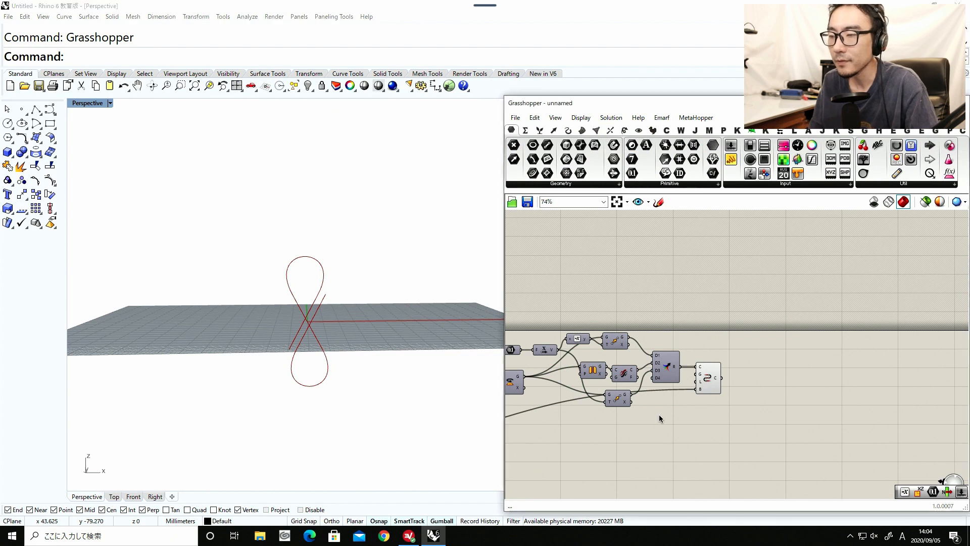
scroll(589, 377, up, 1)
drag(589, 377, 624, 375)
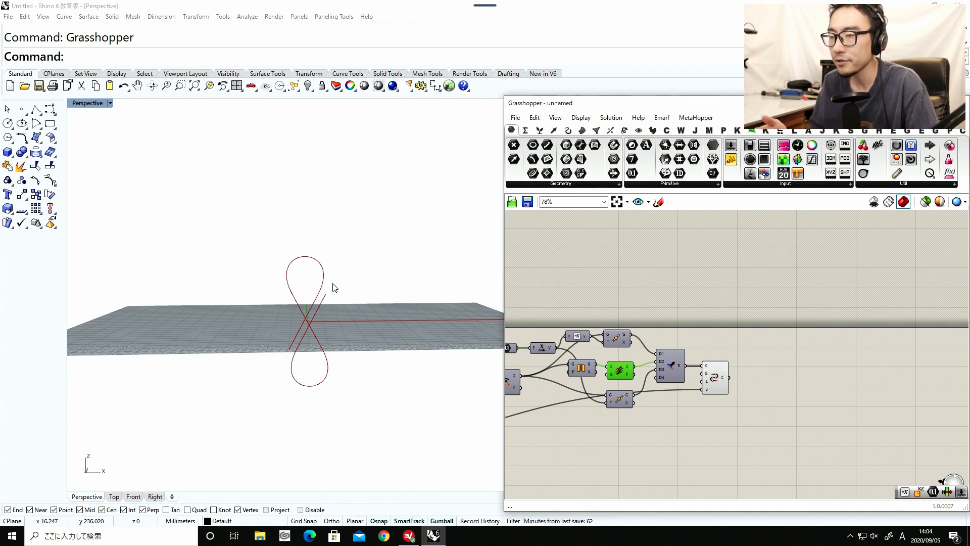
right_drag(562, 376, 687, 374)
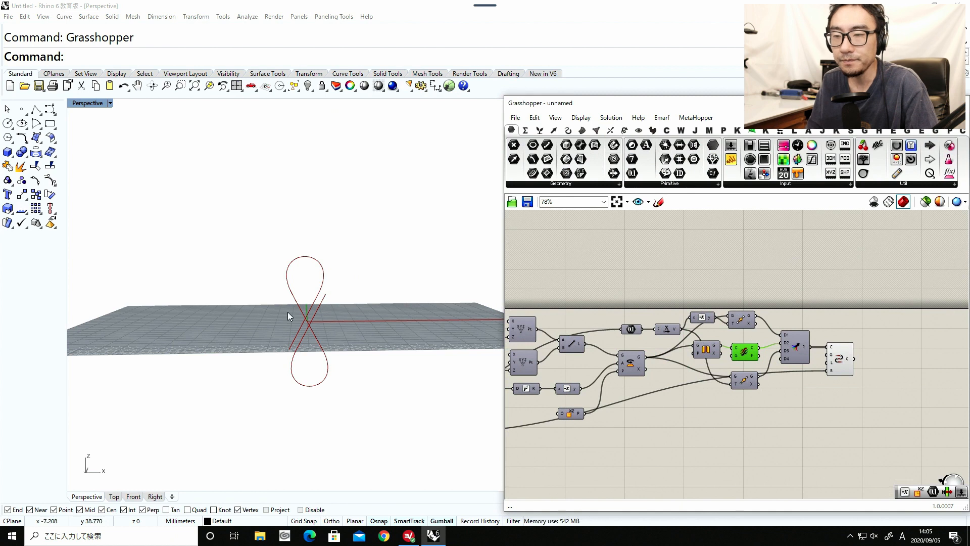
right_drag(286, 323, 274, 344)
scroll(718, 345, down, 3)
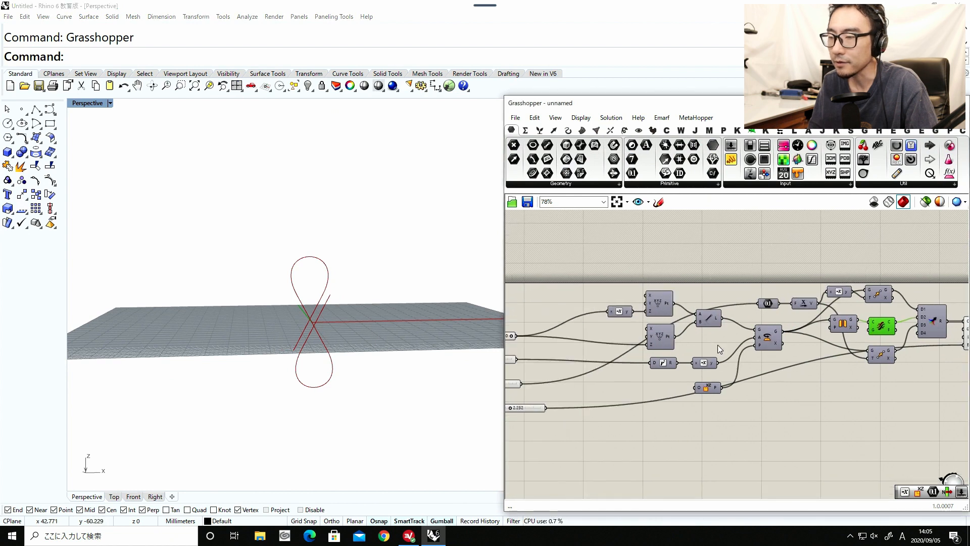
Set the Line Rotate slider to 33, trying 31 first and checking the crossed curve from different angles.
scroll(648, 369, up, 5)
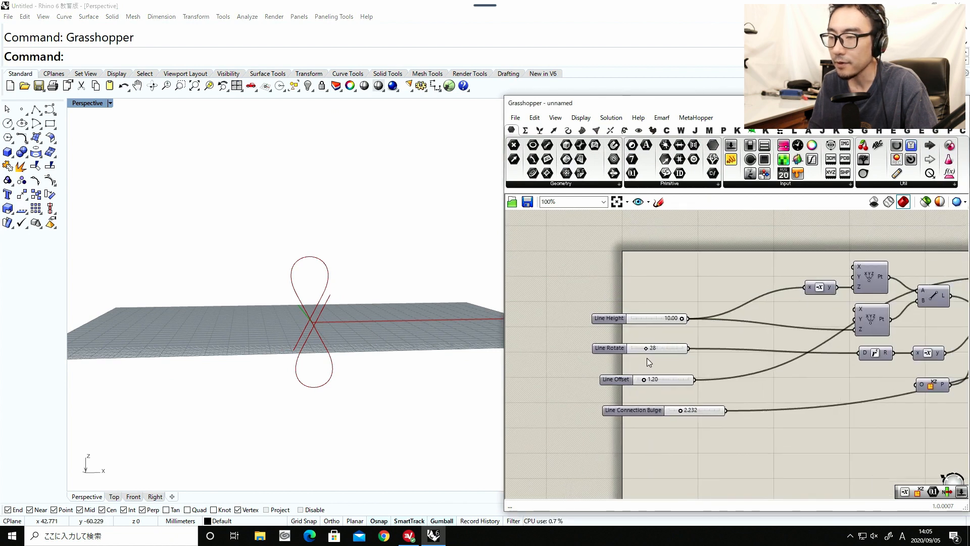
mouse_move(645, 345)
mouse_down()
mouse_move(656, 345)
mouse_move(648, 345)
mouse_up()
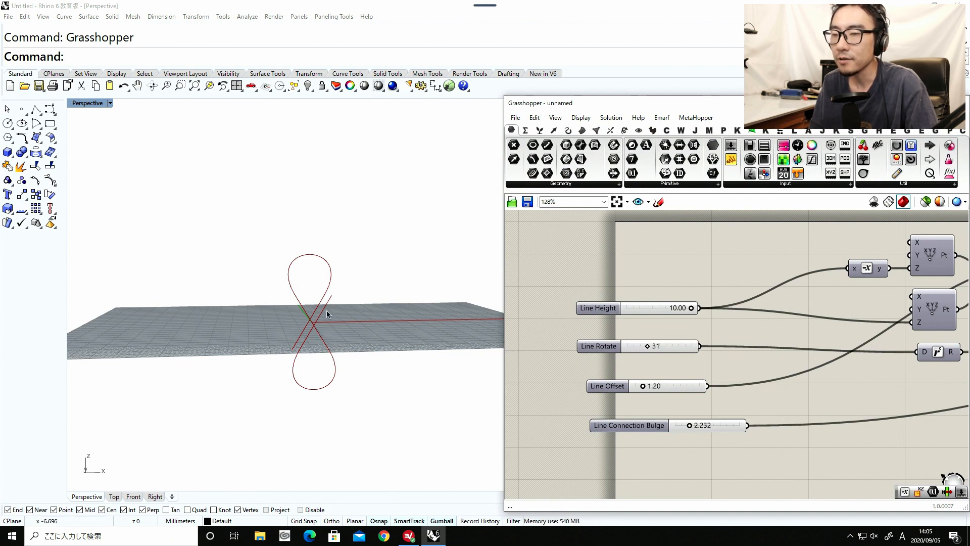
right_drag(282, 319, 272, 352)
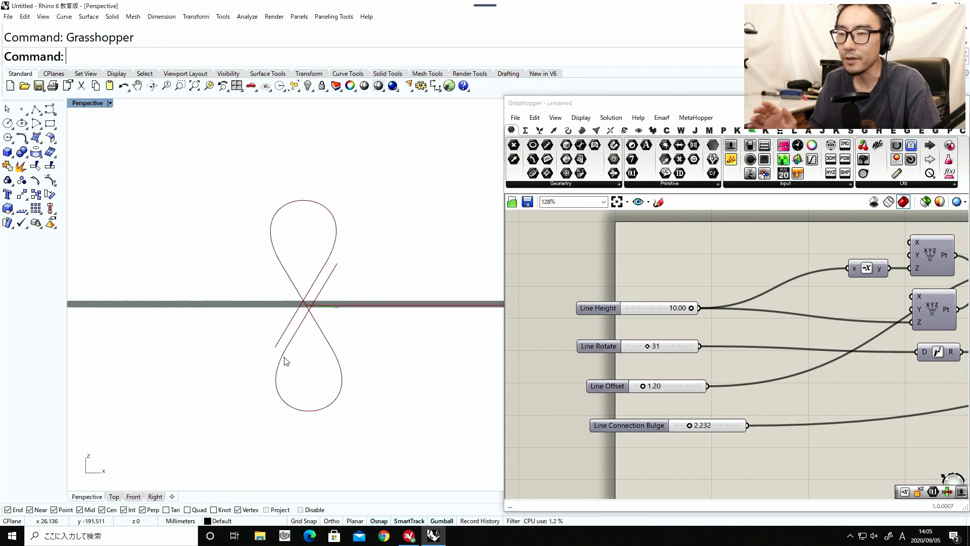
drag(648, 347, 649, 345)
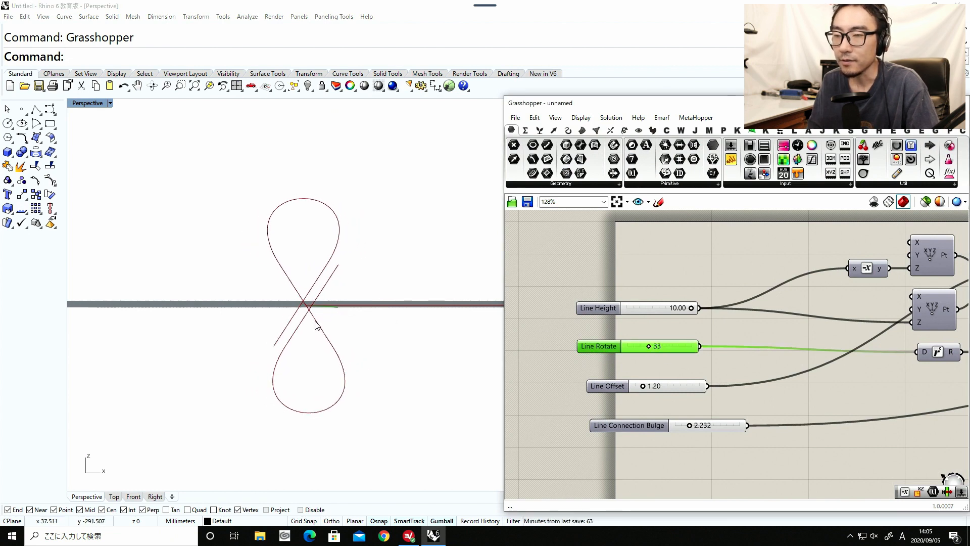
right_drag(314, 322, 333, 323)
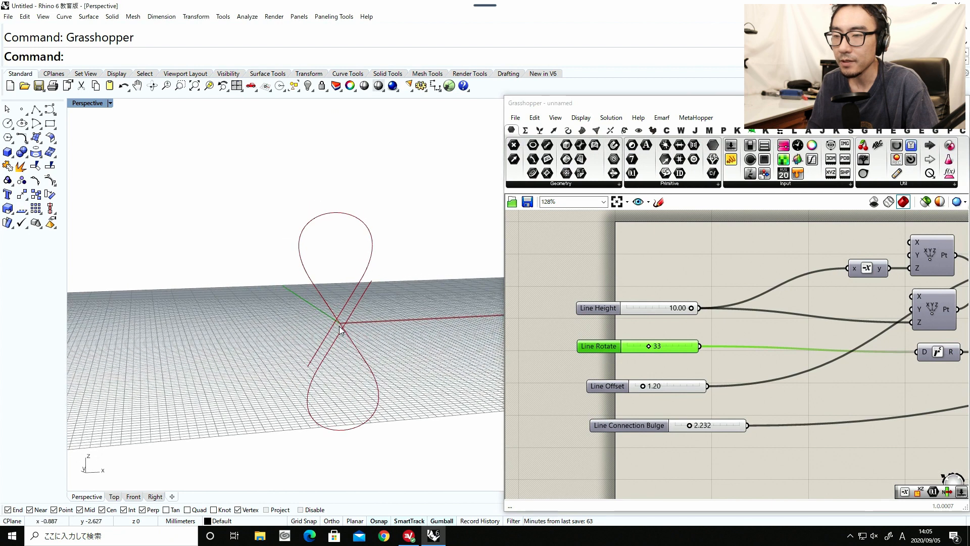
Shift Connect Curves slightly down, add a Rotate component, and feed the connected curve into its geometry input.
scroll(657, 359, down, 8)
right_drag(799, 356, 715, 365)
scroll(714, 365, up, 7)
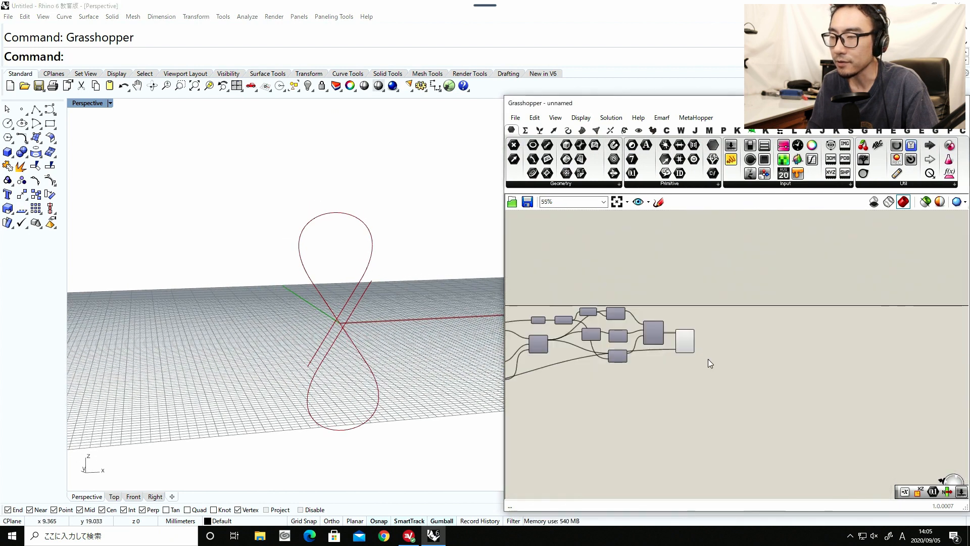
drag(675, 338, 662, 357)
double_click(731, 352)
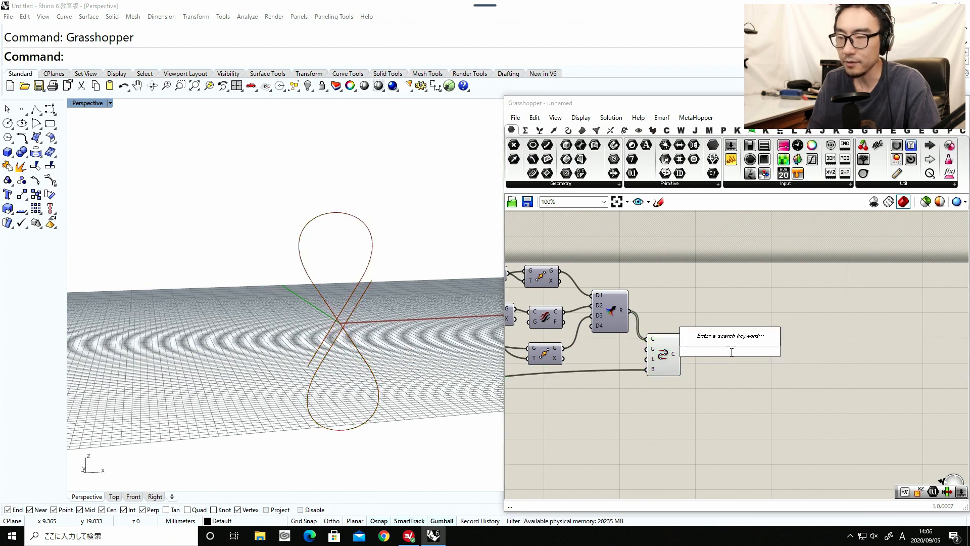
text(rota)
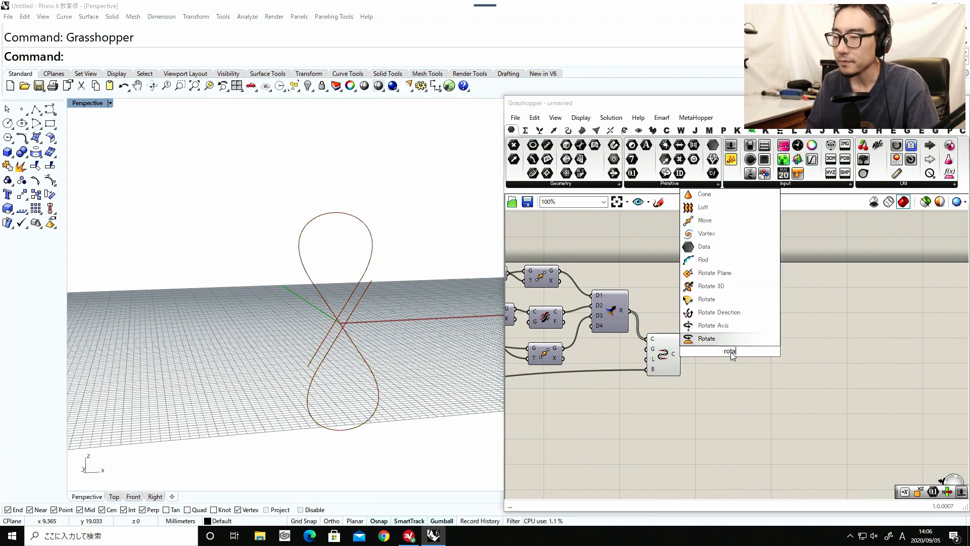
click(732, 344)
drag(681, 353, 728, 354)
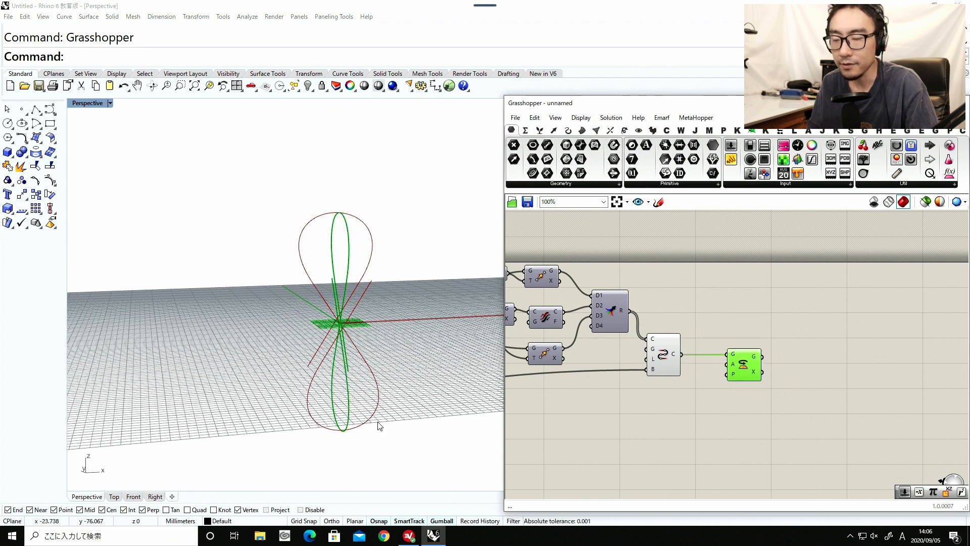
Add an XZ Plane component below Connect Curves and connect it to the new Rotate's plane input.
double_click(645, 395)
text(plane)
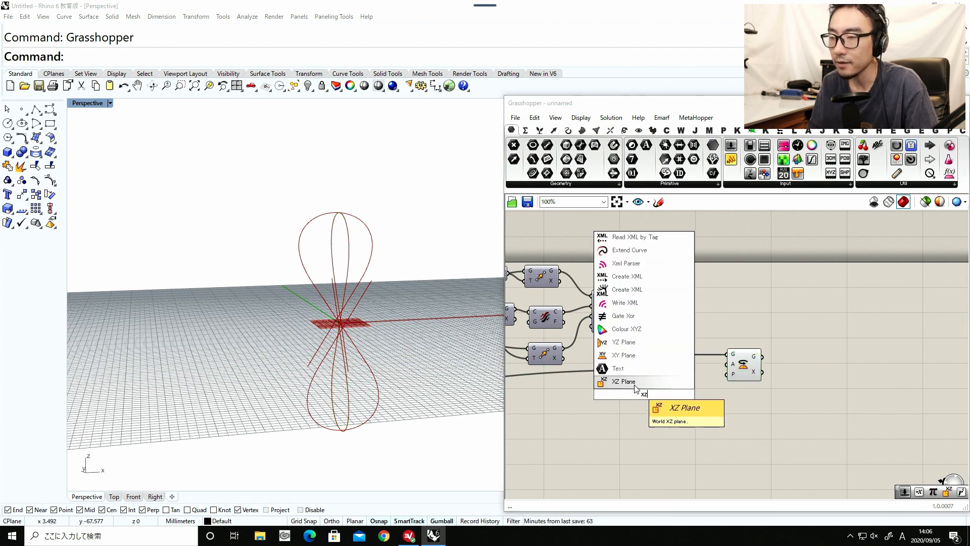
click(638, 384)
drag(661, 393, 672, 423)
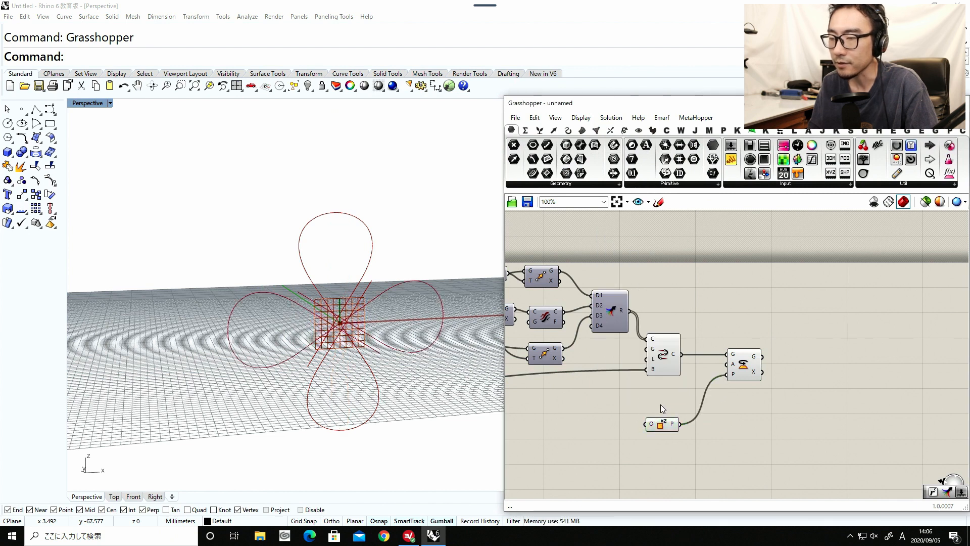
Add a Radians component and connect it to the new Rotate component's angle input.
double_click(660, 404)
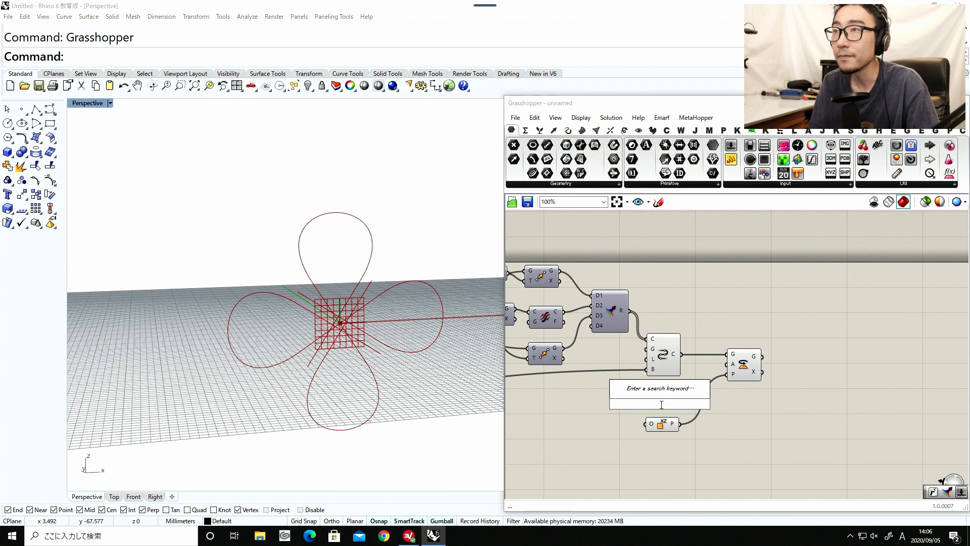
text(radian)
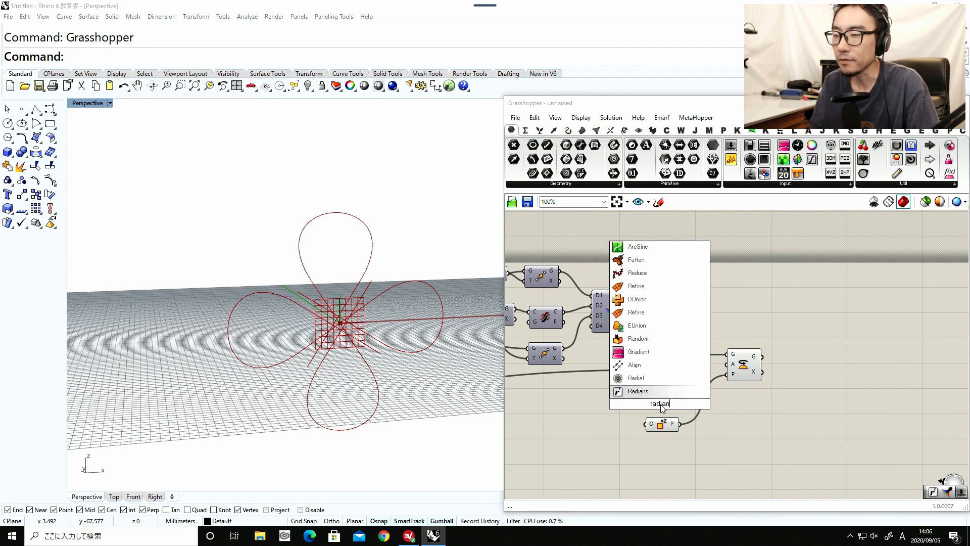
click(654, 393)
drag(655, 397, 746, 382)
right_drag(638, 417, 747, 381)
drag(767, 370, 616, 401)
right_drag(613, 402, 732, 393)
Reorder the sliders by placing Line Rotate below Line Connection Bulge and moving Line Offset and Line Connection Bulge up.
scroll(686, 398, down, 1)
right_drag(603, 415, 740, 383)
scroll(687, 378, down, 1)
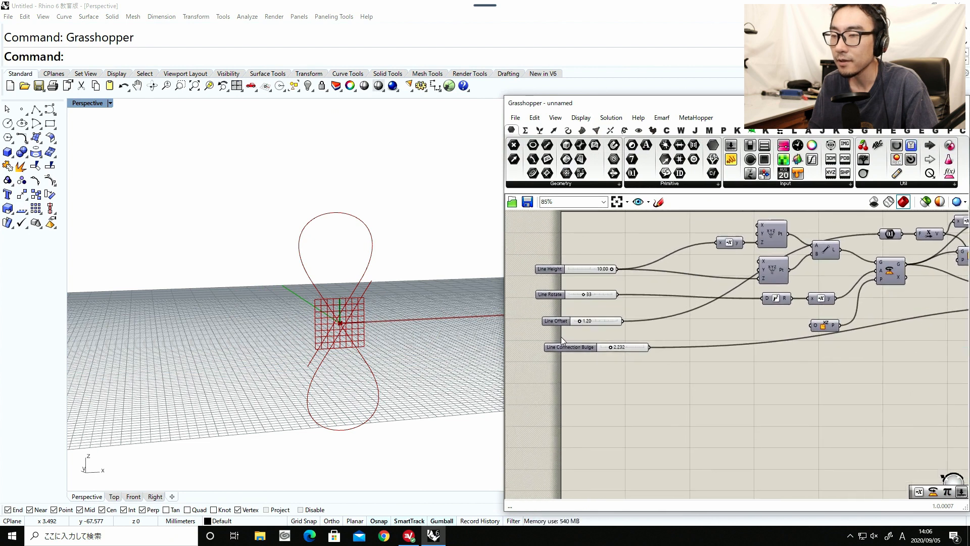
drag(558, 297, 563, 360)
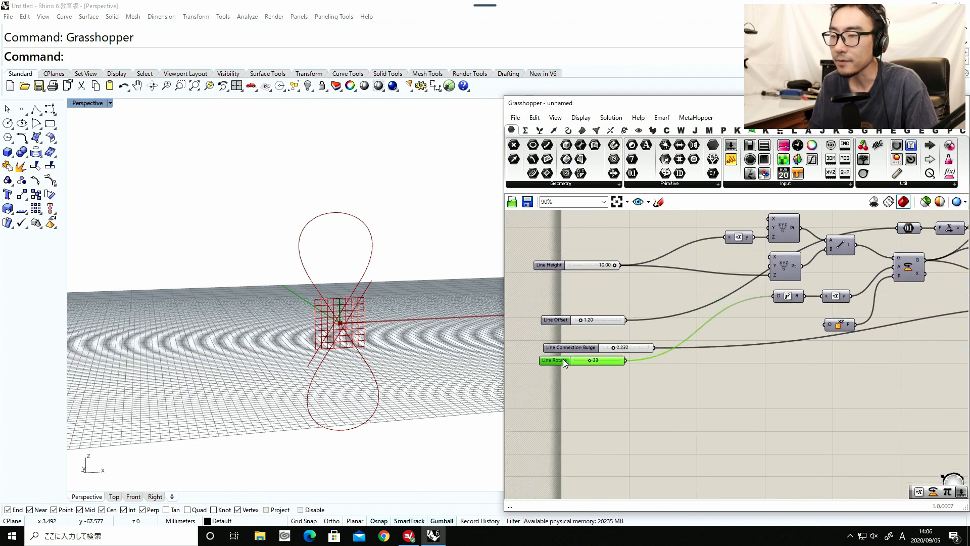
drag(607, 286, 565, 314)
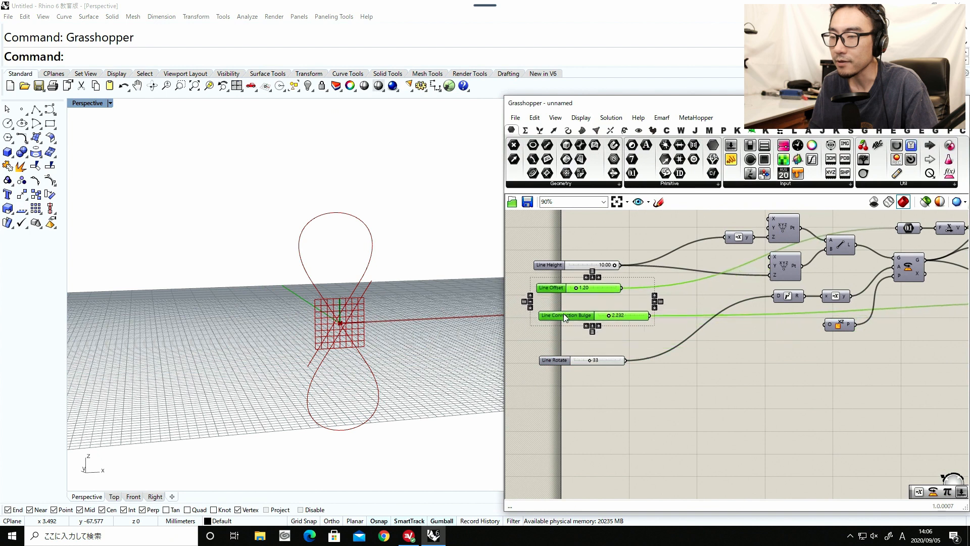
scroll(587, 351, up, 5)
drag(605, 368, 603, 346)
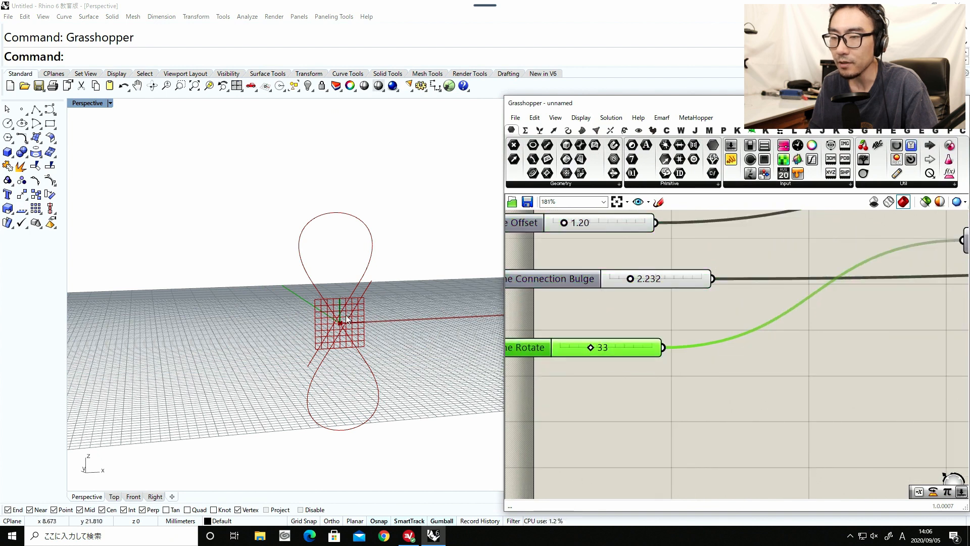
Inspect the rotation plane at the curve's crossing and position the Line Rotate slider closer beneath Line Connection Bulge.
scroll(353, 313, up, 5)
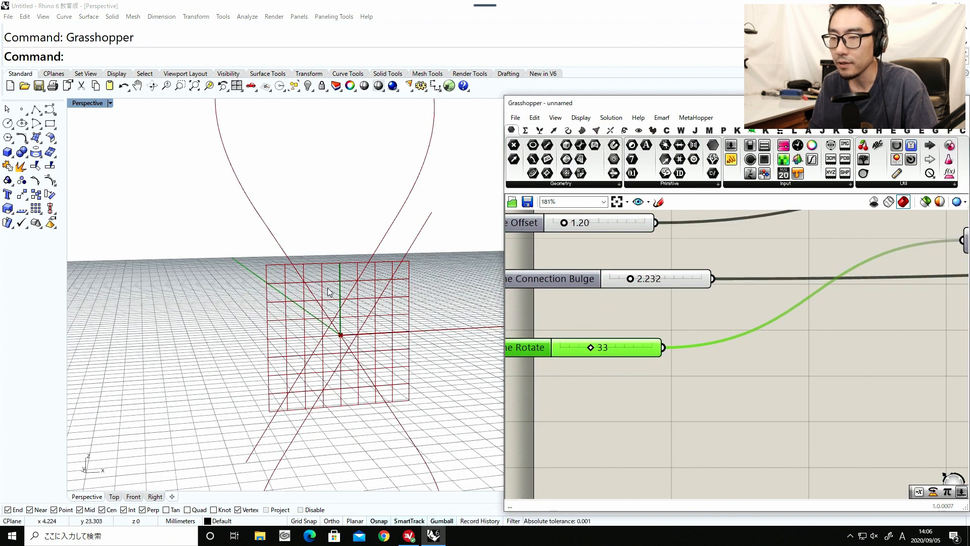
right_drag(333, 283, 359, 224)
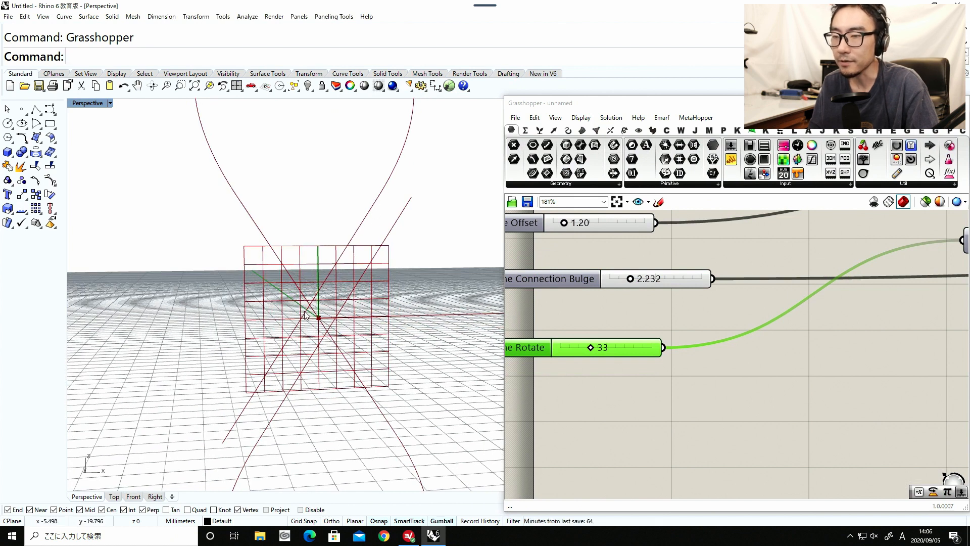
right_drag(295, 306, 288, 342)
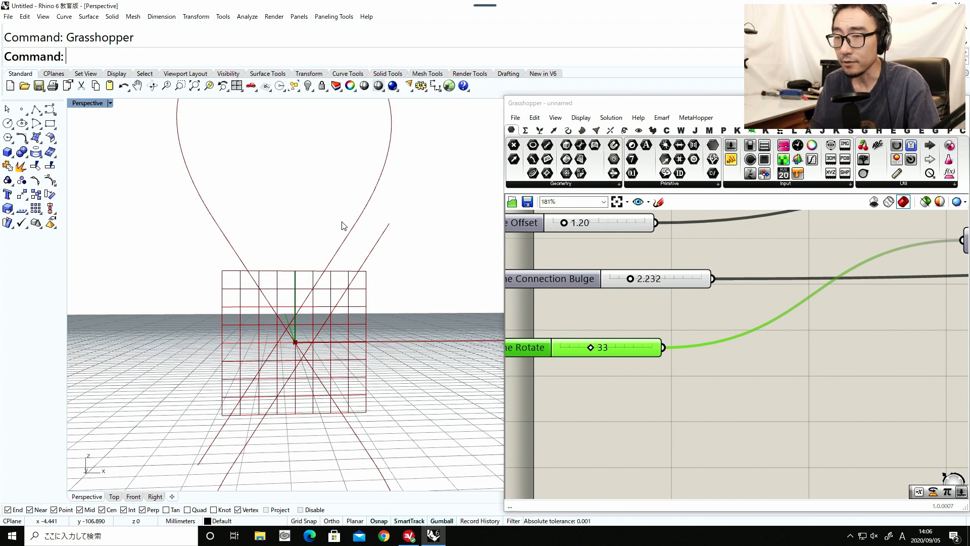
scroll(628, 339, down, 1)
drag(629, 352, 641, 338)
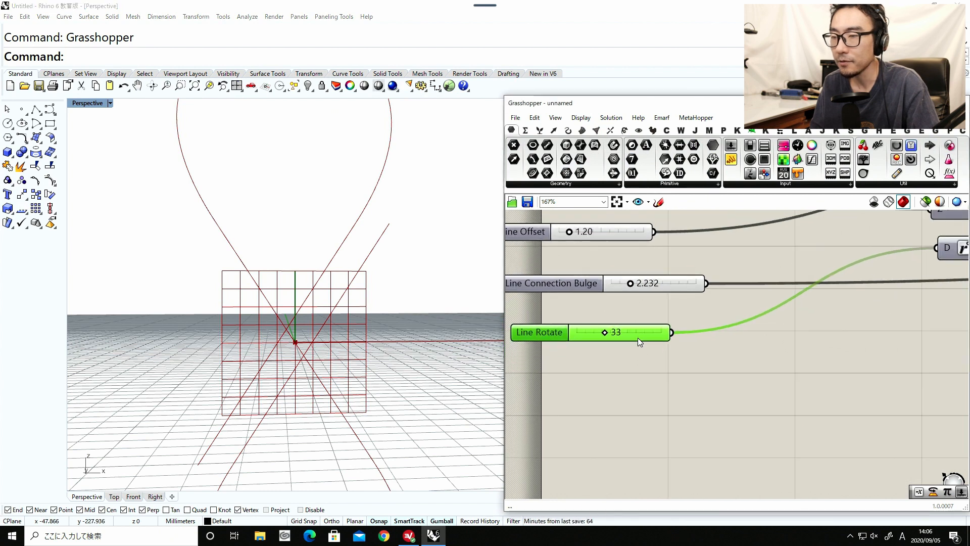
scroll(635, 336, down, 3)
right_drag(859, 368, 813, 364)
scroll(664, 356, up, 4)
drag(685, 317, 674, 322)
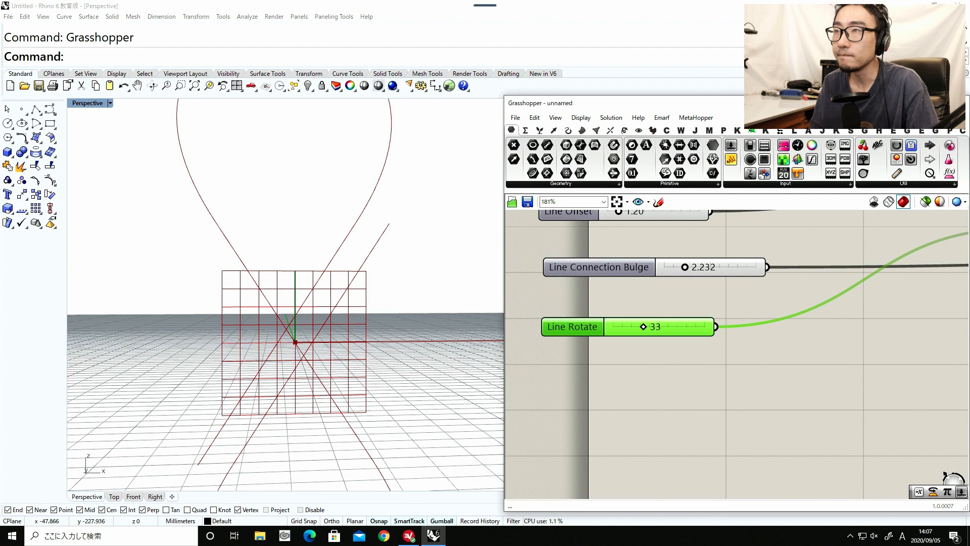
Add a Multiplication component below the Line Rotate slider and connect Line Rotate to its A input.
double_click(715, 380)
text(mult)
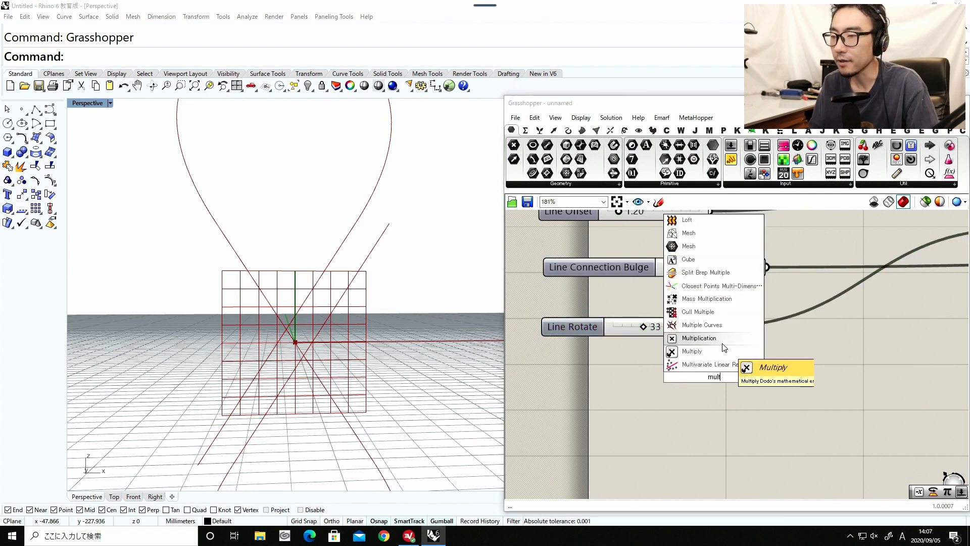
click(722, 342)
drag(716, 327, 757, 376)
double_click(661, 377)
text(1)
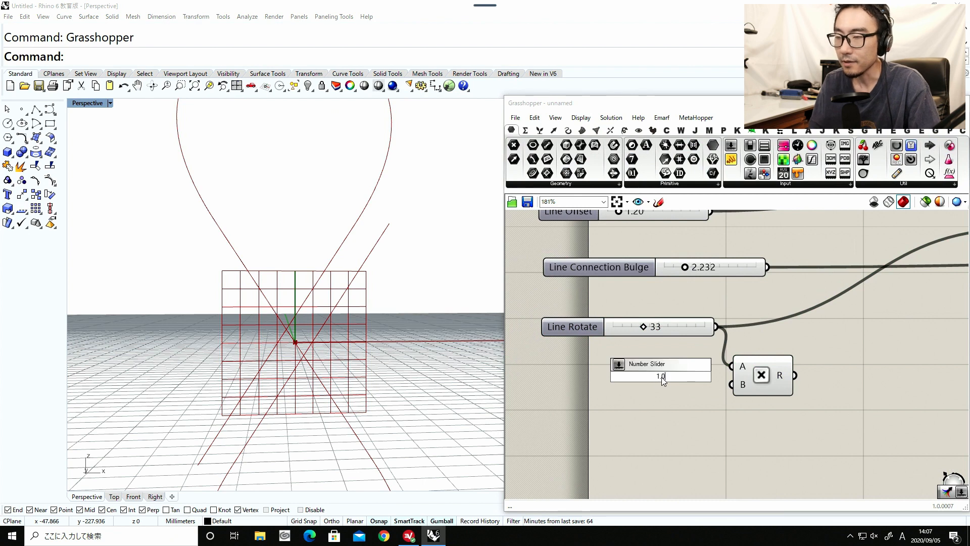
text(.5])
key(Return)
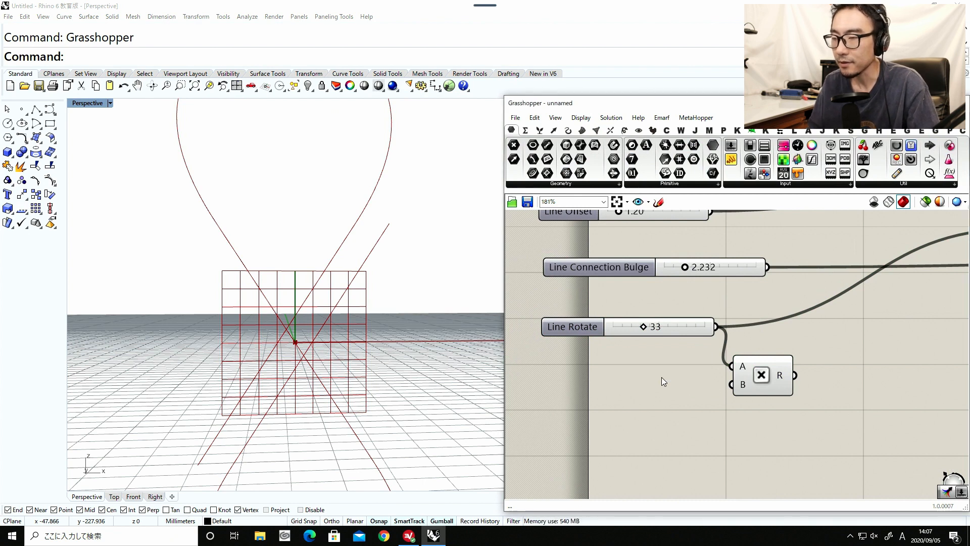
Add a number slider with the value 1.50 and connect it to the Multiplication component's B input.
double_click(662, 377)
text(1.5)
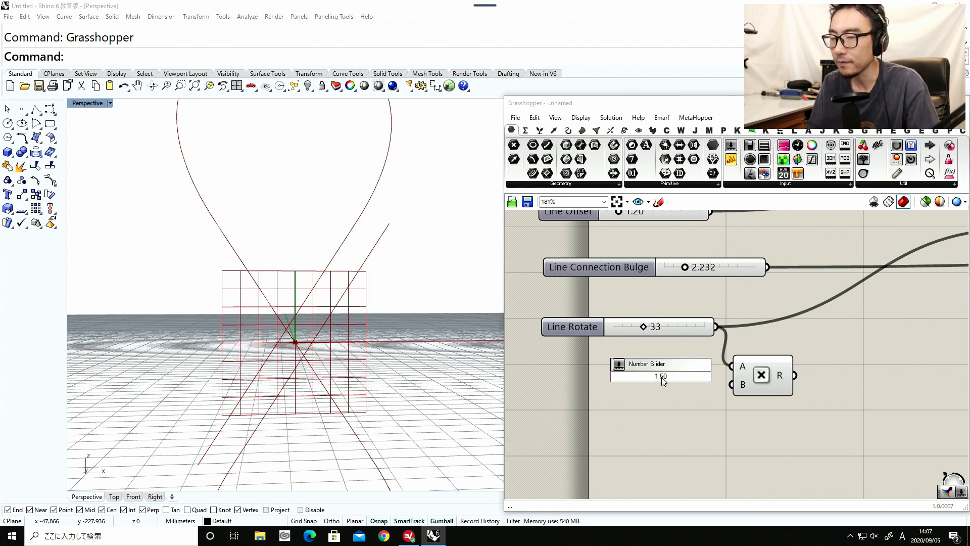
key(Return)
drag(676, 387, 732, 384)
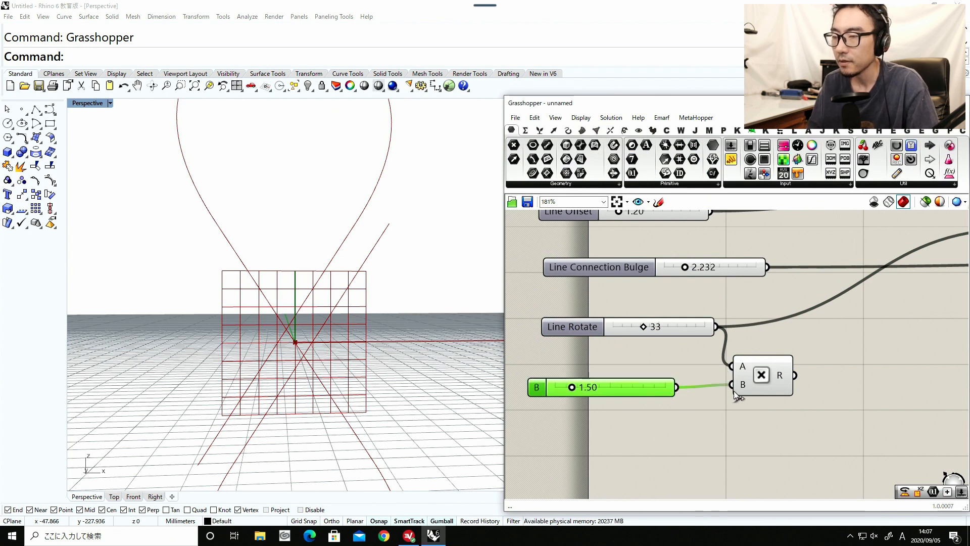
Connect the Multiplication result to the Radians component feeding the last Rotate, and move Radians closer to that Rotate.
scroll(644, 344, down, 6)
right_drag(654, 343, 589, 364)
scroll(589, 363, up, 1)
drag(584, 352, 872, 340)
right_drag(872, 339, 720, 356)
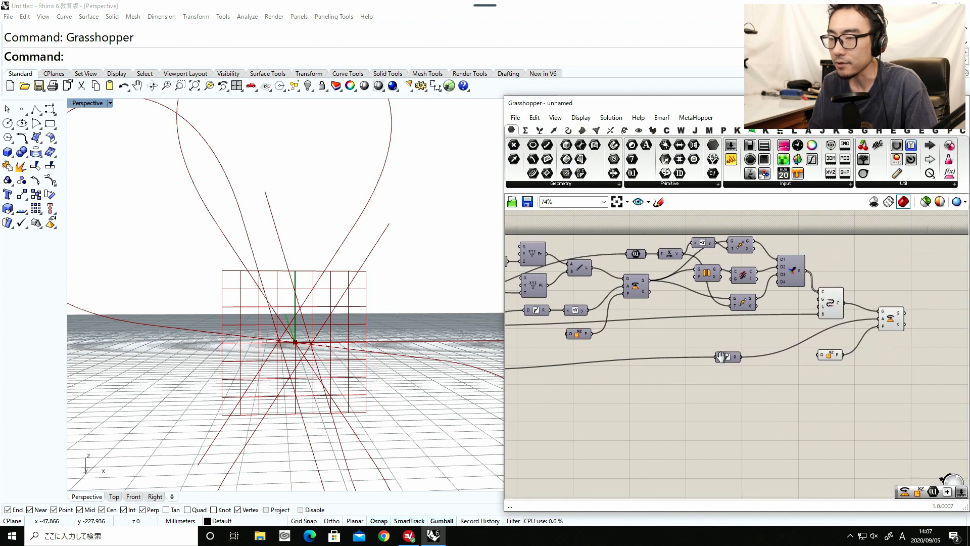
drag(736, 357, 782, 336)
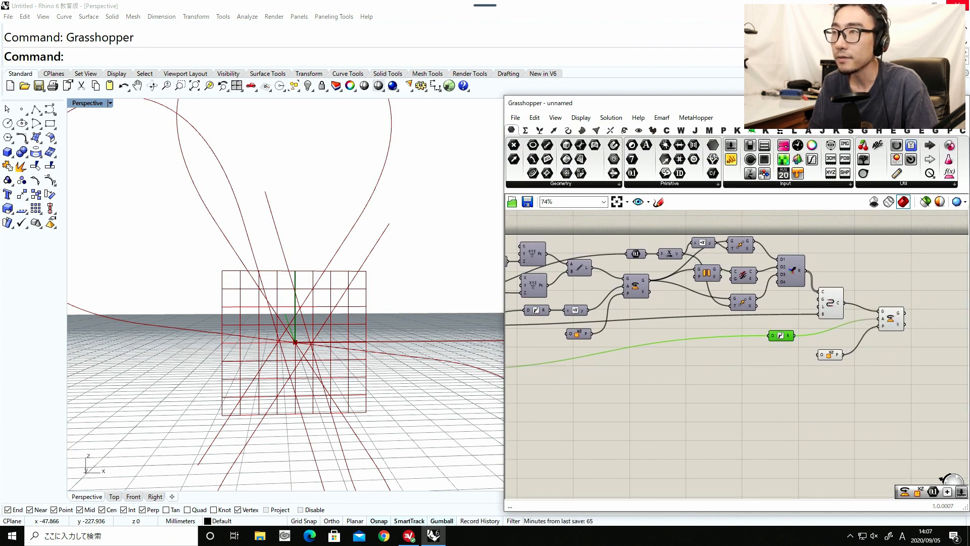
Turn off the preview of the Connect Curves component so only the rotated curve is drawn.
scroll(339, 293, down, 10)
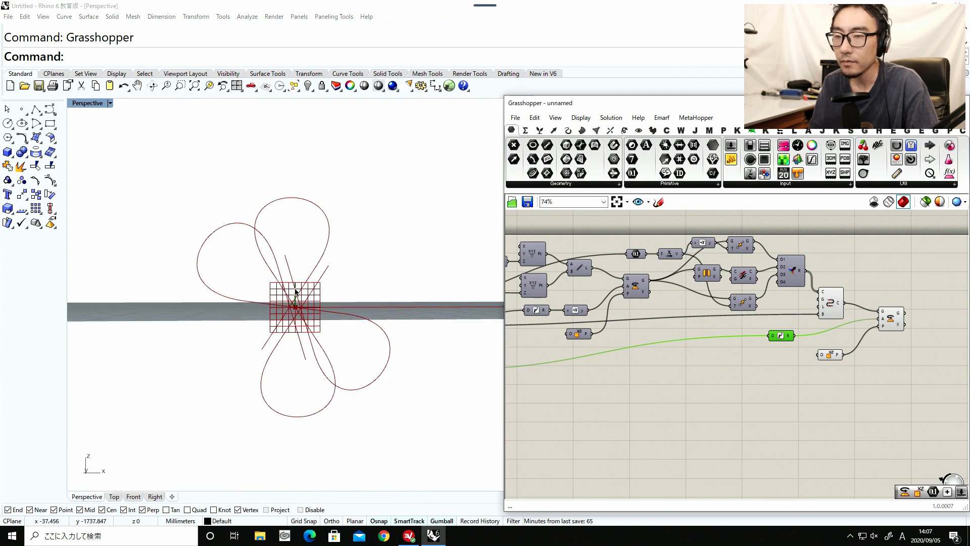
drag(838, 341, 802, 293)
middle_click(783, 392)
click(809, 369)
click(810, 366)
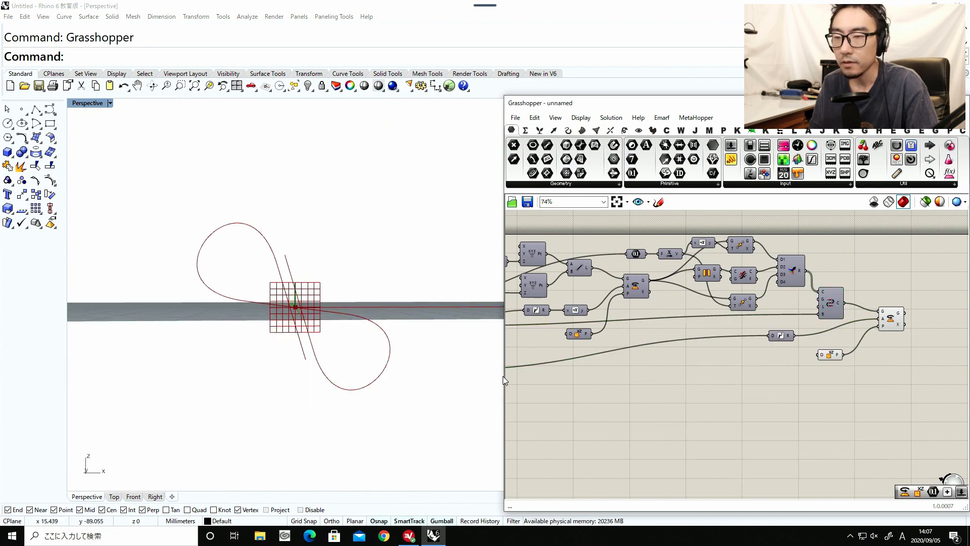
Test the curve's rotation with multiplier values such as 2.17, 3.84 and 1.42, and restore the multiplier to 1.50.
right_drag(581, 401, 875, 374)
scroll(652, 366, up, 3)
mouse_move(630, 340)
mouse_down()
mouse_move(653, 339)
mouse_move(634, 341)
mouse_up()
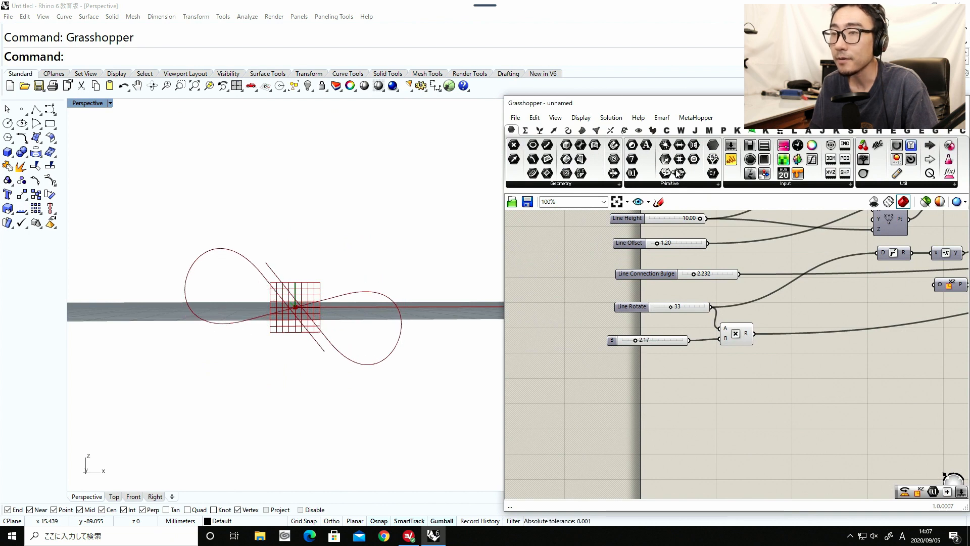
drag(635, 340, 644, 338)
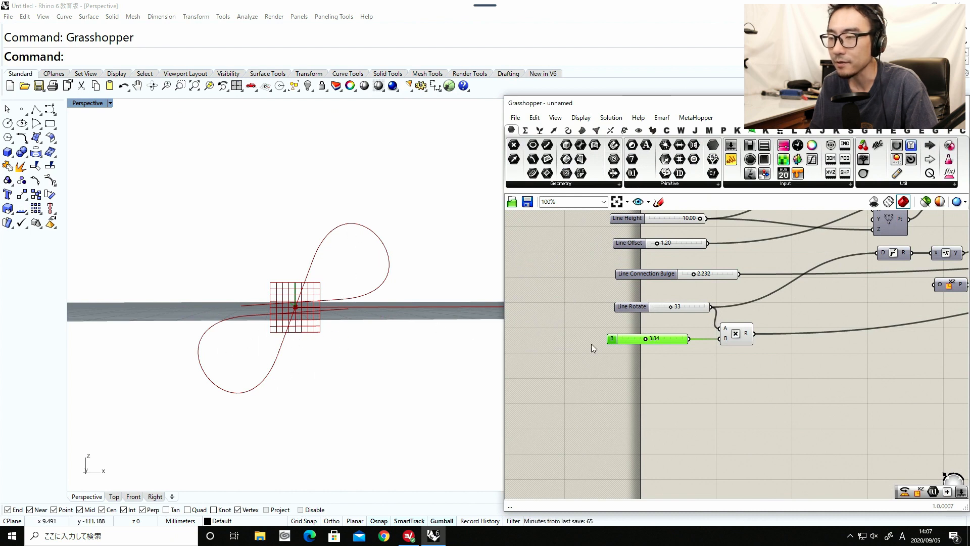
drag(646, 335, 631, 340)
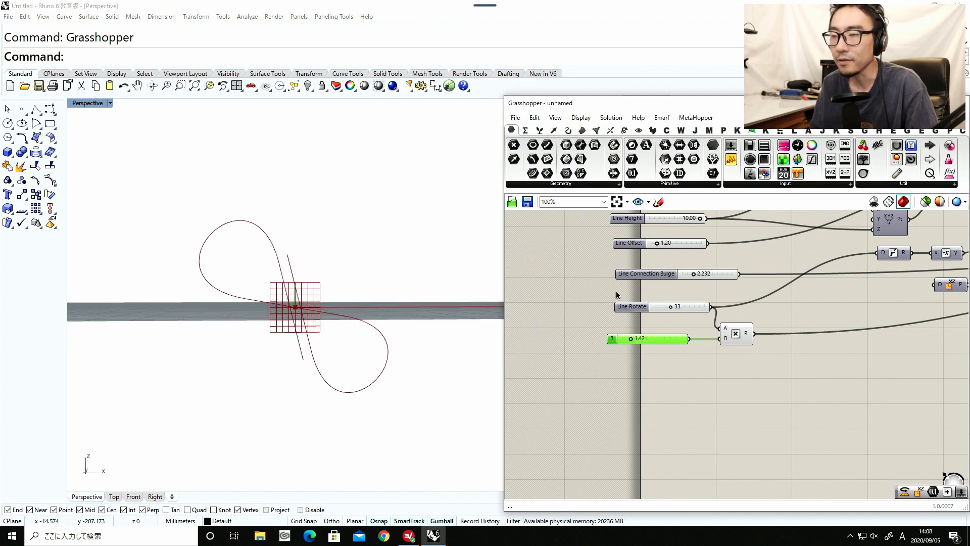
drag(635, 340, 636, 338)
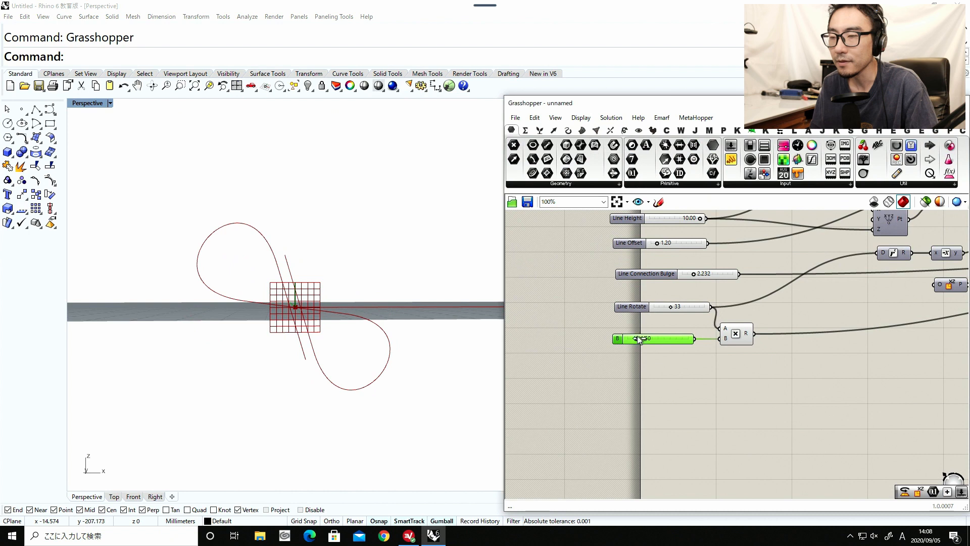
click(676, 388)
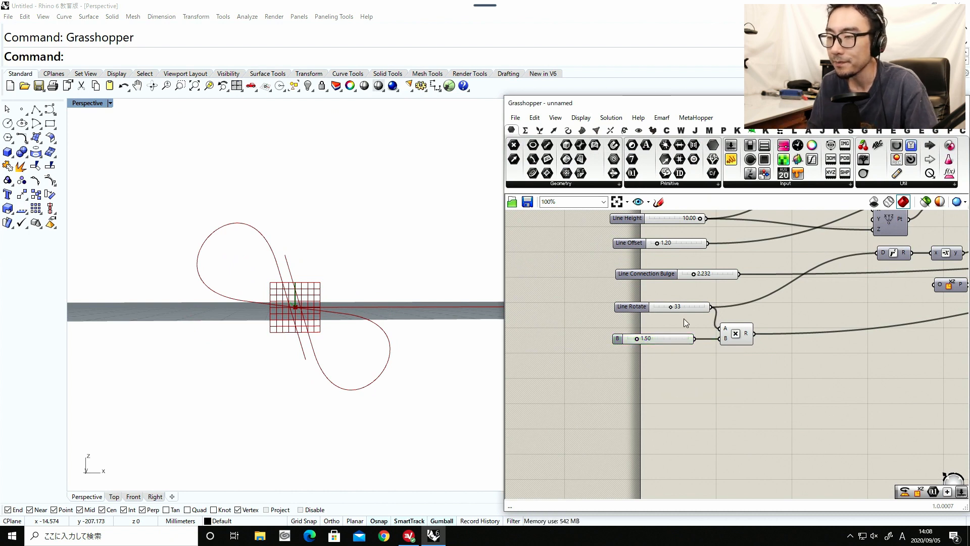
Set the Line Rotate slider to 28 and line up the multiplier slider beneath it.
drag(672, 307, 682, 308)
click(656, 341)
click(679, 338)
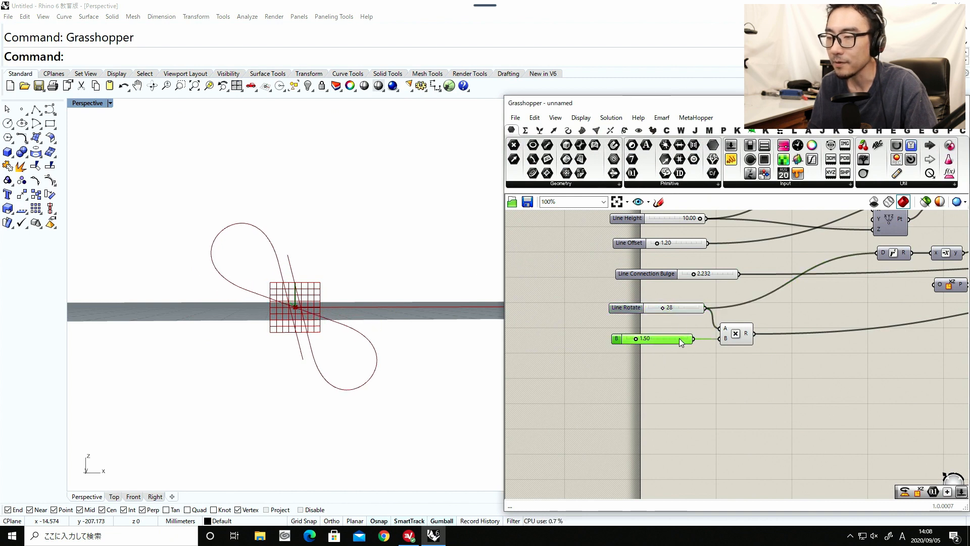
Rename the multiplier slider as Obj Rotate.
right_drag(736, 352, 635, 345)
scroll(642, 343, up, 3)
right_click(635, 329)
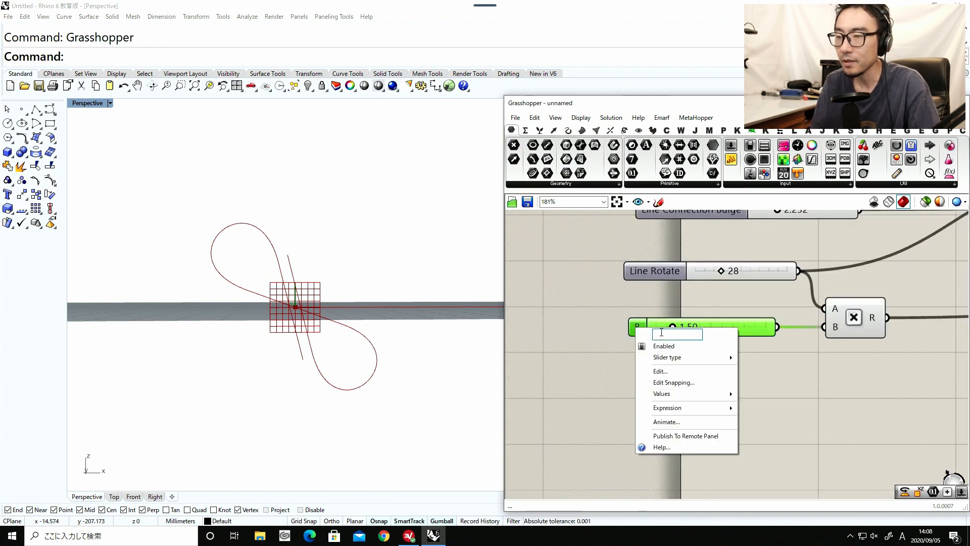
text(Obj)
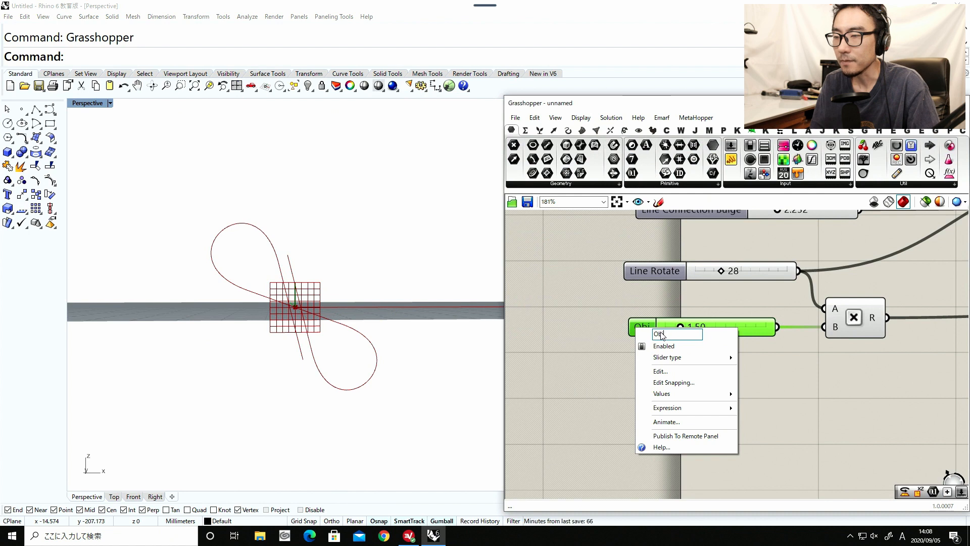
text( Rotatie)
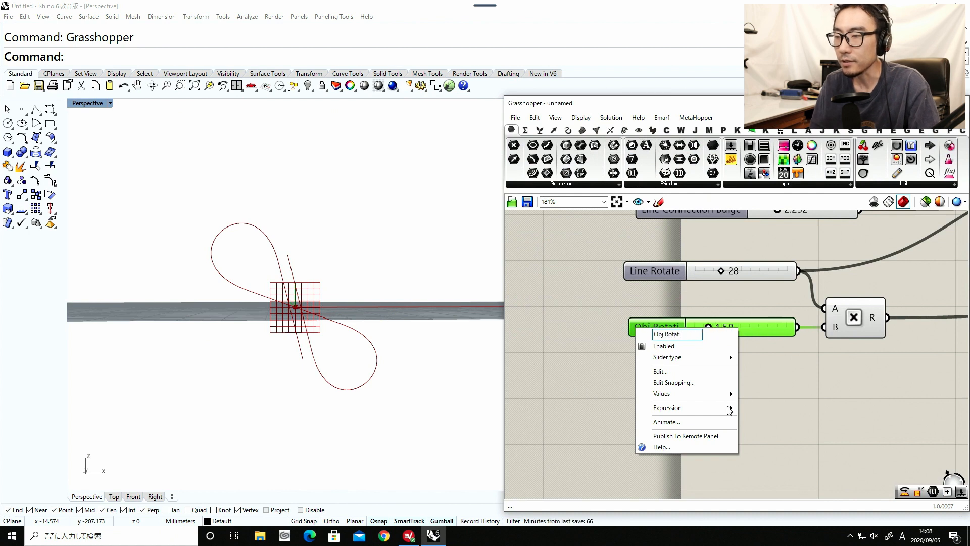
key(Return)
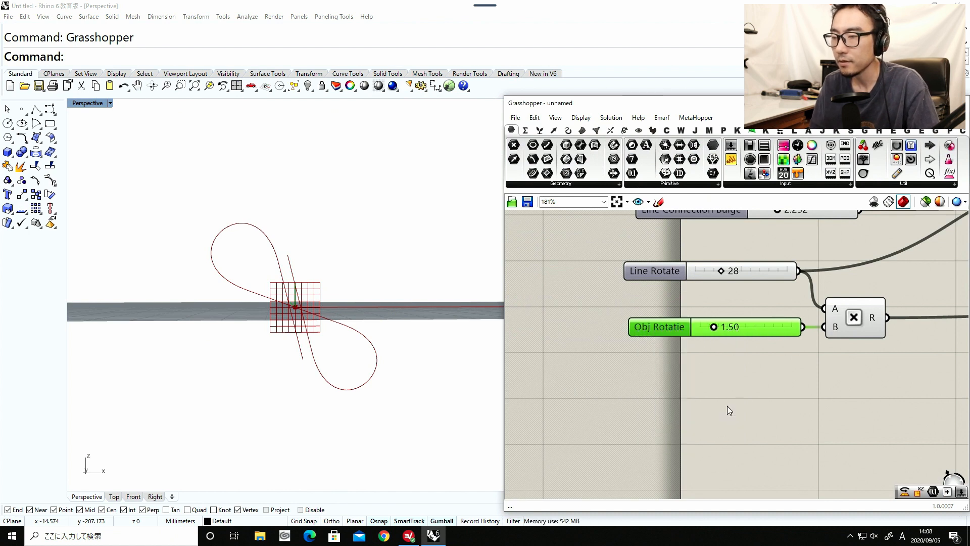
right_click(676, 332)
key(BackSpace)
key(BackSpace)
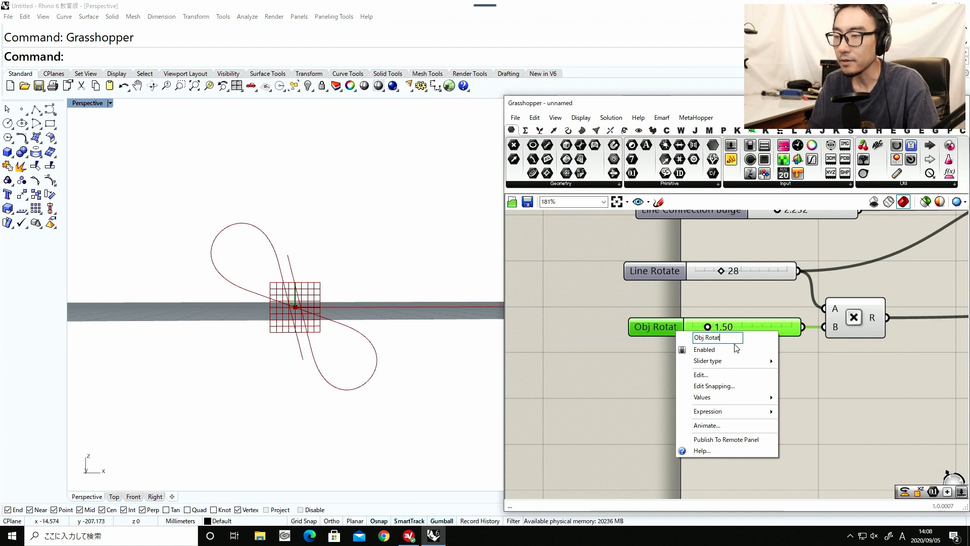
text(e)
key(Return)
click(736, 367)
Examine the rotated curve in the Perspective viewport together with the last Rotate component of the definition.
scroll(736, 368, down, 10)
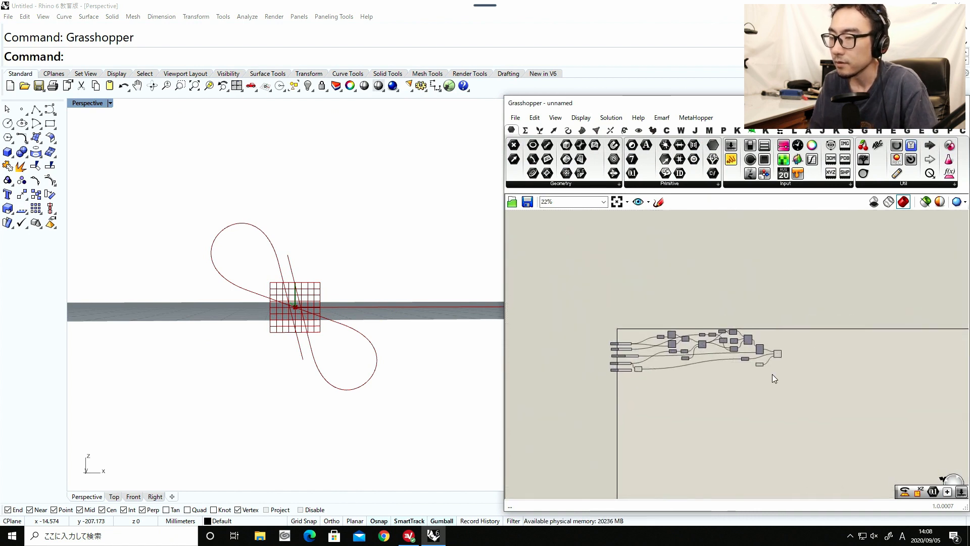
scroll(772, 374, up, 7)
click(737, 353)
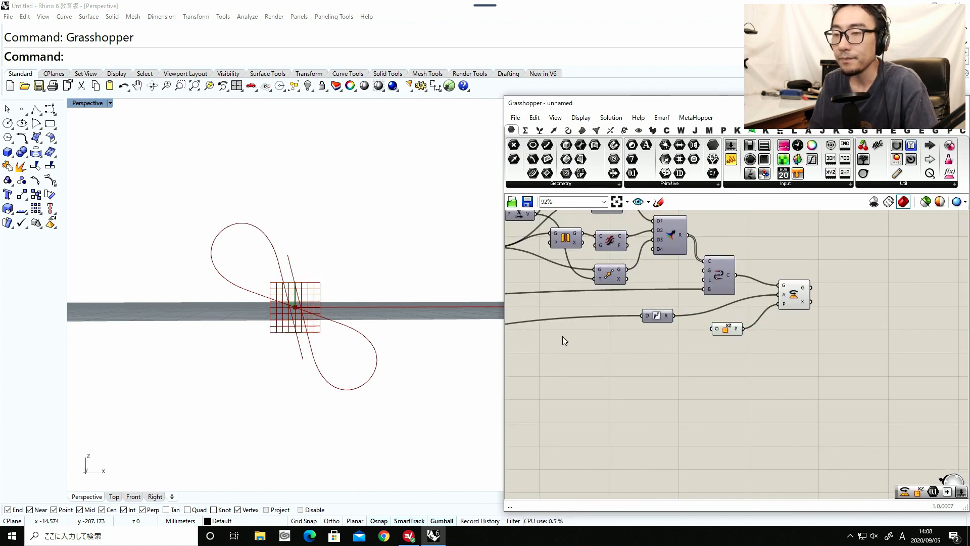
right_drag(429, 318, 362, 313)
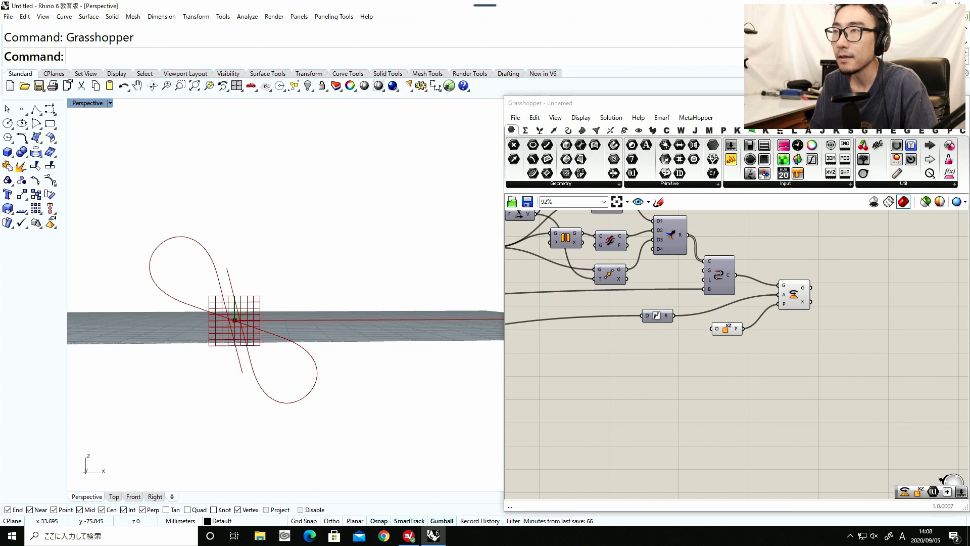
right_drag(780, 338, 719, 348)
click(735, 313)
right_drag(769, 307, 686, 313)
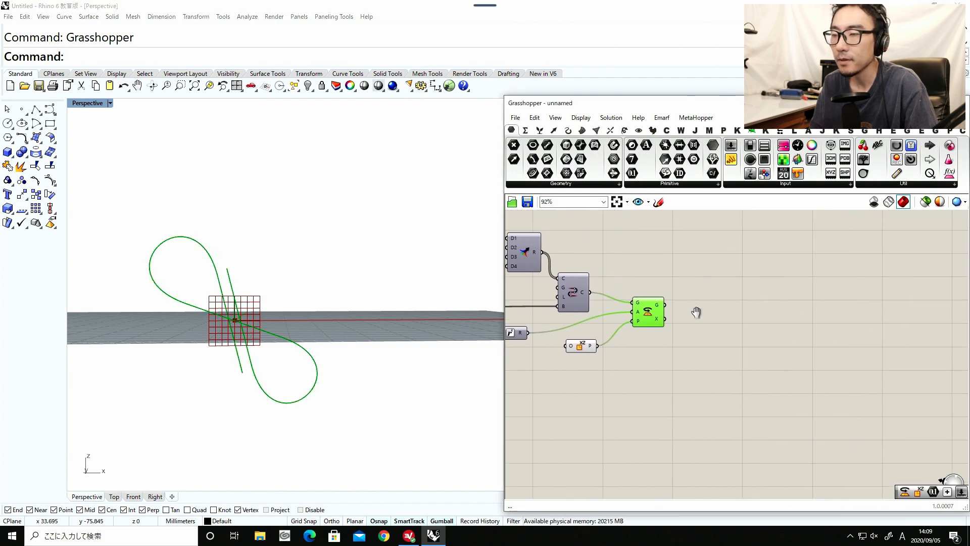
double_click(696, 313)
text(b)
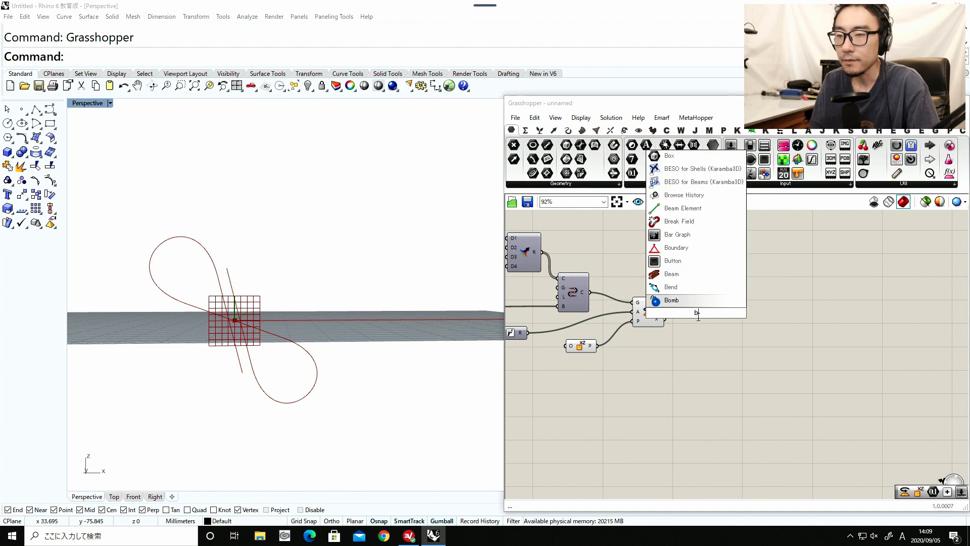
click(676, 322)
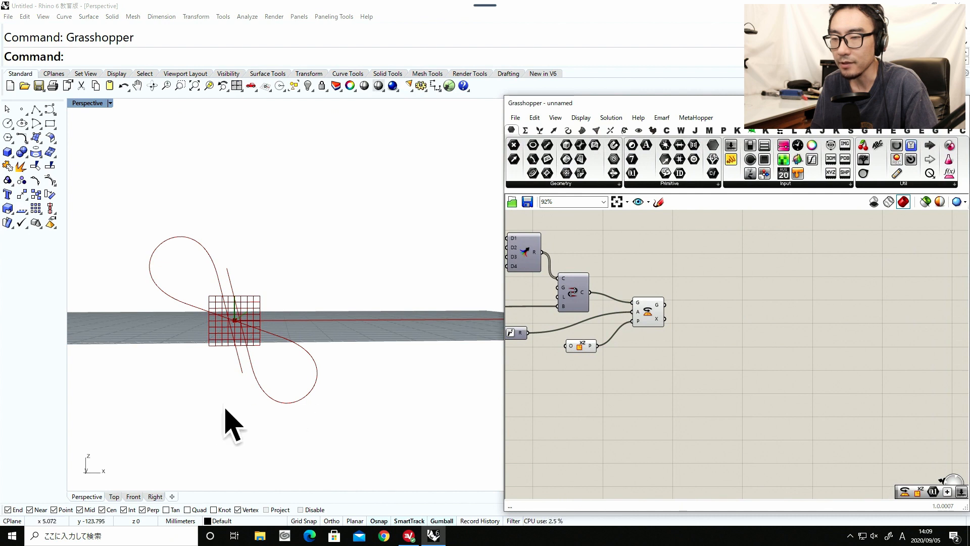
Tidy the XZ Plane and Rotate positions, and add a Box Corners component fed by Rotate's geometry output.
drag(575, 348, 582, 351)
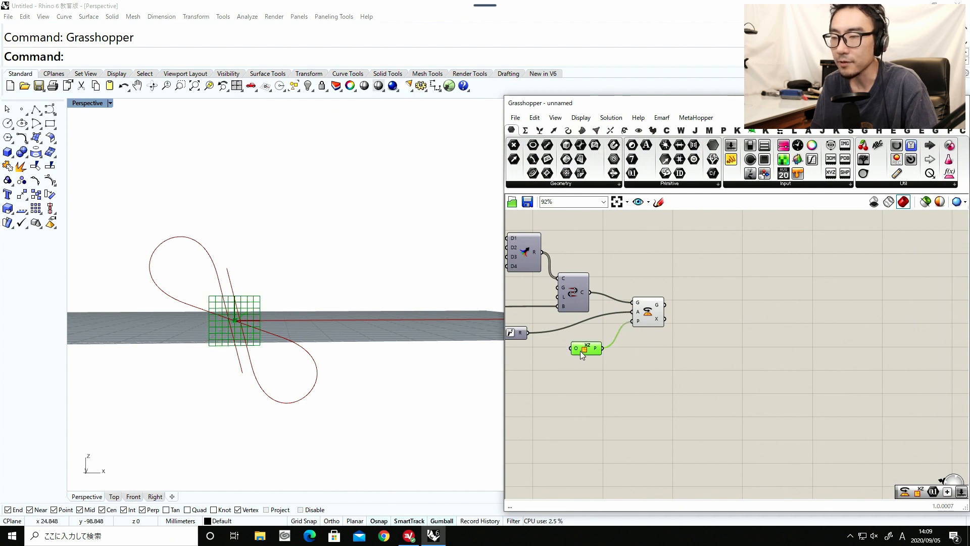
mouse_move(647, 315)
mouse_down()
mouse_move(640, 310)
mouse_move(636, 322)
mouse_up()
double_click(708, 332)
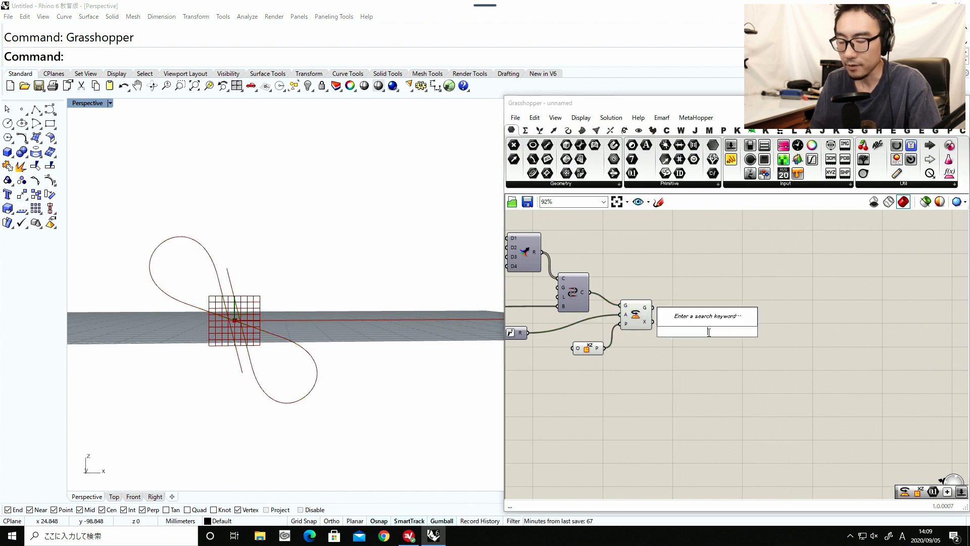
text(box)
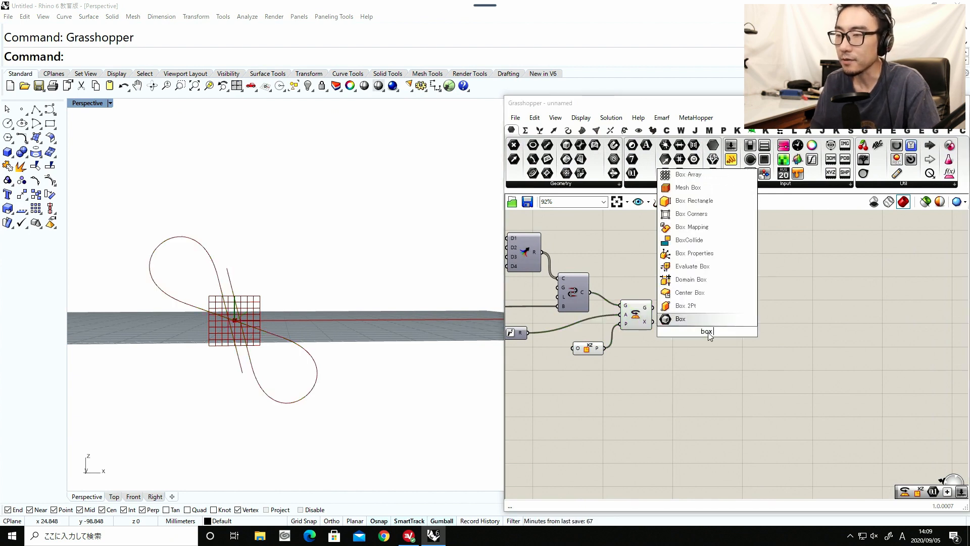
click(684, 214)
drag(706, 333, 678, 326)
click(657, 312)
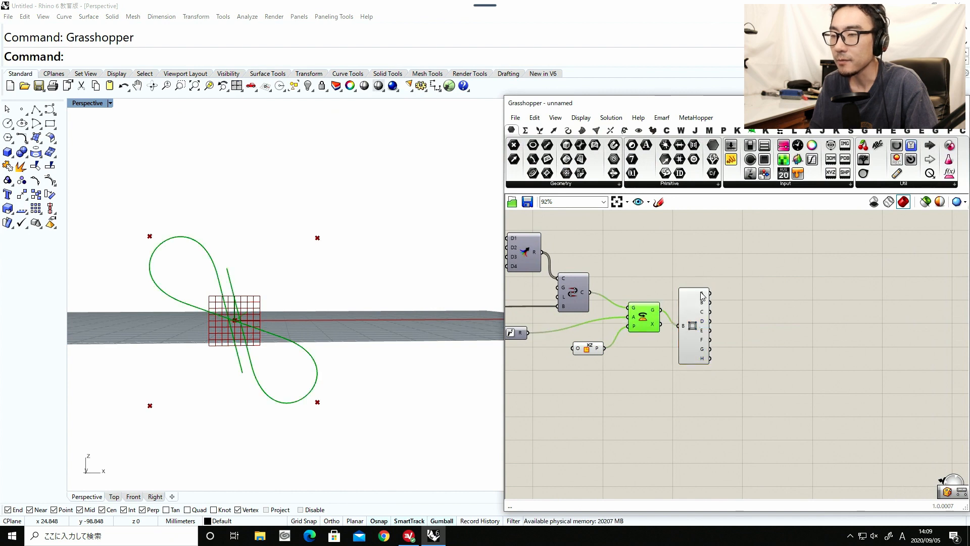
Add an XY Plane component and connect corner A of Box Corners to its origin input.
mouse_move(702, 296)
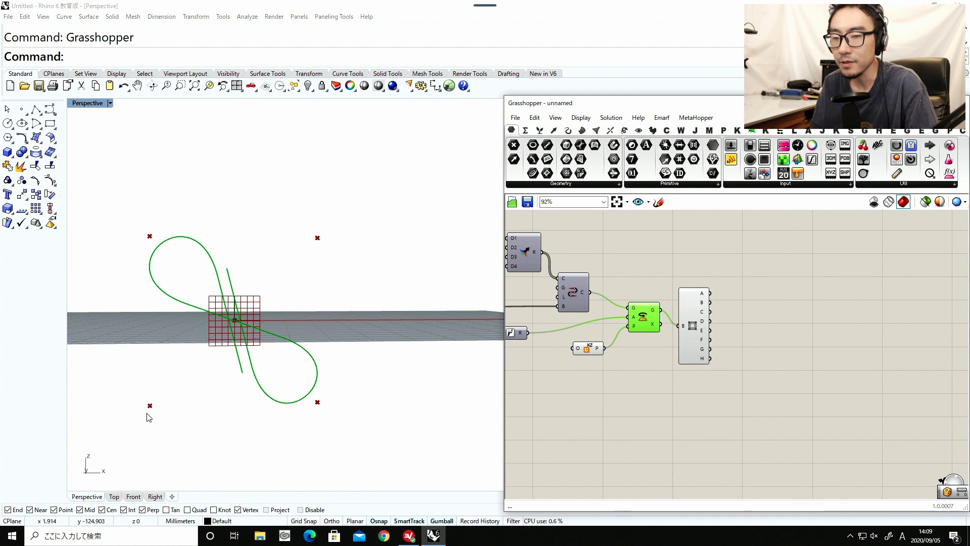
right_drag(741, 372, 719, 362)
double_click(720, 362)
text(xy)
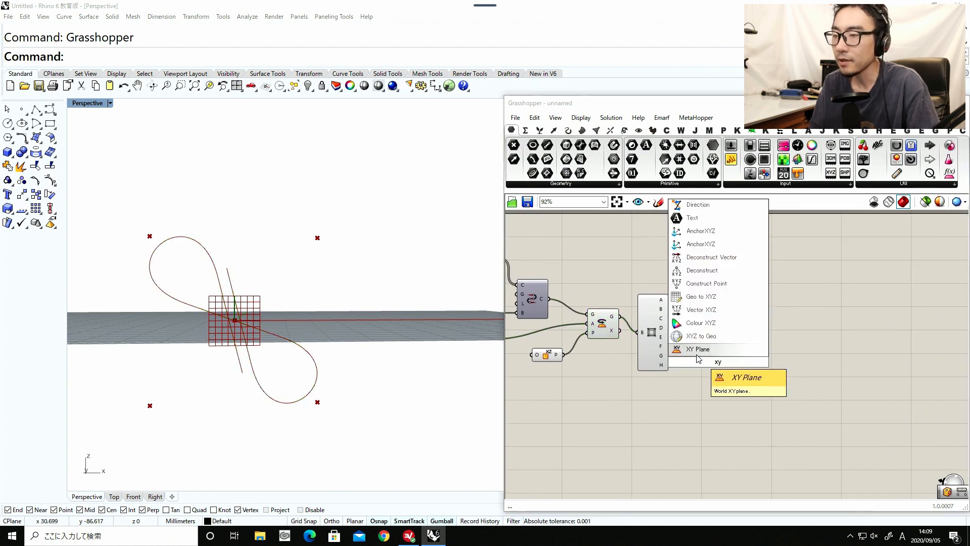
click(697, 351)
drag(669, 301, 717, 327)
Turn off the preview of the Box Corners component.
click(648, 363)
middle_click(648, 364)
click(704, 360)
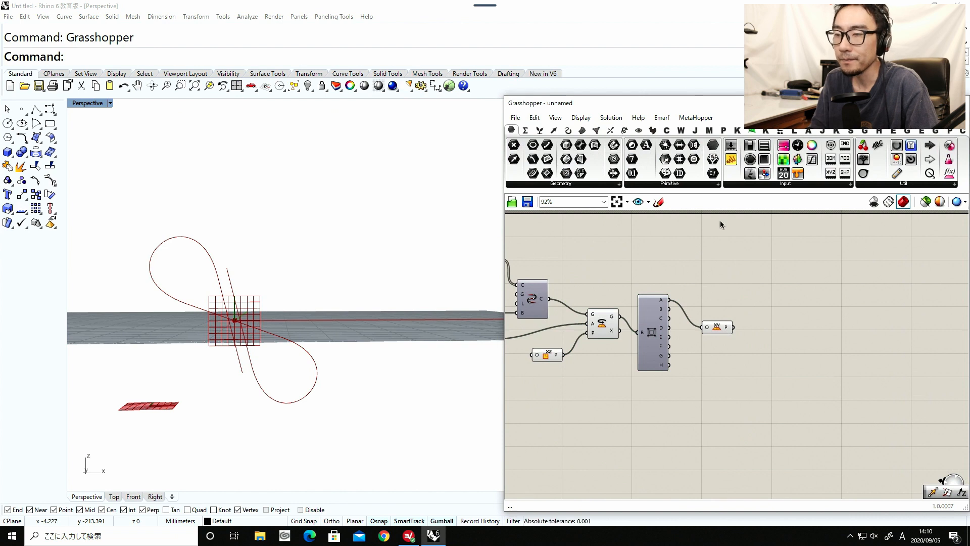
Move the XY Plane component slightly up and place Box Corners above and to the right of Rotate.
drag(715, 327, 713, 315)
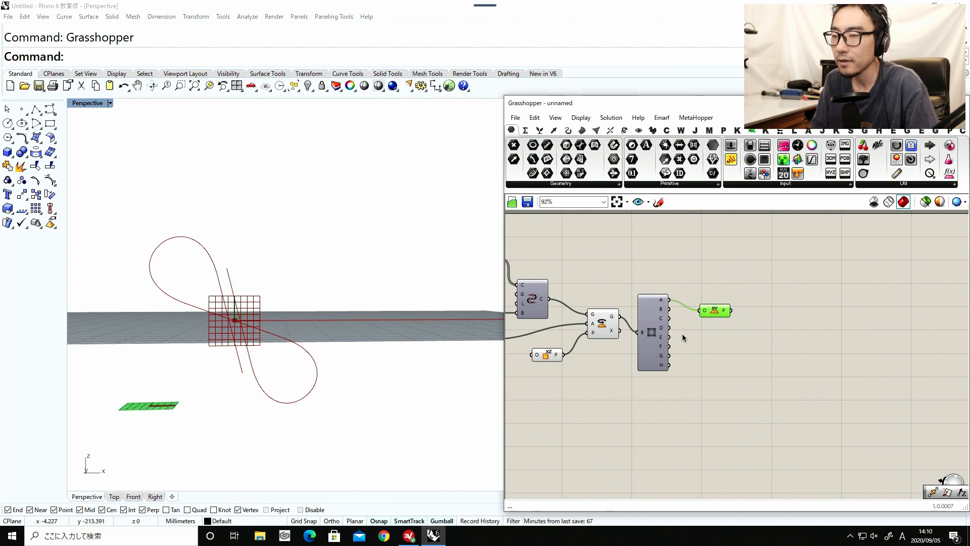
drag(657, 341, 666, 293)
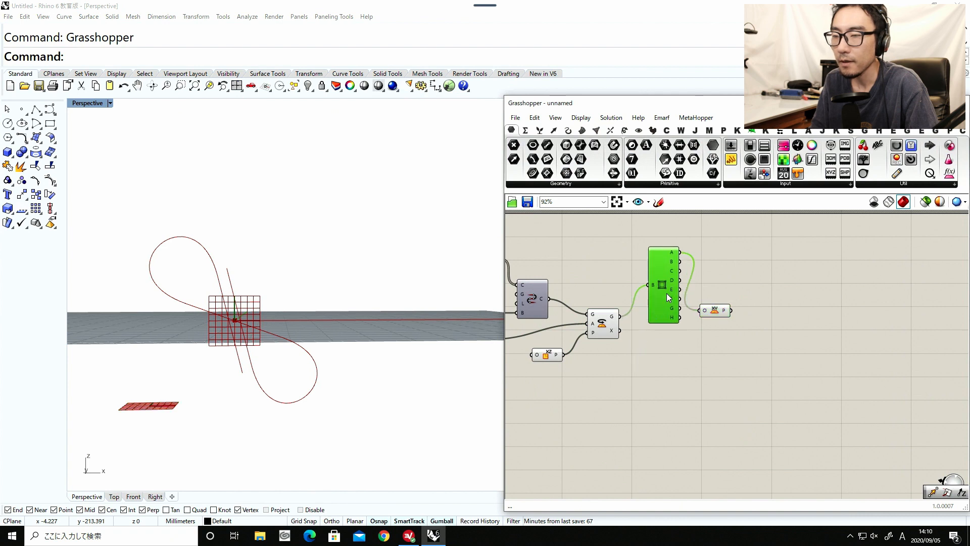
Add an Evaluate Length component below Box Corners and connect Rotate's geometry output to its curve input.
click(605, 324)
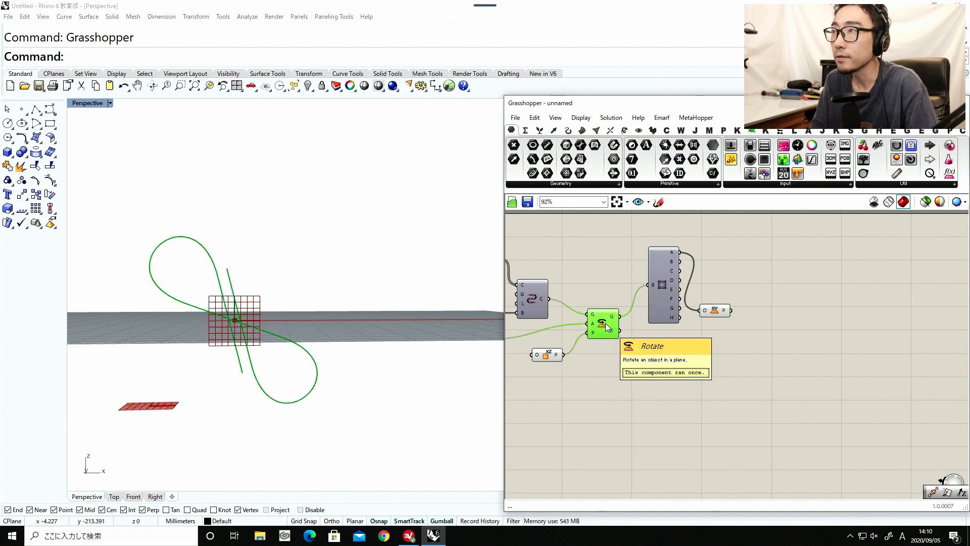
double_click(623, 345)
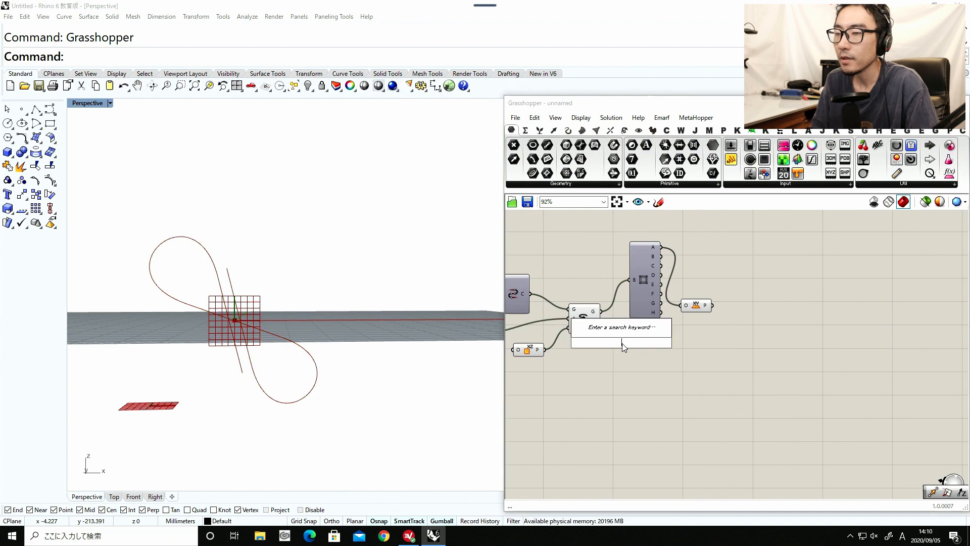
text(eval)
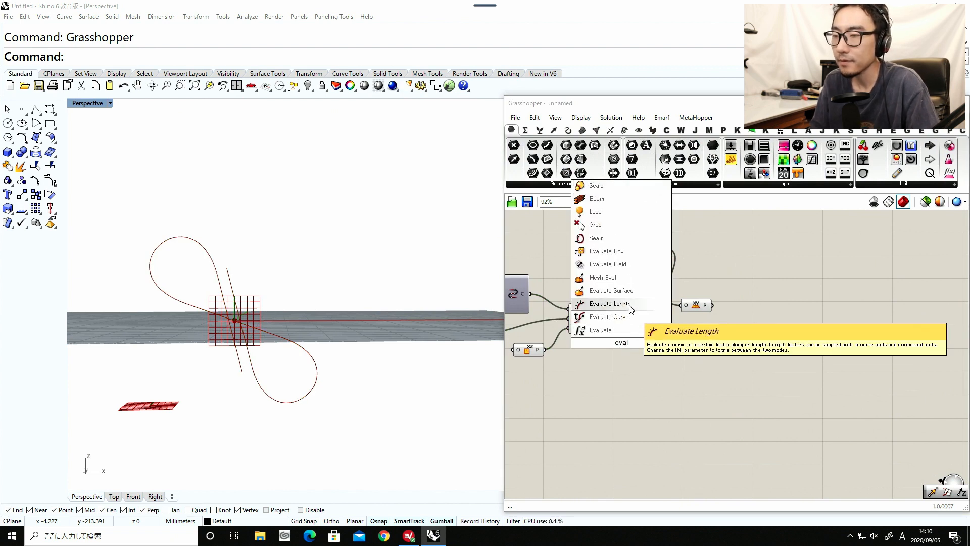
click(630, 309)
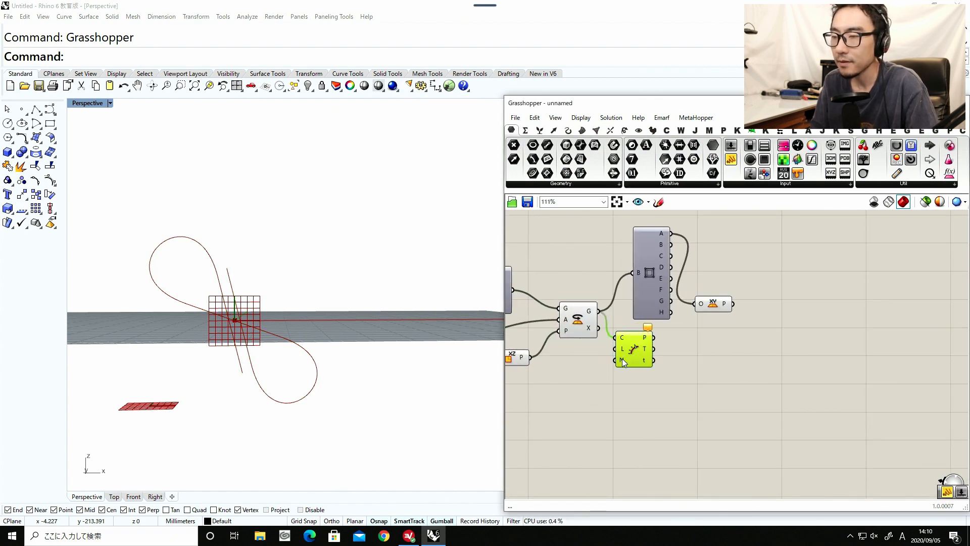
Add a panel containing 0 feeding Evaluate Length's length input, and move Box Corners and XY Plane slightly up and left.
double_click(574, 359)
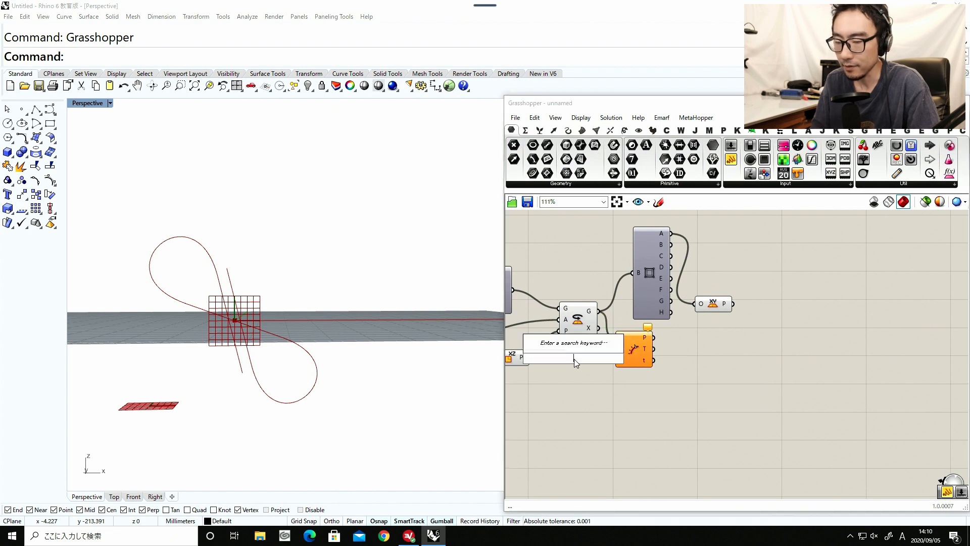
text(pane)
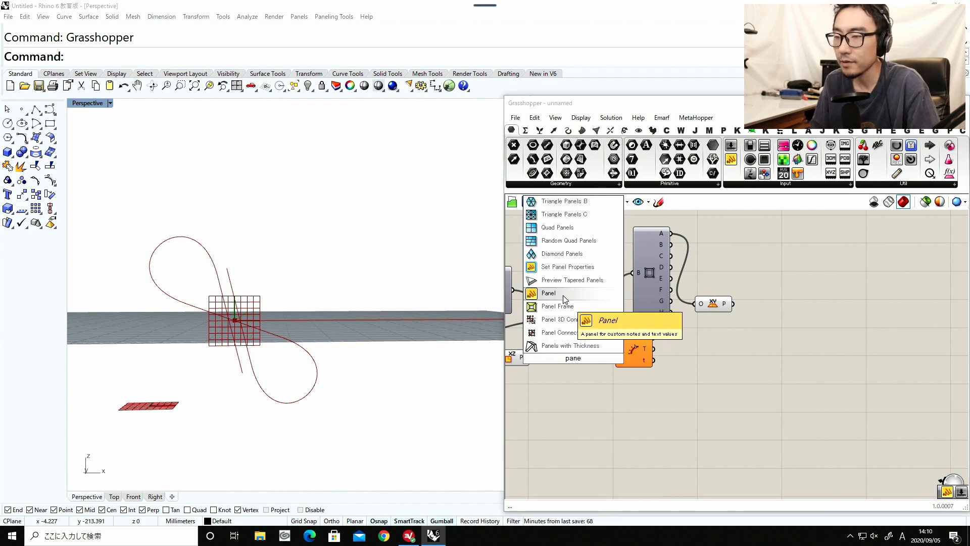
click(563, 299)
double_click(576, 359)
text(0)
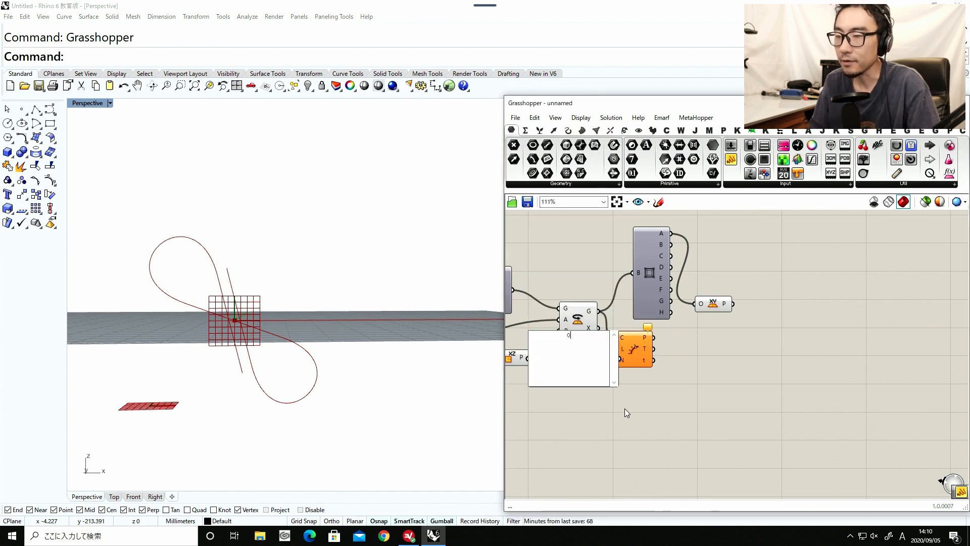
drag(617, 387, 569, 358)
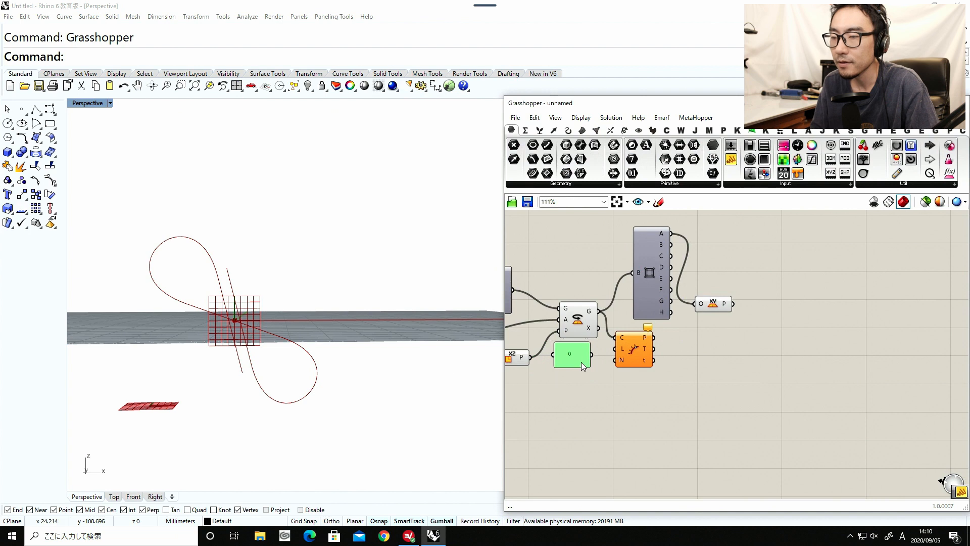
drag(588, 355, 638, 354)
drag(718, 323, 649, 278)
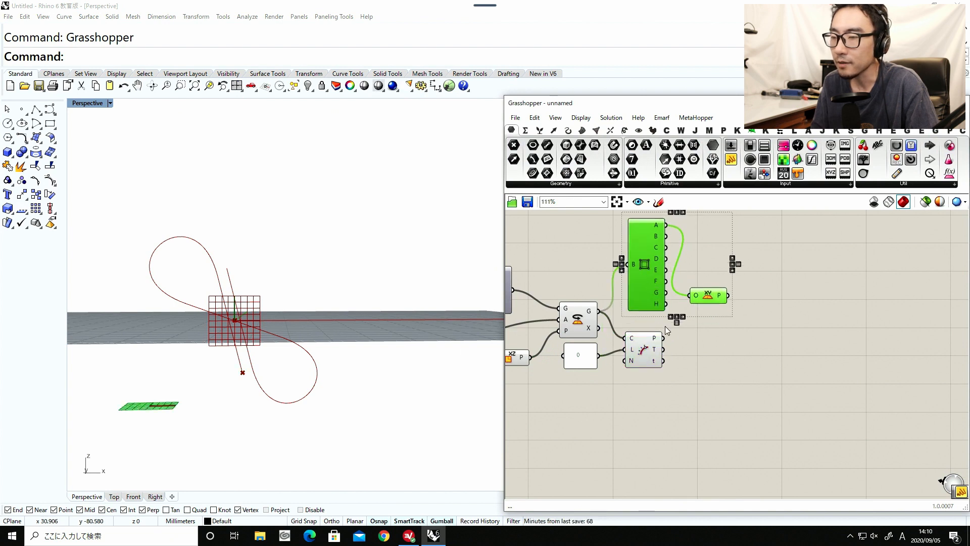
Check the tangent at the evaluated point by feeding P and T into a Vector Display component, and delete that component.
scroll(664, 326, up, 3)
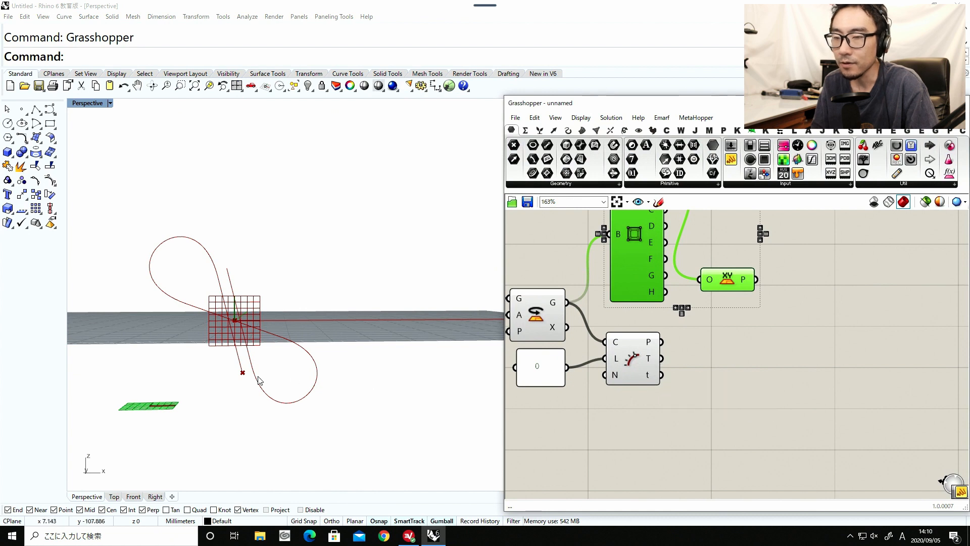
scroll(261, 383, up, 3)
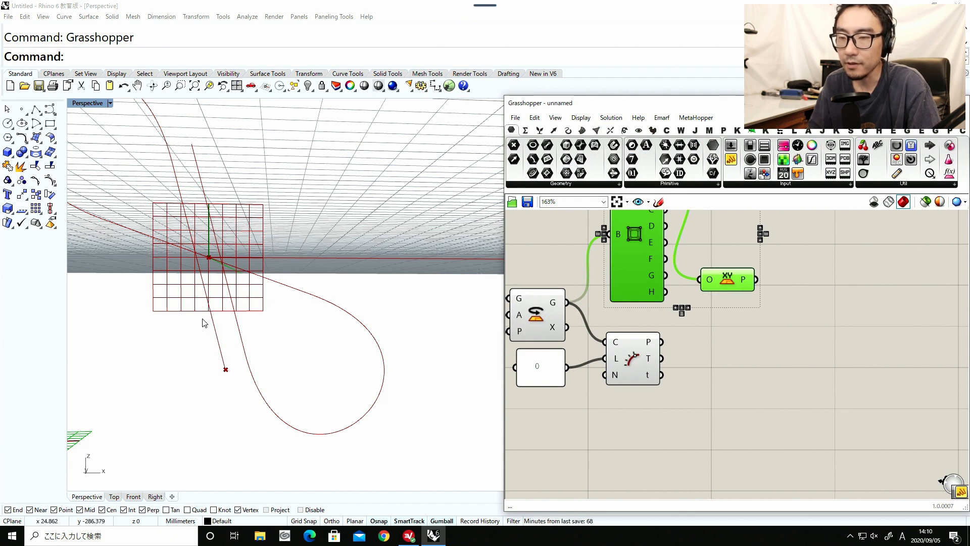
click(829, 384)
text(ve)
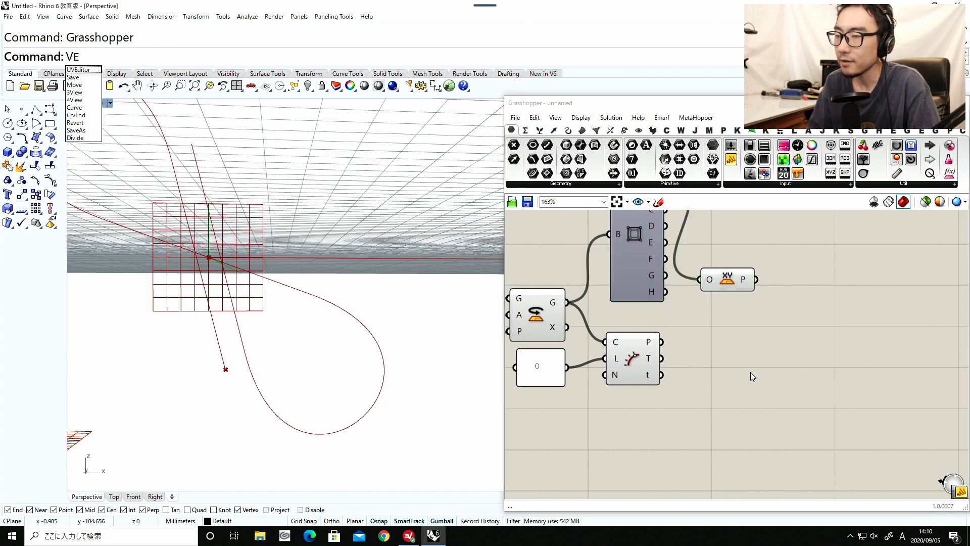
double_click(750, 372)
text(vec)
click(730, 264)
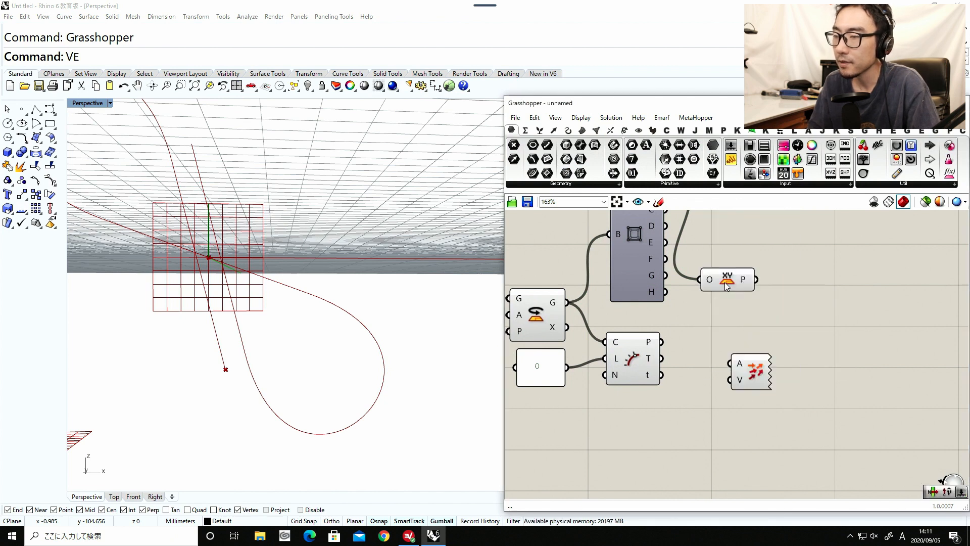
drag(661, 342, 738, 379)
drag(662, 358, 700, 358)
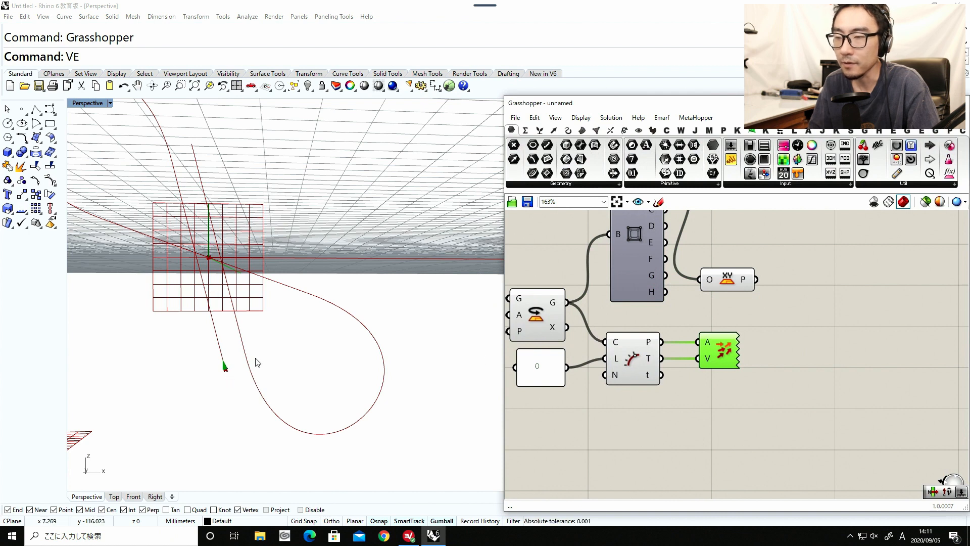
key(Delete)
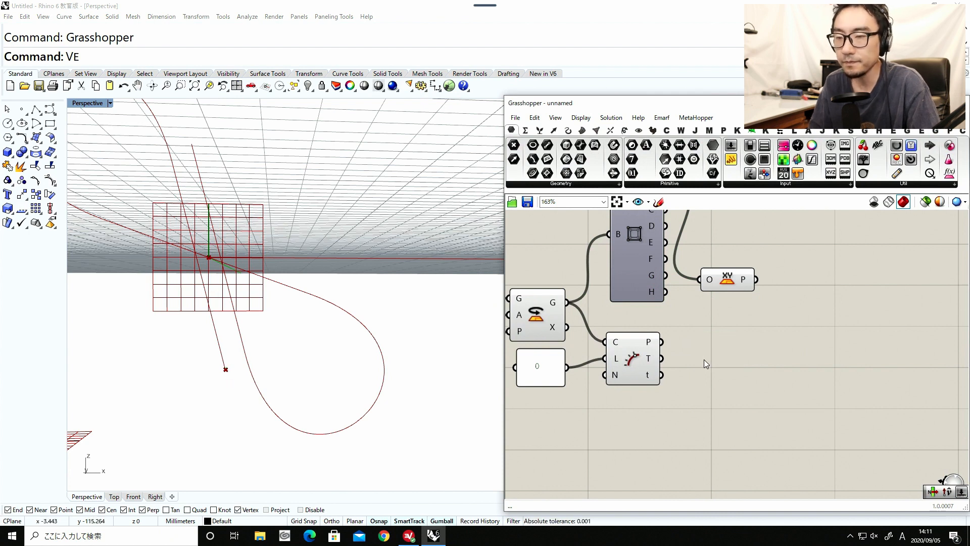
Add a Negative component fed by Evaluate Length's tangent output to reverse the direction.
double_click(705, 358)
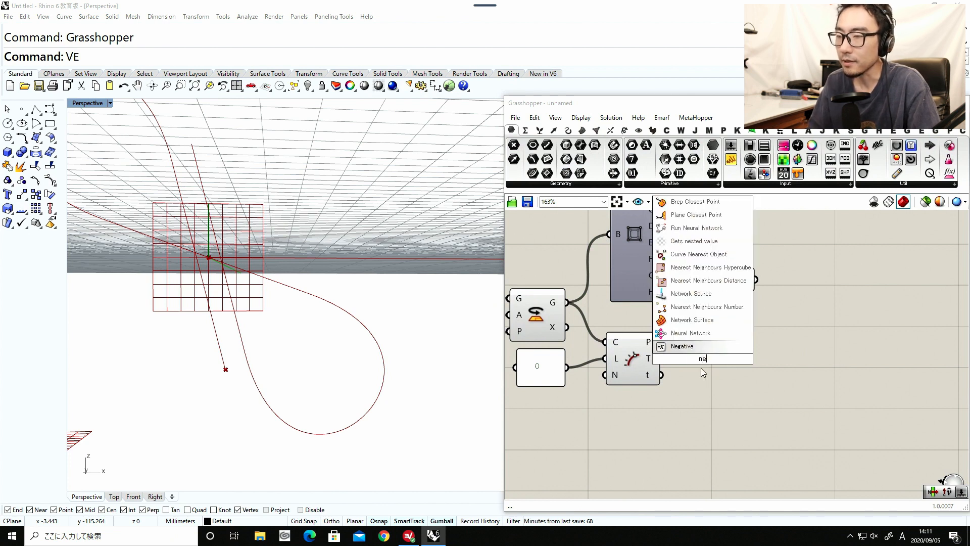
click(682, 346)
scroll(709, 359, down, 3)
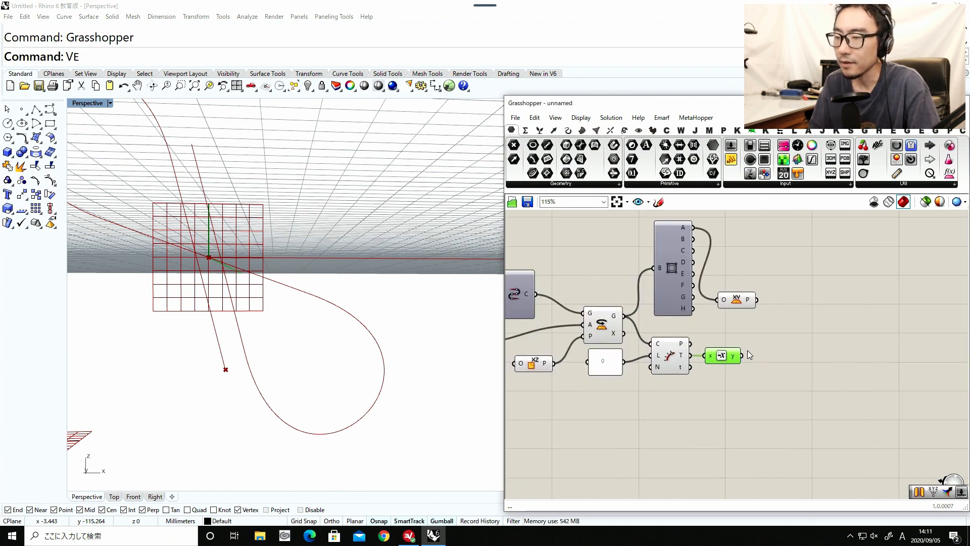
Add a Line SDL component, connecting Evaluate Length's point to its start input and the negated tangent to its direction input.
double_click(729, 400)
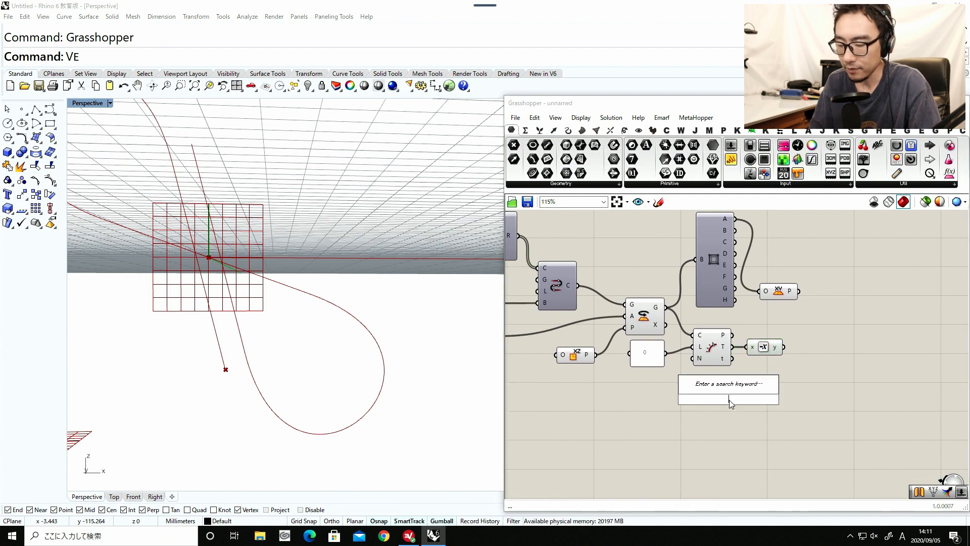
text(line)
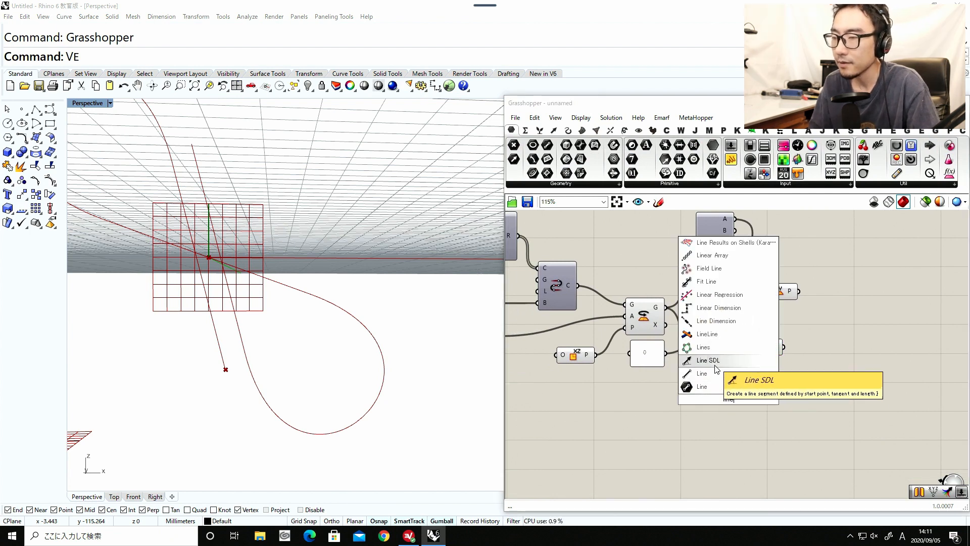
click(716, 368)
drag(723, 380, 822, 387)
drag(732, 335, 805, 352)
drag(735, 338, 797, 352)
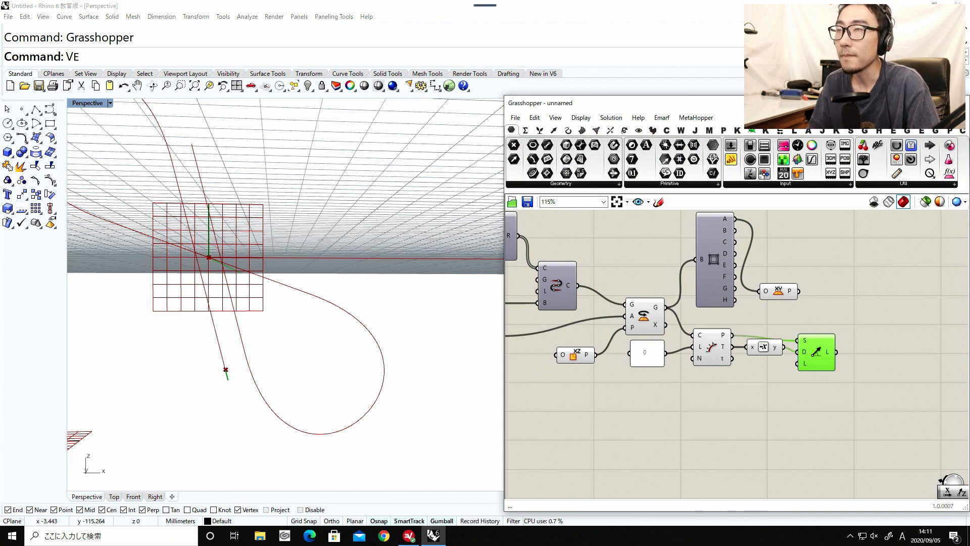
double_click(753, 406)
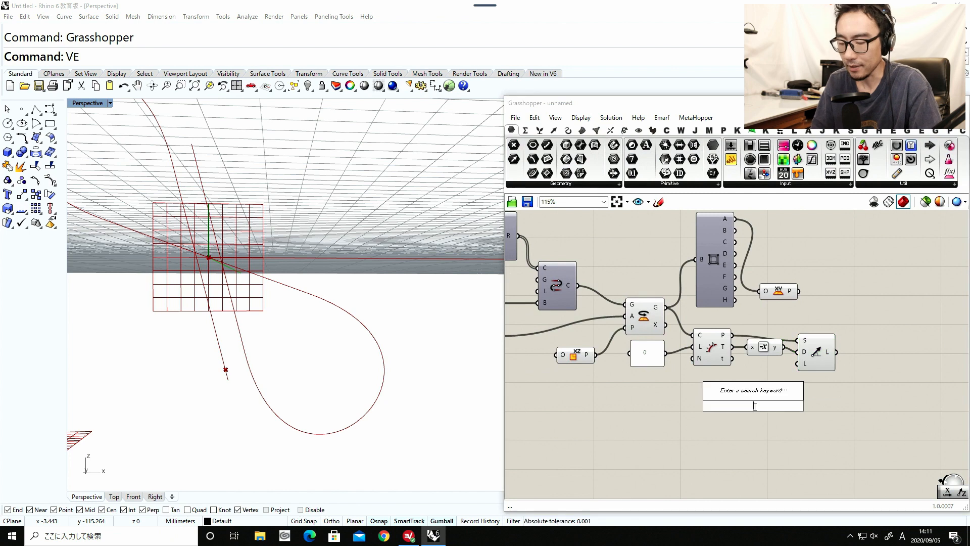
text(1000)
key(BackSpace)
key(BackSpace)
key(BackSpace)
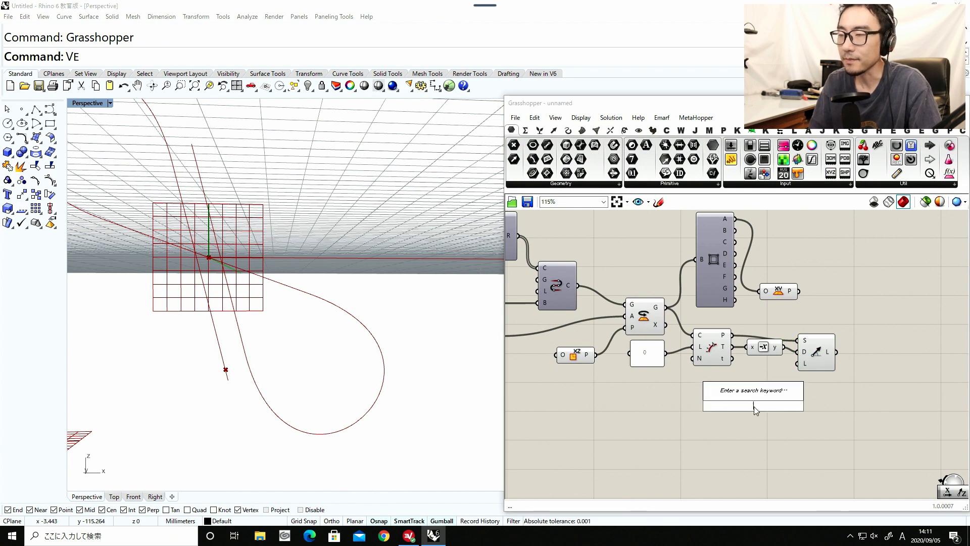
text(panell)
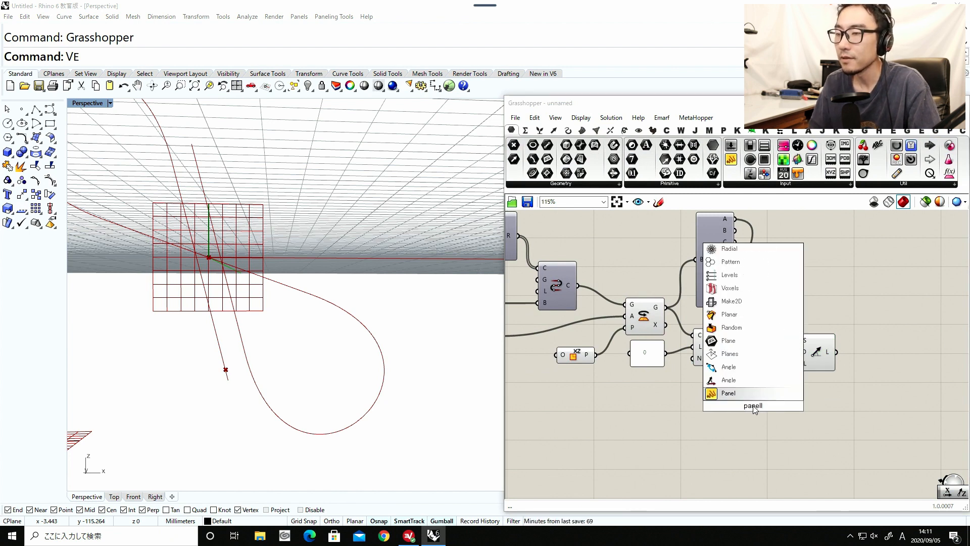
key(Return)
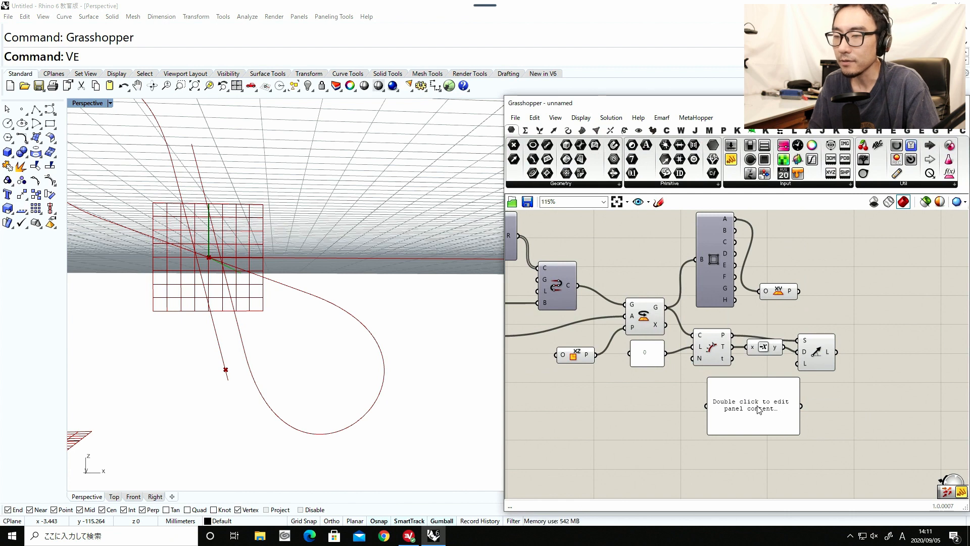
key(Delete)
Align Line SDL with the Negative component and move XY Plane down above Line SDL to tidy the layout.
drag(817, 360, 820, 355)
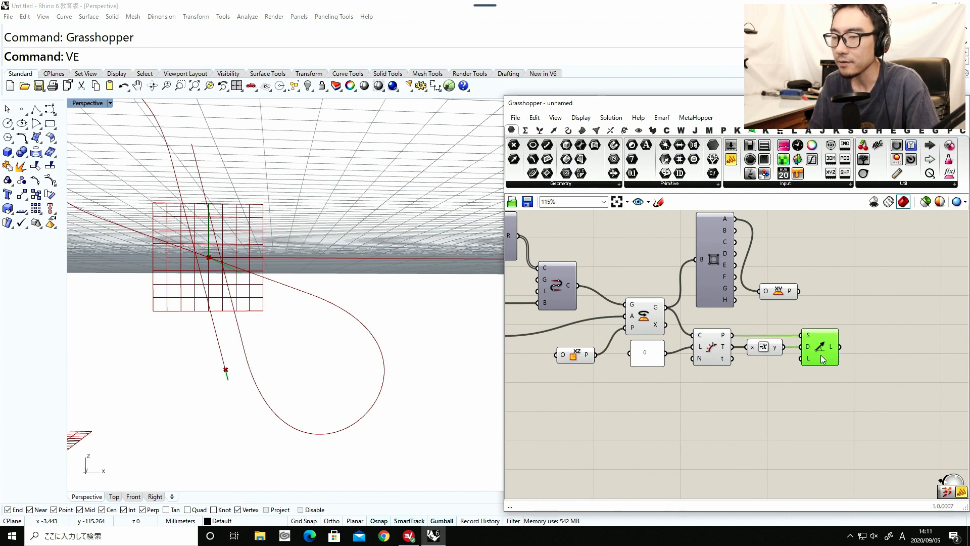
scroll(818, 353, down, 3)
mouse_move(706, 349)
mouse_down()
mouse_move(710, 375)
mouse_move(710, 356)
mouse_up()
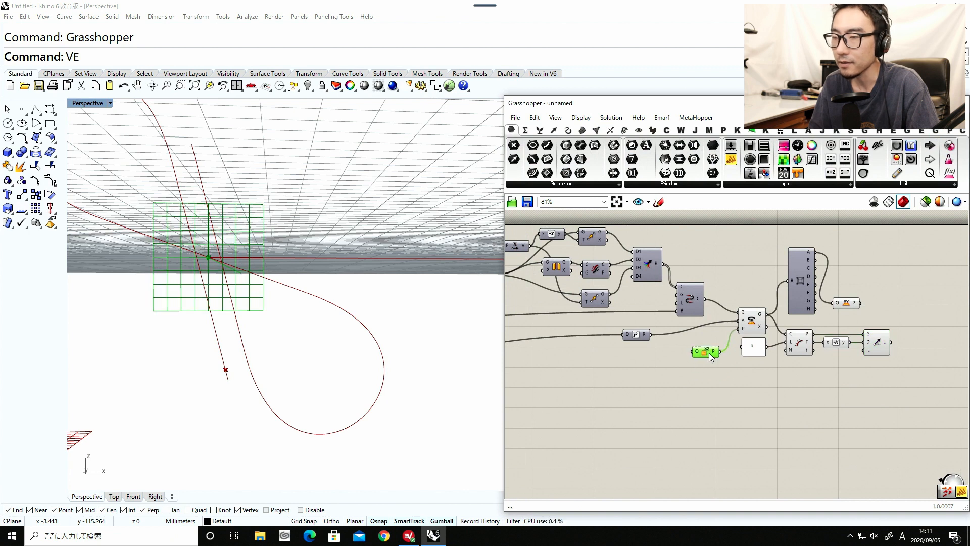
right_drag(860, 305, 723, 346)
scroll(723, 347, up, 1)
drag(701, 345, 729, 350)
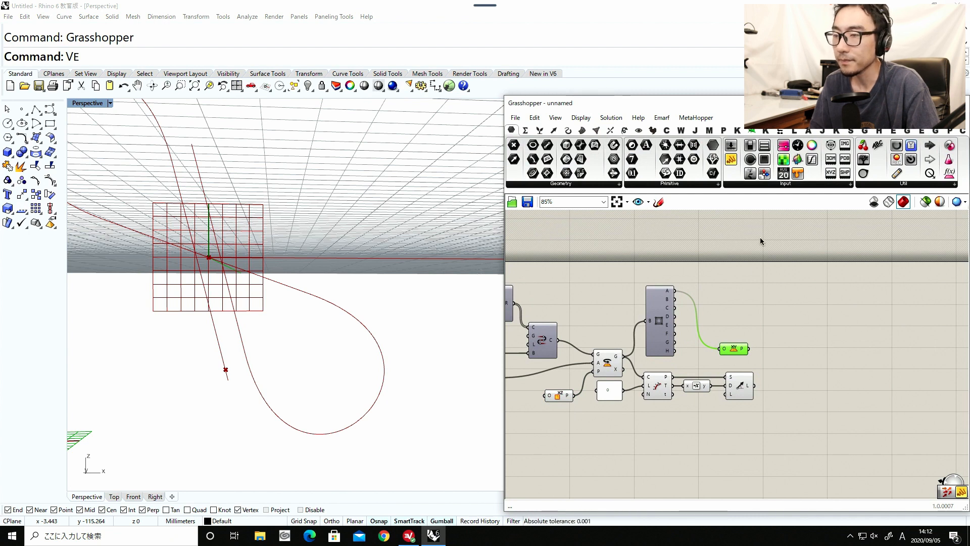
Add a Line | Plane intersection component, connecting Line SDL to its line input and XY Plane to its plane input.
double_click(755, 269)
text(plane line)
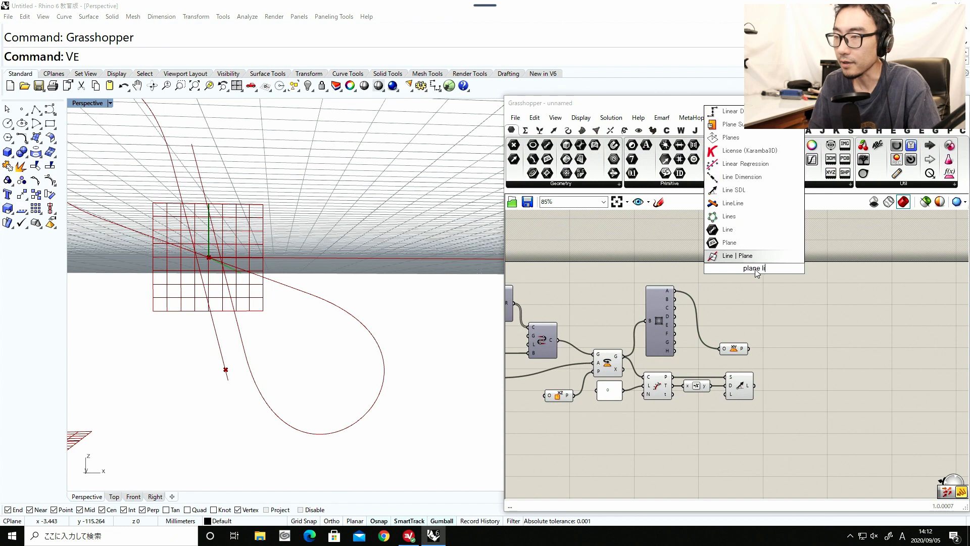
click(750, 243)
drag(756, 274, 788, 375)
scroll(800, 352, up, 1)
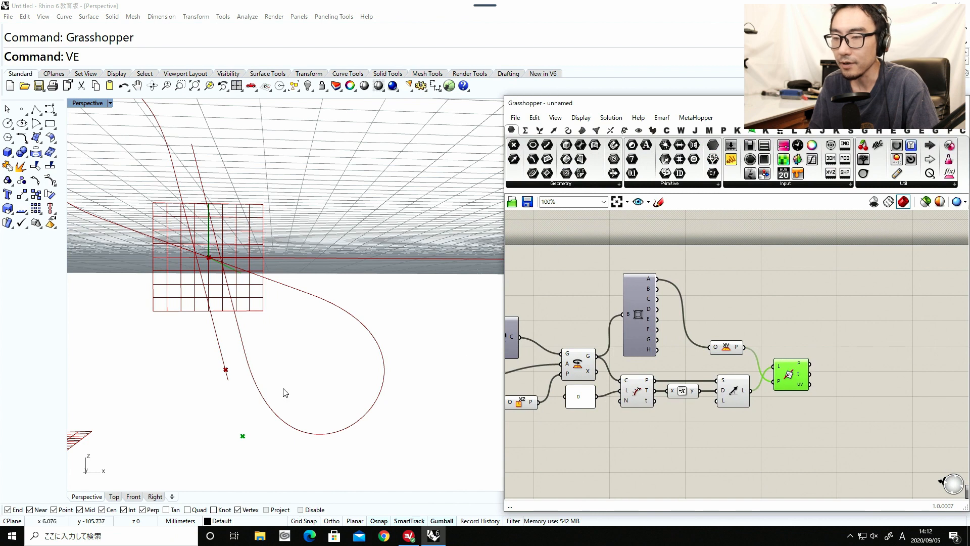
right_drag(281, 385, 255, 429)
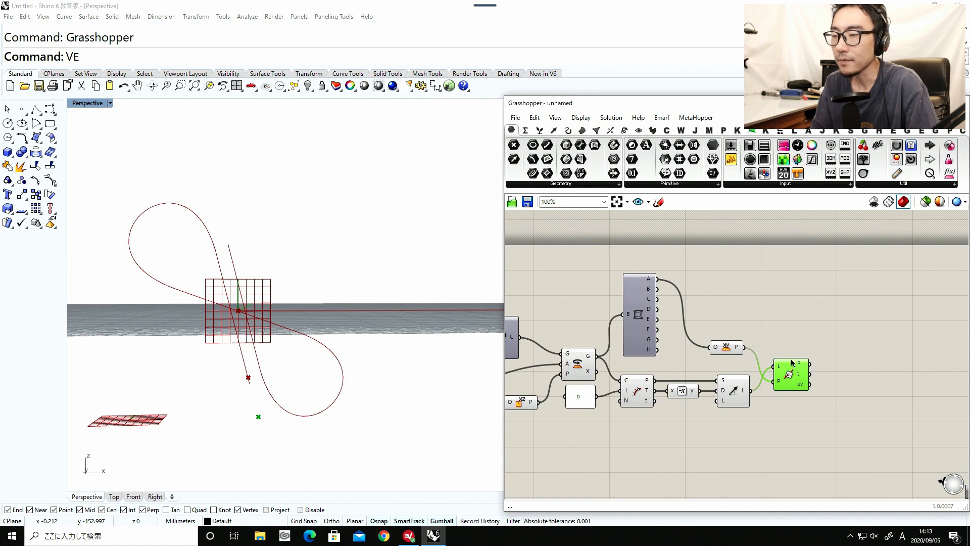
drag(788, 375, 795, 365)
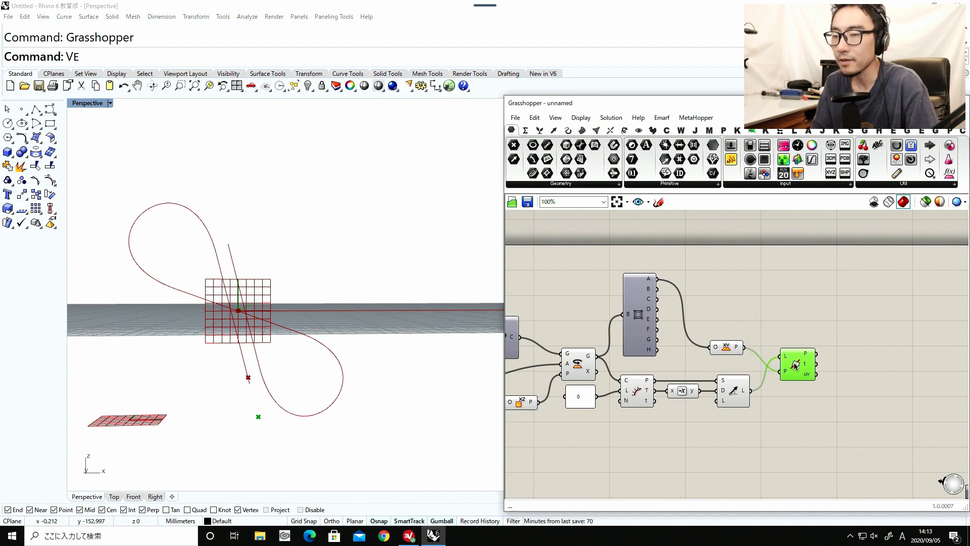
Add a Circle TanTan component below Line SDL.
double_click(764, 387)
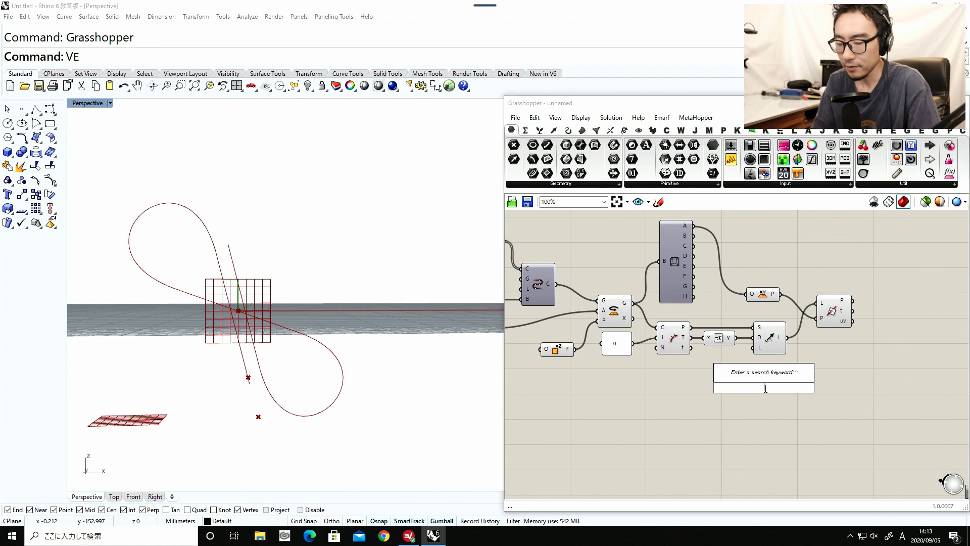
text(circl)
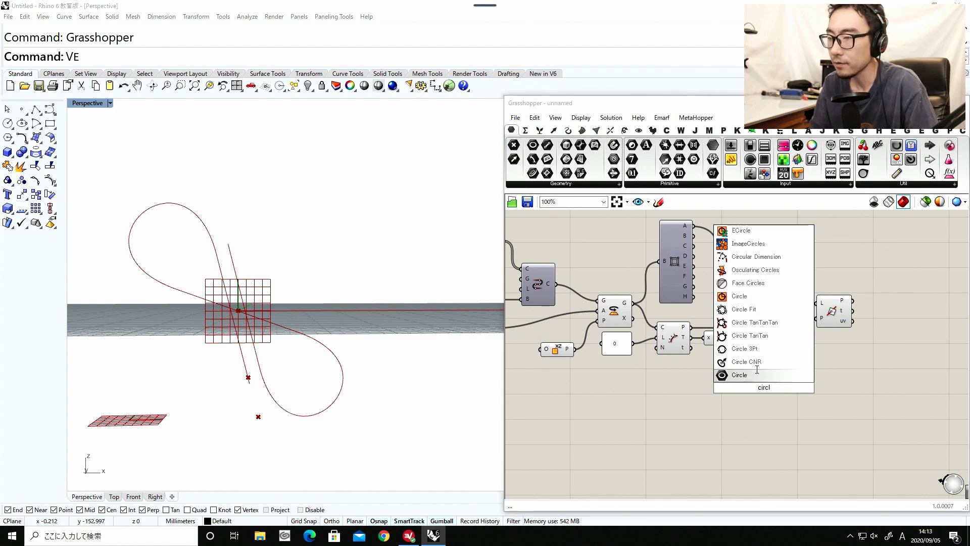
click(749, 336)
drag(763, 399, 769, 399)
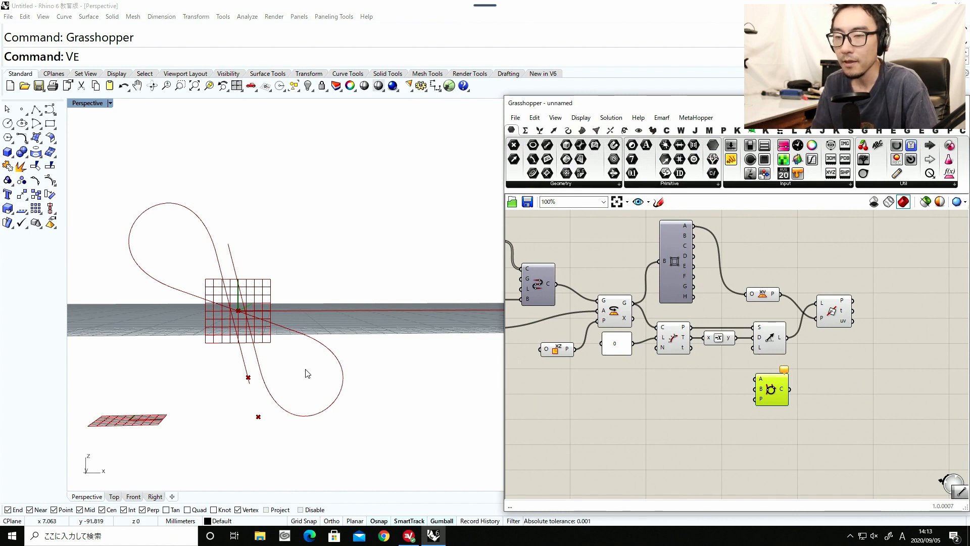
shift+right_drag(258, 385, 286, 307)
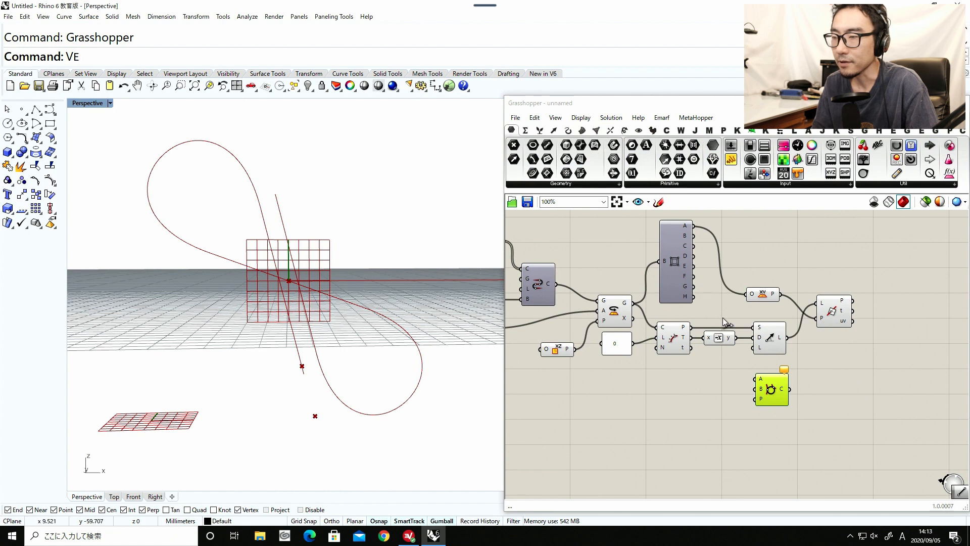
Add a Line SDL component starting at Box Corners' corner A, with a Unit X component feeding its direction input.
click(770, 342)
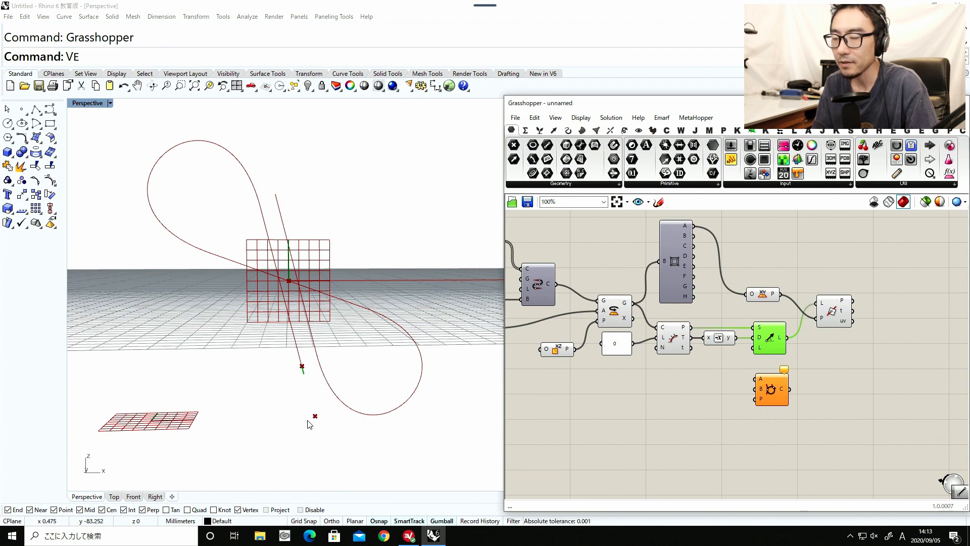
right_drag(658, 376, 625, 407)
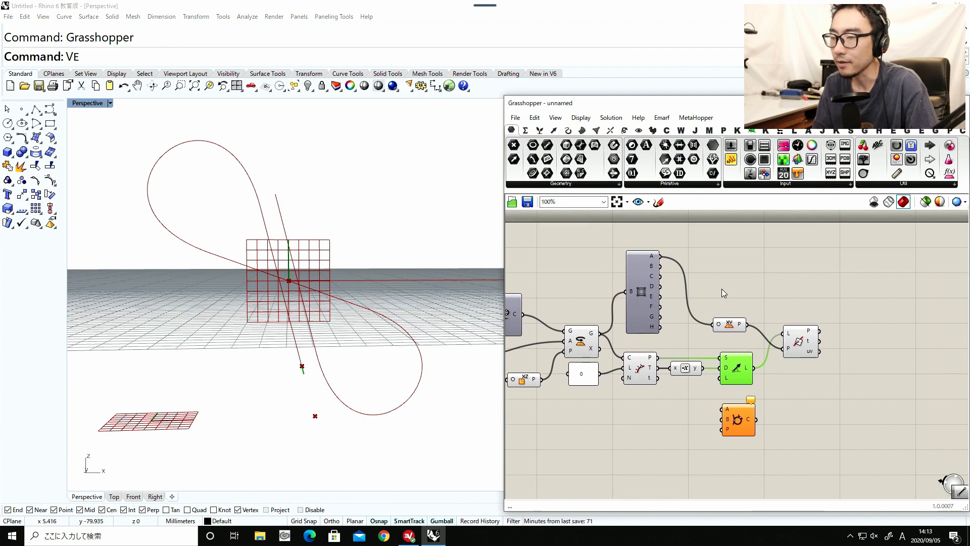
double_click(744, 275)
text(line)
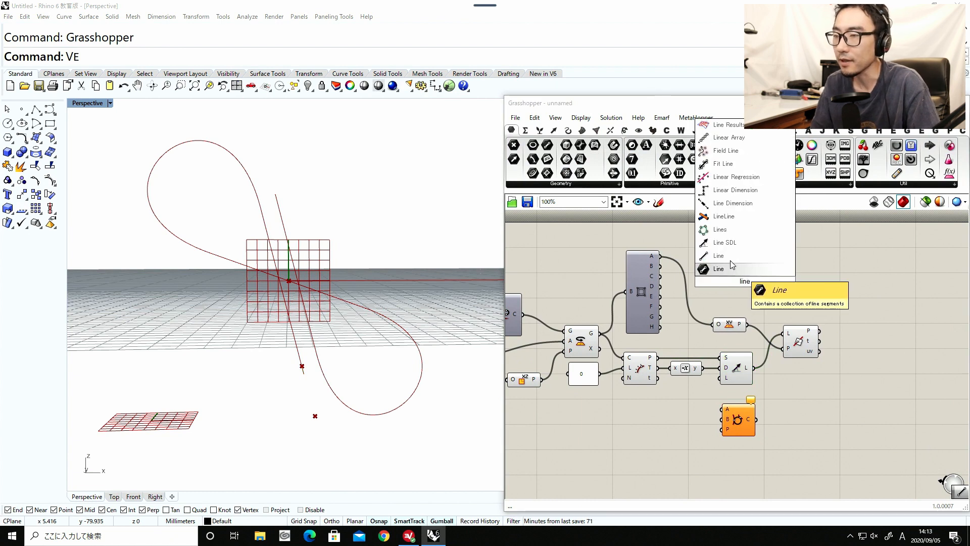
click(724, 243)
drag(660, 256, 747, 273)
double_click(710, 238)
text(x)
key(Return)
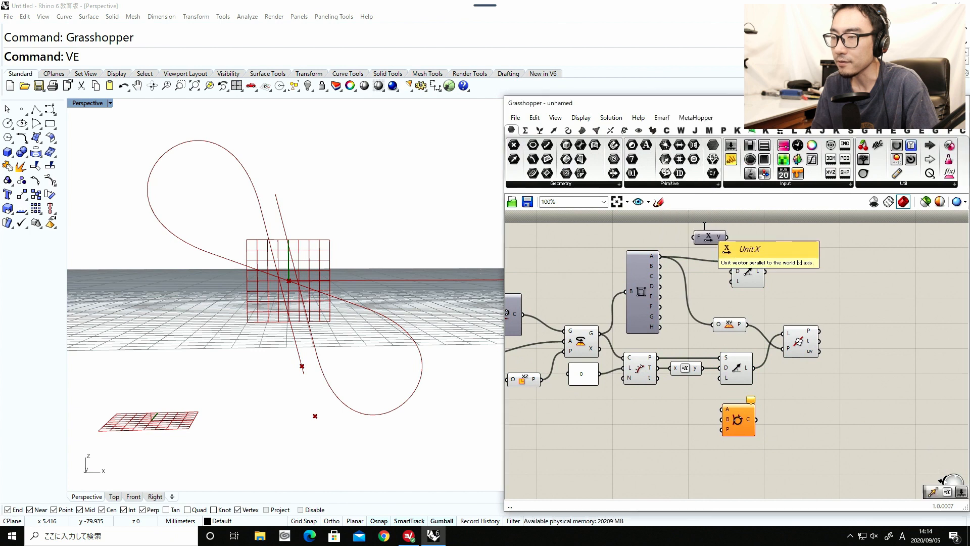
drag(709, 238, 695, 277)
drag(757, 277, 747, 277)
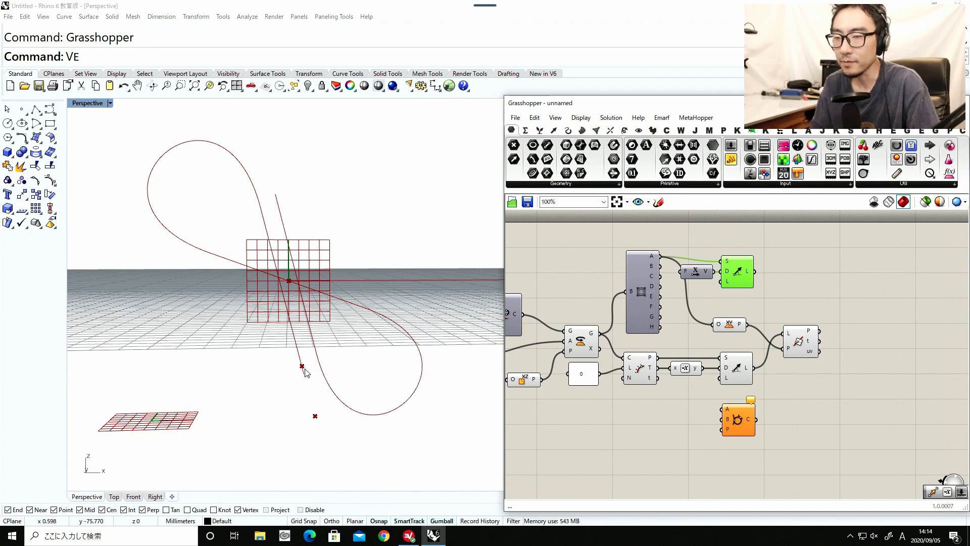
Delete the Line | Plane intersection component and the XY Plane component.
mouse_move(794, 338)
mouse_down()
mouse_move(822, 337)
mouse_move(805, 329)
mouse_up()
key(Delete)
click(731, 327)
key(Delete)
Connect the lower Line SDL, the upper Line SDL and Evaluate Length's point to Circle TanTan's A, B and P inputs, and tidy the layout.
drag(737, 422, 789, 350)
click(751, 373)
drag(754, 272, 798, 364)
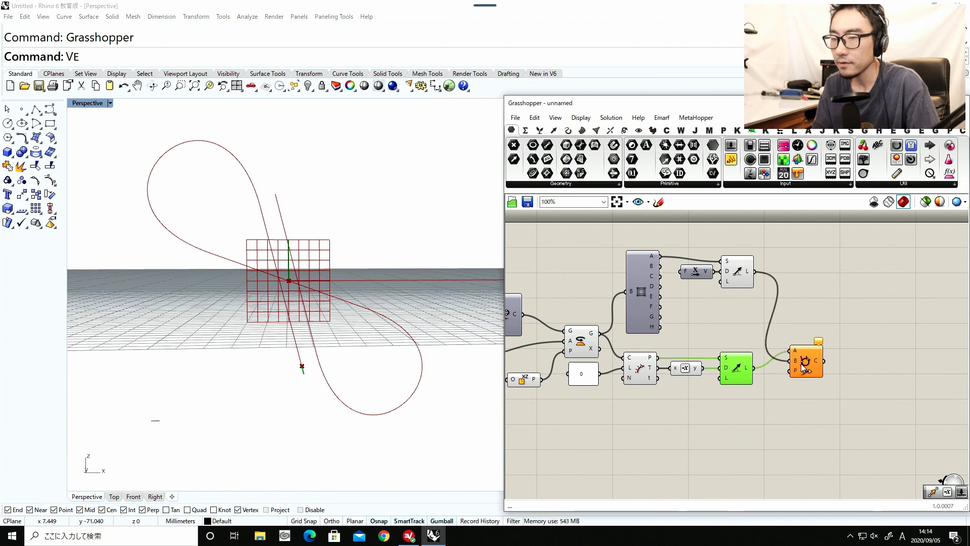
click(801, 374)
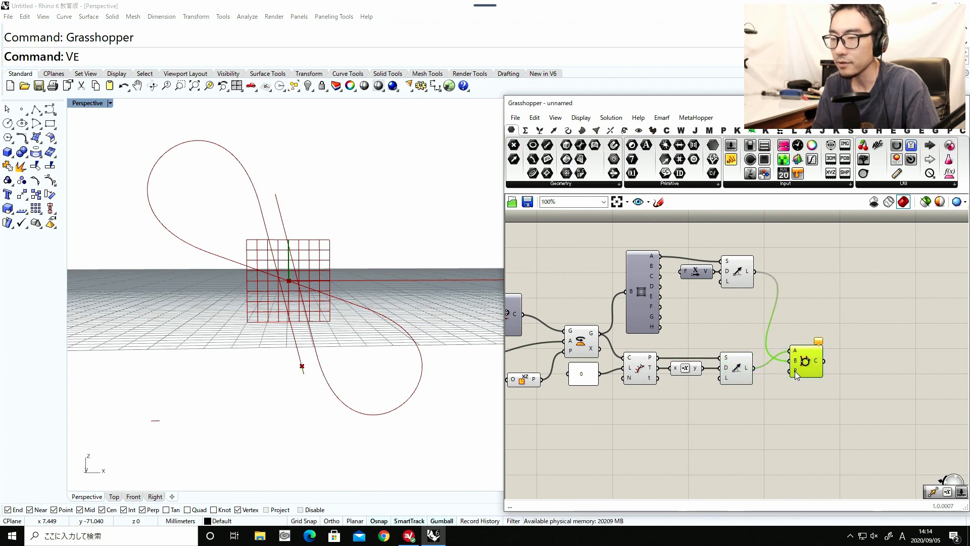
right_drag(637, 366, 701, 359)
right_drag(674, 363, 707, 360)
click(755, 360)
drag(707, 360, 852, 380)
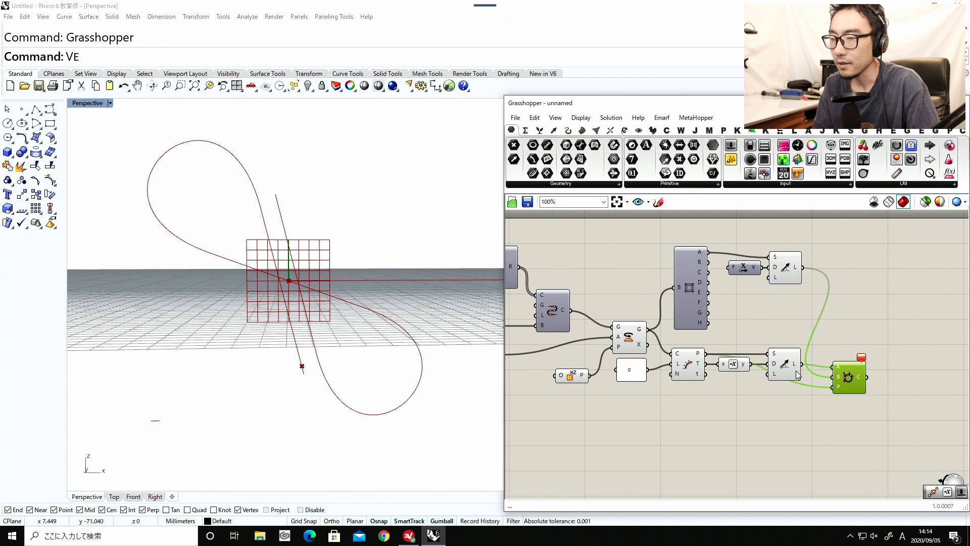
drag(788, 366, 785, 344)
drag(739, 367, 737, 356)
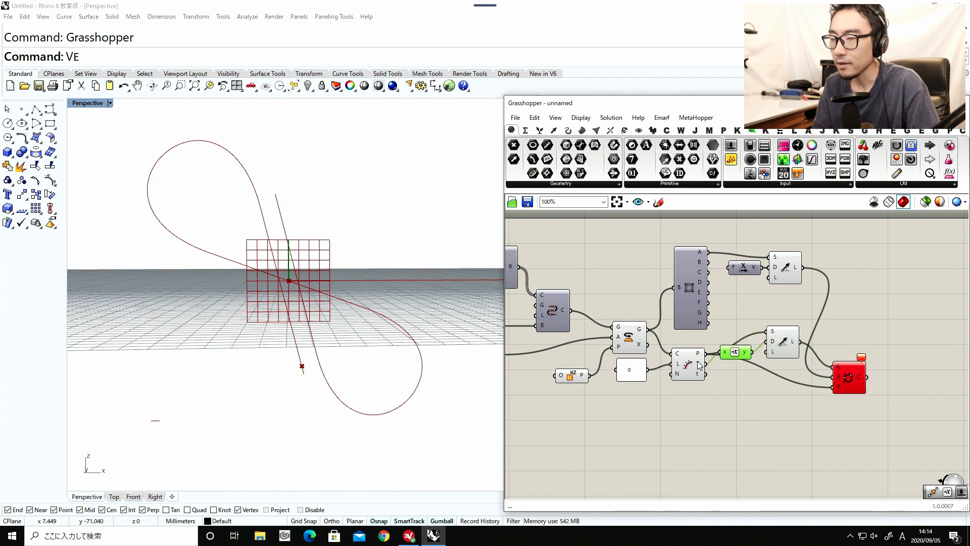
Set the upper Rotate slider to 21.
right_drag(608, 372, 755, 349)
scroll(758, 352, down, 1)
right_drag(653, 365, 816, 358)
right_drag(563, 385, 741, 363)
scroll(753, 319, up, 2)
drag(734, 315, 729, 315)
scroll(710, 321, down, 9)
right_drag(797, 316, 702, 340)
scroll(808, 326, up, 8)
Examine in the viewport which line each of the two Line SDL components produces.
right_drag(808, 324, 766, 326)
drag(761, 317, 763, 316)
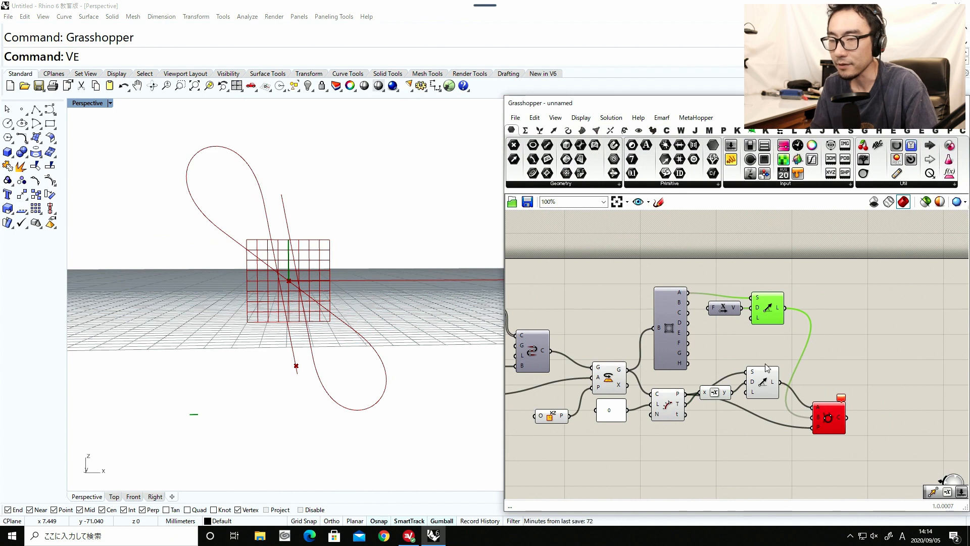
drag(715, 393, 771, 386)
right_drag(768, 366, 732, 383)
double_click(716, 282)
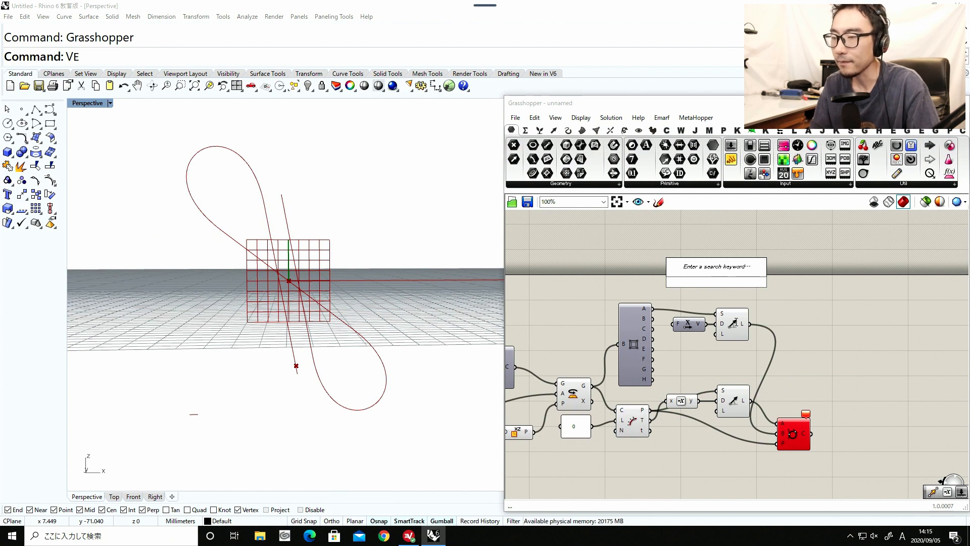
click(733, 318)
click(733, 396)
click(726, 330)
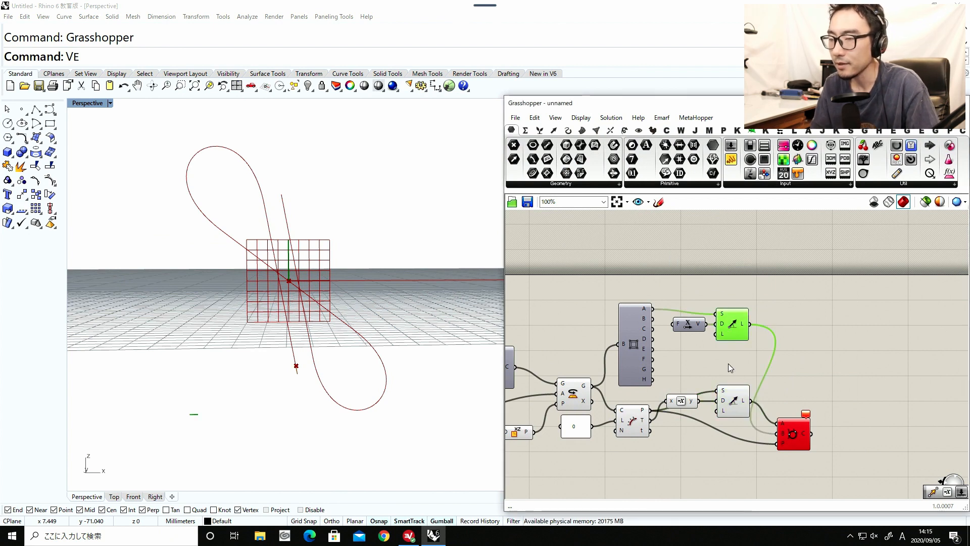
double_click(681, 281)
text(panel)
key(Return)
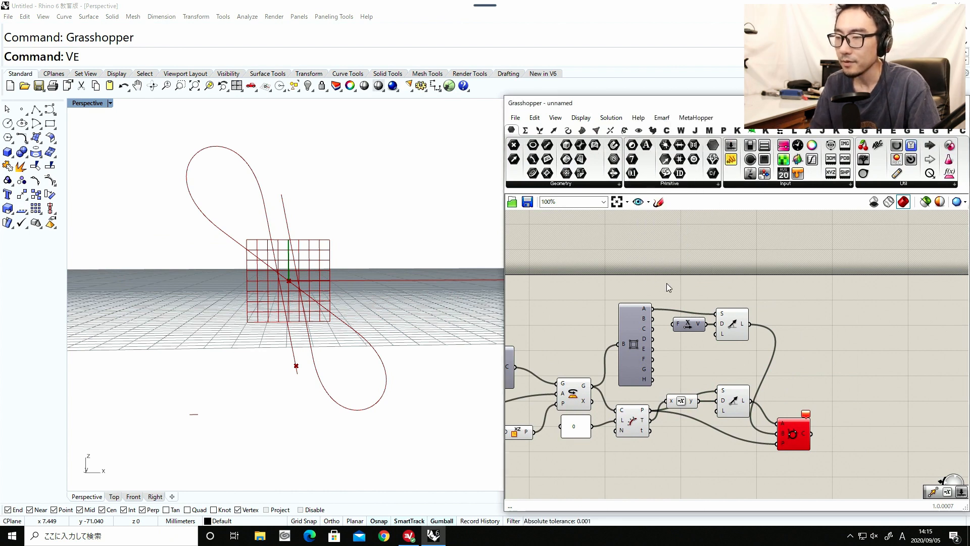
Add a Line component between Box Corners' corners A and B, and connect it to Circle TanTan's B input in place of the Line SDL.
double_click(666, 282)
text(line)
key(Return)
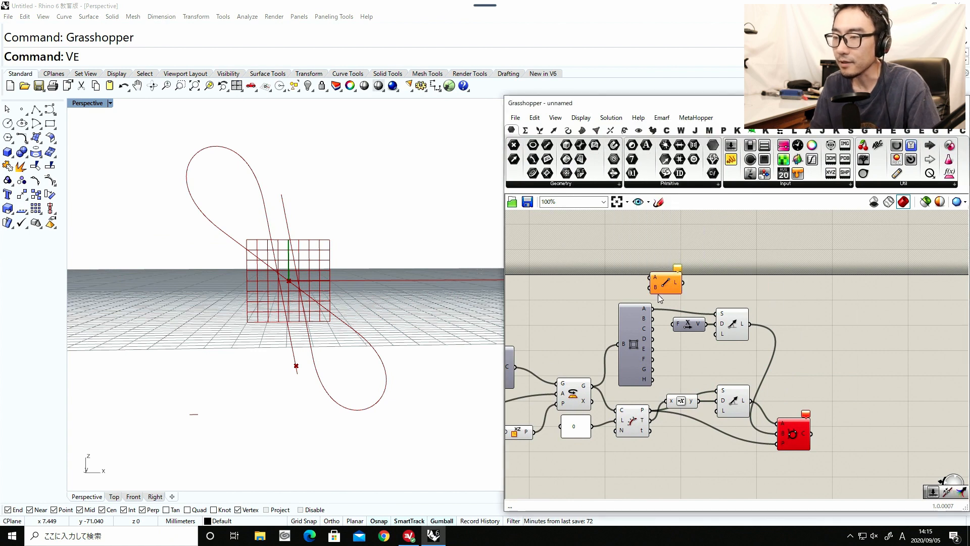
drag(658, 279, 685, 277)
drag(653, 319, 697, 296)
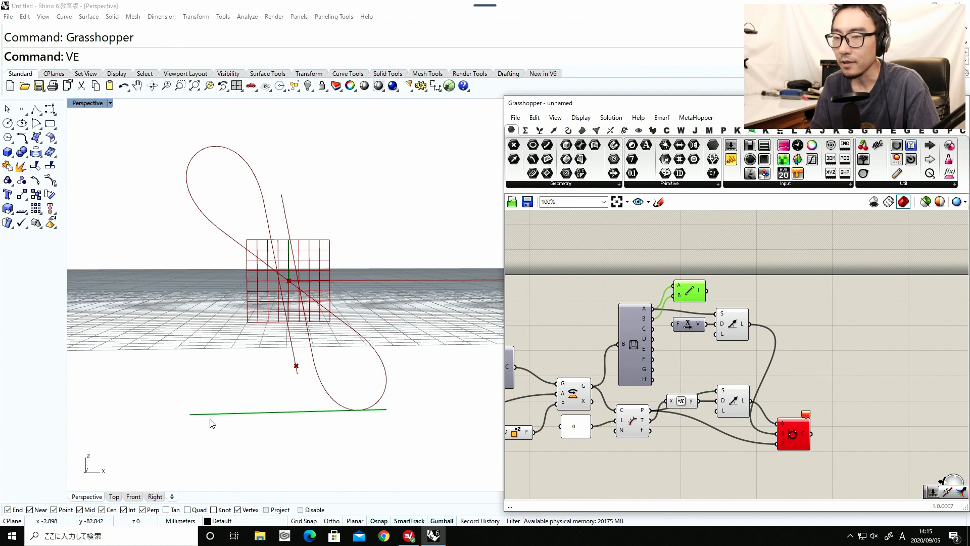
drag(707, 291, 780, 437)
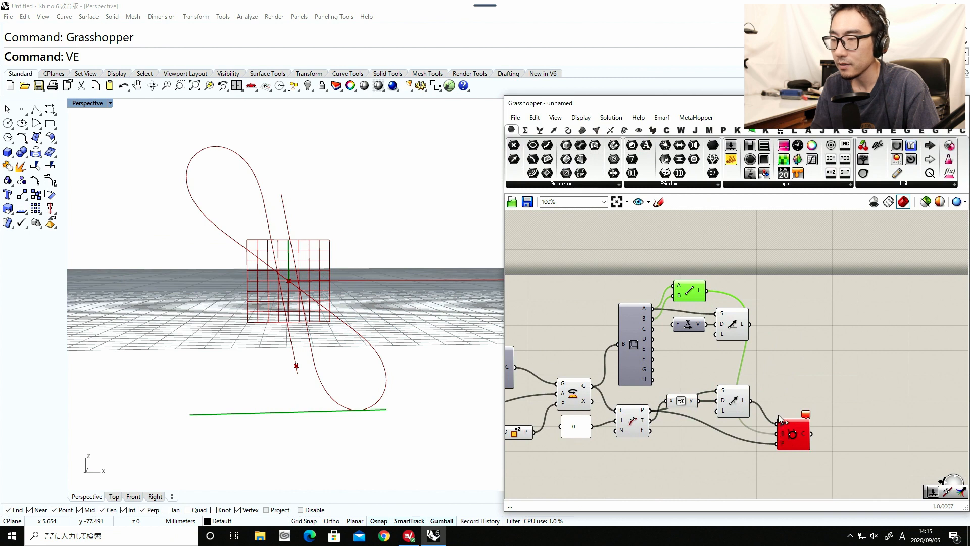
Delete the upper Line SDL and Unit X components, and move the Line component beside Box Corners in their place.
drag(733, 329, 734, 331)
key(Delete)
click(693, 326)
key(Delete)
drag(696, 288, 692, 321)
click(734, 391)
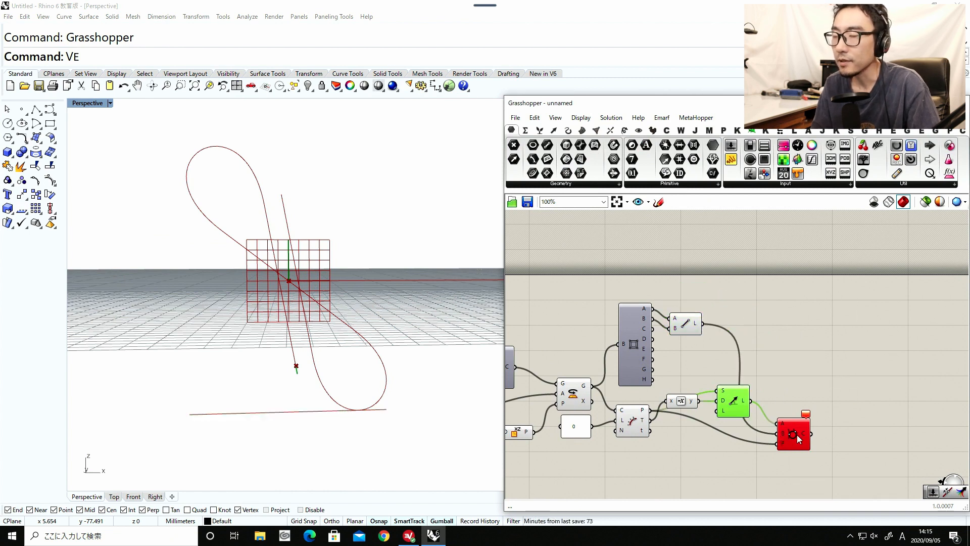
drag(798, 435, 798, 429)
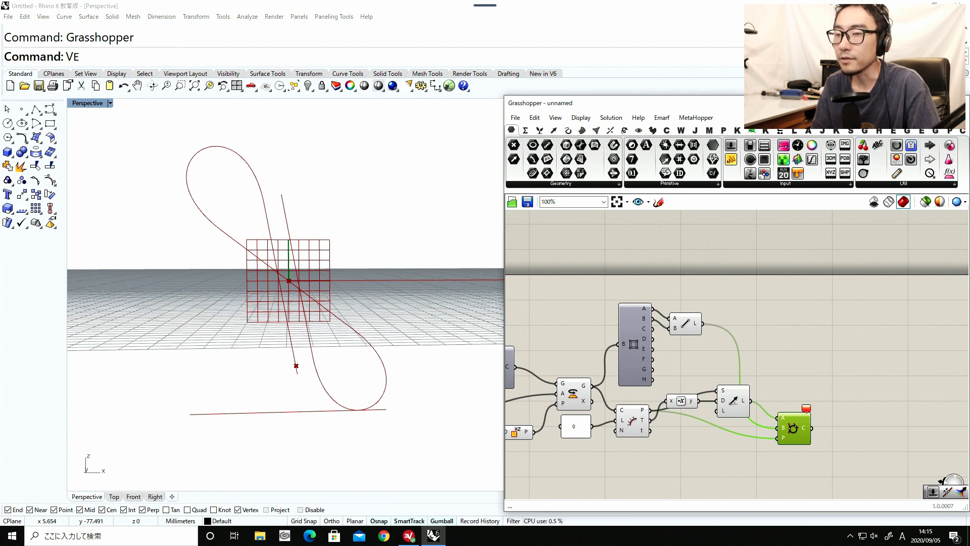
Delete the remaining Line SDL and the Negative component after Evaluate Length.
click(733, 398)
key(Delete)
right_drag(678, 402, 772, 390)
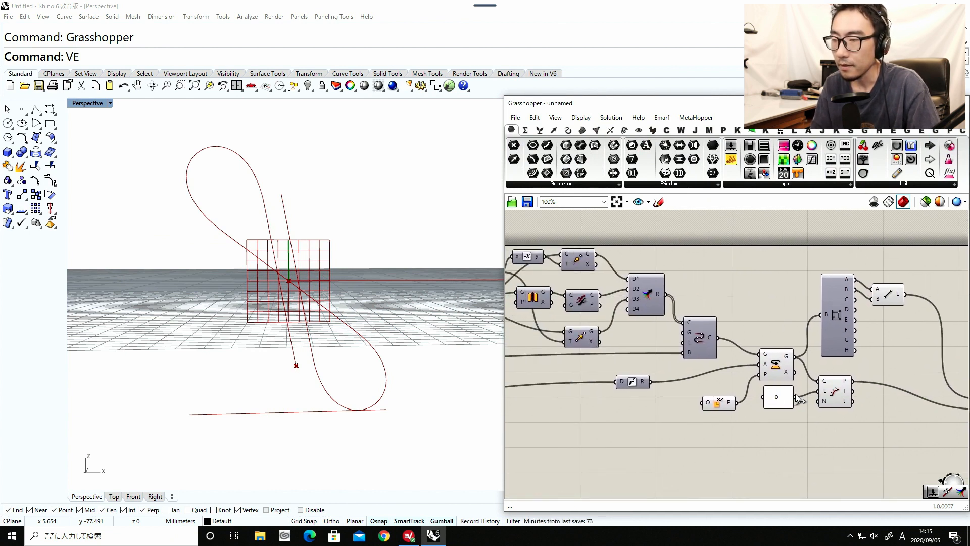
right_drag(659, 364, 712, 397)
Toggle the viewport previews of the upper Move and the curve-flipping component to check which lines they output.
click(626, 289)
middle_click(625, 288)
click(646, 271)
middle_click(639, 295)
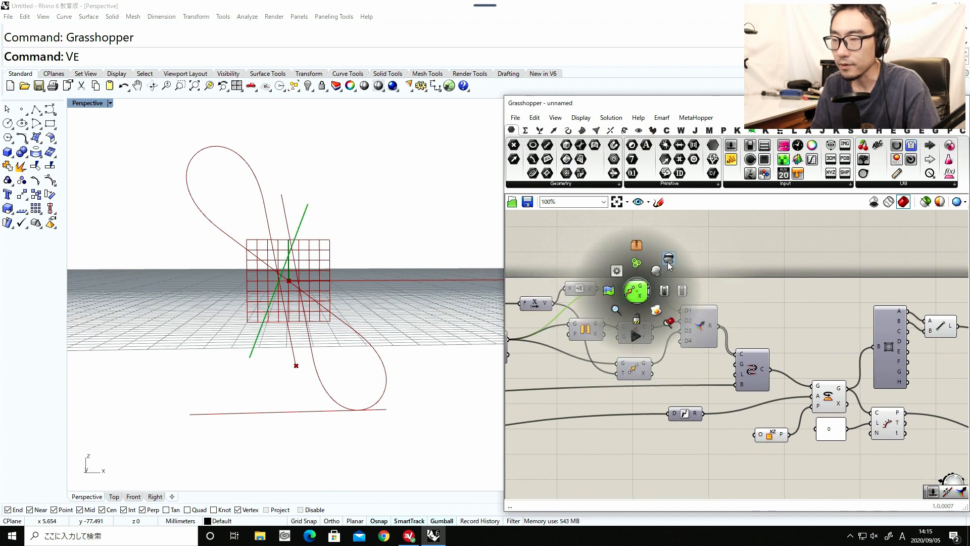
click(636, 334)
middle_click(637, 337)
click(652, 321)
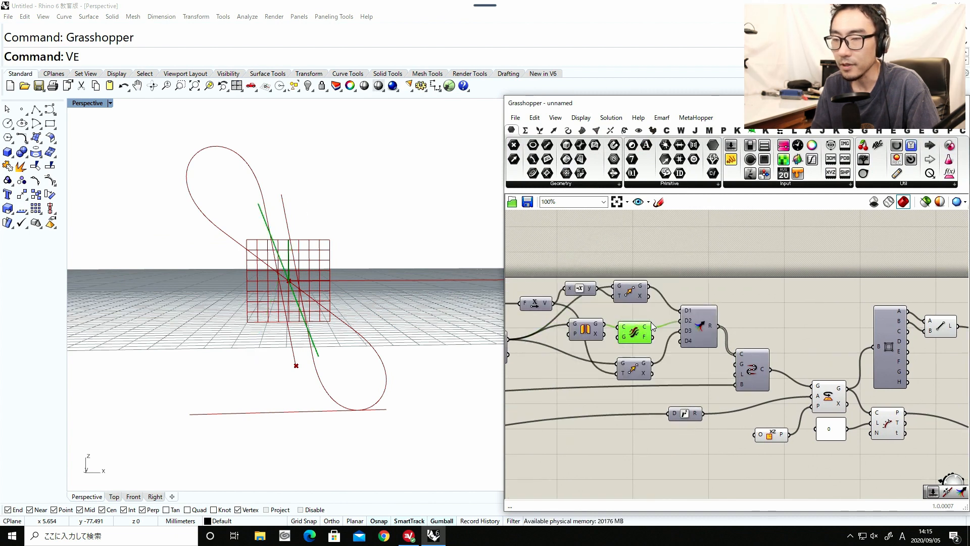
middle_click(631, 337)
click(659, 302)
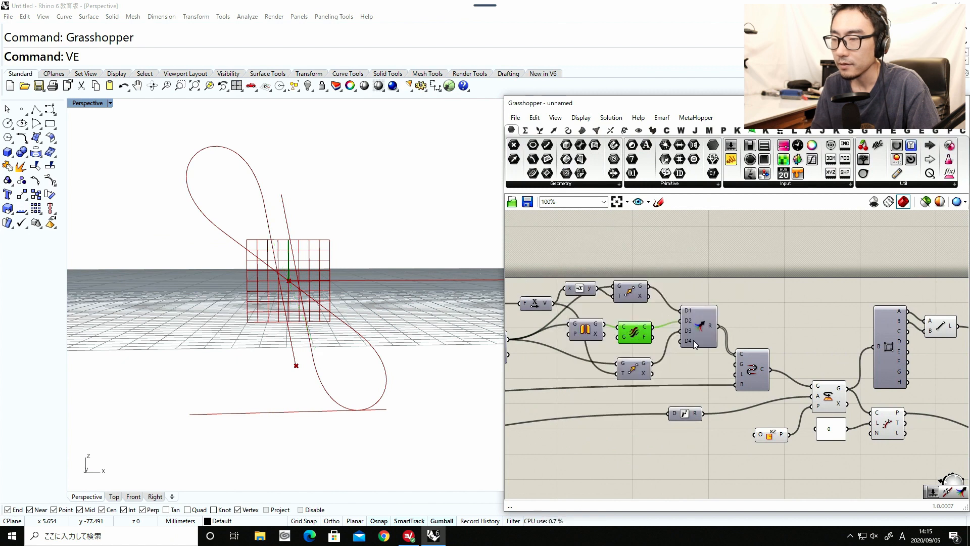
Turn on the viewport preview of the lower Move component.
right_drag(679, 368, 637, 340)
click(596, 346)
middle_click(594, 342)
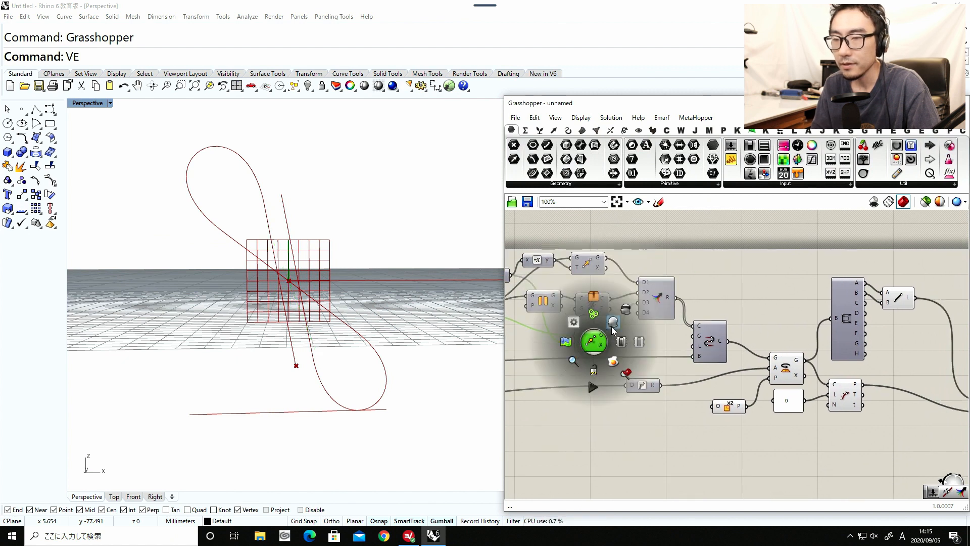
click(613, 327)
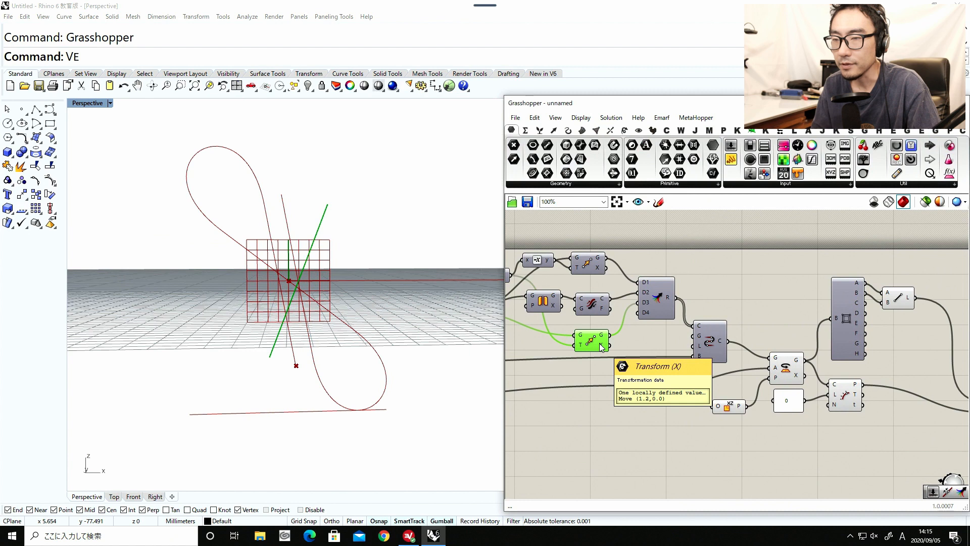
drag(592, 341, 593, 342)
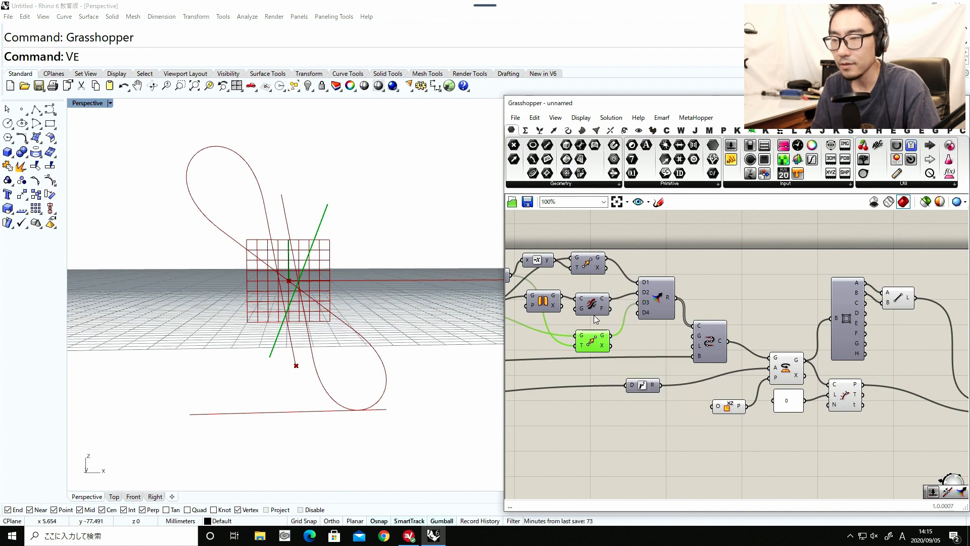
Turn on the upper Move component's preview and turn off the lower Move component's preview.
click(586, 266)
middle_click(586, 267)
click(605, 248)
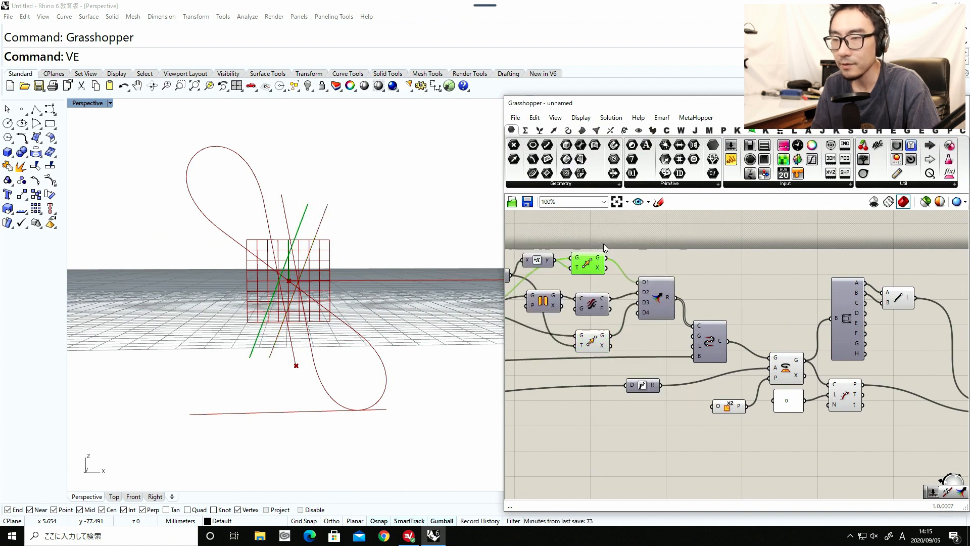
click(591, 339)
middle_click(591, 338)
click(612, 325)
drag(587, 266, 593, 265)
Duplicate the final Rotate component with its angle and XZ Plane connections, and connect the upper Move's geometry to the copy's geometry input.
right_drag(714, 390, 692, 392)
click(692, 392)
drag(704, 407, 688, 398)
drag(765, 372, 769, 449)
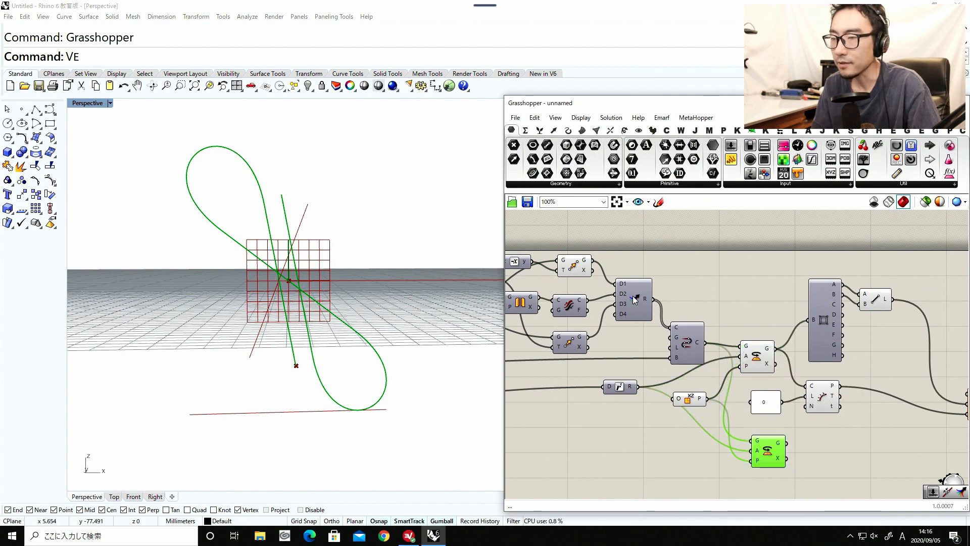
drag(594, 261, 752, 440)
right_drag(792, 451, 629, 430)
drag(606, 438, 628, 435)
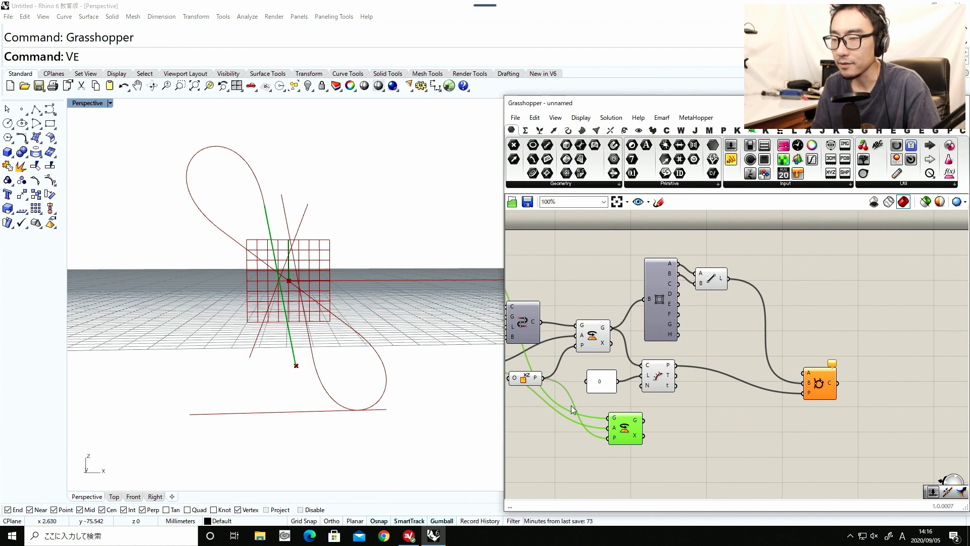
Connect the box-edge Line to Circle TanTan's A input and the duplicated Rotate's geometry to its B input.
drag(620, 434, 804, 375)
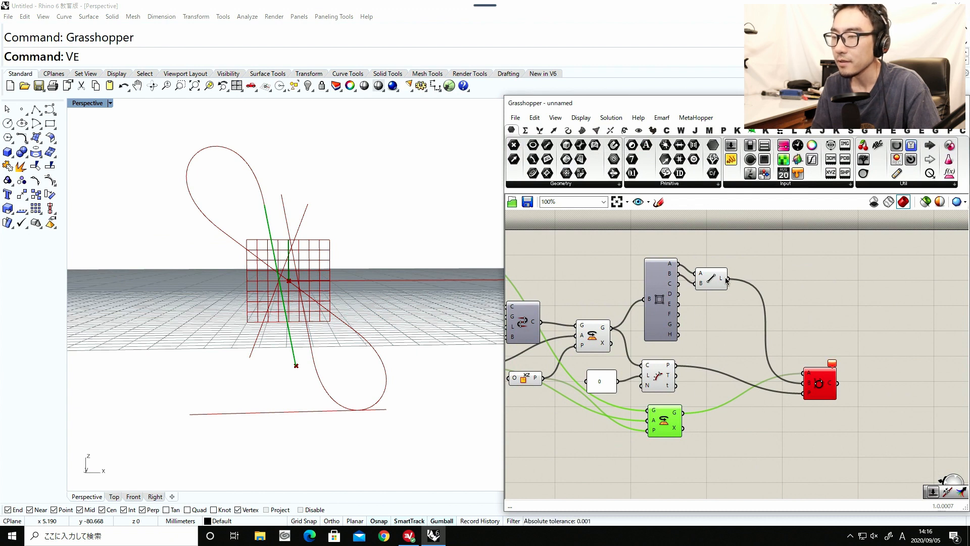
drag(728, 278, 803, 373)
drag(747, 396, 803, 383)
click(817, 383)
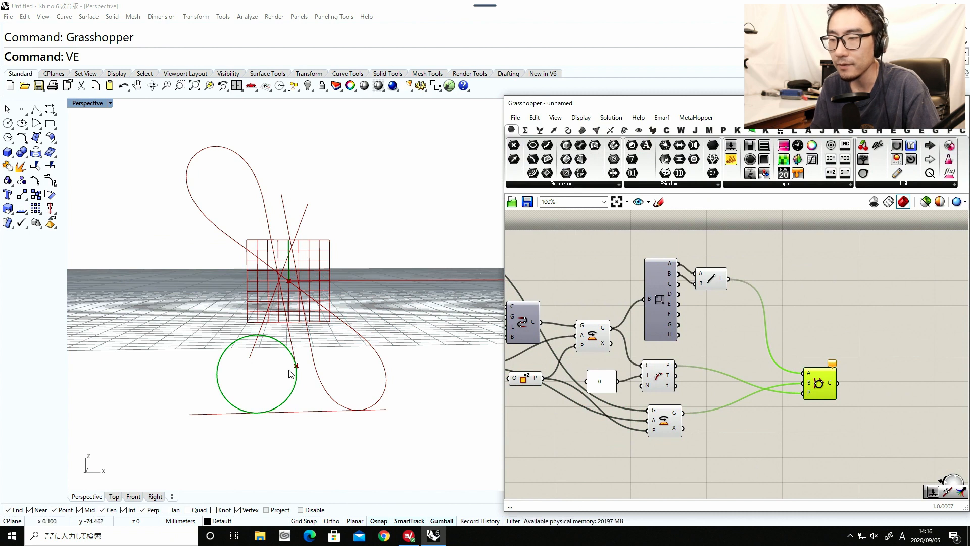
click(785, 423)
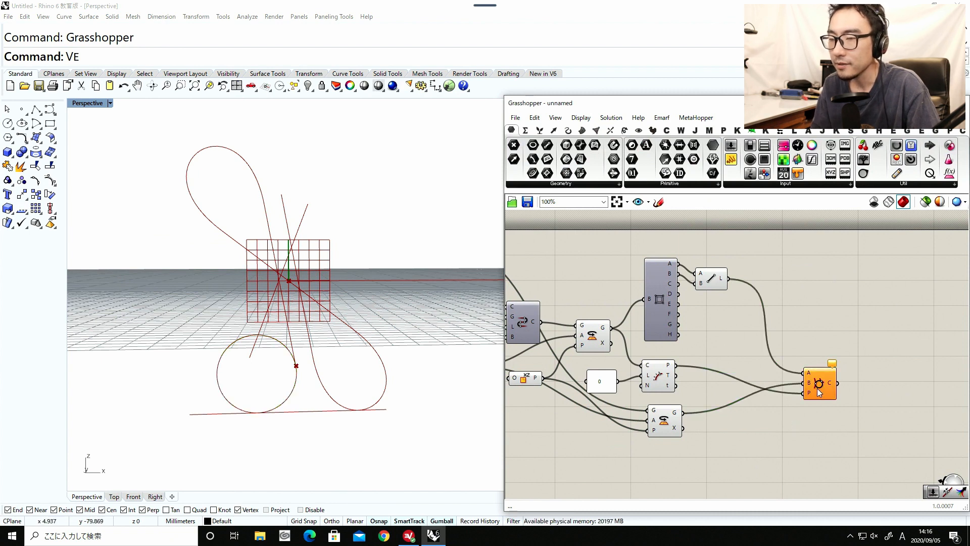
Inspect the circle's tangency at the curve's end point and increase the upper Rotate slider slightly.
scroll(298, 369, up, 10)
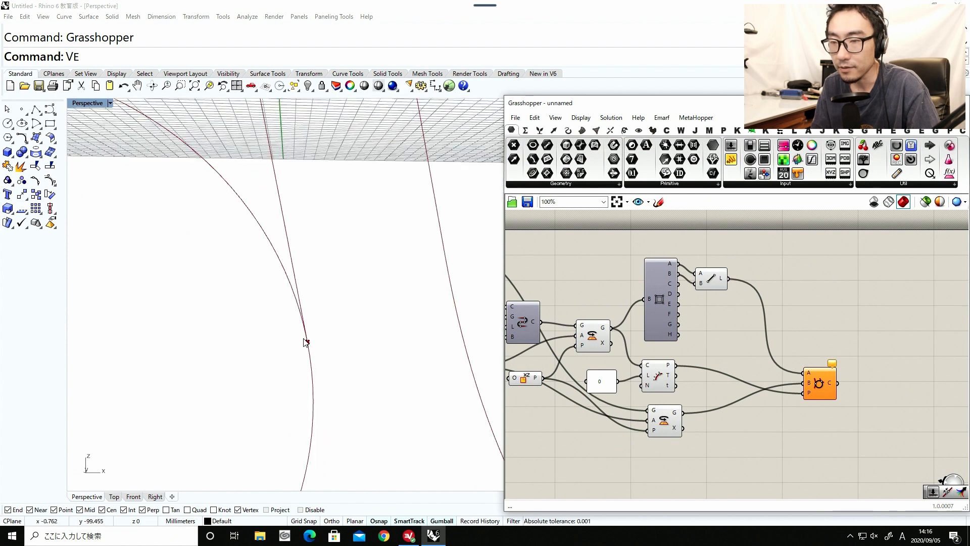
scroll(307, 346, down, 5)
scroll(729, 386, down, 4)
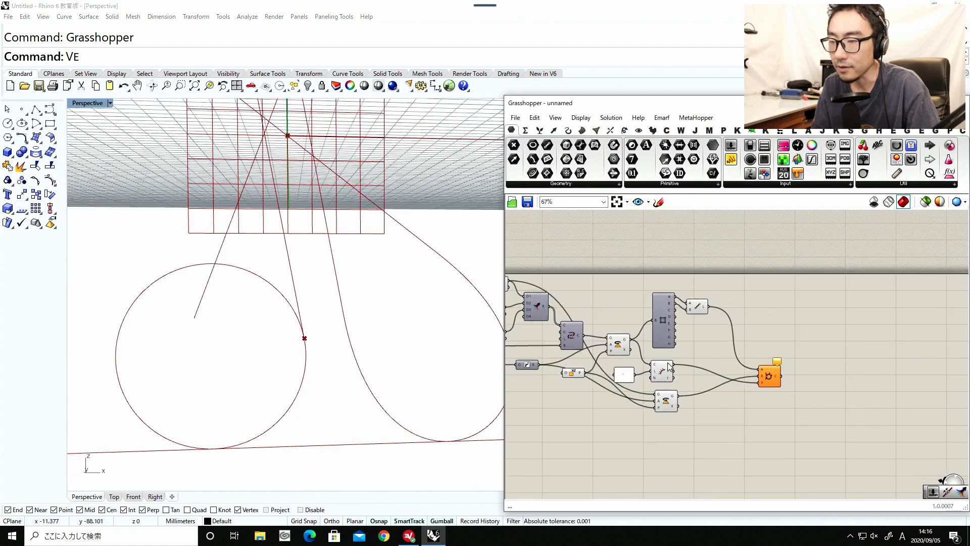
scroll(604, 386, up, 5)
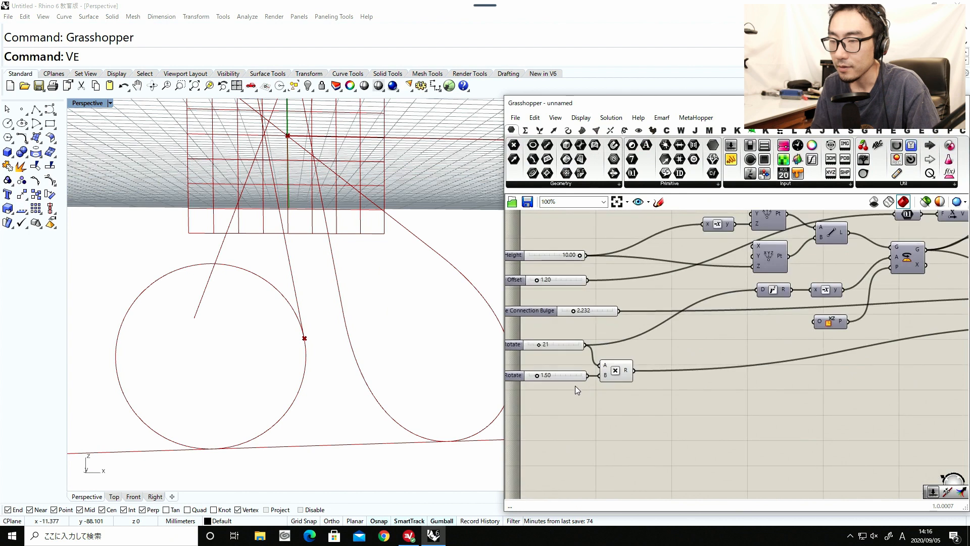
drag(614, 349, 614, 349)
scroll(614, 349, down, 5)
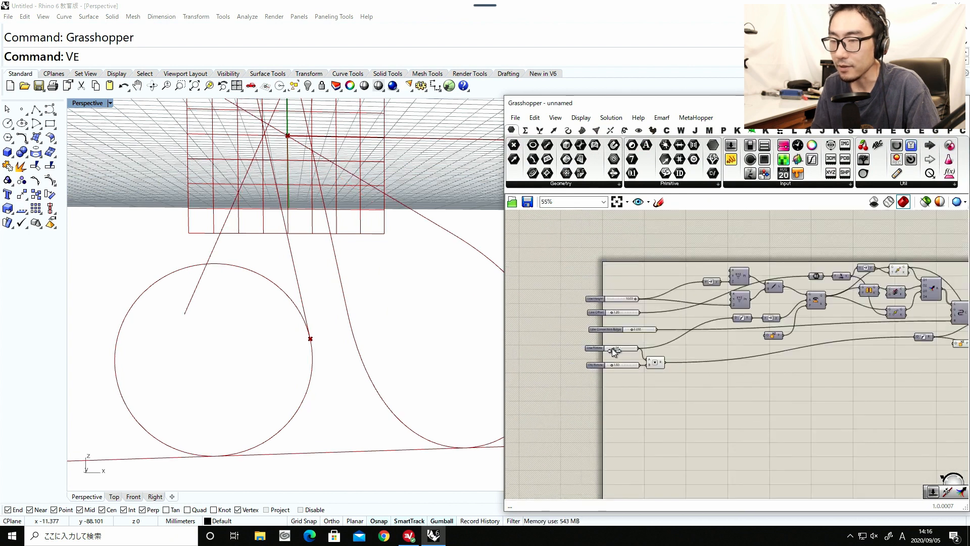
Move the Circle TanTan component next to the input number sliders.
right_drag(624, 348, 571, 367)
scroll(589, 359, up, 1)
scroll(571, 367, up, 1)
scroll(570, 366, down, 5)
scroll(735, 366, up, 3)
drag(693, 357, 510, 374)
scroll(510, 374, down, 4)
right_drag(510, 374, 737, 365)
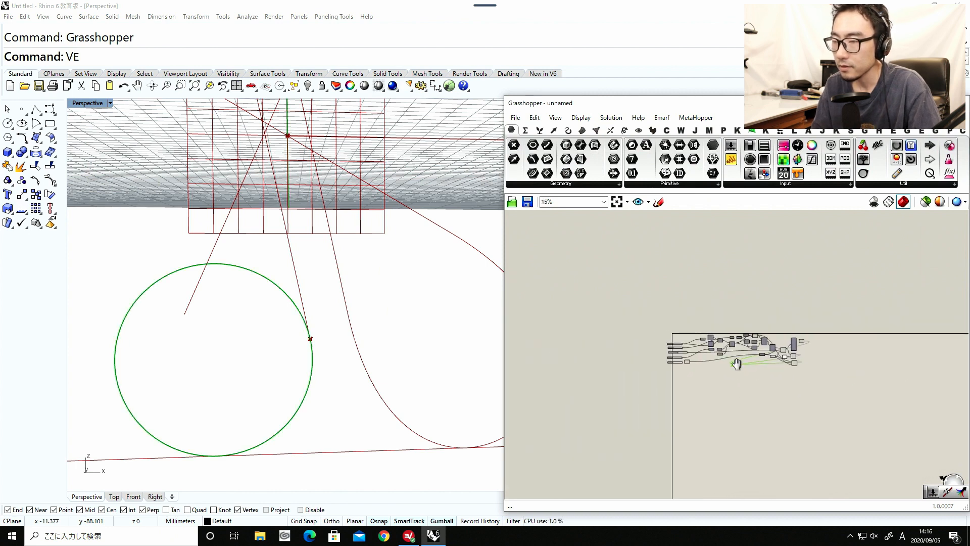
scroll(738, 365, up, 4)
scroll(601, 358, up, 4)
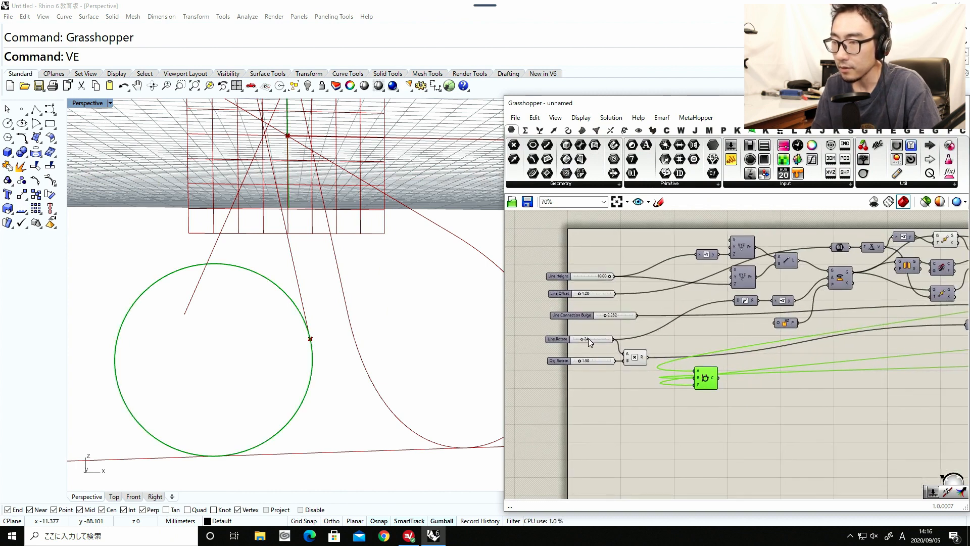
Adjust the Obj Rotate slider to 1.40 and the Line Rotate slider to 30.
mouse_move(585, 338)
mouse_down()
mouse_move(574, 339)
mouse_move(583, 339)
mouse_up()
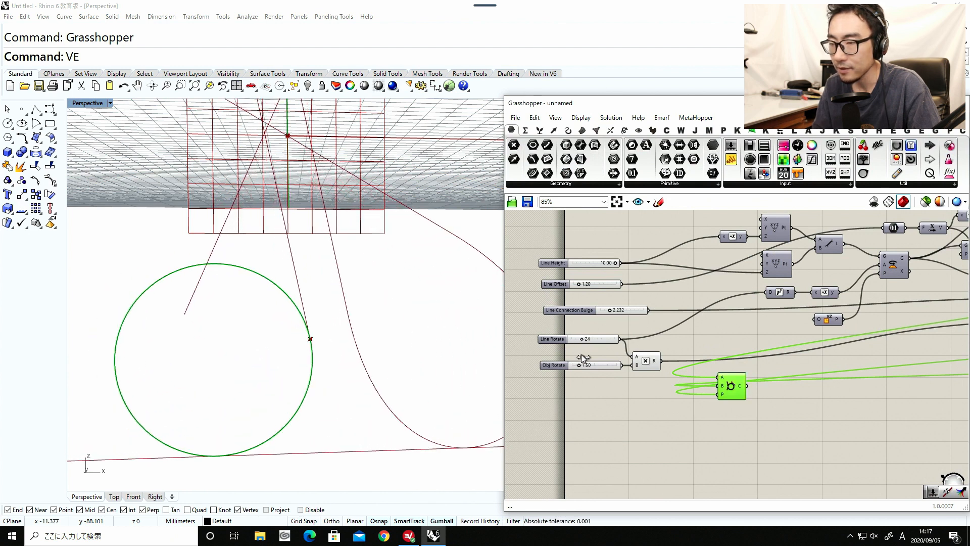
scroll(581, 350, up, 1)
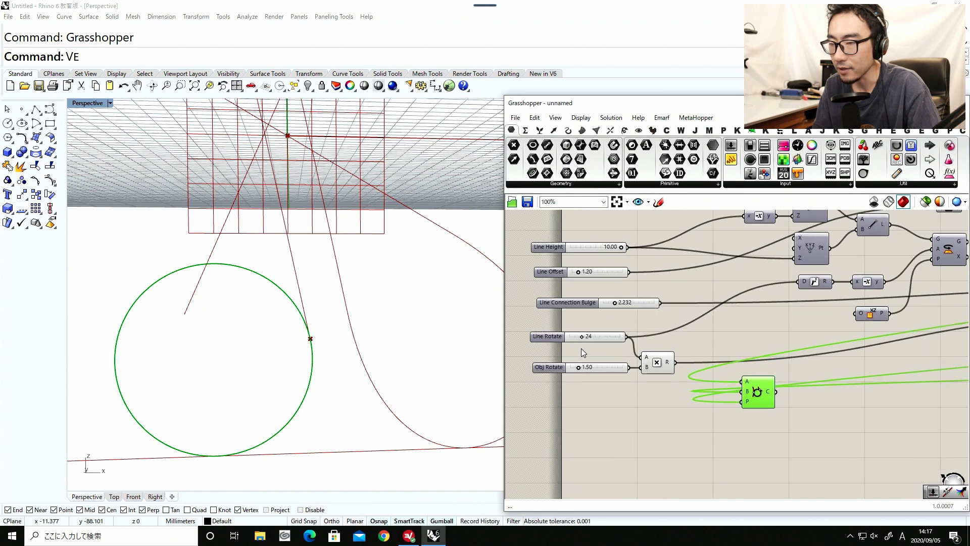
drag(578, 366, 583, 339)
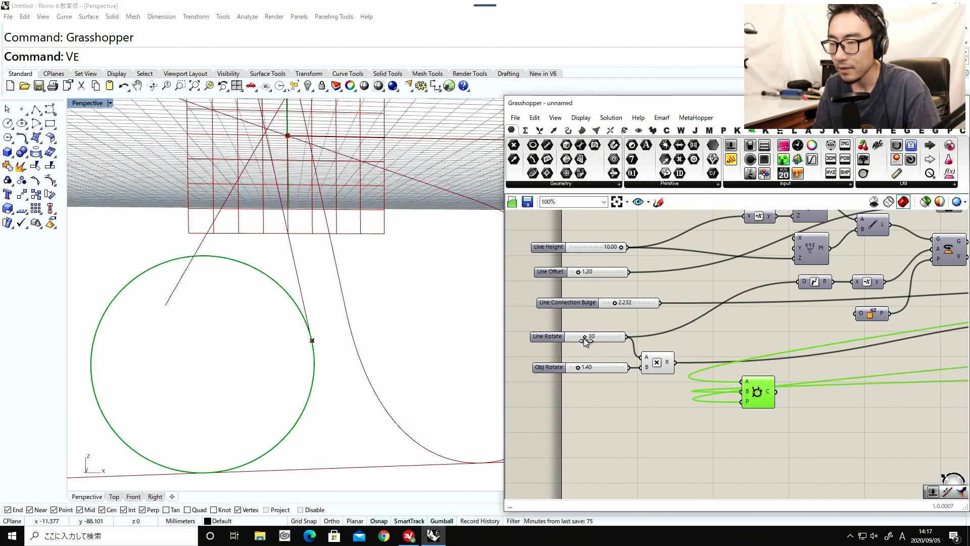
Set the Line Rotate slider's minimum to 30.
click(547, 336)
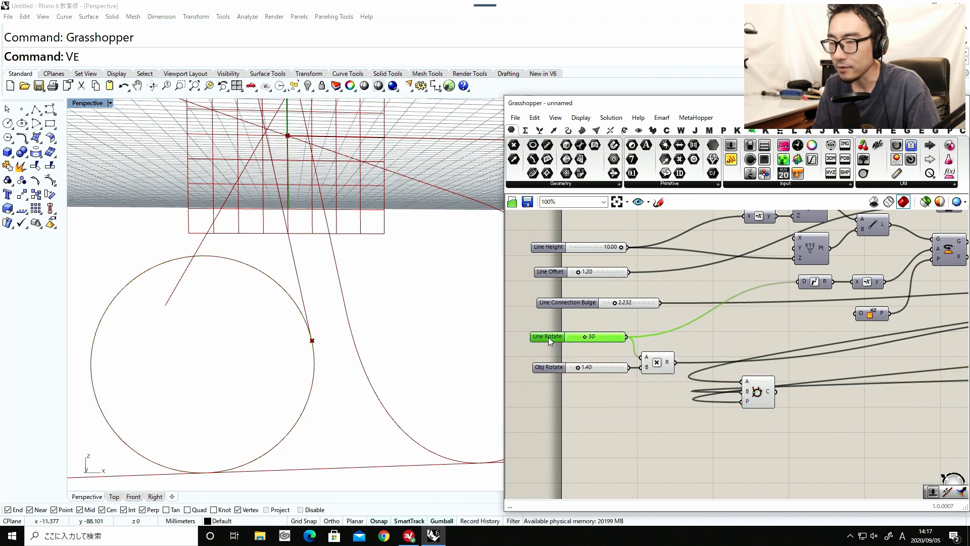
double_click(551, 341)
double_click(591, 352)
text(30)
key(Return)
click(554, 426)
Sweep the Line Rotate slider up to 90 and back down to 45 to test the curve's shape.
drag(572, 337, 616, 339)
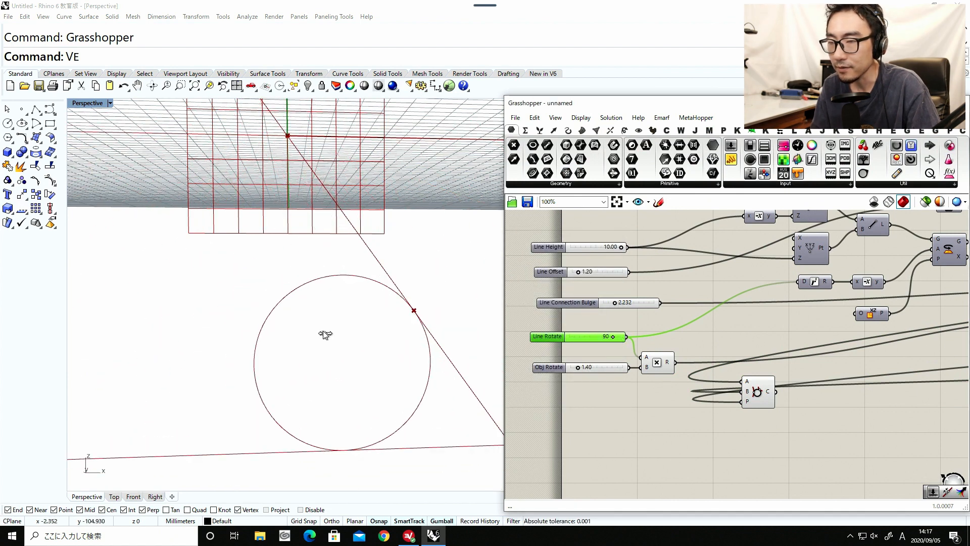
scroll(323, 330, down, 5)
drag(613, 338, 581, 342)
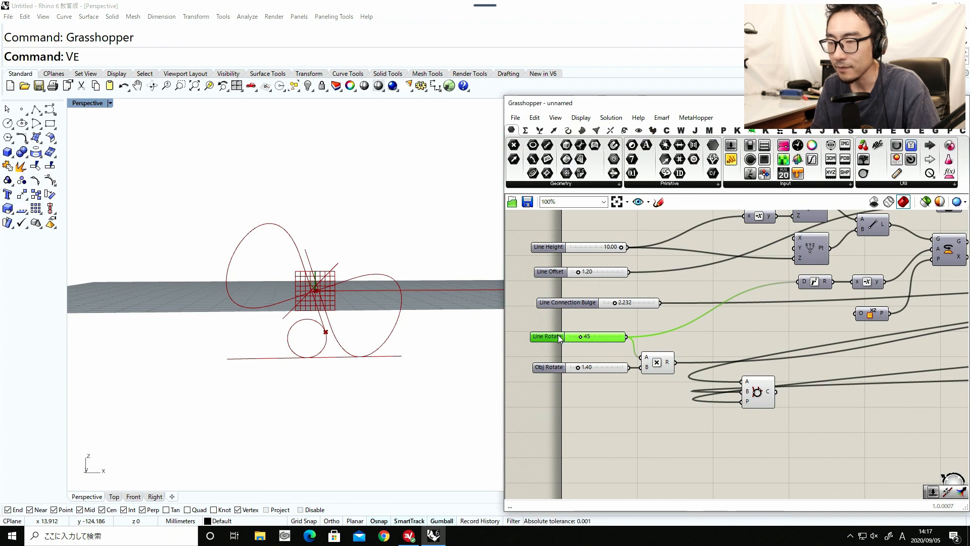
Set the Line Rotate slider's maximum to 45.
double_click(558, 336)
click(603, 360)
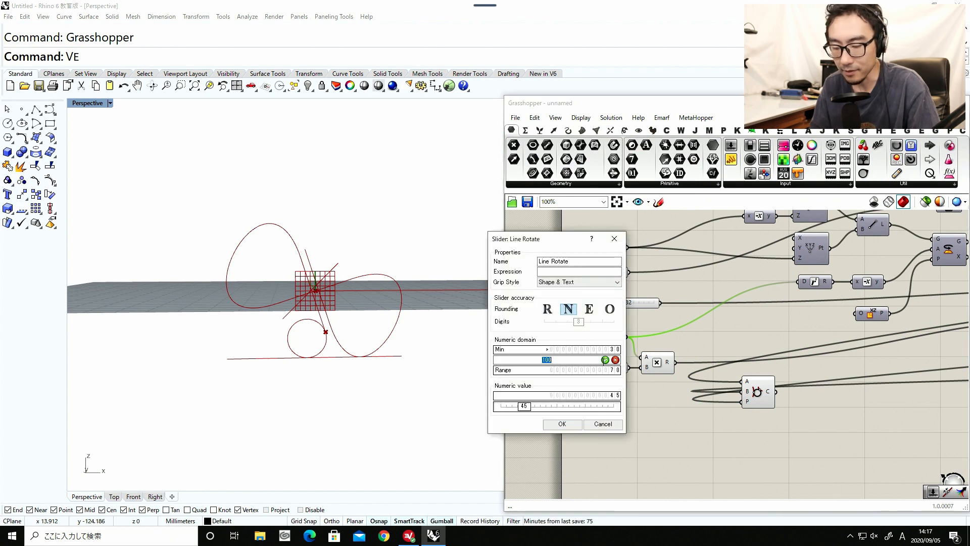
text(45)
click(605, 359)
click(562, 424)
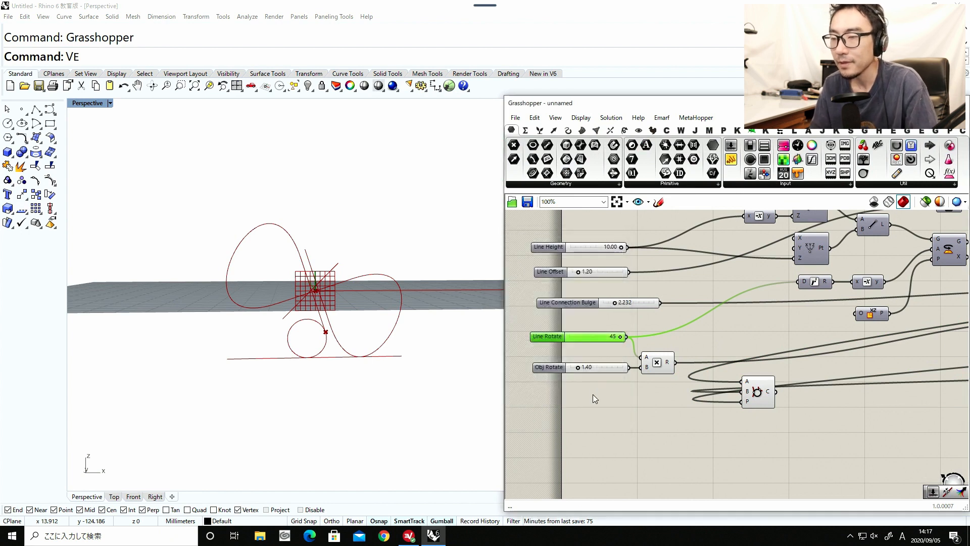
Limit the Obj Rotate slider's domain to a minimum of 1.5 and a maximum of 2.5.
mouse_move(578, 369)
mouse_down()
mouse_move(569, 370)
mouse_move(587, 371)
mouse_move(577, 371)
mouse_up()
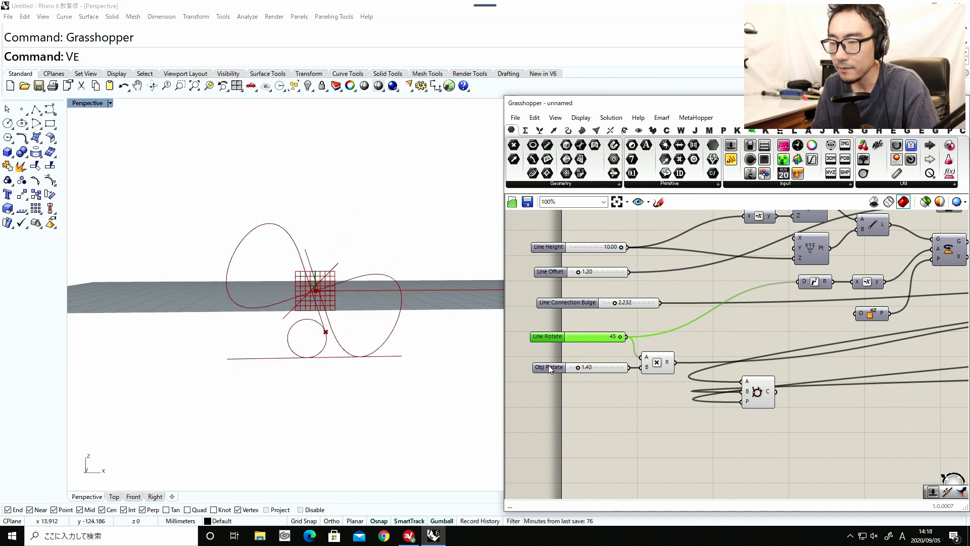
double_click(547, 367)
double_click(571, 380)
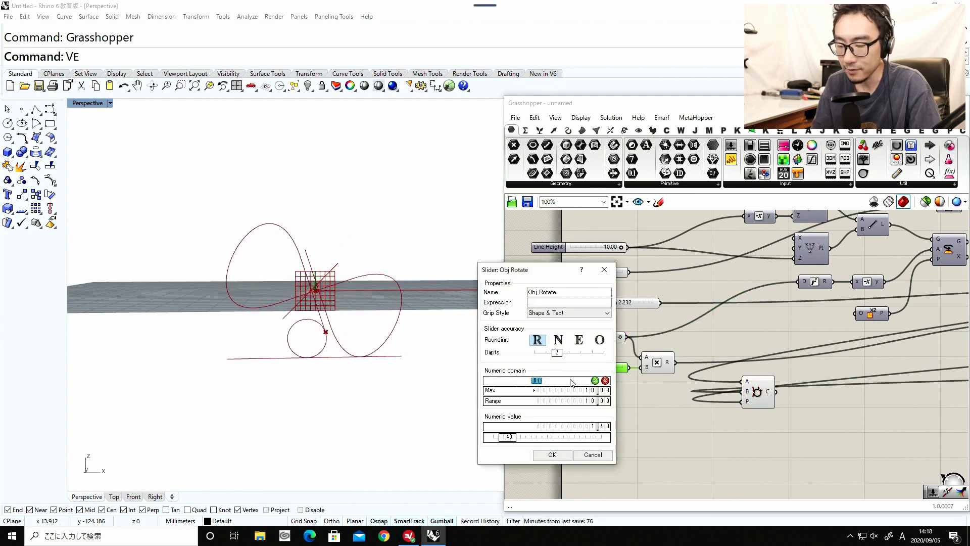
text(1.5)
key(Return)
double_click(574, 390)
text(2.)
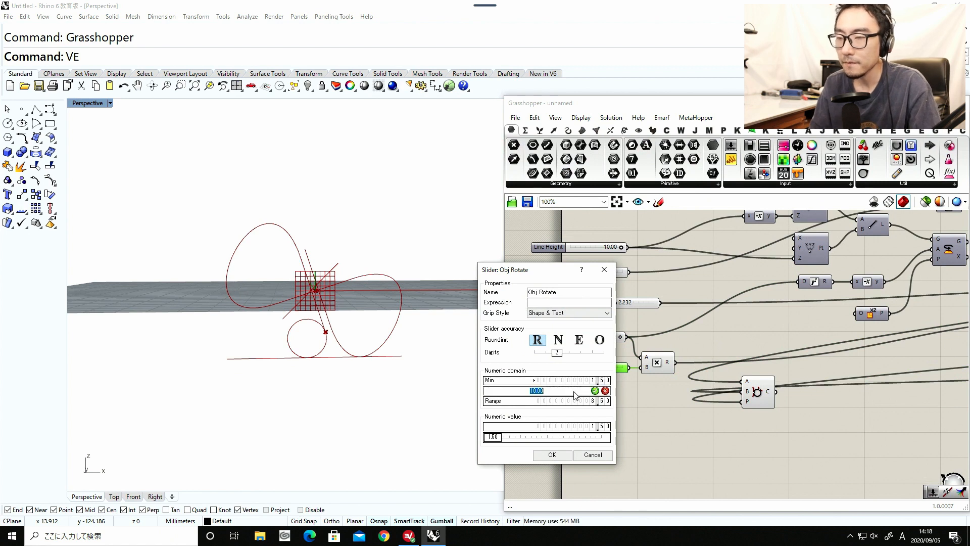
text(5)
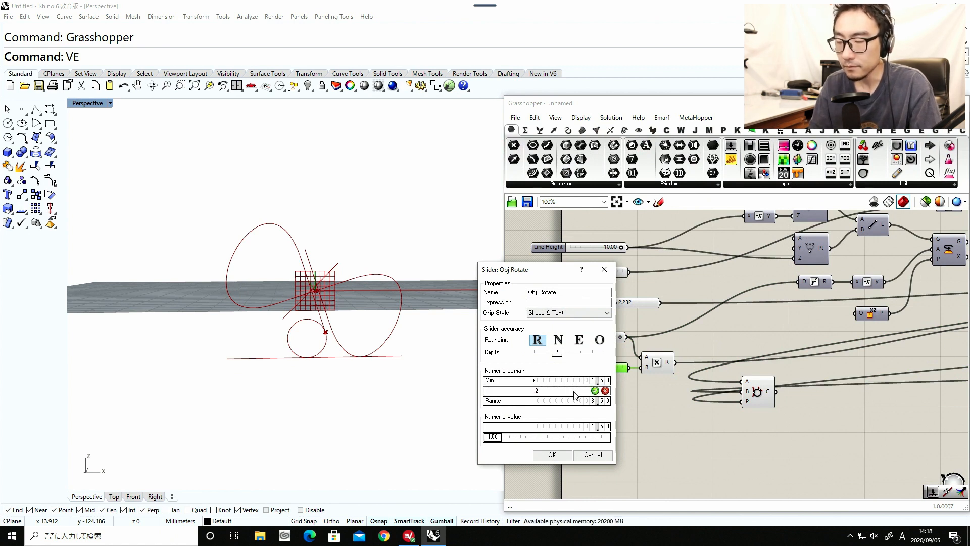
key(Return)
click(552, 455)
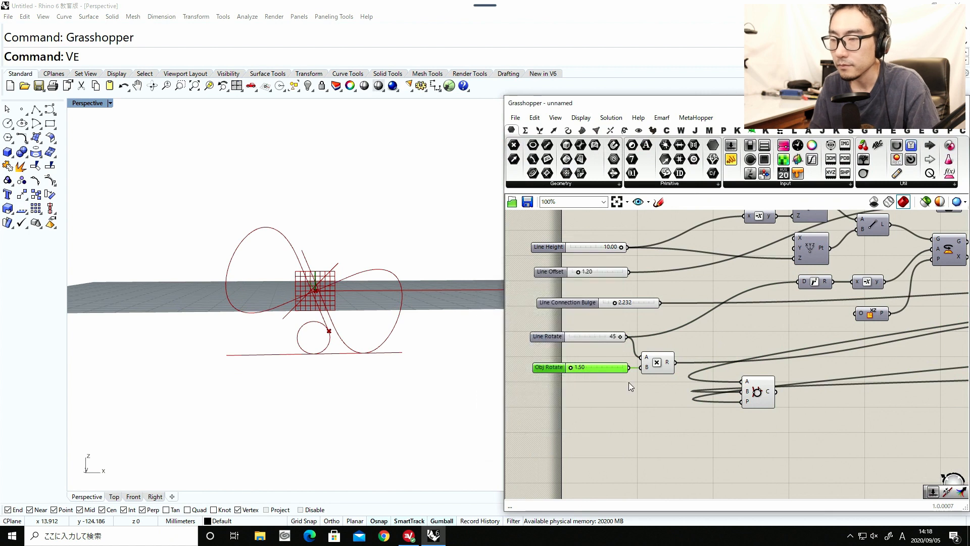
Raise the Obj Rotate slider above its minimum and lower the Line Rotate slider to 30.
drag(573, 368, 588, 370)
drag(620, 336, 562, 340)
click(555, 338)
Set the Line Rotate slider's minimum to 15.
double_click(554, 338)
double_click(600, 352)
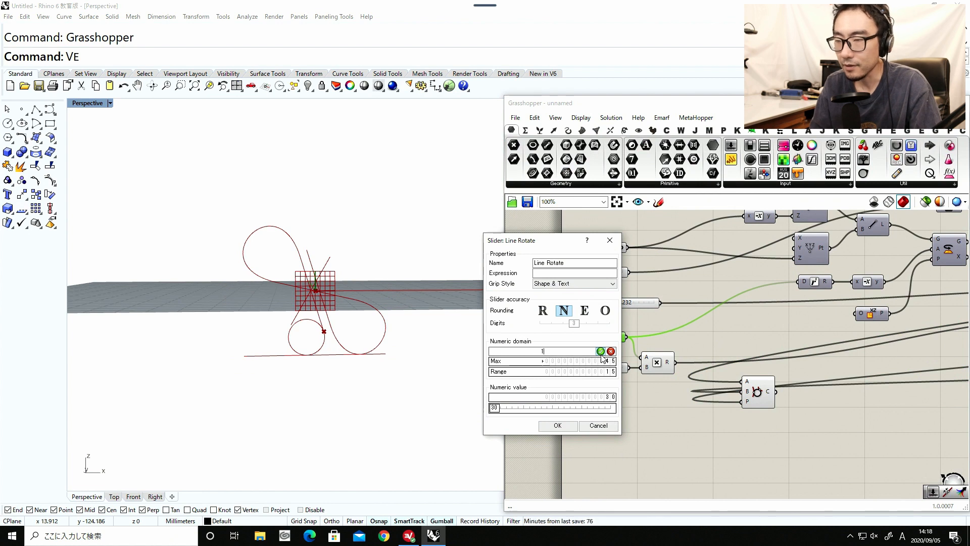
text(15)
click(600, 350)
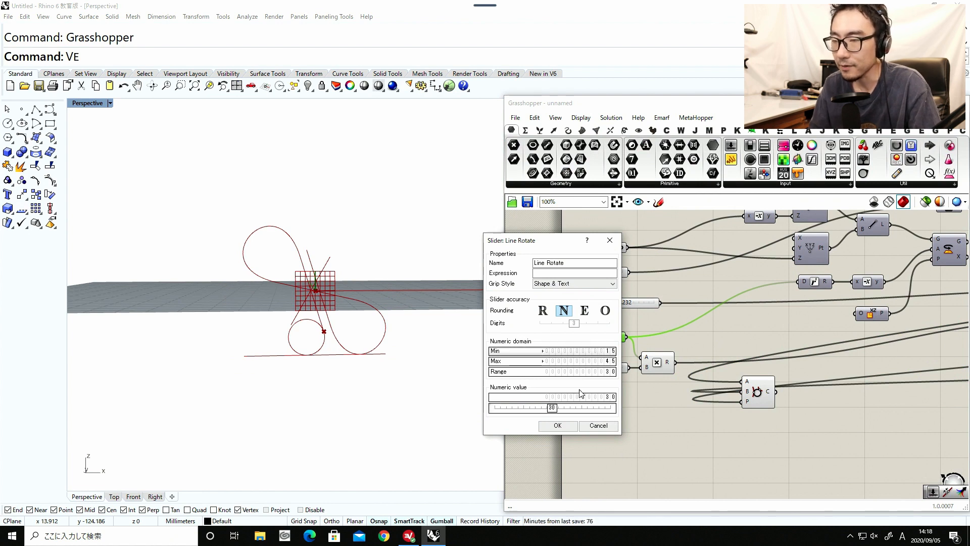
click(558, 425)
Adjust Line Rotate to 20 and Obj Rotate to 1.60, and set the Line Rotate slider's minimum to 20.
drag(592, 336, 574, 368)
double_click(552, 338)
double_click(580, 352)
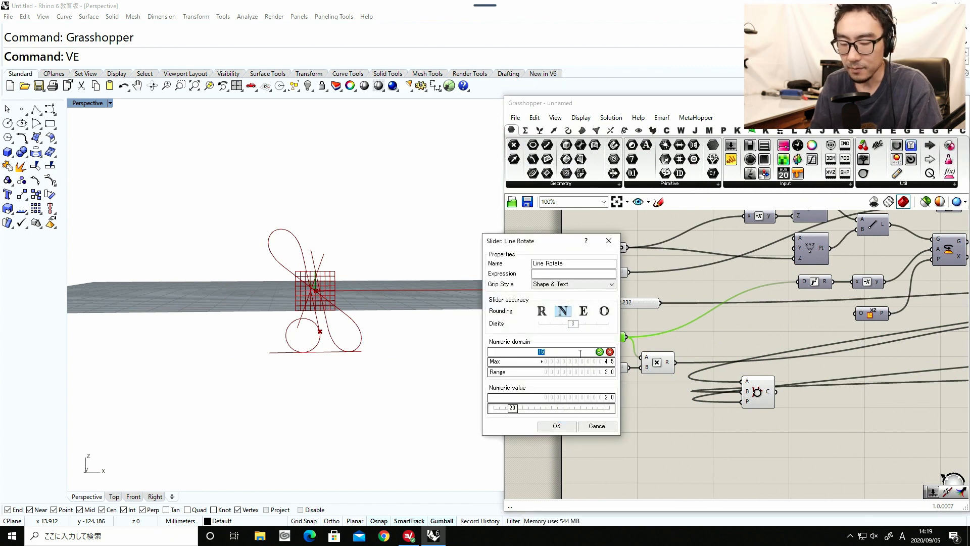
text(20)
key(Return)
click(556, 425)
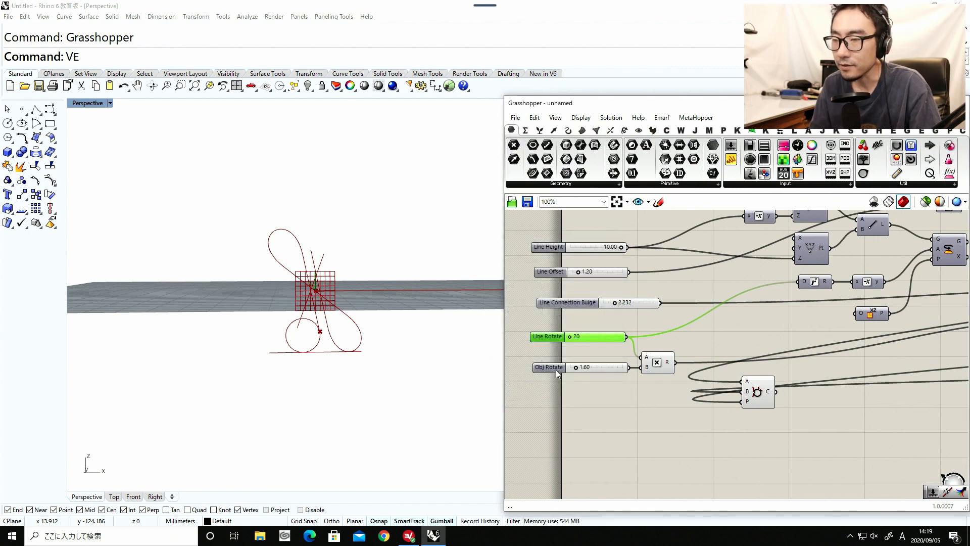
Set the Obj Rotate slider's minimum to 1.6.
double_click(553, 368)
double_click(575, 385)
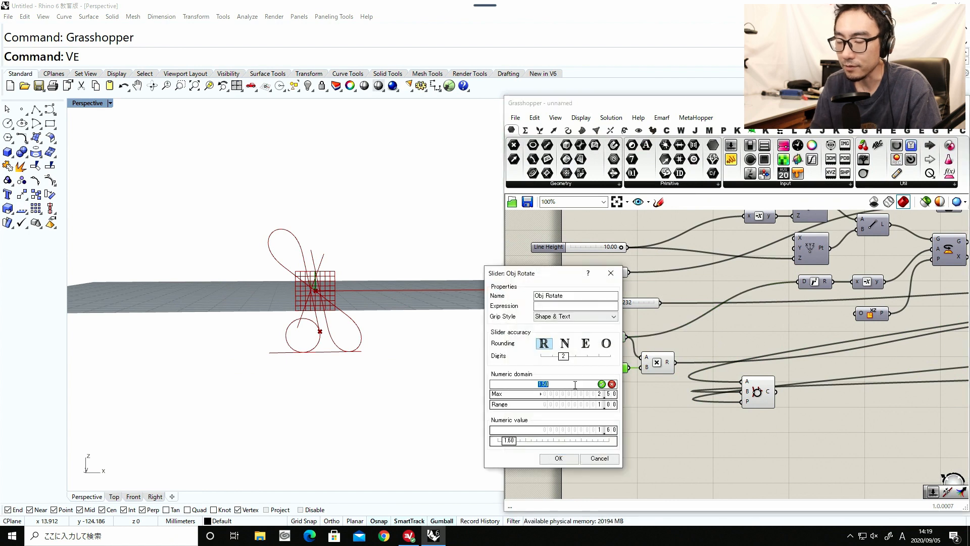
text(1.6)
key(Return)
click(558, 458)
Raise the Obj Rotate and Line Rotate sliders slightly above their minimums.
mouse_move(570, 368)
mouse_down()
mouse_move(599, 368)
mouse_move(575, 370)
mouse_up()
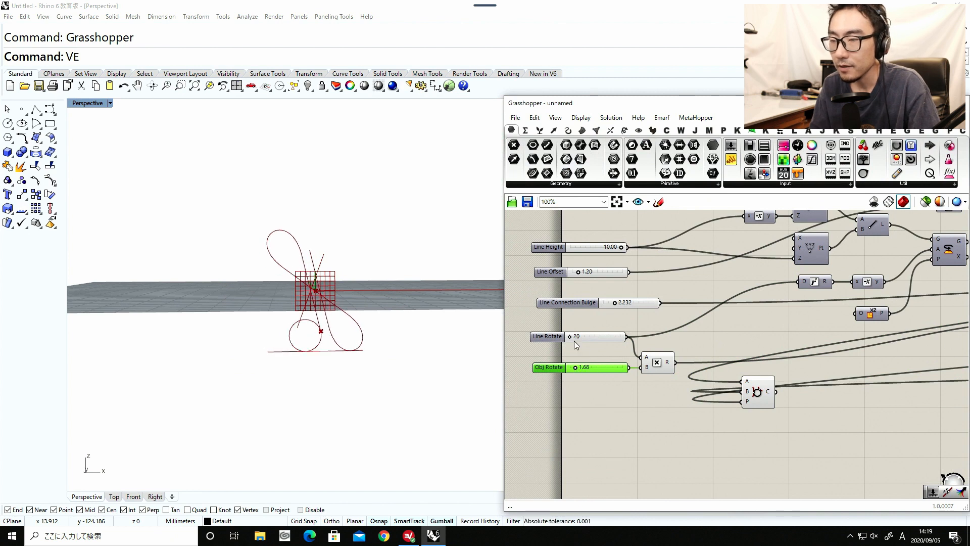
drag(571, 337, 575, 338)
scroll(575, 335, down, 5)
scroll(575, 335, up, 7)
Move the Circle TanTan component back to the output end of the definition, beside the Line and duplicated Rotate.
click(621, 372)
scroll(609, 367, down, 2)
click(621, 408)
double_click(620, 404)
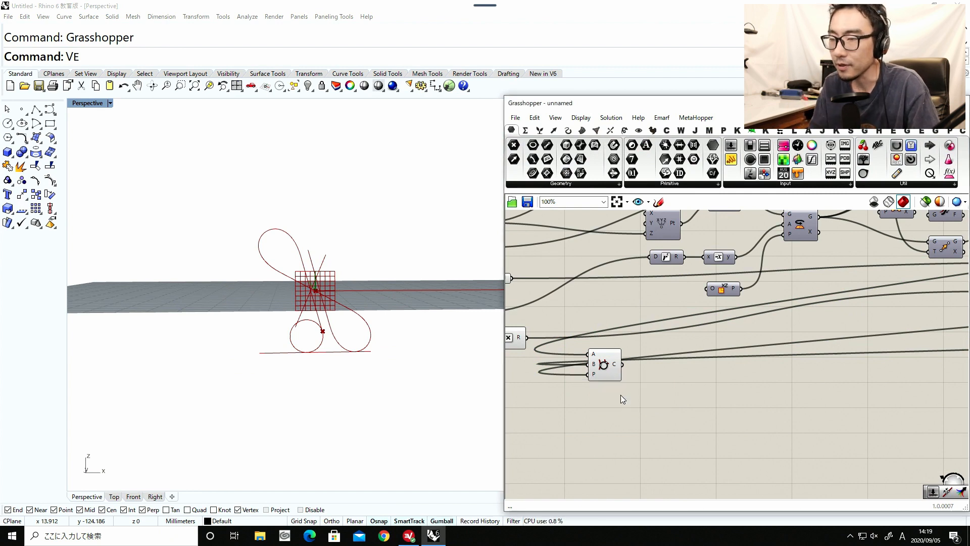
scroll(621, 398, down, 1)
click(602, 368)
scroll(607, 366, up, 2)
scroll(608, 365, down, 6)
drag(610, 366, 780, 355)
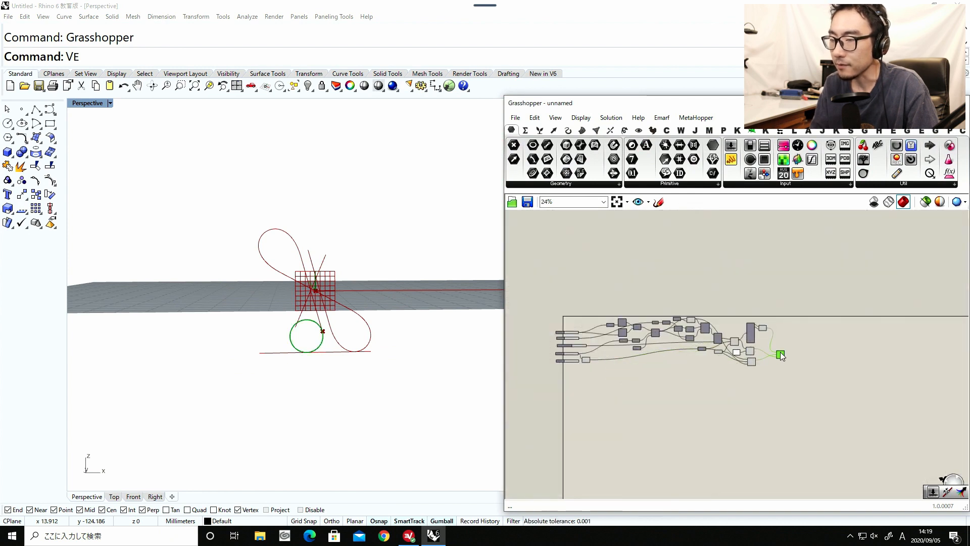
scroll(777, 352, up, 5)
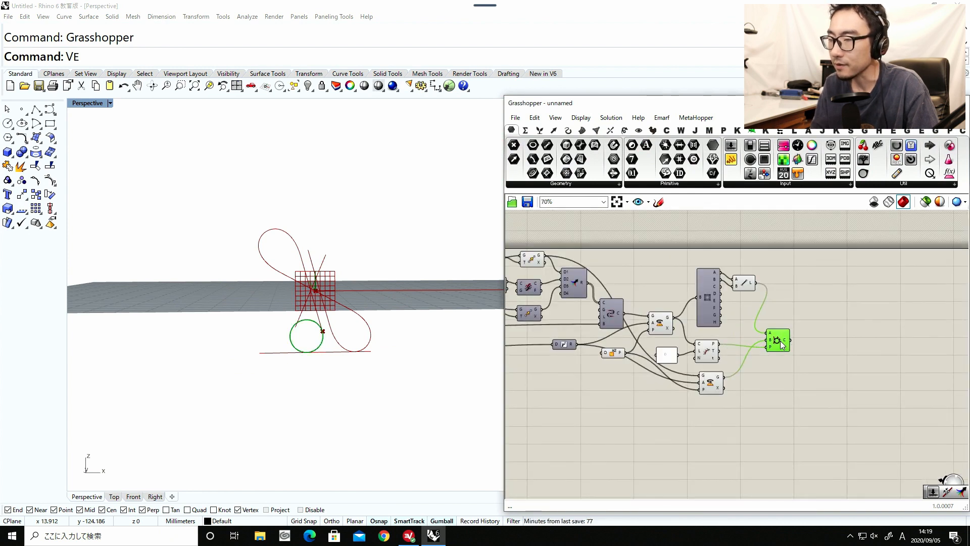
Tidy the positions of the 0 panel and the duplicated Rotate around the Evaluate Length component.
scroll(709, 354, up, 2)
click(712, 352)
drag(653, 359, 672, 351)
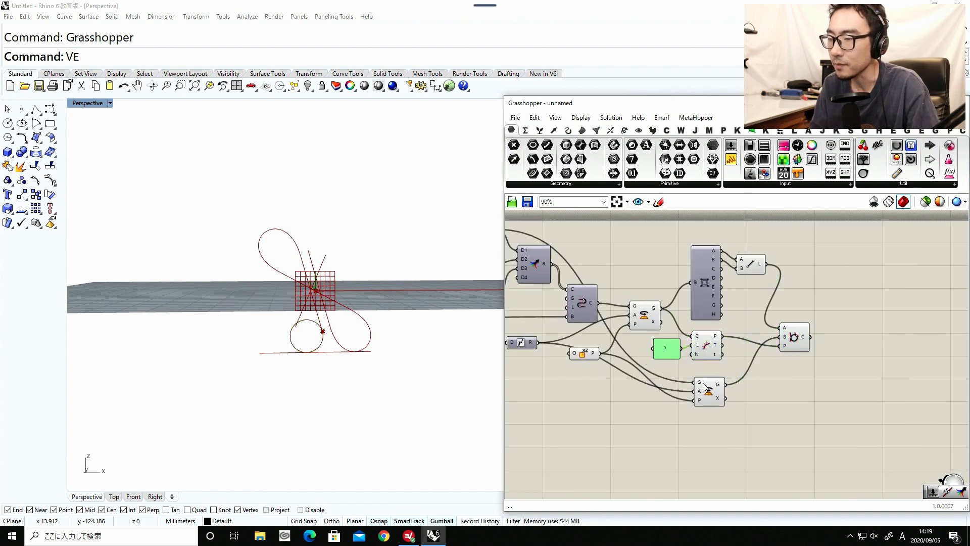
drag(703, 384, 698, 378)
Turn off the preview of both final Rotate components, the XZ Plane and the Evaluate Length component together.
scroll(750, 374, down, 1)
drag(740, 431, 575, 255)
middle_click(619, 432)
click(652, 400)
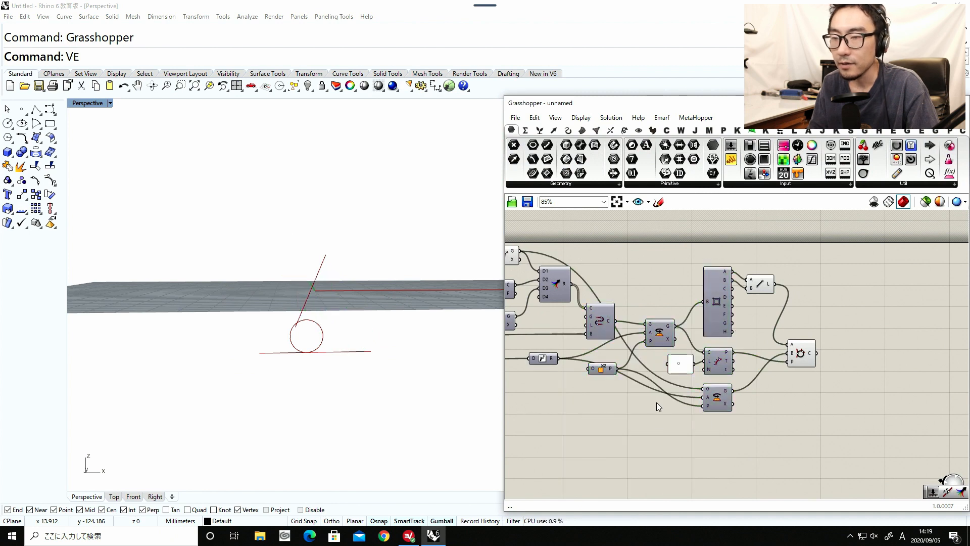
Turn on the preview of the duplicated Rotate that feeds the circle's B input.
click(728, 397)
middle_click(721, 396)
click(755, 391)
click(756, 392)
Turn on the preview of the Rotate that turns the whole curve, and turn off the duplicated Rotate's preview.
click(659, 332)
middle_click(659, 332)
click(662, 386)
click(669, 390)
click(717, 396)
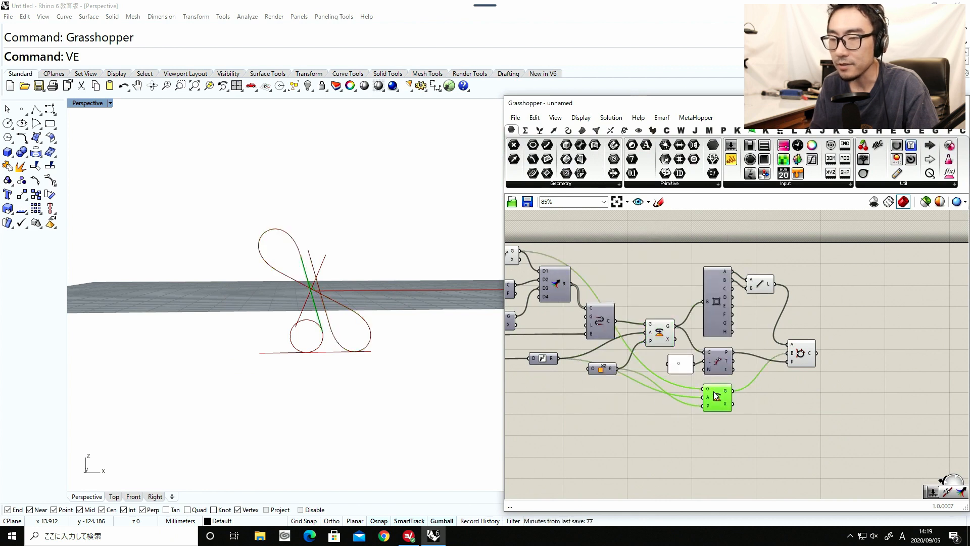
middle_click(712, 391)
click(744, 357)
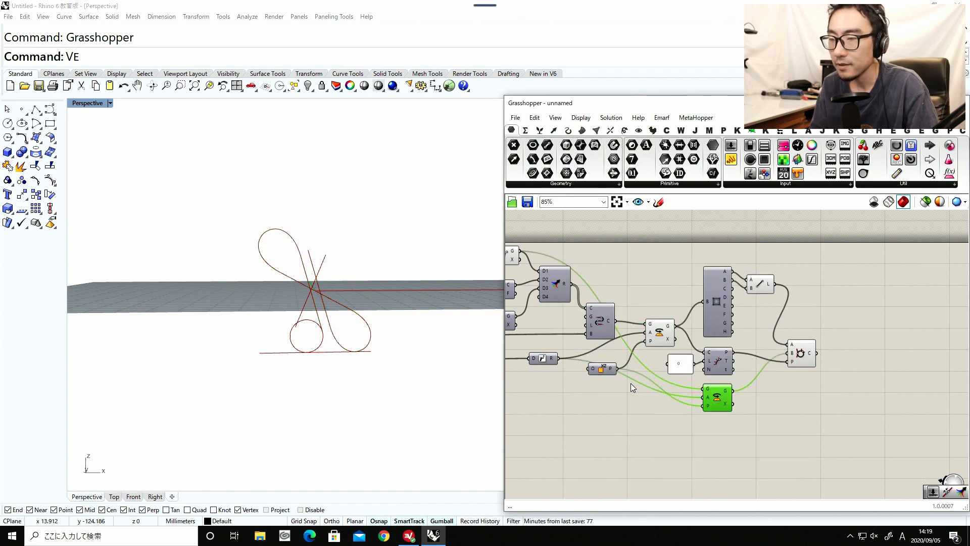
click(772, 262)
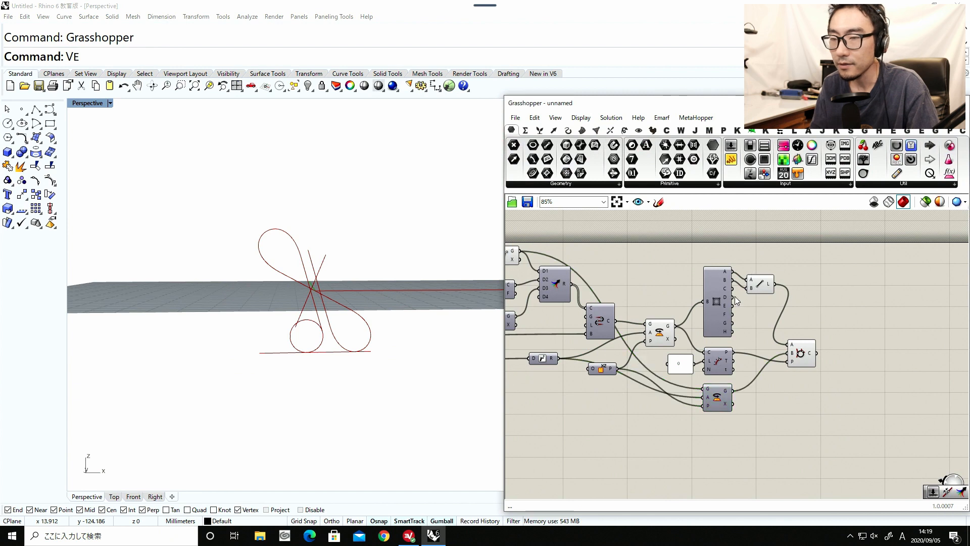
Turn off the preview of the upstream components from the first Rotate through the Move components.
right_drag(556, 337, 735, 303)
scroll(735, 303, down, 2)
drag(686, 334, 594, 223)
click(661, 351)
drag(698, 357, 591, 226)
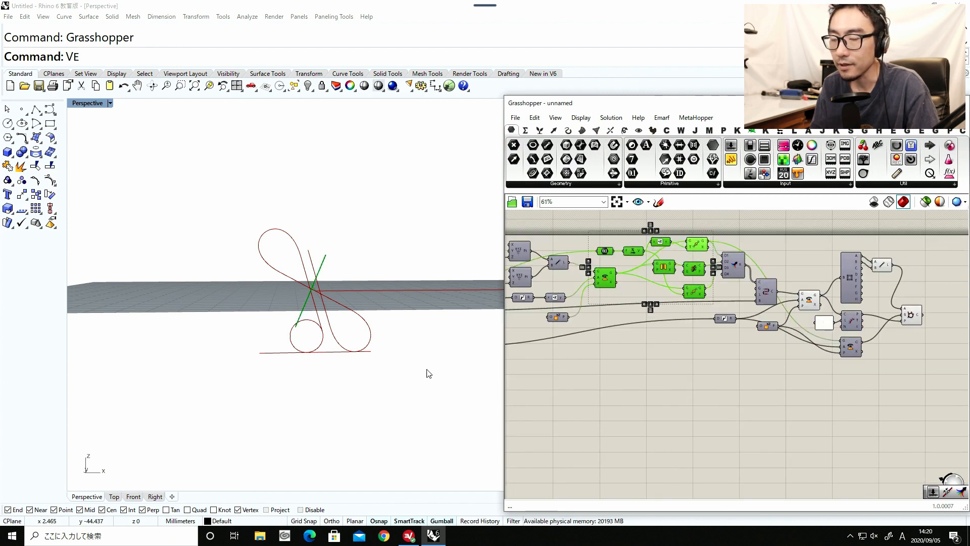
middle_click(671, 398)
click(651, 376)
click(601, 383)
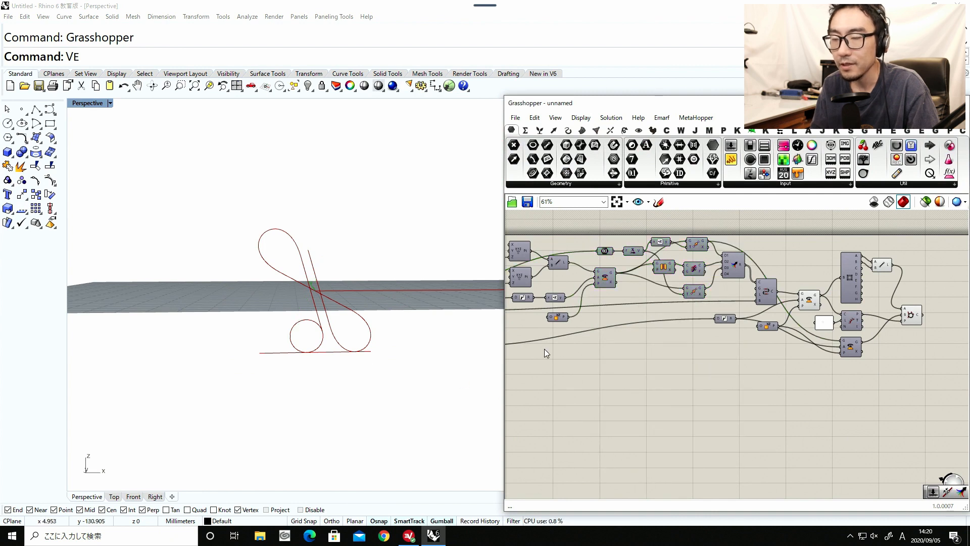
Add an Extend Curve component and connect Circle TanTan's output to its C input.
scroll(326, 348, up, 6)
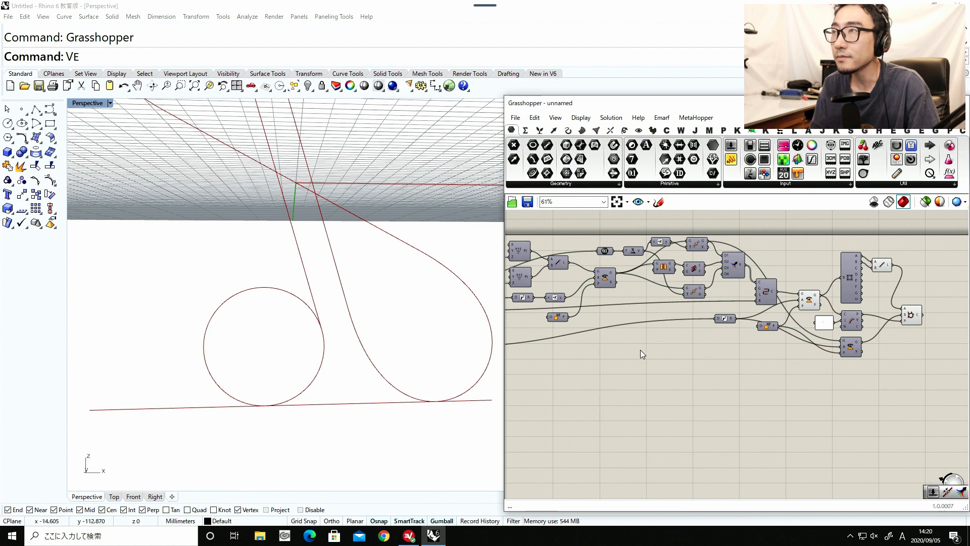
scroll(668, 388, down, 1)
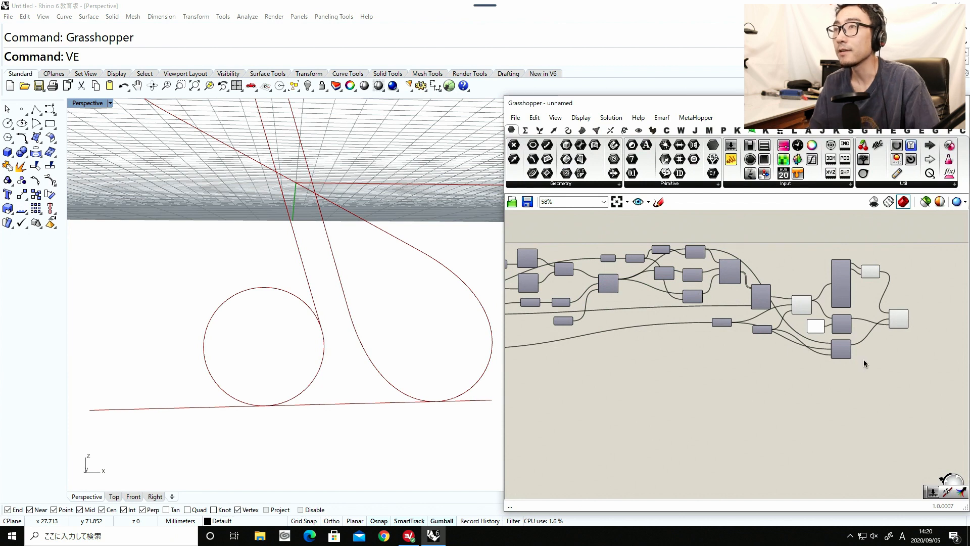
scroll(848, 347, up, 5)
double_click(826, 343)
text(extend)
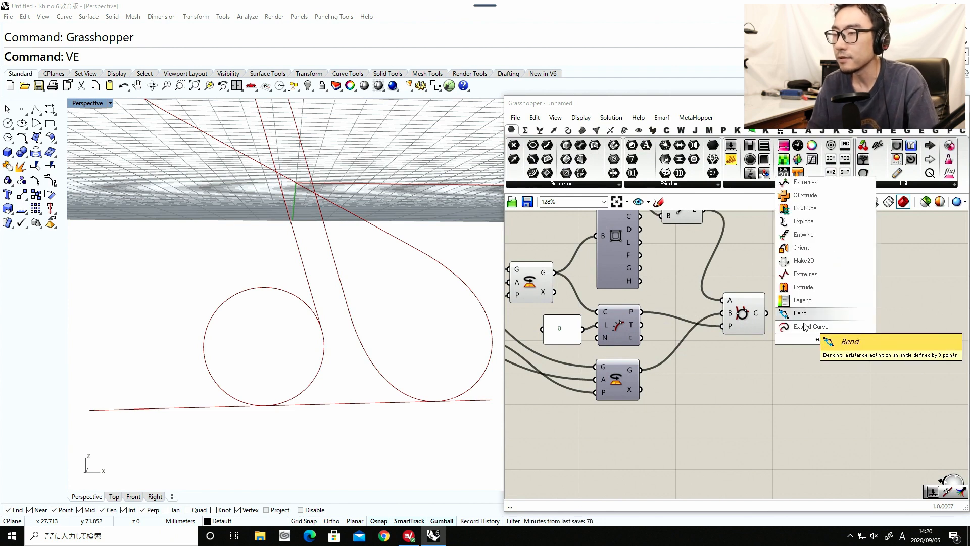
click(804, 326)
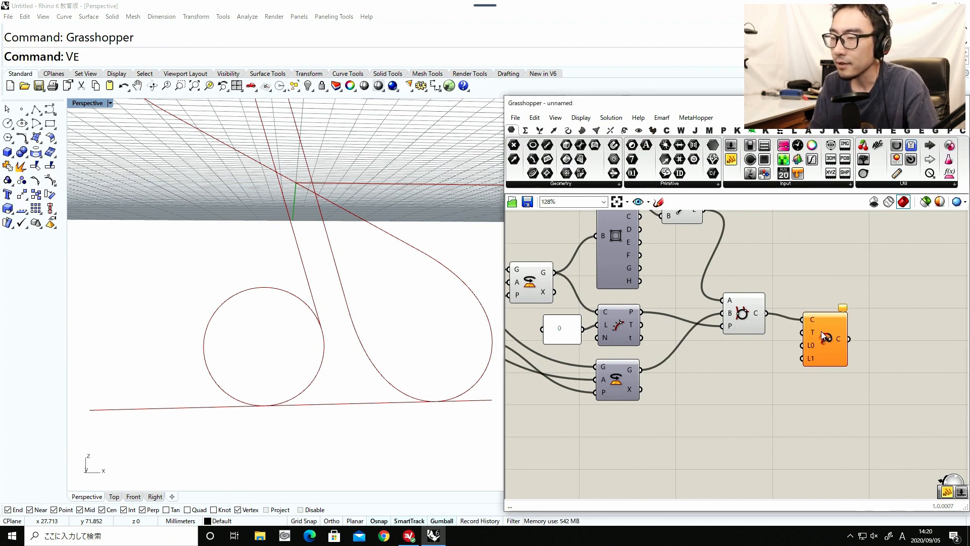
Add a curve Length component below Circle TanTan and connect the circle output to its C input.
drag(821, 333, 824, 327)
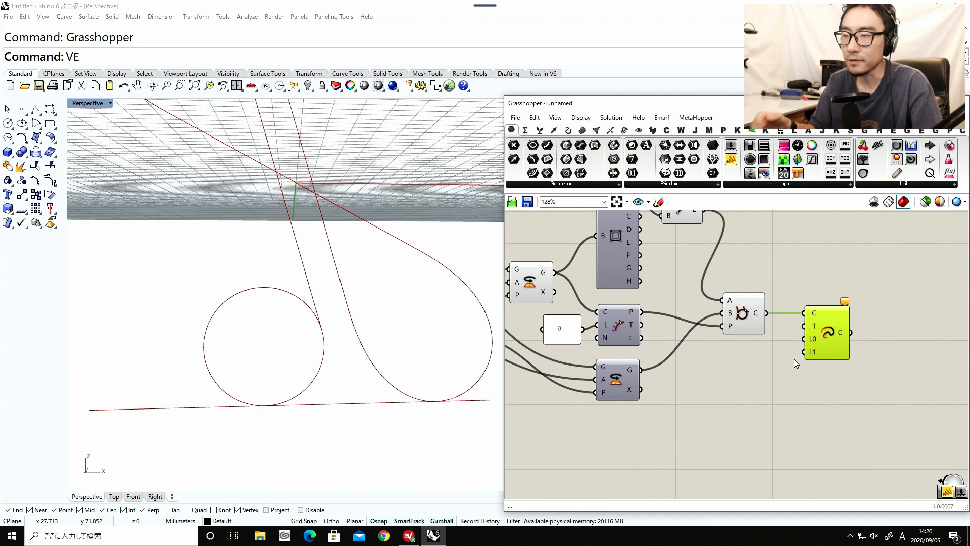
drag(746, 322, 737, 320)
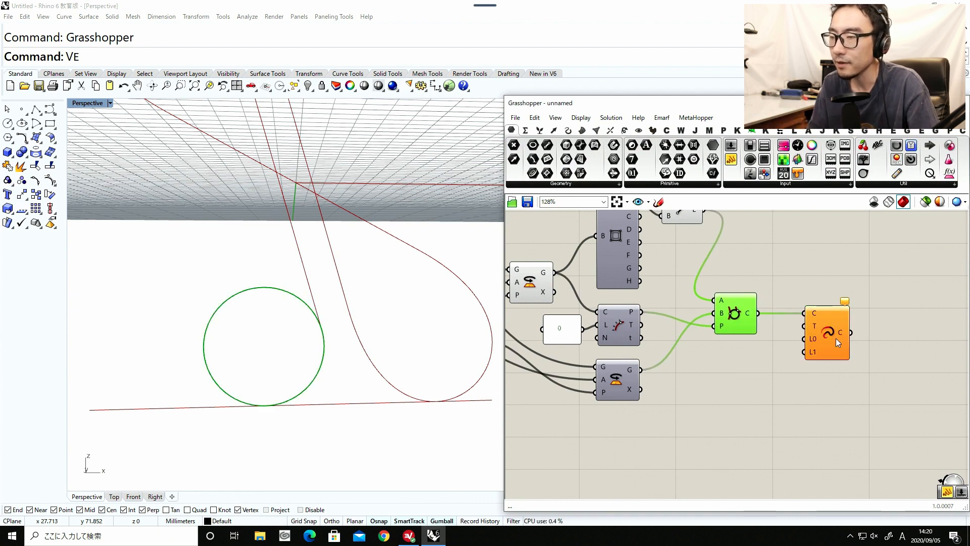
drag(812, 338, 845, 340)
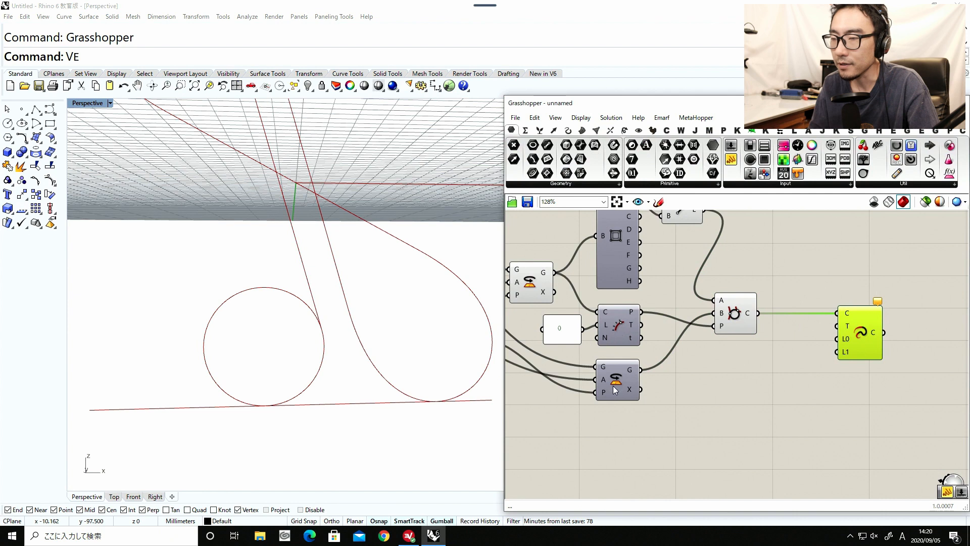
right_drag(626, 354, 653, 443)
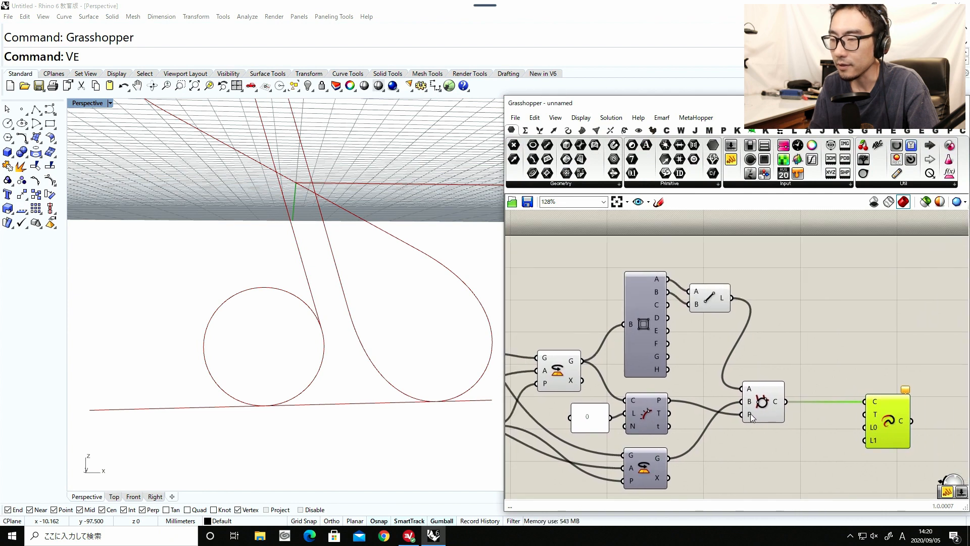
right_drag(750, 419, 695, 383)
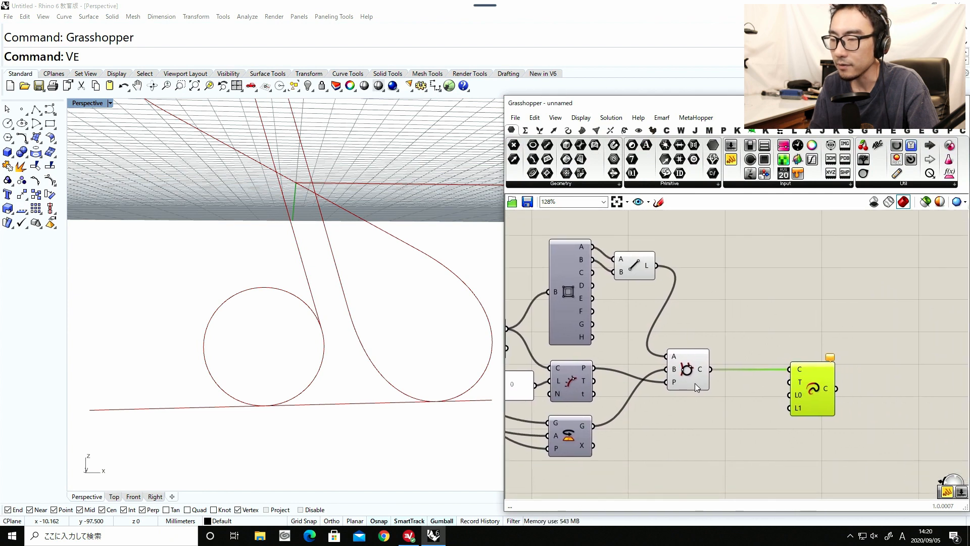
double_click(713, 427)
text(length)
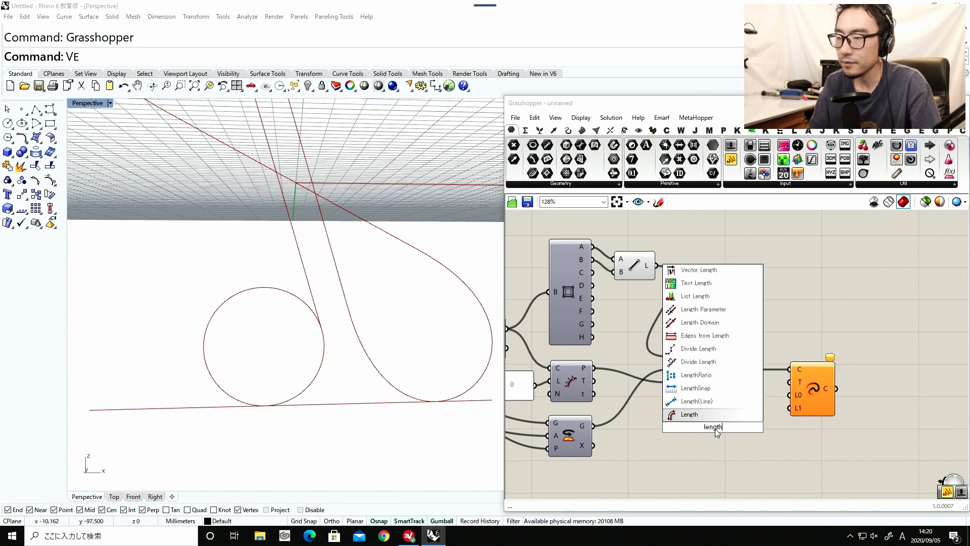
click(702, 414)
drag(711, 371, 710, 423)
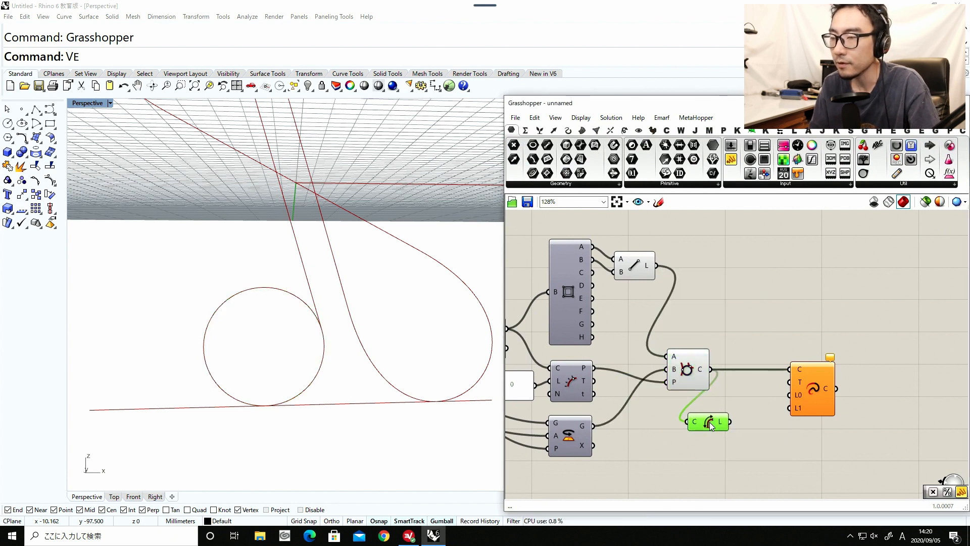
Add a Multiplication component and connect the Length output to its A input.
double_click(781, 455)
text(mul)
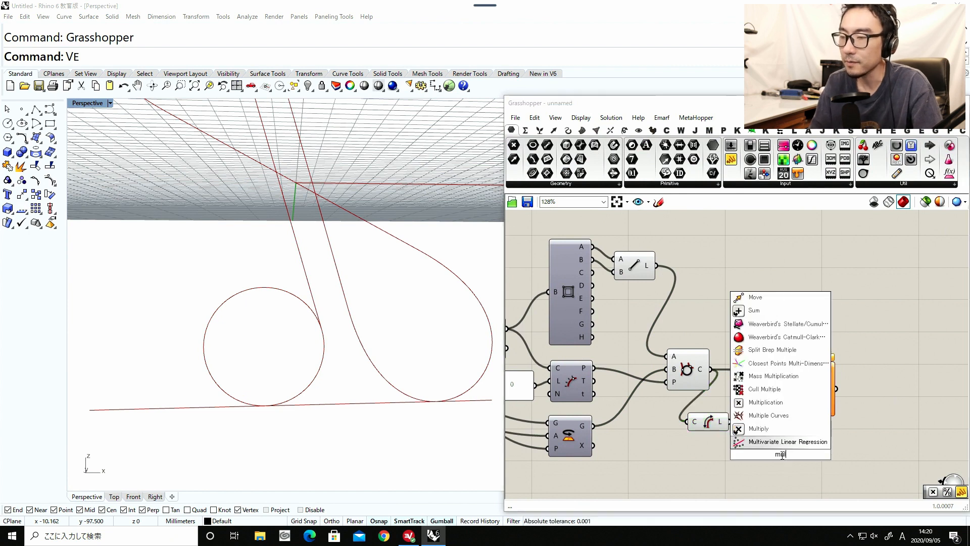
click(760, 428)
drag(730, 421, 769, 446)
Create a number slider with the value 1.000 and connect it to the Multiplication's B input.
right_drag(713, 461, 747, 429)
double_click(691, 438)
text(1)
key(Return)
drag(738, 439, 807, 414)
drag(833, 376, 869, 371)
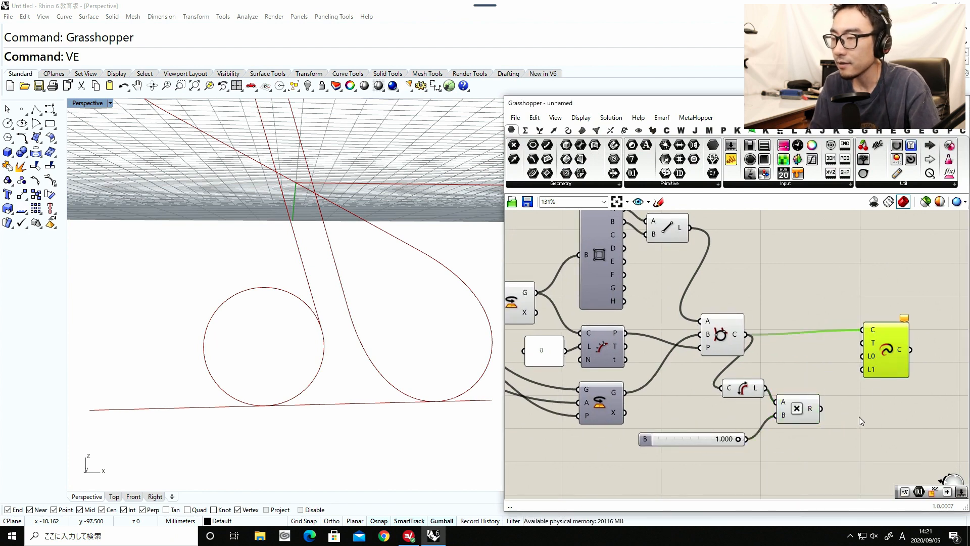
Add a Negative component after the Multiplication and connect its output to Extend Curve's L1 input.
double_click(857, 418)
text(nega)
click(834, 407)
drag(821, 409, 853, 413)
drag(878, 361, 911, 365)
right_drag(893, 413, 833, 423)
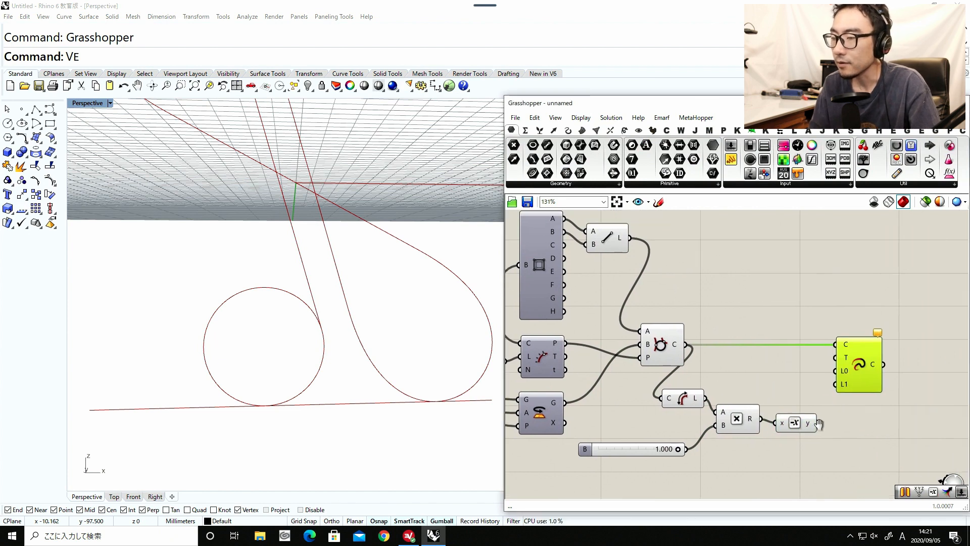
click(801, 426)
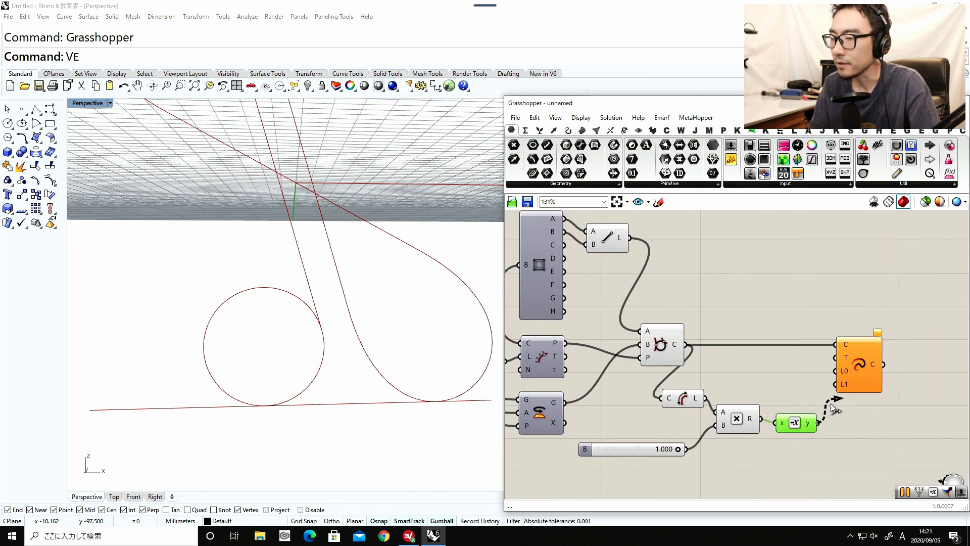
Add a small panel containing 0 and connect it to Extend Curve's L0 input.
double_click(792, 378)
text(panel)
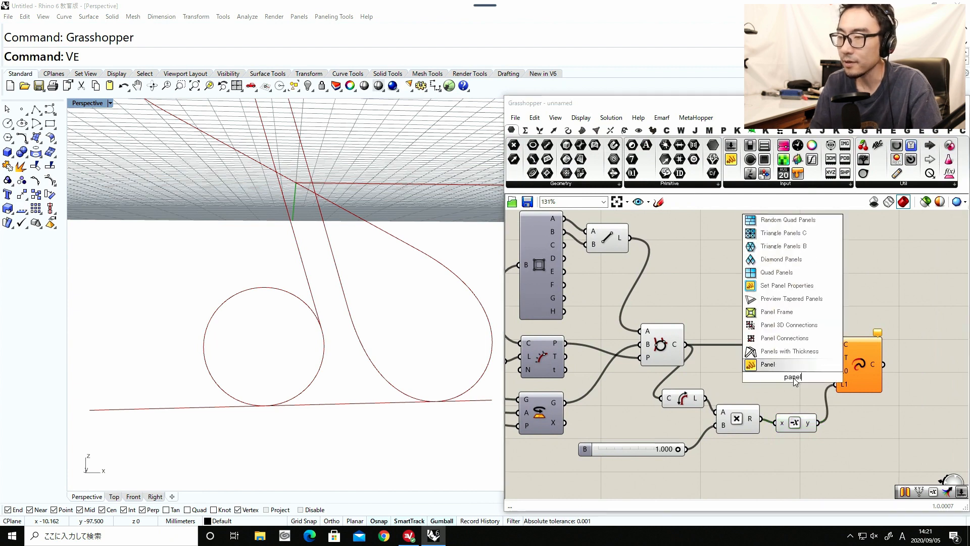
key(Return)
double_click(795, 379)
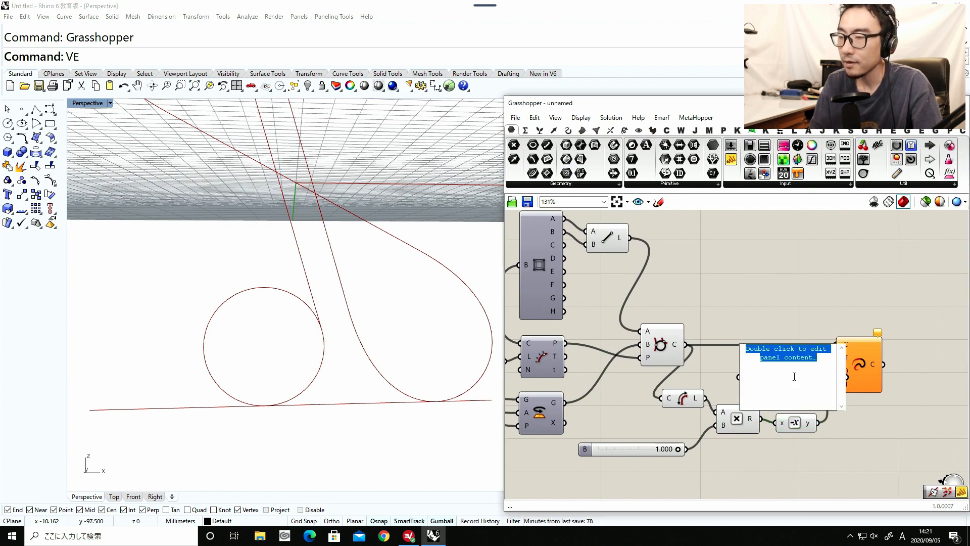
text(0)
click(793, 322)
drag(843, 407, 796, 373)
drag(775, 362, 834, 371)
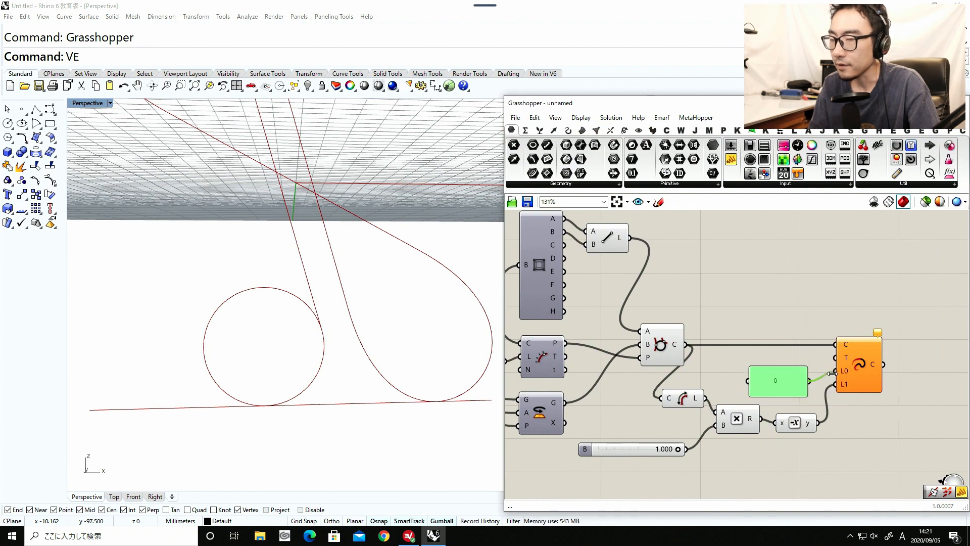
drag(775, 381, 786, 387)
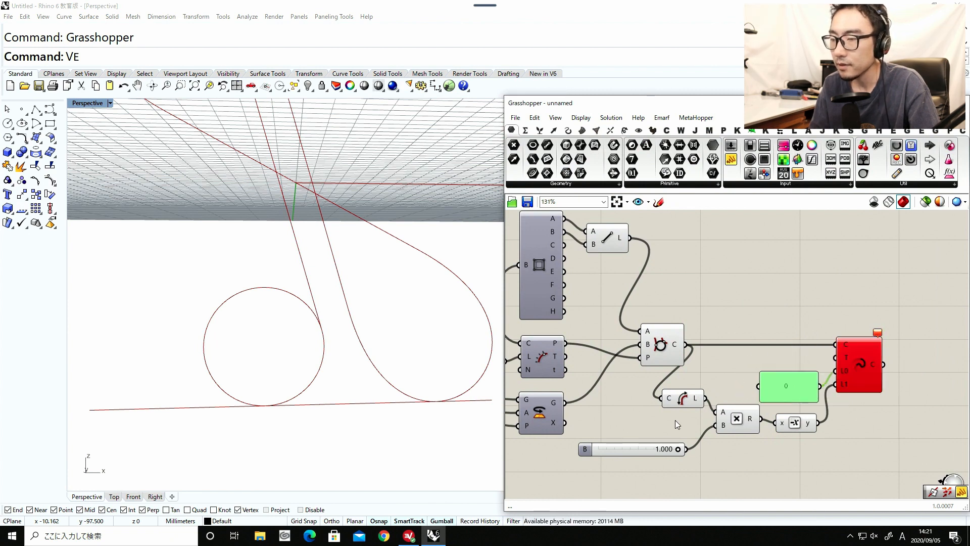
Lower the length multiplier slider to 0.513 and turn off the preview of the Line, Circle TanTan and Length components.
drag(676, 450, 645, 450)
click(823, 394)
scroll(686, 405, down, 1)
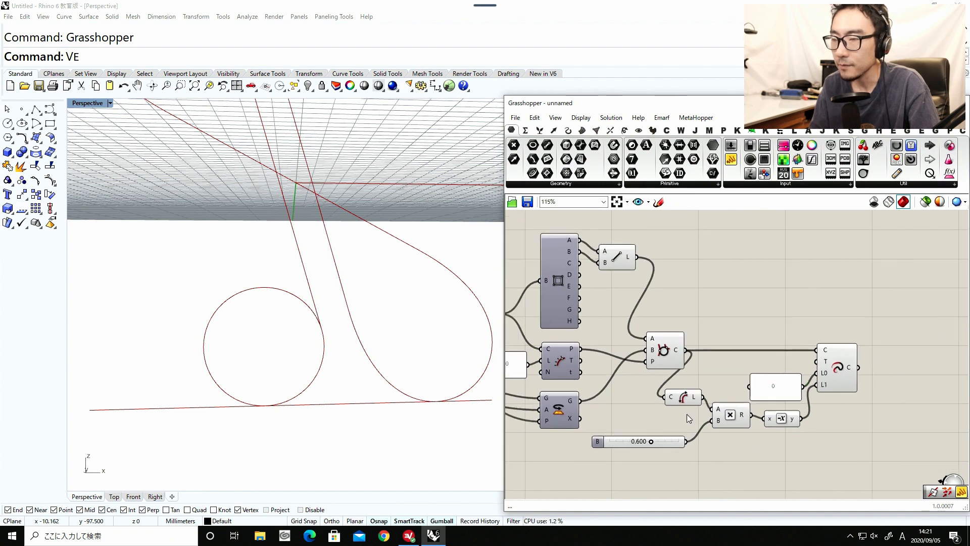
drag(700, 426, 612, 234)
middle_click(664, 317)
click(694, 290)
click(713, 298)
drag(651, 441, 639, 442)
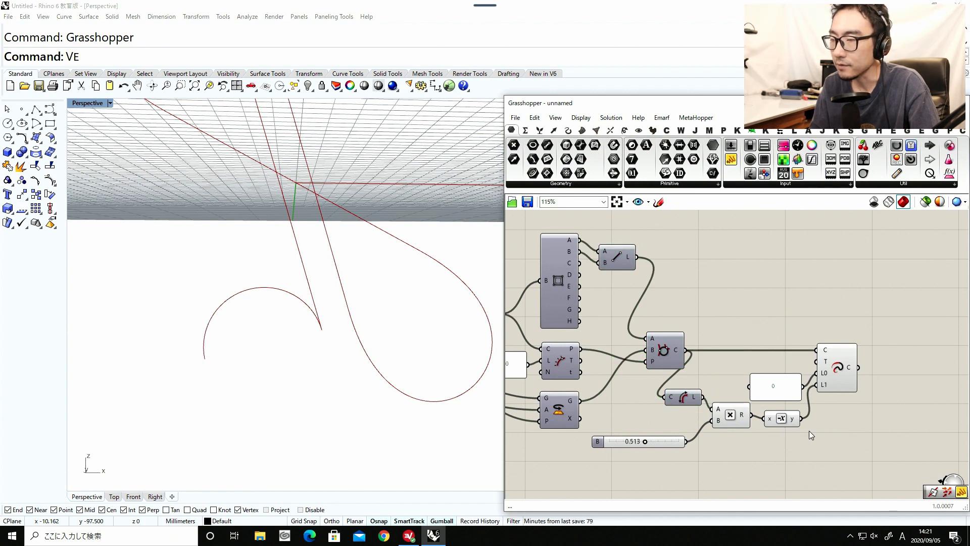
Swap Extend Curve's length inputs so that the Negative output feeds L0 and the 0 panel feeds L1.
click(838, 376)
scroll(803, 427, up, 1)
drag(819, 376, 839, 388)
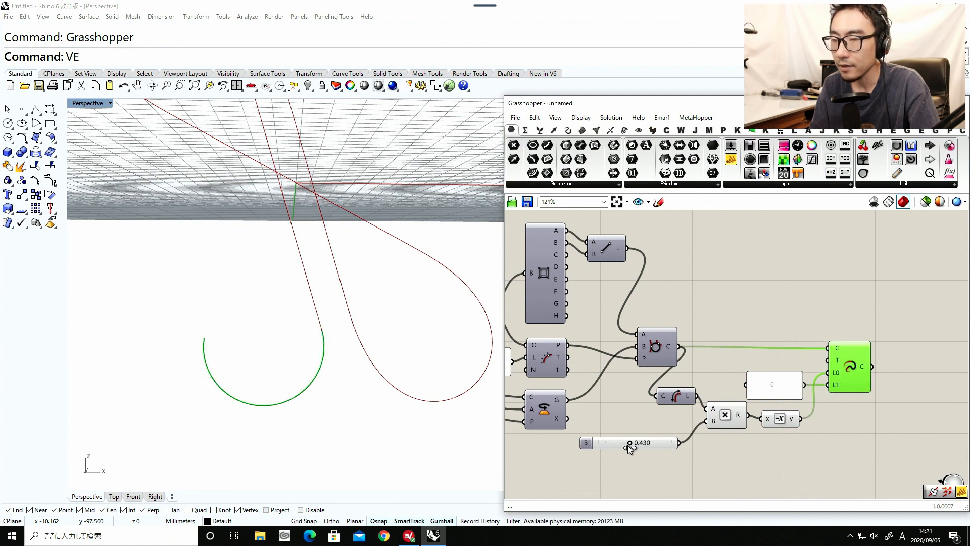
Adjust the length multiplier slider to 0.541 while checking the trimmed arc against the whole curve.
drag(644, 444, 630, 445)
scroll(365, 360, down, 11)
shift+right_drag(364, 359, 349, 384)
scroll(345, 379, up, 6)
mouse_move(632, 443)
mouse_down()
mouse_move(618, 444)
mouse_move(637, 443)
mouse_up()
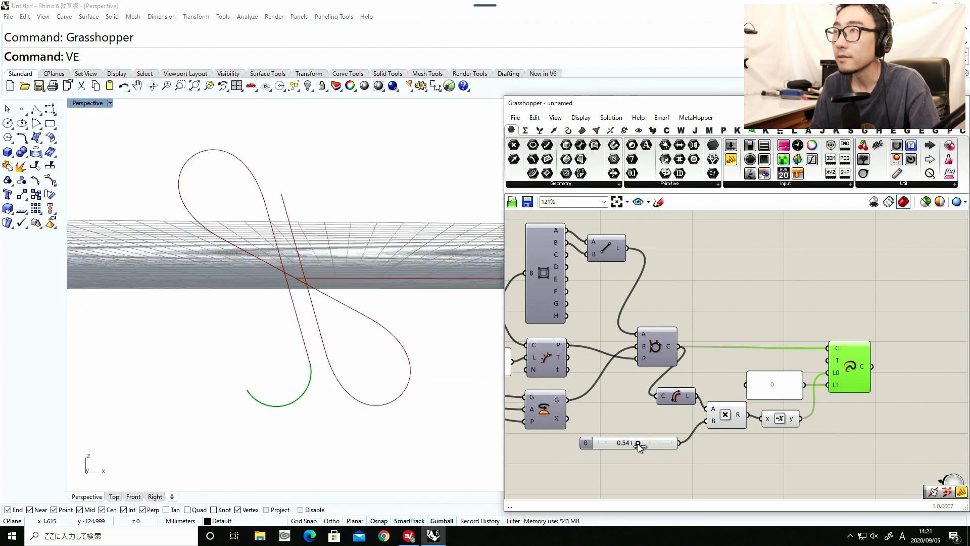
Add a Merge component above and beyond Extend Curve and connect the extended curve's output to its D2 input.
right_drag(724, 435, 652, 442)
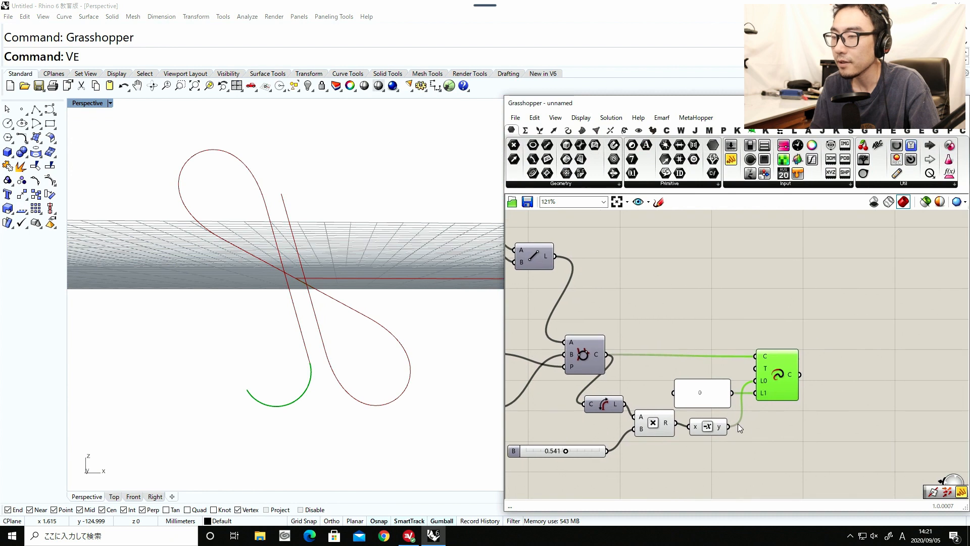
double_click(838, 408)
text(merge)
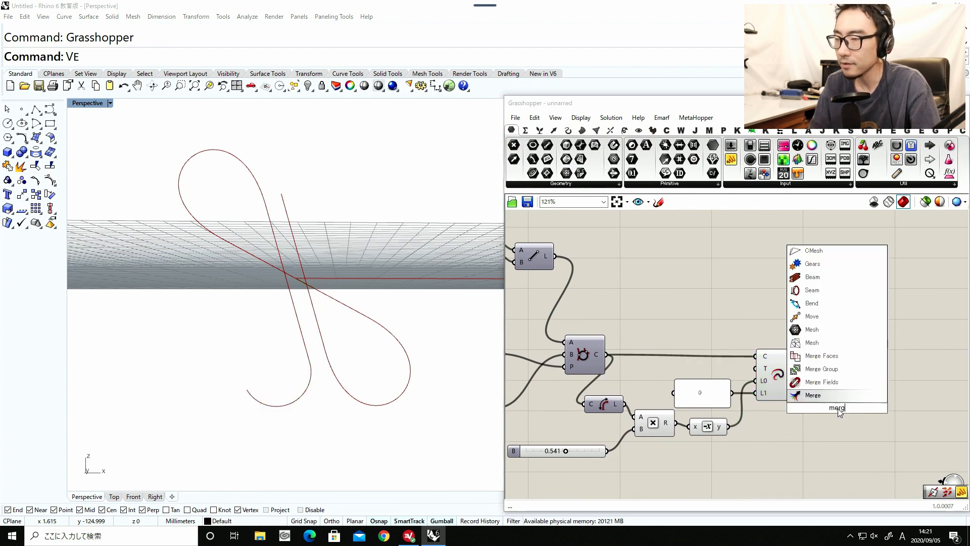
click(830, 396)
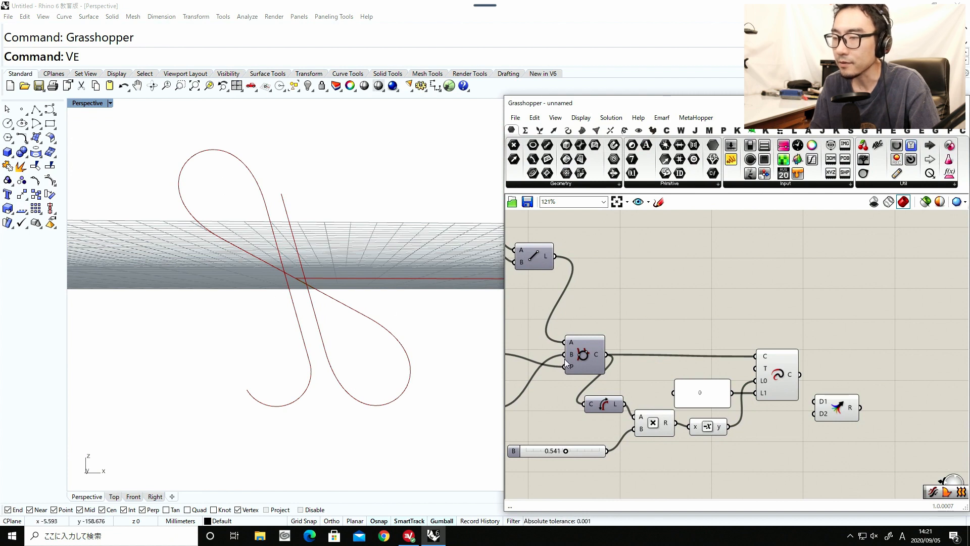
drag(842, 417, 862, 331)
right_drag(647, 306, 774, 305)
Switch the preview of the duplicated Rotate that feeds the circle on and off to identify its geometry.
right_drag(615, 366, 618, 365)
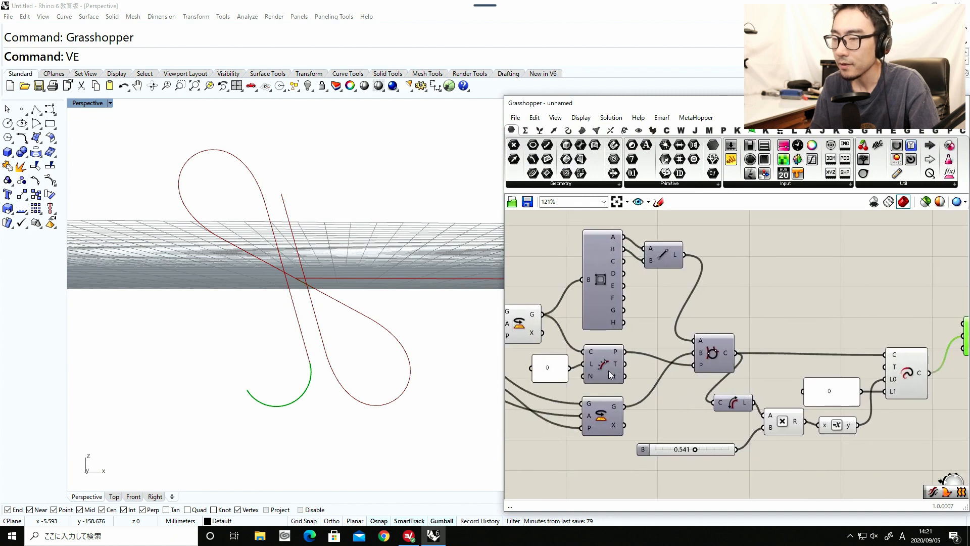
drag(605, 411, 606, 409)
middle_click(606, 405)
click(624, 387)
middle_click(601, 415)
click(633, 384)
click(653, 404)
Connect the G output of the Rotate that turns the whole curve to Merge's D1 input.
scroll(653, 404, down, 1)
right_drag(689, 388, 820, 403)
click(659, 352)
right_drag(659, 352, 578, 376)
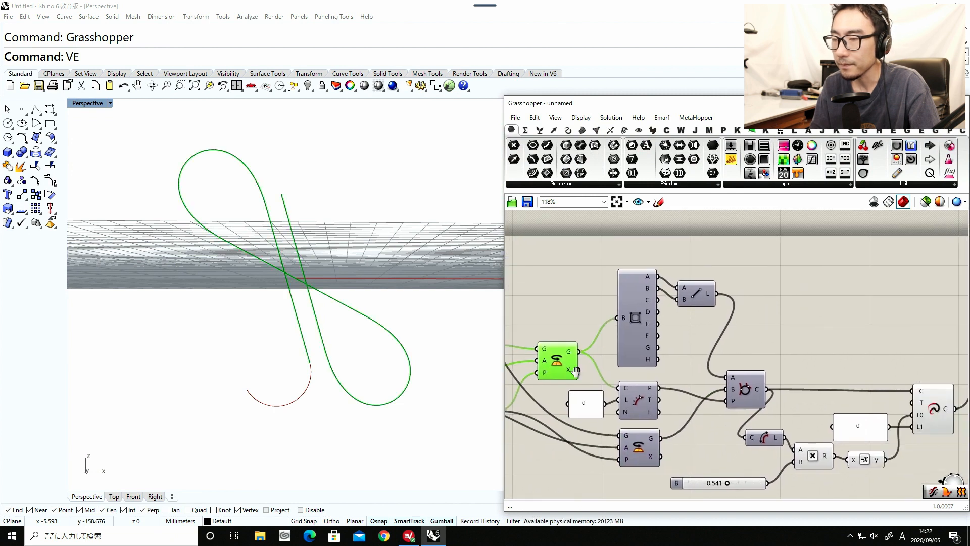
drag(587, 351, 889, 356)
scroll(889, 354, down, 1)
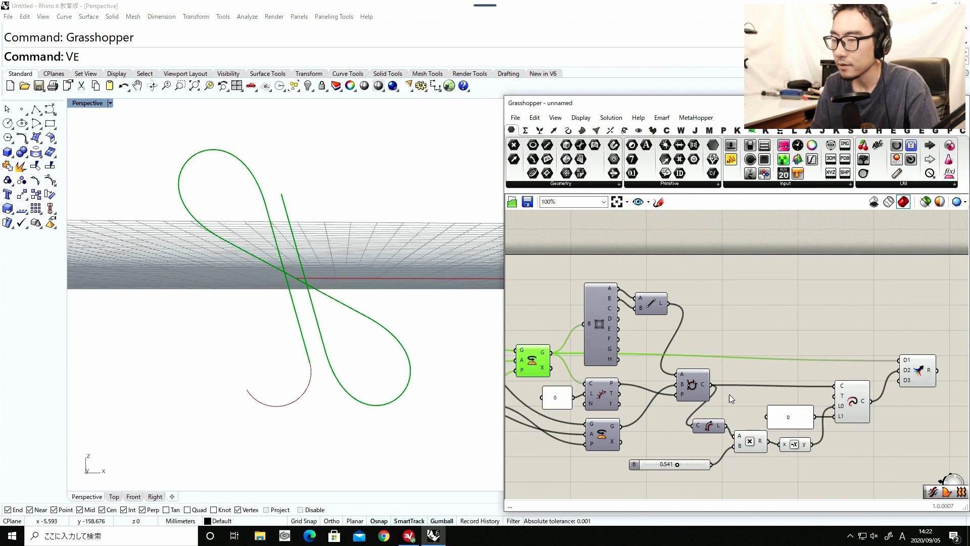
Turn off the preview of Extend Curve together with the Multiplication and Negative components.
drag(866, 460, 730, 327)
key(space)
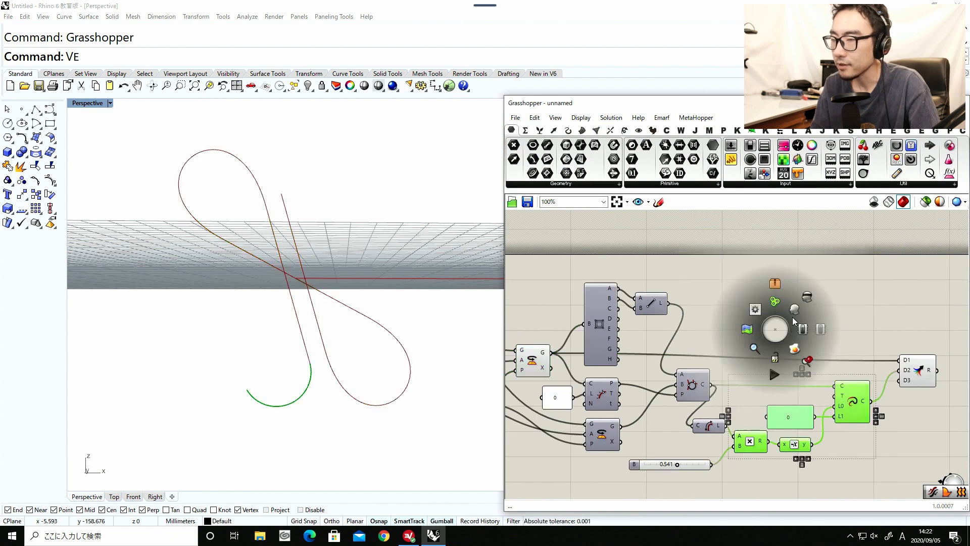
click(808, 298)
click(884, 324)
Add a Join Curves component after Merge and connect Merge's R output to its C input.
right_drag(957, 363, 836, 365)
double_click(835, 365)
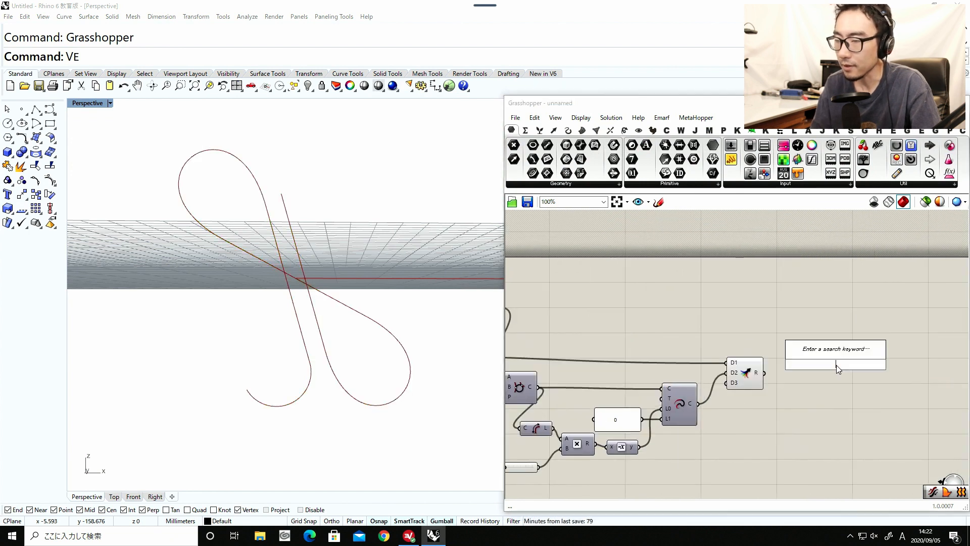
text(join)
click(806, 328)
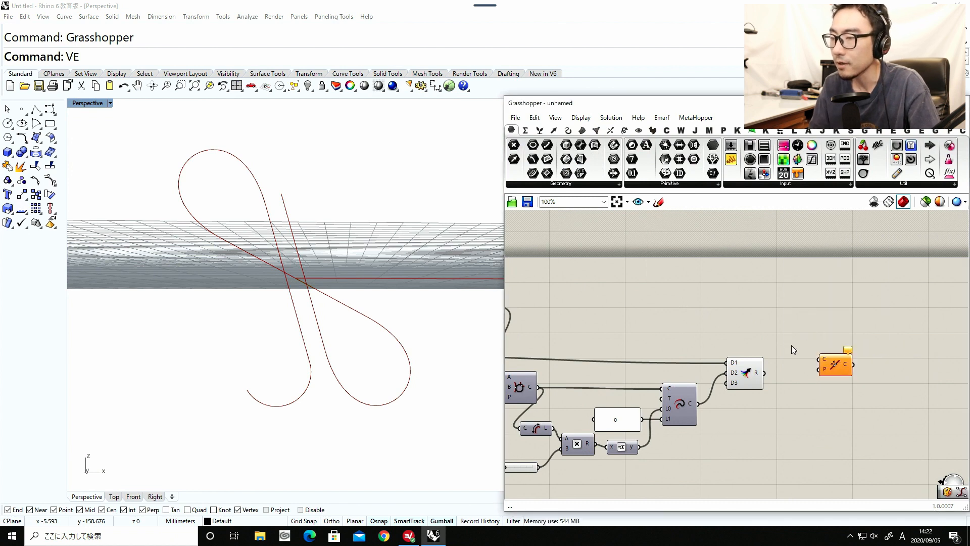
drag(821, 361, 808, 365)
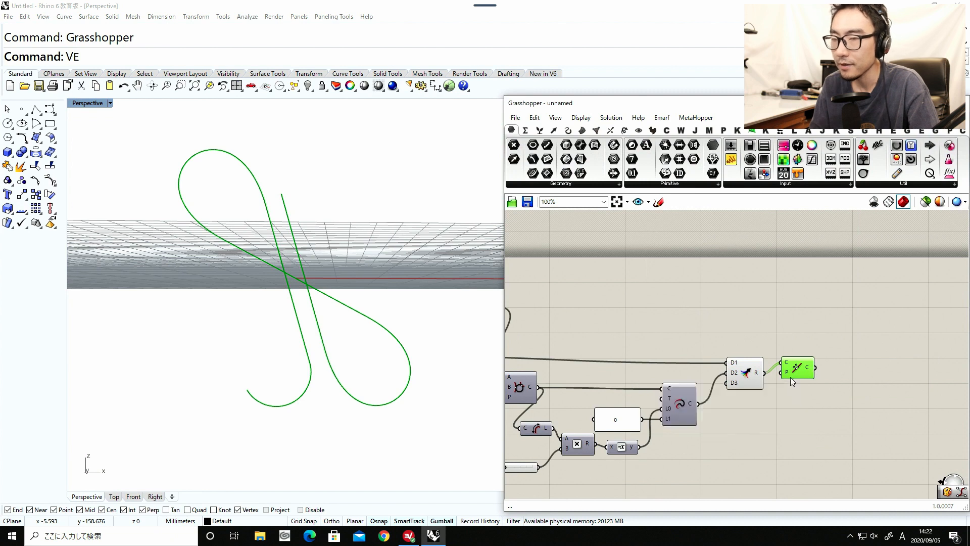
click(792, 392)
drag(796, 373, 829, 379)
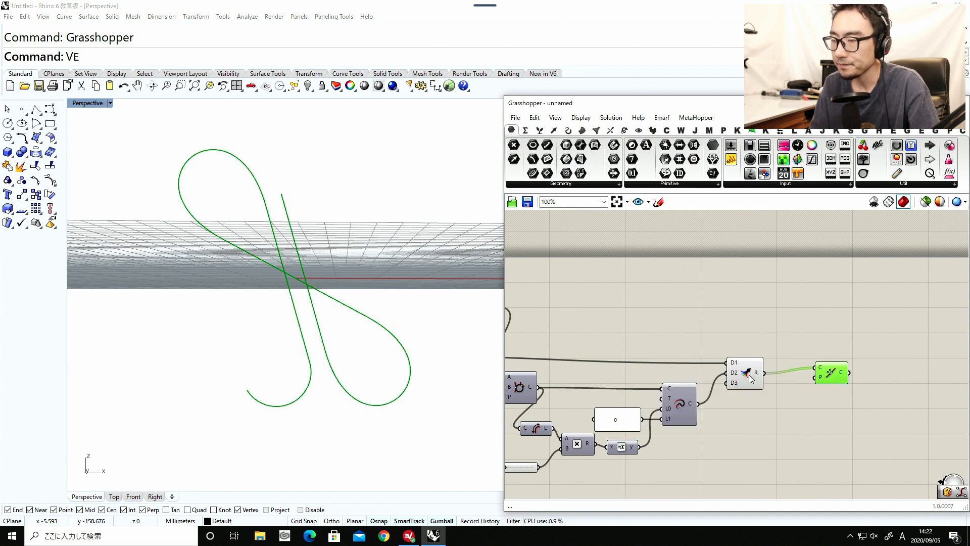
drag(745, 374, 744, 366)
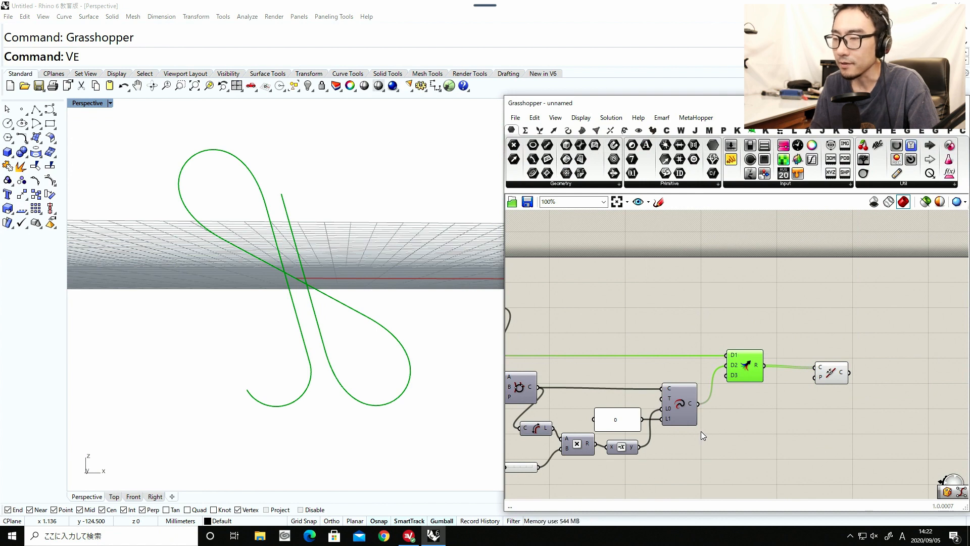
Add a Rotate component below Merge and connect Extend Curve's output to its G input.
double_click(744, 438)
text(rota)
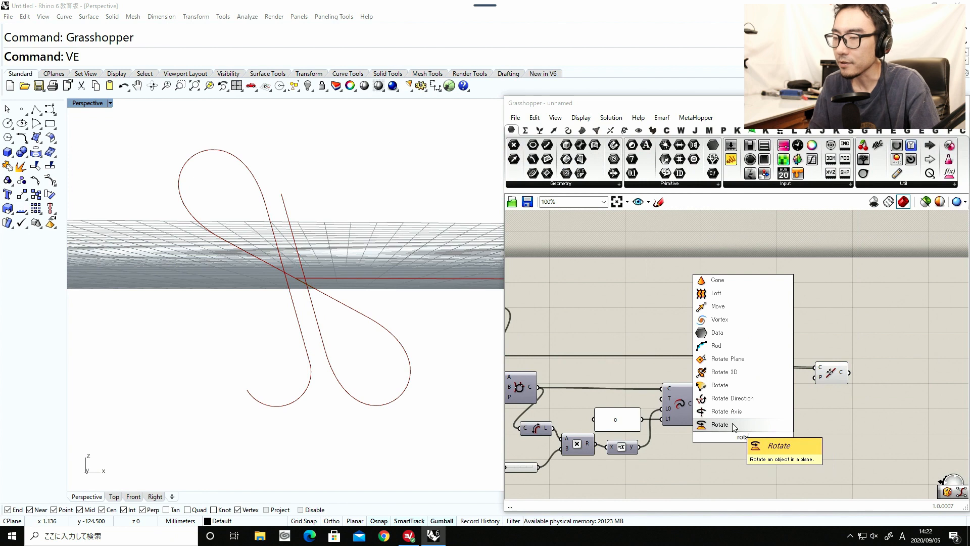
click(732, 423)
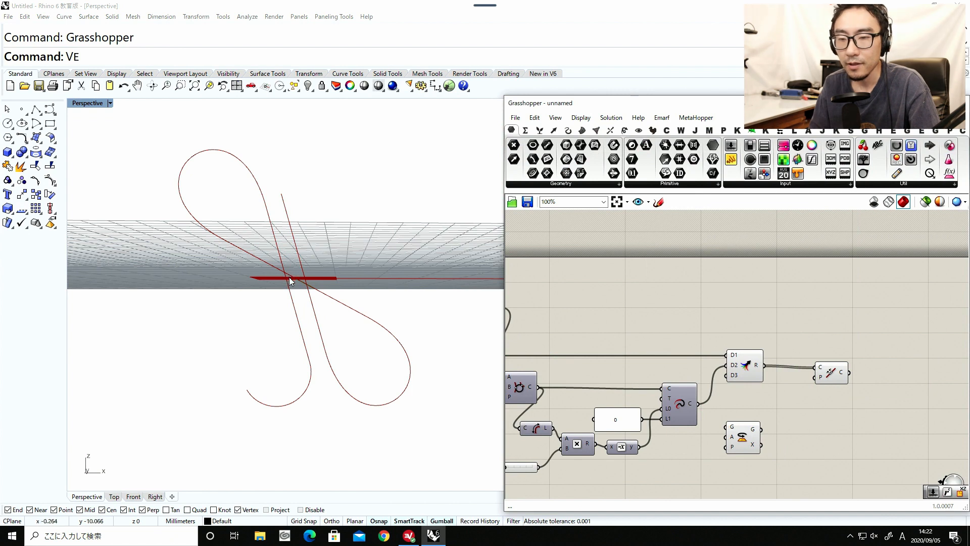
right_drag(289, 275, 306, 298)
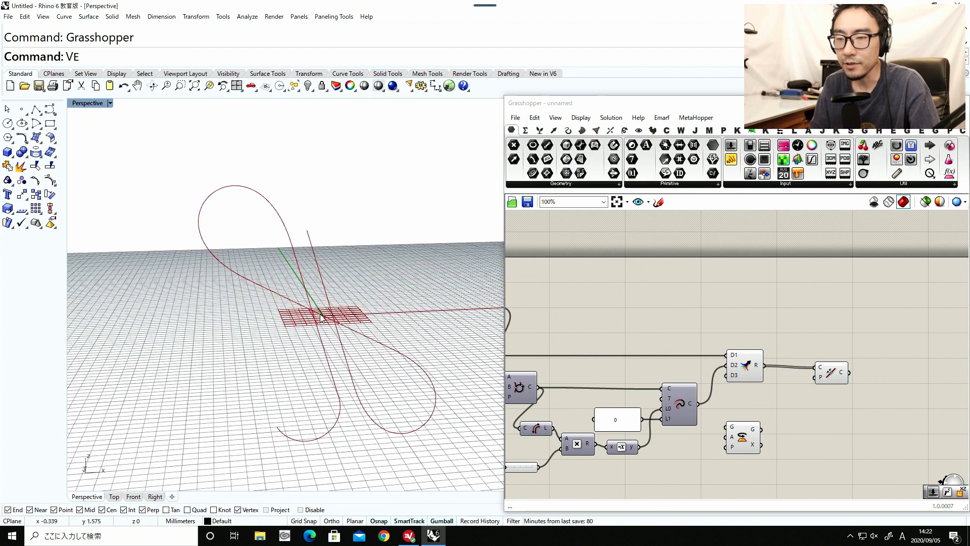
right_drag(701, 438, 762, 405)
drag(773, 379, 775, 385)
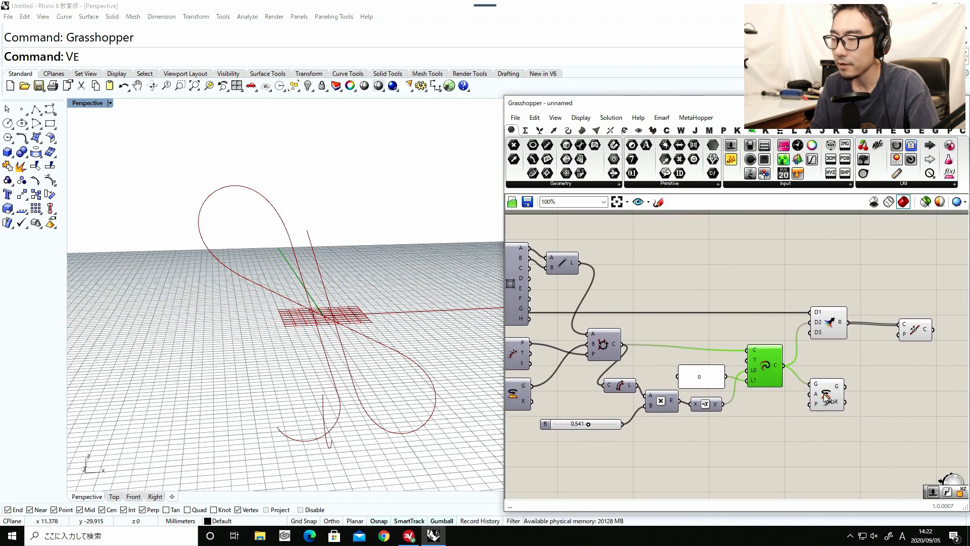
Add a Pi component below Extend Curve and connect its output to the new Rotate's A input.
double_click(774, 434)
text(pi)
key(Return)
drag(774, 433, 810, 399)
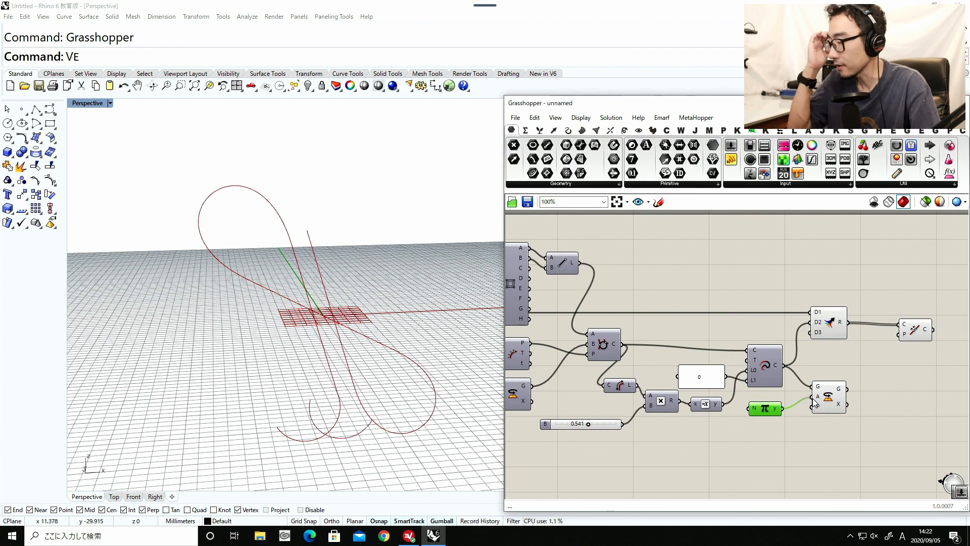
Add an XZ Plane component below Pi and connect its output to Rotate's P input.
double_click(769, 433)
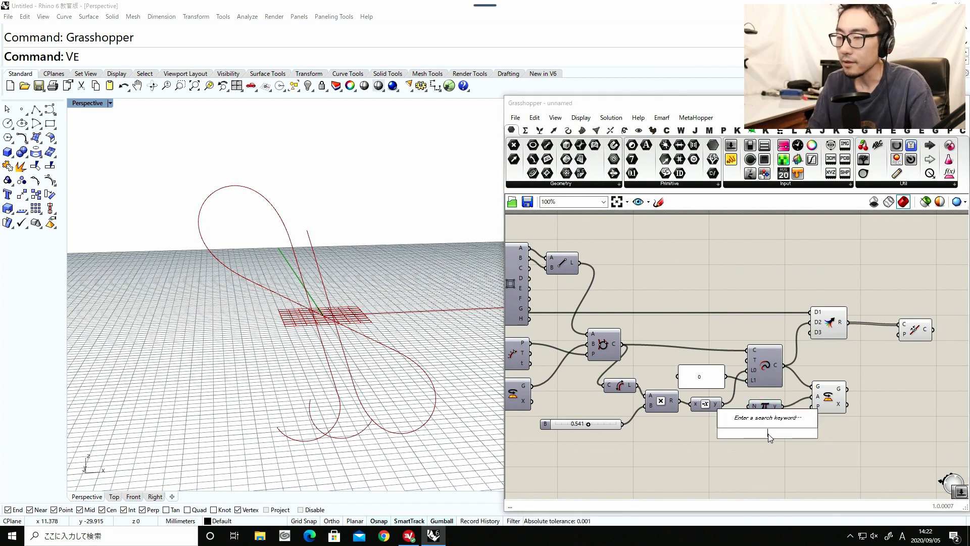
text(xy)
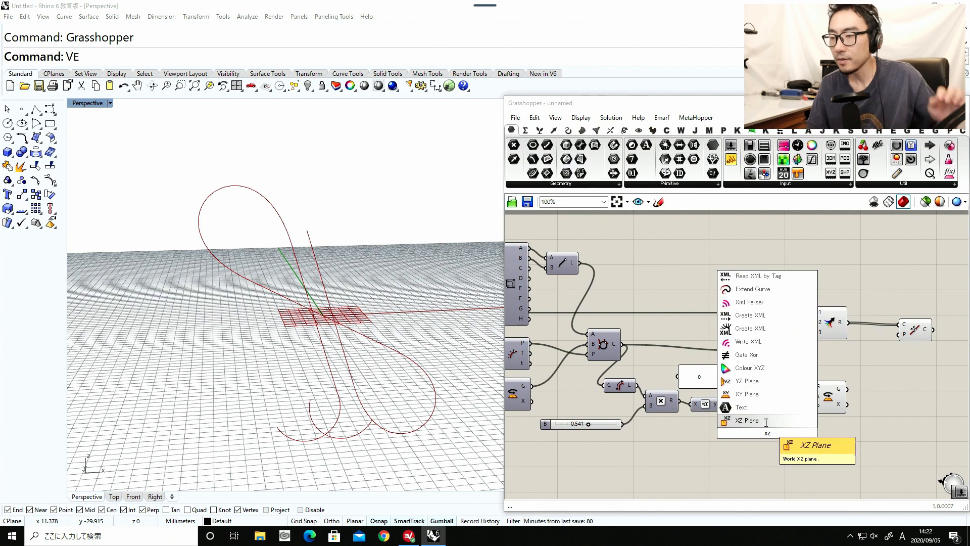
click(764, 423)
drag(783, 433, 813, 407)
Connect Rotate's G output to Merge's D3 input and turn off the preview of Rotate and Merge.
click(828, 399)
right_drag(828, 396, 752, 409)
drag(748, 345, 766, 345)
drag(772, 401, 746, 413)
drag(781, 440, 758, 346)
middle_click(766, 401)
click(802, 374)
Move the Join Curves component closer to Merge and inspect the joined curve from the front.
drag(842, 348, 831, 338)
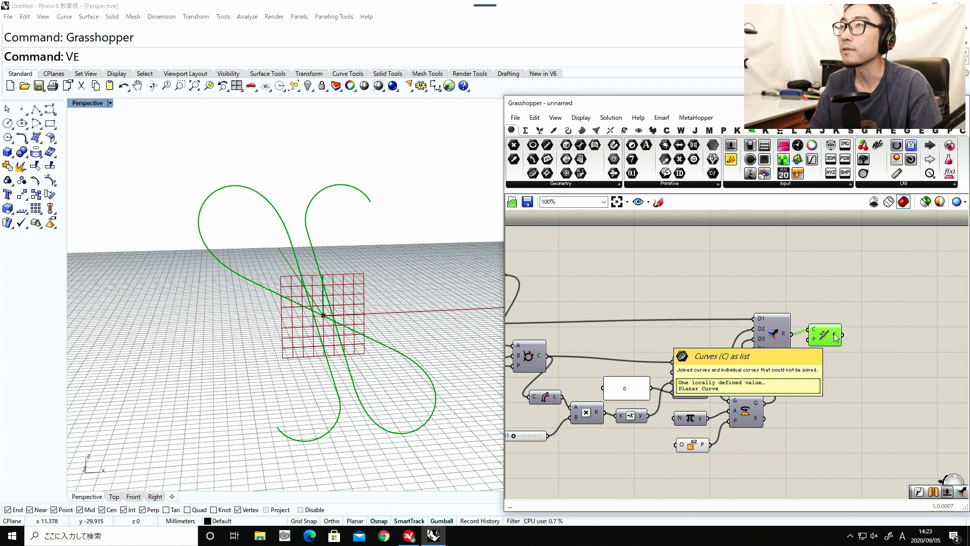
drag(833, 338, 827, 342)
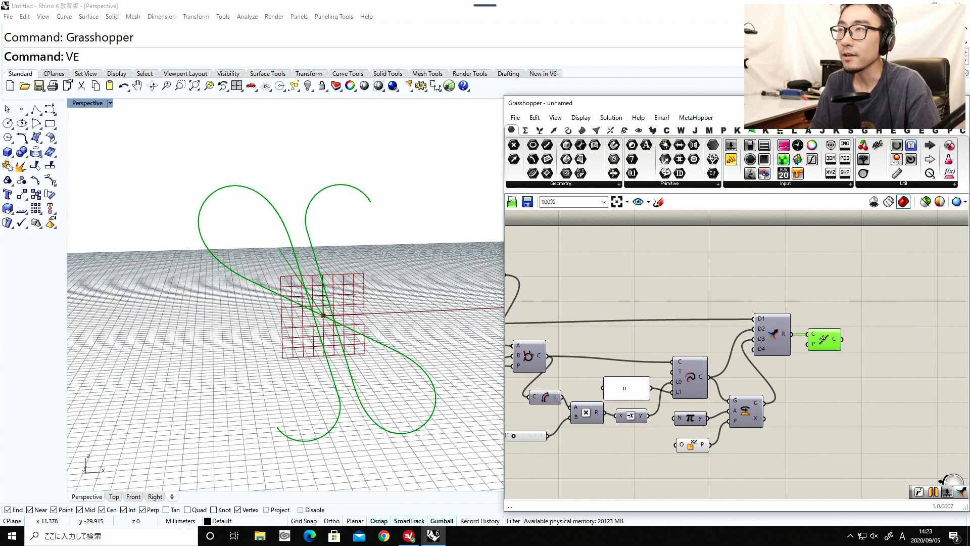
right_drag(411, 313, 387, 308)
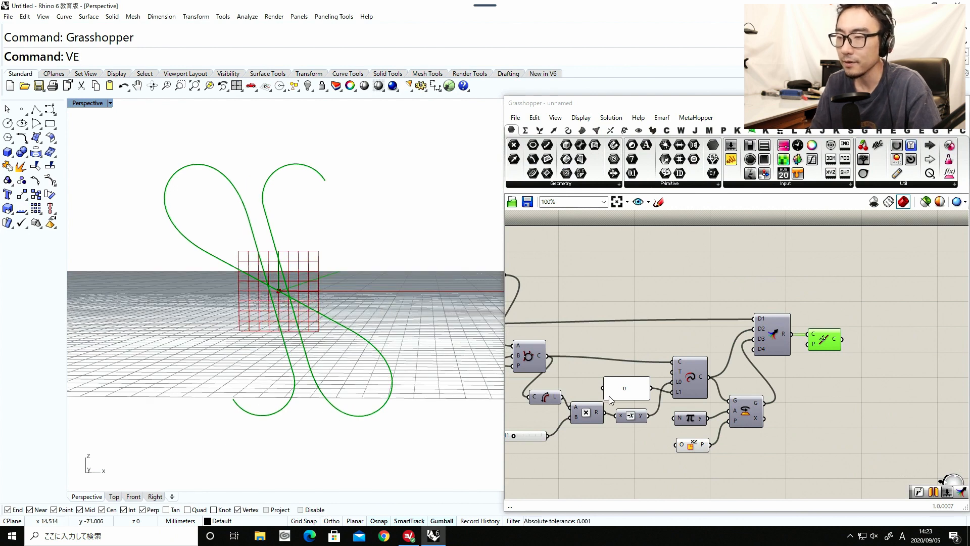
Turn off the preview of the Pi and XZ Plane components and the remaining intermediate components.
drag(725, 475, 642, 382)
middle_click(680, 411)
click(705, 388)
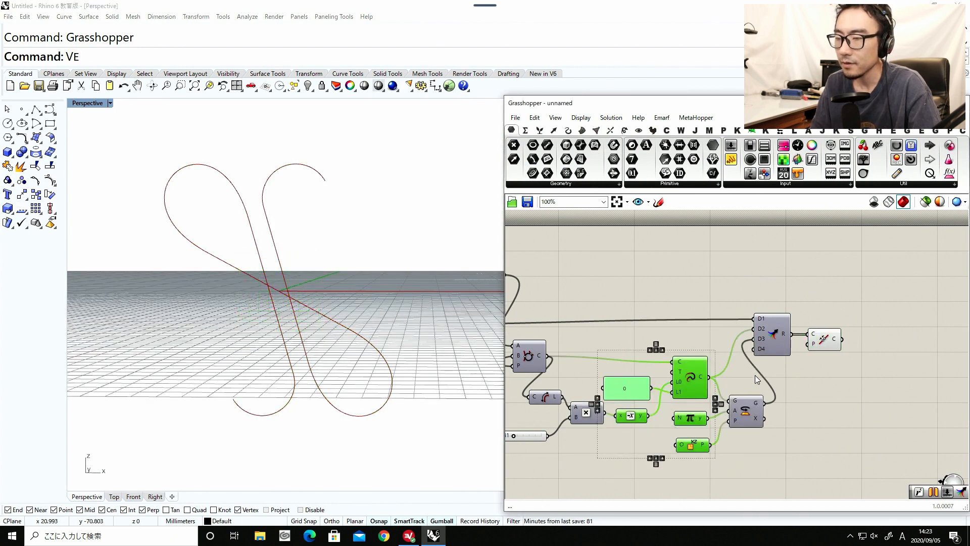
click(748, 381)
scroll(757, 383, down, 5)
scroll(695, 400, up, 5)
drag(874, 380, 846, 304)
middle_click(852, 401)
click(878, 379)
click(738, 396)
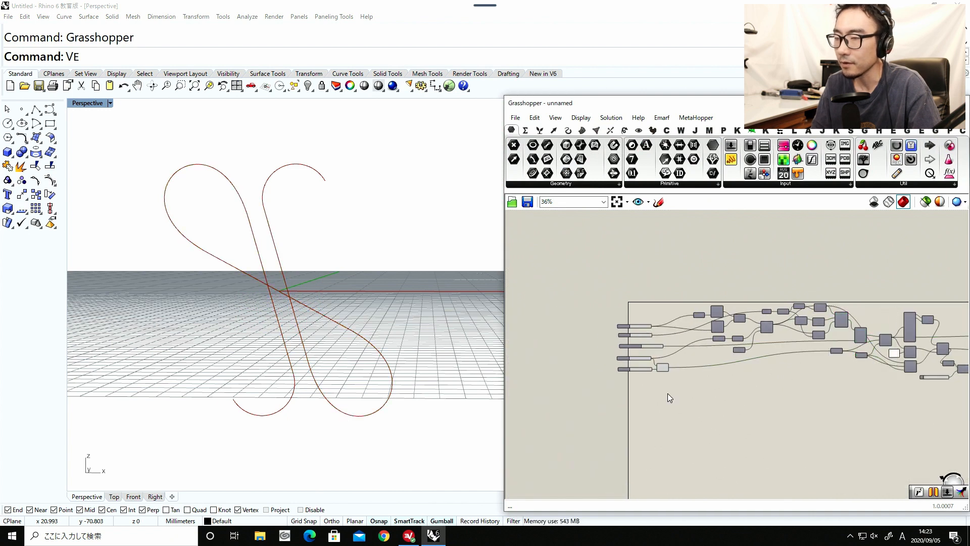
Set the Line Connection Bulge slider to 1.552.
scroll(738, 395, down, 3)
scroll(663, 376, up, 3)
right_drag(663, 375, 679, 367)
scroll(748, 344, up, 6)
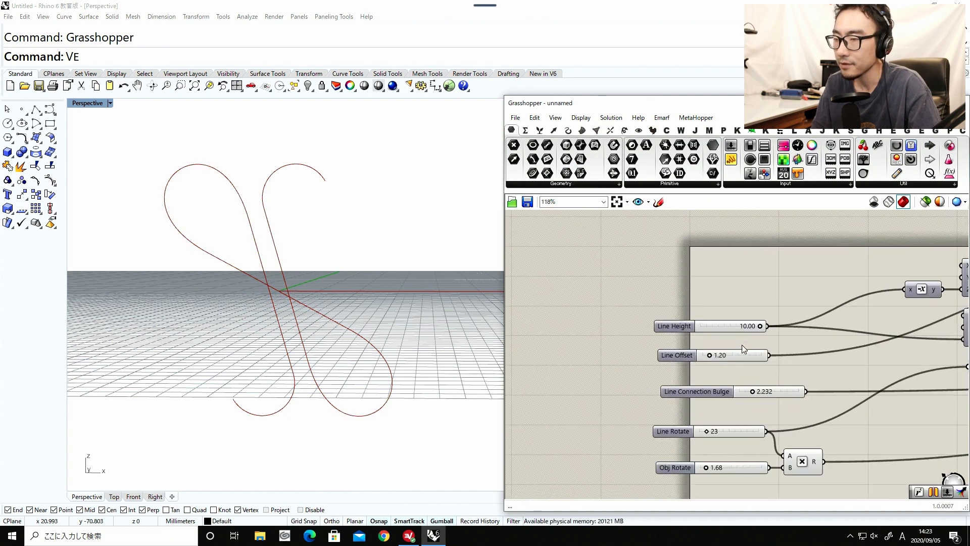
mouse_move(760, 303)
mouse_down()
mouse_move(707, 302)
mouse_move(761, 307)
mouse_up()
mouse_move(707, 332)
mouse_down()
mouse_move(723, 329)
mouse_move(708, 330)
mouse_up()
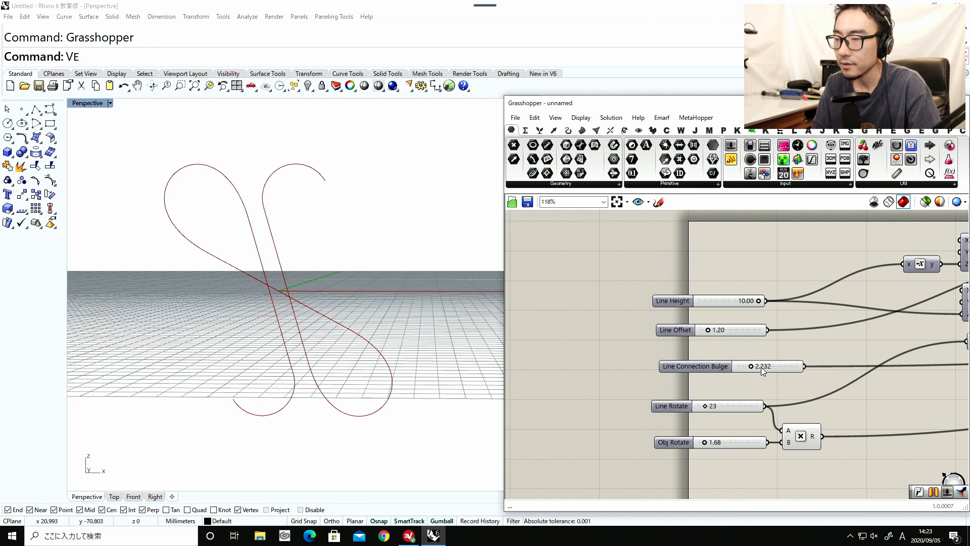
mouse_move(754, 367)
mouse_down()
mouse_move(765, 364)
mouse_move(747, 368)
mouse_up()
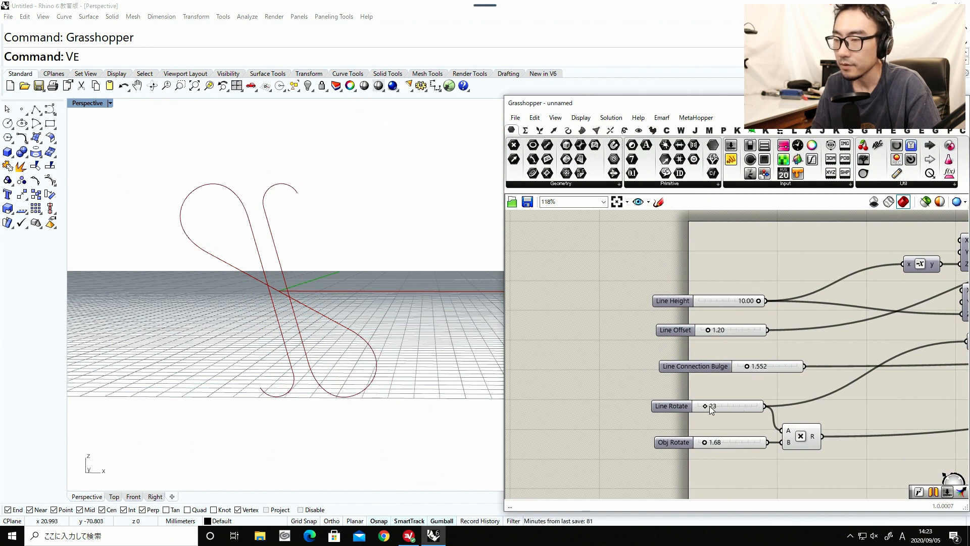
Set Line Rotate to 29 and Obj Rotate to 2.05, and raise Line Connection Bulge slightly.
mouse_move(708, 405)
mouse_down()
mouse_move(731, 404)
mouse_move(704, 406)
mouse_move(719, 406)
mouse_up()
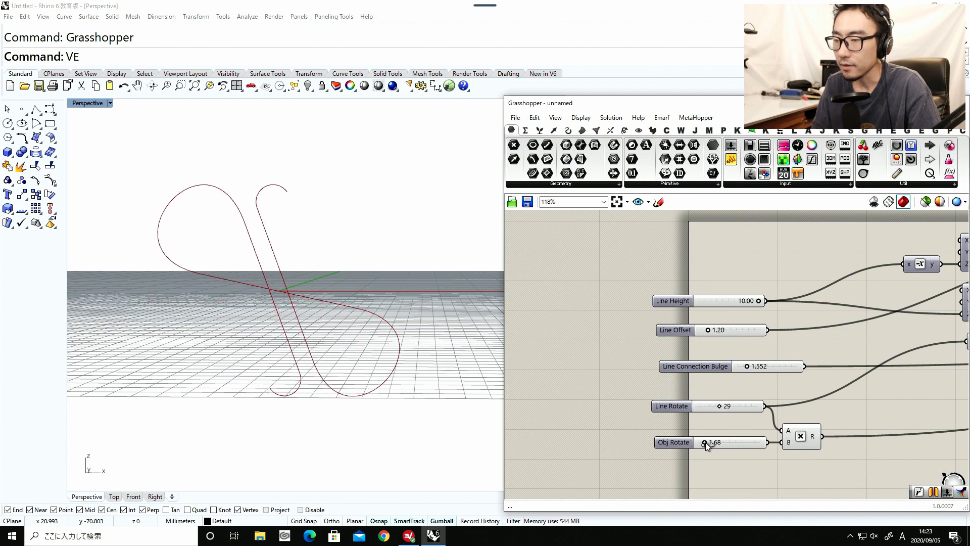
drag(705, 441, 730, 442)
drag(747, 365, 750, 368)
Set the B slider that feeds the arc length Multiplication to 0.220.
scroll(732, 351, down, 3)
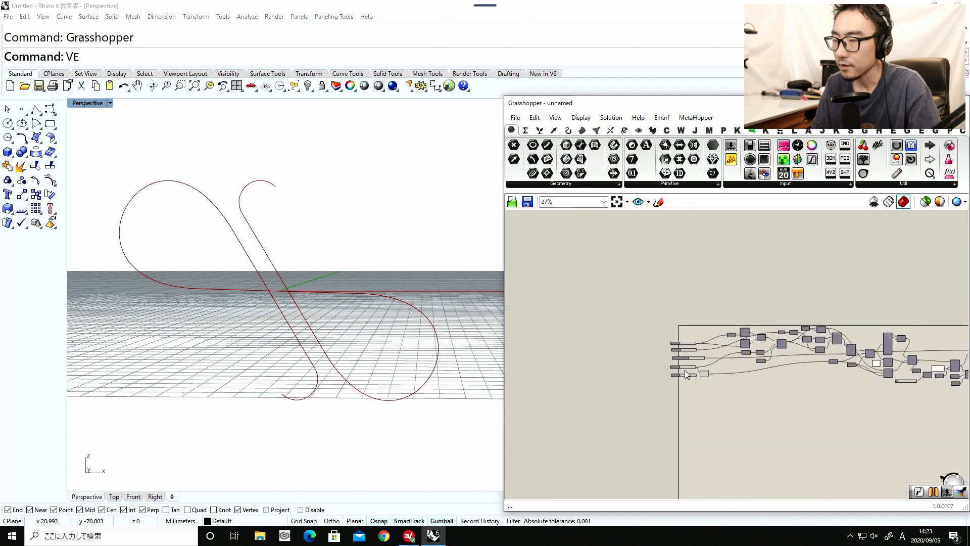
scroll(704, 378, up, 5)
drag(699, 368, 660, 413)
Add a Panel containing 1 and place it just above the B slider.
double_click(671, 370)
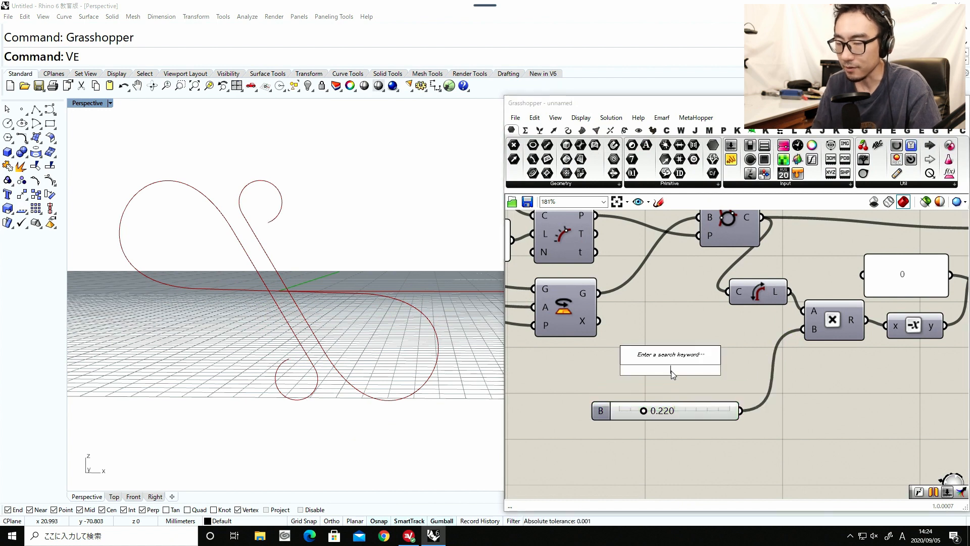
text(o)
key(BackSpace)
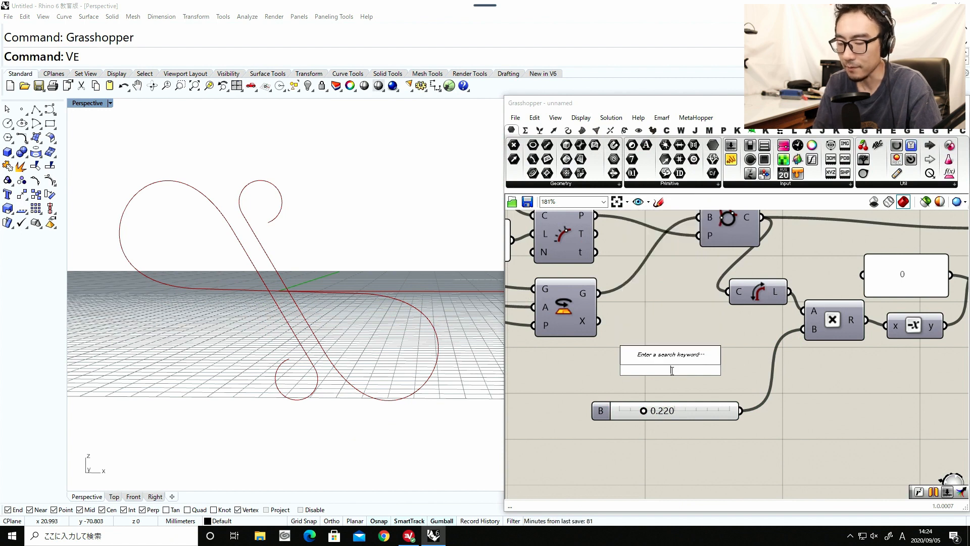
text(1)
key(BackSpace)
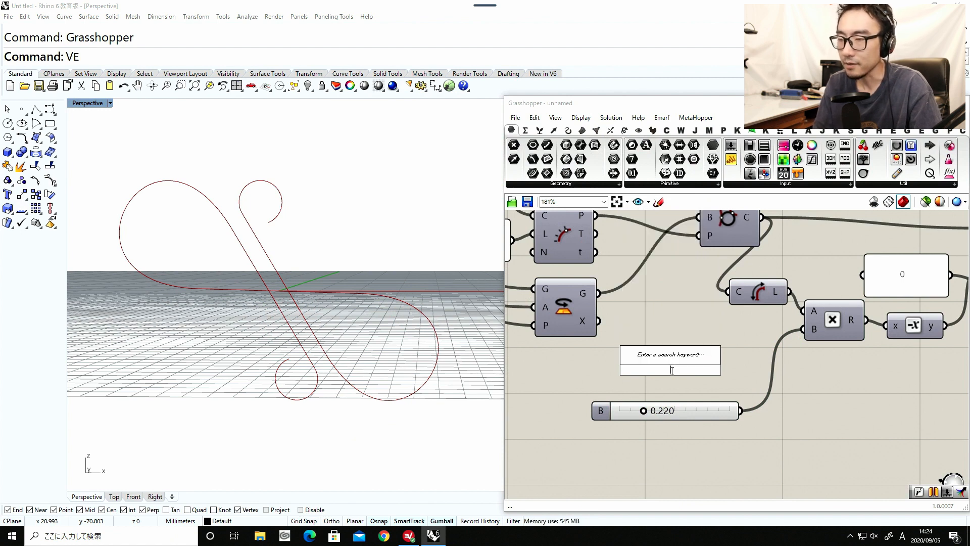
text(pnae)
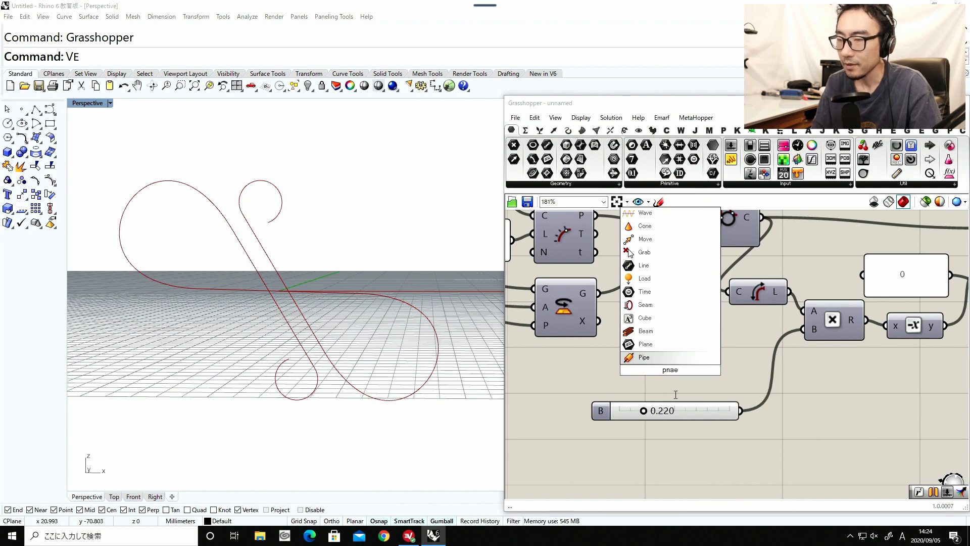
key(BackSpace)
key(BackSpace)
key(BackSpace)
key(BackSpace)
text(panle)
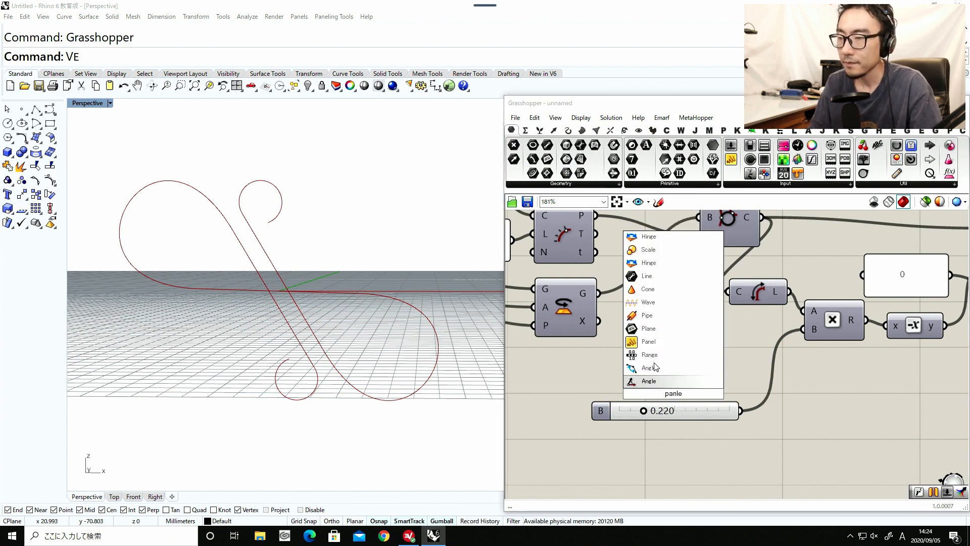
click(648, 341)
double_click(678, 376)
text(1)
click(763, 445)
drag(743, 437, 697, 387)
Add a Subtraction component between the 1 panel and the arc length Multiplication.
double_click(726, 369)
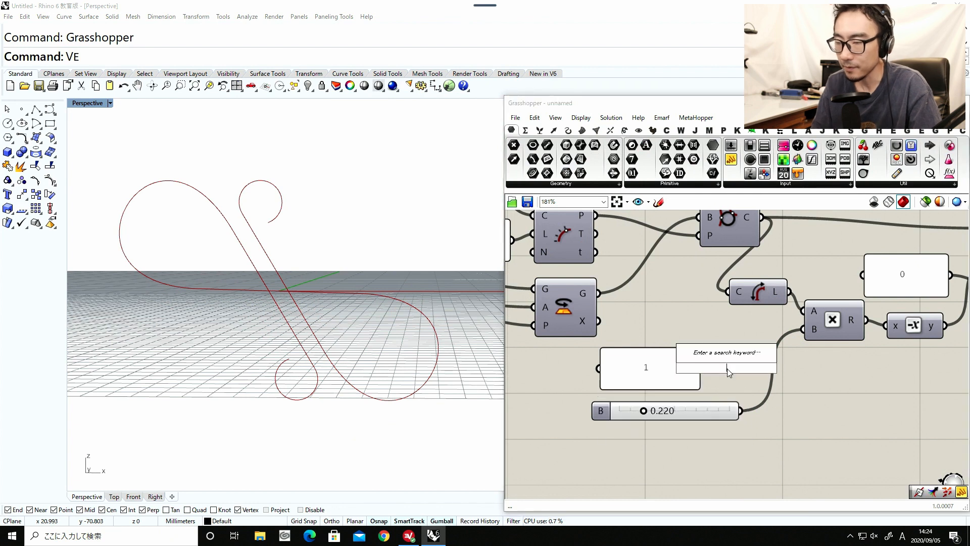
text(sub)
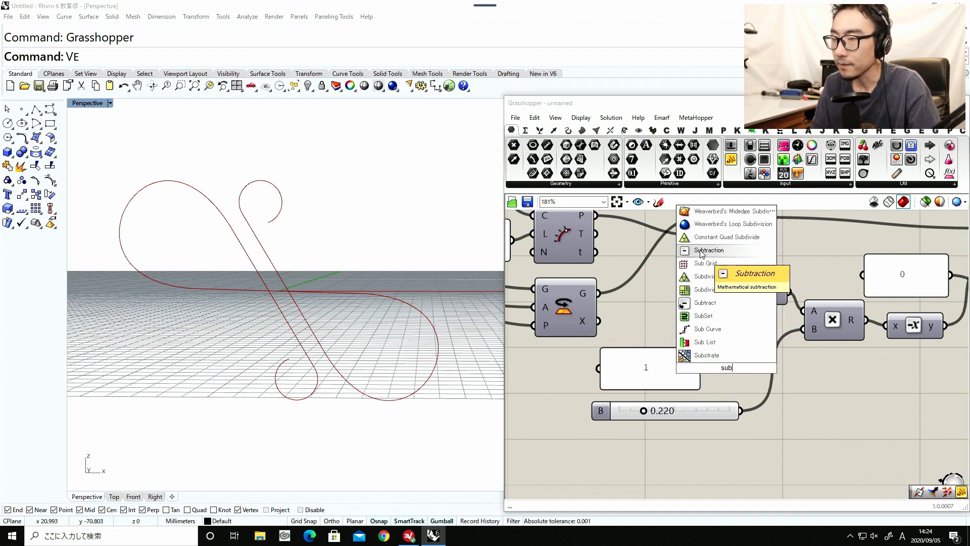
click(701, 250)
drag(735, 365, 765, 387)
Wire the 1 panel and B slider into Subtraction's A and B inputs, and its R output into Multiplication's B input.
drag(702, 369, 779, 381)
drag(718, 412, 719, 414)
drag(810, 368, 802, 329)
drag(713, 404, 657, 431)
Set the B slider to 0.495 and move it below the Obj Rotate slider.
drag(599, 435, 619, 434)
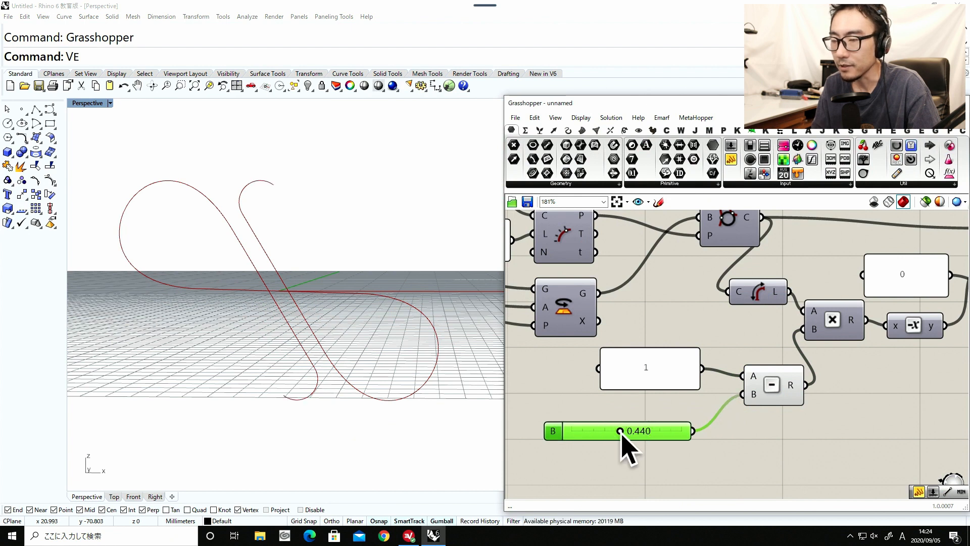
mouse_move(620, 432)
mouse_down()
mouse_move(681, 432)
mouse_move(564, 431)
mouse_move(632, 433)
mouse_up()
scroll(632, 433, down, 6)
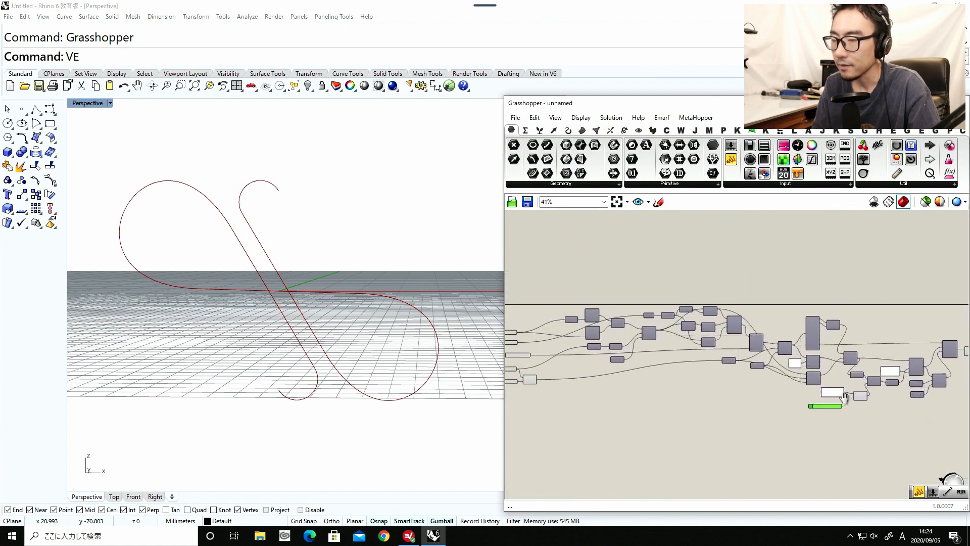
scroll(668, 399, up, 5)
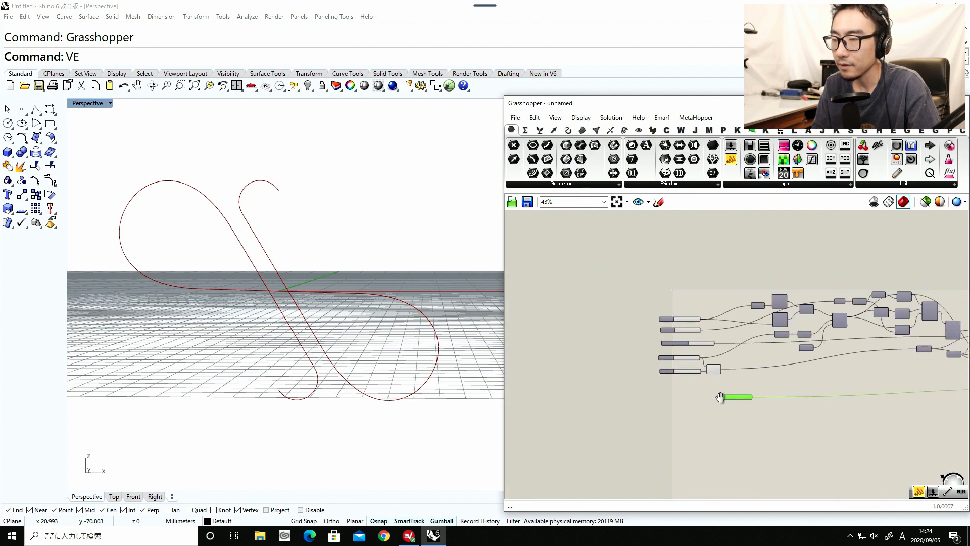
drag(659, 385, 586, 362)
scroll(581, 364, up, 3)
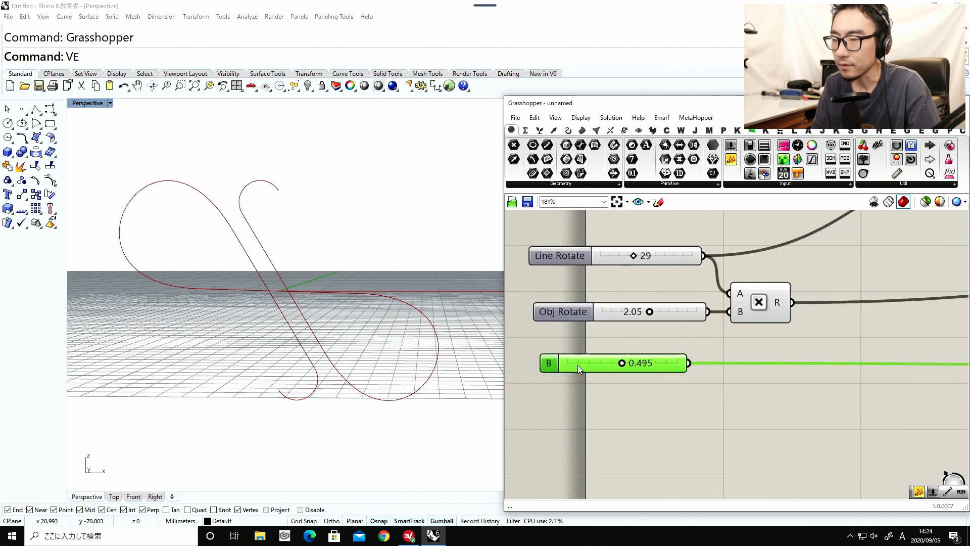
Rename the B slider to End Arc Length.
right_click(567, 366)
text(End)
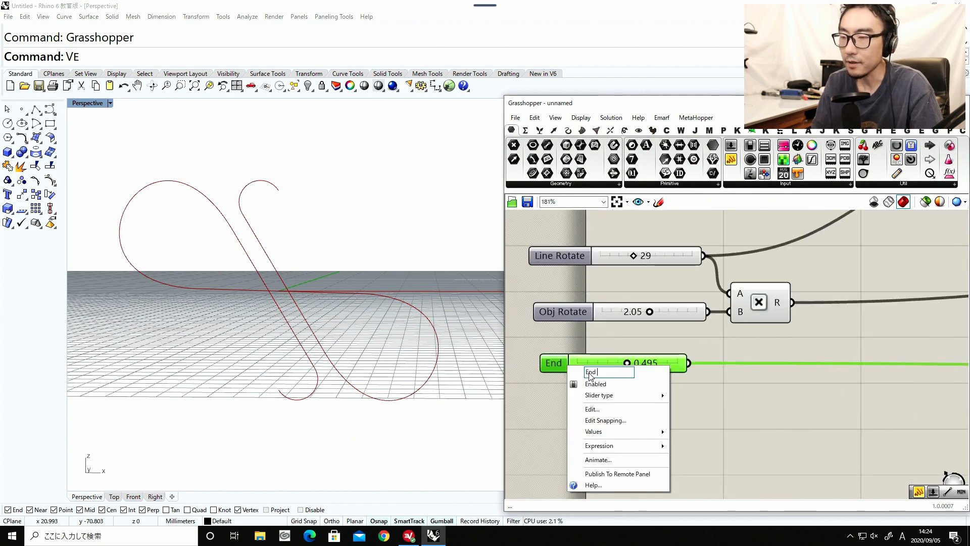
text( Arc Length)
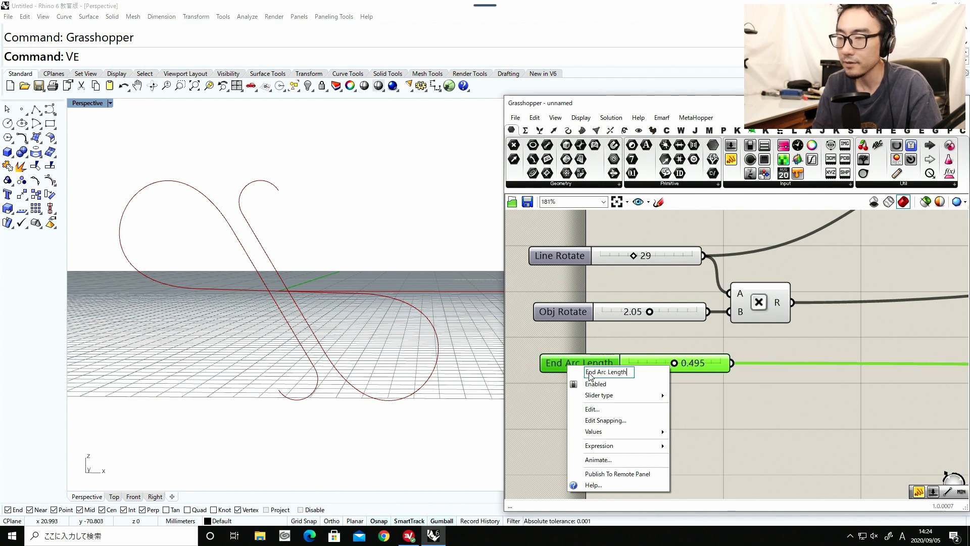
key(Return)
Set the Line Rotate slider to 25 and the Obj Rotate slider to 1.65.
drag(650, 311, 593, 312)
mouse_move(633, 256)
mouse_down()
mouse_move(606, 258)
mouse_move(619, 256)
mouse_up()
drag(603, 313, 608, 310)
scroll(323, 304, down, 5)
right_drag(328, 312, 325, 344)
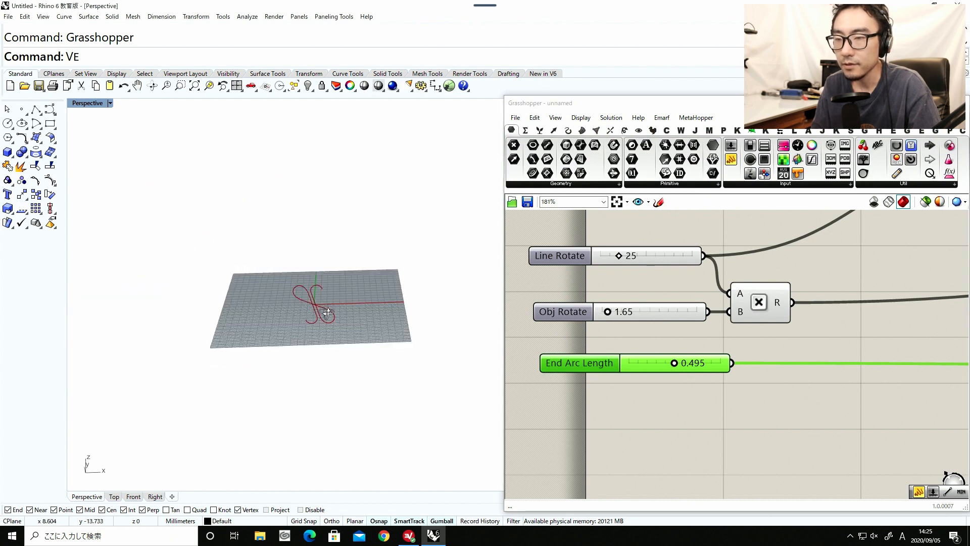
scroll(327, 313, up, 7)
Turn off the preview of the Subtraction component.
scroll(601, 323, down, 8)
right_drag(723, 337, 661, 355)
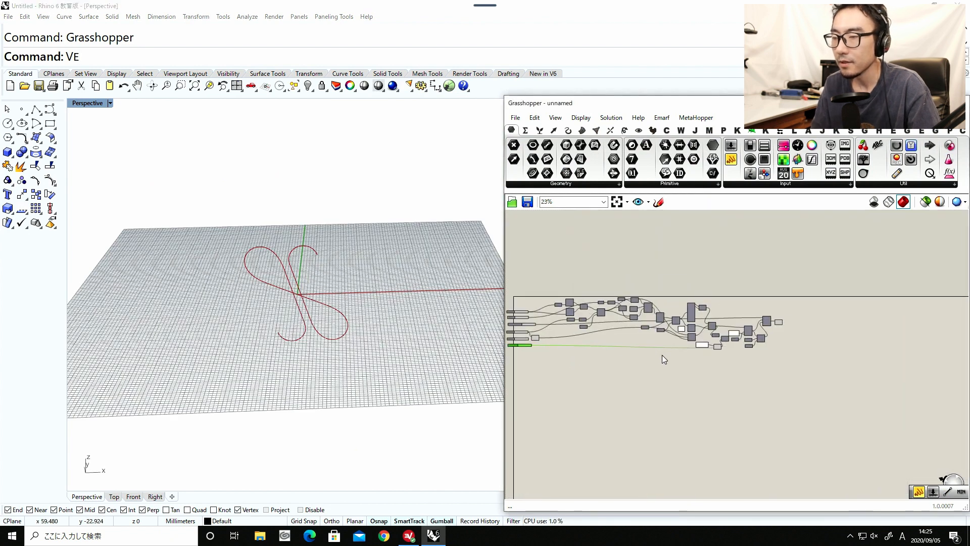
scroll(726, 356, up, 2)
drag(726, 357, 693, 310)
middle_click(724, 384)
click(757, 356)
click(796, 363)
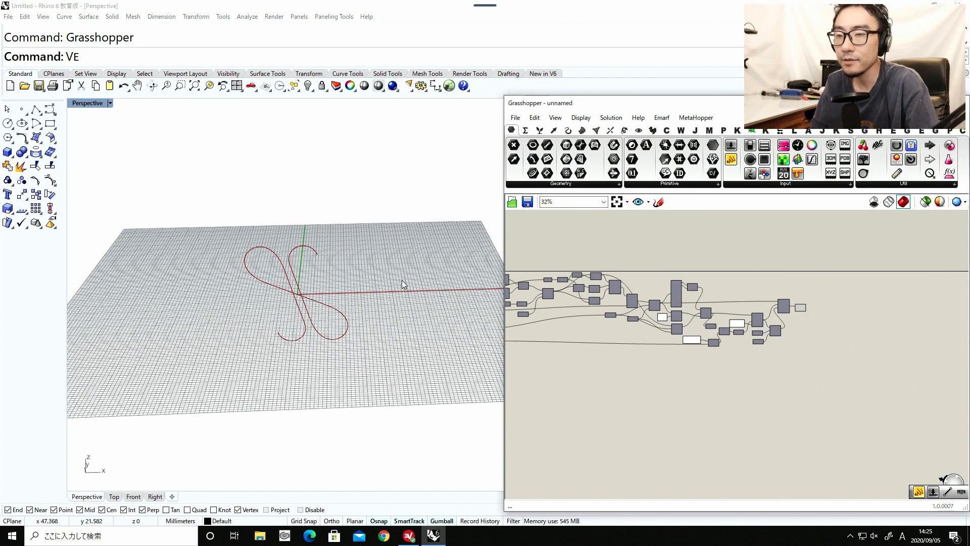
scroll(327, 287, up, 3)
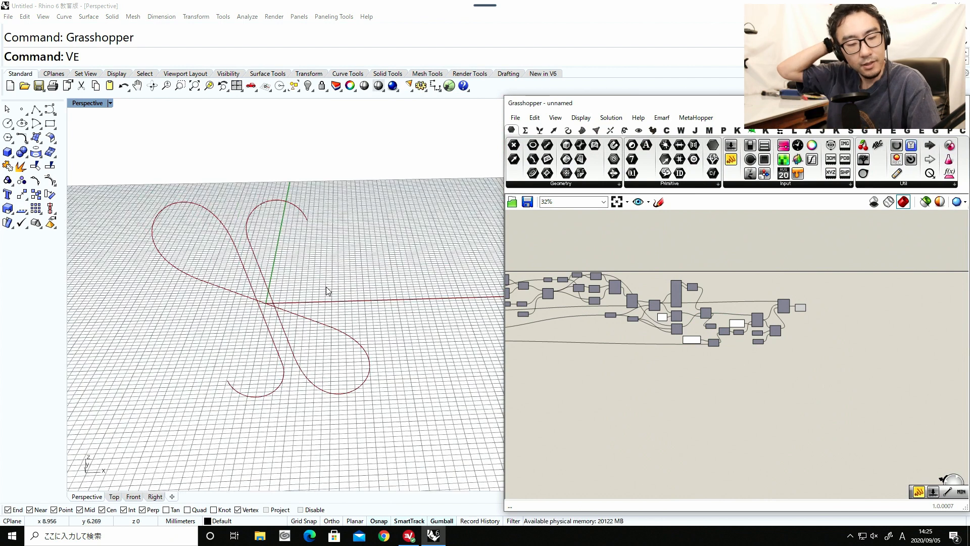
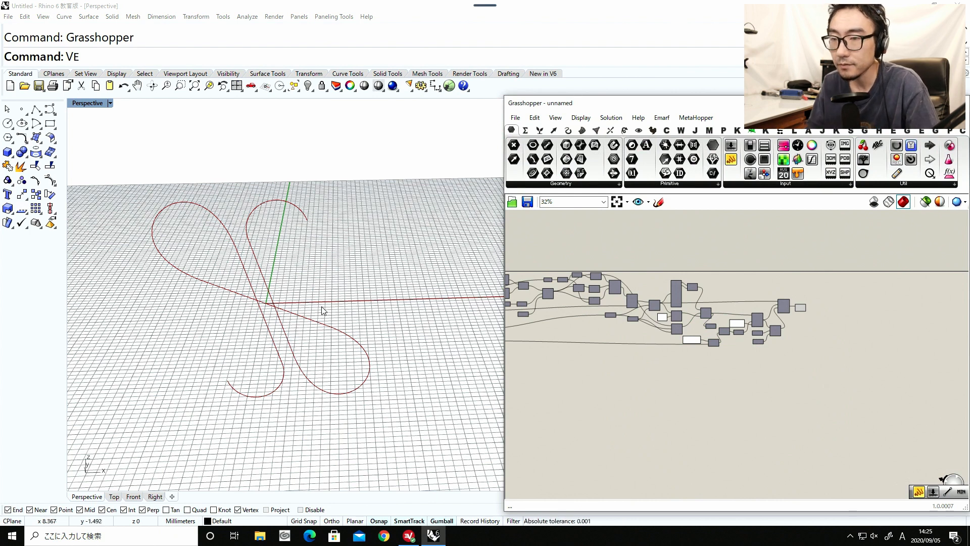
Examine the joined curve and select the Join Curves component that produces it at the end of the definition.
right_drag(340, 326, 244, 349)
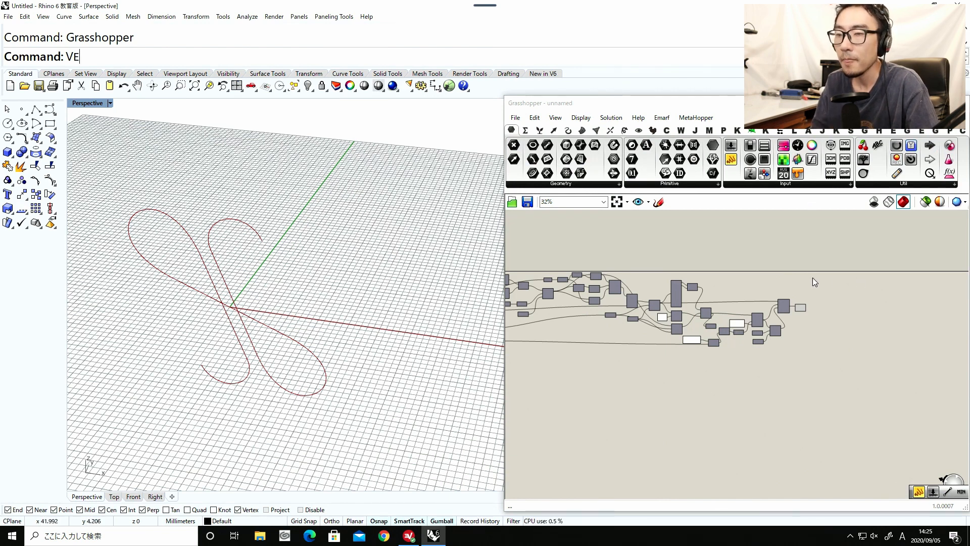
scroll(340, 292, up, 3)
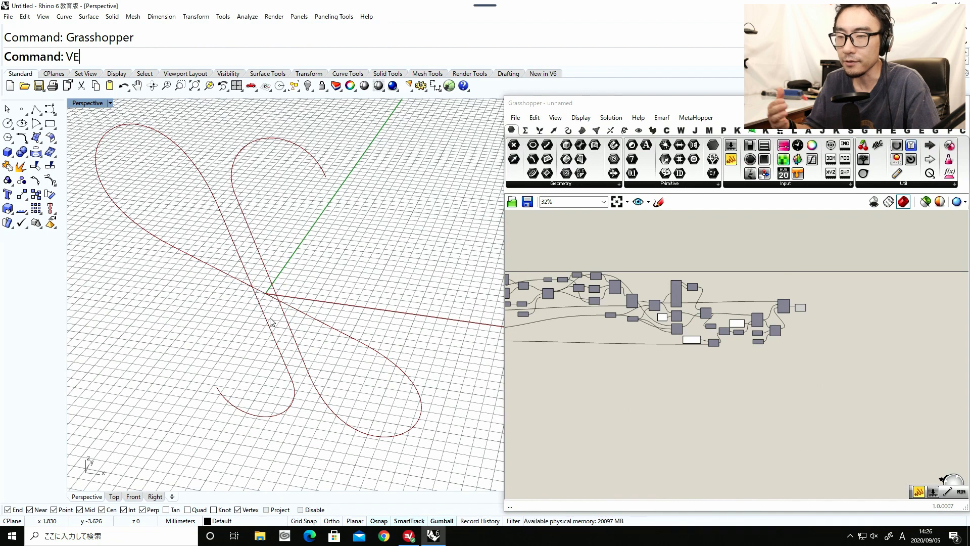
click(698, 362)
scroll(692, 363, up, 5)
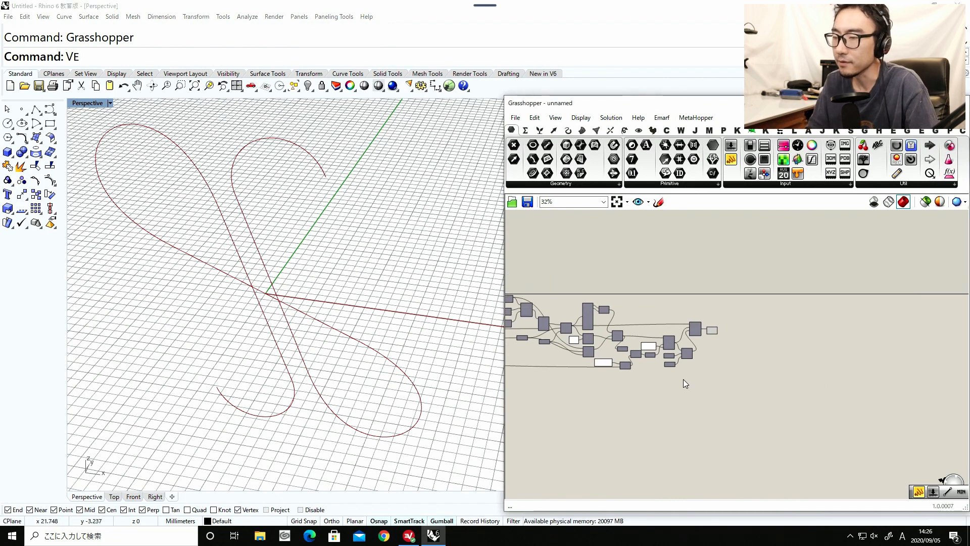
click(705, 319)
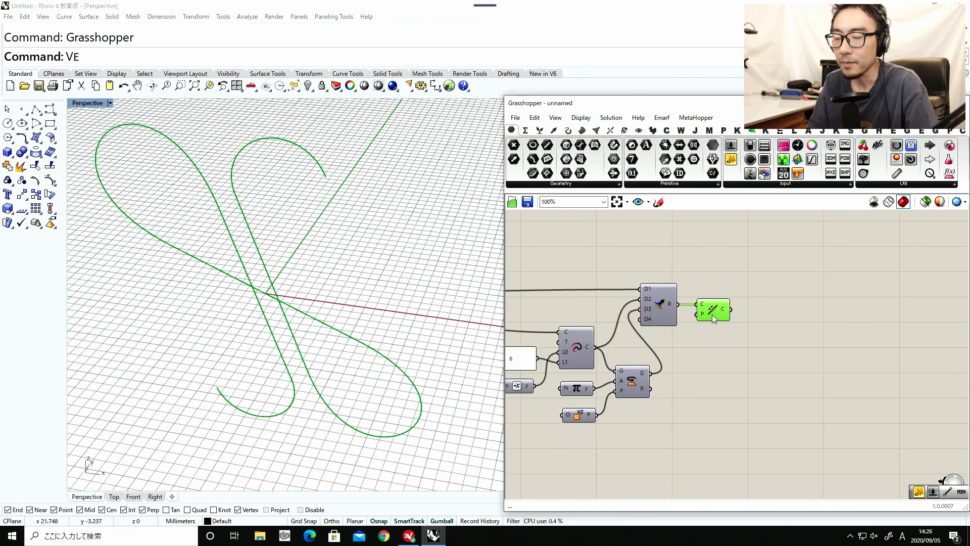
right_drag(712, 319, 662, 340)
drag(660, 336, 661, 336)
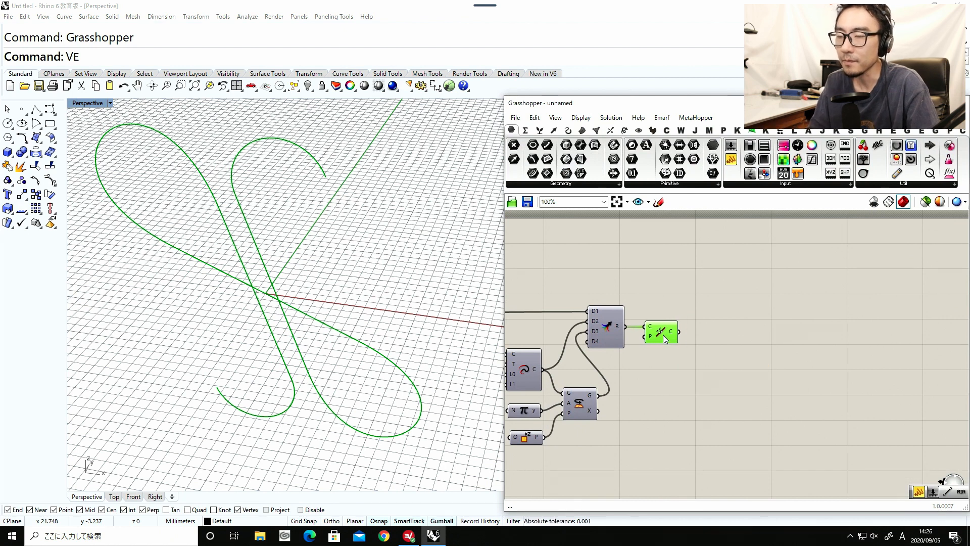
drag(663, 340, 663, 341)
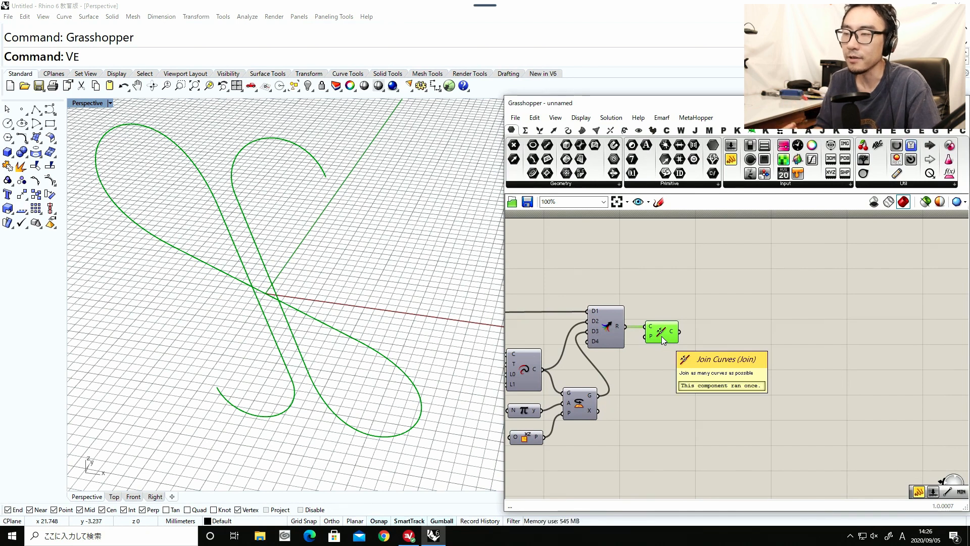
Add a Divide Curve component after Join Curves and connect the joined curve to its curve input.
double_click(744, 328)
text(divide)
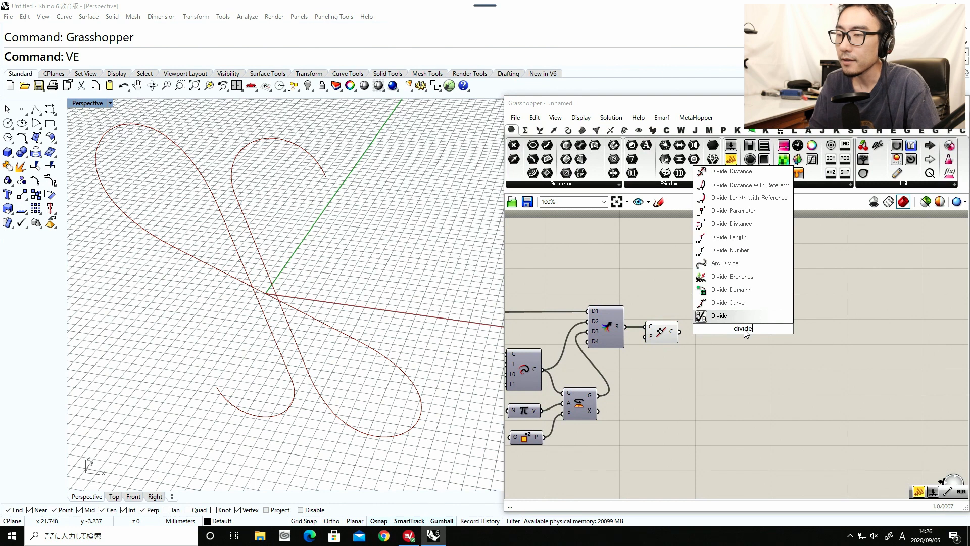
click(716, 303)
scroll(705, 326, up, 1)
drag(675, 332, 763, 323)
right_drag(725, 331, 662, 344)
drag(697, 338, 707, 347)
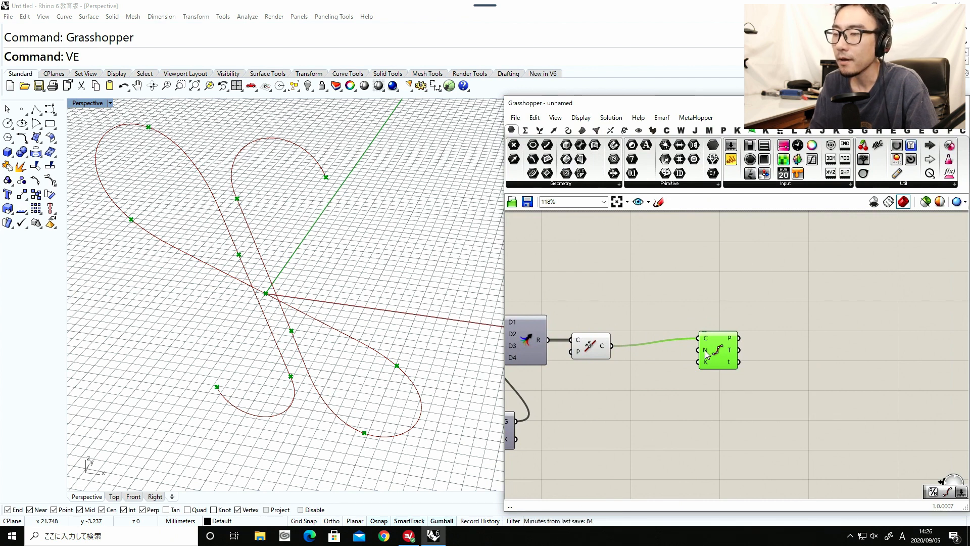
Add a number slider with the value 100 and connect it to the count input of Divide Curve.
scroll(706, 353, up, 2)
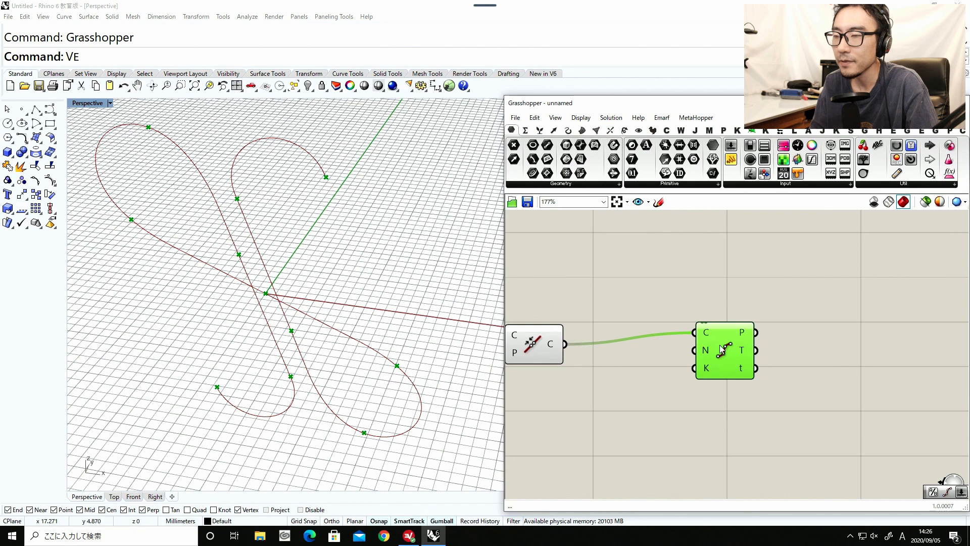
double_click(622, 386)
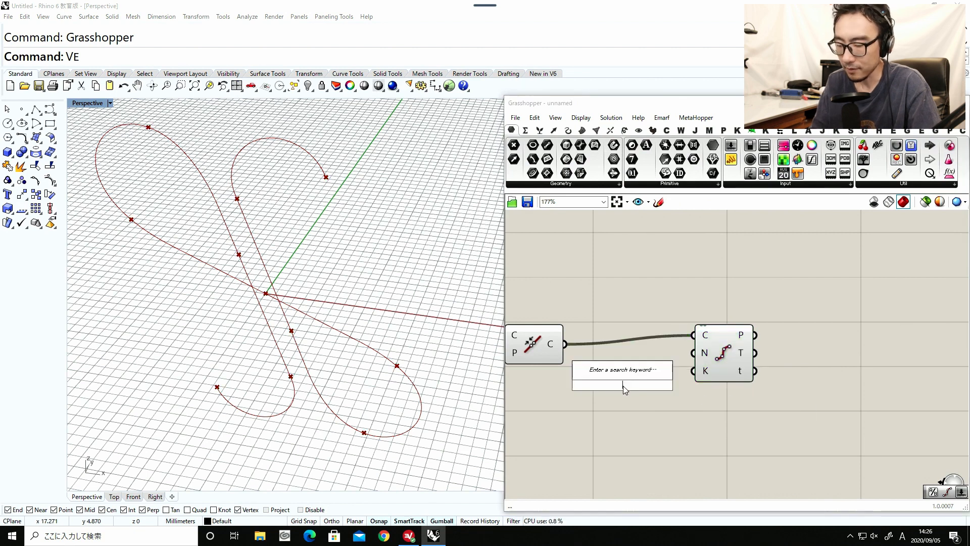
text(100)
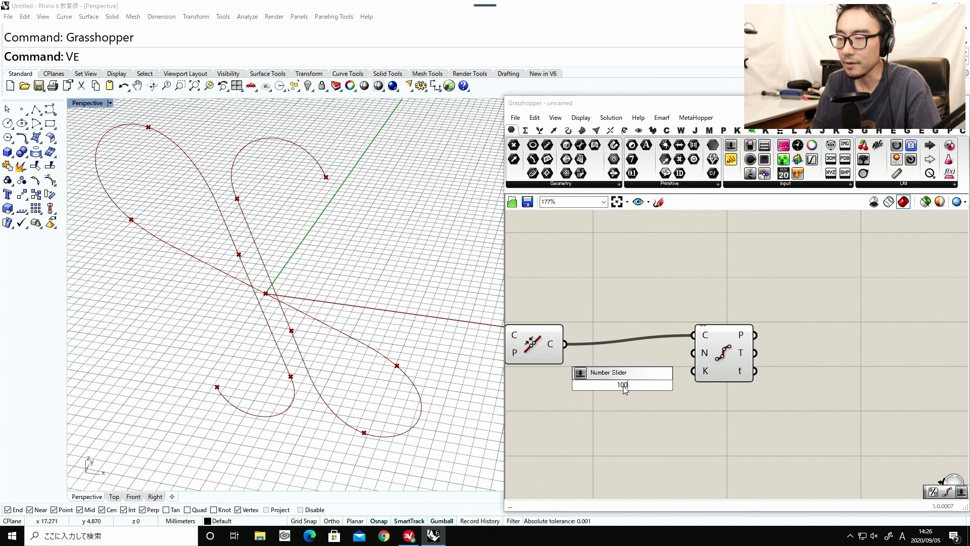
key(Return)
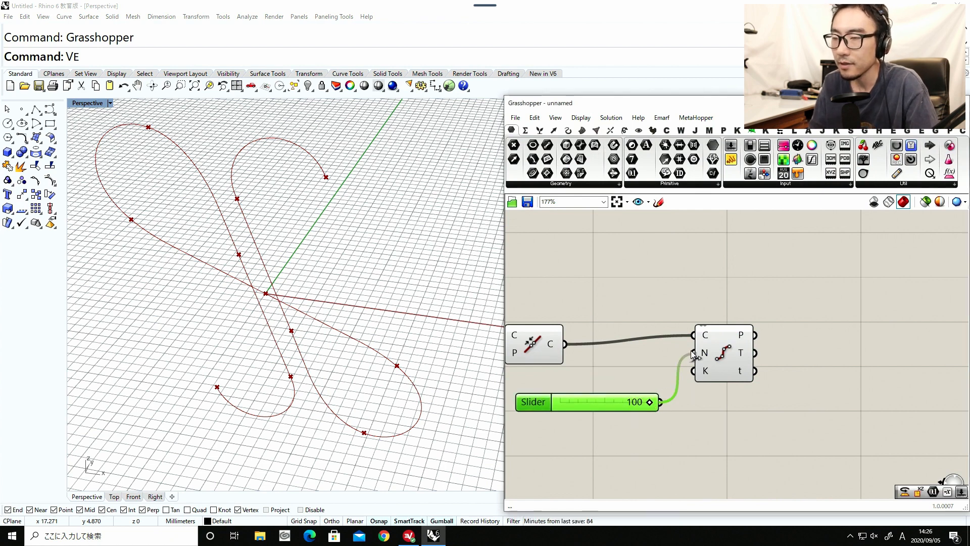
drag(692, 354, 694, 353)
click(711, 357)
right_drag(328, 390, 310, 363)
mouse_move(556, 406)
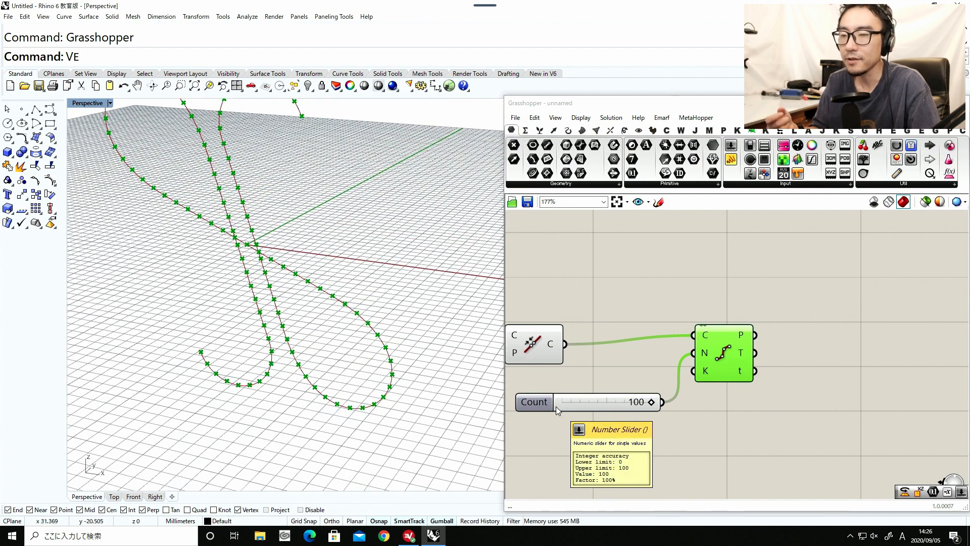
Tidy the layout by moving the Count slider below the curve wire and aligning Divide Curve with Join Curves.
drag(571, 399, 613, 394)
drag(692, 365, 692, 373)
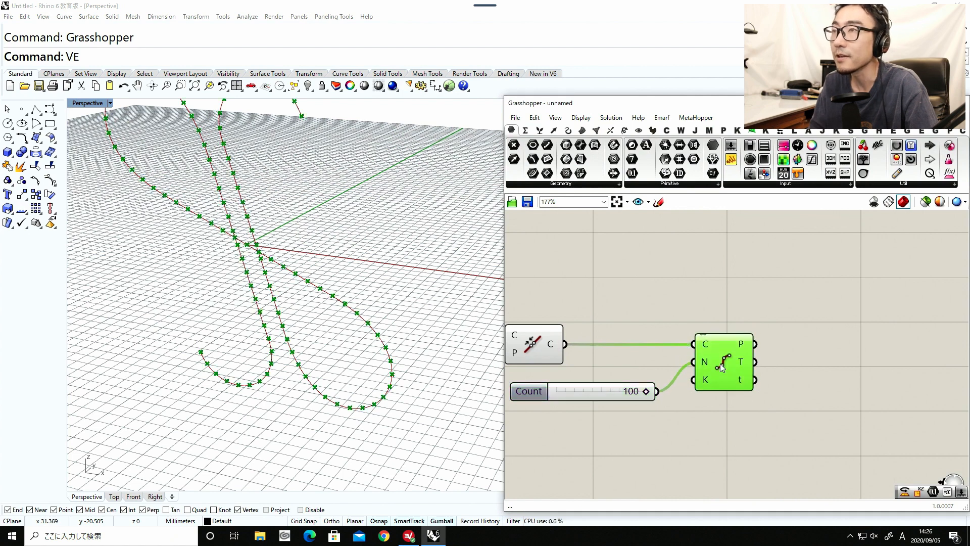
right_drag(682, 402, 691, 371)
mouse_move(314, 287)
right_down()
mouse_move(318, 336)
mouse_move(311, 304)
right_up()
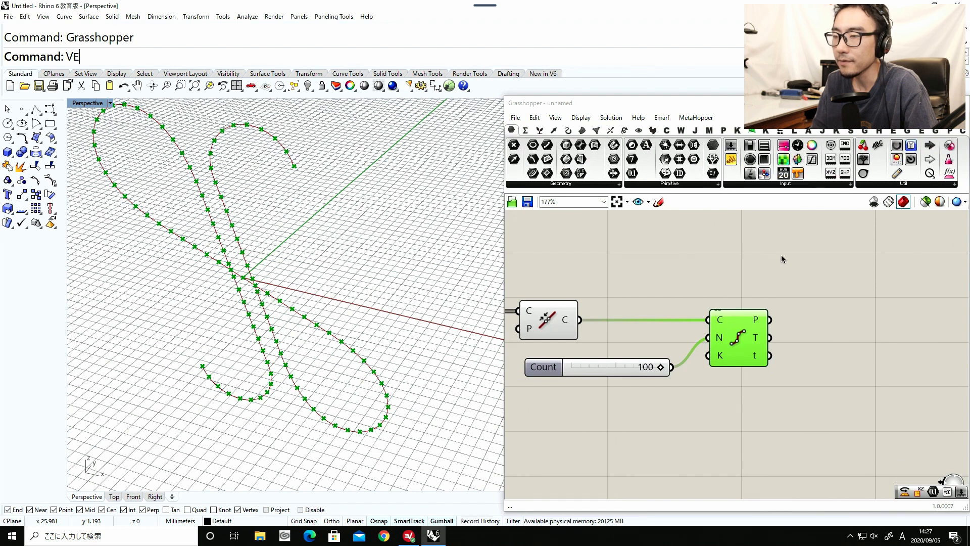
Place a panel beside Divide Curve, connect the division parameters output to it and enlarge it.
drag(733, 166, 898, 308)
drag(770, 356, 825, 308)
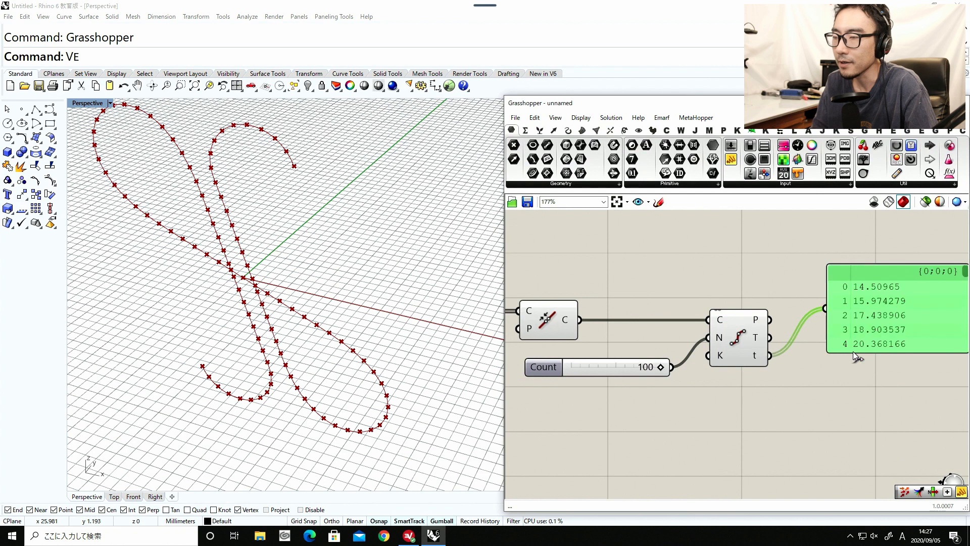
right_drag(850, 349, 736, 354)
drag(787, 359, 790, 417)
mouse_move(851, 280)
mouse_down()
mouse_move(849, 406)
mouse_move(840, 277)
mouse_up()
right_drag(682, 312, 817, 300)
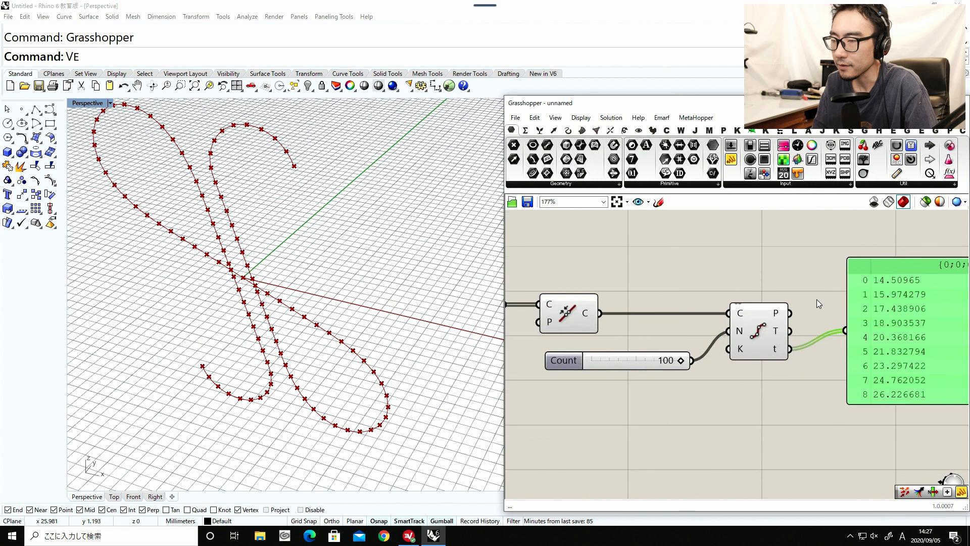
Reparameterize the curve output of Join Curves and delete the panel attached to Divide Curve.
right_click(595, 318)
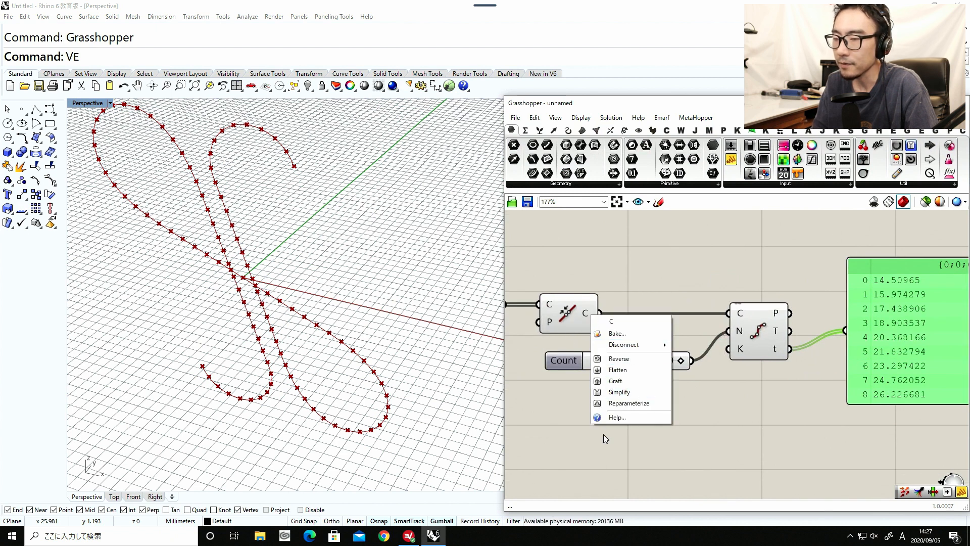
click(617, 404)
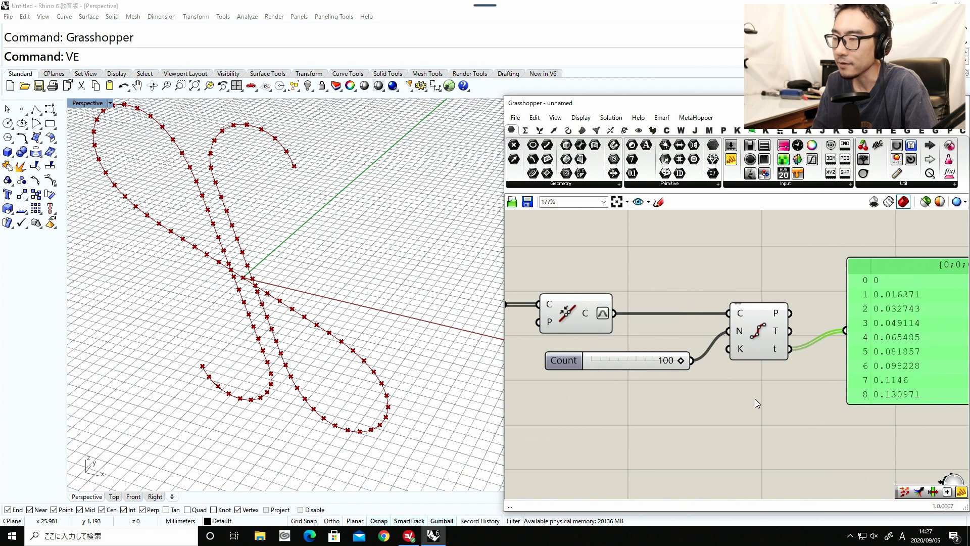
right_drag(727, 404, 584, 415)
drag(842, 277, 843, 406)
key(Delete)
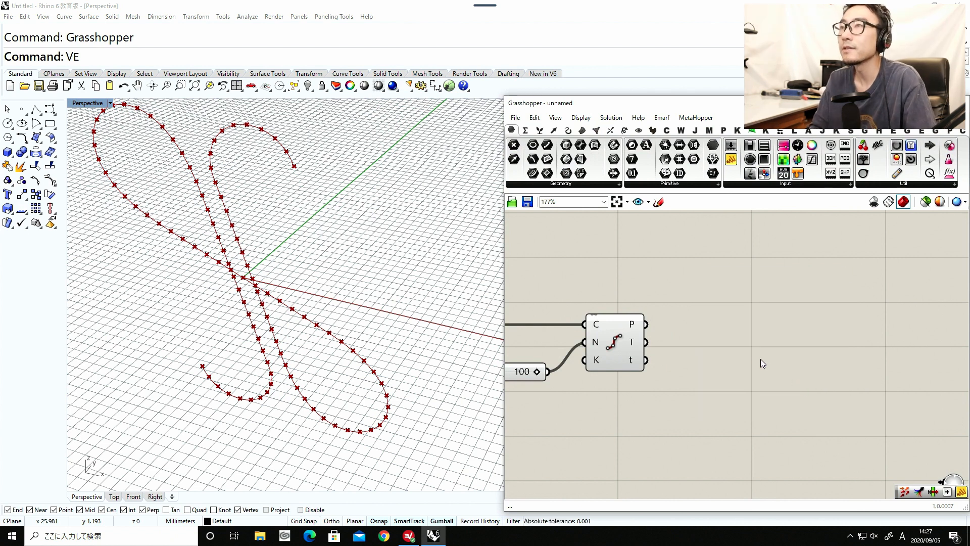
double_click(753, 310)
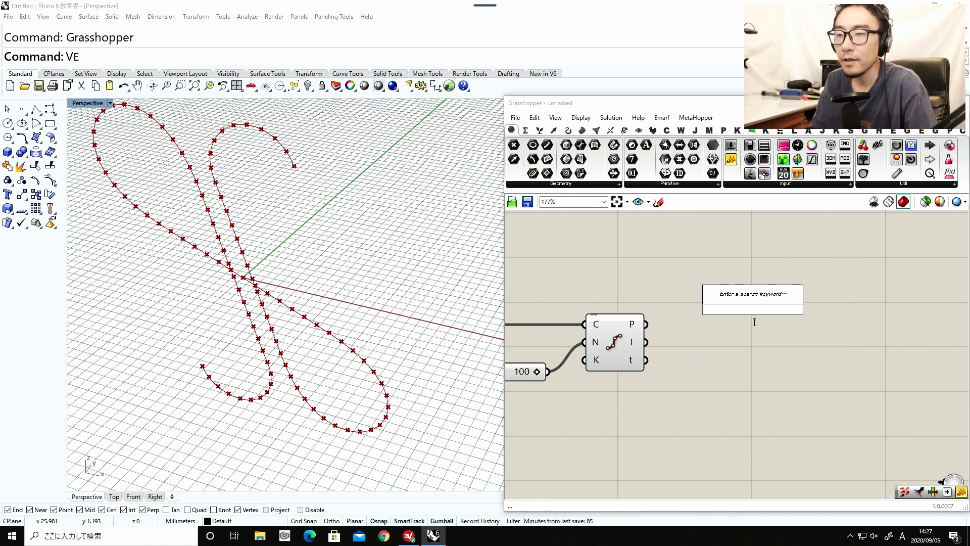
click(752, 353)
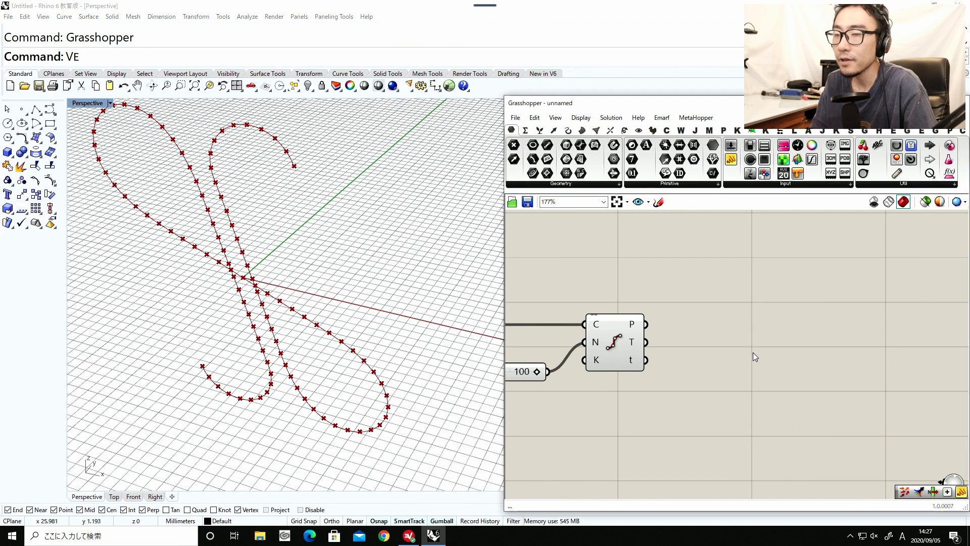
scroll(238, 312, down, 4)
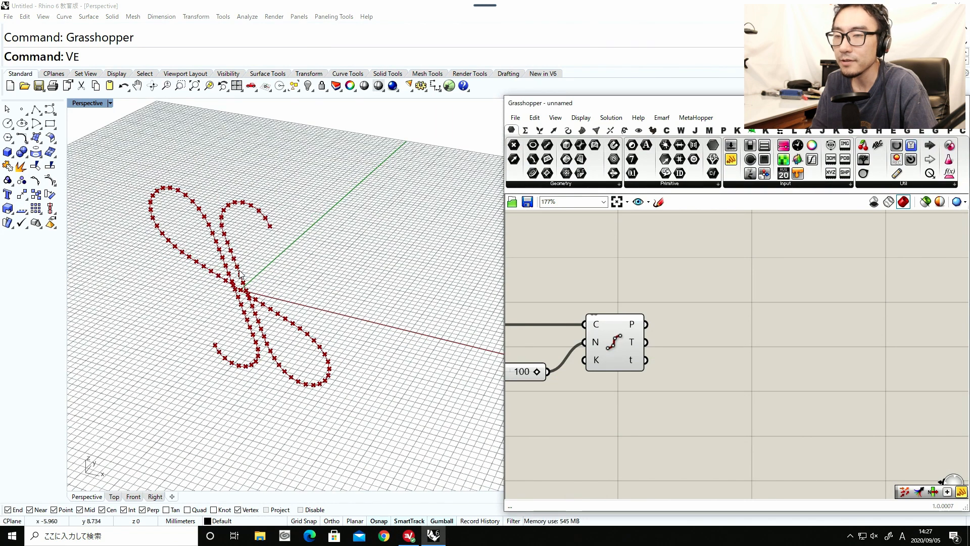
shift+right_drag(220, 247, 220, 296)
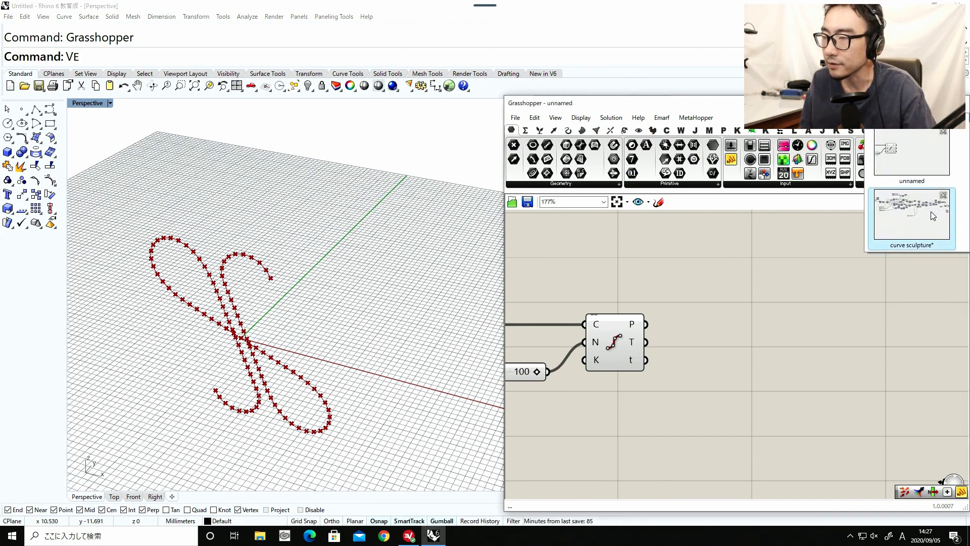
Switch to the curve sculpture definition, examine its ribbon model from several angles, and return to the unnamed definition.
click(932, 216)
mouse_move(234, 309)
right_down()
mouse_move(225, 335)
mouse_move(188, 284)
mouse_move(225, 280)
mouse_move(258, 349)
right_up()
right_click(192, 317)
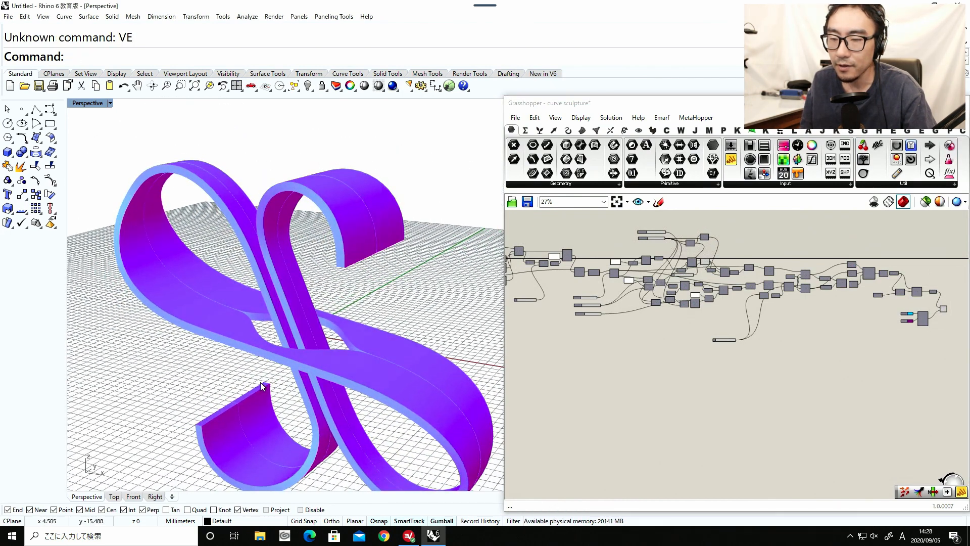
right_drag(263, 387, 286, 388)
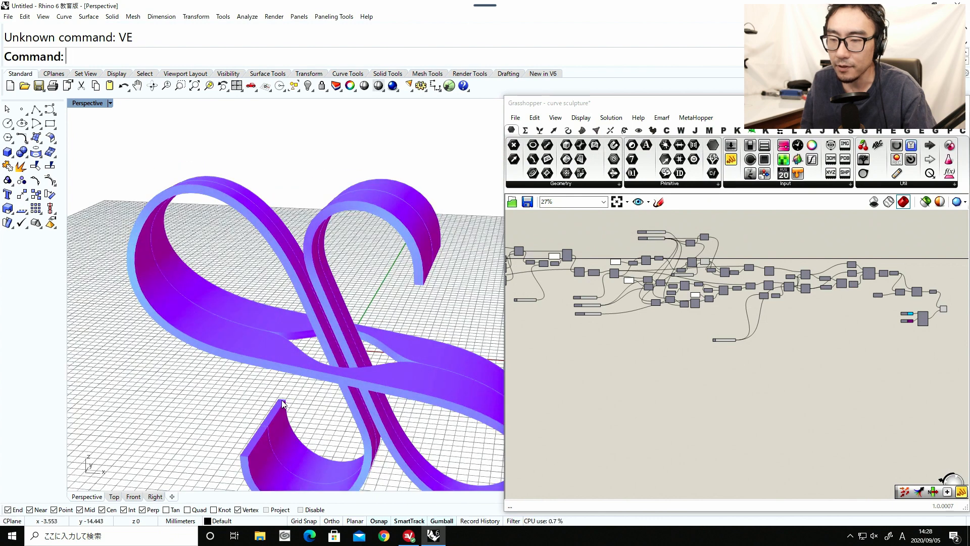
mouse_move(319, 448)
right_down()
mouse_move(296, 407)
mouse_move(199, 411)
mouse_move(335, 394)
right_up()
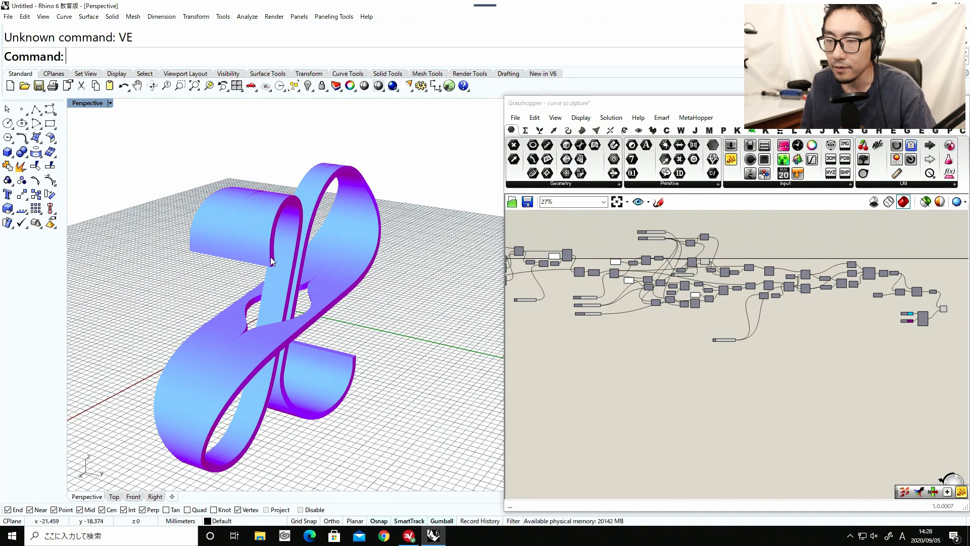
mouse_move(274, 263)
right_down()
mouse_move(342, 253)
mouse_move(390, 223)
mouse_move(427, 247)
mouse_move(403, 275)
mouse_move(360, 234)
mouse_move(340, 251)
right_up()
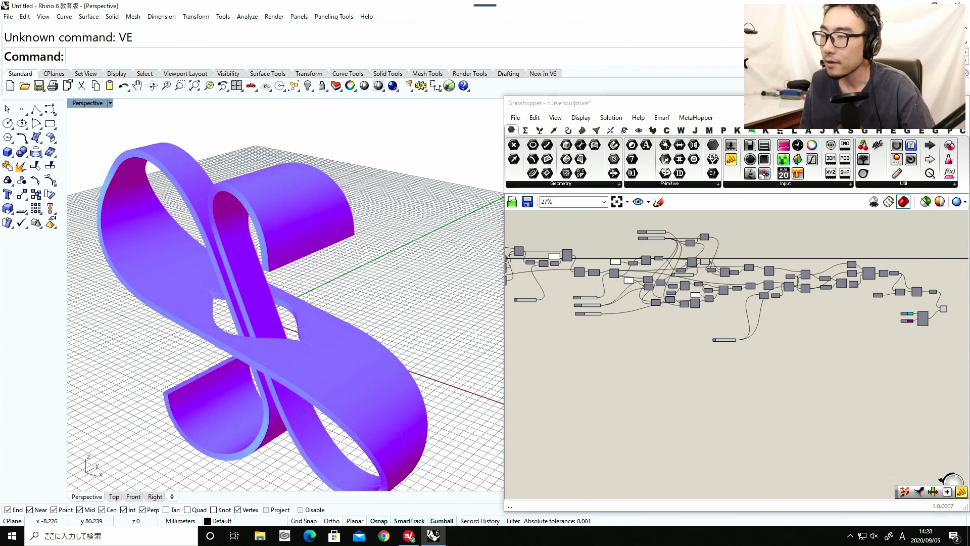
click(941, 118)
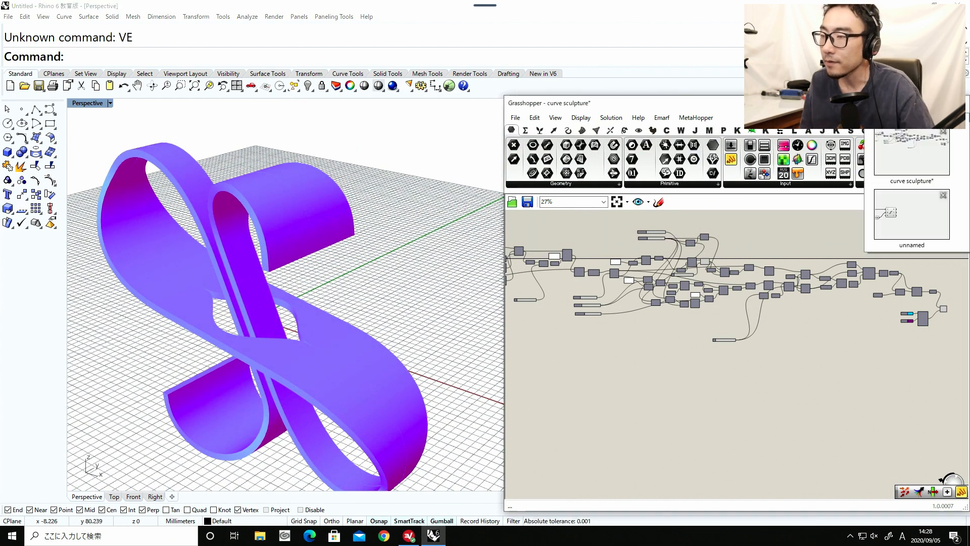
click(929, 223)
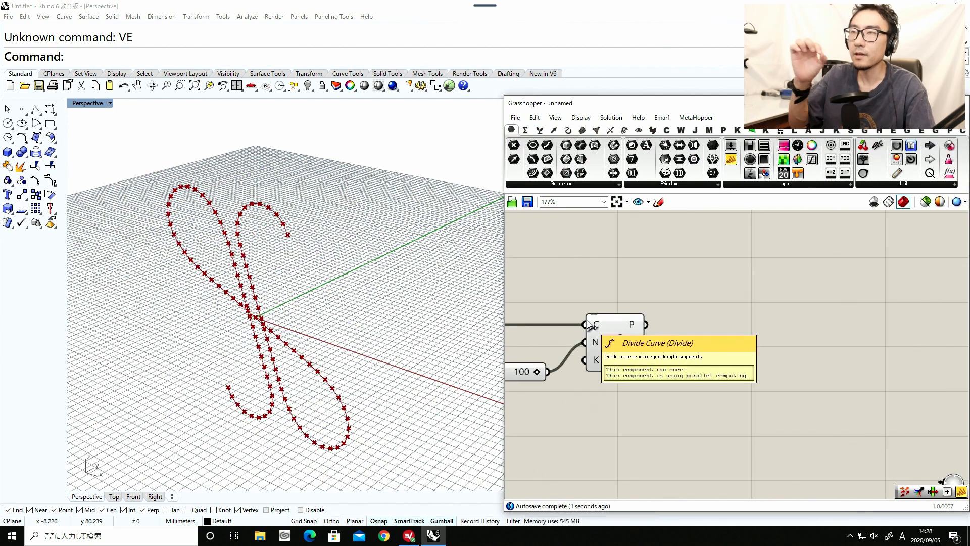
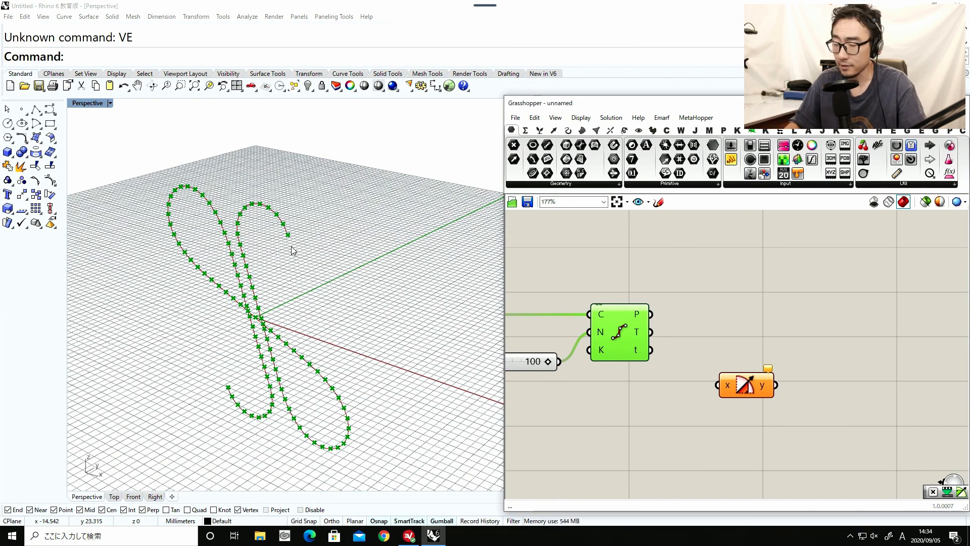
Add a Multiplication component, connect Divide Curve's parameter output to its A input and move it up above Divide Curve.
click(689, 338)
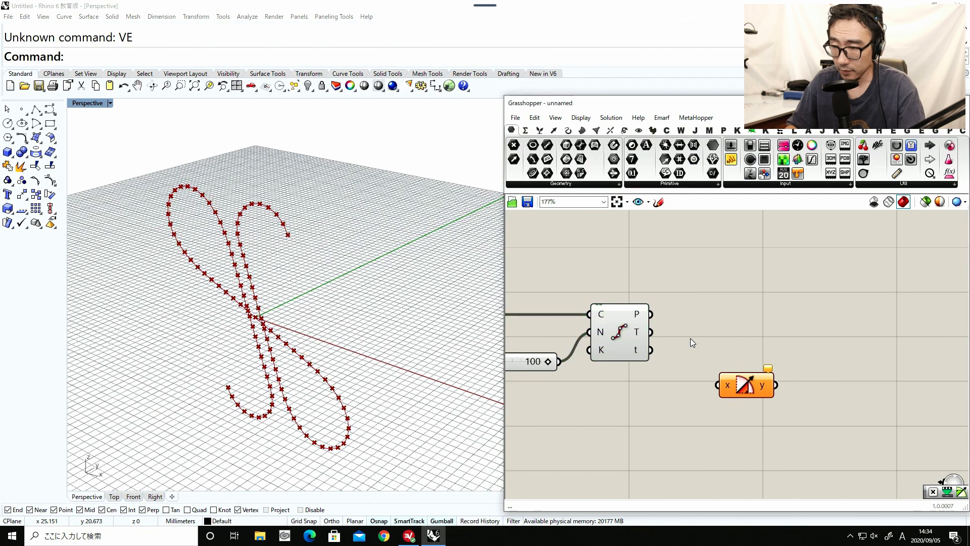
double_click(728, 338)
text(mult)
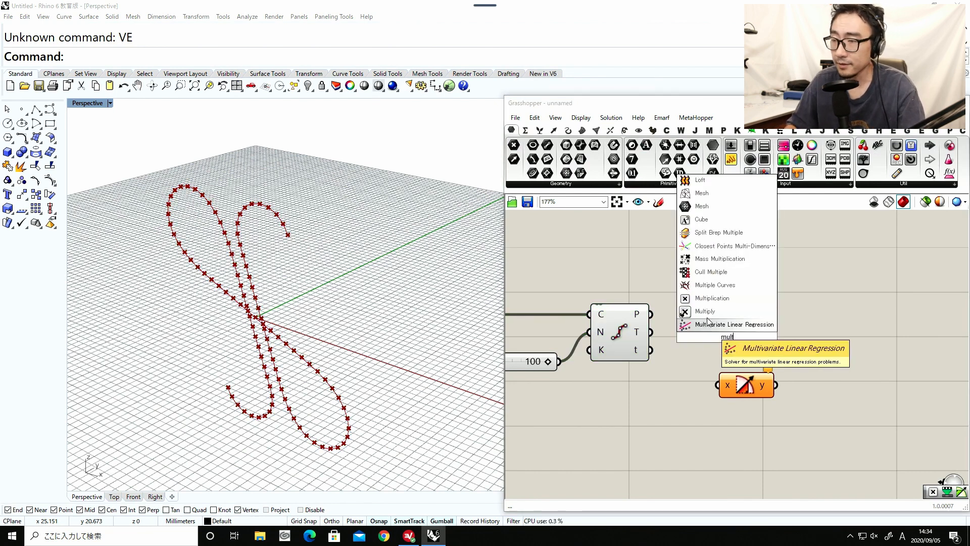
click(700, 319)
drag(651, 350, 699, 328)
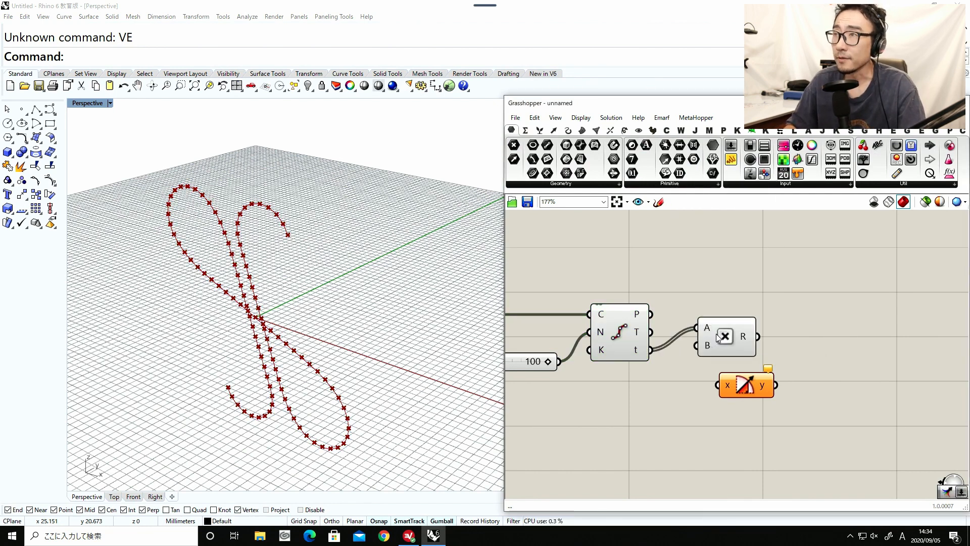
right_drag(718, 337, 710, 378)
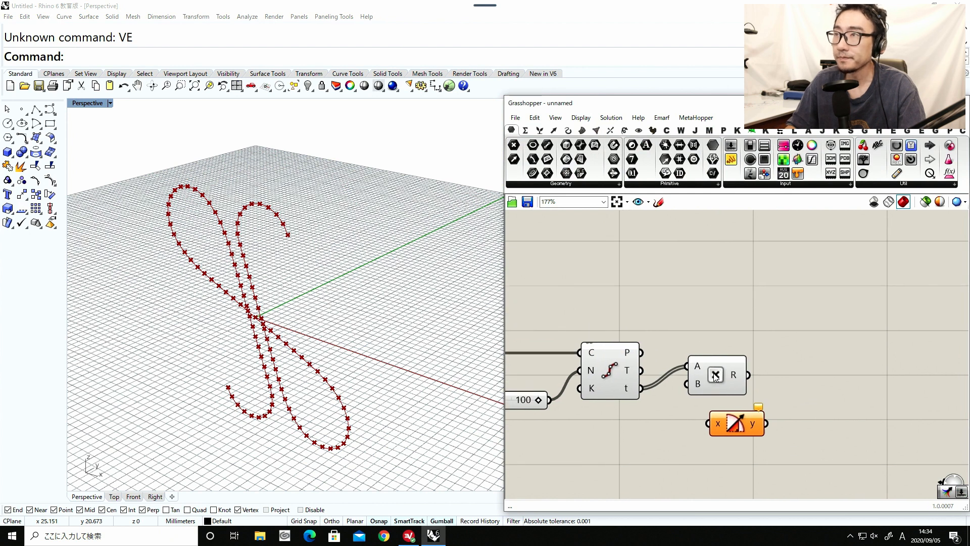
drag(712, 375, 728, 281)
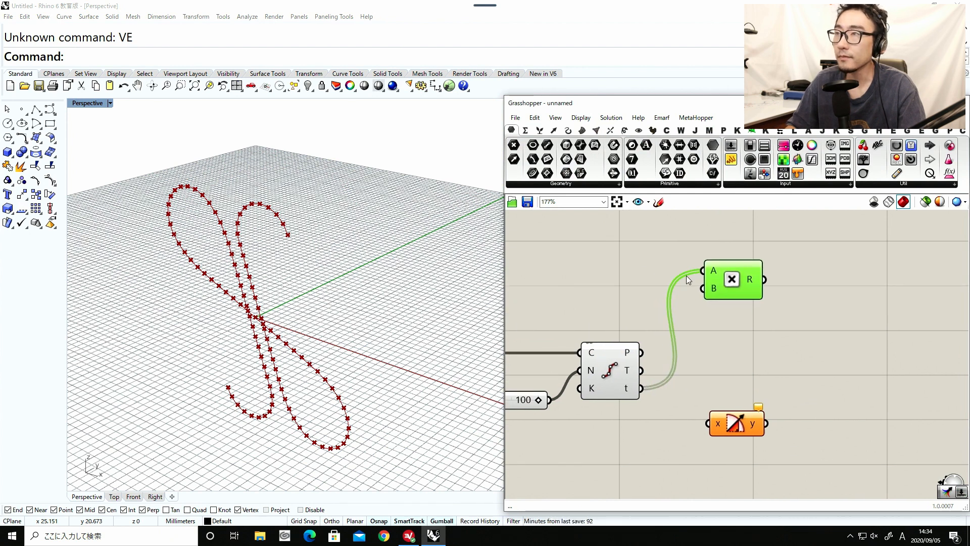
Add a Pi component beside Multiplication and connect its output to Multiplication's B input.
double_click(638, 262)
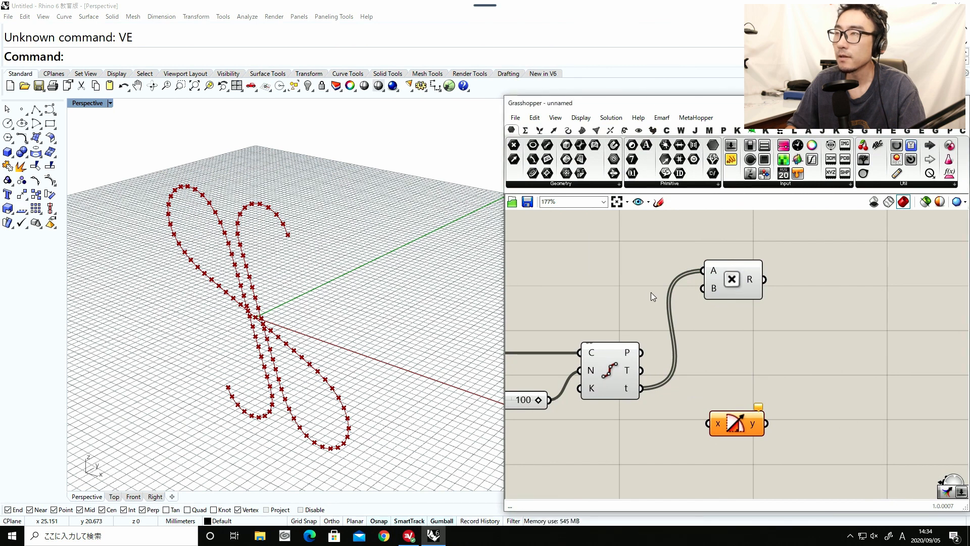
double_click(635, 278)
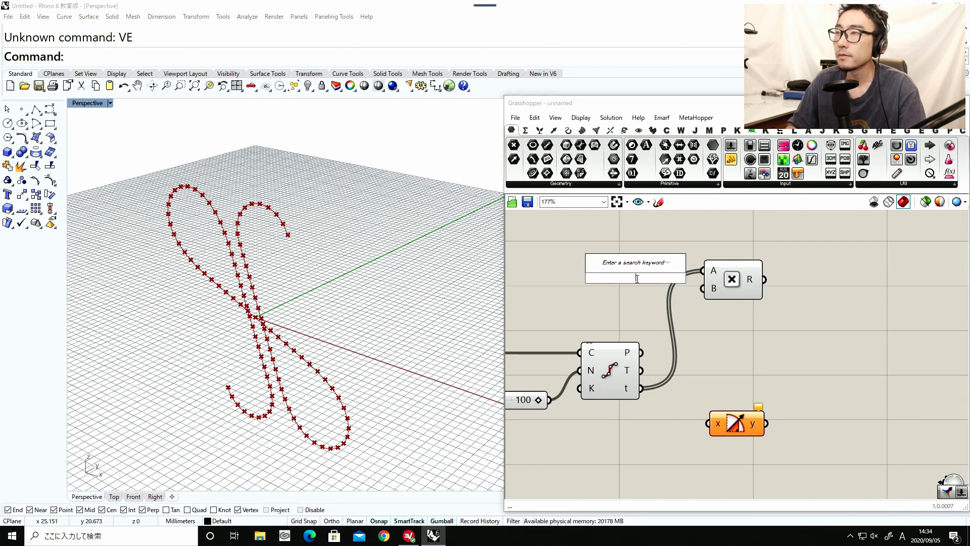
text(pi)
key(Return)
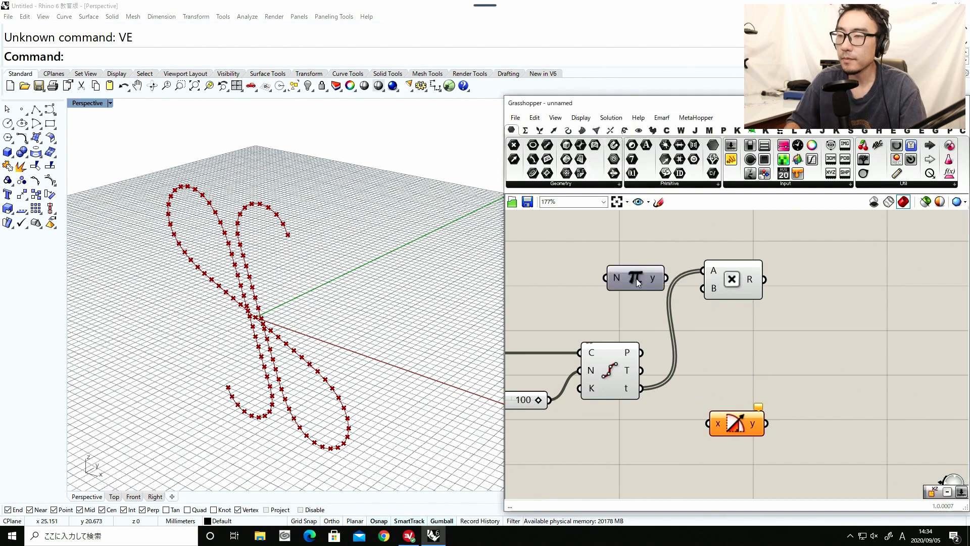
drag(635, 277, 686, 290)
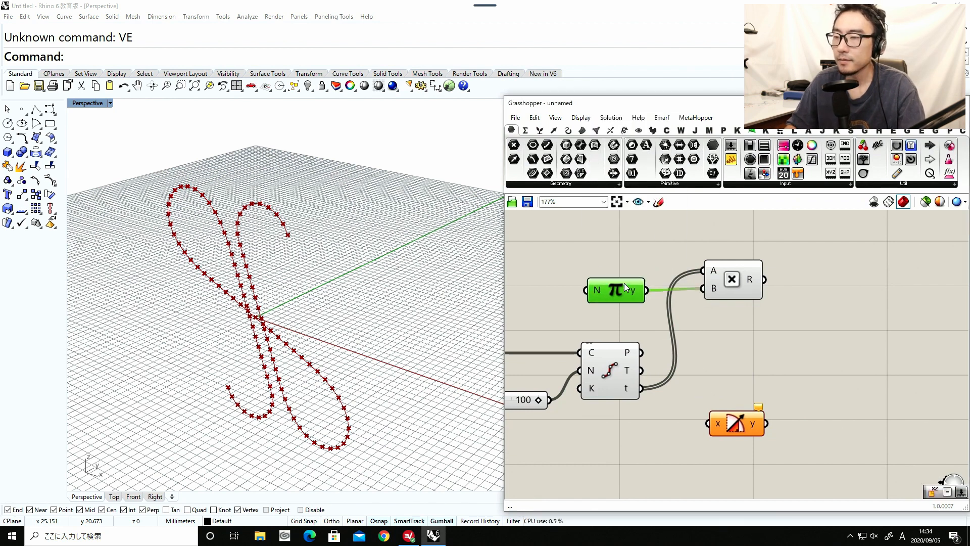
drag(623, 283, 628, 282)
Add a panel containing 4, connect it to the Pi component's N input and arrange the components in a row.
double_click(570, 246)
text(panel)
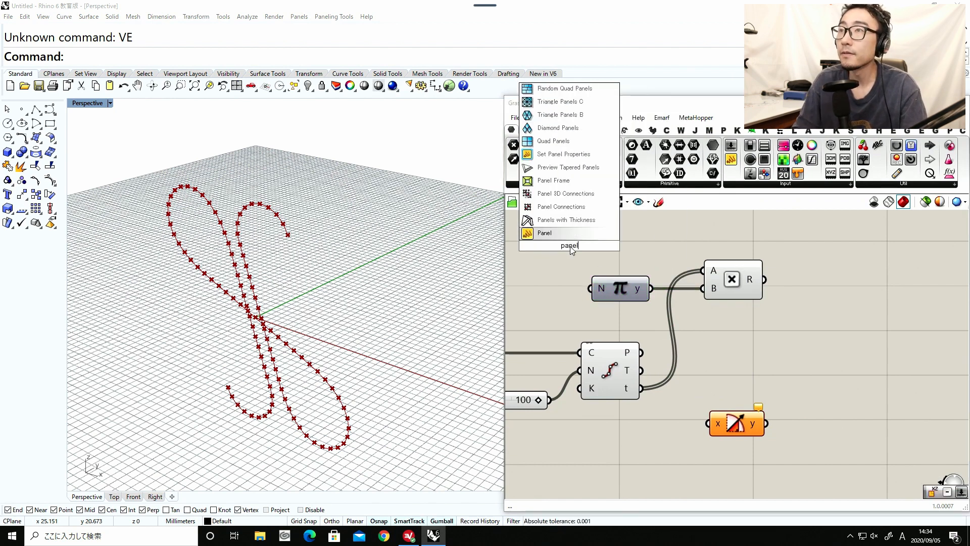
key(Return)
double_click(574, 250)
text(4)
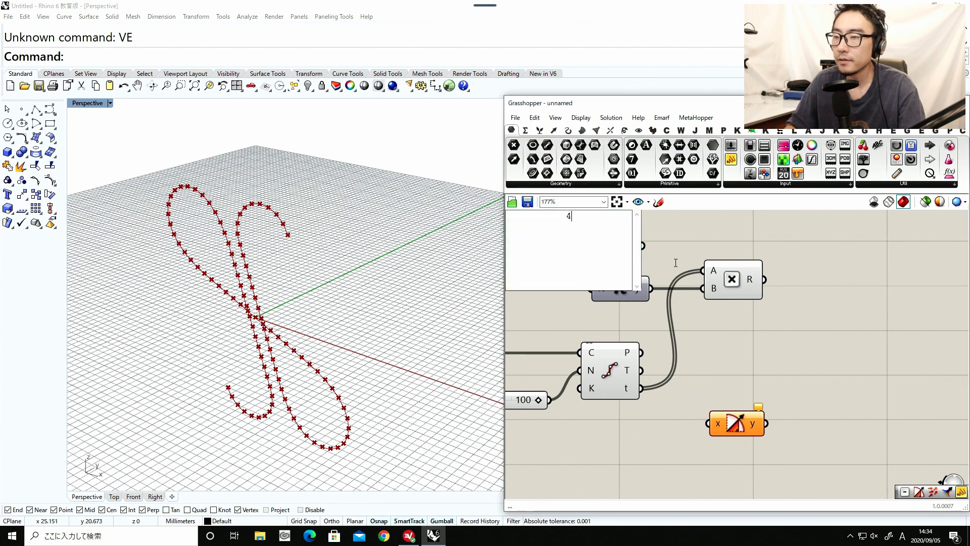
click(675, 262)
right_drag(675, 264, 710, 303)
drag(685, 322, 622, 317)
click(610, 317)
drag(766, 316, 754, 312)
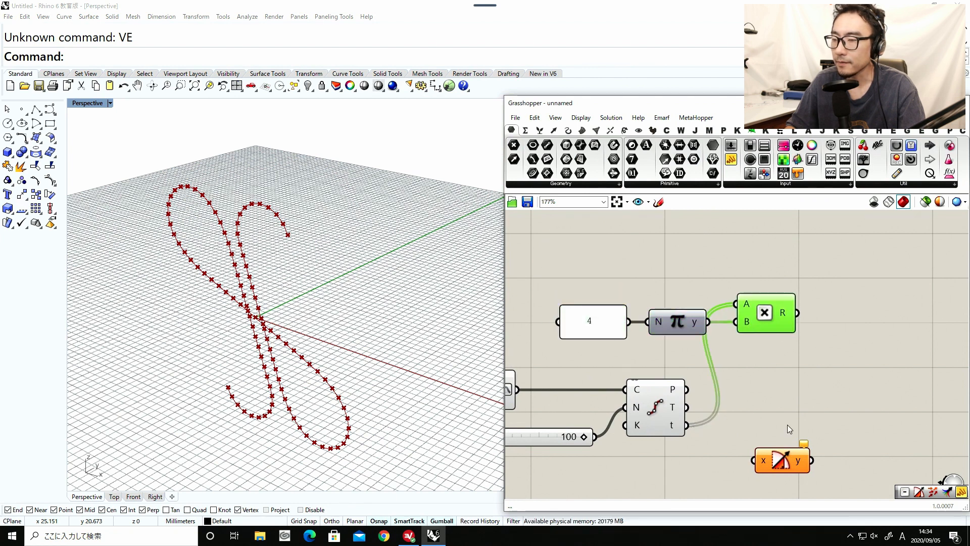
Connect the Multiplication result to the Cosine component's x input and move the panel, Pi, Multiplication and Cosine row above Divide Curve.
drag(783, 465, 843, 315)
right_drag(814, 335, 733, 340)
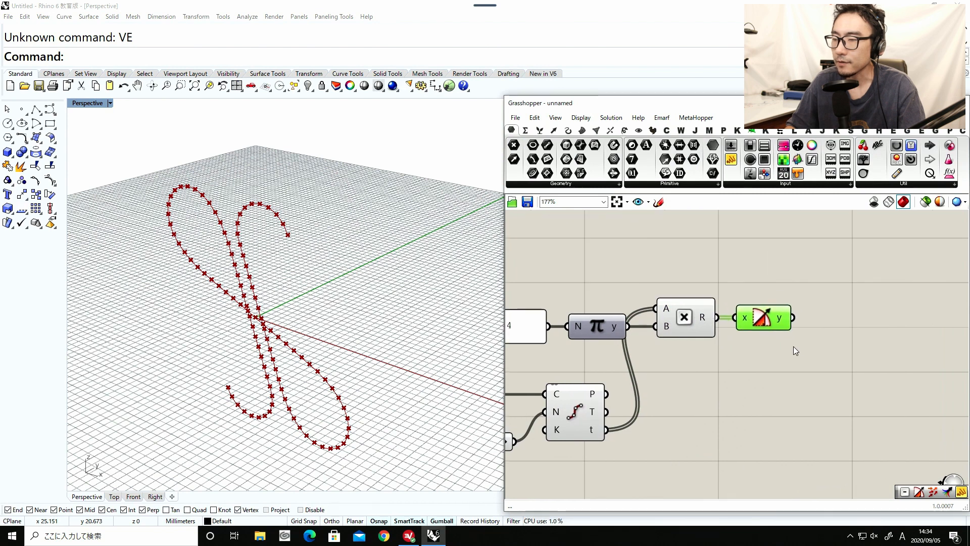
drag(796, 358, 531, 265)
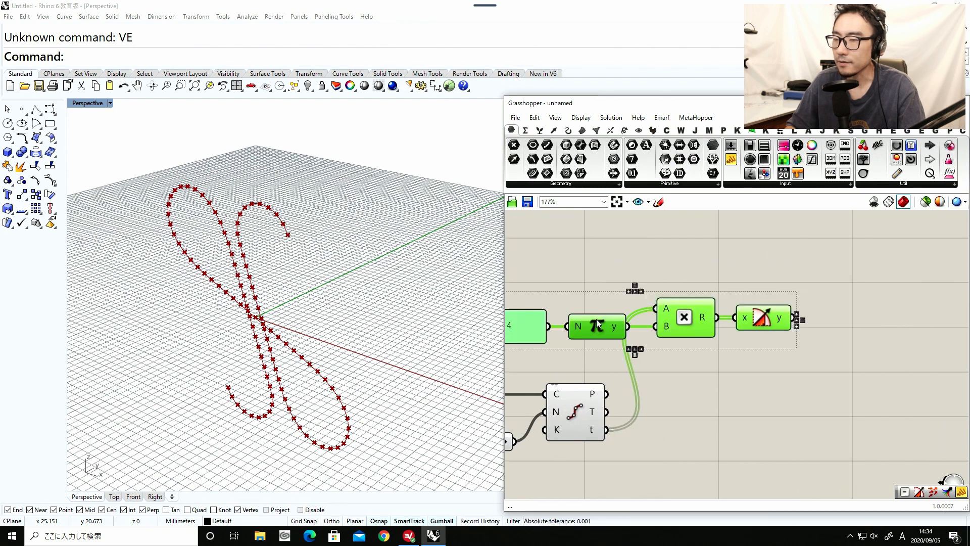
drag(596, 320, 588, 294)
click(705, 345)
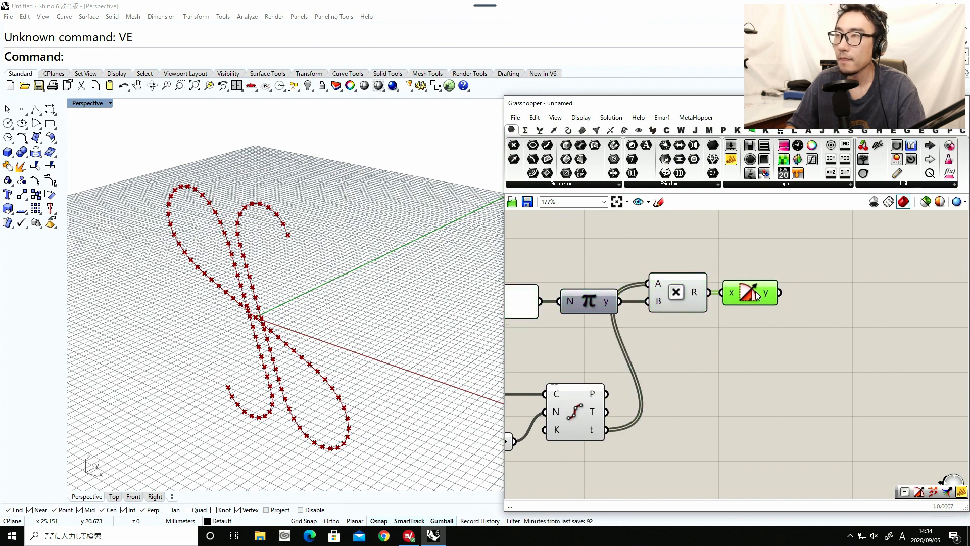
right_drag(758, 309, 718, 313)
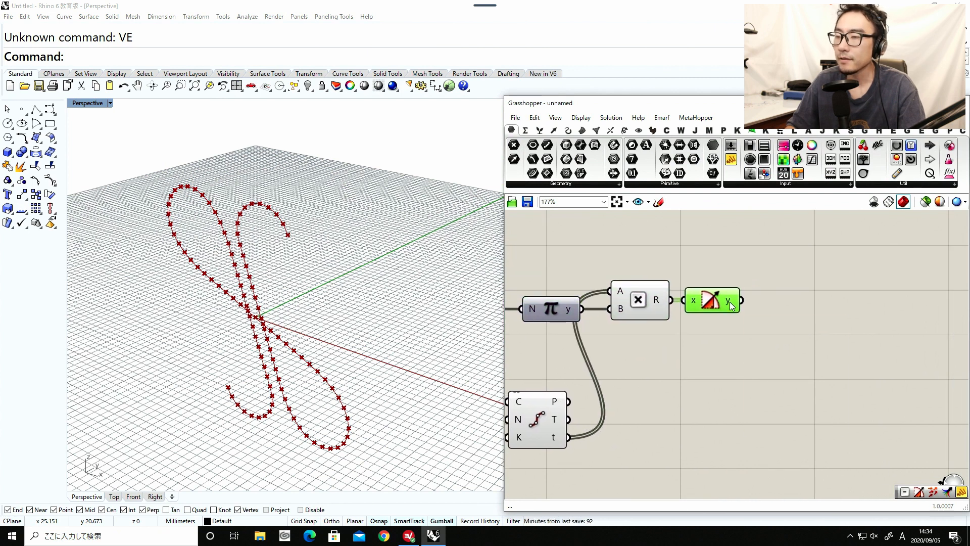
Add a Remap Numbers component and connect the Cosine result to its V input.
mouse_move(729, 302)
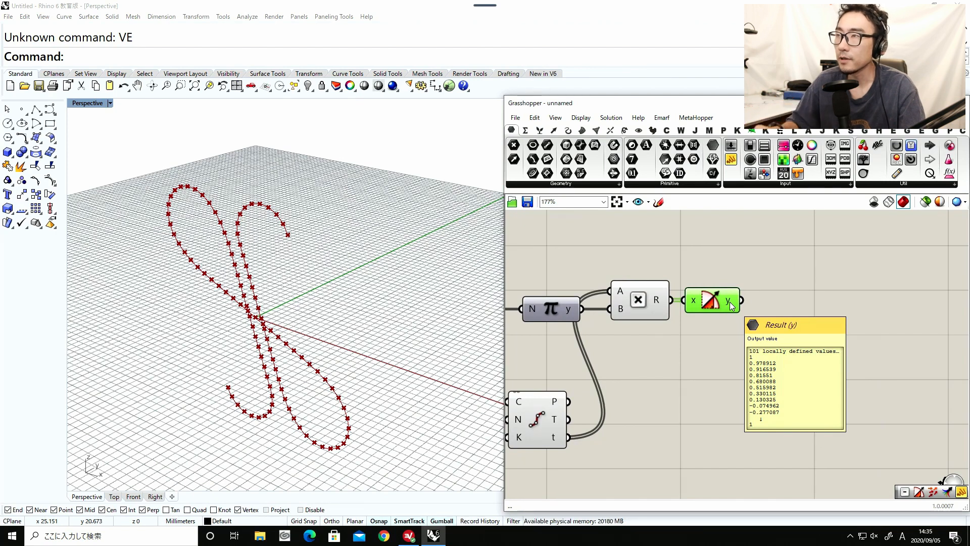
double_click(811, 319)
text(remap)
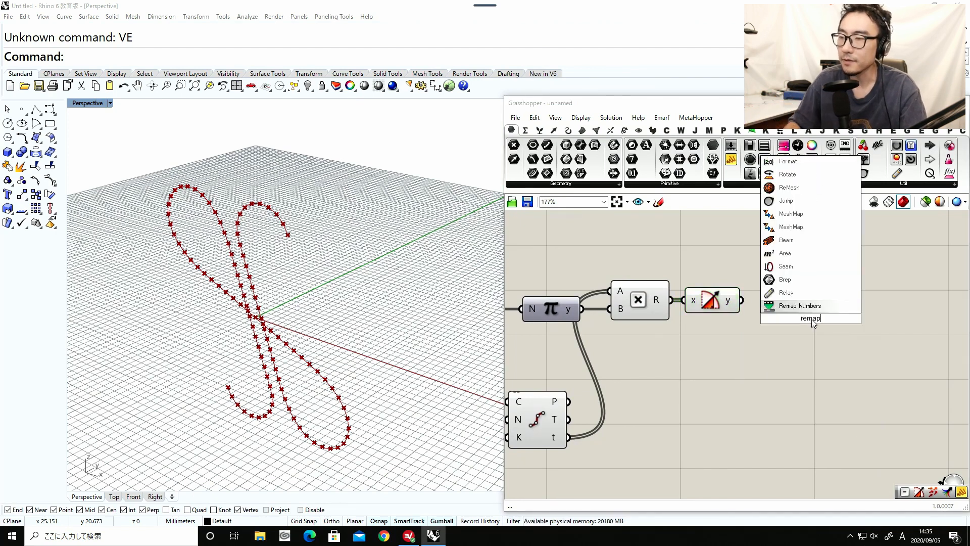
click(803, 310)
drag(741, 300, 834, 307)
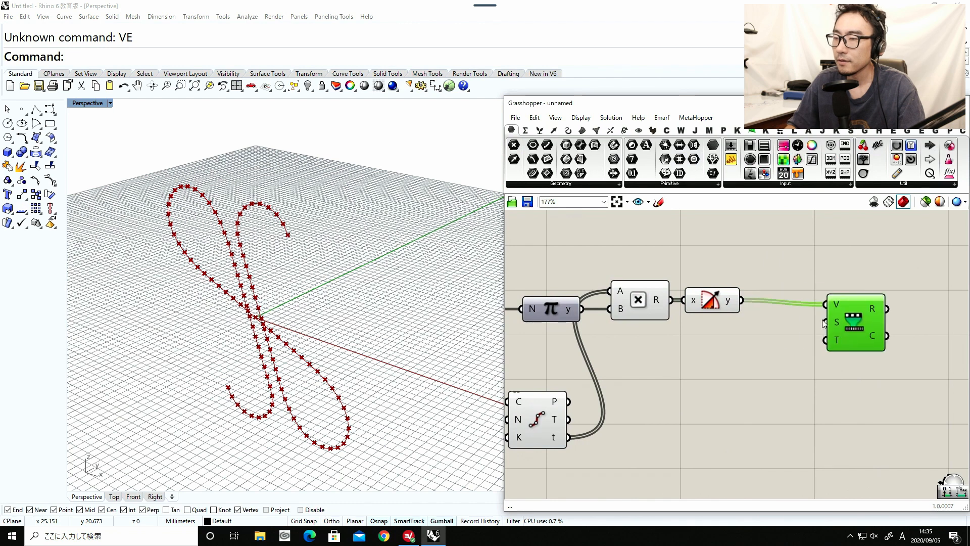
Add a Bounds component fed by the Cosine result, connect it to Remap Numbers' source domain and align the three components.
double_click(758, 329)
text(bounds)
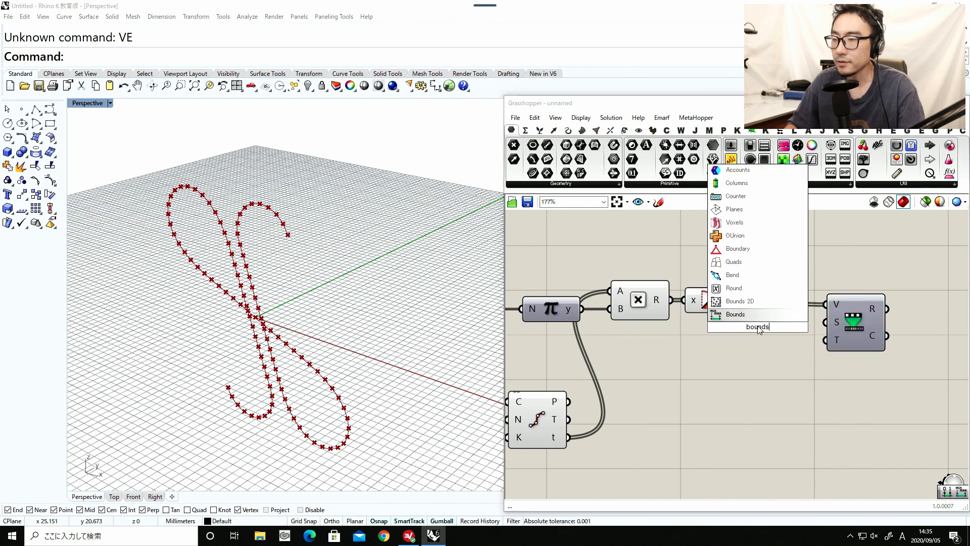
click(757, 317)
drag(741, 300, 824, 322)
drag(763, 332, 773, 329)
click(712, 293)
drag(711, 294, 715, 294)
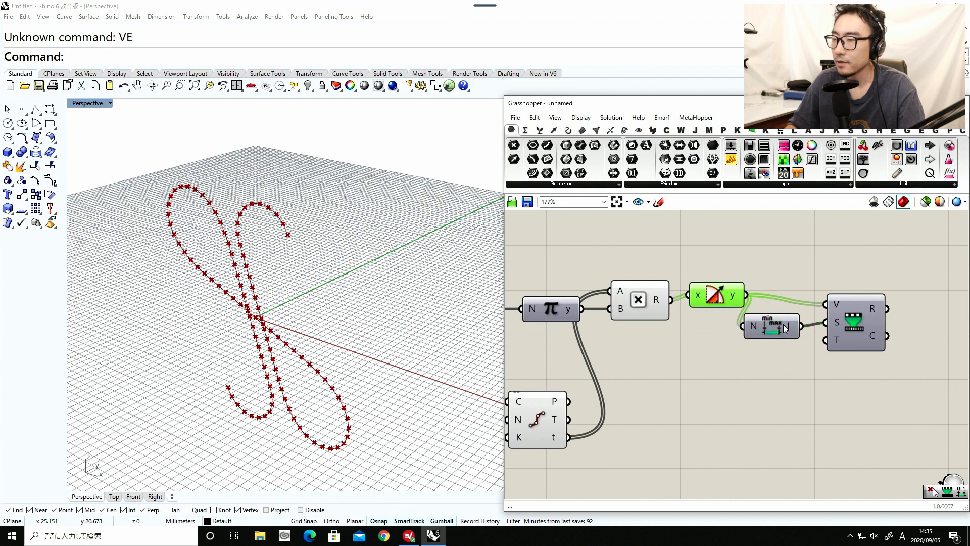
drag(772, 327, 786, 323)
drag(855, 324, 865, 313)
drag(789, 324, 795, 317)
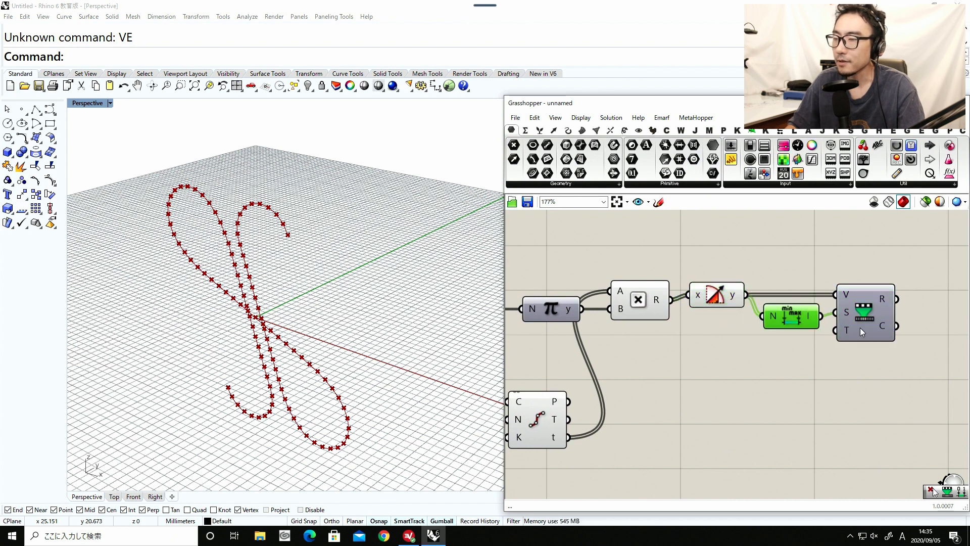
Add a Construct Domain component below Bounds and connect it to Remap Numbers' target domain input.
double_click(790, 357)
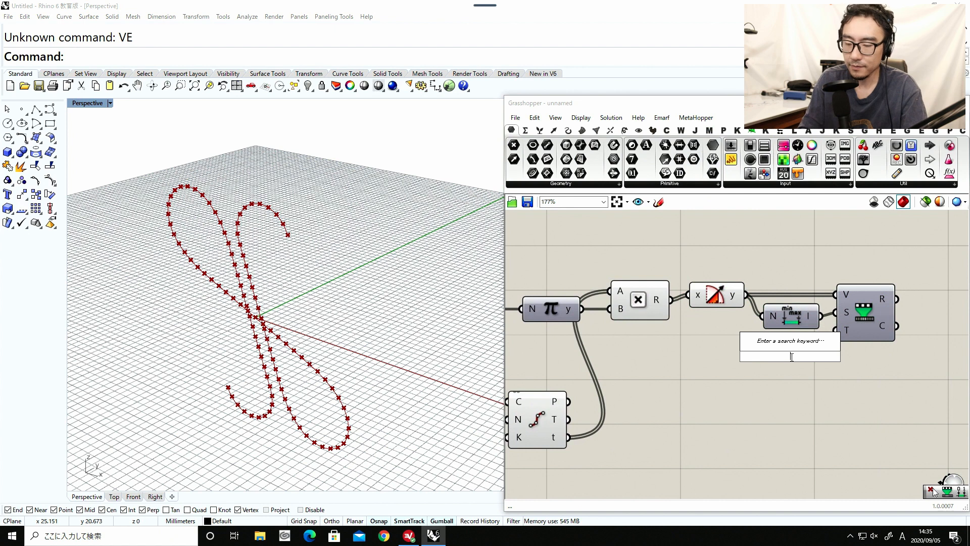
text(con)
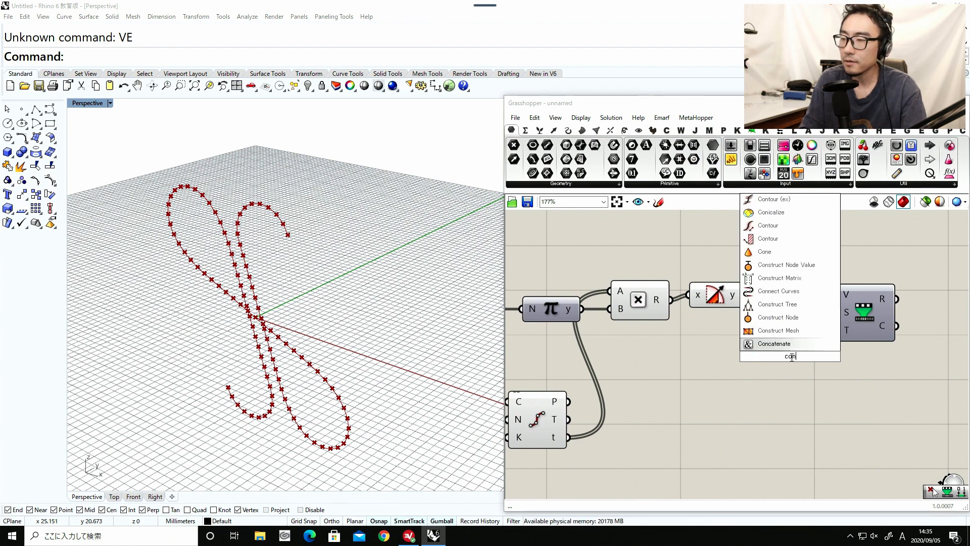
text(struct dom)
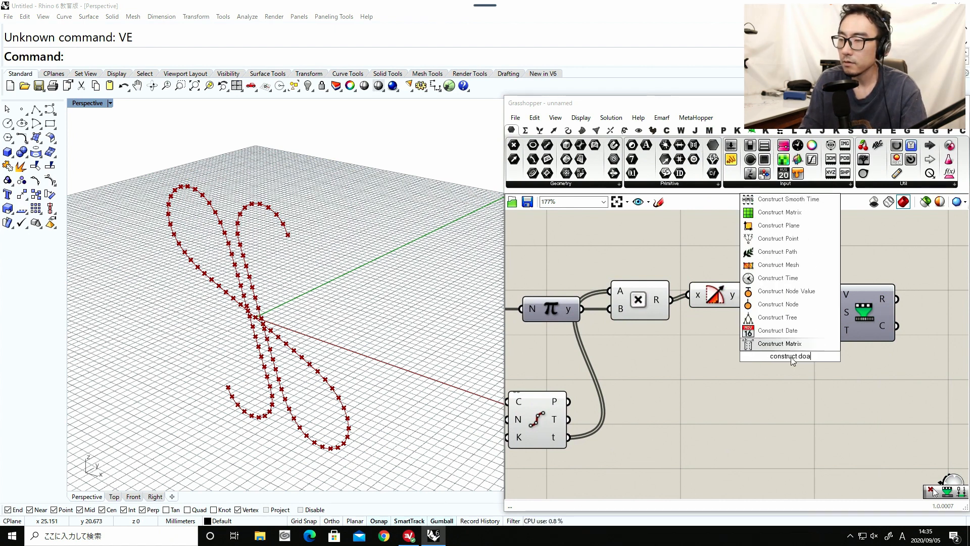
text(ain)
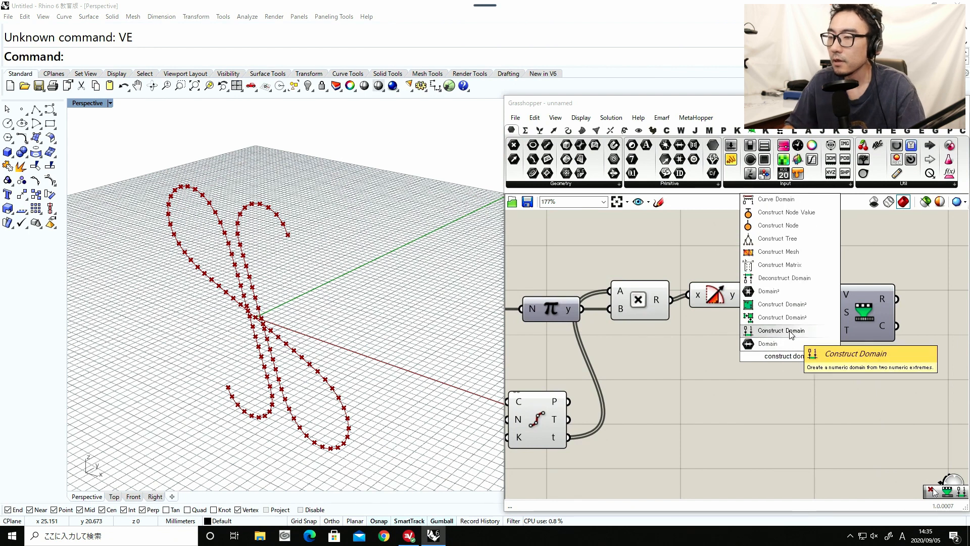
click(792, 333)
drag(818, 356, 842, 333)
right_drag(773, 329, 792, 350)
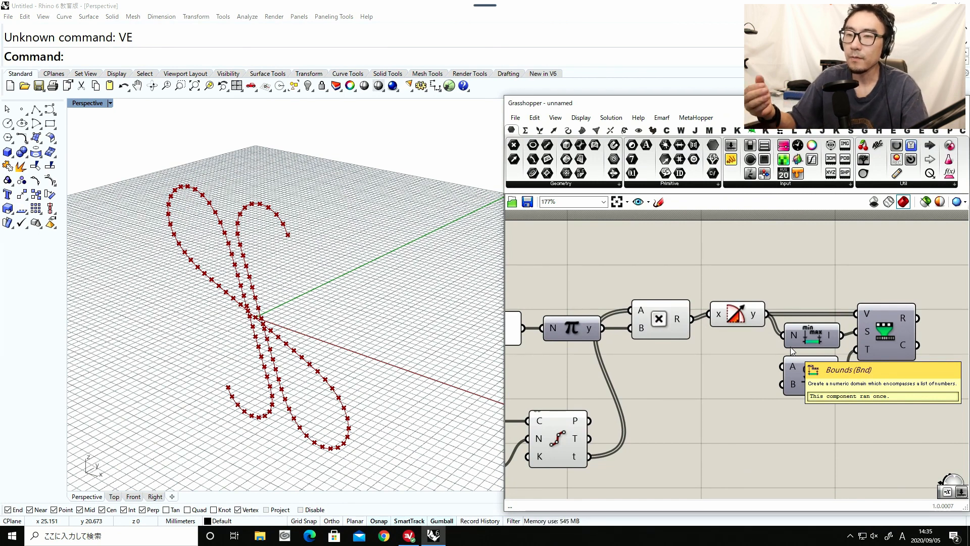
right_drag(781, 341, 775, 362)
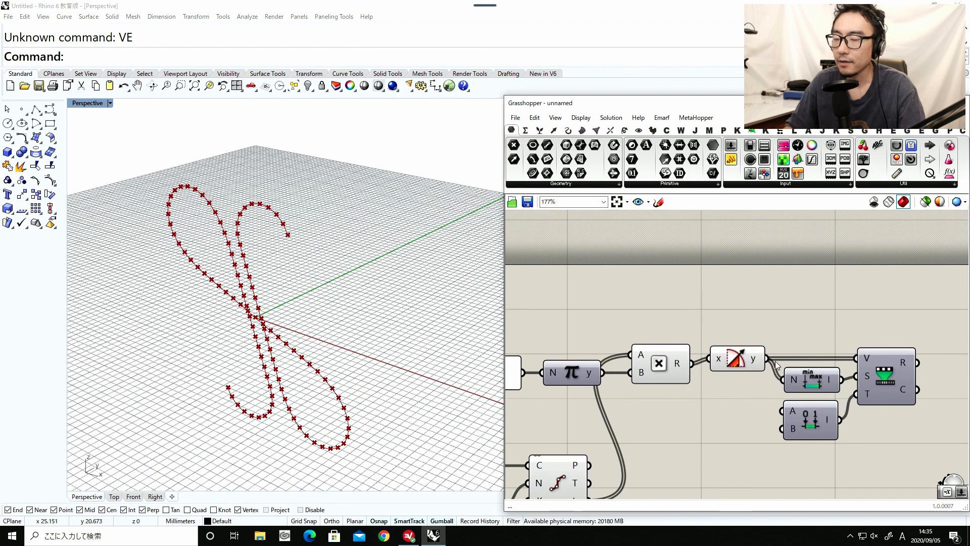
Create a number slider of 10.00, connect it to Construct Domain's B input and shift Remap Numbers and Construct Domain for spacing.
double_click(727, 290)
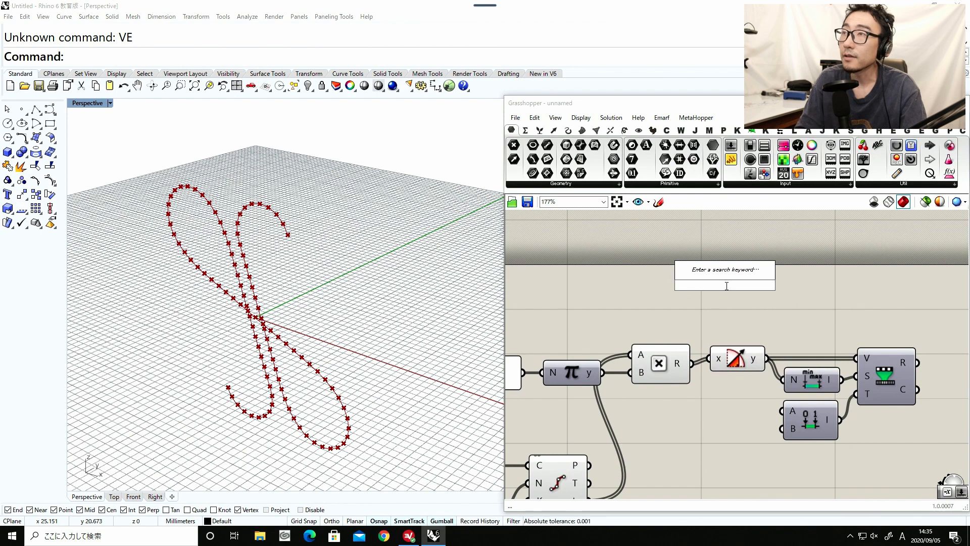
text(10)
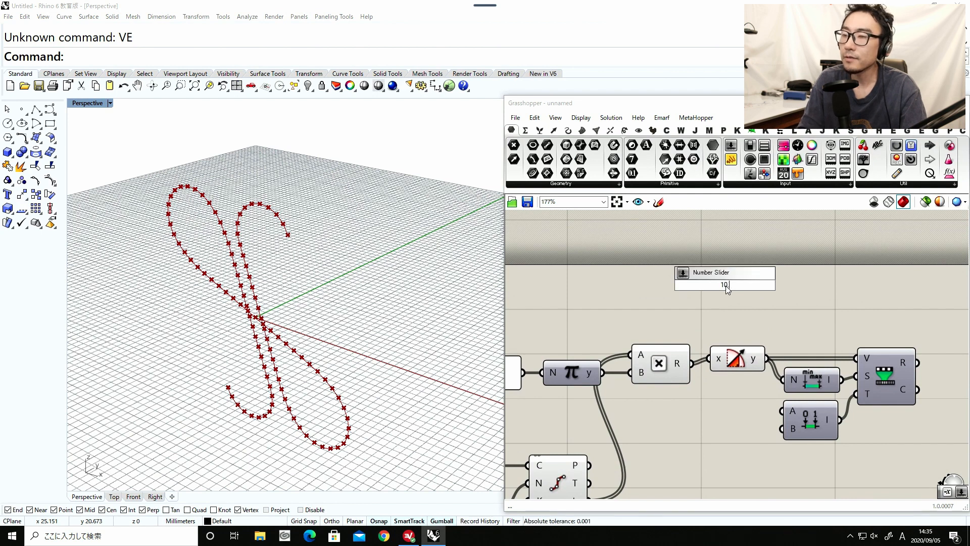
text(.00)
key(Return)
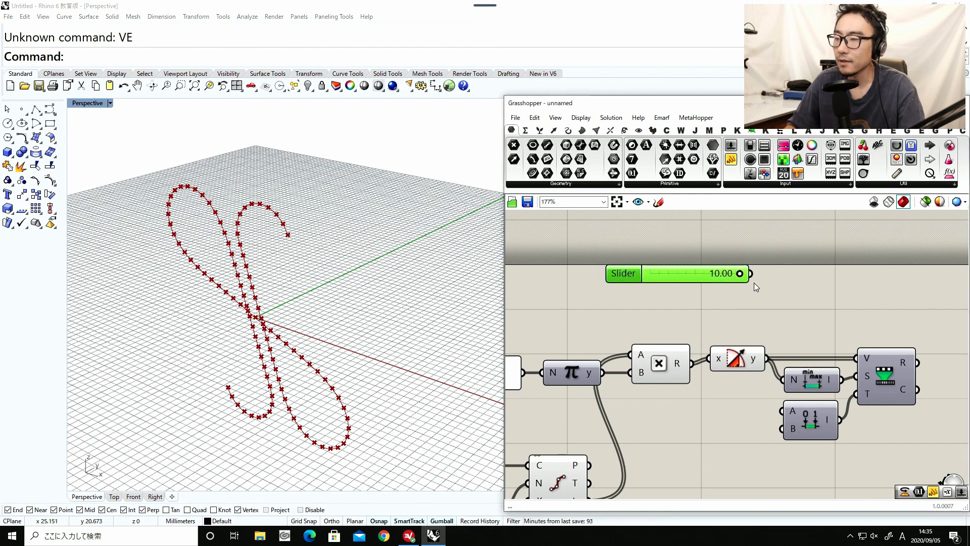
drag(752, 274, 780, 428)
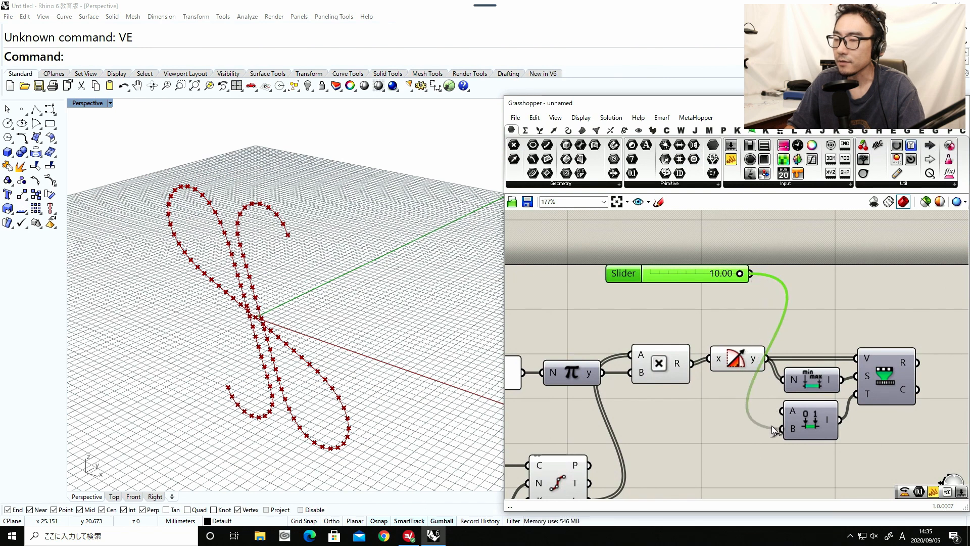
drag(886, 376, 912, 371)
drag(797, 415, 810, 413)
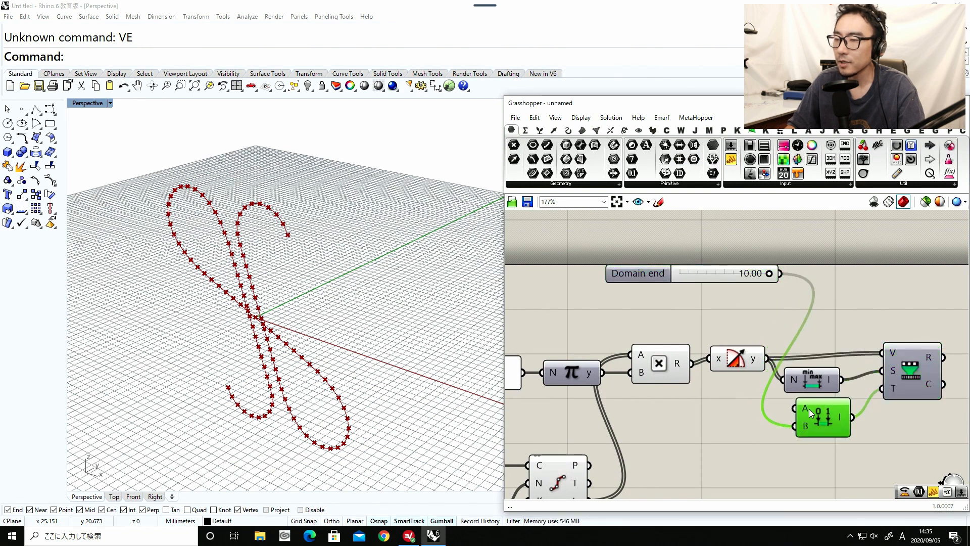
Place a second 10.00 slider above the Domain end slider and set Domain end to 5.31.
drag(745, 276, 687, 252)
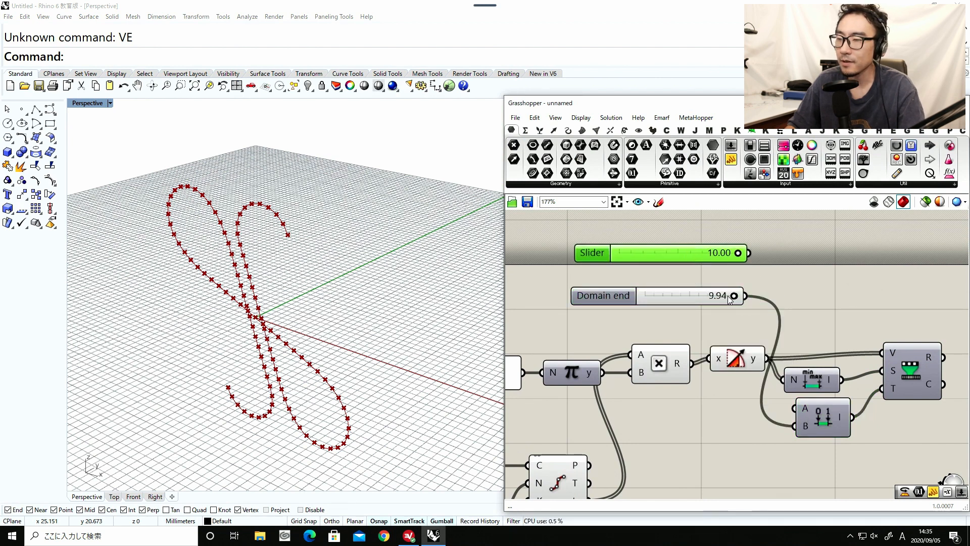
drag(733, 296, 697, 295)
mouse_move(698, 246)
mouse_down()
mouse_move(705, 259)
mouse_move(697, 251)
mouse_up()
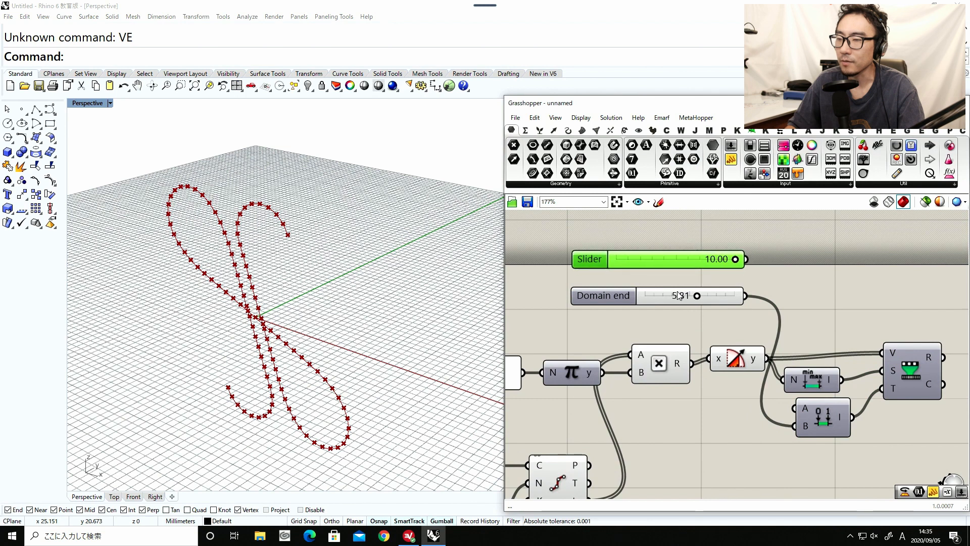
Shift the Domain end slider slightly on the canvas and delete the unused 10.00 slider above it.
drag(662, 291, 651, 291)
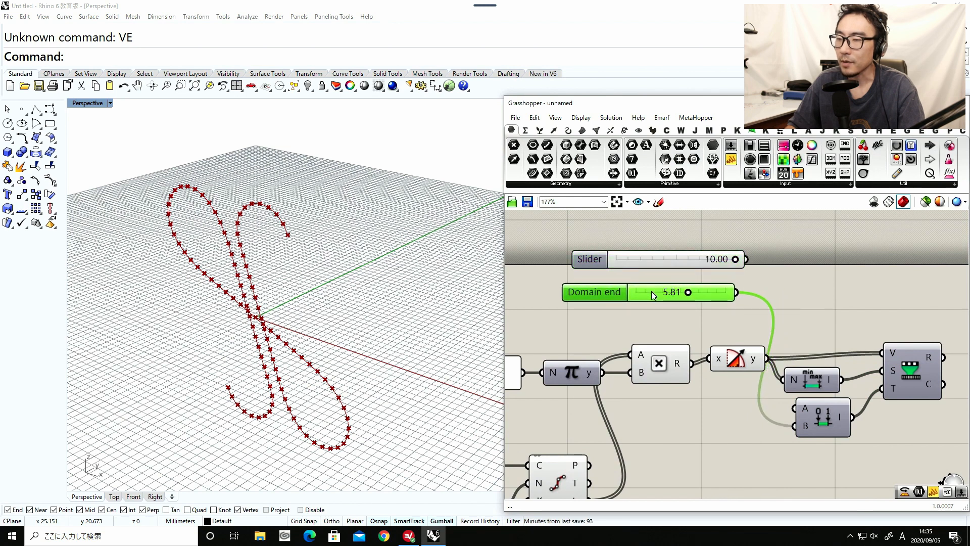
click(695, 263)
key(Delete)
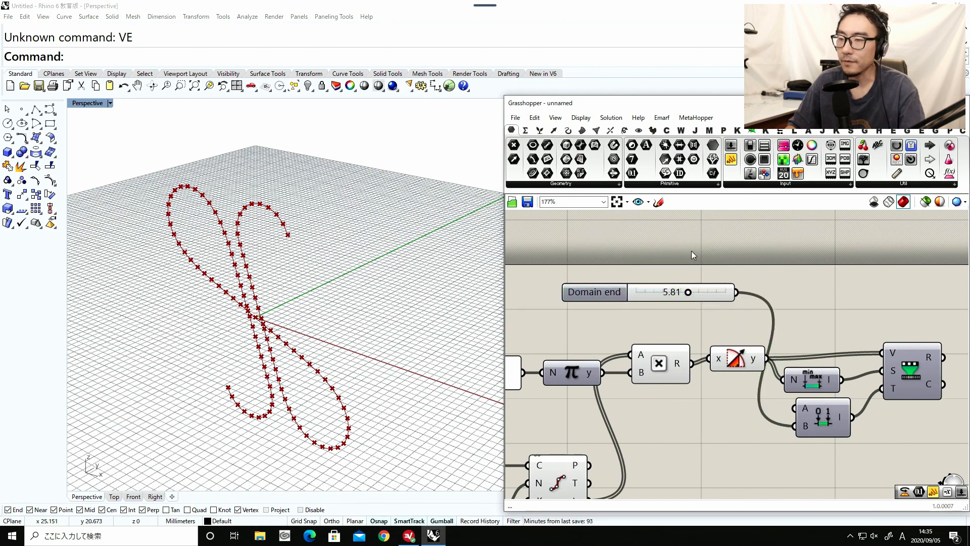
Add a Multiplication component above the Domain end slider's output end.
double_click(691, 251)
text(mult)
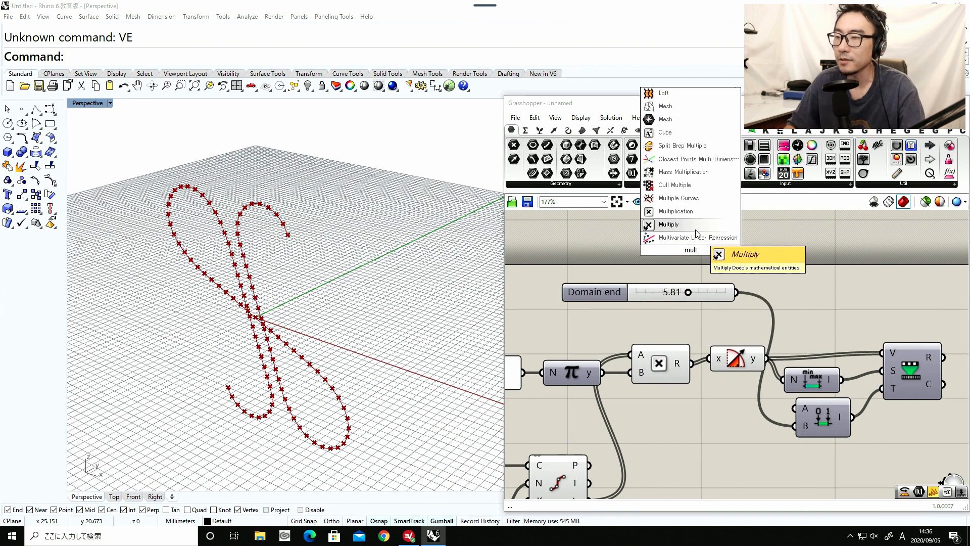
click(694, 226)
drag(690, 248, 770, 241)
Add a number slider beside the new Multiplication component and arrange it directly above the Domain end slider.
double_click(668, 238)
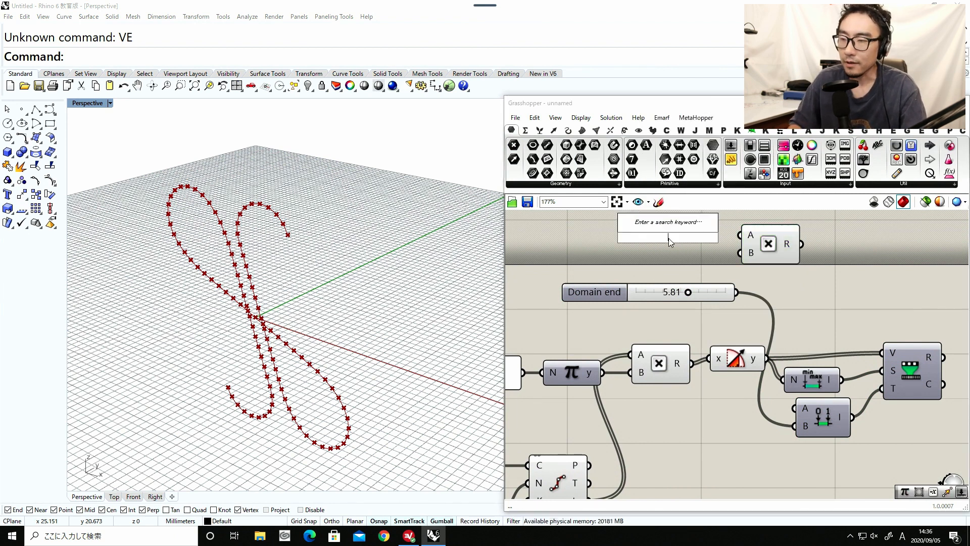
text(num)
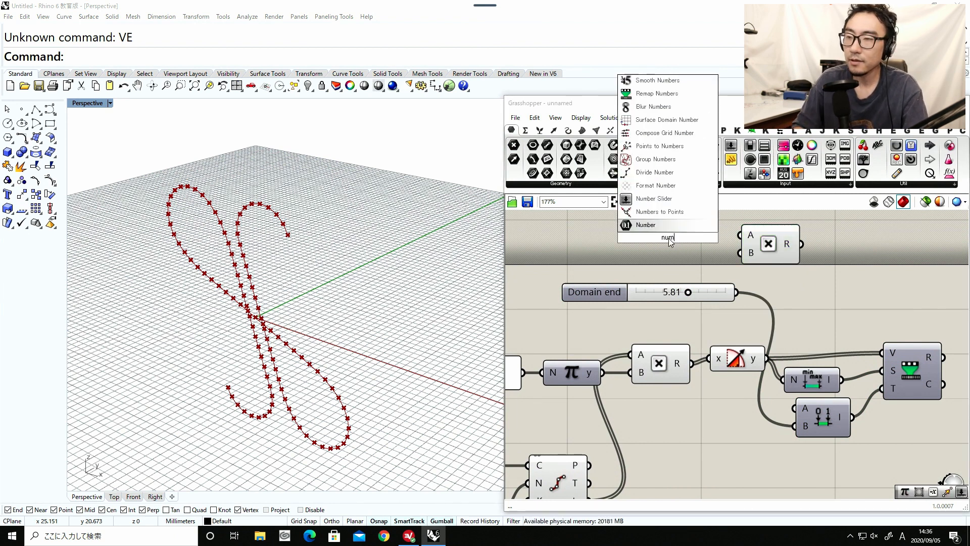
click(656, 198)
drag(631, 238, 720, 241)
drag(682, 240, 656, 241)
drag(759, 252, 777, 254)
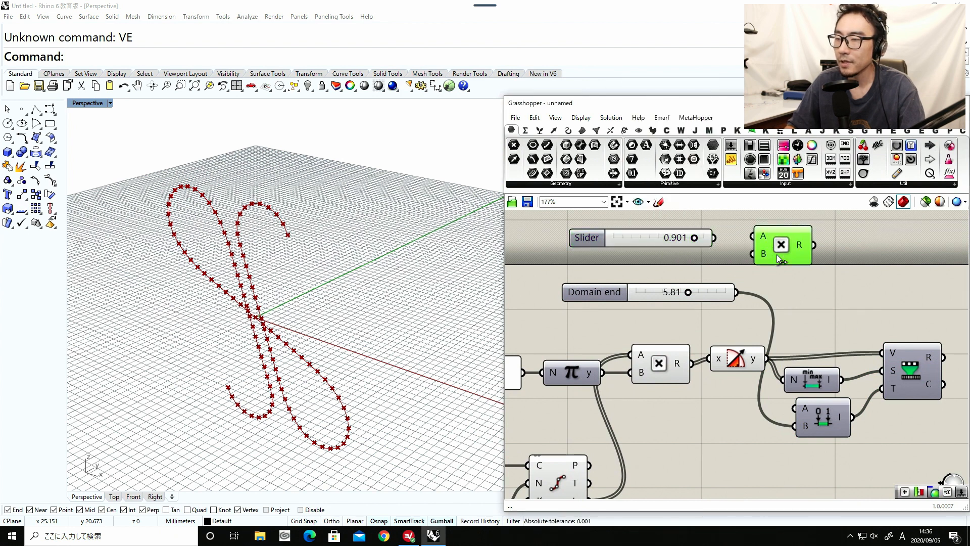
drag(711, 296, 710, 286)
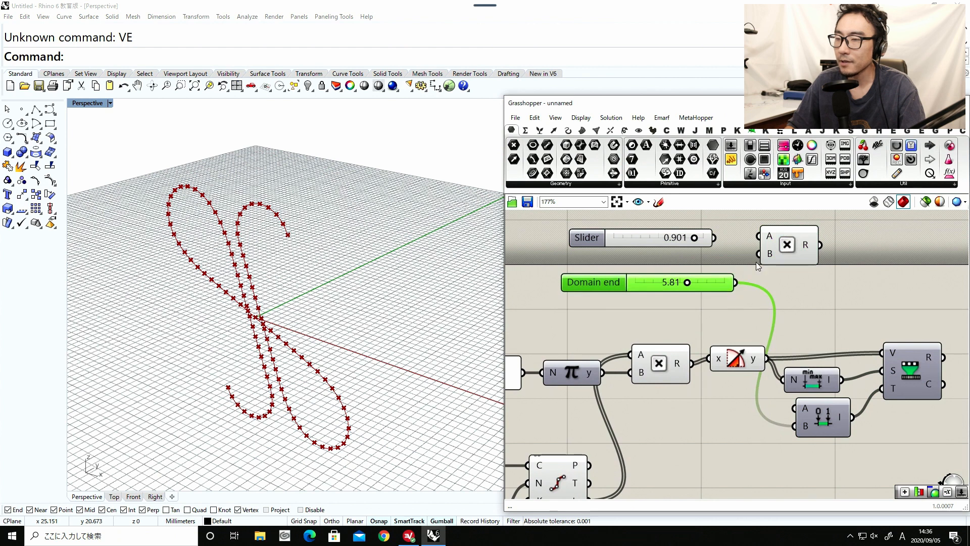
Connect the new slider to Multiplication's A input and the Domain end slider to its B input, setting slider A to 0.830.
drag(757, 253, 735, 283)
drag(714, 237, 792, 248)
click(792, 246)
mouse_move(694, 241)
mouse_down()
mouse_move(715, 240)
mouse_move(667, 241)
mouse_move(675, 241)
mouse_up()
mouse_move(691, 284)
mouse_down()
mouse_move(712, 278)
mouse_move(691, 276)
mouse_up()
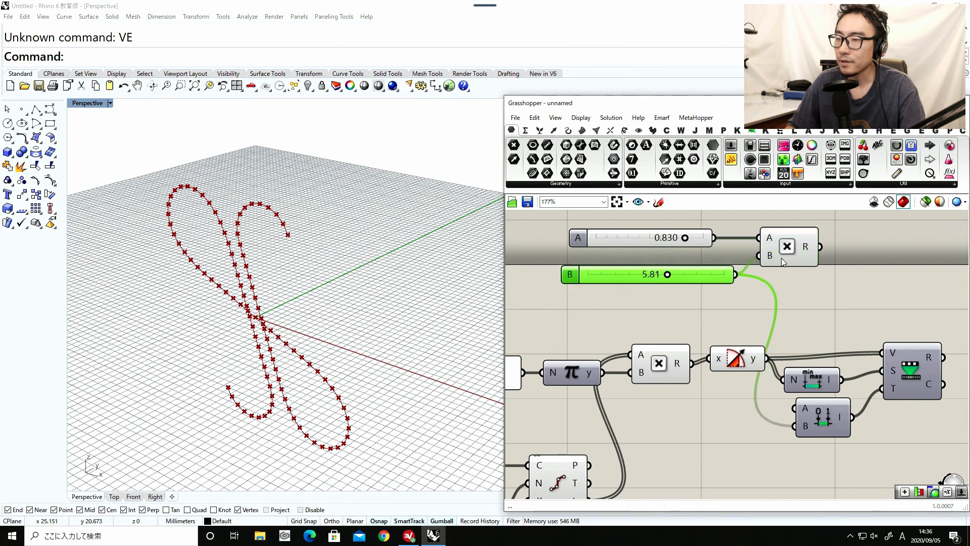
Connect the Multiplication result to Construct Domain's A input and set slider A to 0.500, spacing the components apart.
drag(786, 254, 797, 408)
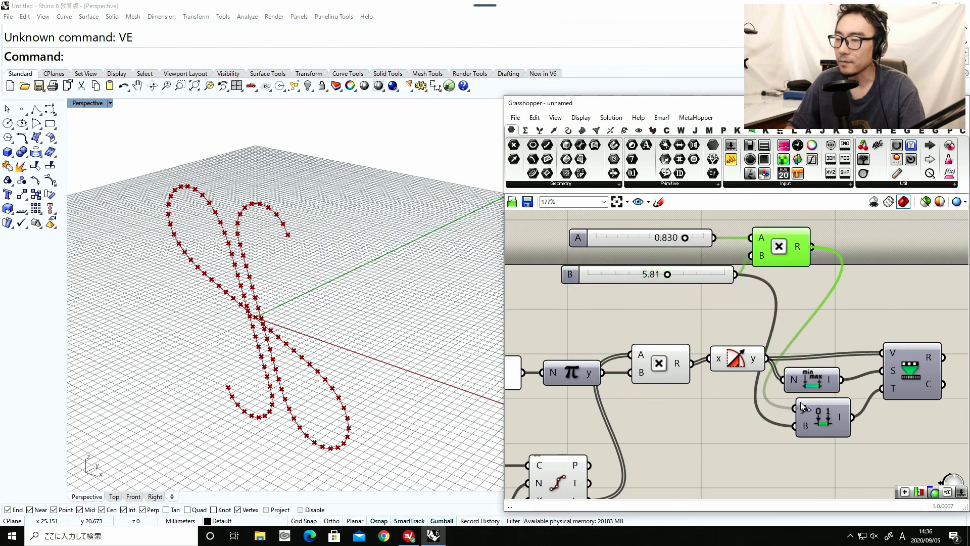
right_drag(834, 419, 776, 419)
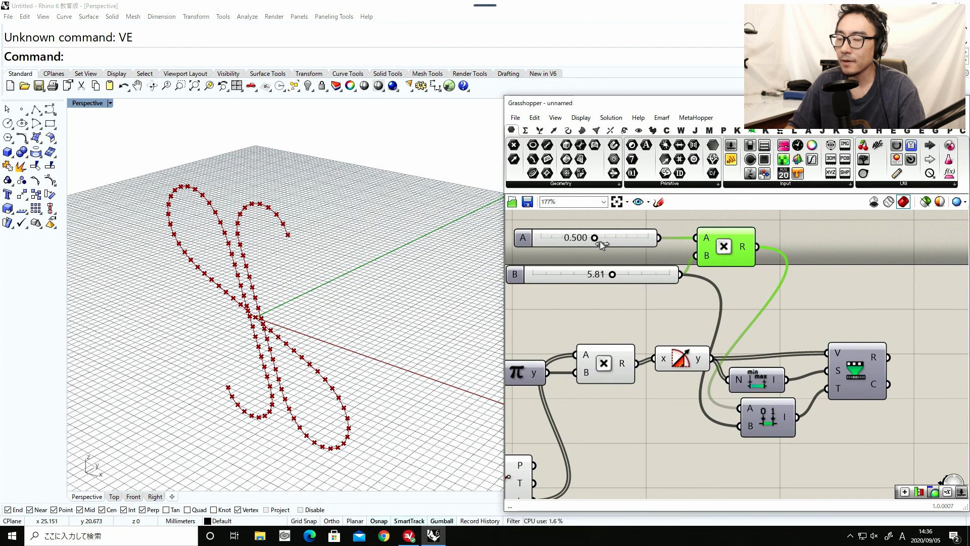
drag(625, 274, 632, 268)
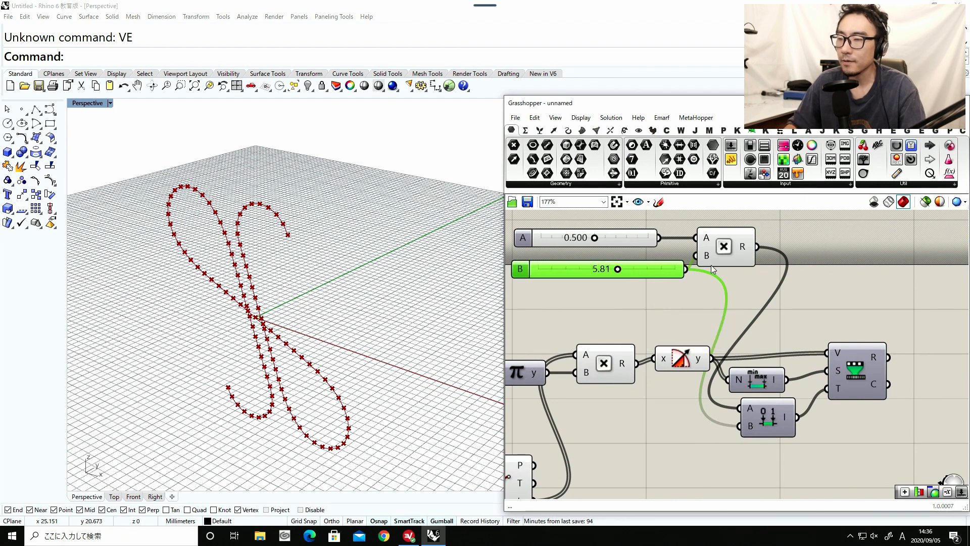
drag(717, 256, 732, 251)
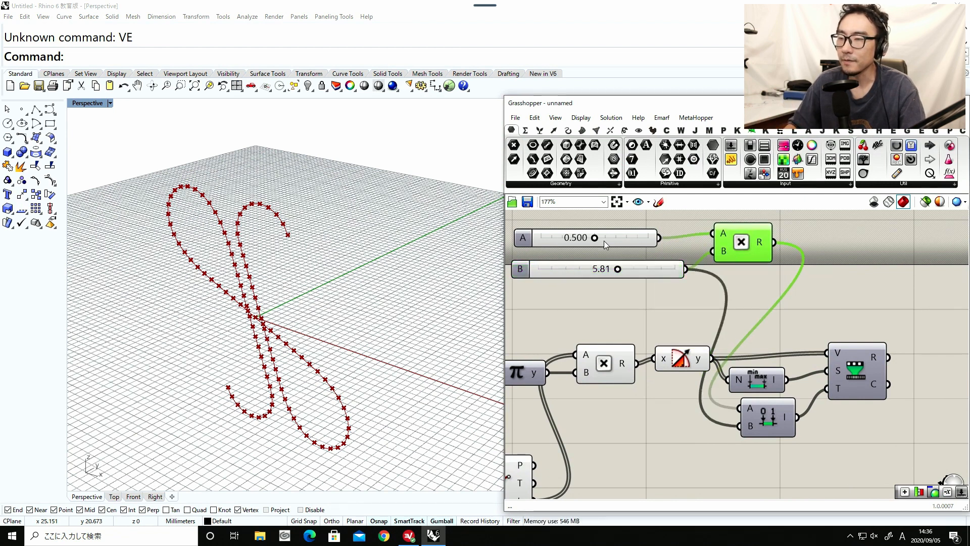
Set slider A to 0.580 and tidy the positions of slider B and Remap Numbers.
drag(594, 238, 540, 239)
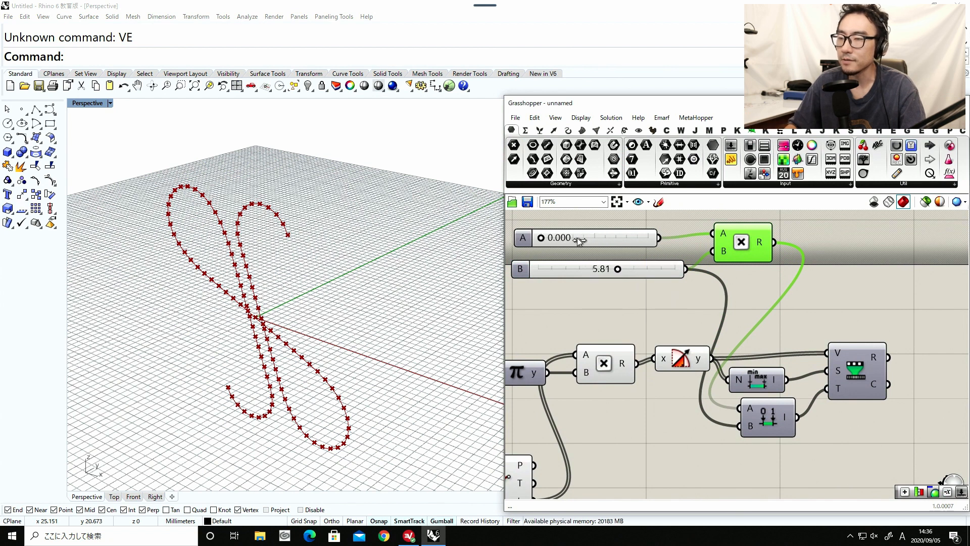
drag(601, 237, 606, 238)
scroll(695, 268, down, 4)
scroll(754, 276, up, 6)
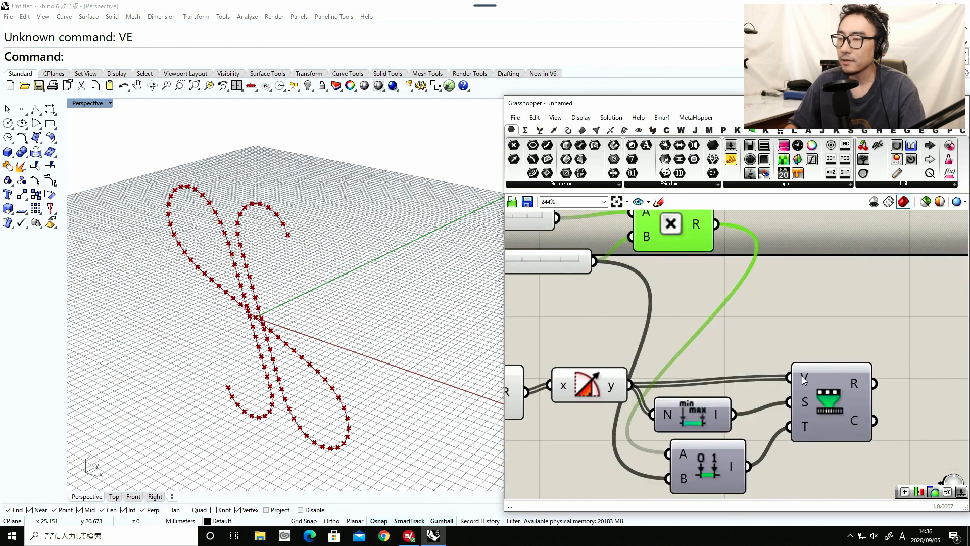
scroll(690, 302, down, 4)
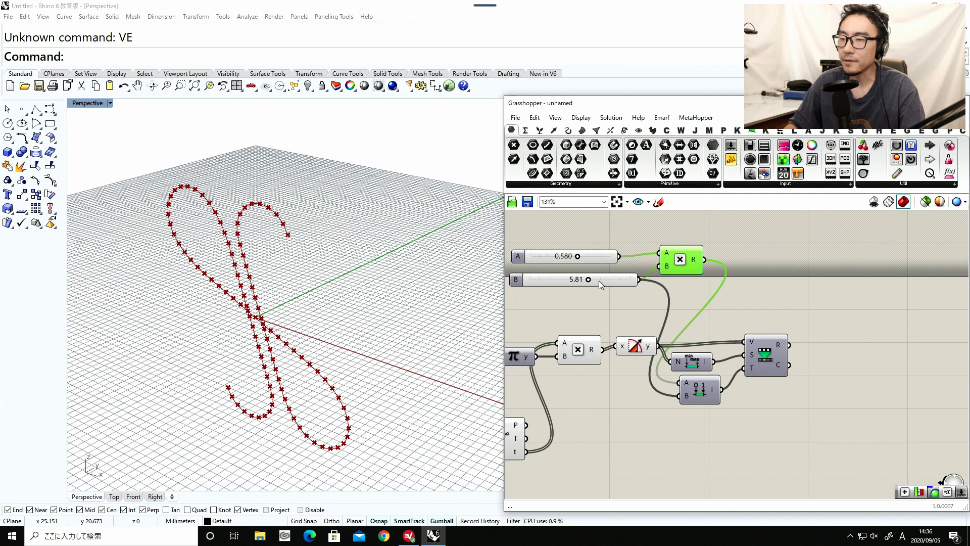
drag(599, 279, 598, 283)
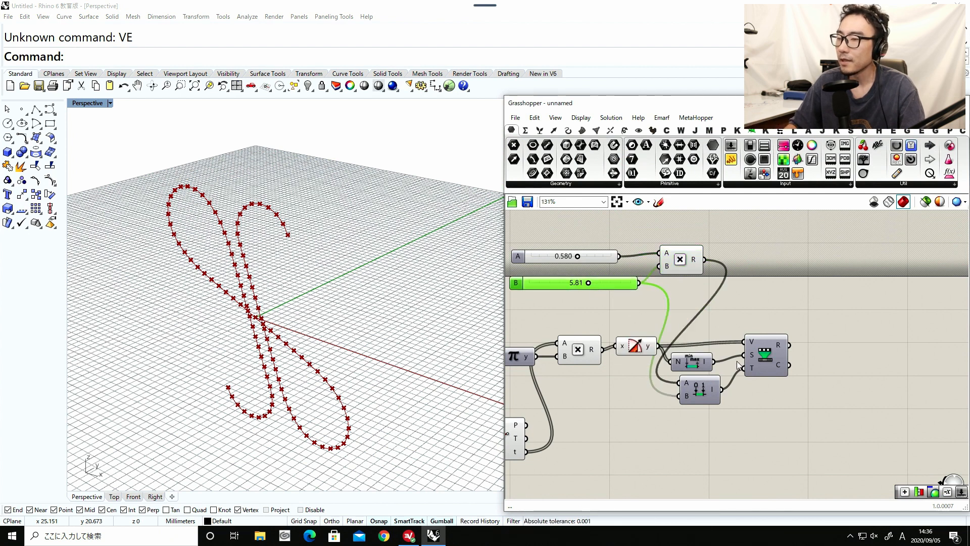
drag(768, 359, 764, 363)
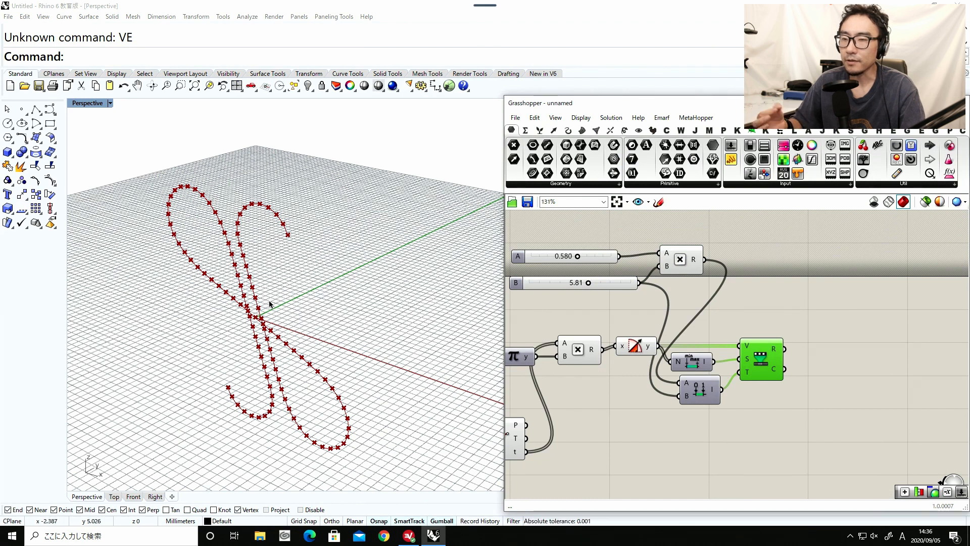
Add a Move component beyond the output side of Remap Numbers.
double_click(835, 358)
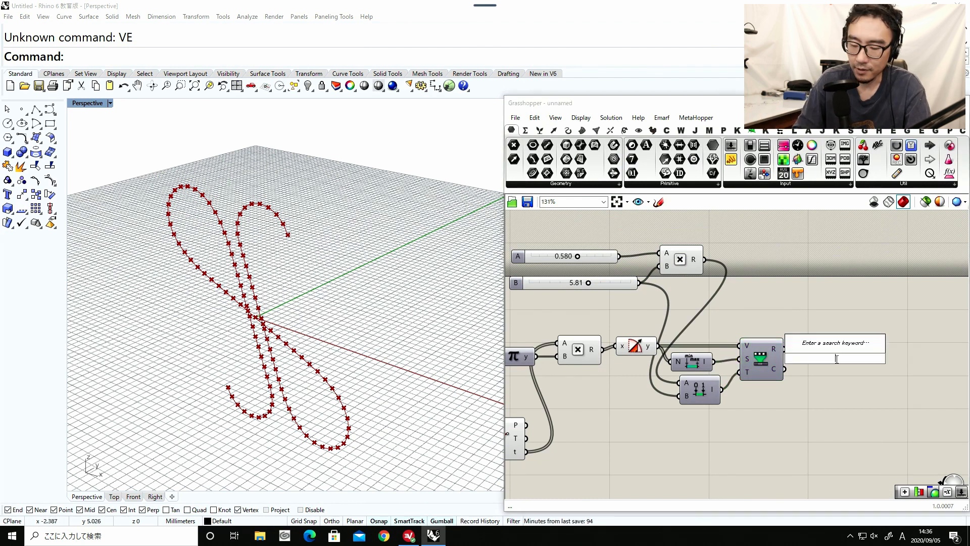
text(move)
key(Return)
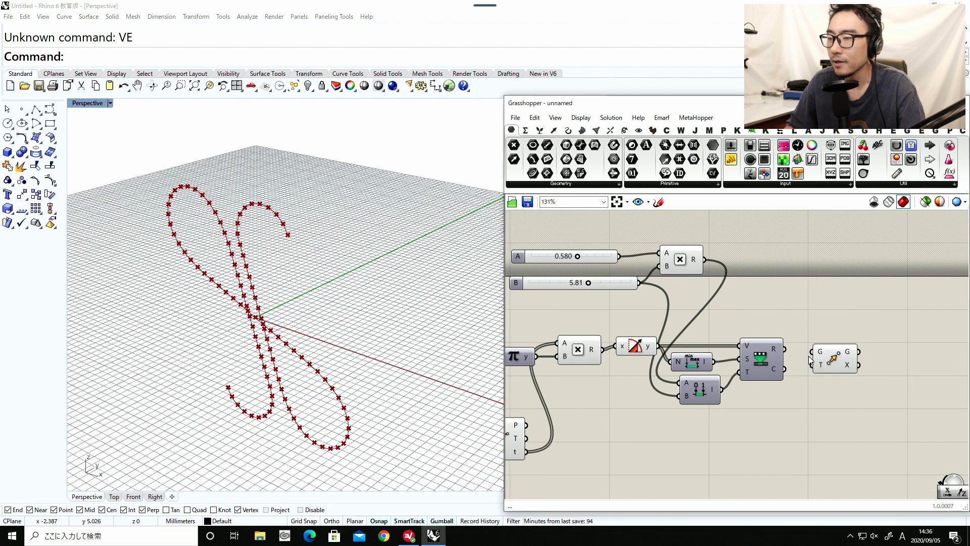
drag(838, 364, 860, 391)
Add a Unit Y component between Remap Numbers and Move, wiring the remapped values through it into Move's T input.
double_click(826, 339)
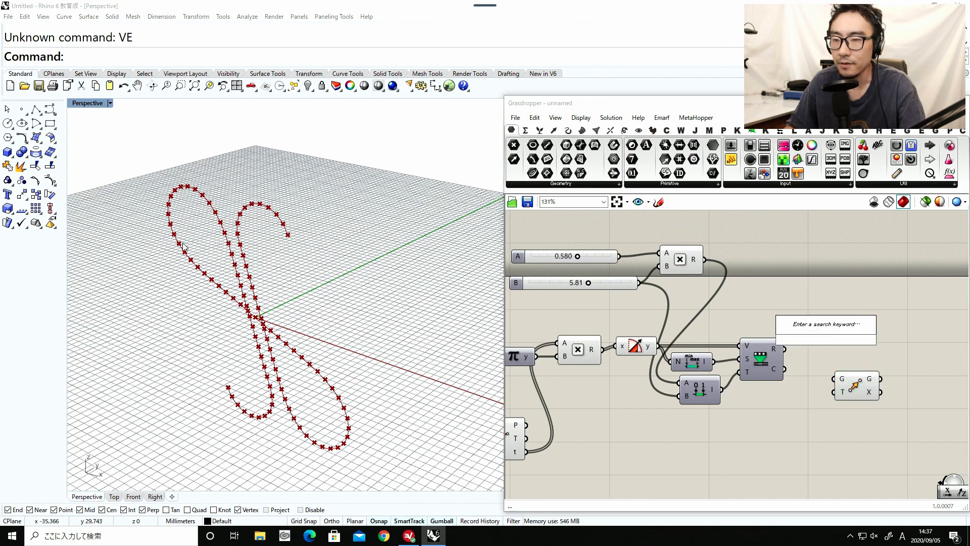
right_drag(205, 379, 218, 345)
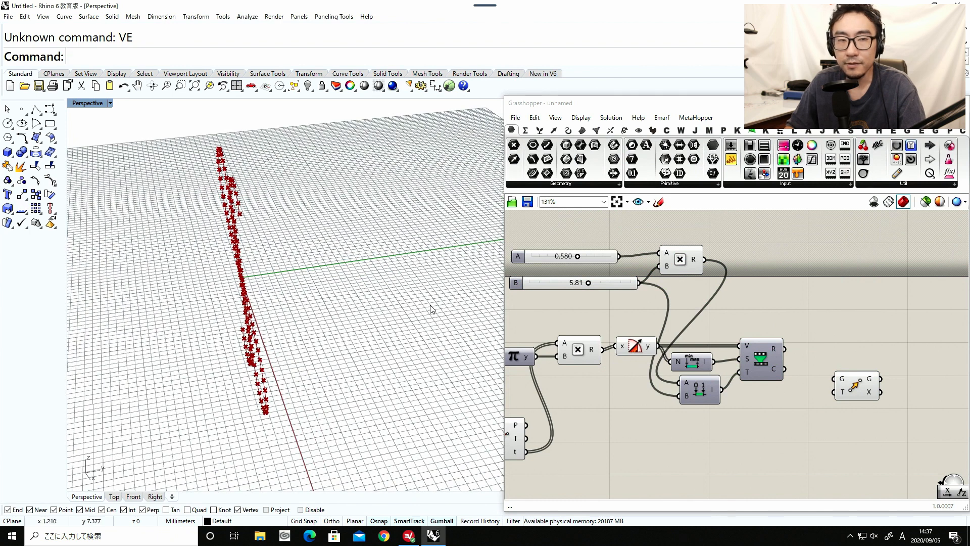
double_click(846, 325)
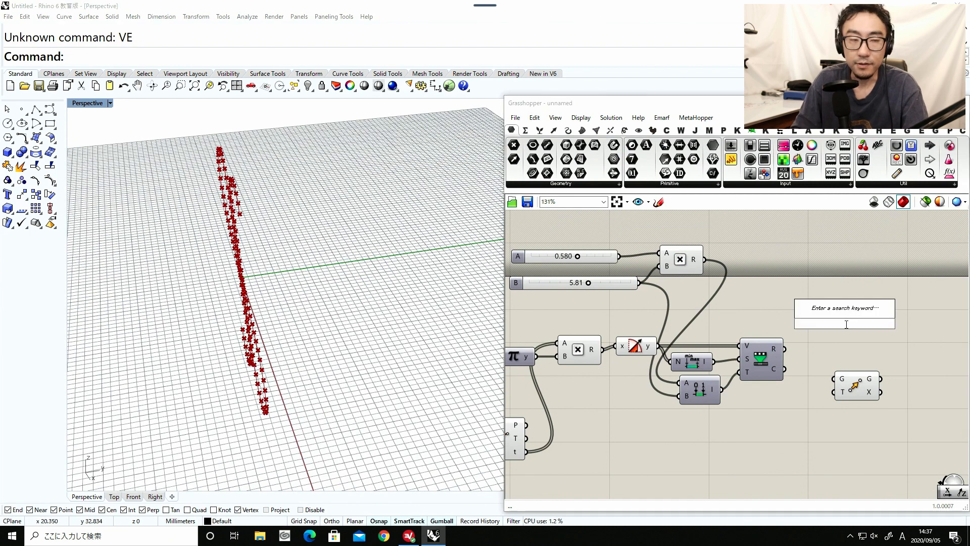
text(y)
key(Return)
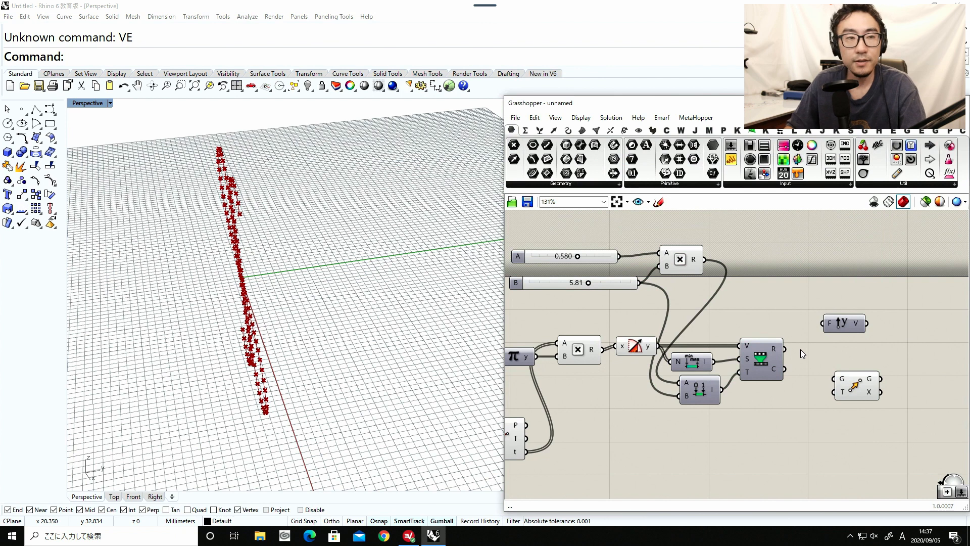
drag(784, 349, 889, 355)
right_drag(660, 324, 774, 320)
Add a Point parameter fed by Divide Curve's P output and place it below the Unit Y component.
scroll(774, 319, down, 1)
right_drag(641, 408, 582, 409)
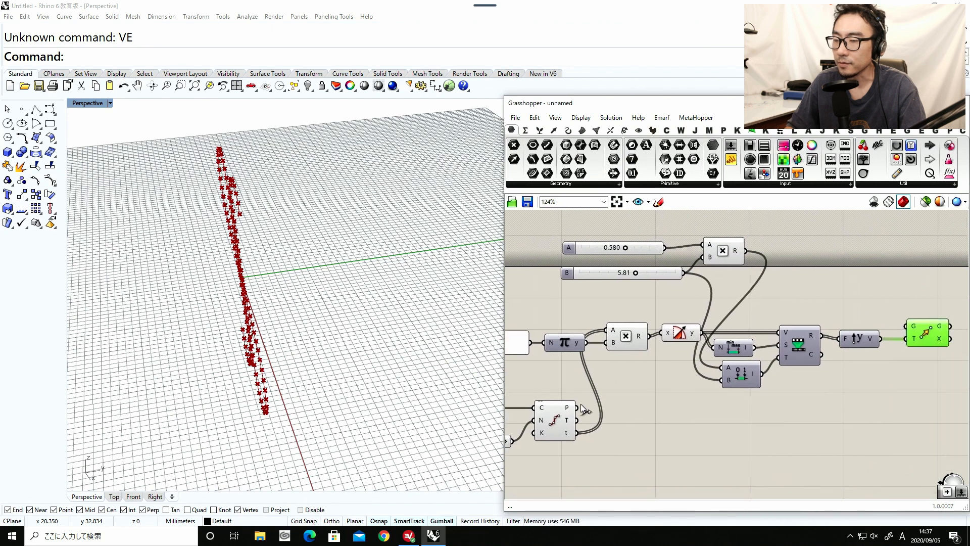
double_click(662, 441)
text(point)
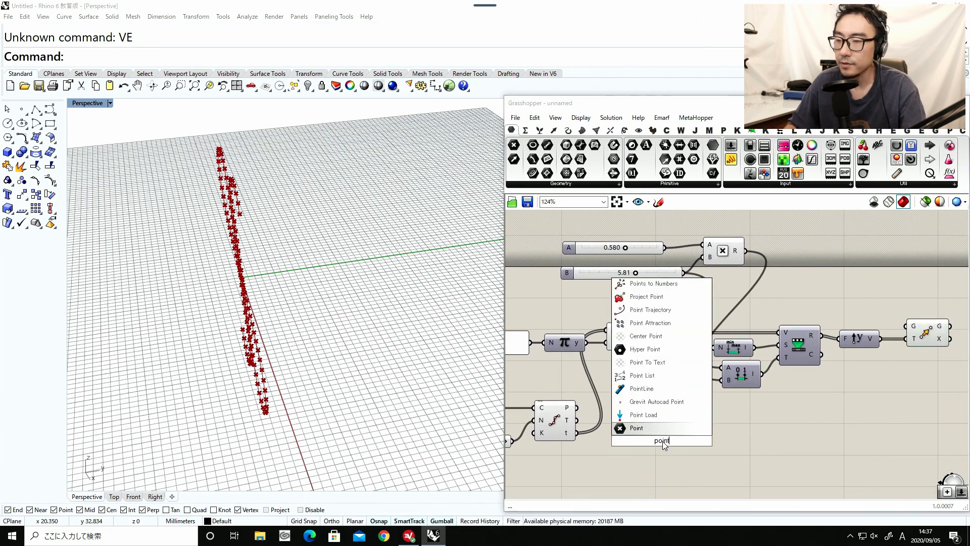
click(638, 431)
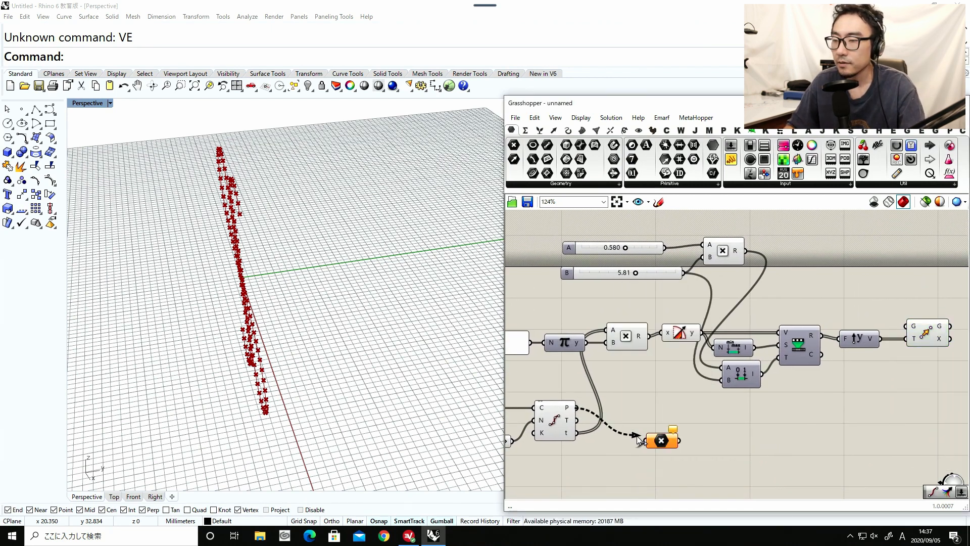
drag(576, 407, 647, 440)
drag(661, 443, 860, 417)
right_drag(889, 413, 821, 422)
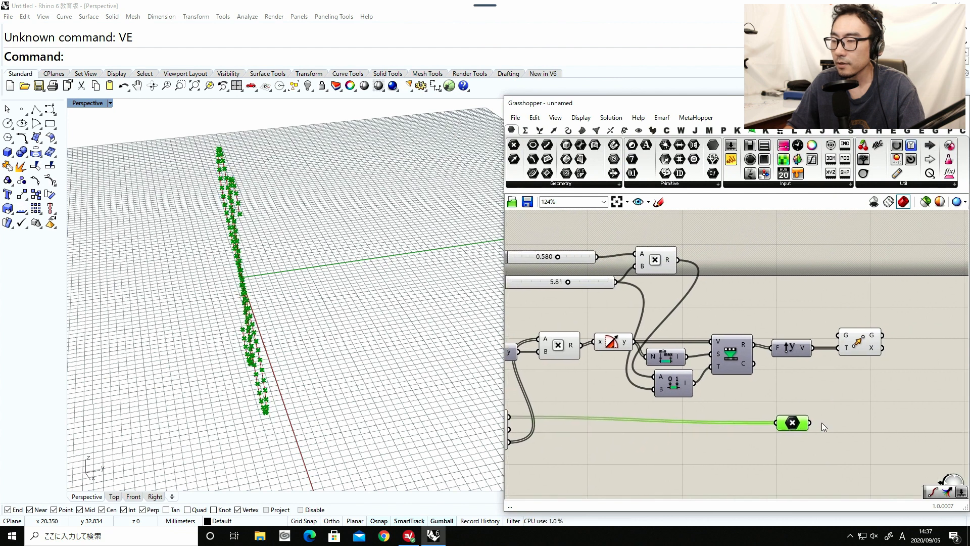
Connect the Point parameter to Move's G input and inspect the shifted points in the viewport.
drag(829, 373, 839, 348)
click(860, 345)
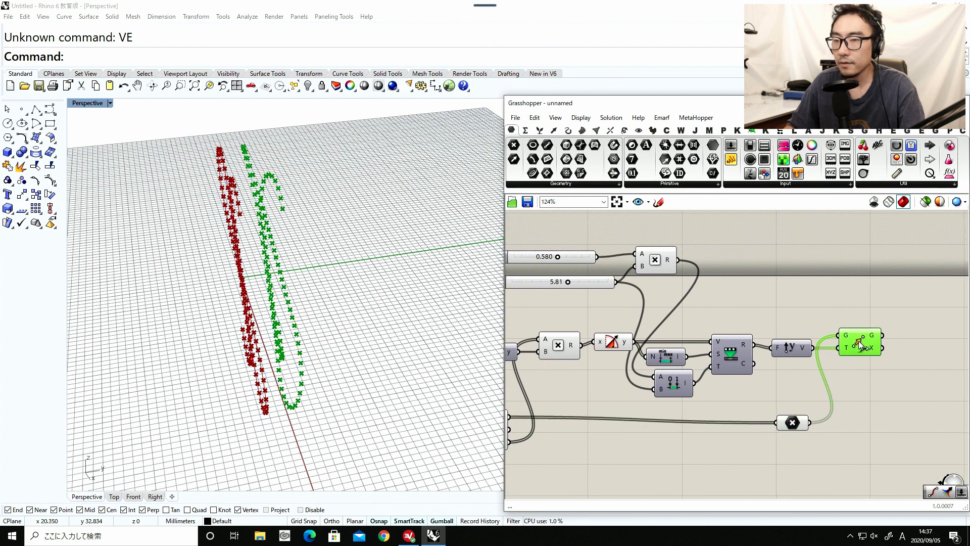
right_drag(350, 378, 317, 348)
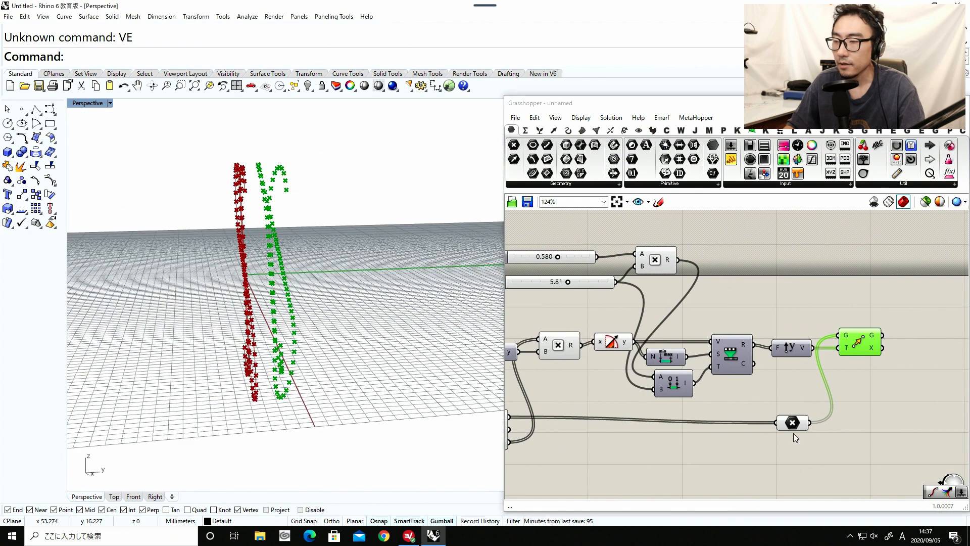
Turn off the preview of the components upstream of Move, including the Point parameter and Divide Curve.
drag(806, 451, 518, 234)
middle_click(580, 361)
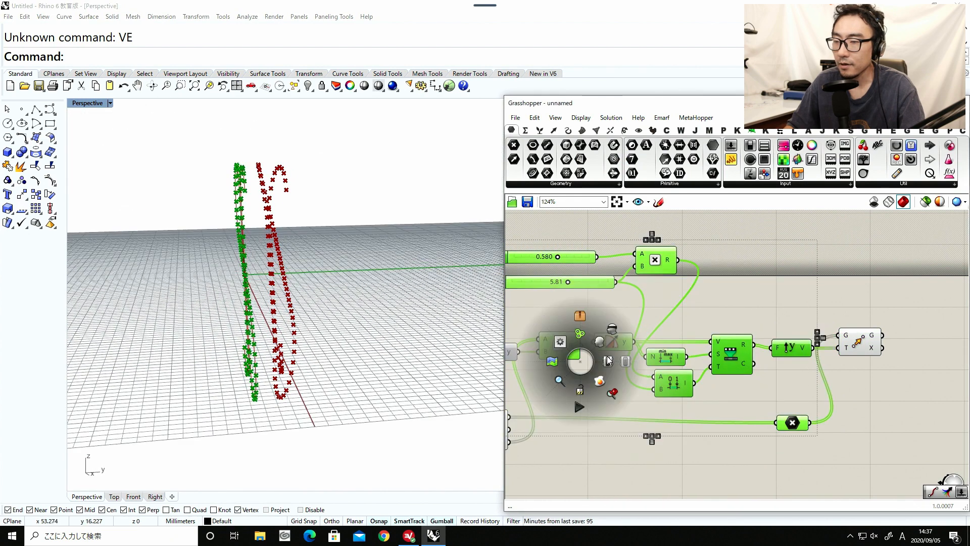
click(612, 330)
click(610, 327)
scroll(708, 384, down, 4)
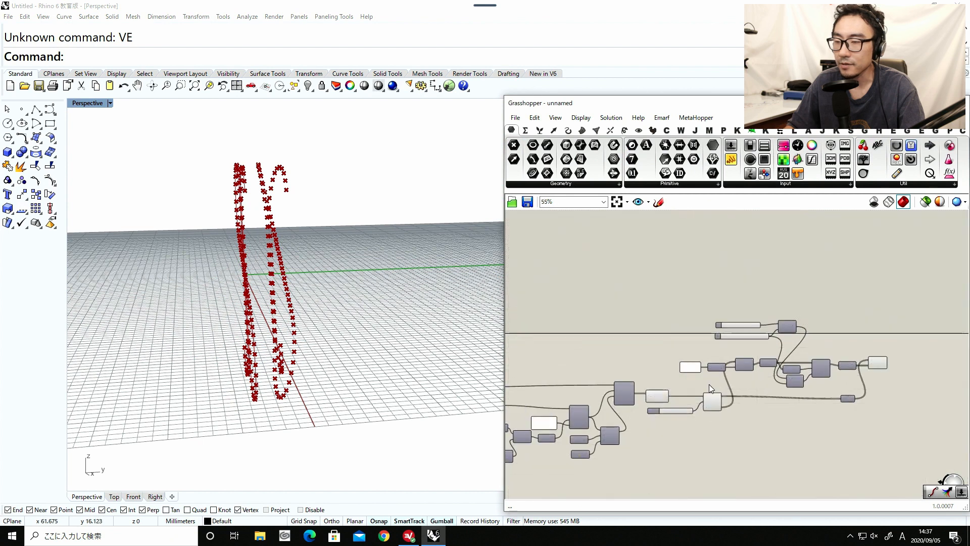
drag(719, 431, 606, 352)
middle_click(661, 429)
click(693, 399)
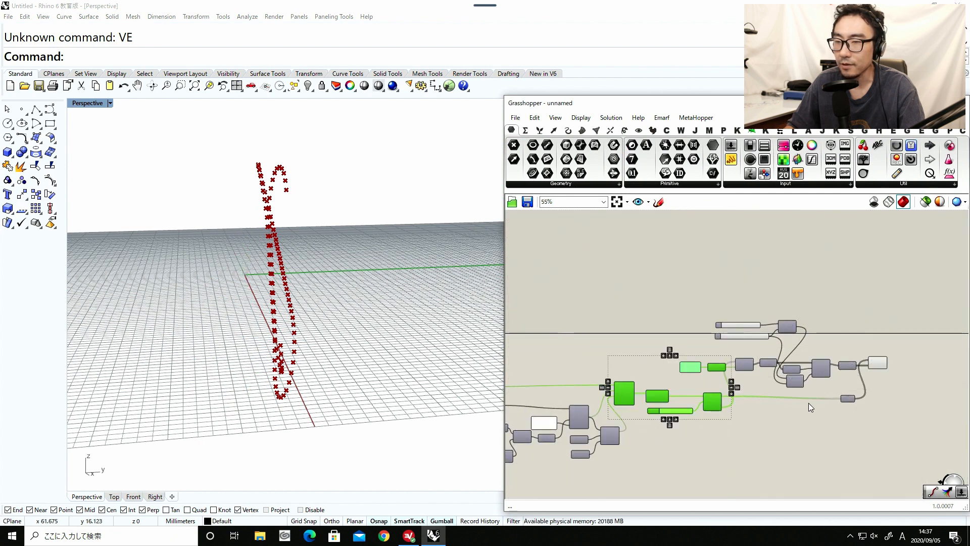
Add a Nurbs Curve component after Move and connect the moved geometry to its V input.
scroll(808, 402, up, 4)
double_click(772, 368)
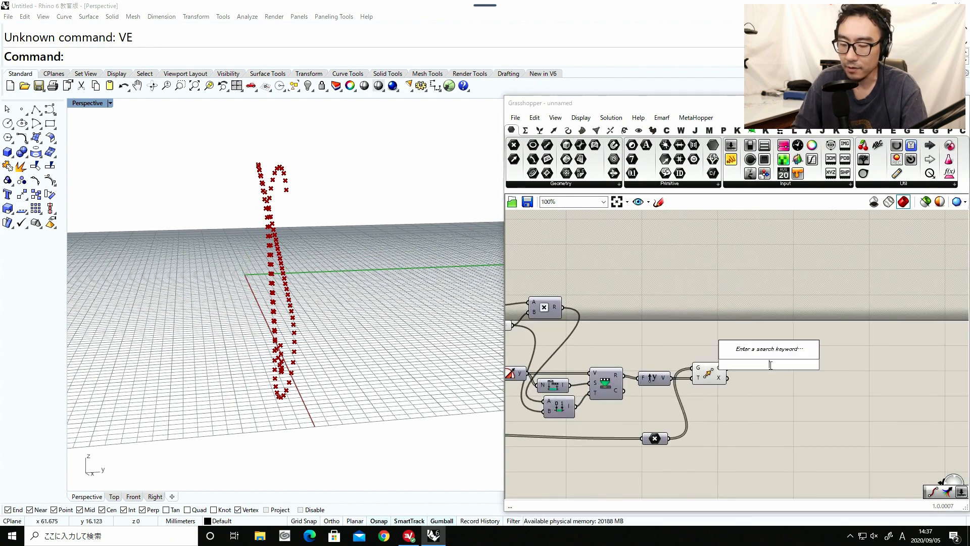
text(nur)
click(766, 352)
scroll(737, 372, up, 3)
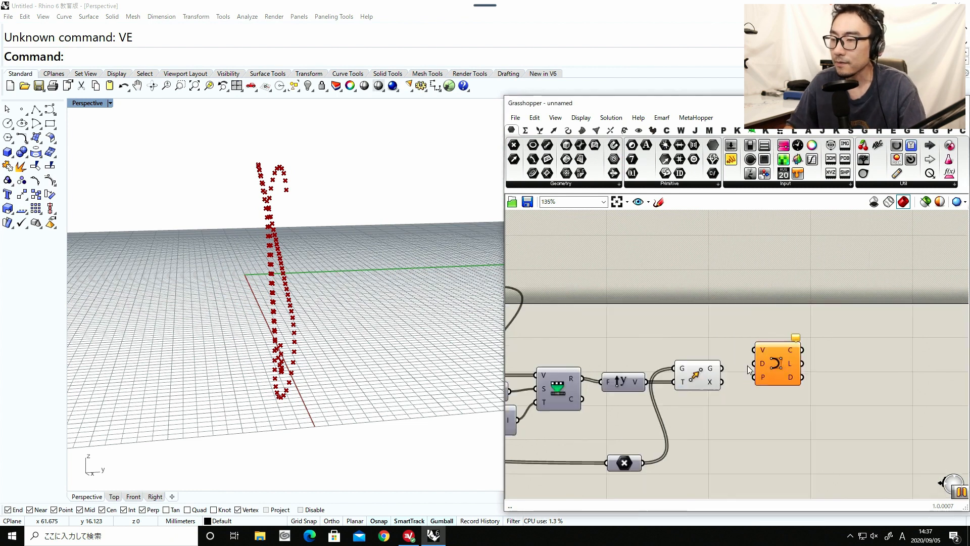
drag(733, 355, 728, 357)
drag(712, 368, 755, 344)
Turn off the preview of the Move component.
click(681, 393)
middle_click(661, 450)
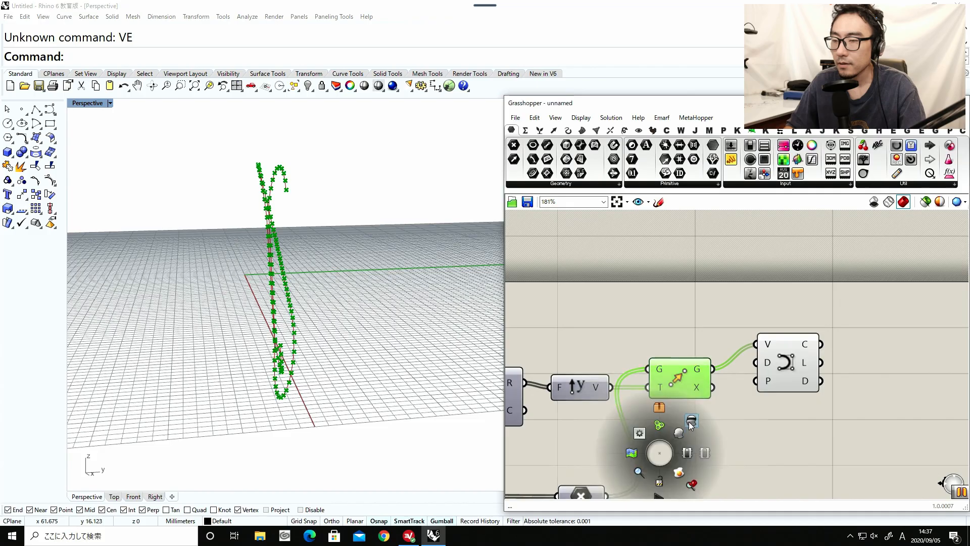
click(689, 423)
click(689, 421)
Examine the shape of the new offset curve from several angles in the Perspective viewport.
right_drag(305, 383, 366, 291)
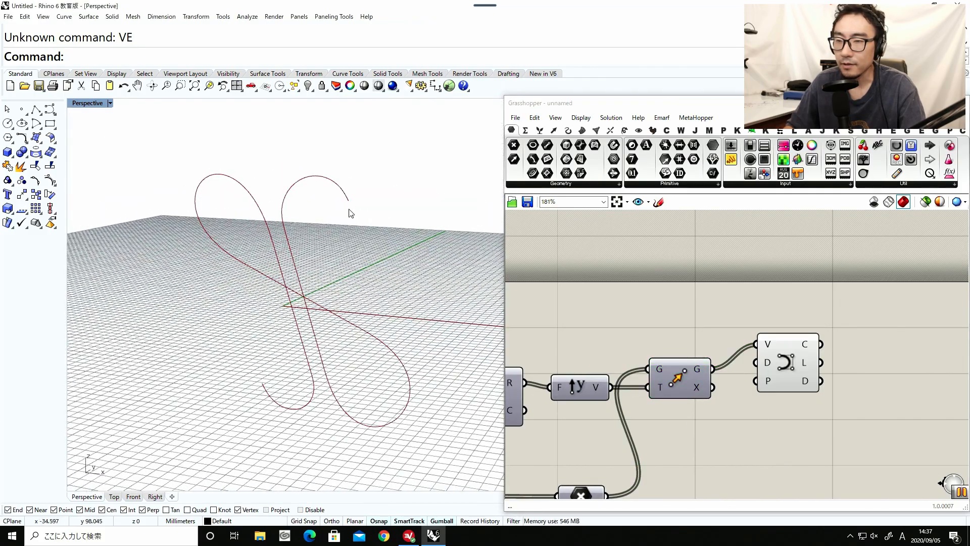
right_drag(286, 209, 225, 266)
scroll(297, 230, up, 6)
right_drag(258, 315, 239, 209)
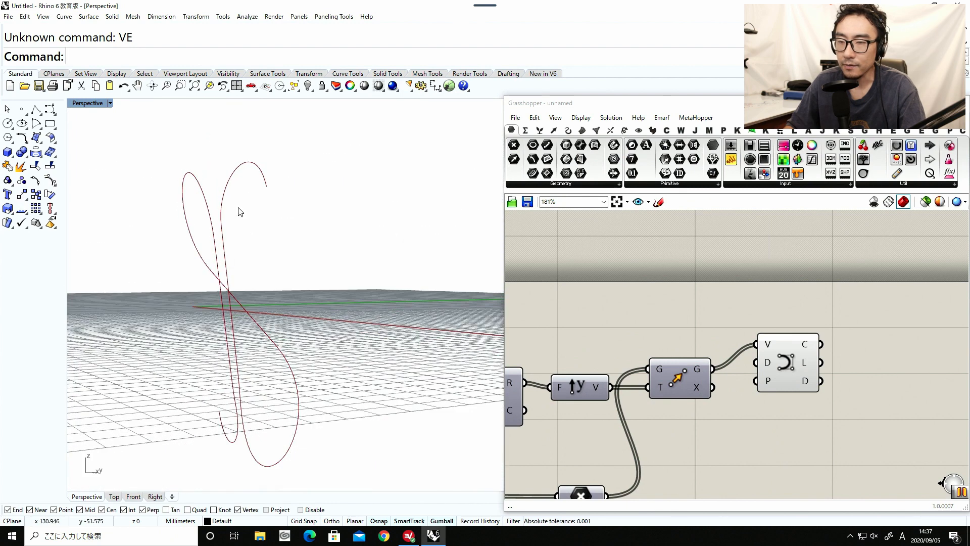
right_drag(285, 460, 264, 452)
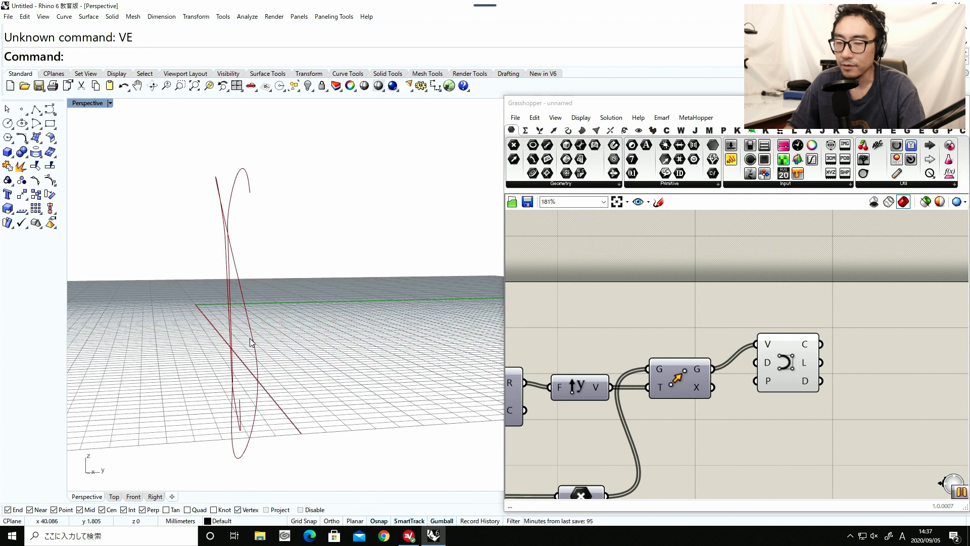
right_drag(241, 289, 238, 298)
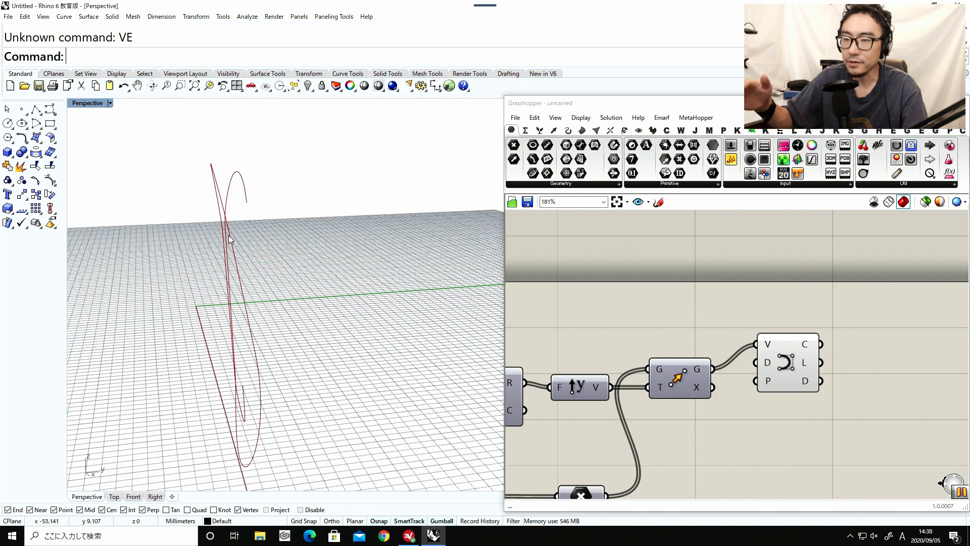
mouse_move(208, 216)
right_down()
mouse_move(240, 210)
mouse_move(198, 218)
right_up()
right_drag(224, 279, 171, 400)
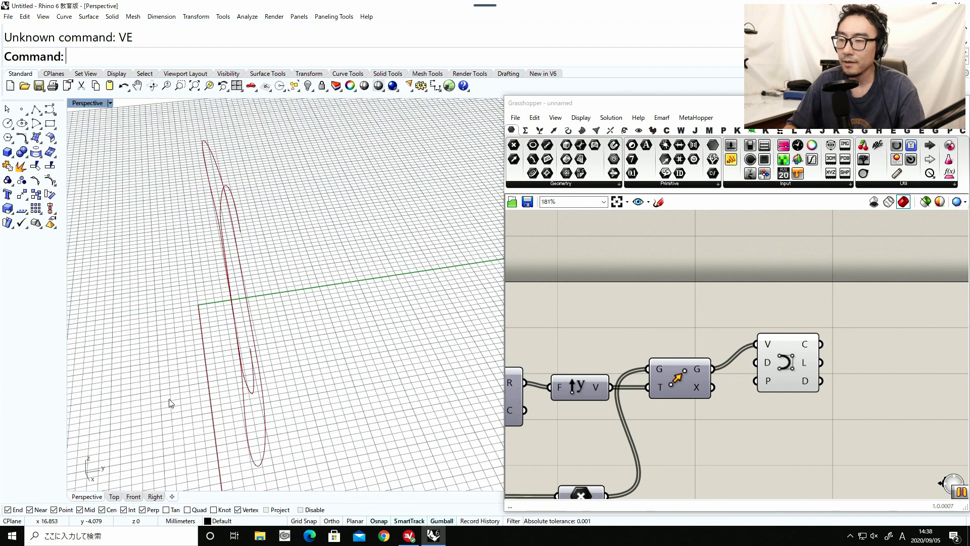
Add a Merge component and place it to the lower right of the Nurbs Curve component.
double_click(653, 305)
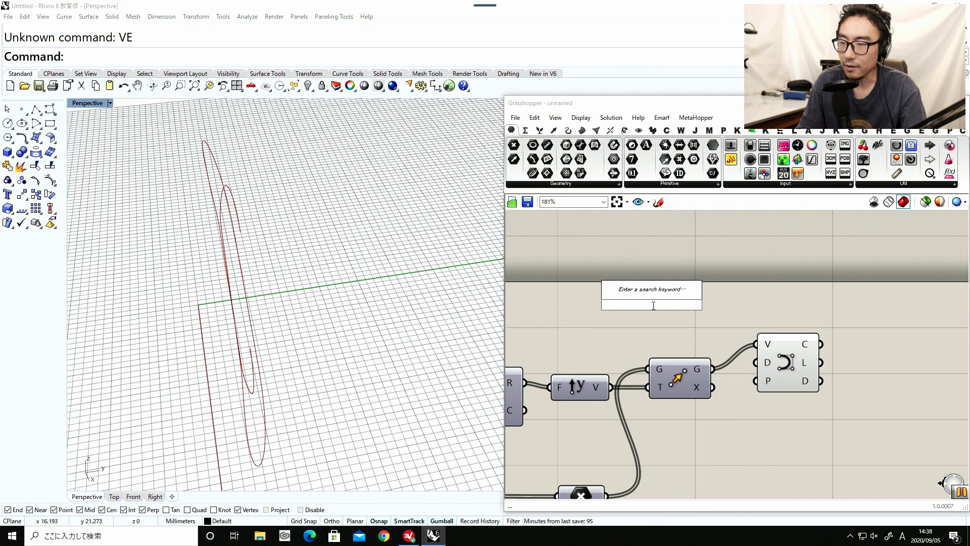
text(merge)
key(Return)
drag(647, 304, 748, 475)
right_drag(719, 447, 849, 339)
Connect the curve output that feeds Divide Curve to Merge's D1 input.
scroll(849, 339, down, 6)
scroll(608, 384, up, 1)
right_drag(546, 358, 632, 357)
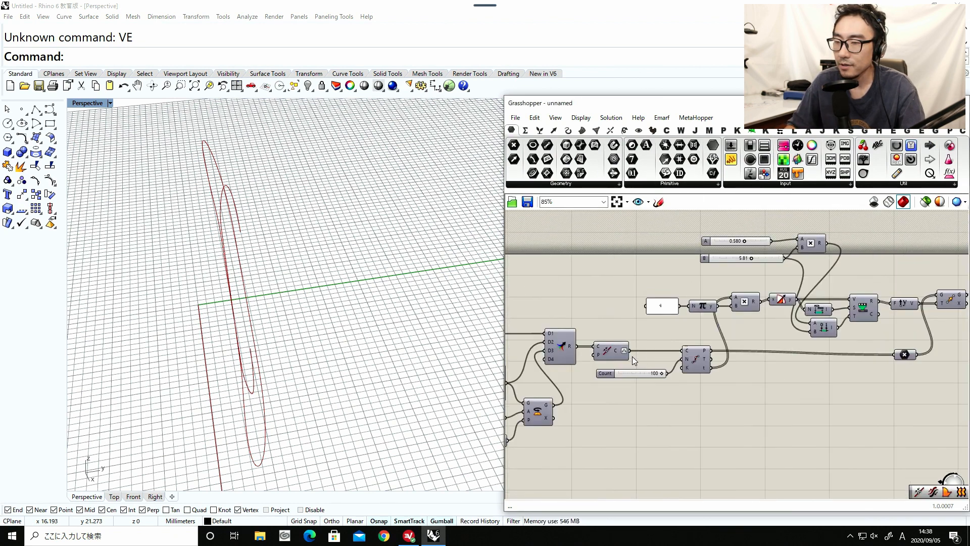
drag(611, 354, 870, 336)
right_drag(886, 340, 780, 361)
scroll(780, 362, up, 1)
drag(781, 365, 838, 365)
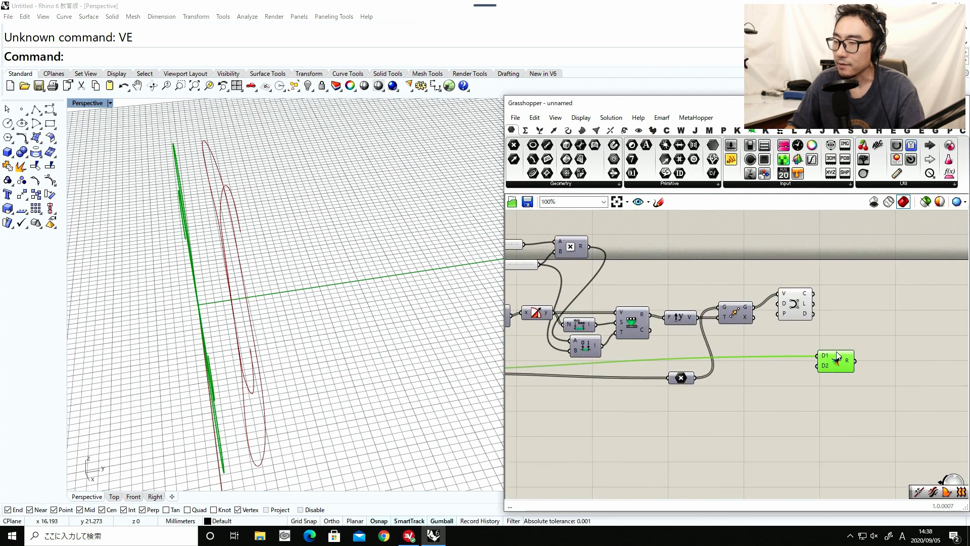
Connect the Nurbs Curve's C output to Merge's D2 input and turn off the Nurbs Curve's preview.
drag(803, 314, 787, 324)
drag(821, 369, 742, 319)
middle_click(775, 435)
click(807, 404)
Add a Loft component beside Merge and connect Merge's R output to its C input.
double_click(855, 405)
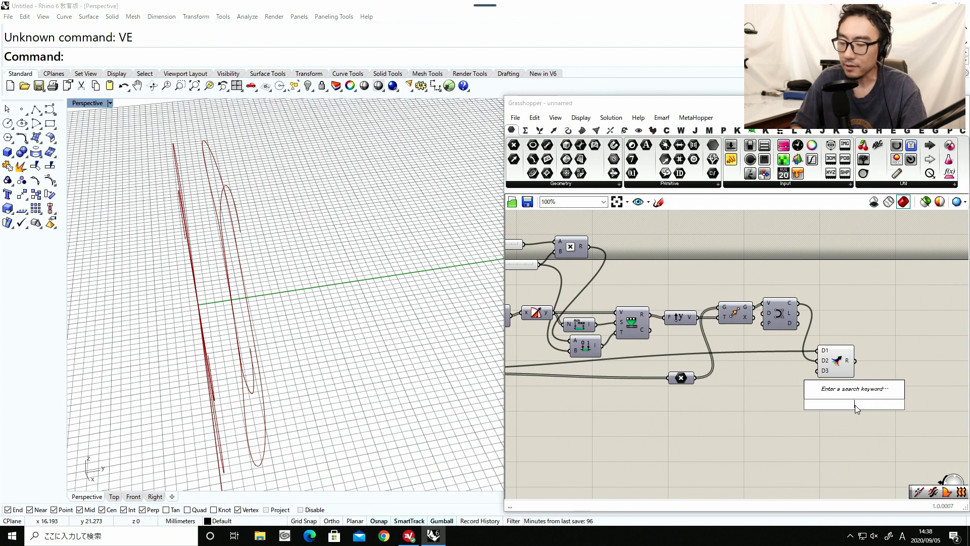
text(loft)
click(850, 393)
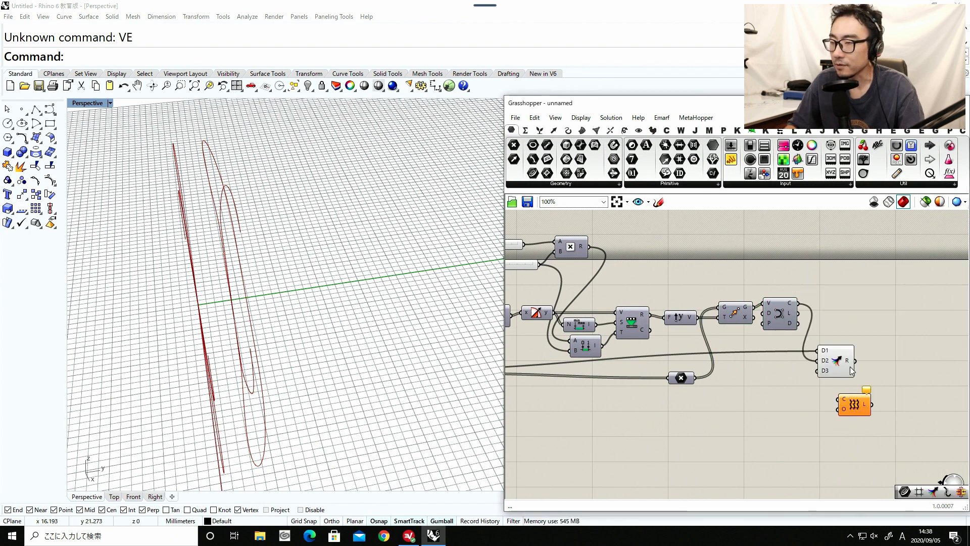
drag(841, 398, 887, 373)
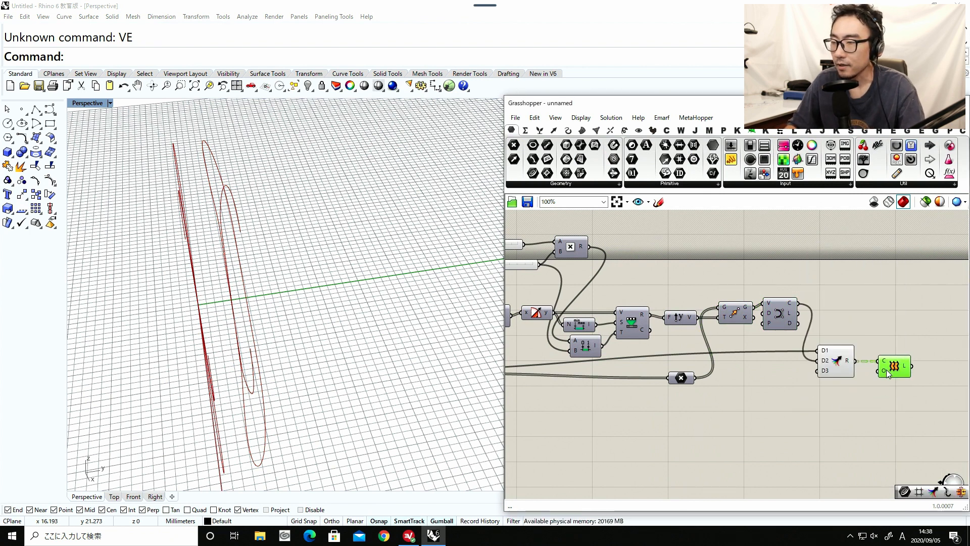
Flatten the D1 and D2 inputs of the Merge component.
right_click(825, 352)
click(855, 404)
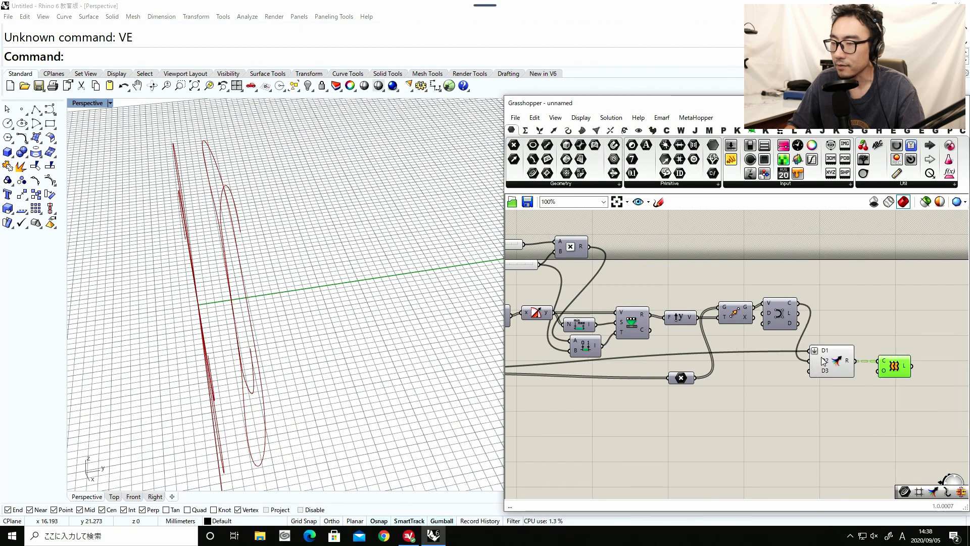
right_click(824, 360)
click(855, 404)
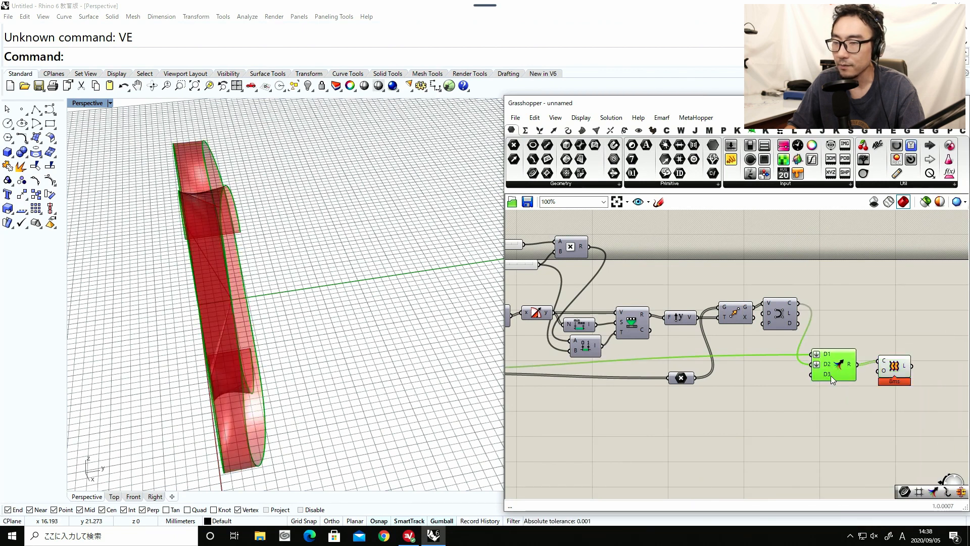
Turn off the Merge component's preview and inspect the lofted ribbon in the viewport.
drag(844, 308, 763, 423)
middle_click(804, 439)
click(836, 409)
click(553, 404)
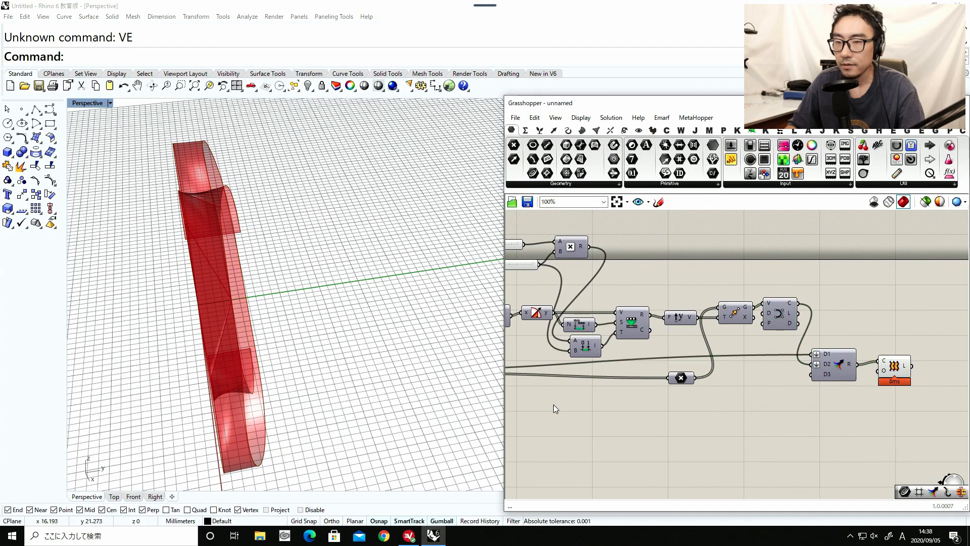
right_drag(373, 374, 292, 334)
scroll(244, 284, up, 8)
right_drag(246, 285, 213, 218)
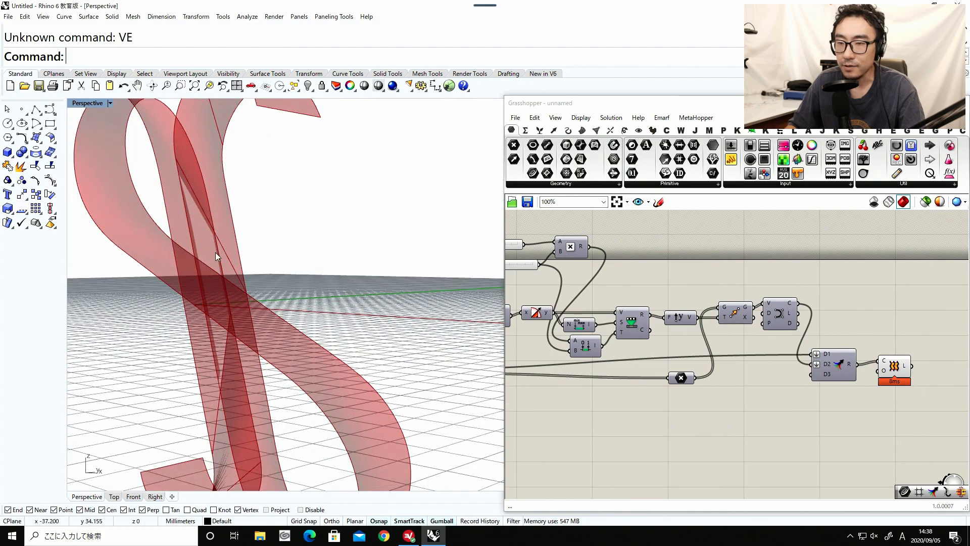
right_drag(215, 253, 235, 294)
Add a second Nurbs Curve component below Divide Curve and connect Divide Curve's P output to its V input.
right_drag(704, 333, 854, 317)
scroll(854, 316, down, 1)
click(607, 375)
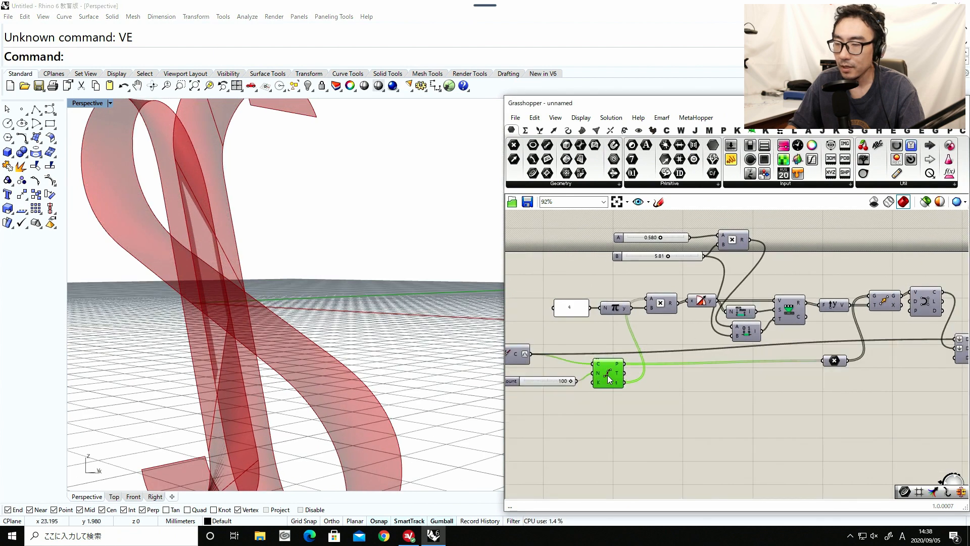
double_click(677, 409)
text(nu)
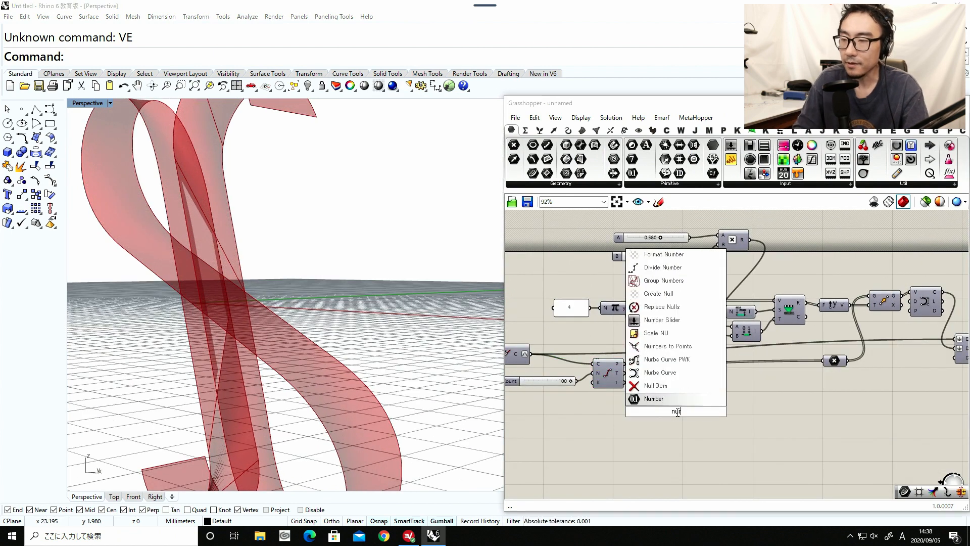
text(rbs)
key(Return)
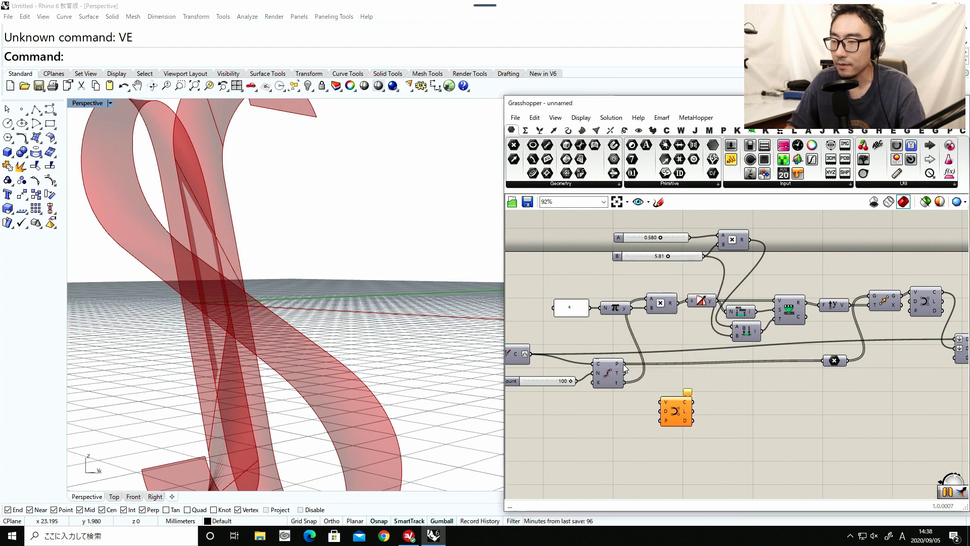
right_drag(574, 366, 638, 371)
click(570, 360)
right_drag(695, 385, 586, 378)
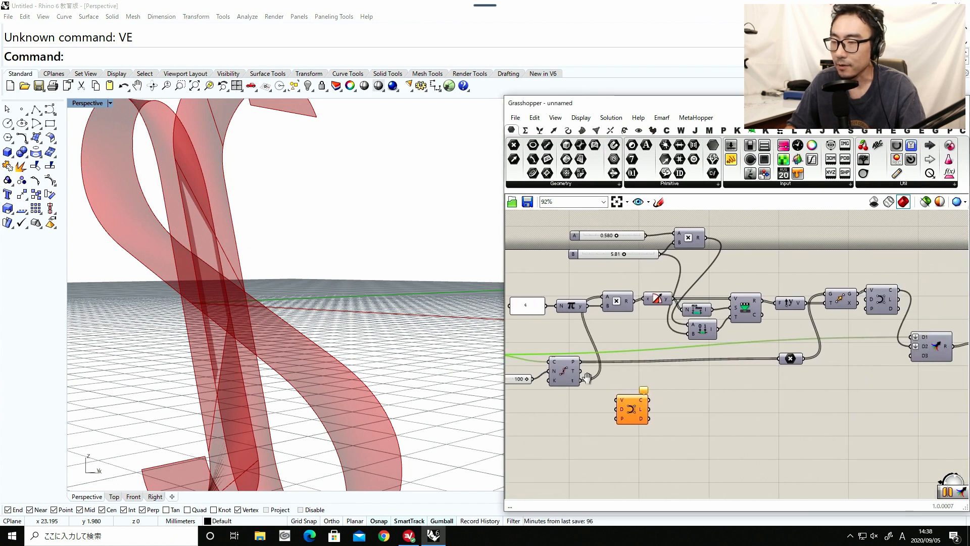
Move the second Nurbs Curve below the Point parameter and connect its C output to Merge's D1, replacing the existing wire.
drag(619, 399, 810, 405)
right_drag(830, 401, 649, 404)
scroll(643, 403, up, 1)
drag(644, 403, 736, 338)
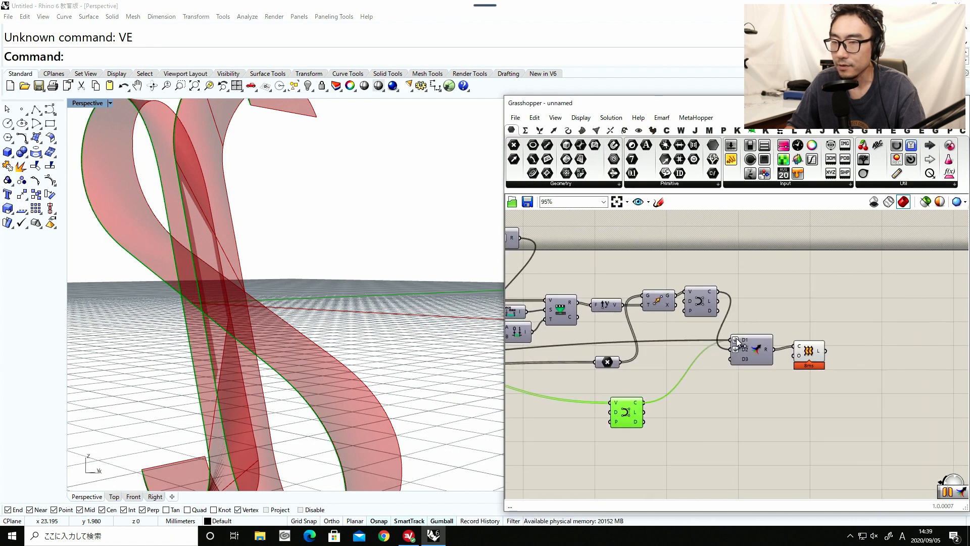
right_drag(269, 312, 432, 358)
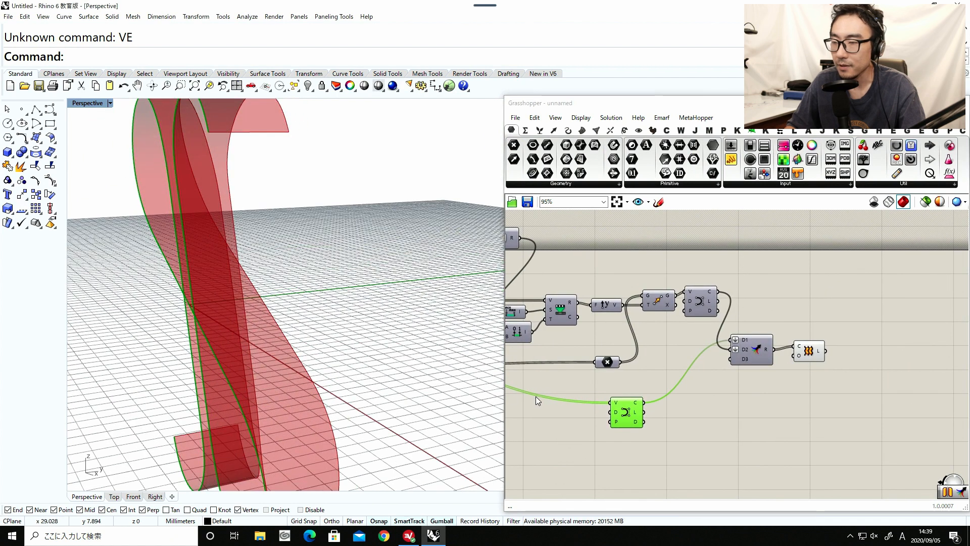
Shift the second Nurbs Curve component slightly, turn off its preview and check the rebuilt loft in the viewport.
drag(632, 415, 622, 409)
middle_click(622, 409)
click(649, 376)
click(650, 378)
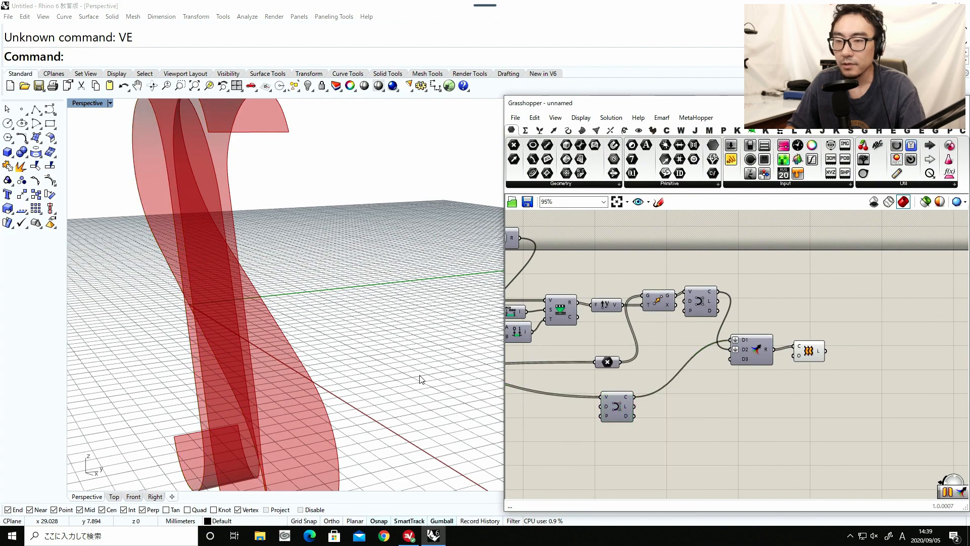
right_drag(339, 372, 293, 294)
scroll(305, 281, up, 3)
Set slider A to 0.231 and slider B to 5.49 to adjust the ribbon's width range.
right_drag(569, 305, 743, 331)
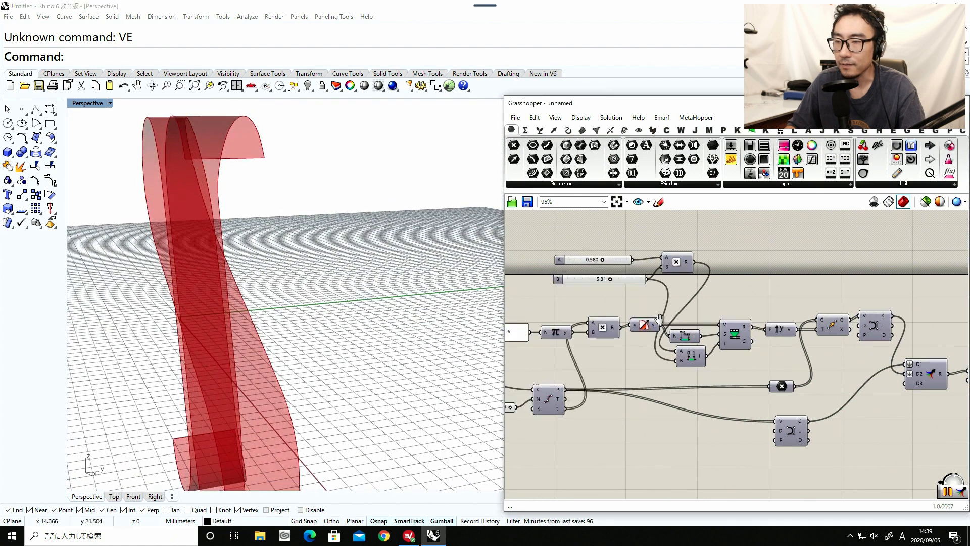
right_drag(596, 264, 705, 306)
scroll(705, 305, up, 4)
drag(715, 297, 674, 300)
right_drag(222, 292, 218, 289)
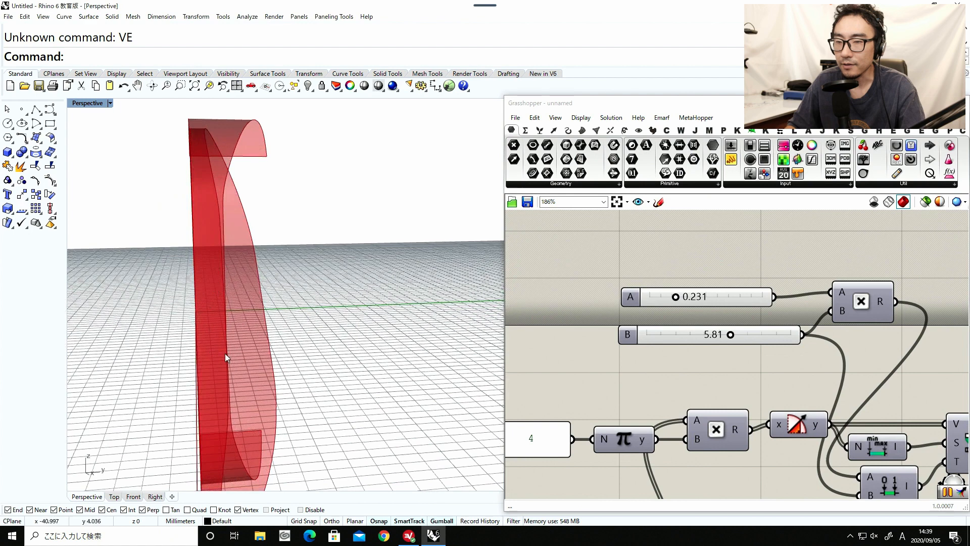
right_drag(225, 353, 218, 319)
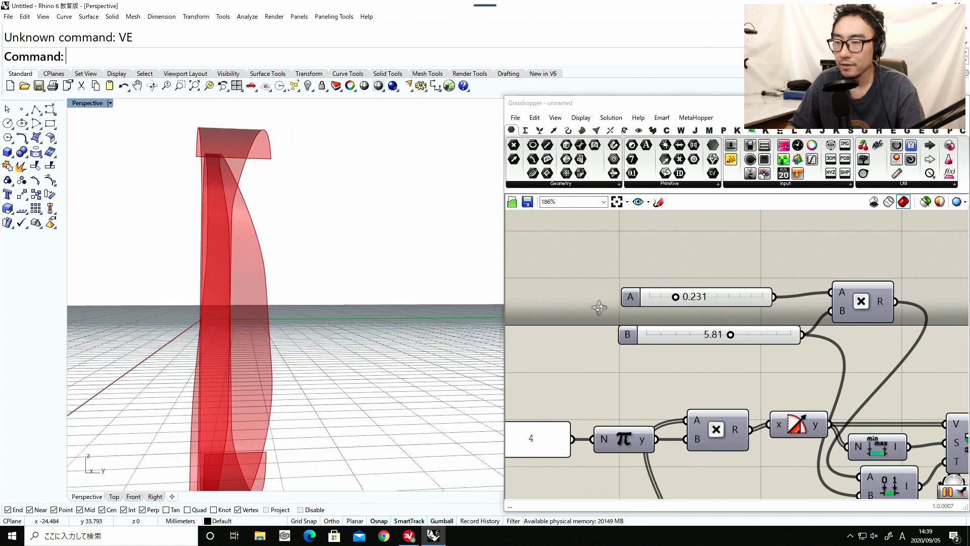
mouse_move(730, 336)
mouse_down()
mouse_move(751, 335)
mouse_move(713, 335)
mouse_move(738, 336)
mouse_move(723, 335)
mouse_up()
Examine the lofted ribbon from several angles and distances, checking its varying width and where its bands cross.
right_drag(323, 282, 258, 179)
right_drag(266, 354, 292, 448)
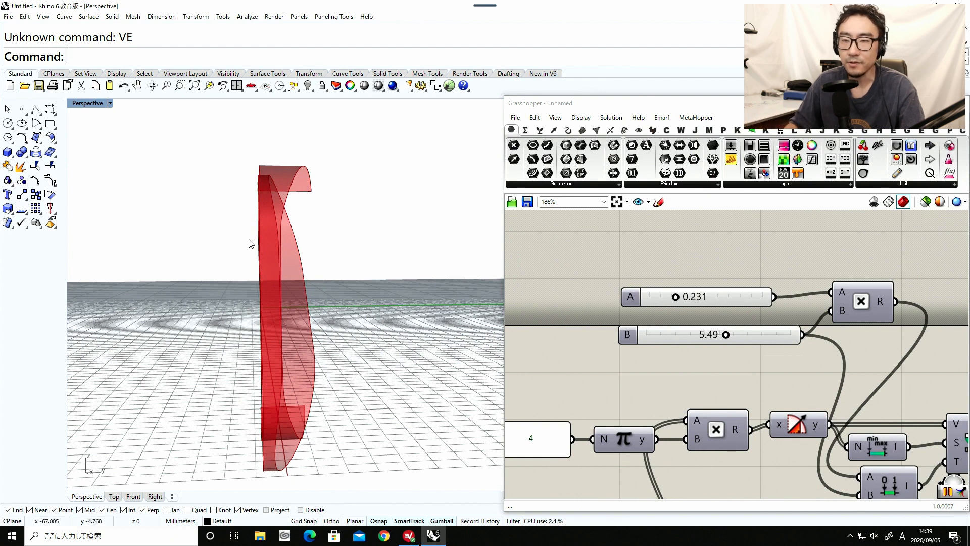
right_drag(250, 242, 307, 283)
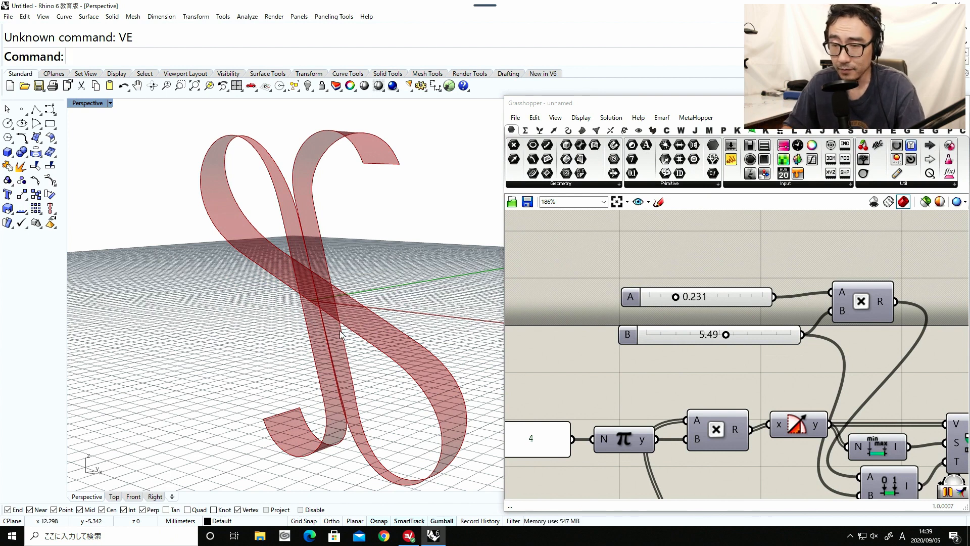
right_drag(340, 330, 196, 263)
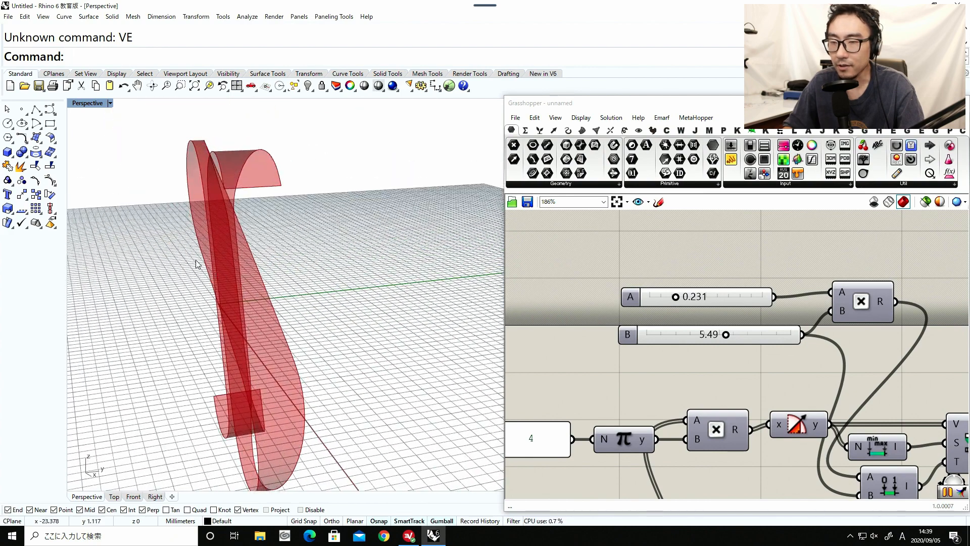
scroll(260, 289, up, 6)
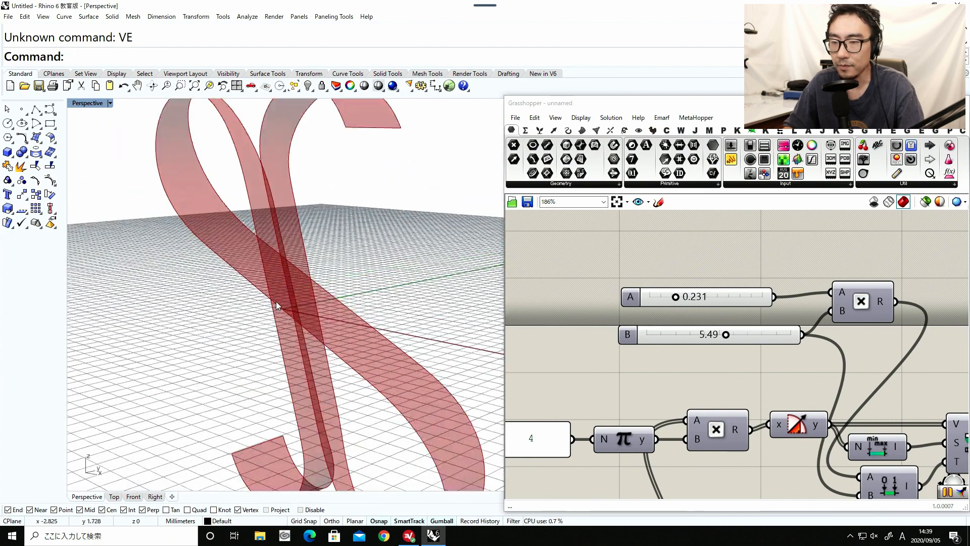
scroll(286, 306, down, 5)
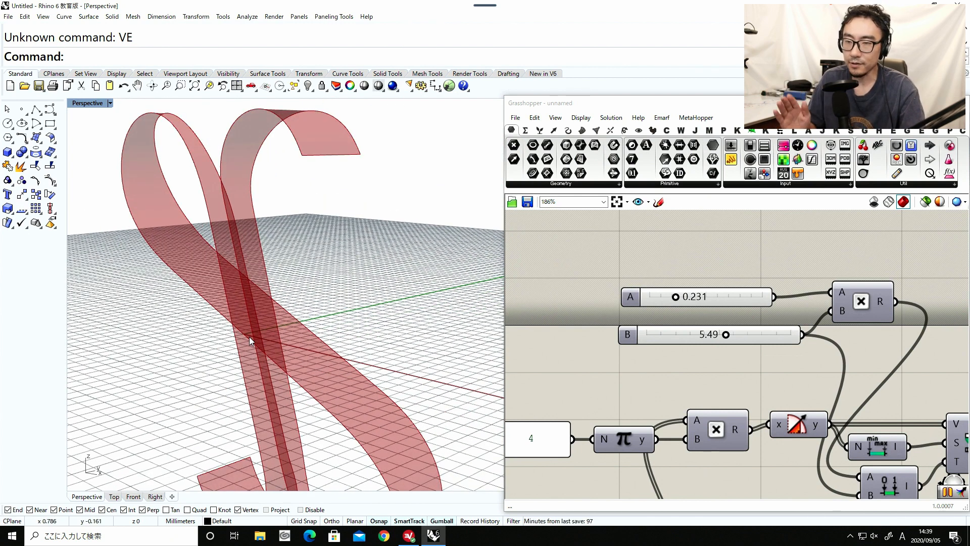
scroll(207, 319, down, 4)
scroll(237, 310, up, 5)
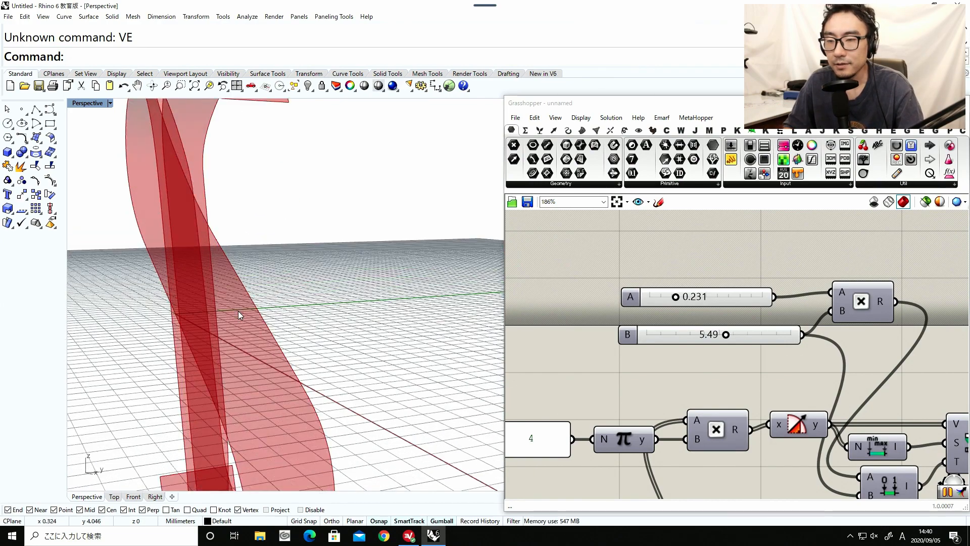
scroll(217, 311, down, 5)
right_drag(216, 311, 243, 335)
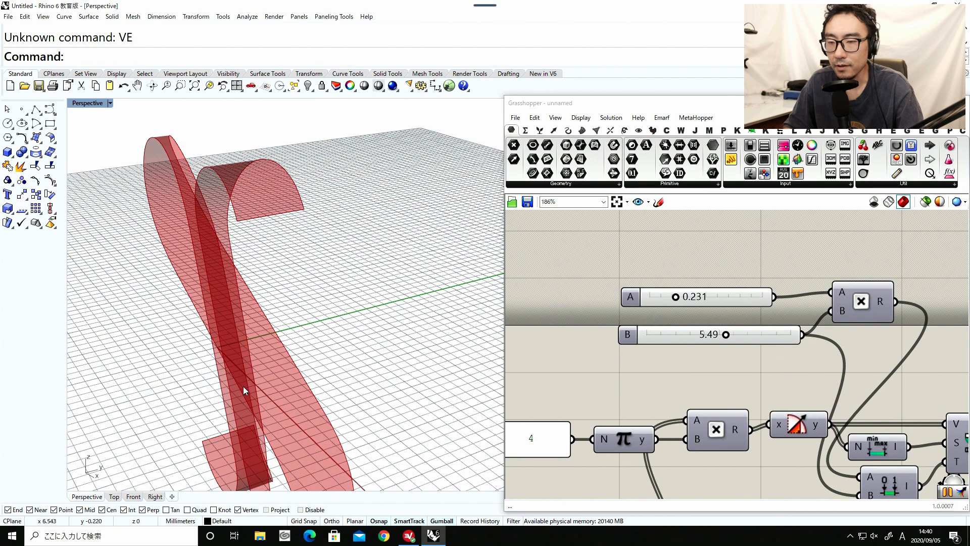
right_drag(195, 298, 226, 309)
scroll(605, 315, down, 4)
scroll(695, 389, up, 2)
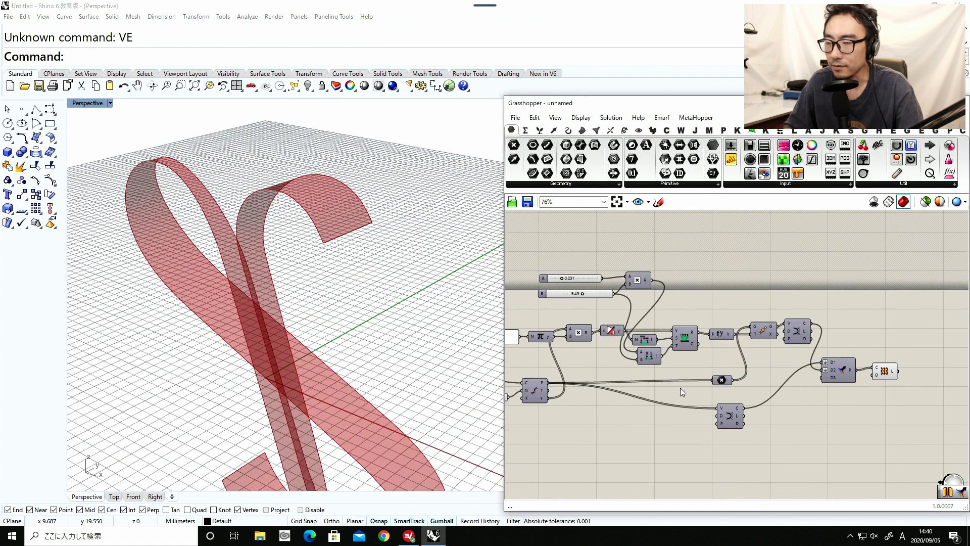
Turn the second Nurbs Curve component's preview back on, shift the component slightly and check its highlighted curve along the ribbon.
click(719, 425)
drag(716, 425, 724, 432)
middle_click(726, 429)
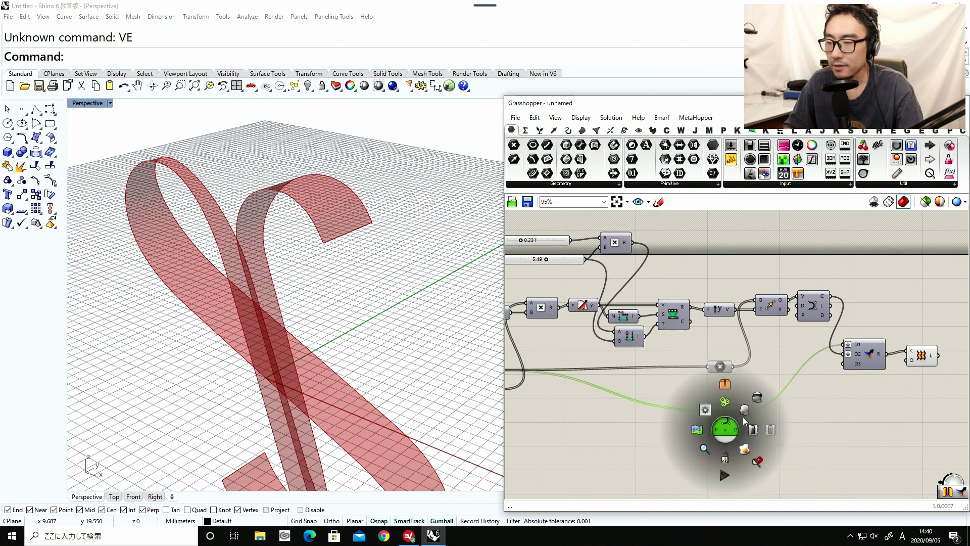
click(744, 410)
right_drag(337, 349, 223, 336)
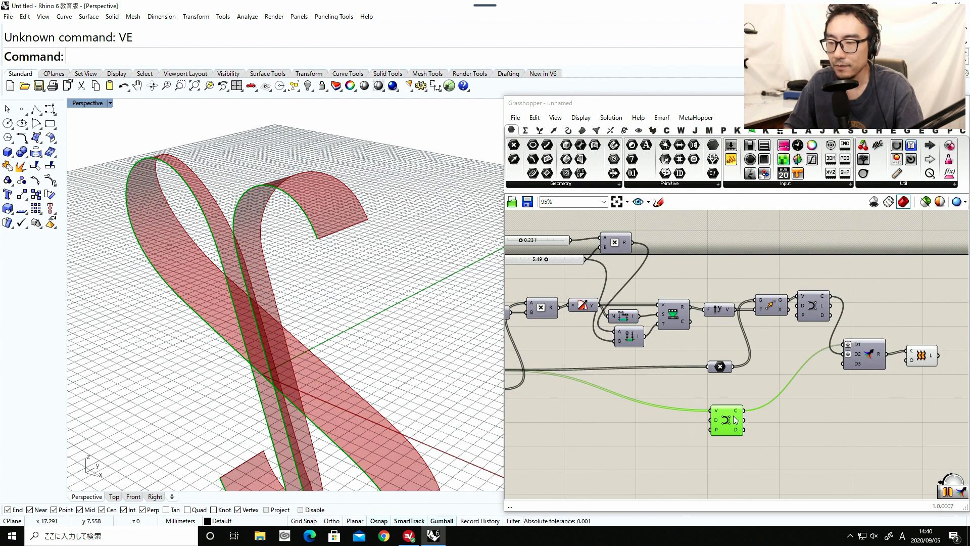
drag(733, 415, 724, 409)
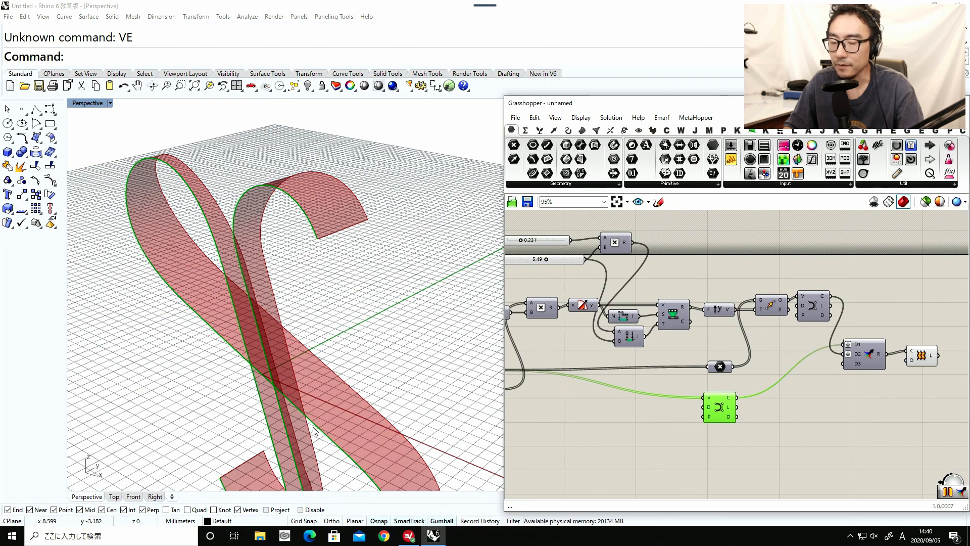
right_drag(305, 394, 323, 399)
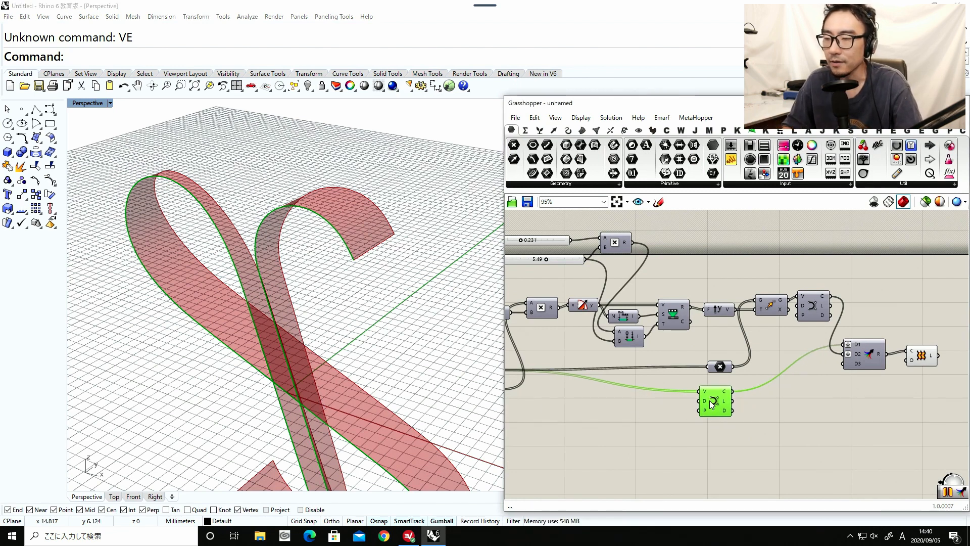
drag(716, 409, 713, 407)
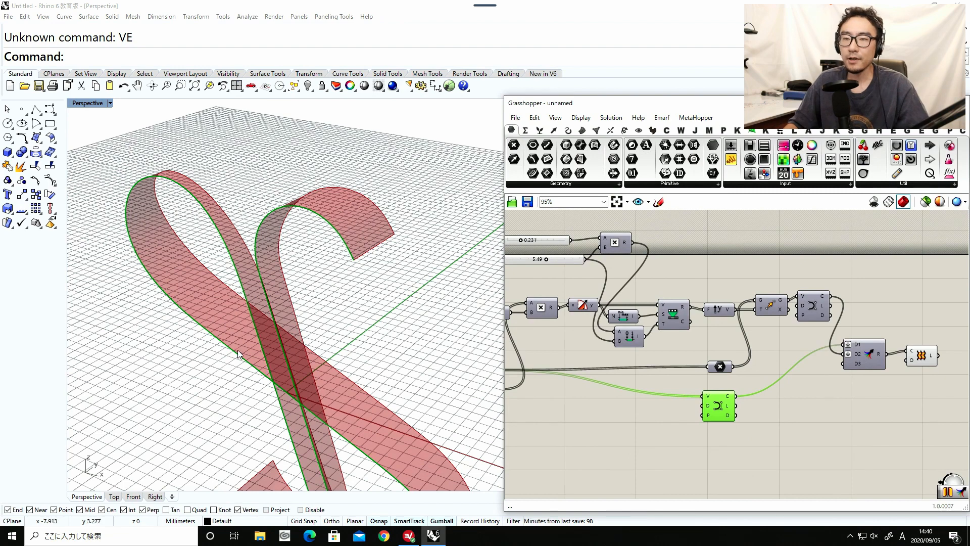
scroll(237, 350, down, 5)
scroll(253, 352, up, 4)
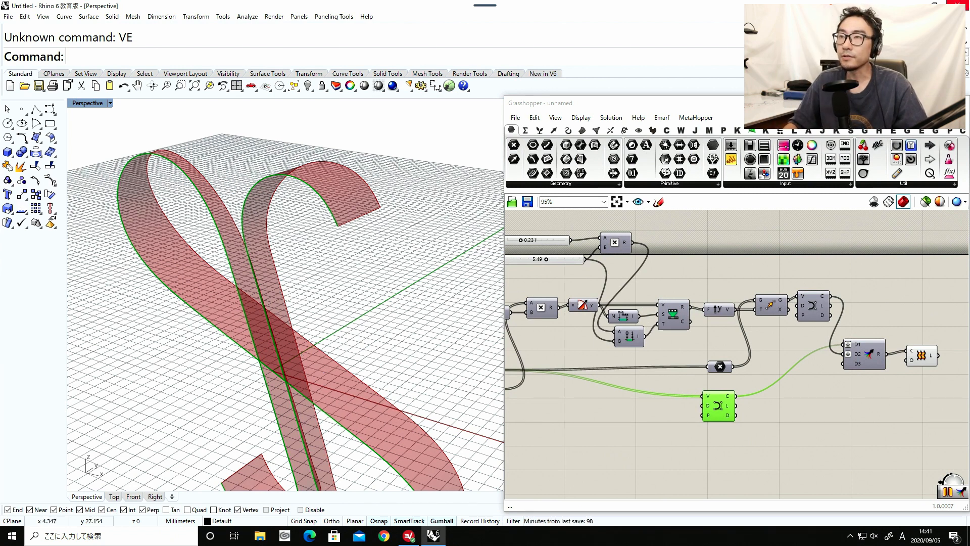
Nudge the Divide Curve component slightly upward and examine the ribbon from near and far.
right_drag(586, 362, 755, 339)
scroll(666, 355, up, 1)
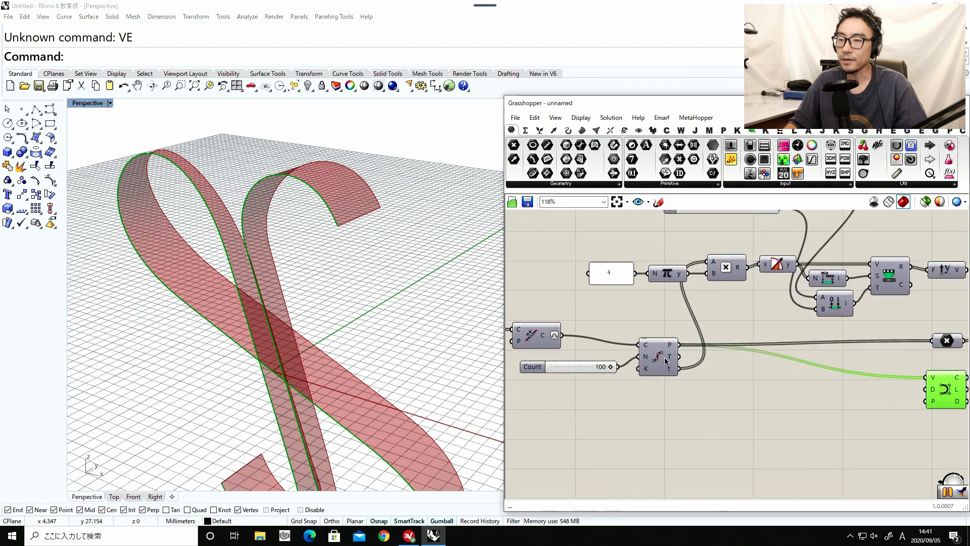
drag(670, 361, 667, 357)
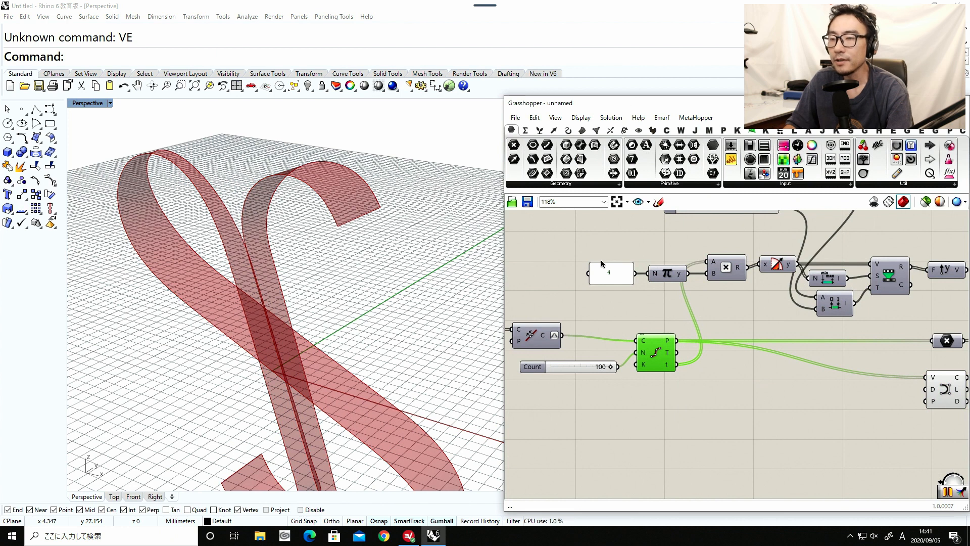
drag(659, 364, 657, 356)
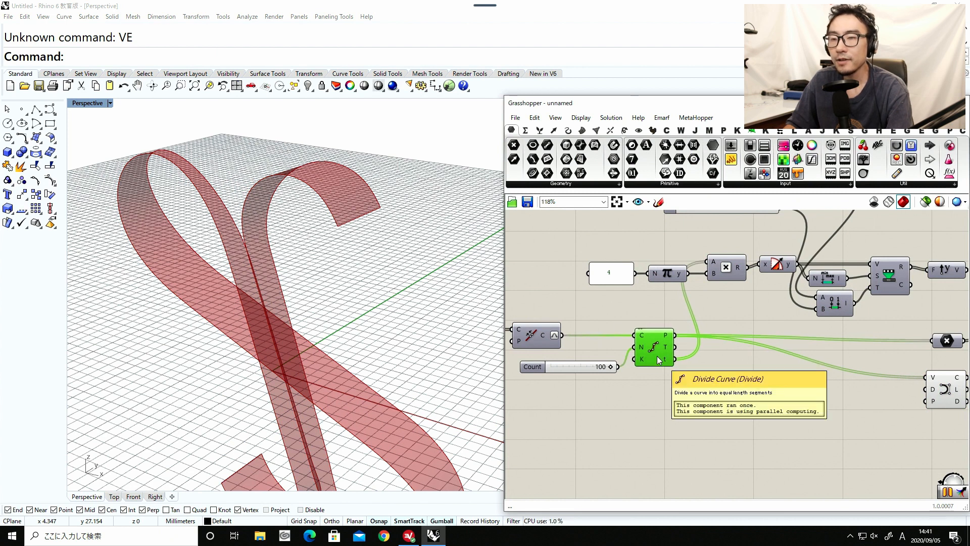
scroll(267, 283, down, 3)
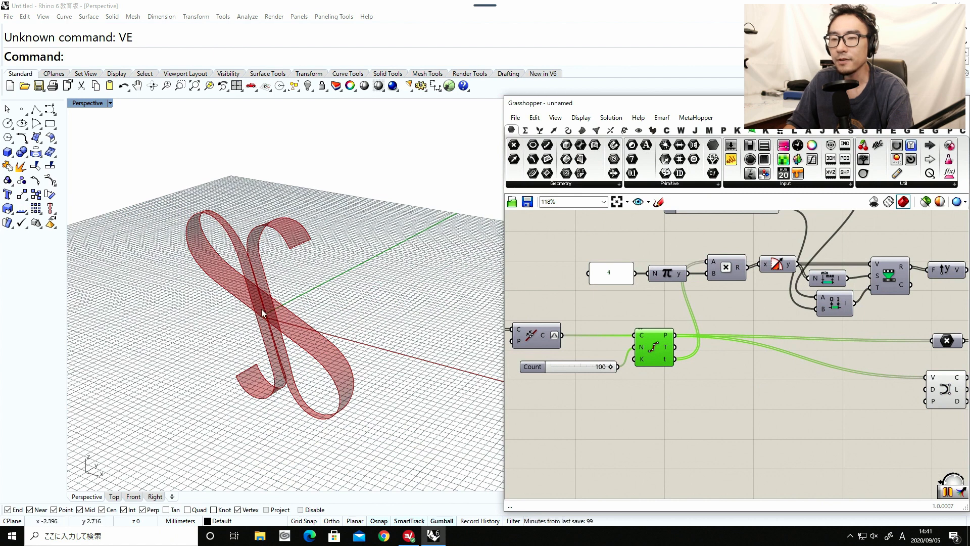
right_drag(675, 332, 647, 377)
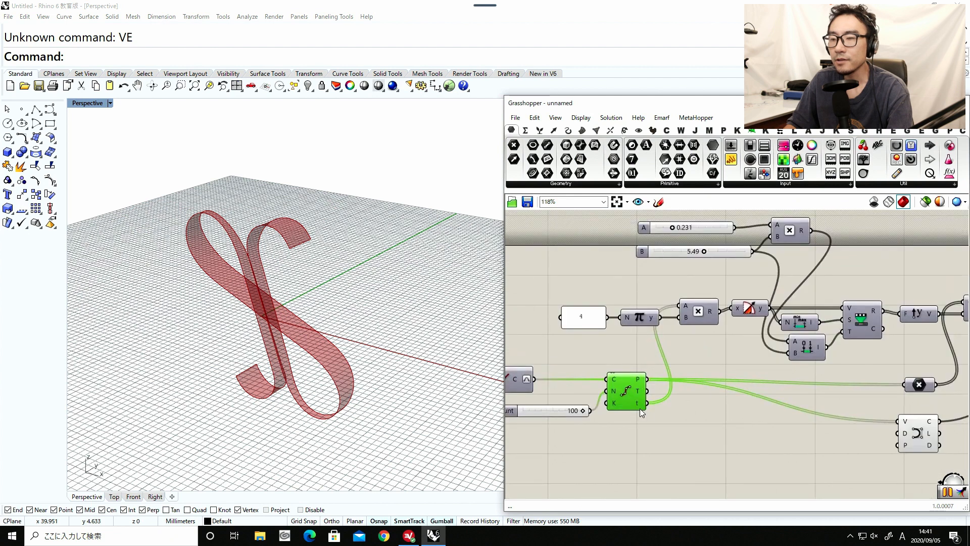
scroll(640, 412, up, 1)
mouse_move(638, 404)
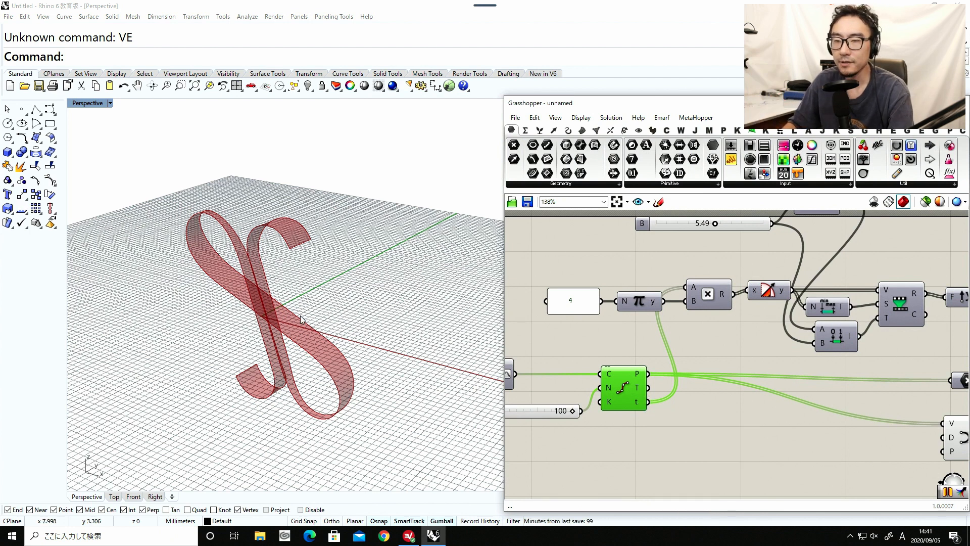
scroll(302, 320, up, 4)
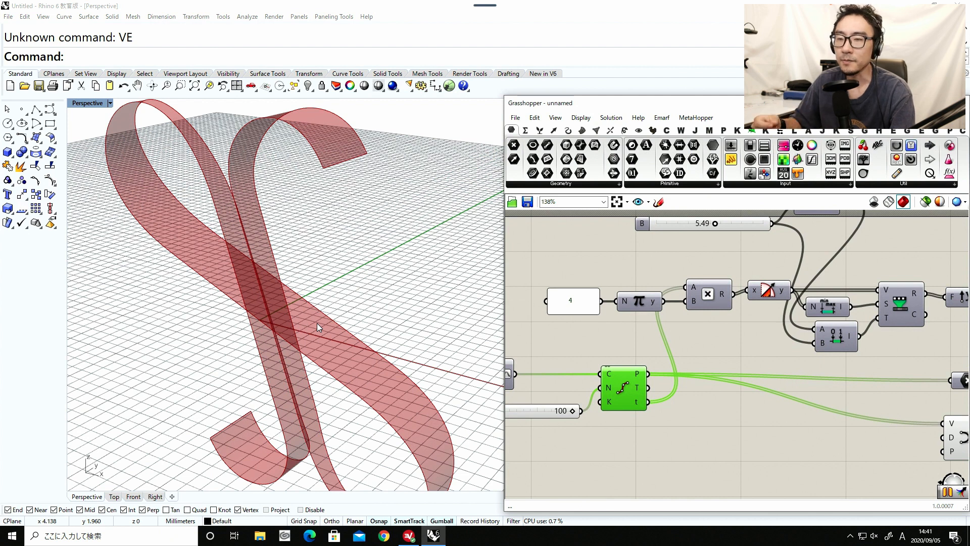
Inspect the list of parameter values at the Divide Curve component's t output.
scroll(592, 443, down, 2)
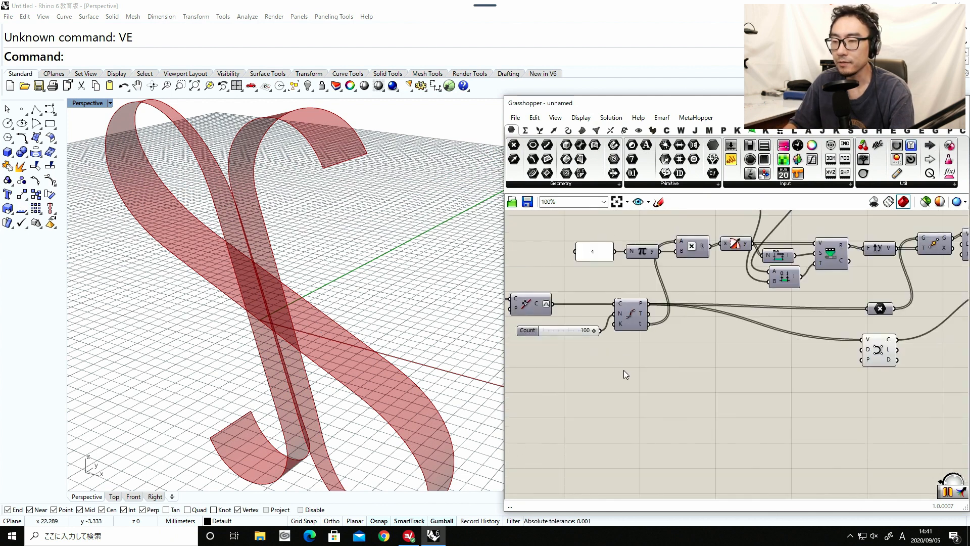
double_click(639, 364)
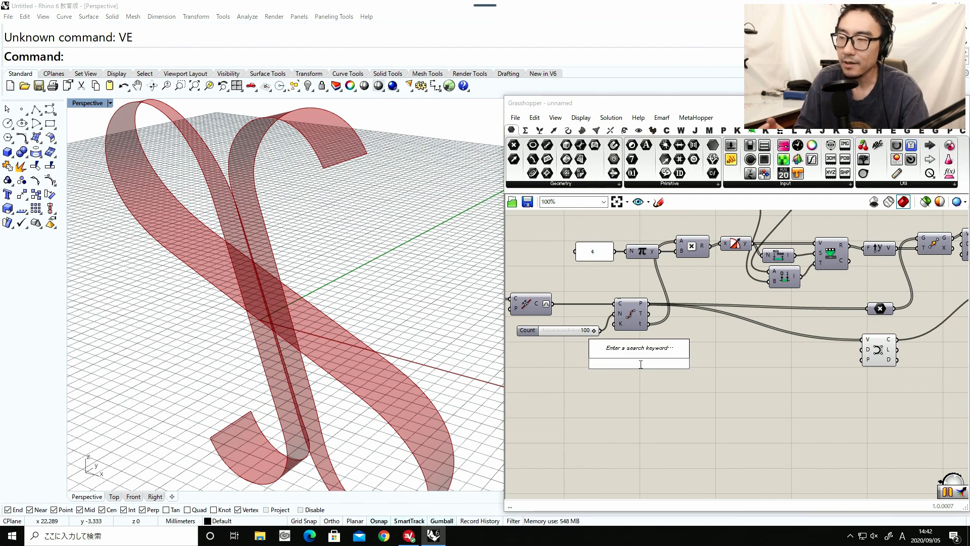
click(640, 332)
scroll(640, 332, up, 1)
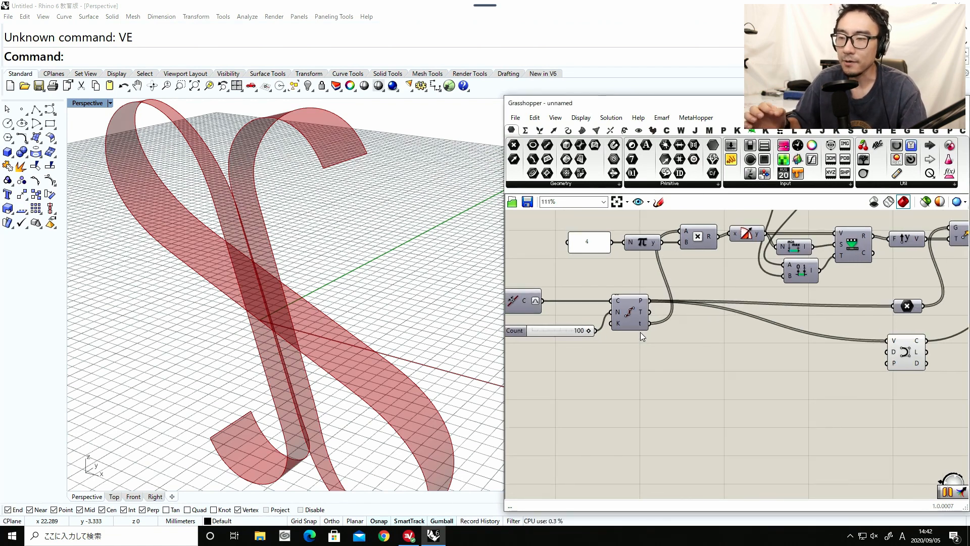
scroll(641, 332, up, 5)
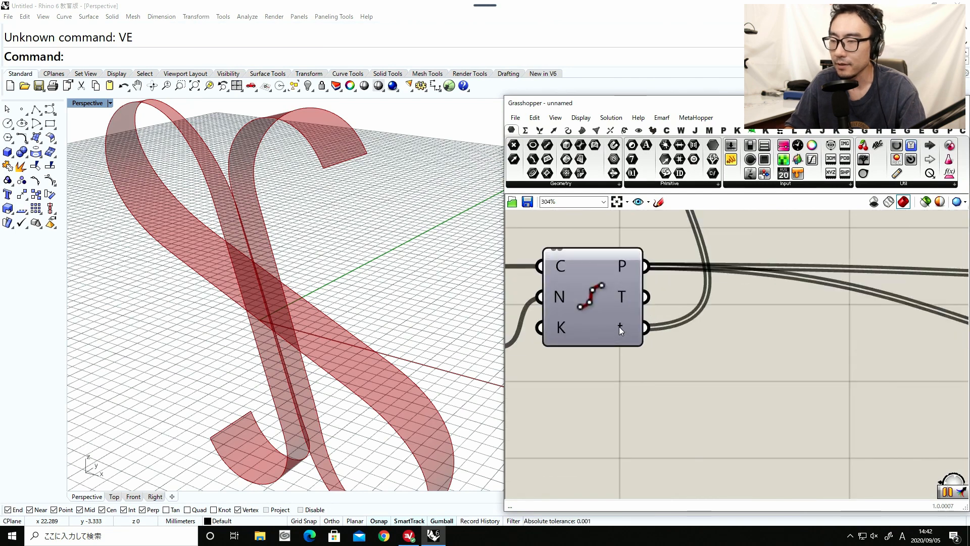
mouse_move(619, 326)
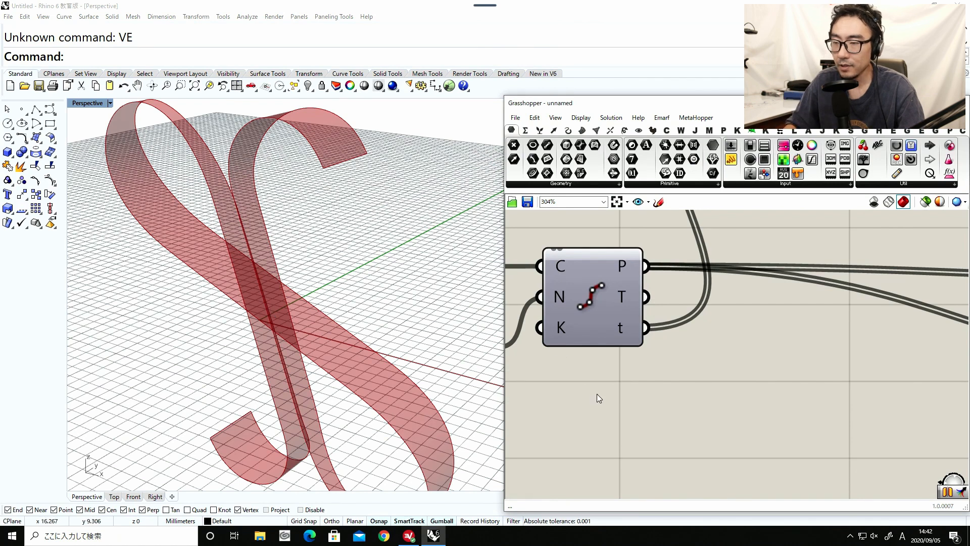
scroll(599, 393, down, 2)
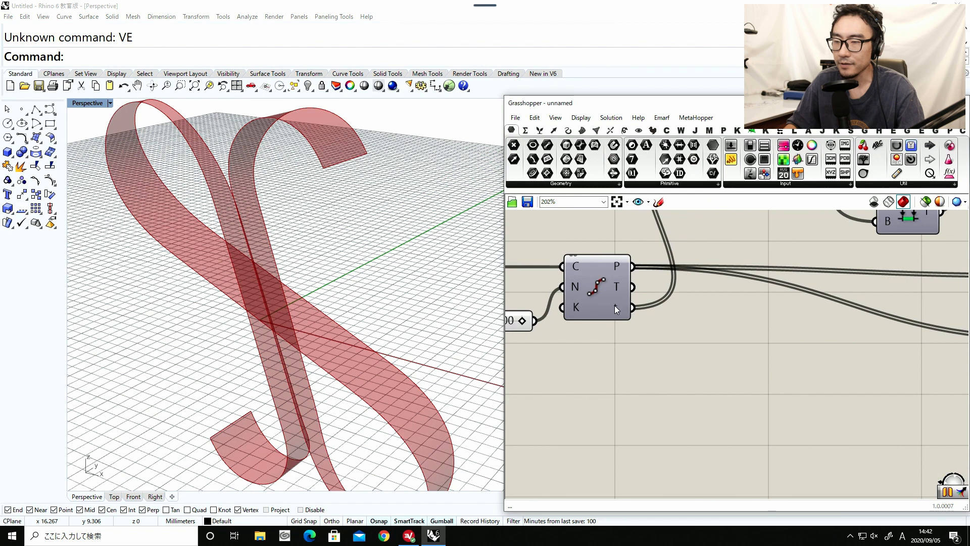
mouse_move(614, 306)
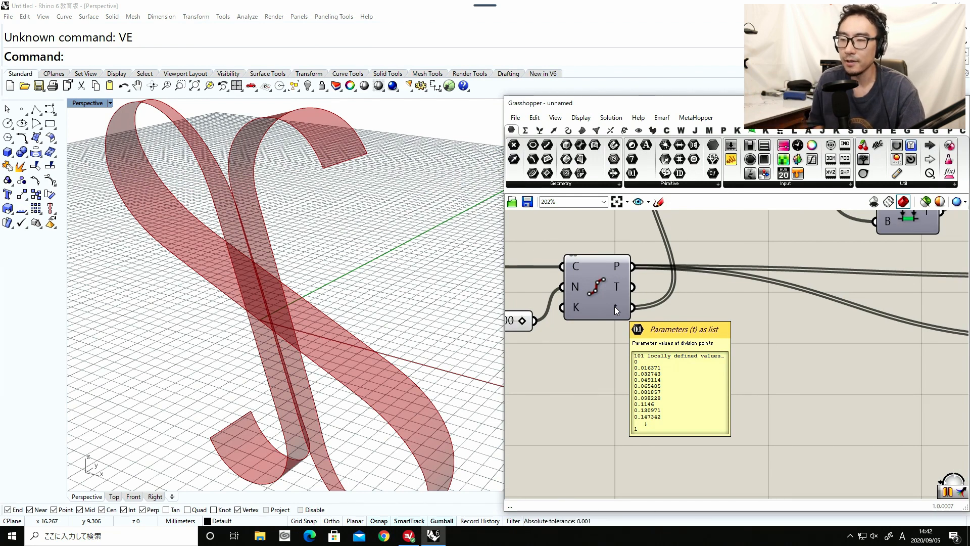
Add a number slider below the Divide Curve component and open its settings.
right_drag(622, 376, 671, 351)
double_click(661, 408)
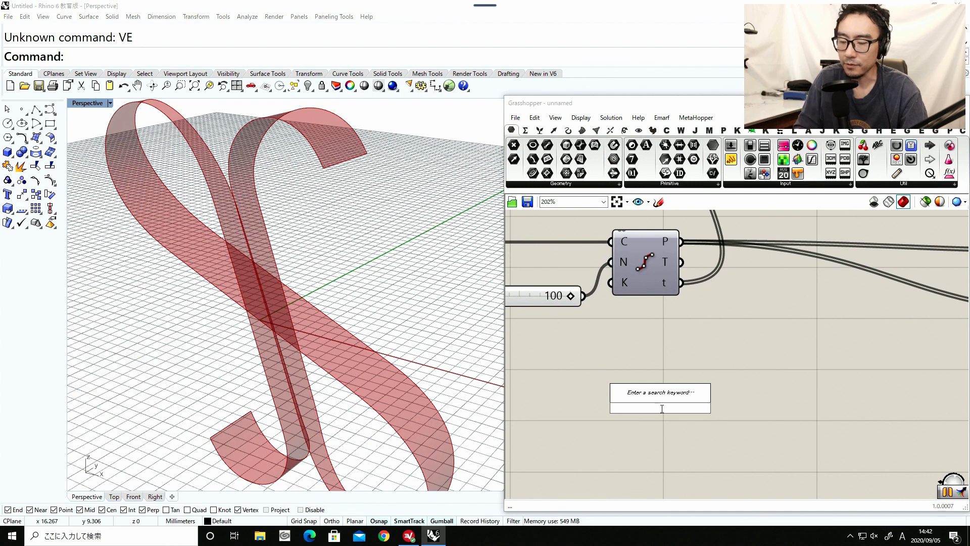
text(slider)
key(Return)
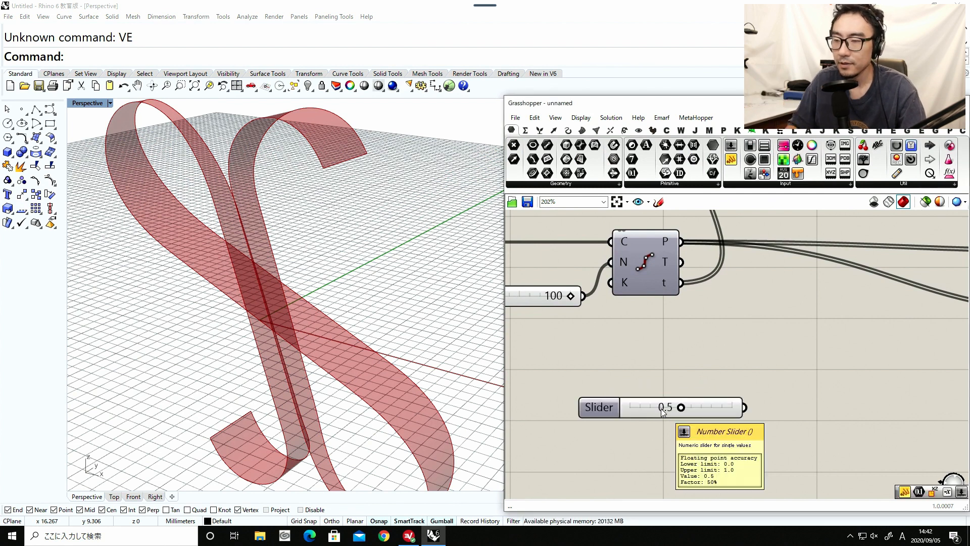
double_click(599, 404)
Set the new slider's maximum to 0.5 and its minimum to 0.4.
double_click(639, 427)
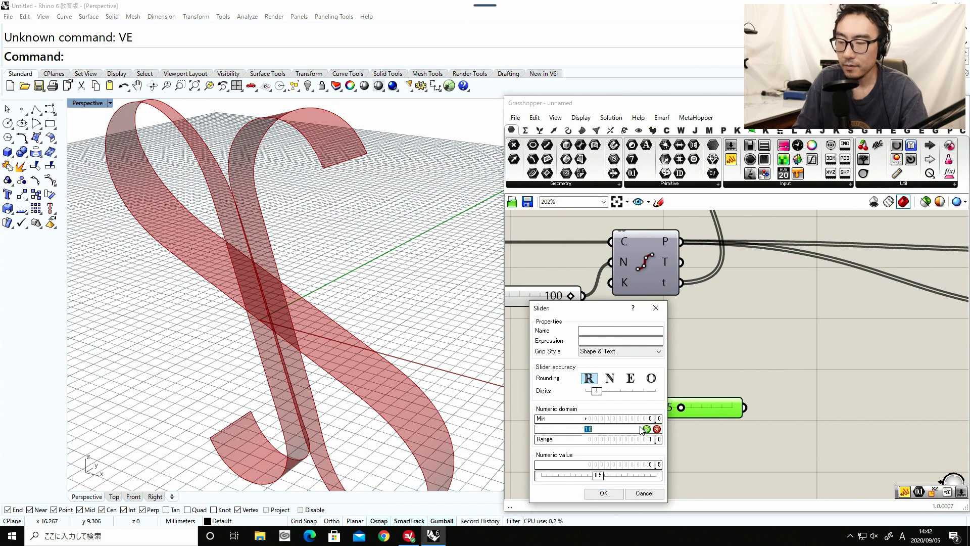
text(0)
key(Return)
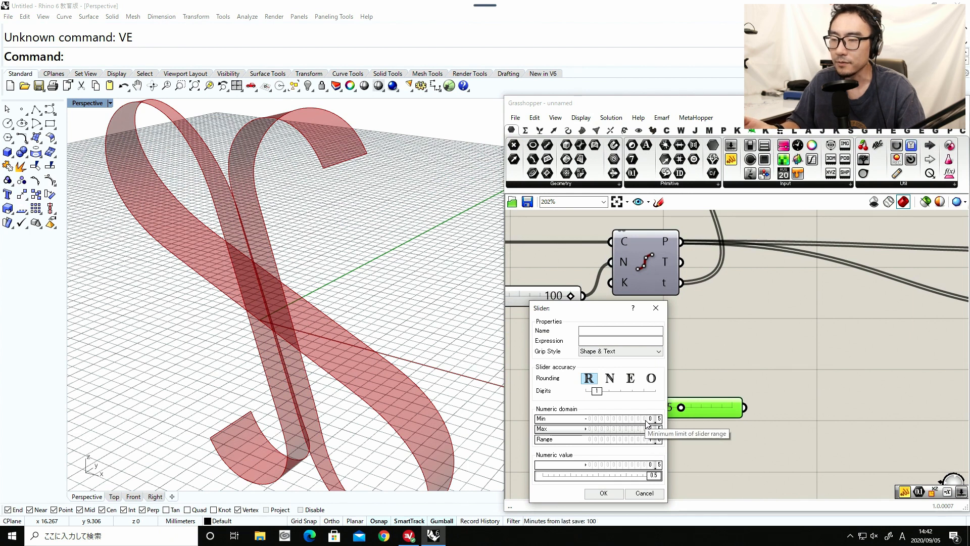
double_click(648, 419)
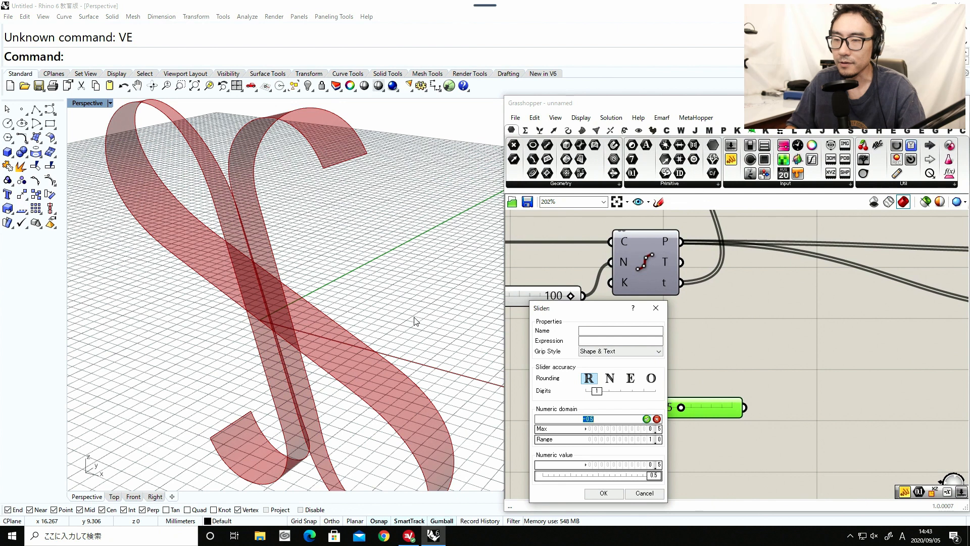
text(0.)
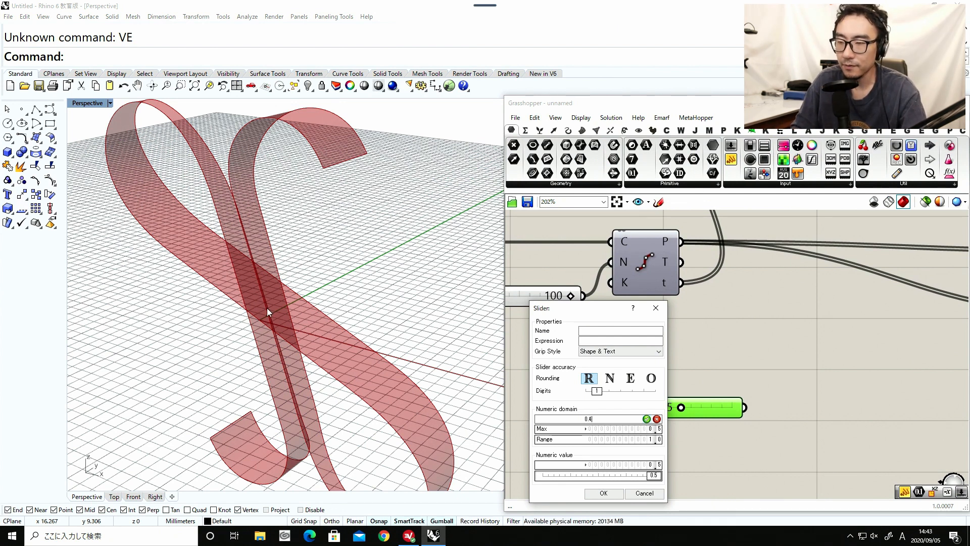
key(Return)
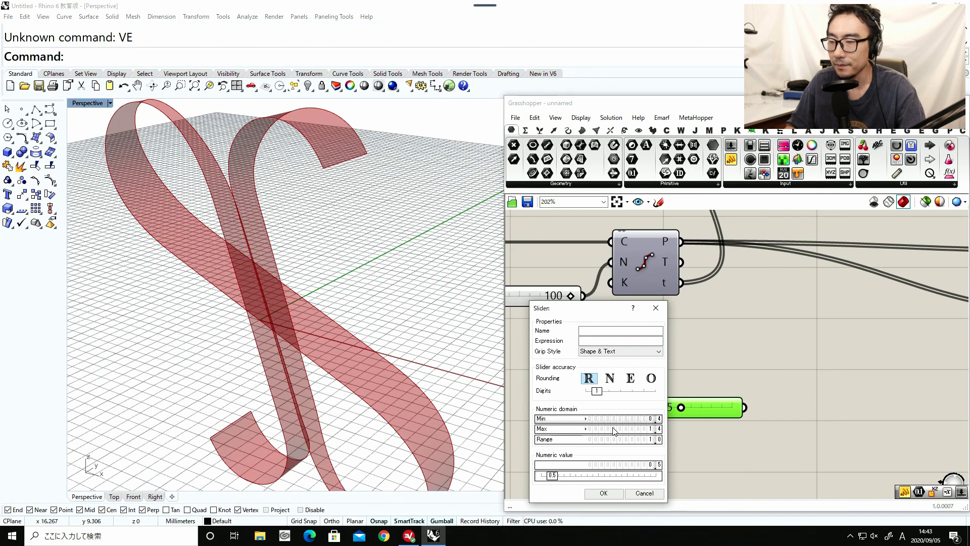
Set the new slider's accuracy to three digits, its minimum to 0.45 and its maximum to 0.5.
drag(597, 391, 622, 394)
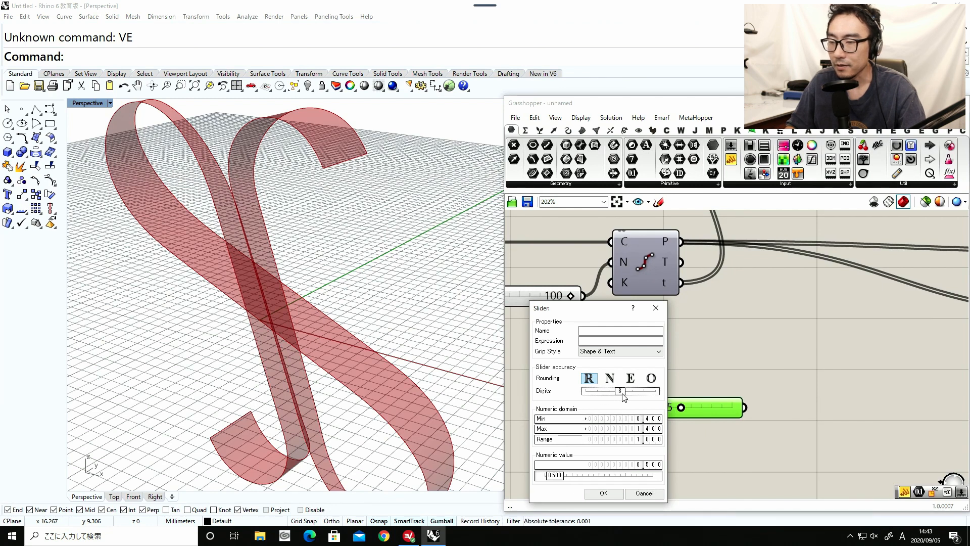
double_click(629, 419)
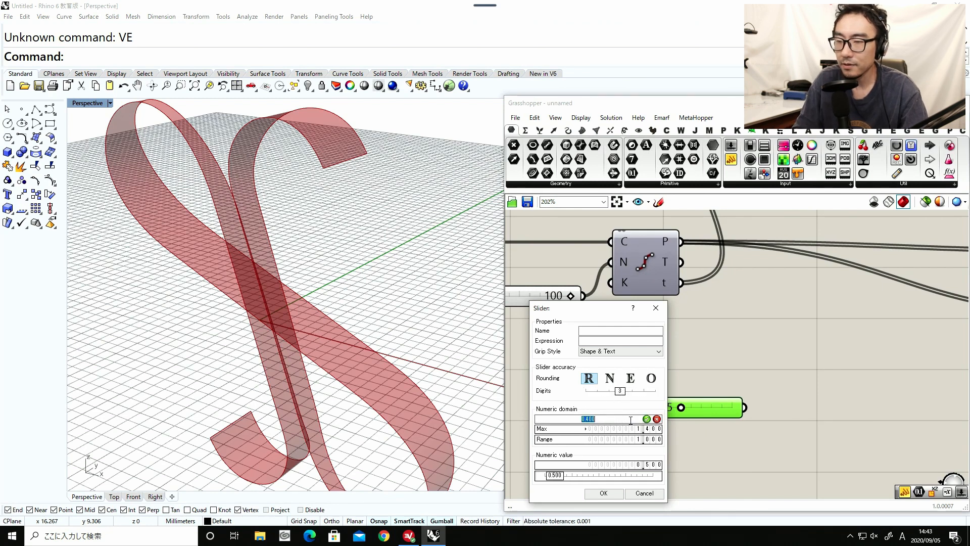
text(0)
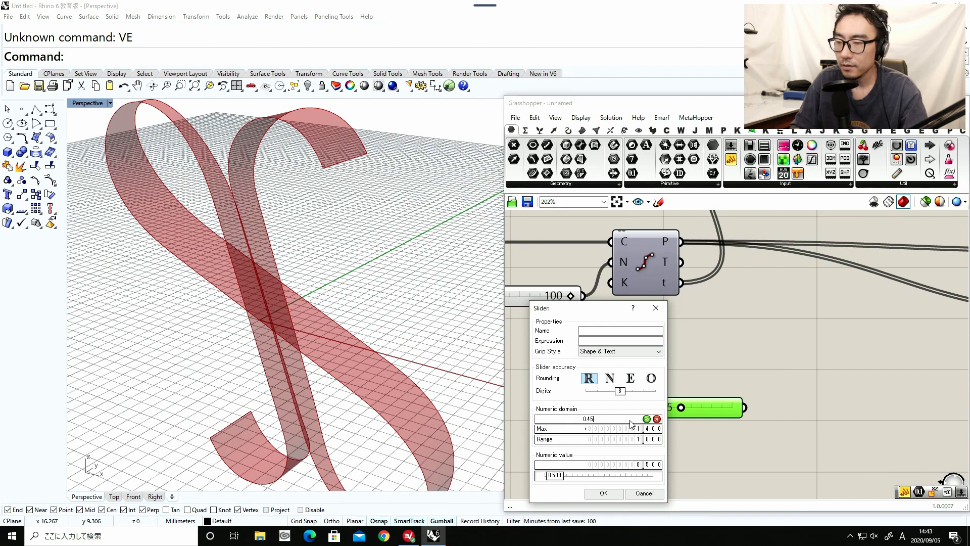
key(Return)
double_click(634, 429)
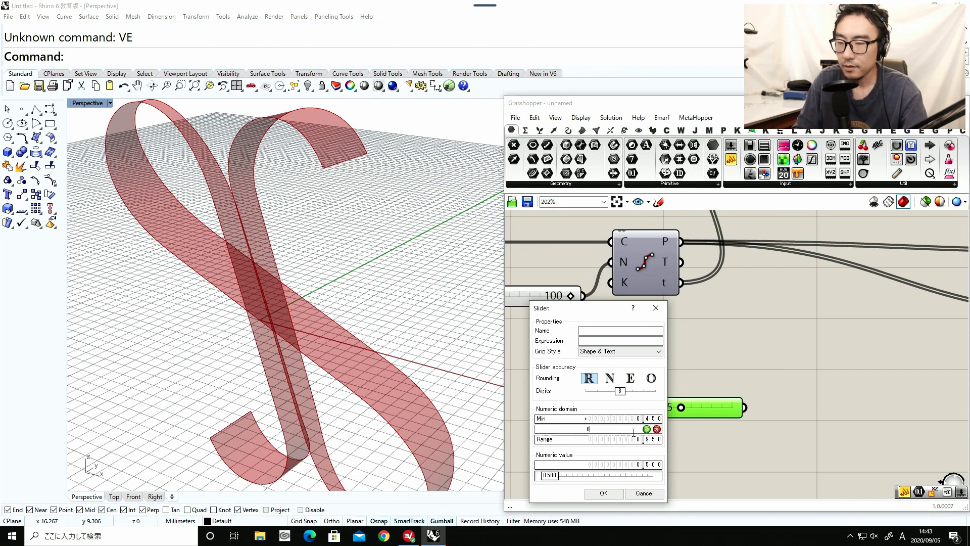
text(0.5)
key(Return)
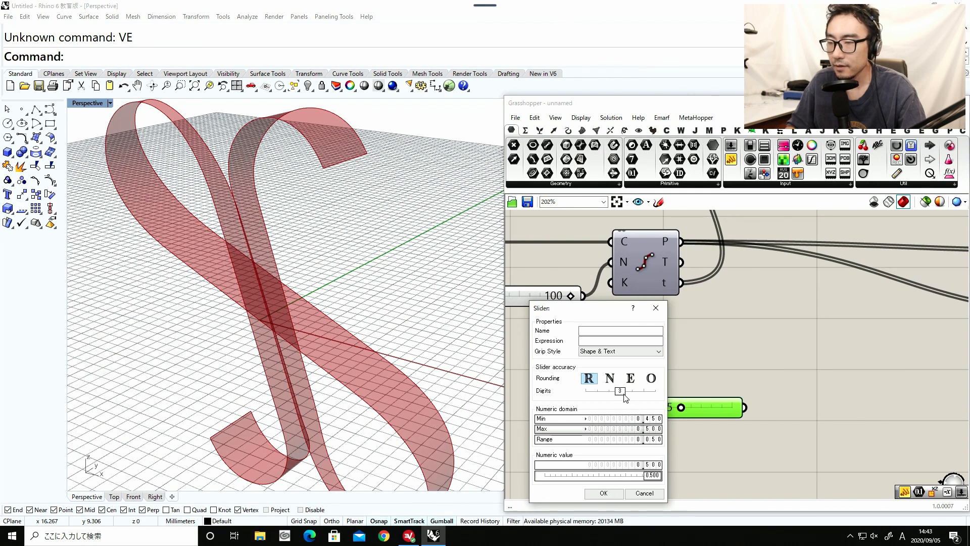
Raise the new slider's accuracy to four digits, apply the settings and set its value to 0.4810.
drag(624, 397, 632, 397)
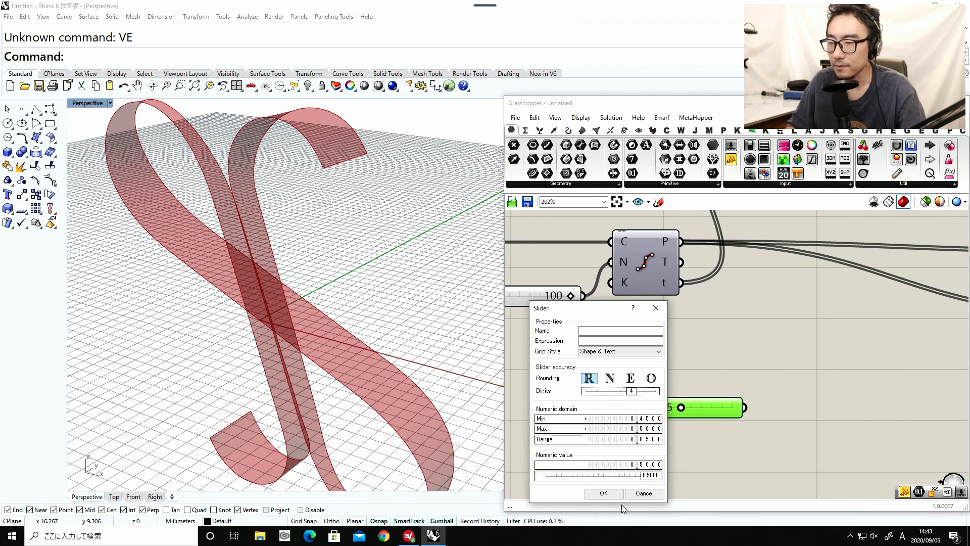
click(603, 493)
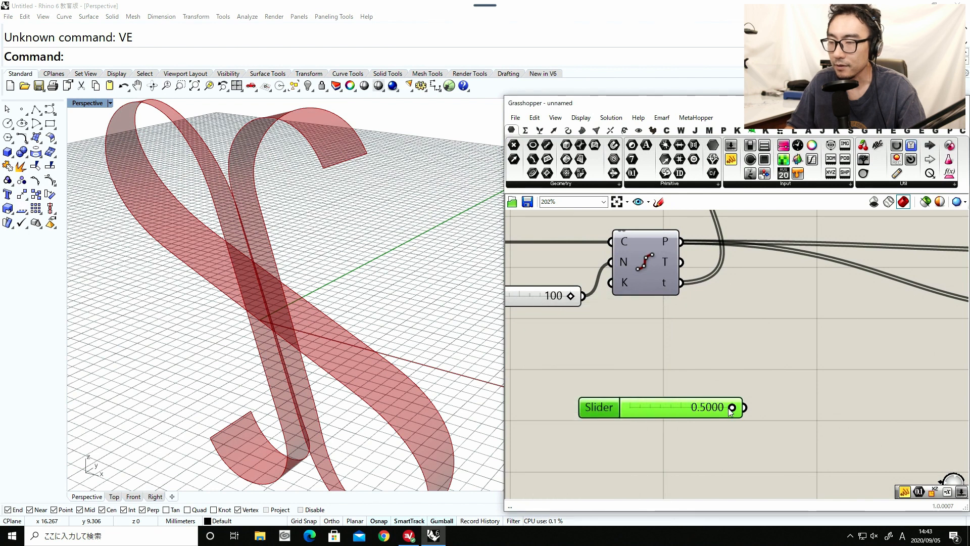
drag(731, 408, 694, 410)
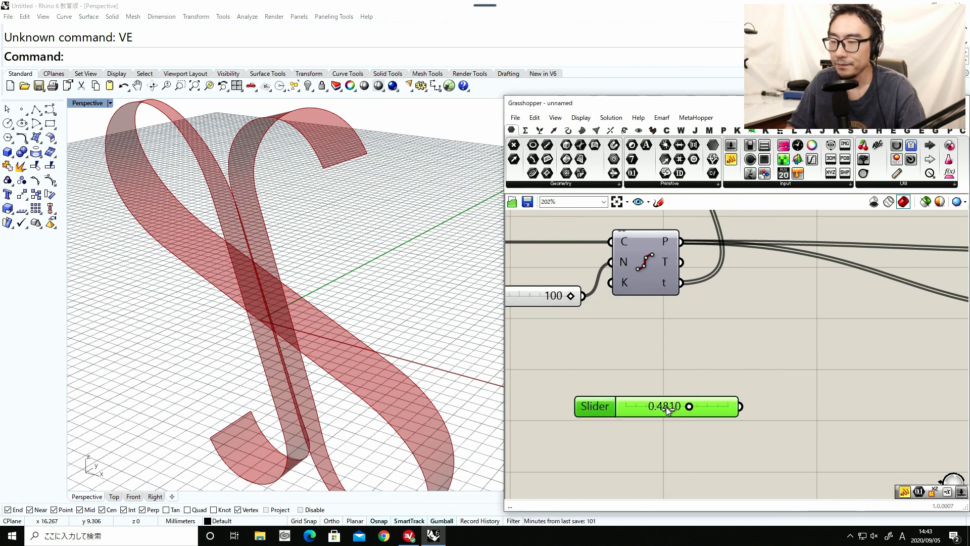
Add a Subtraction component just below the 0.4810 slider.
scroll(625, 406, down, 2)
double_click(691, 410)
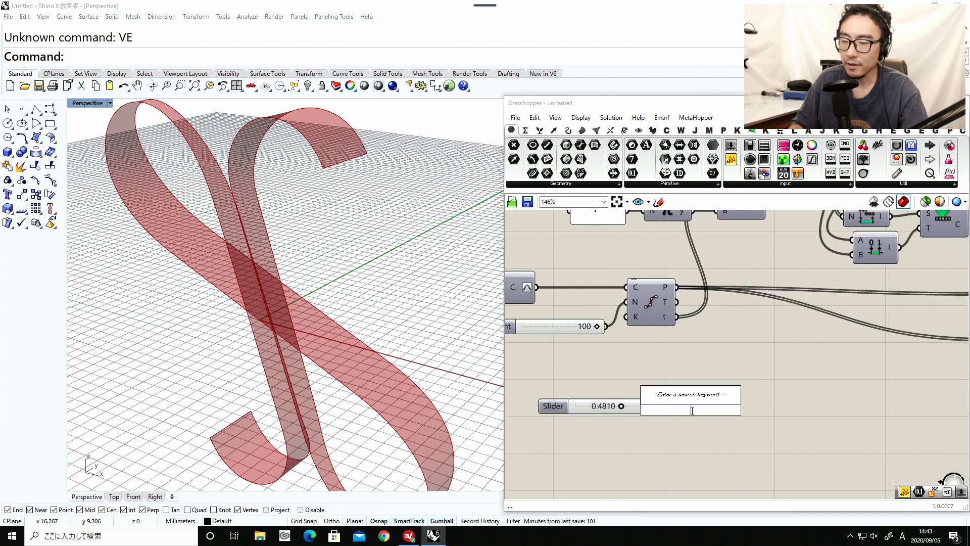
key(Escape)
drag(611, 409, 631, 397)
double_click(652, 426)
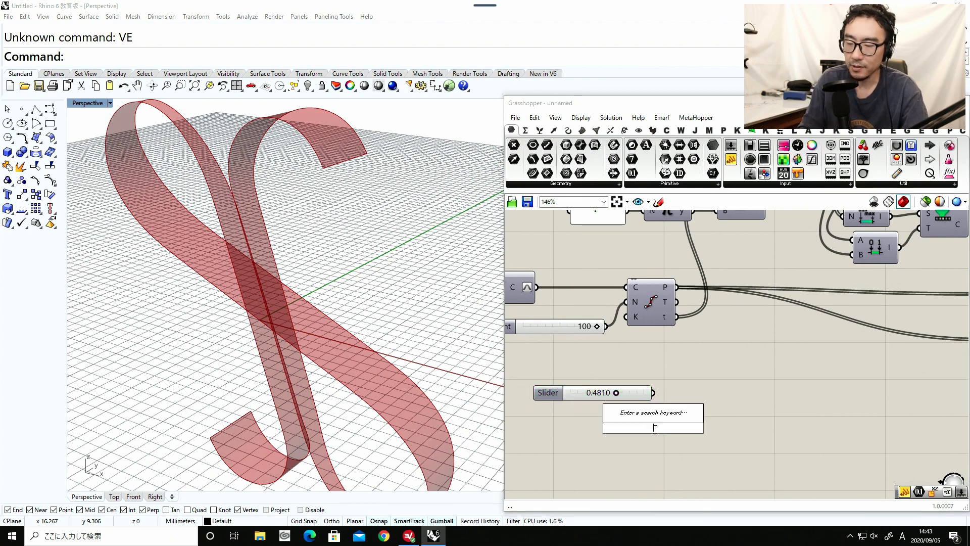
text(sub)
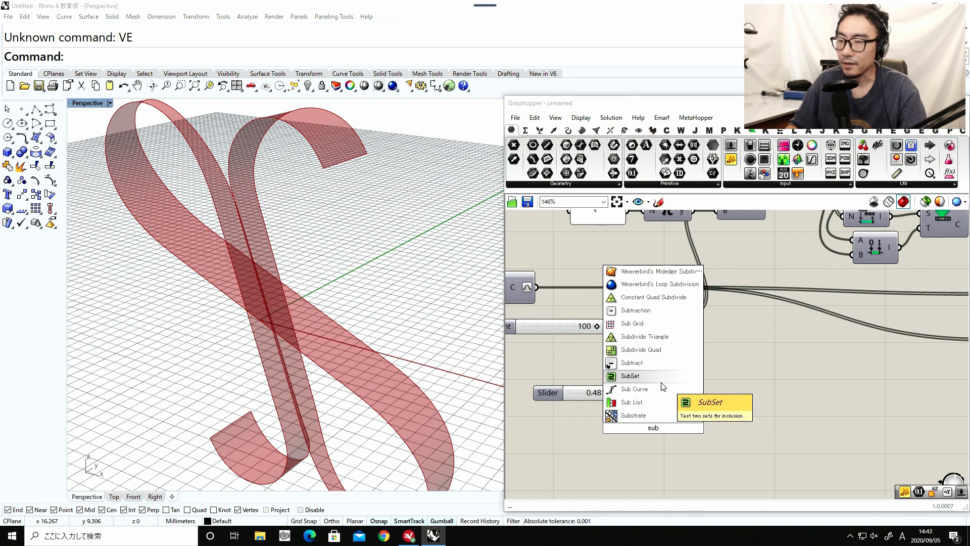
click(650, 311)
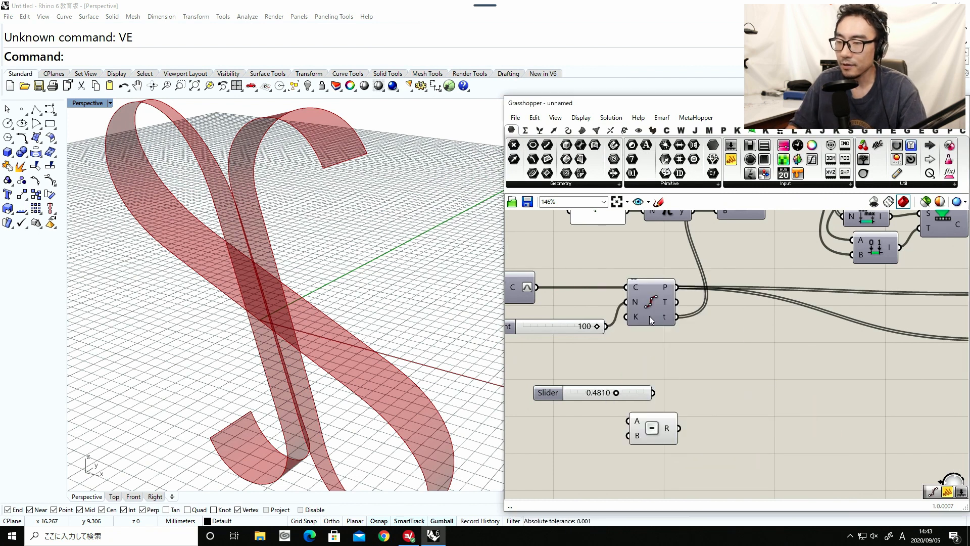
Add a panel containing the value 1 above the 0.4810 slider and shrink it to a compact size.
double_click(632, 358)
text(pan)
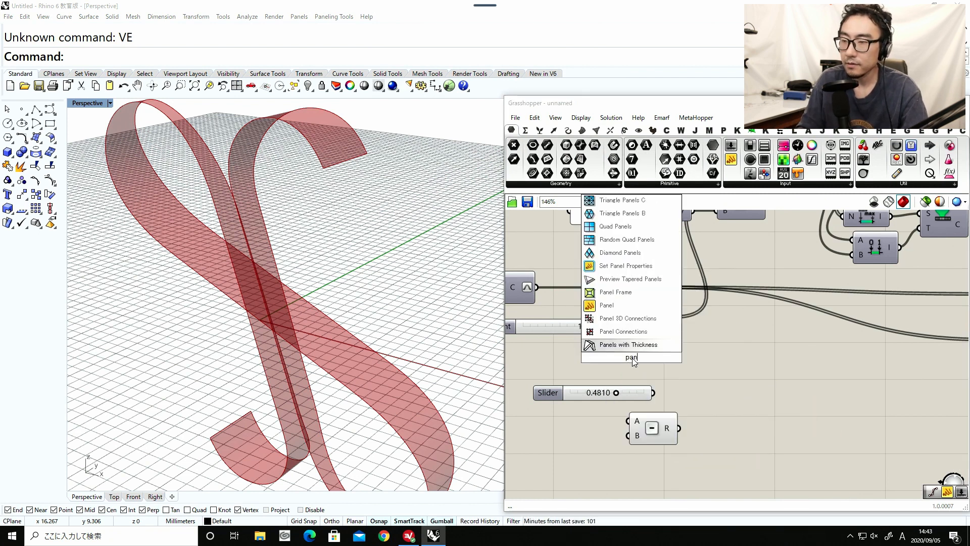
text(el)
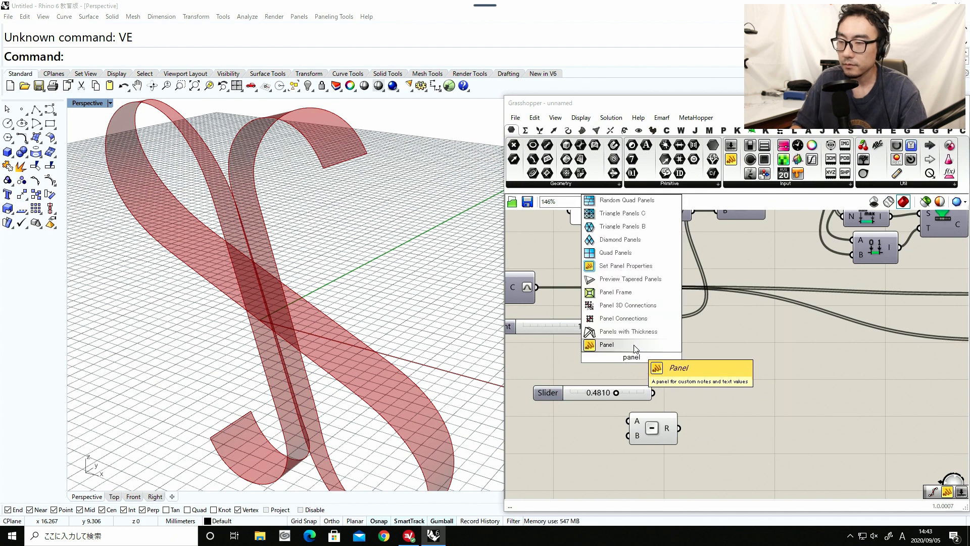
click(635, 348)
double_click(637, 362)
text(1)
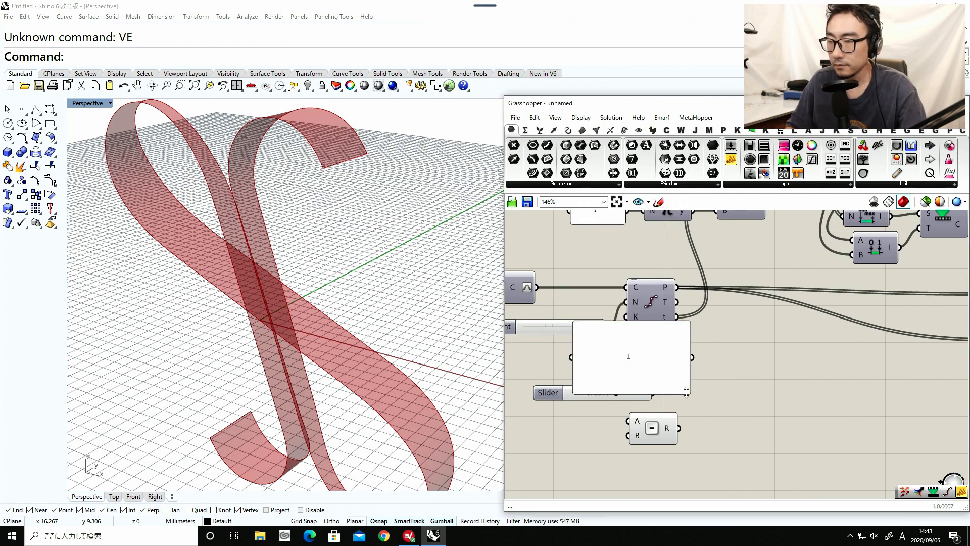
drag(688, 393, 609, 367)
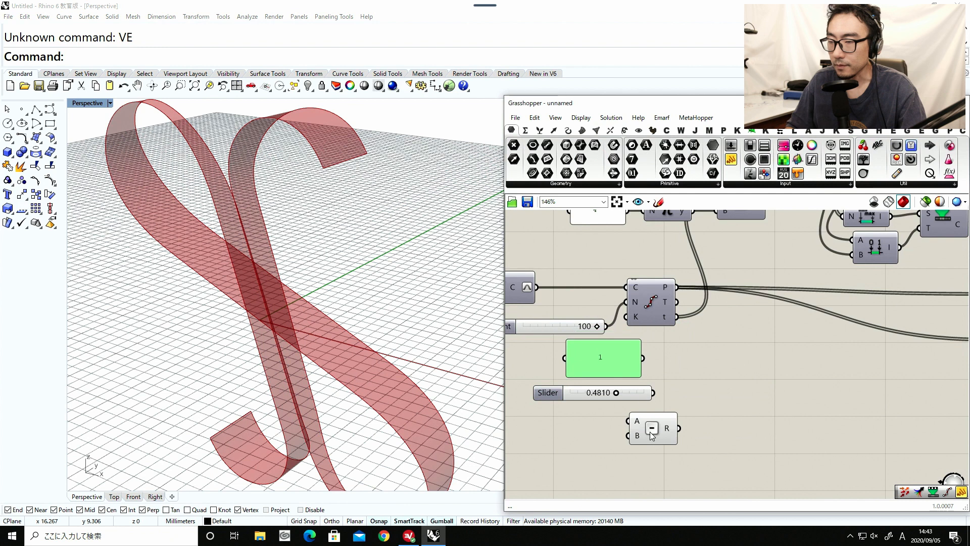
Wire the panel with 1 into input A and the 0.4810 slider into input B of the Subtraction component.
drag(649, 432, 705, 412)
drag(639, 395, 637, 417)
drag(643, 358, 705, 411)
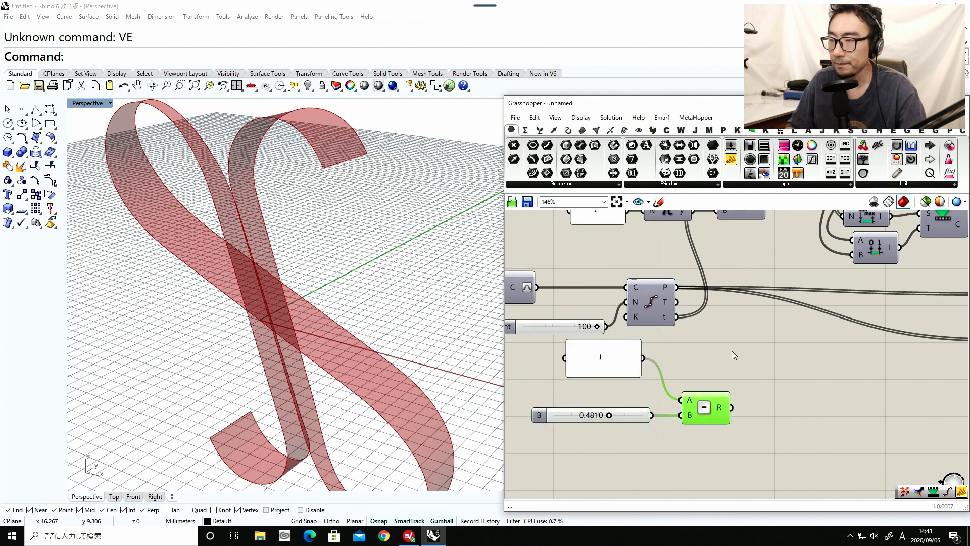
Add an empty panel beside the Subtraction component and connect its result to read the difference.
double_click(733, 352)
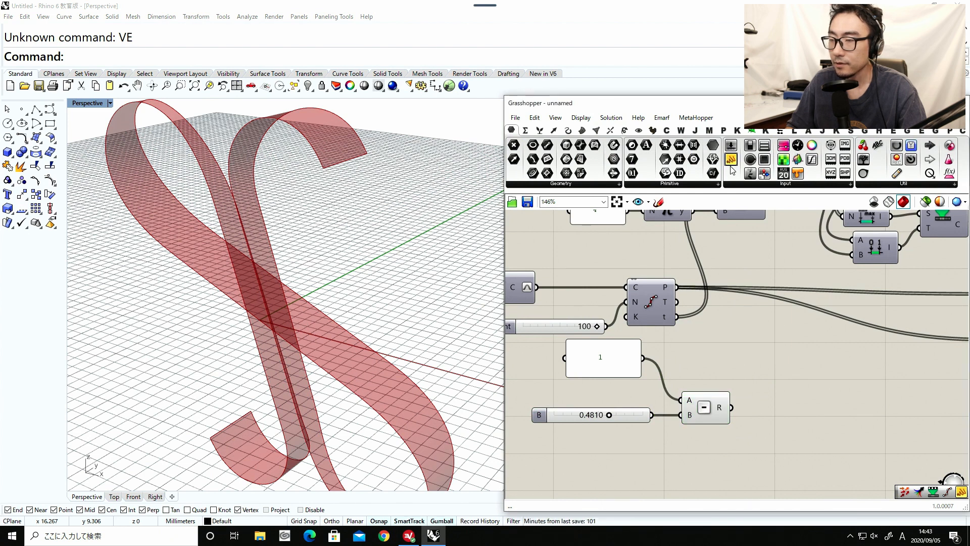
drag(731, 170, 802, 407)
drag(732, 407, 784, 379)
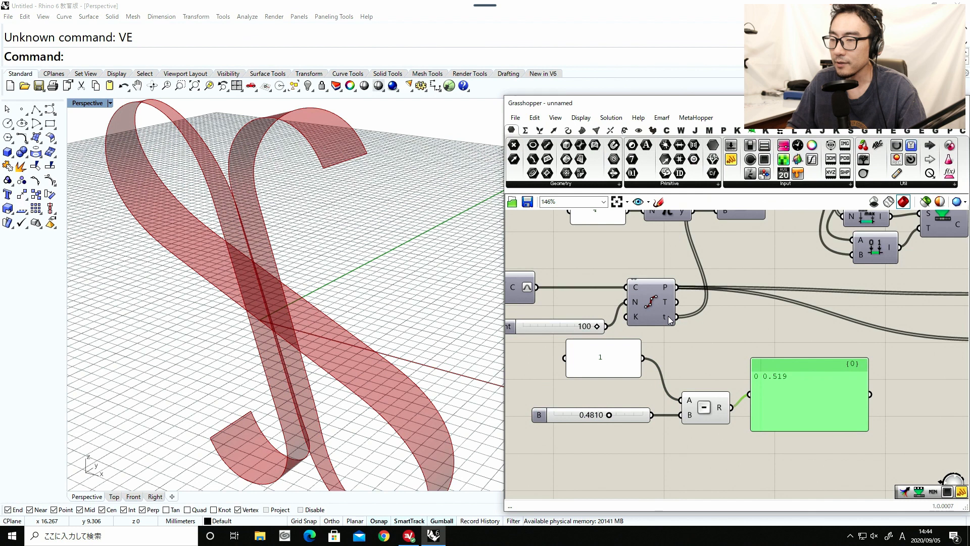
Tidy the Subtraction inputs and output panel and shift the whole group down to make room below Divide Curve.
drag(640, 297, 653, 305)
key(ctrl+z)
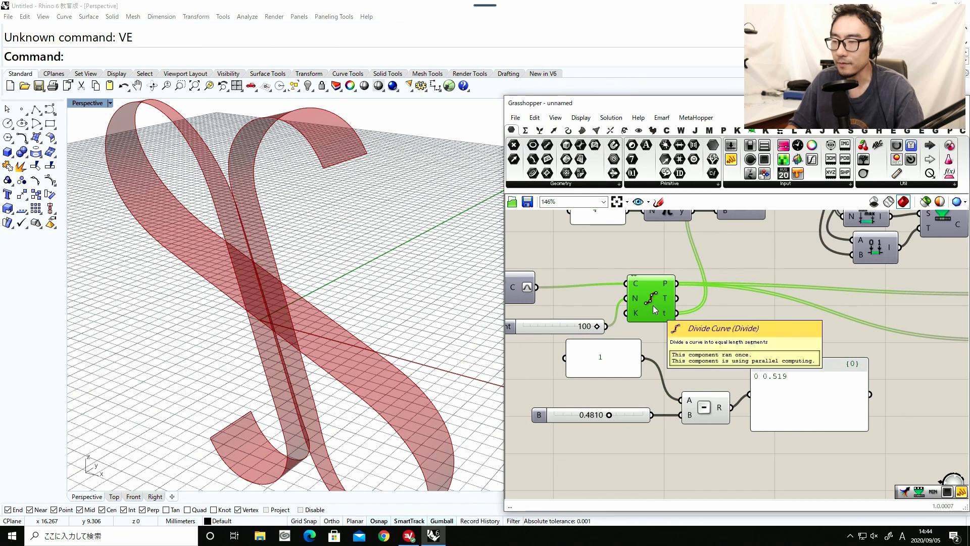
drag(632, 413, 634, 397)
drag(630, 410, 633, 409)
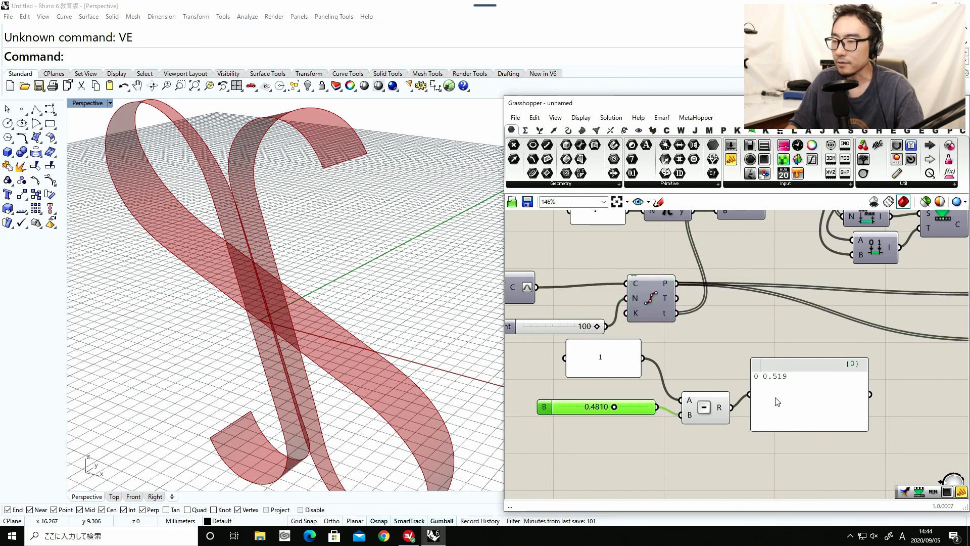
mouse_move(788, 407)
mouse_down()
mouse_move(805, 407)
mouse_move(793, 401)
mouse_up()
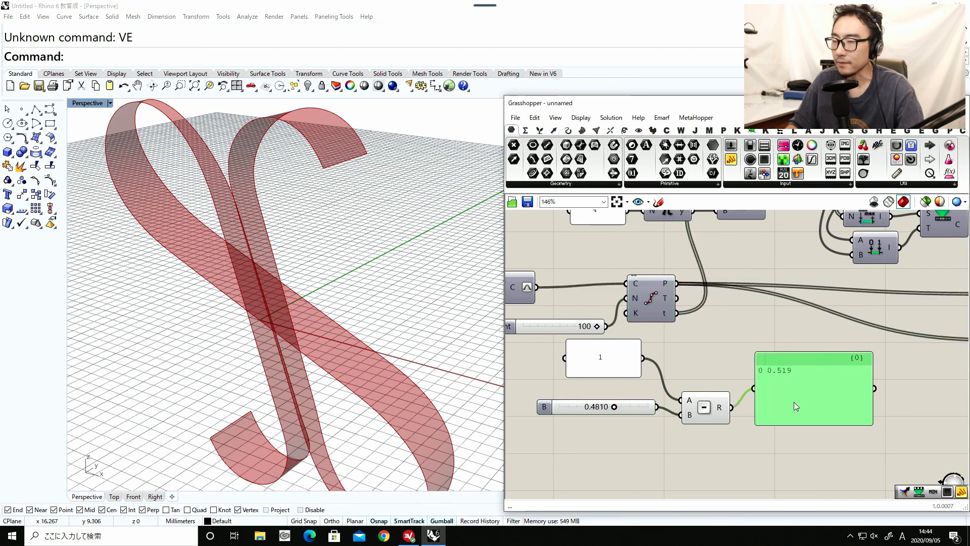
drag(817, 449, 539, 346)
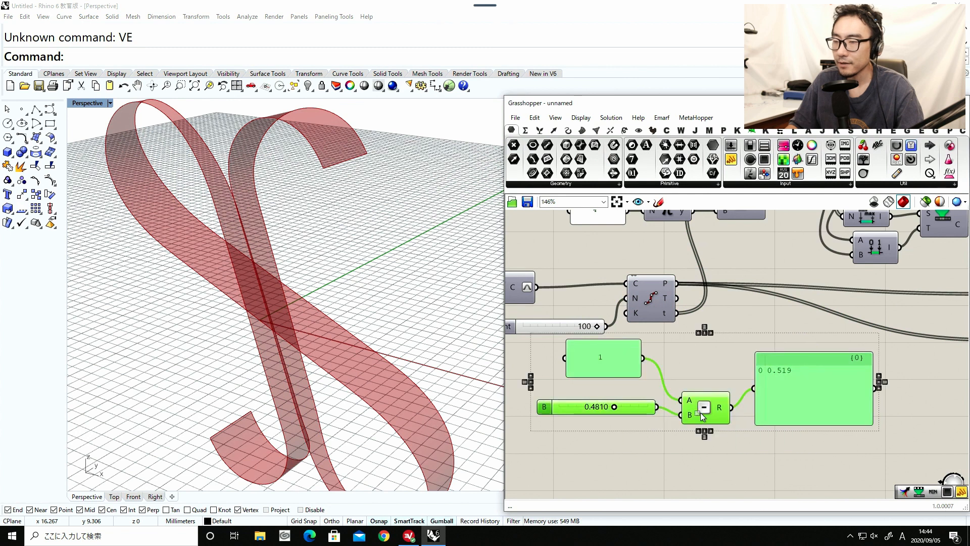
drag(712, 404, 681, 455)
Add a Maximum component, feeding the Divide Curve parameters into A and the 0.4810 slider into B.
double_click(709, 365)
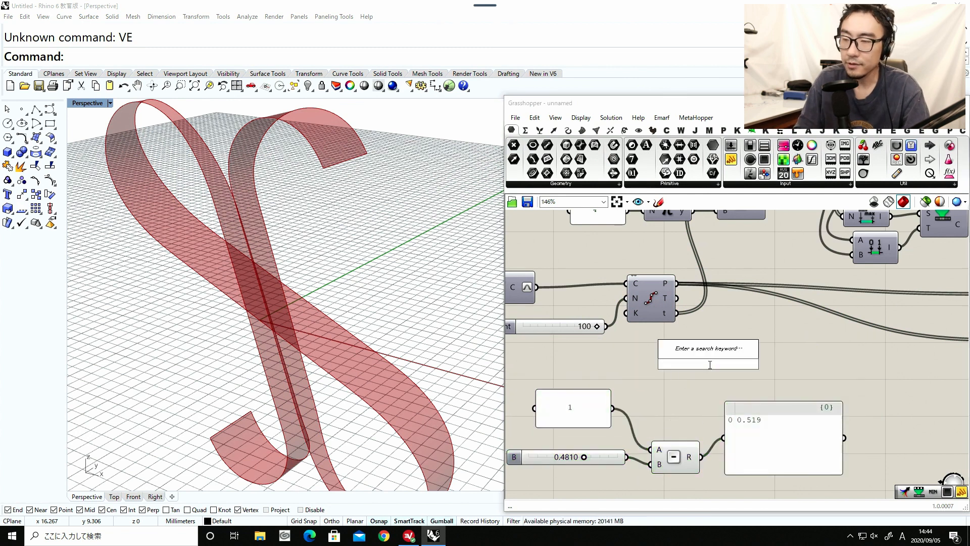
text(max)
key(Return)
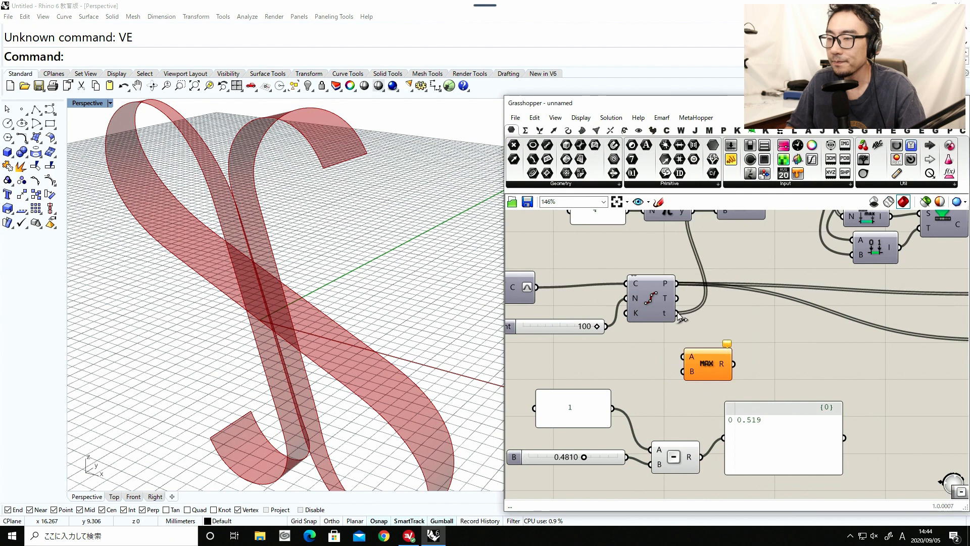
drag(677, 313, 684, 370)
click(712, 362)
mouse_move(719, 364)
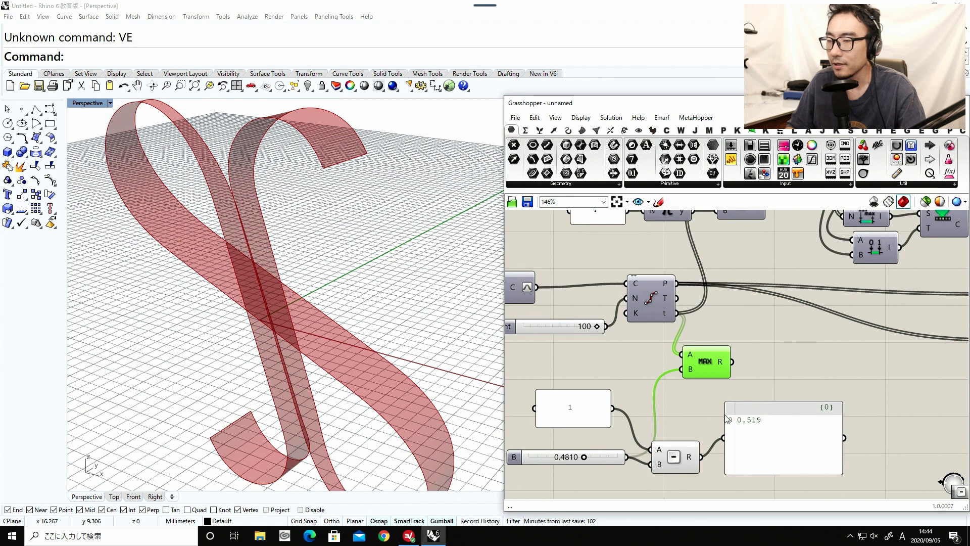
Add a Minimum component, feeding the Maximum result into A and the Subtraction result into B.
drag(743, 432, 780, 443)
double_click(775, 366)
text(m)
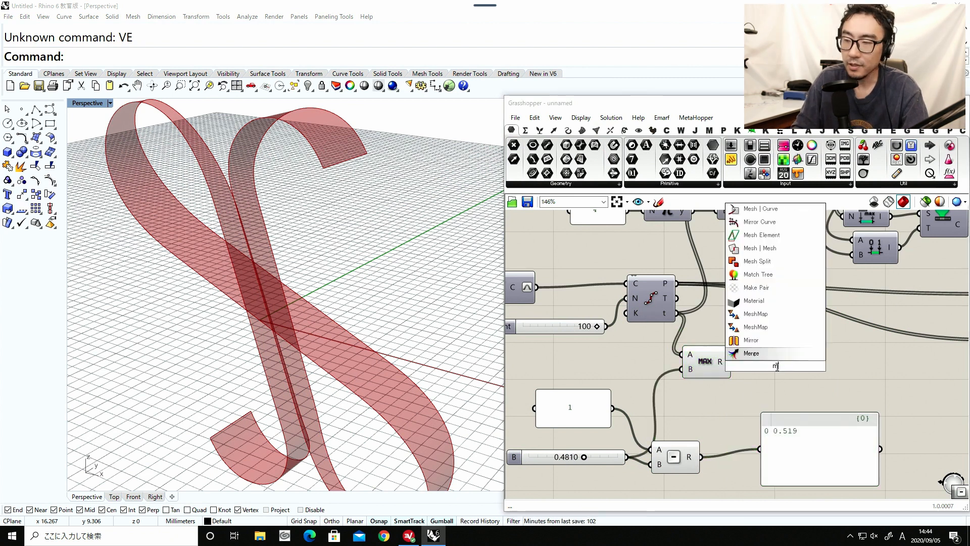
text(in)
key(Return)
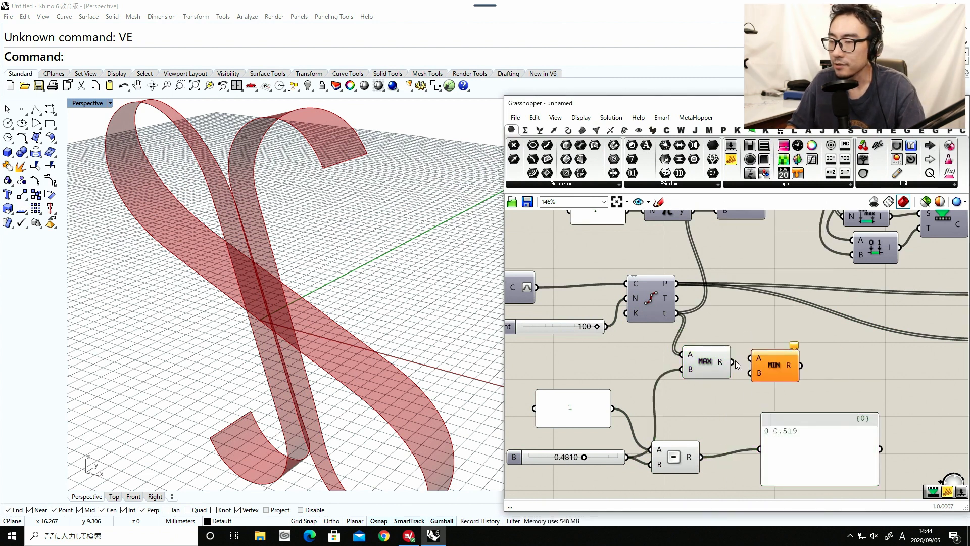
drag(732, 361, 750, 357)
drag(771, 370, 775, 375)
drag(677, 458, 693, 450)
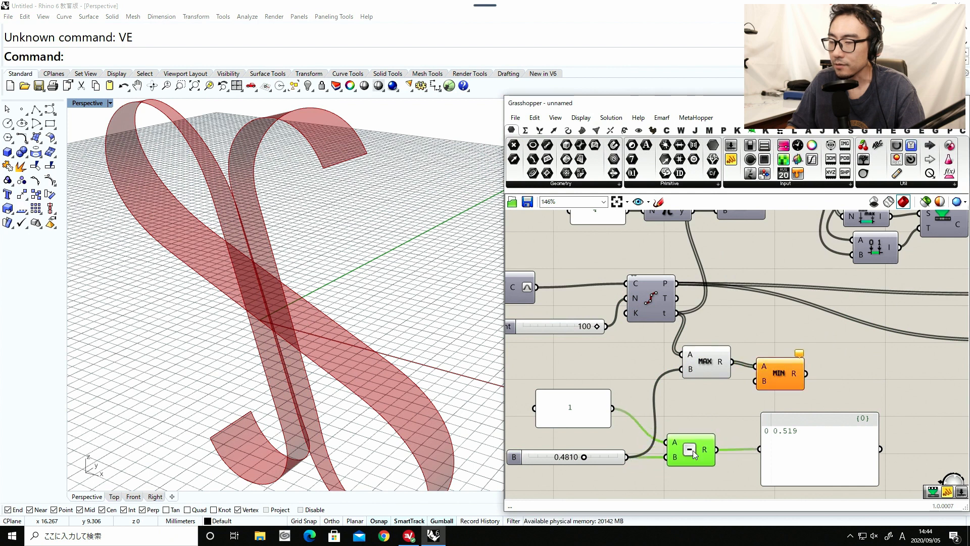
drag(775, 378, 764, 378)
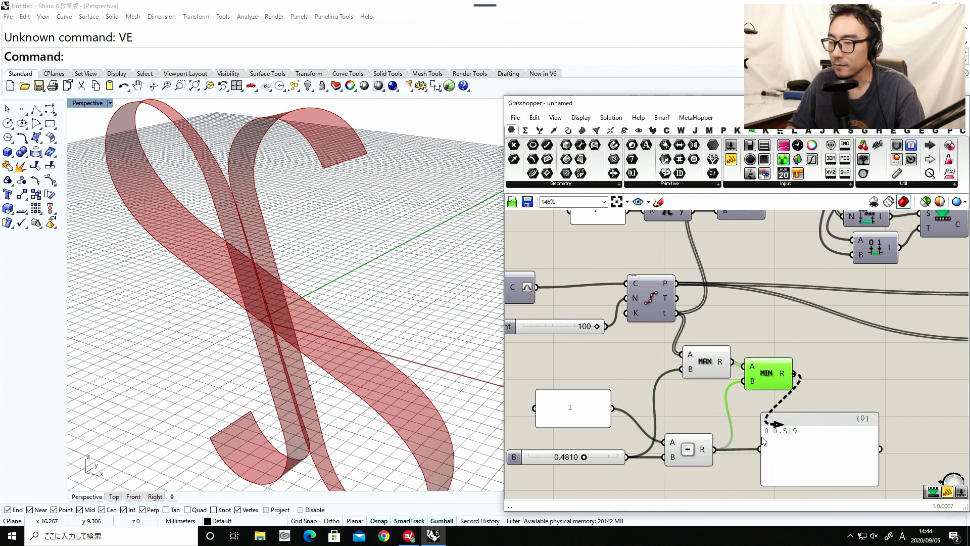
Route the Minimum result into the output panel, review the clamped values in the list, and delete that panel.
drag(764, 440, 764, 442)
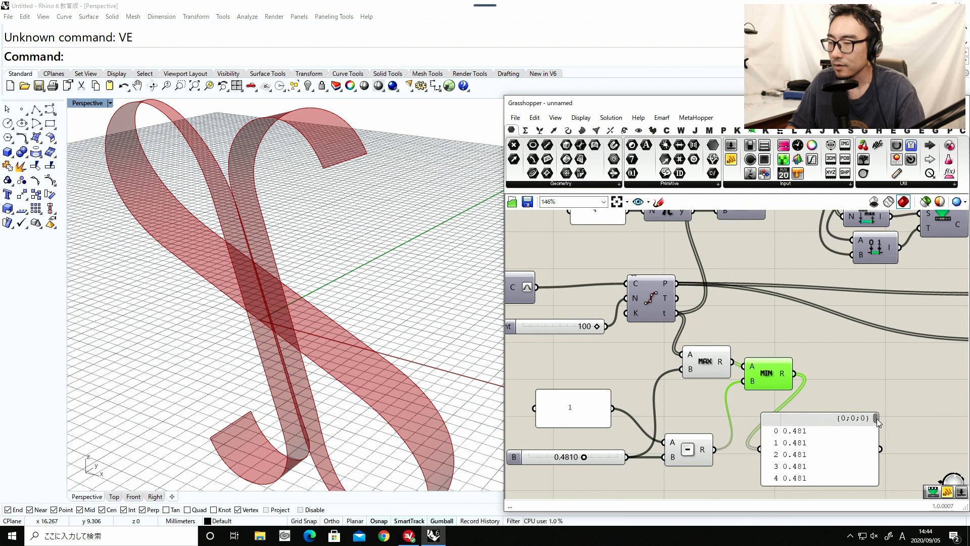
drag(877, 418, 875, 457)
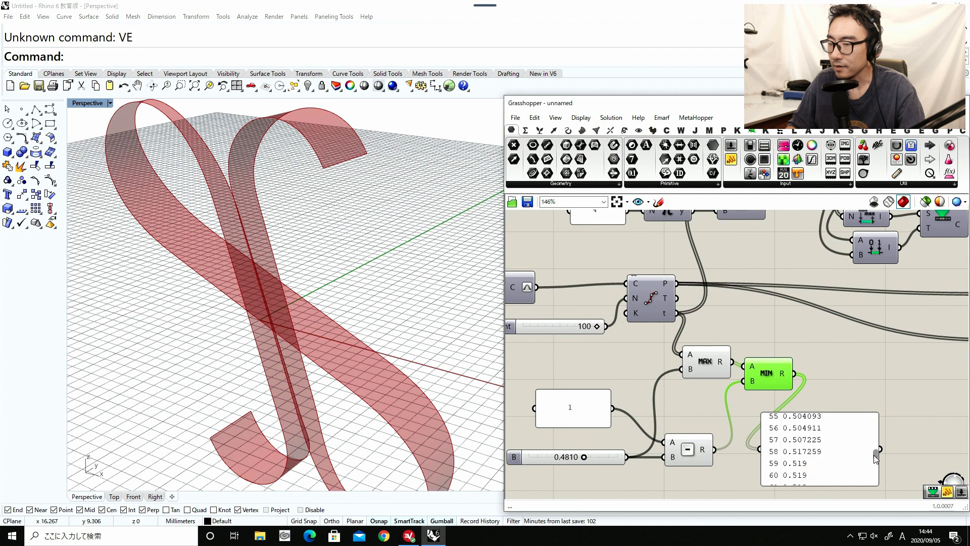
click(800, 470)
key(Delete)
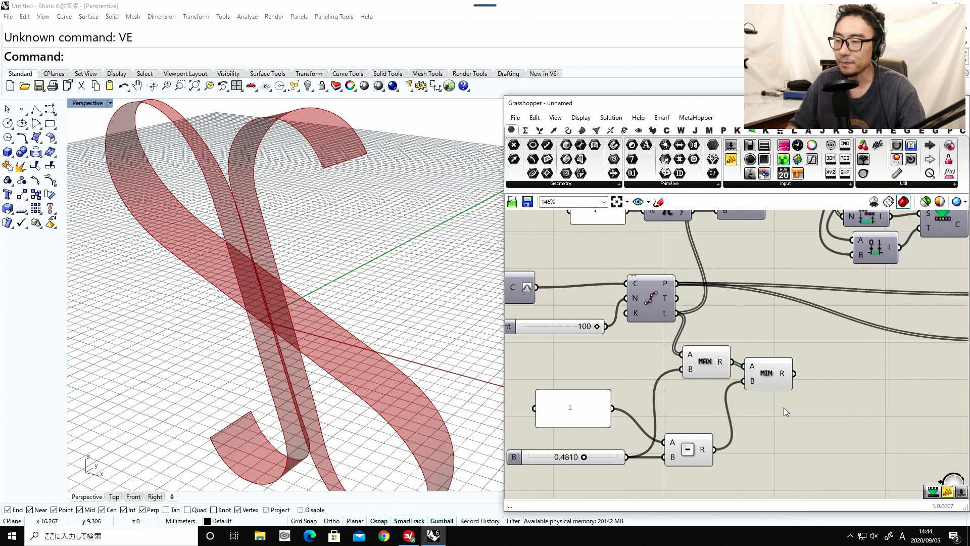
Add a Remap Numbers component beside the Minimum component and connect the Minimum result to its value input.
click(781, 380)
right_drag(786, 413, 695, 426)
double_click(721, 441)
text(remap)
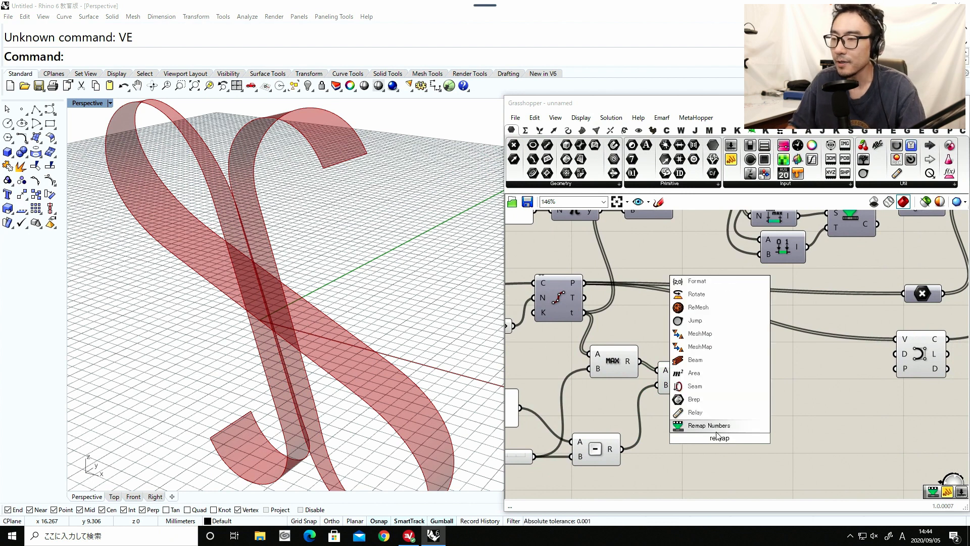
click(714, 426)
drag(713, 427, 739, 409)
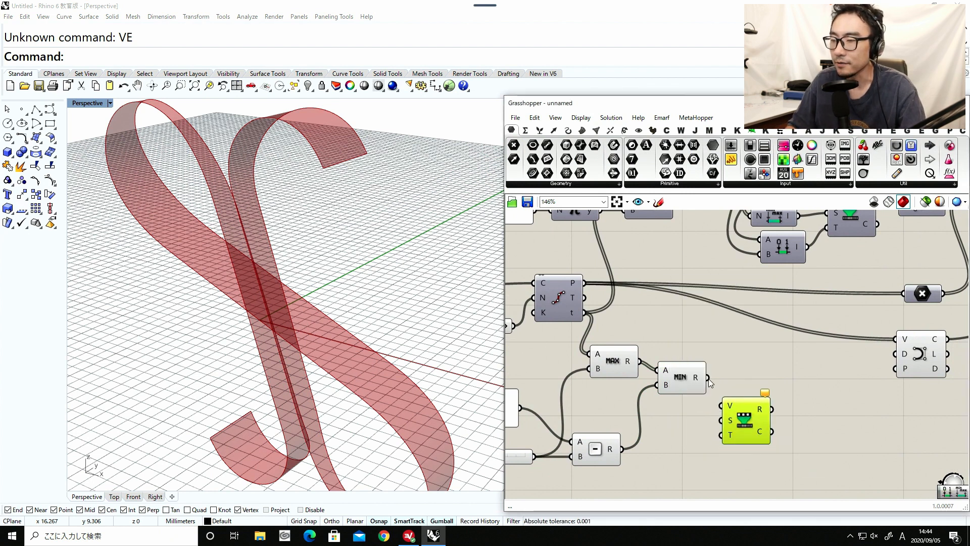
drag(708, 378, 779, 393)
Add a Bounds component fed by the Minimum result and connect its domain to the Remap Numbers source input.
double_click(721, 435)
text(bounds)
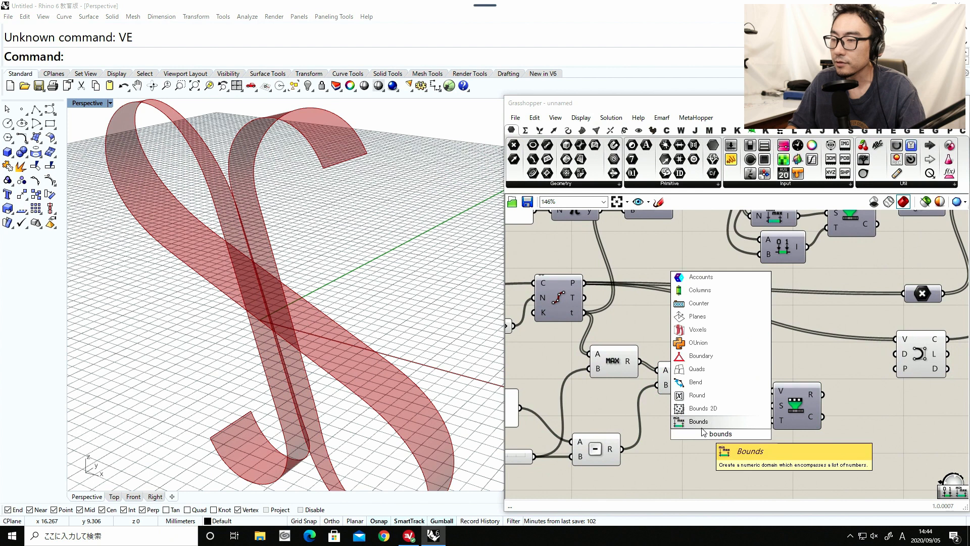
click(713, 424)
drag(707, 378, 771, 405)
drag(719, 438, 796, 407)
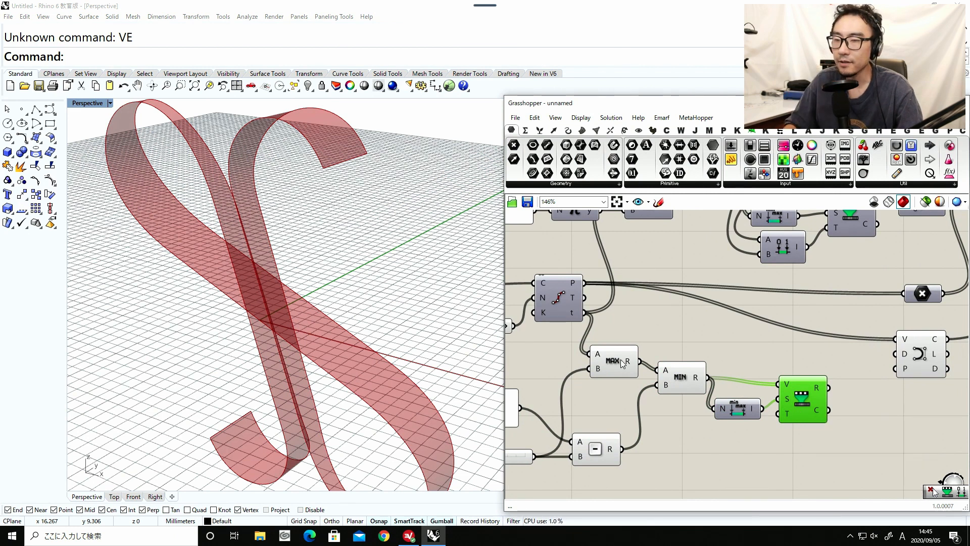
Examine the ribbon nearly edge-on at close range in the Perspective view.
right_drag(359, 290, 207, 275)
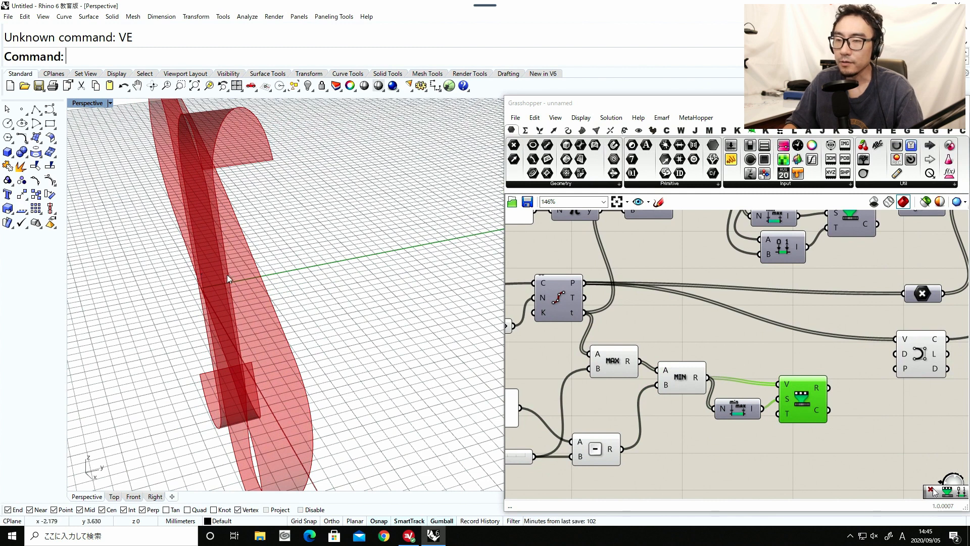
right_drag(238, 278, 201, 260)
scroll(204, 259, up, 2)
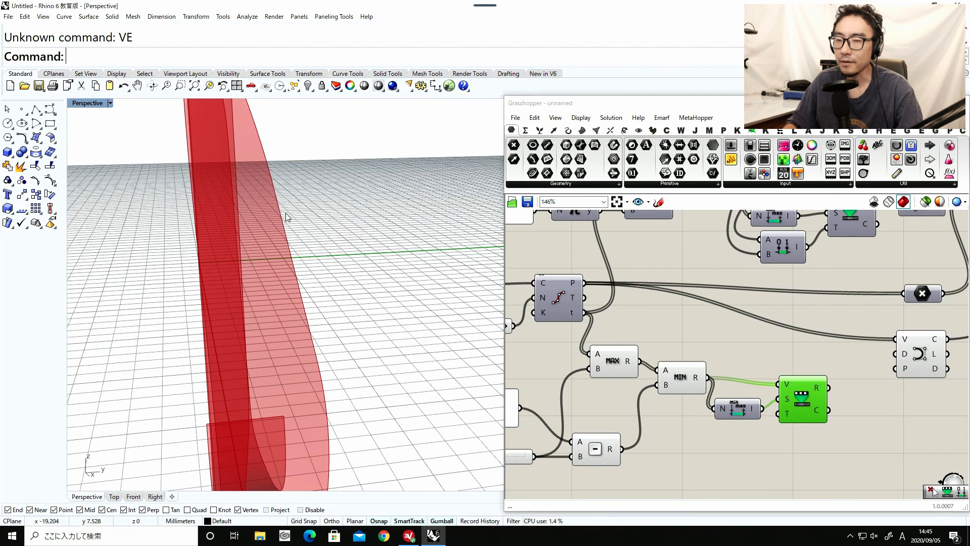
Nudge the 0.231 and 5.49 sliders together with their Multiplication component to a slightly different place on the canvas.
scroll(604, 368, down, 3)
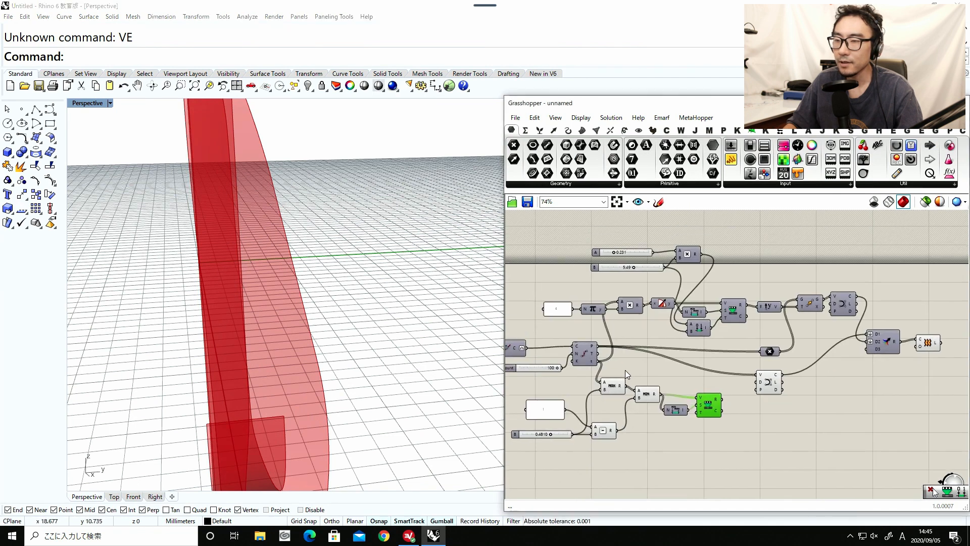
scroll(630, 335, up, 2)
click(650, 296)
scroll(650, 297, up, 2)
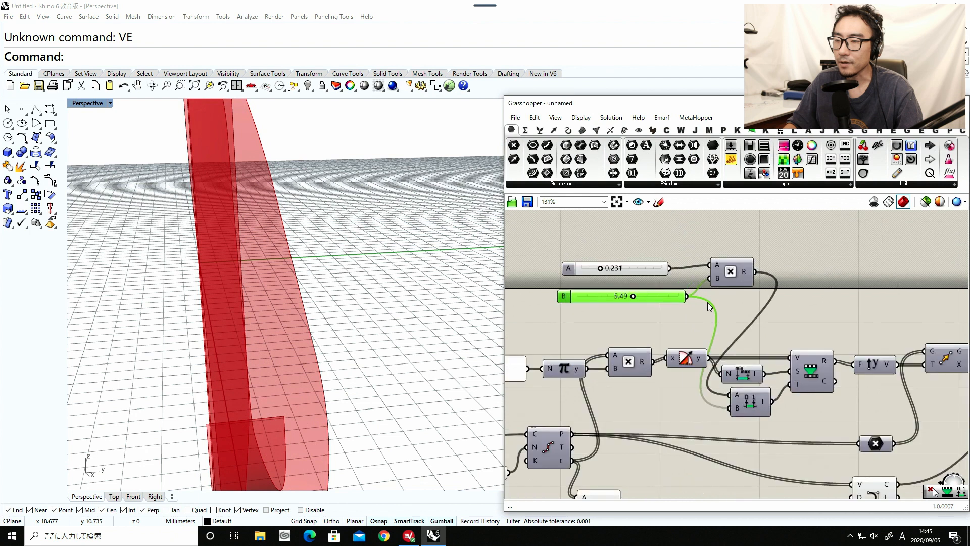
drag(743, 312, 635, 232)
drag(723, 282, 723, 278)
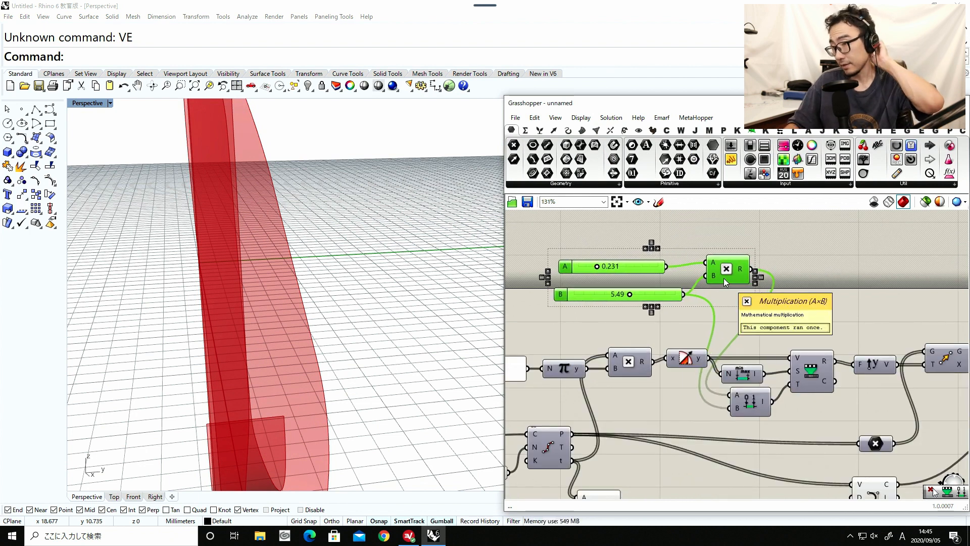
click(721, 295)
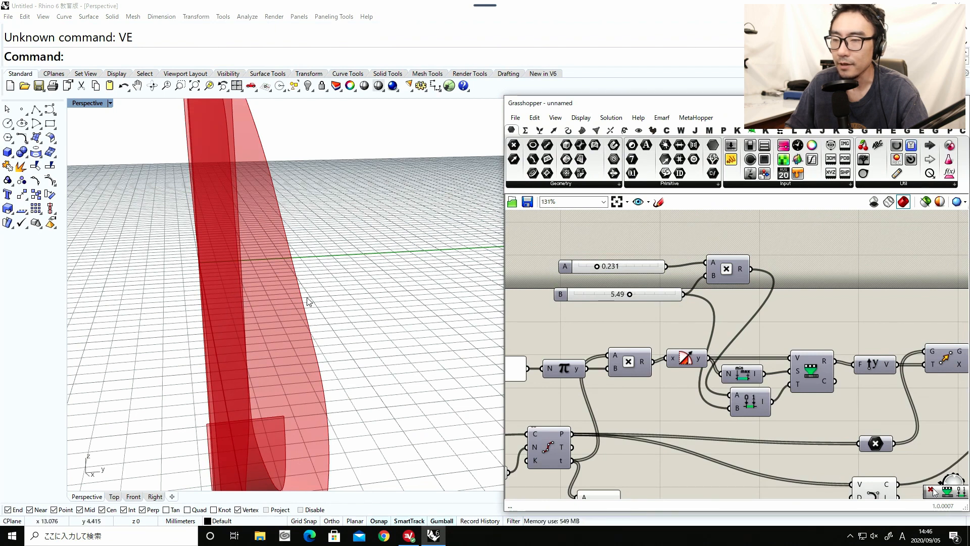
Nudge the Construct Domain component to a slightly different spot beneath the Bounds component.
right_drag(658, 315, 634, 277)
scroll(635, 277, down, 1)
drag(650, 291, 592, 222)
drag(722, 361, 722, 356)
scroll(727, 357, up, 1)
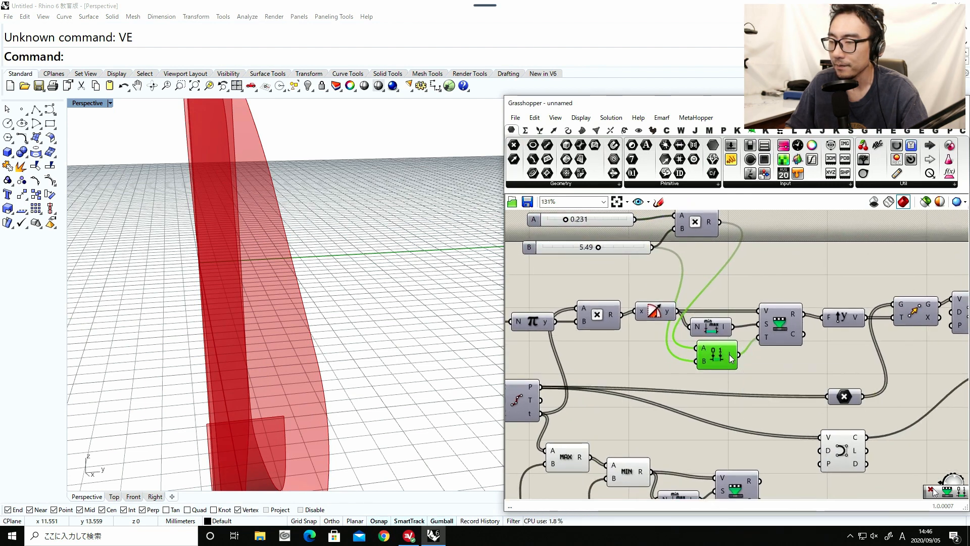
mouse_move(729, 357)
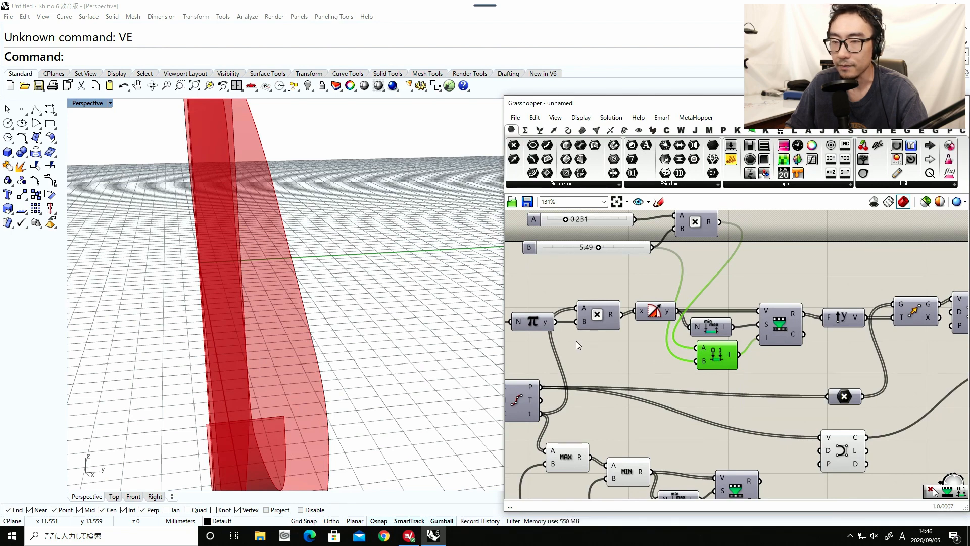
Check the ribbon from several angles in the Perspective view and nudge the Cosine and Construct Domain components slightly on the canvas.
right_drag(353, 323, 289, 289)
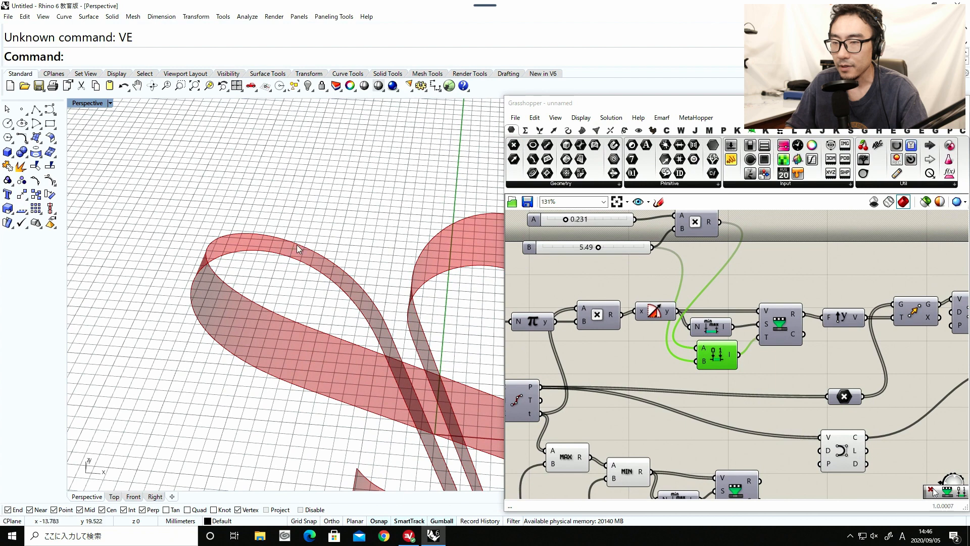
scroll(299, 246, down, 5)
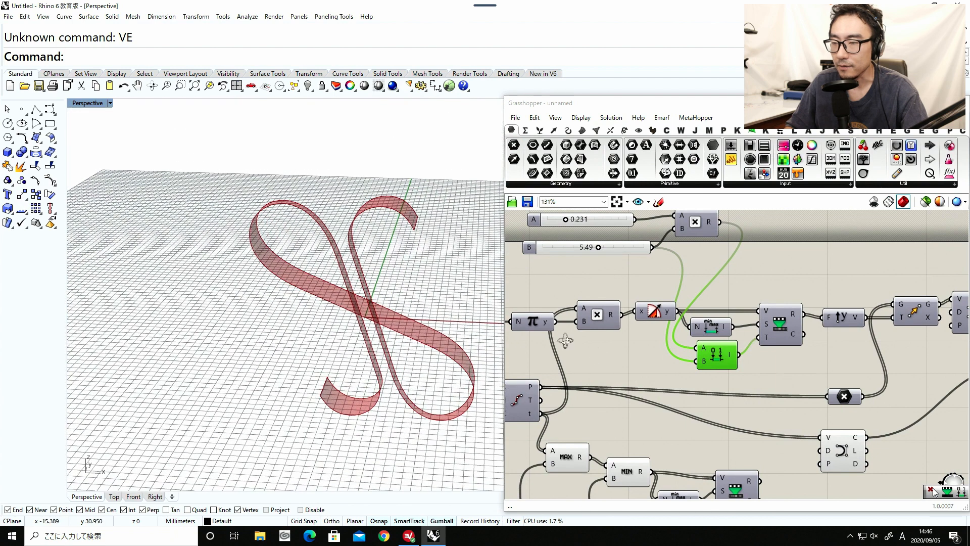
right_drag(565, 340, 626, 343)
scroll(729, 321, up, 1)
click(727, 320)
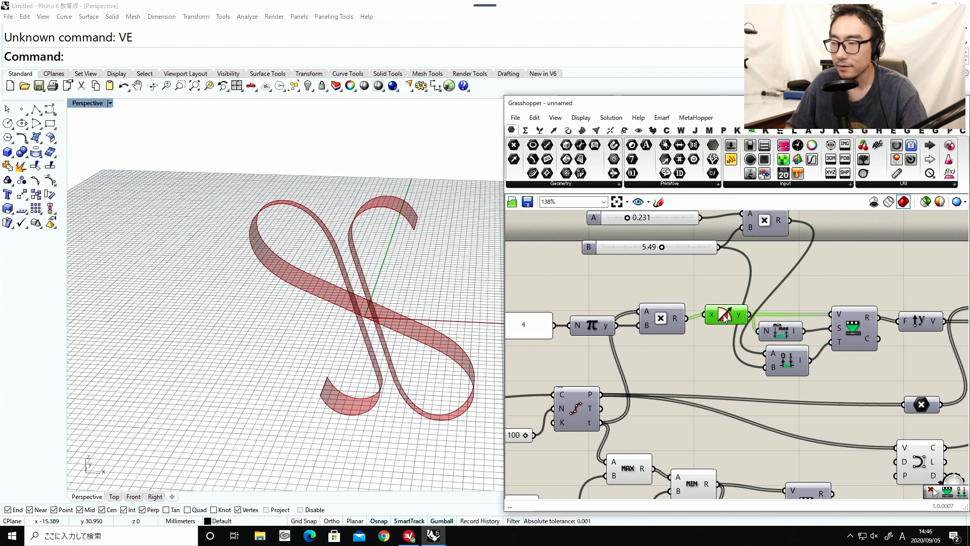
scroll(359, 305, up, 5)
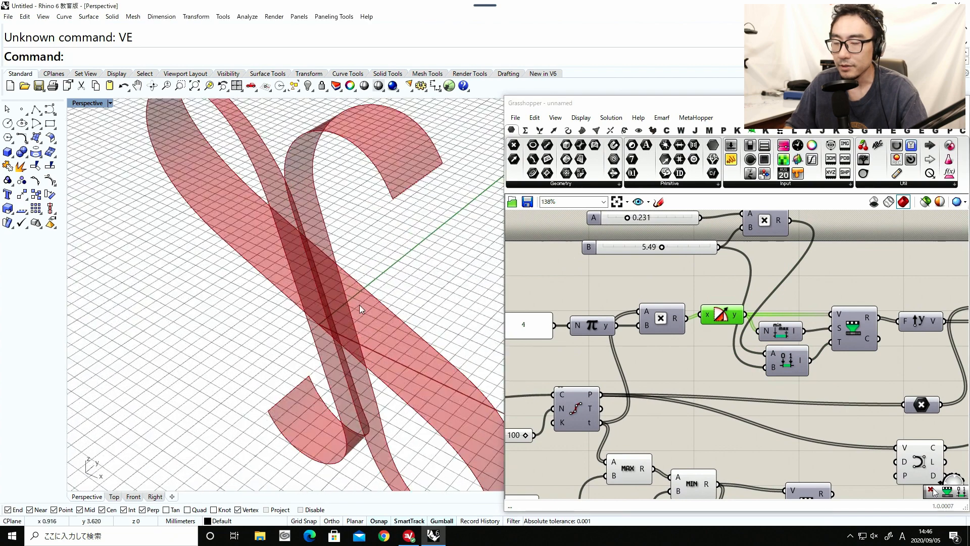
right_drag(360, 304, 592, 283)
right_drag(691, 287, 685, 317)
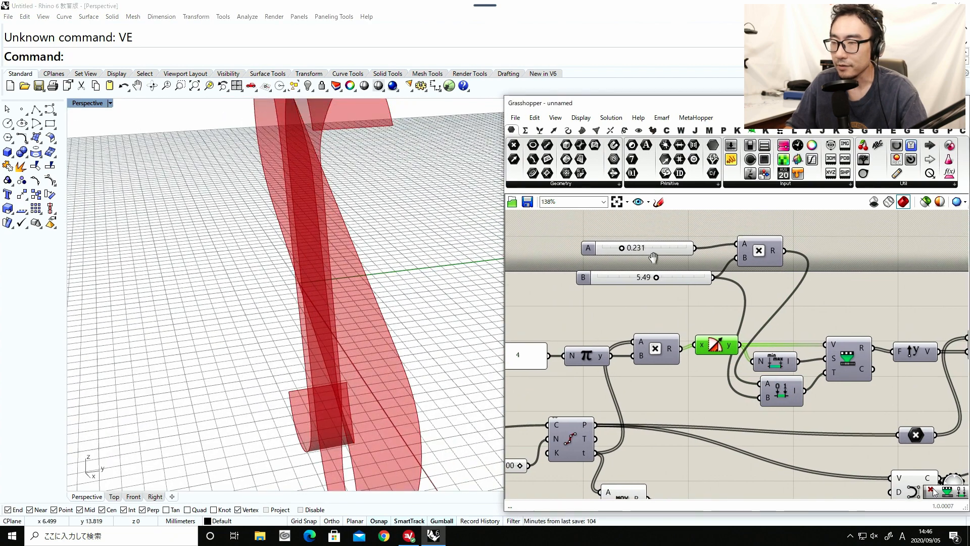
click(771, 406)
drag(772, 406, 763, 406)
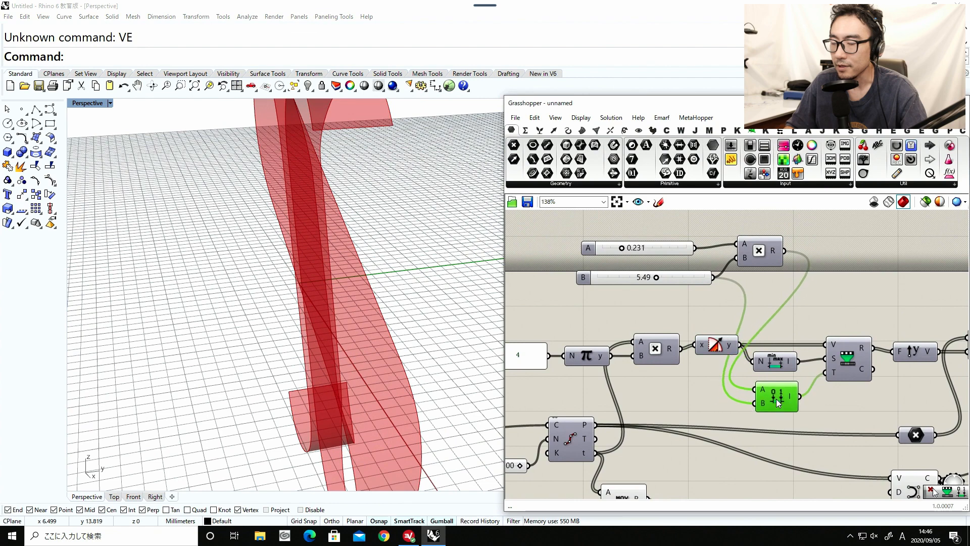
right_drag(470, 292, 344, 356)
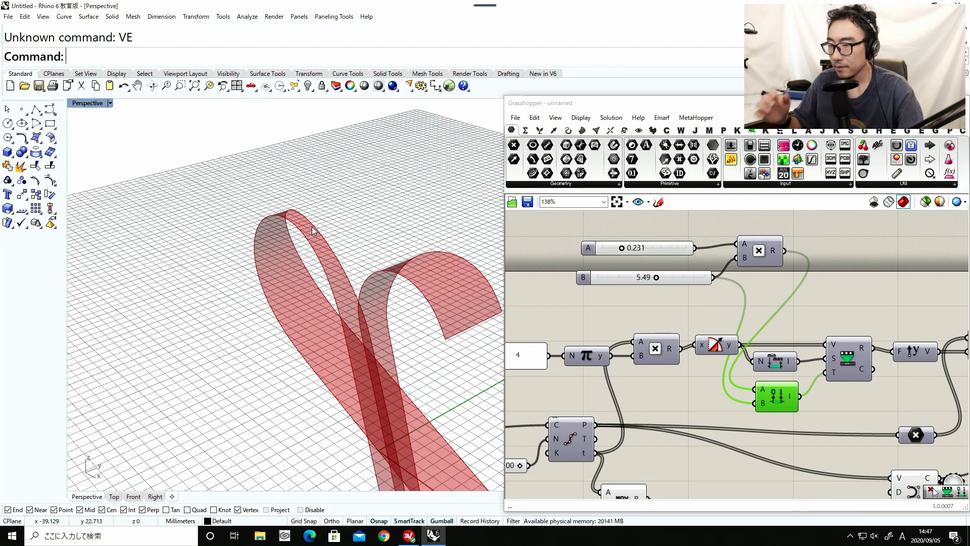
Move the panel containing 4 together with the Pi, Multiplication and Cosine components farther away from the Bounds and Remap Numbers components.
right_drag(672, 358, 717, 353)
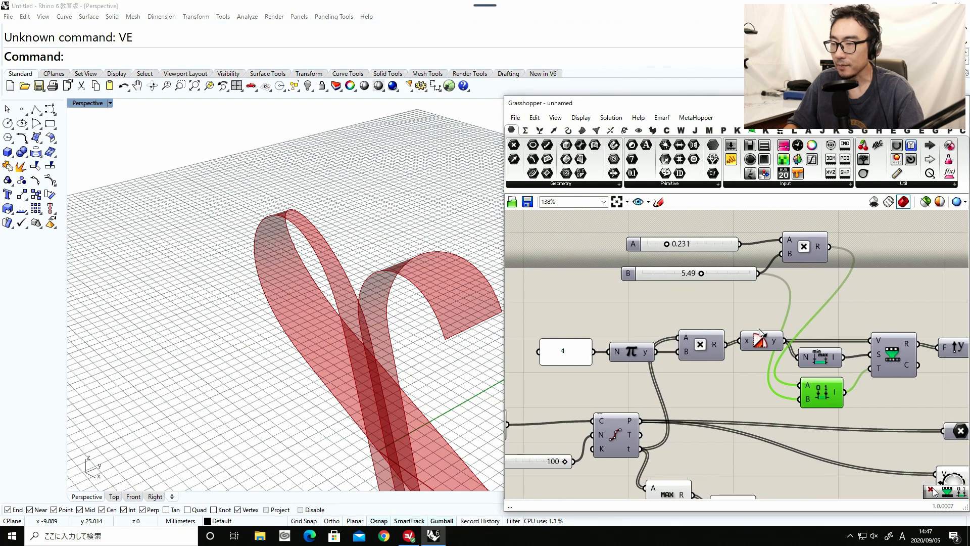
drag(759, 329, 556, 374)
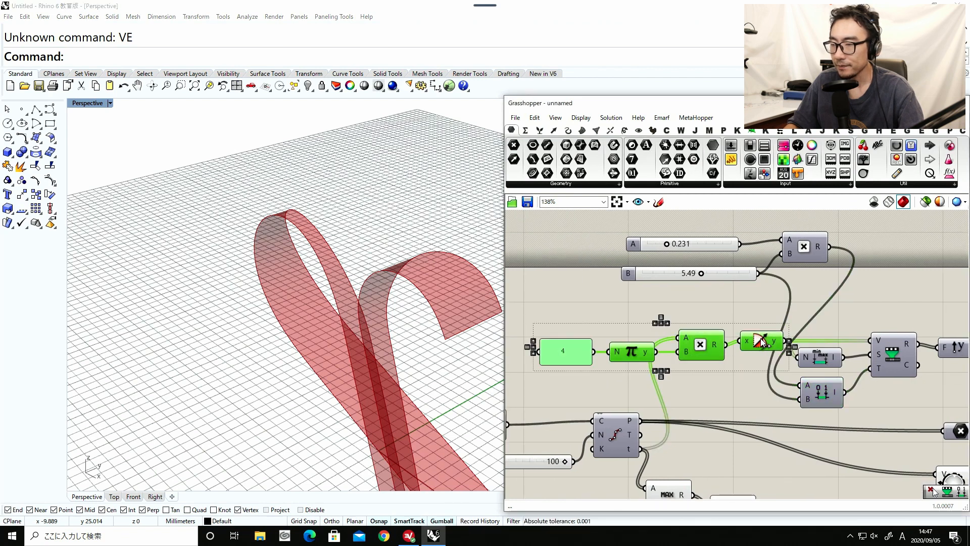
drag(762, 342, 644, 338)
scroll(699, 325, down, 1)
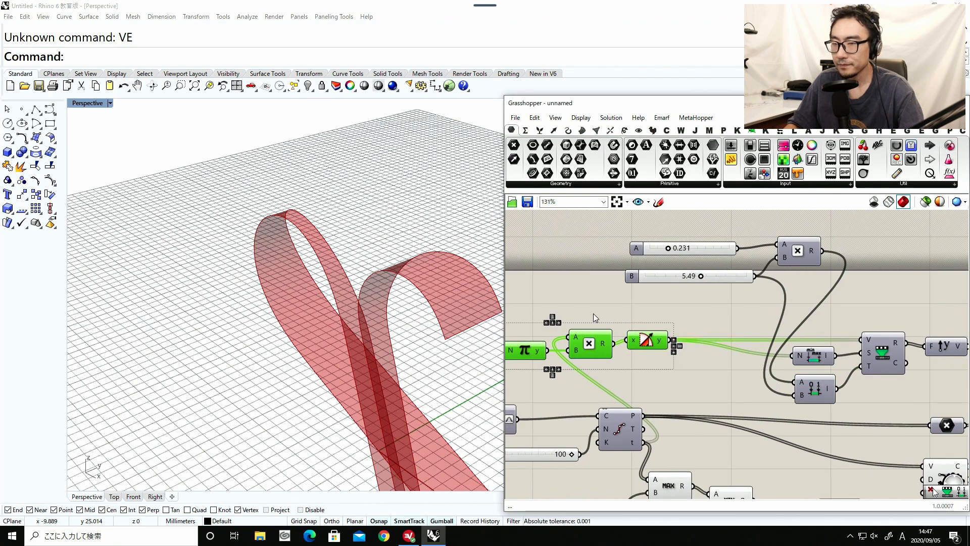
Examine the ribbon's upper loop and central crossing in the Perspective view.
shift+right_drag(303, 234, 285, 180)
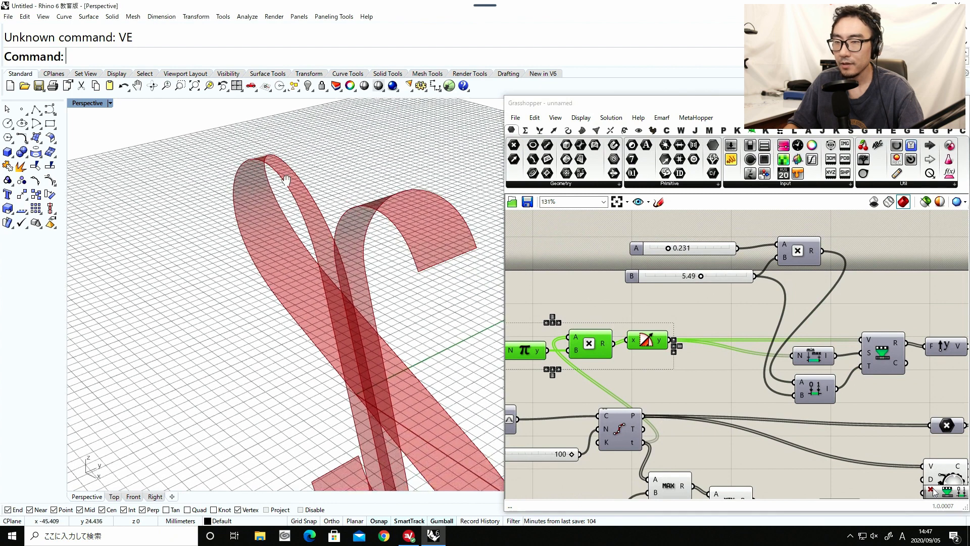
shift+right_drag(295, 218, 248, 121)
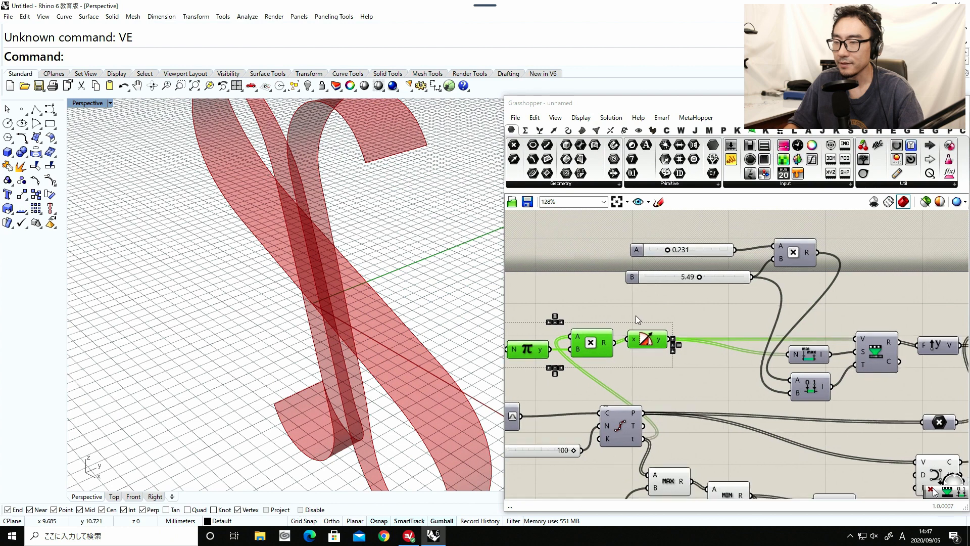
scroll(635, 315, down, 1)
scroll(280, 231, down, 4)
scroll(301, 259, up, 5)
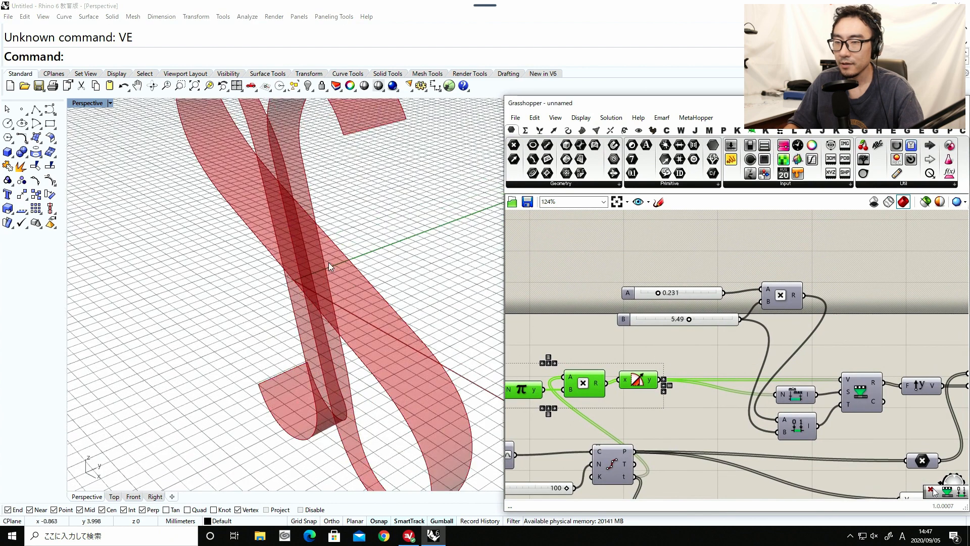
shift+right_drag(294, 226, 258, 178)
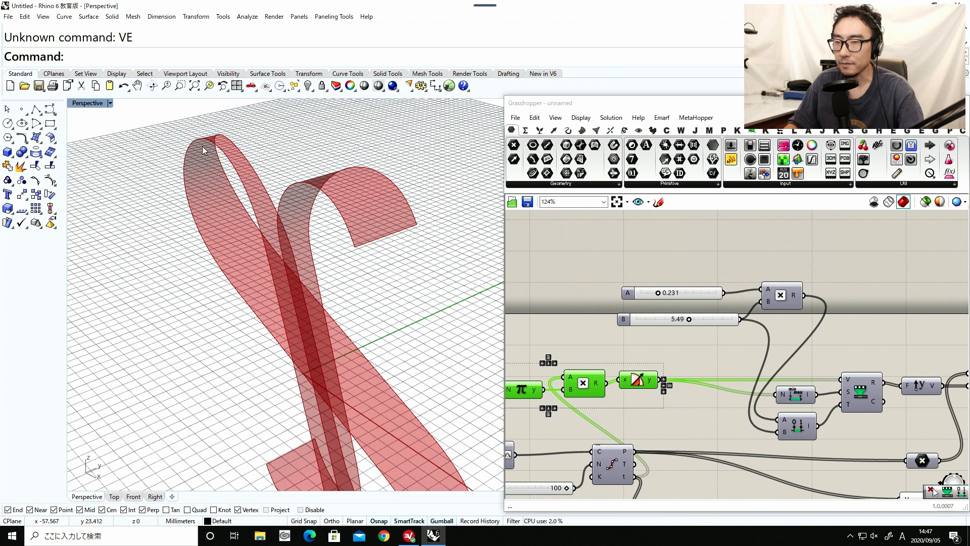
Reposition the 0.231 and 5.49 sliders with their Multiplication, and the chain from the 4 panel to Cosine, to clear canvas space after Cosine.
click(650, 351)
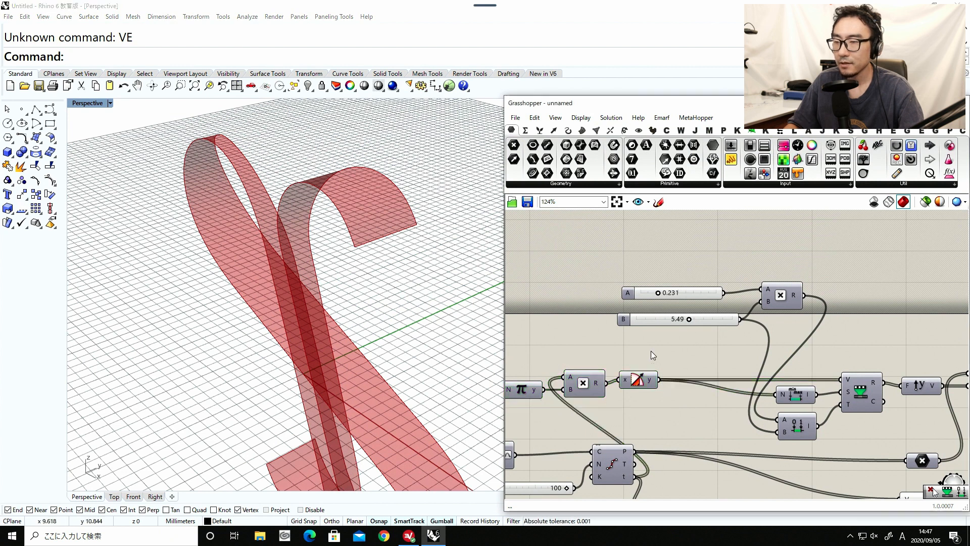
right_drag(779, 255, 743, 292)
drag(735, 301, 794, 286)
right_drag(712, 351, 787, 296)
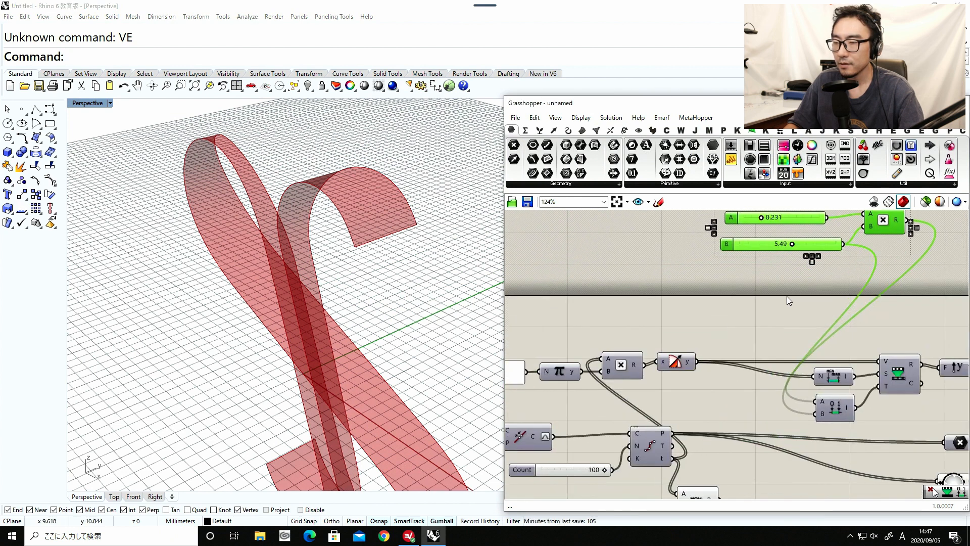
right_drag(710, 314, 771, 281)
drag(740, 267, 598, 333)
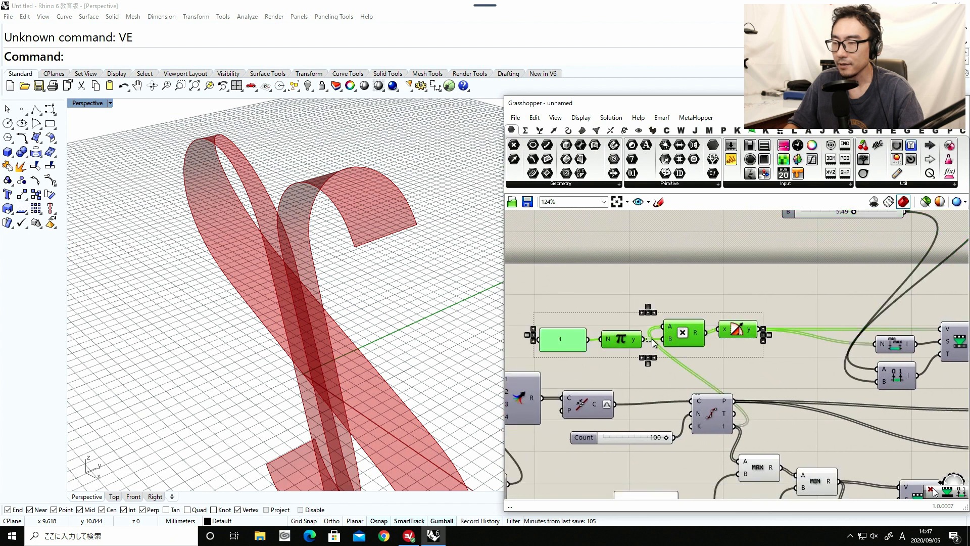
right_drag(794, 309, 747, 284)
Add a Remap Numbers component just after the Cosine component.
double_click(750, 286)
text(rema)
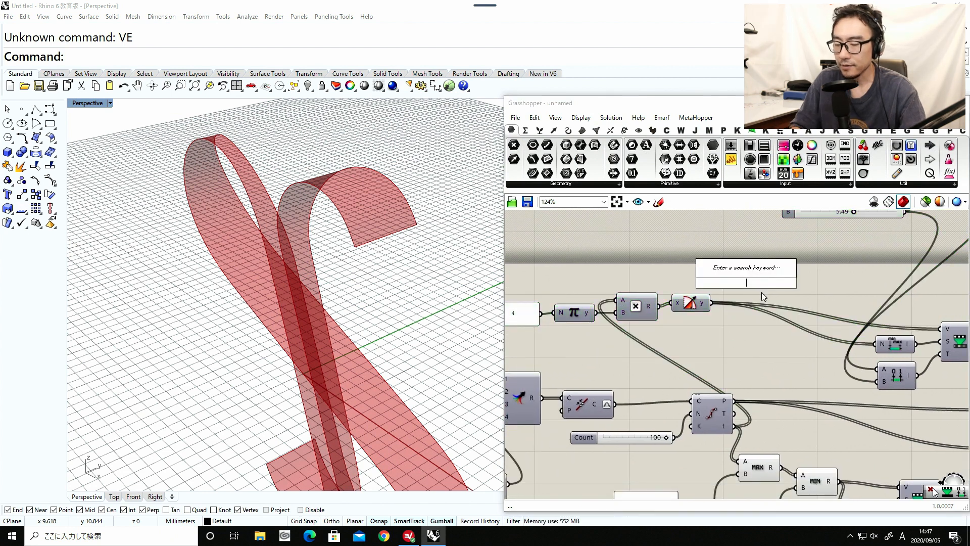
click(758, 270)
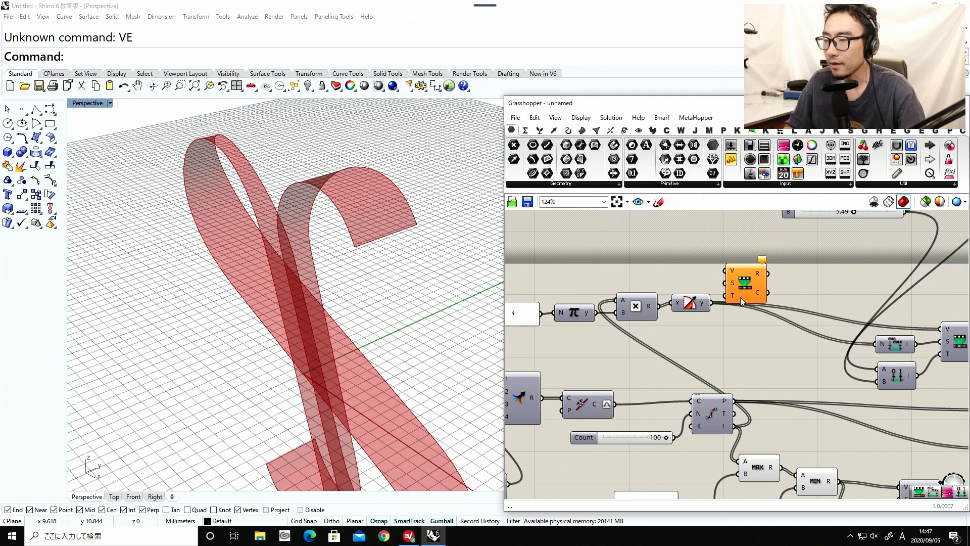
drag(742, 276, 780, 311)
Add a Bounds component, feed the Cosine result into it and the new Remap Numbers value input, and connect its domain to the source input.
double_click(717, 336)
text(bounds)
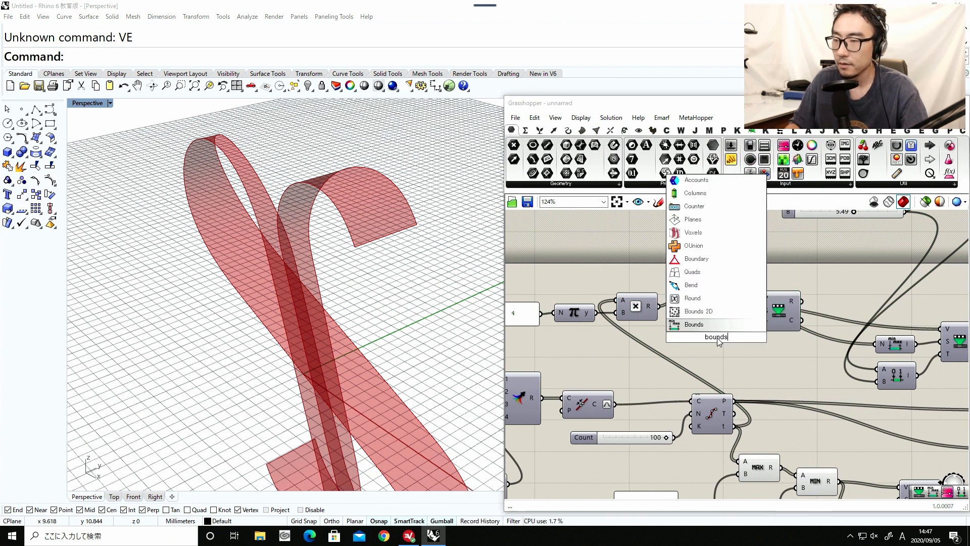
click(705, 324)
drag(703, 337, 762, 312)
drag(774, 315, 777, 319)
drag(771, 363, 730, 284)
mouse_move(781, 324)
mouse_down()
mouse_move(803, 300)
mouse_move(794, 322)
mouse_up()
Shift the existing downstream components farther along the canvas to open space after the new Remap Numbers component.
right_drag(793, 298, 663, 319)
scroll(743, 367, down, 3)
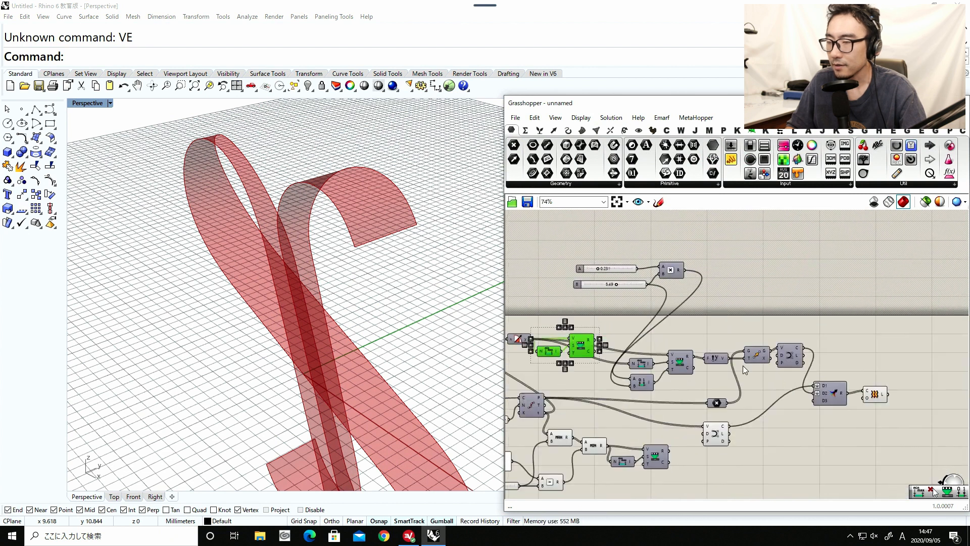
drag(888, 449, 703, 371)
scroll(616, 335, up, 1)
right_drag(616, 335, 673, 341)
drag(640, 350, 640, 357)
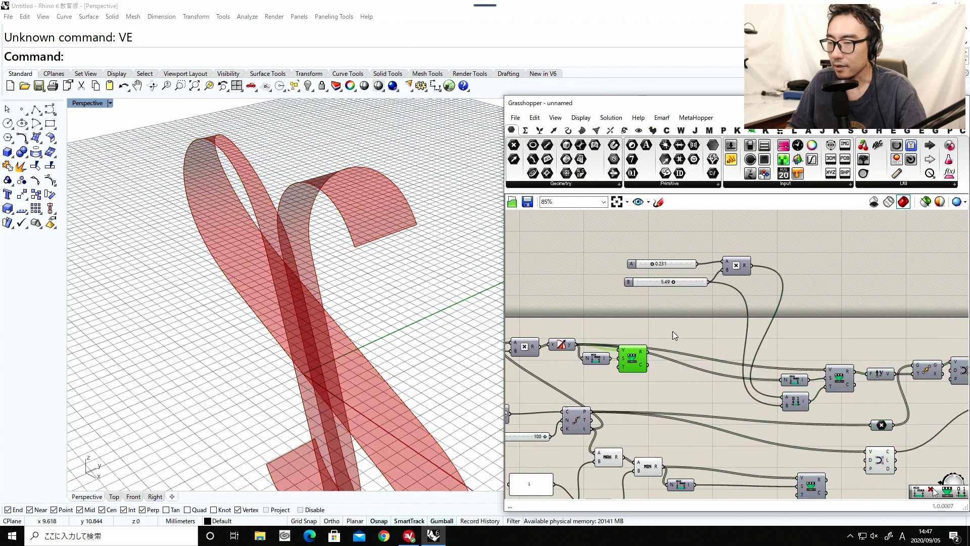
Add a Maximum component after the new Remap Numbers component and connect the remapped result to its A input.
double_click(674, 315)
text(max)
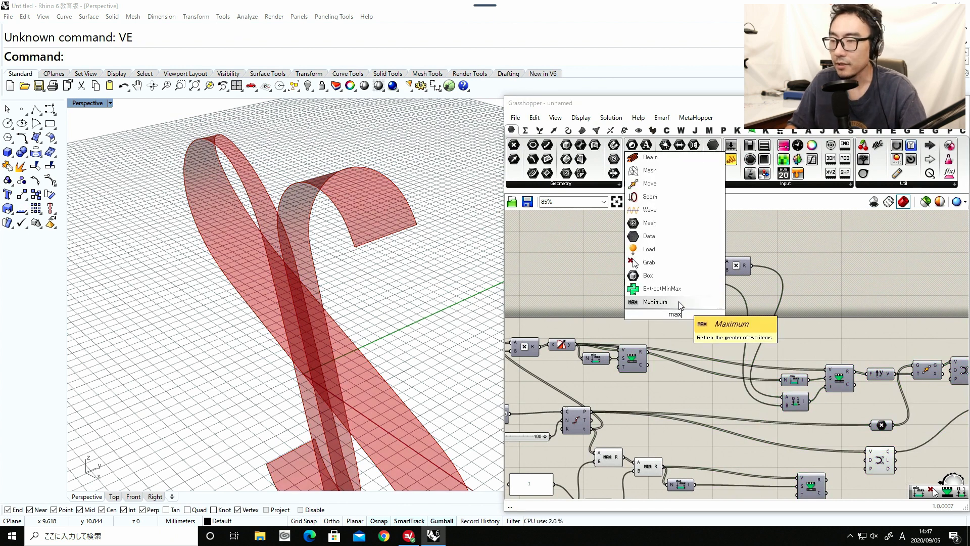
key(Return)
scroll(656, 325, up, 2)
drag(662, 346, 686, 345)
Create a 0.300 number slider and connect it to the Maximum component's B input.
double_click(639, 333)
text(0.3)
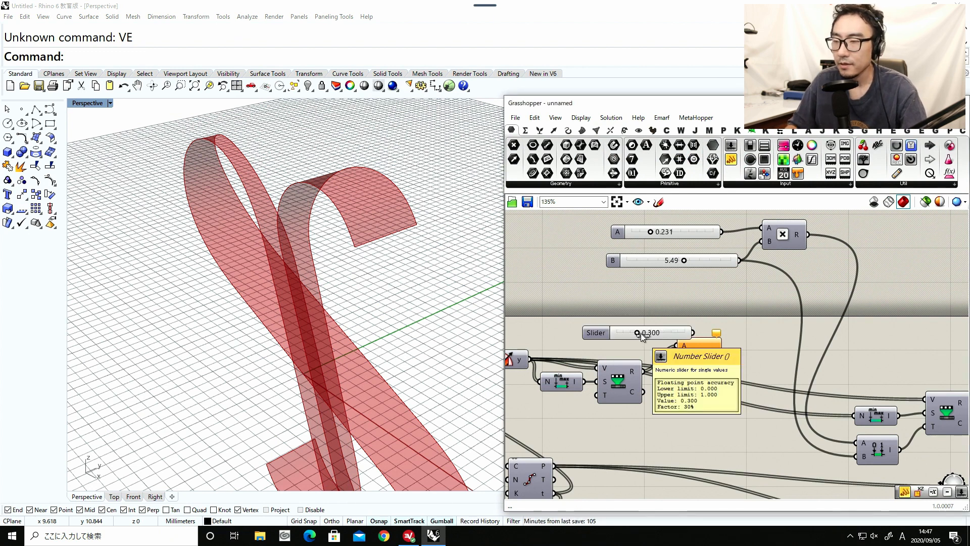
key(Return)
drag(648, 339, 693, 354)
Connect the Maximum result to the downstream Remap Numbers value input and its Bounds component, and place Maximum beside the first Remap Numbers.
mouse_move(713, 352)
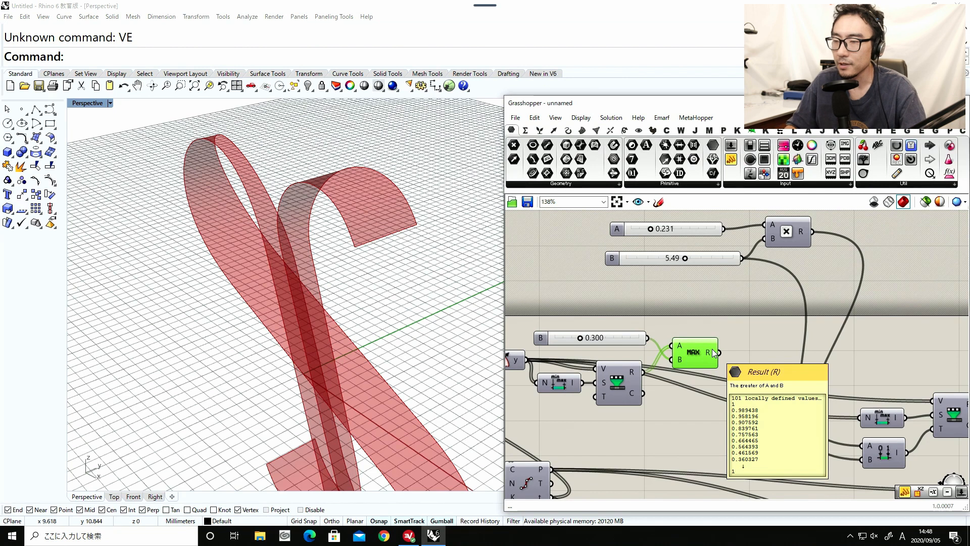
drag(700, 349, 695, 344)
click(750, 353)
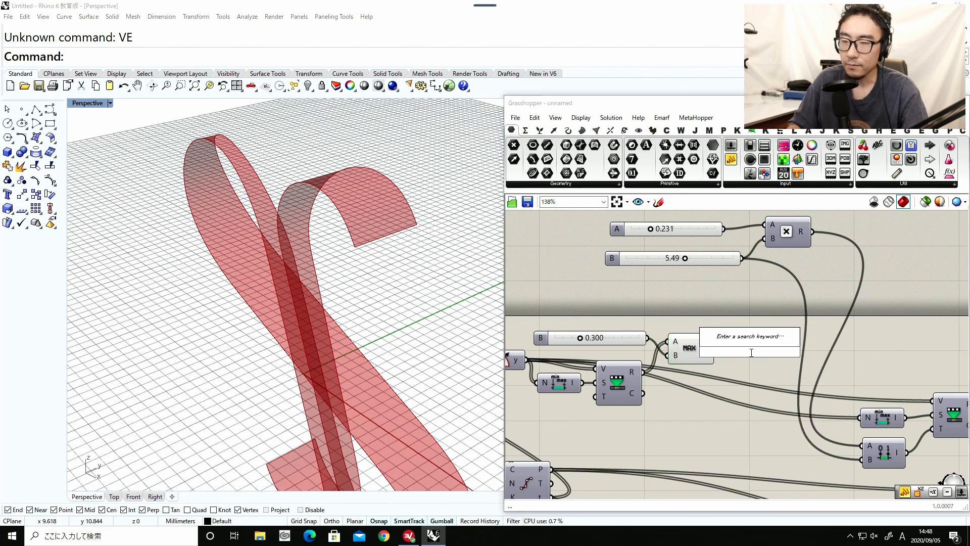
right_drag(729, 375, 696, 364)
drag(683, 338, 901, 389)
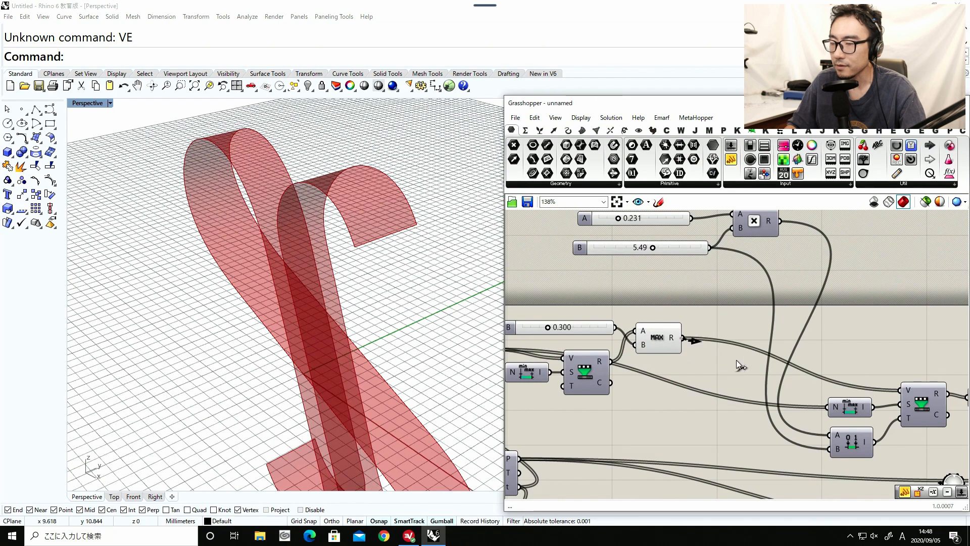
shift+drag(683, 337, 679, 374)
Examine the whole ribbon from a lower angle in the Perspective view.
right_drag(376, 298, 337, 259)
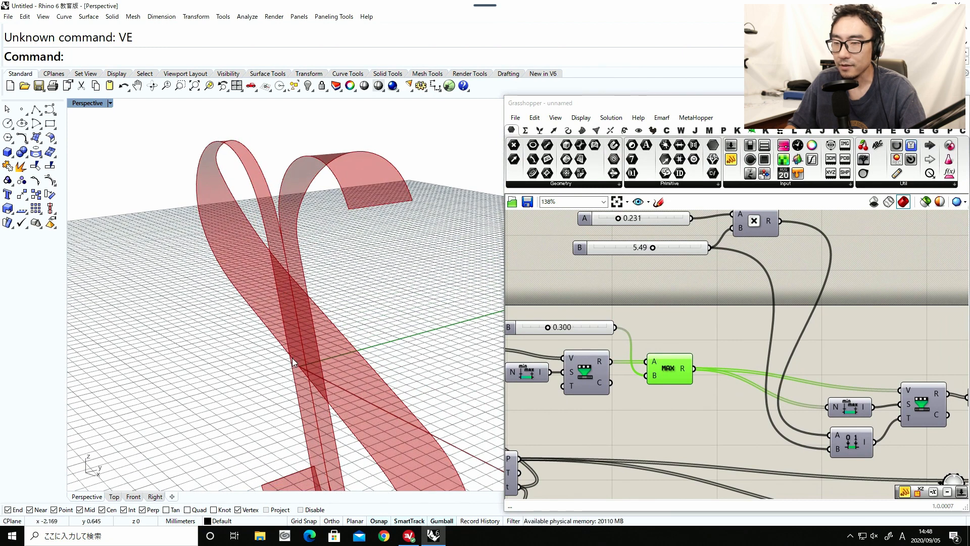
scroll(296, 365, down, 2)
scroll(292, 326, down, 2)
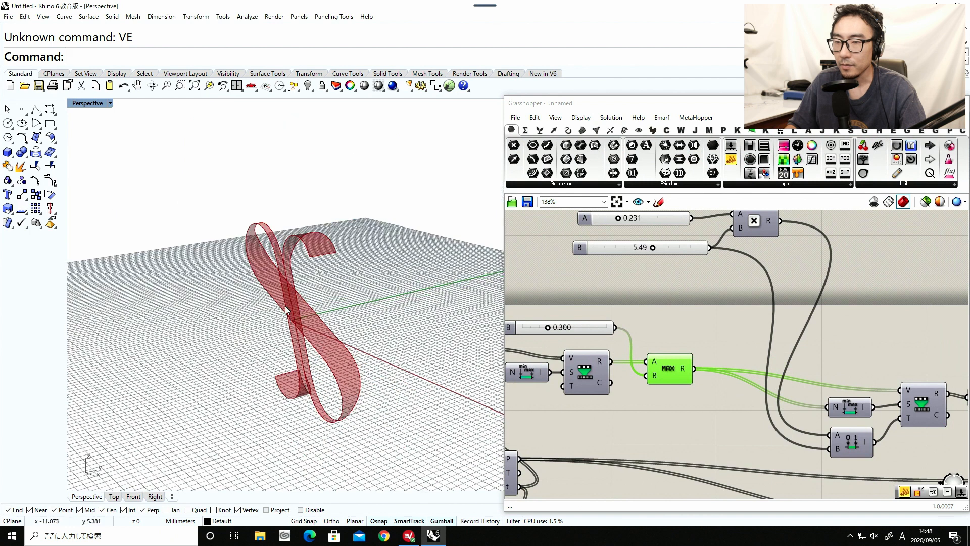
scroll(292, 326, up, 2)
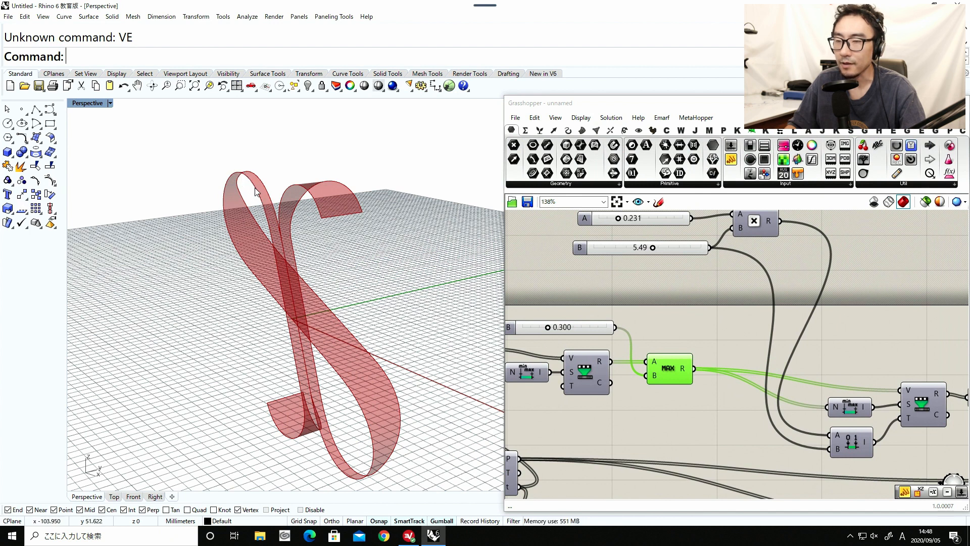
scroll(589, 331, up, 1)
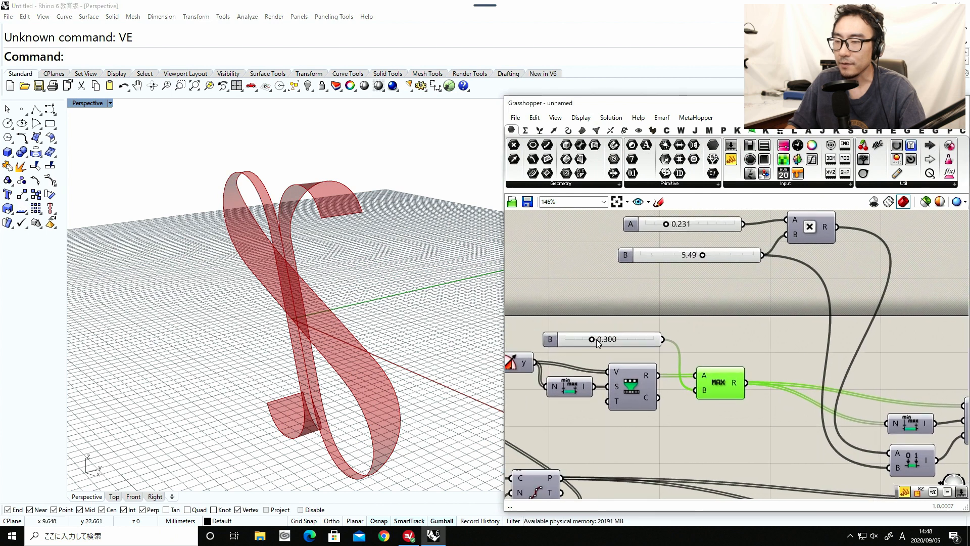
Try different values on the slider feeding Maximum and set it to 0.257.
drag(592, 341, 522, 334)
right_drag(396, 333, 575, 357)
drag(566, 340, 590, 341)
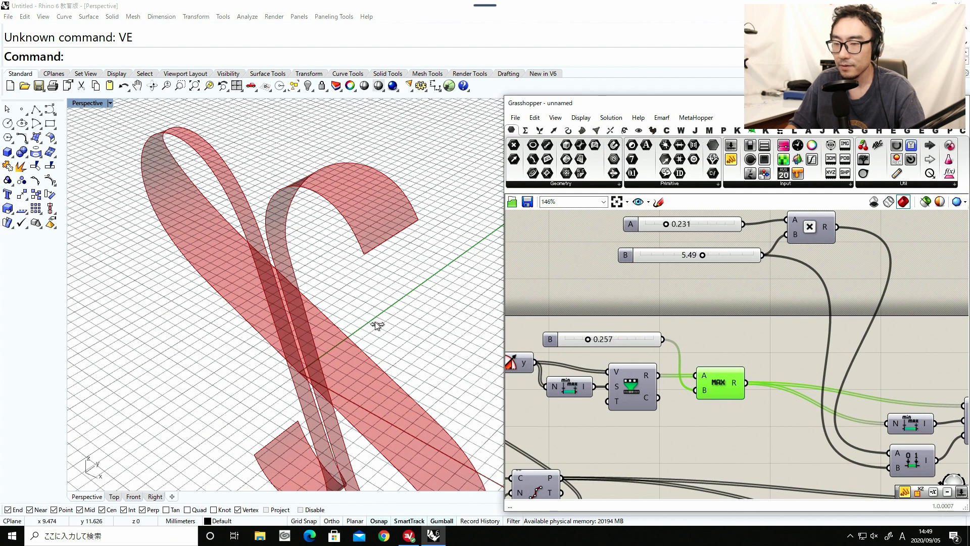
Set the slider feeding Maximum to 0.250.
right_drag(374, 324, 364, 263)
double_click(621, 342)
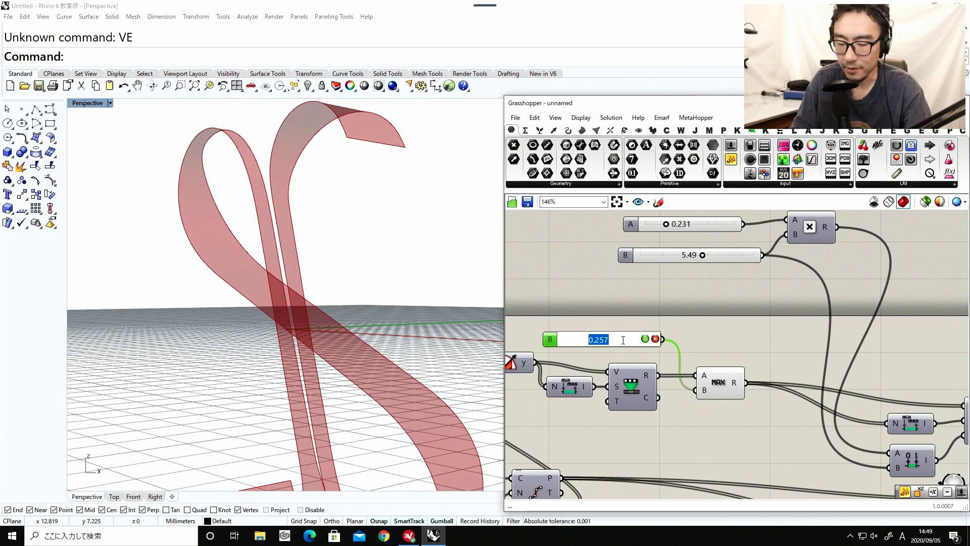
key(Return)
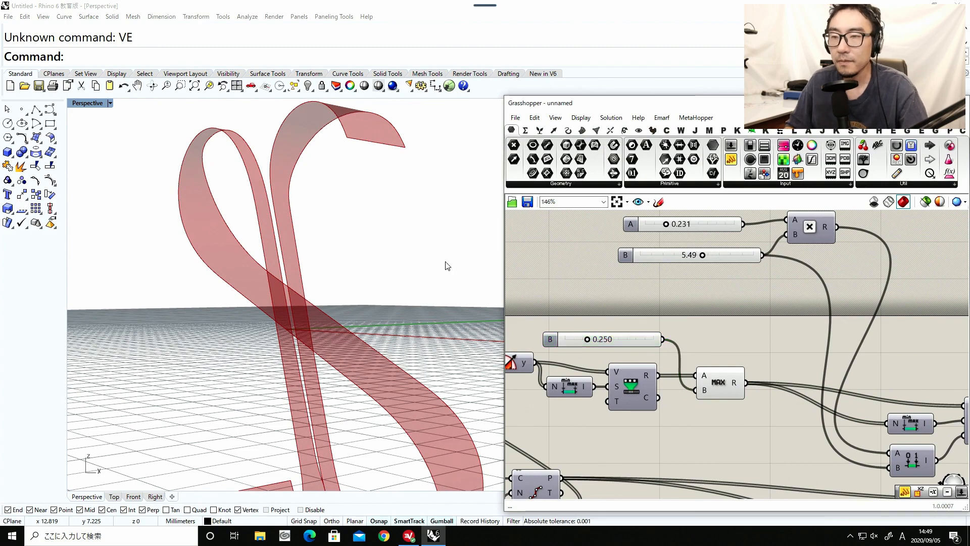
Set the slider on the Multiplication component's A input to 0.415.
right_drag(385, 321, 326, 264)
scroll(644, 299, down, 1)
scroll(646, 299, up, 1)
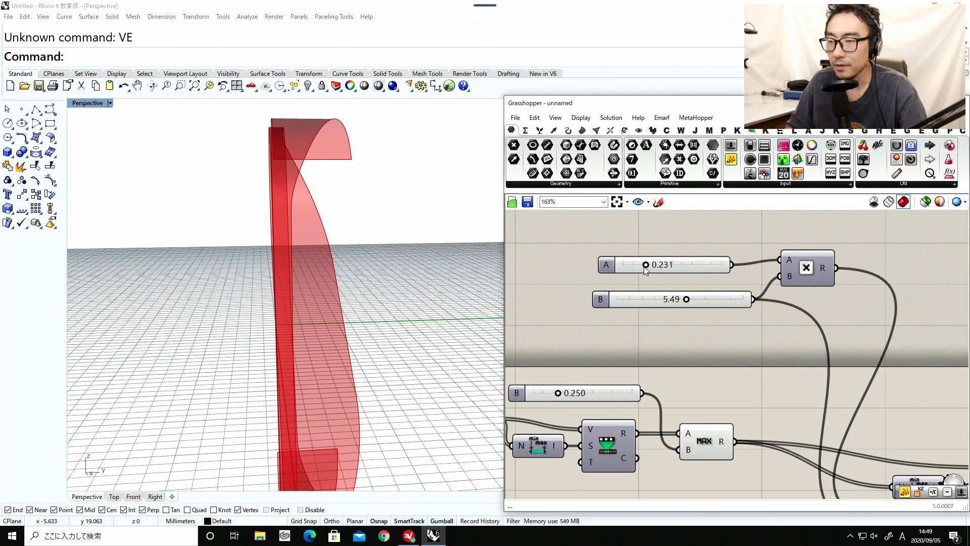
drag(645, 266, 661, 265)
mouse_move(392, 259)
right_down()
mouse_move(505, 325)
mouse_move(466, 295)
mouse_move(390, 268)
right_up()
scroll(570, 311, down, 2)
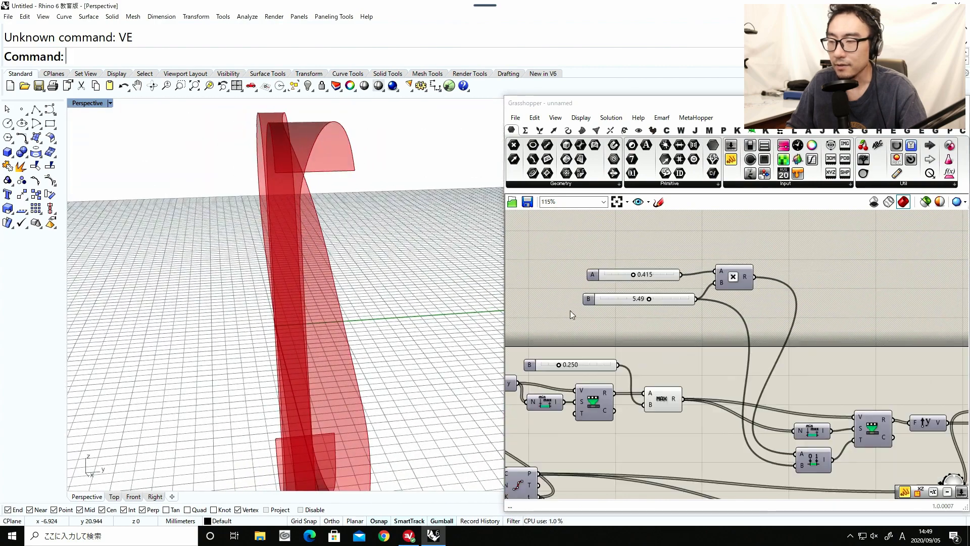
Shift the Construct Domain component slightly and reposition the lower Remap Numbers that follows Minimum.
scroll(703, 356, up, 2)
click(705, 367)
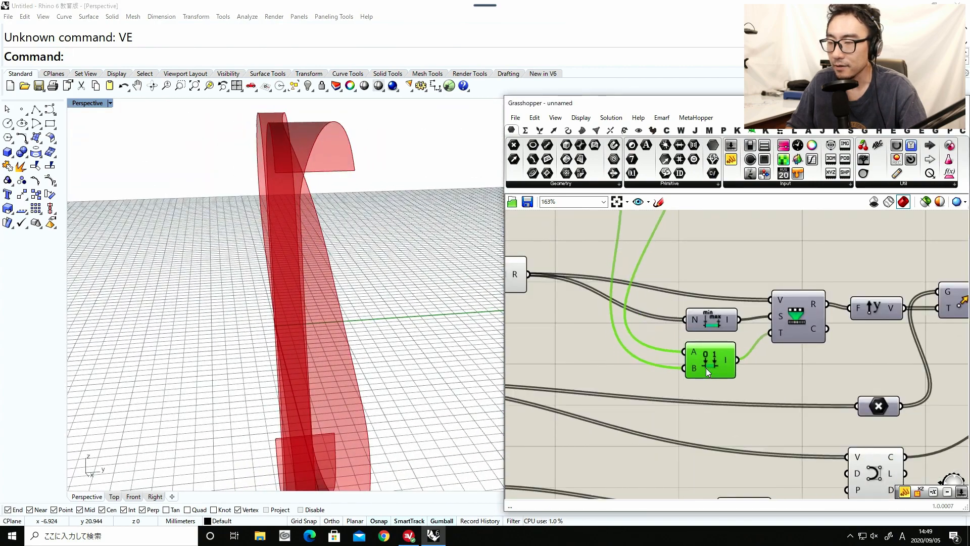
drag(704, 368, 700, 366)
right_drag(352, 310, 340, 312)
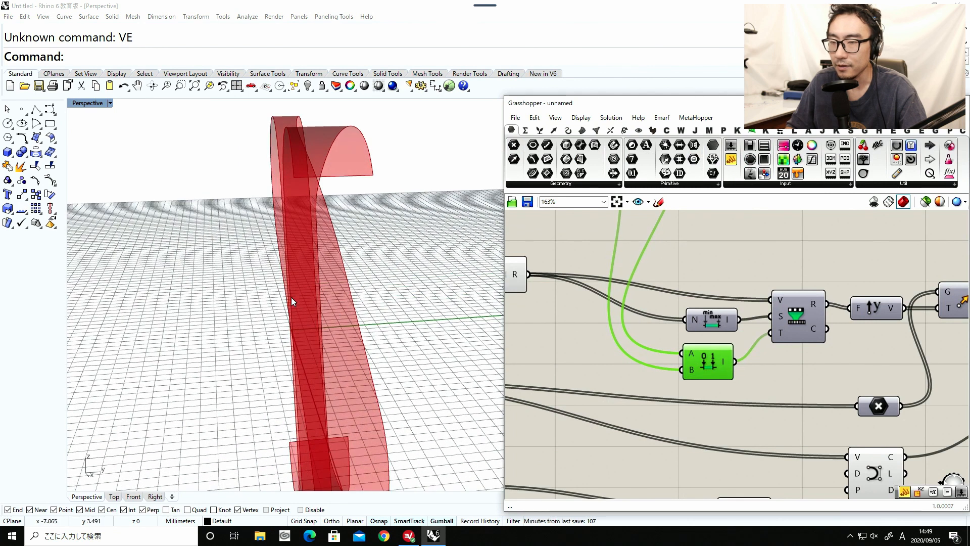
scroll(659, 420, down, 1)
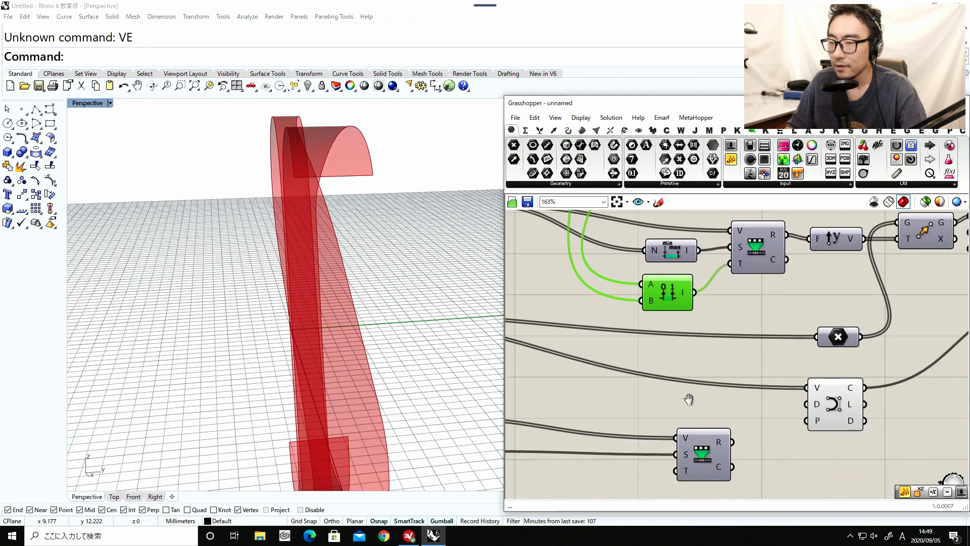
click(691, 462)
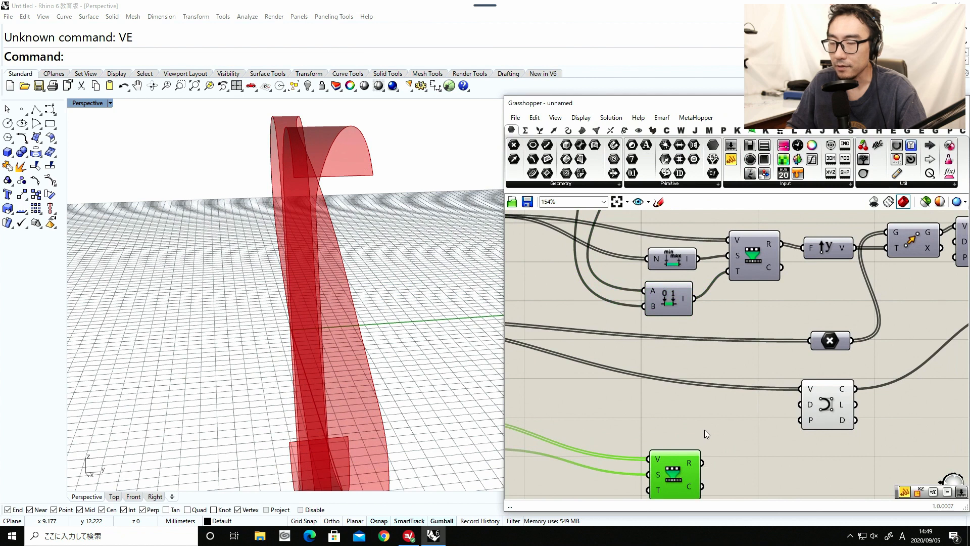
Add another Remap Numbers component beside the lower one and connect the Construct Domain output to its Target input.
double_click(704, 430)
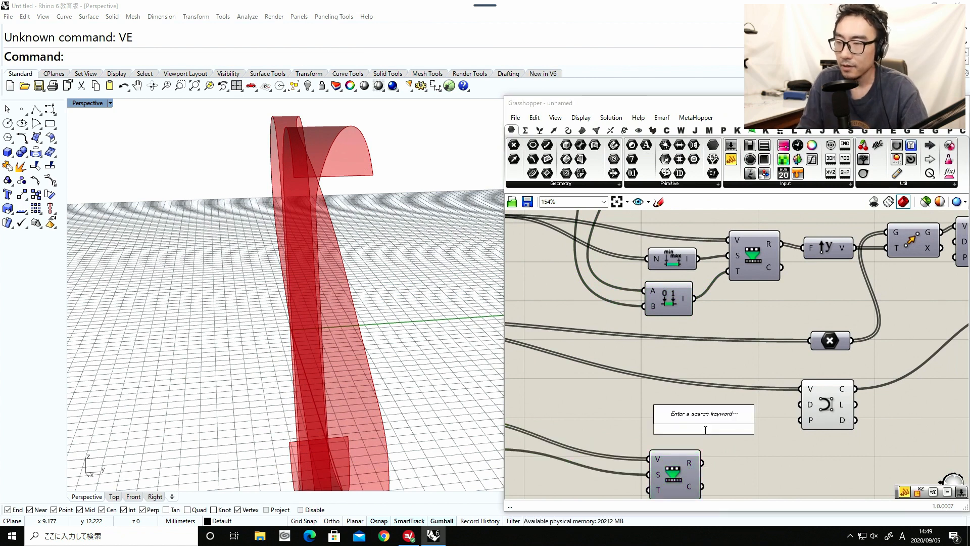
text(reme)
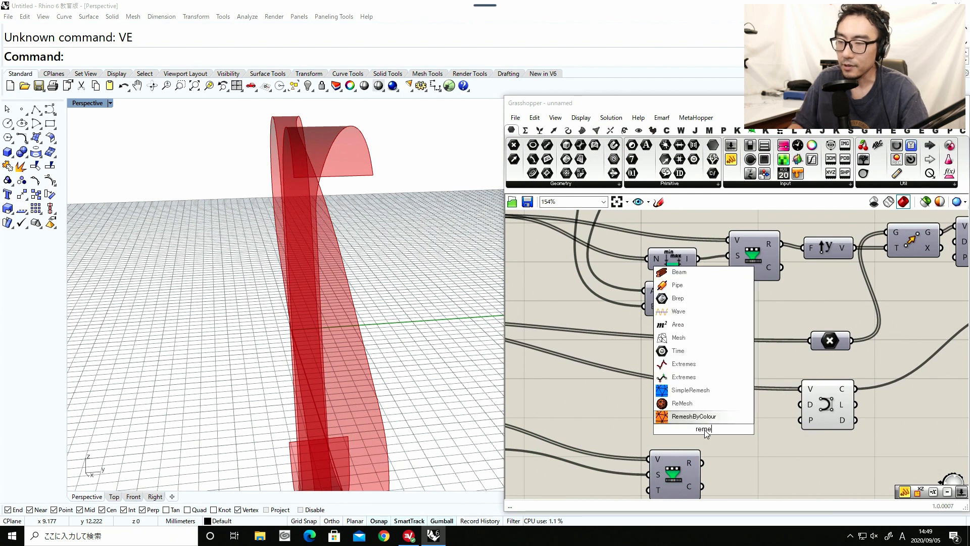
key(BackSpace)
key(BackSpace)
key(BackSpace)
key(BackSpace)
text(remap)
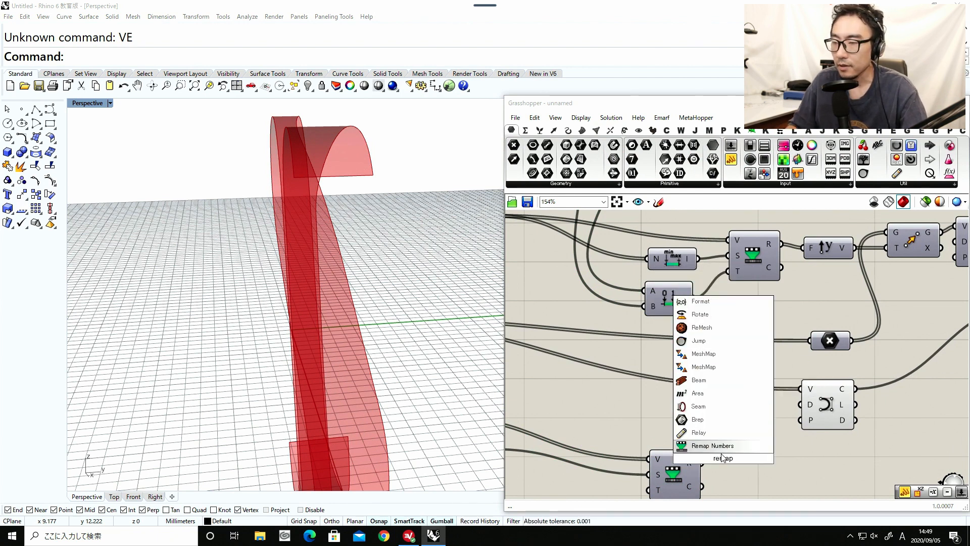
key(Return)
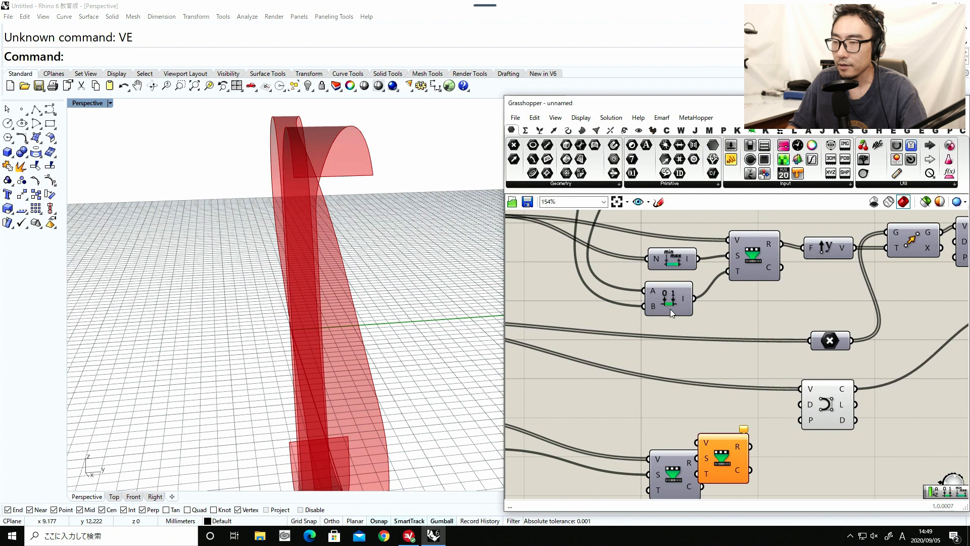
drag(670, 311, 758, 437)
right_drag(727, 467, 739, 448)
scroll(745, 440, up, 1)
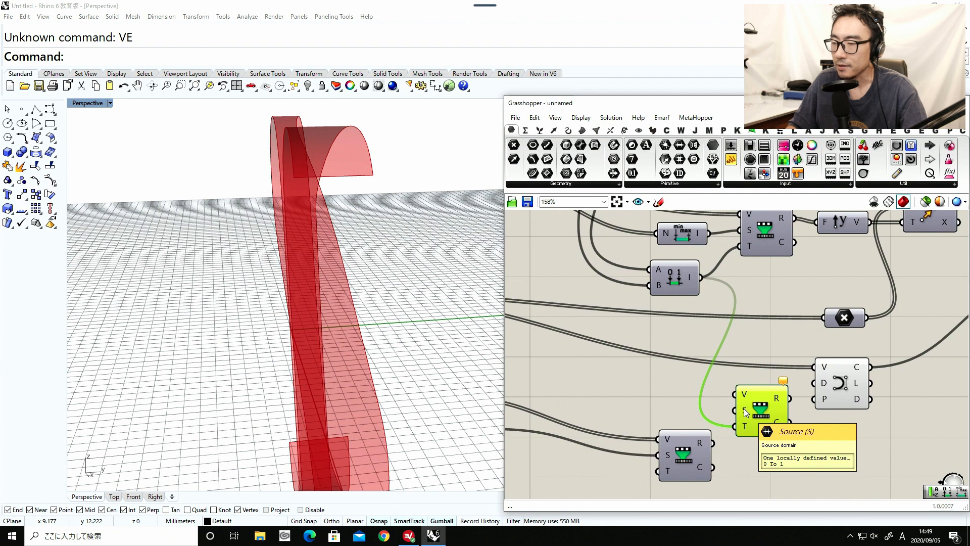
Create a 1.0000 number slider and connect it to the new Remap Numbers component's Value input.
double_click(634, 387)
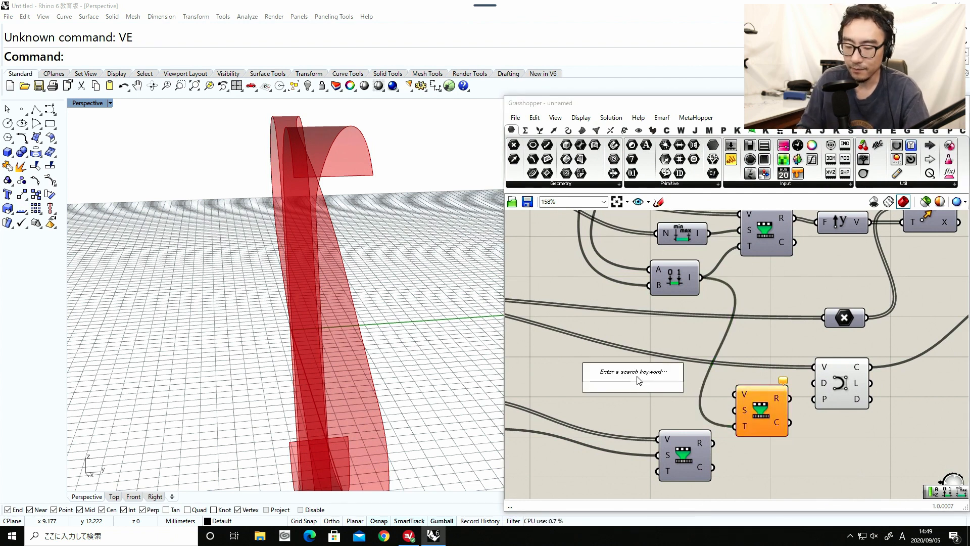
text(0)
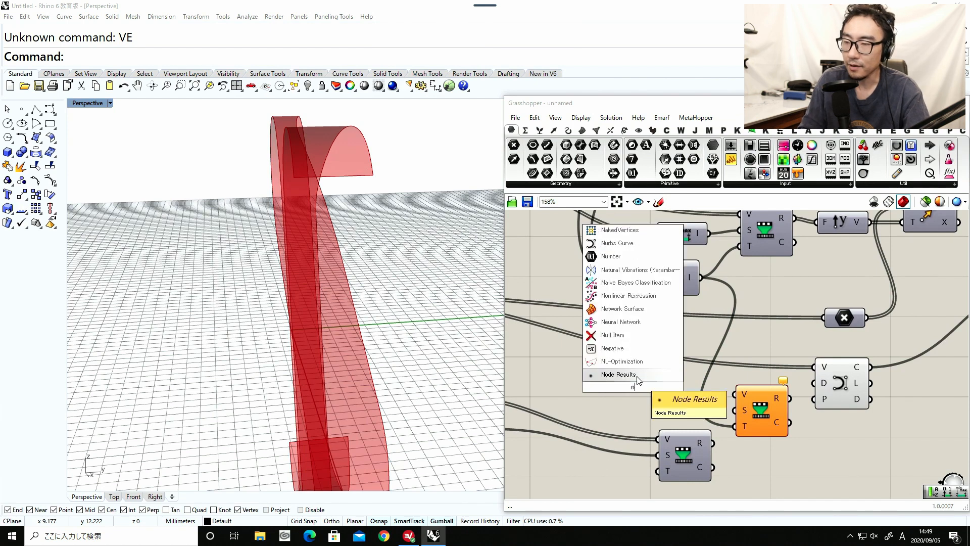
text(.0)
key(BackSpace)
key(BackSpace)
key(BackSpace)
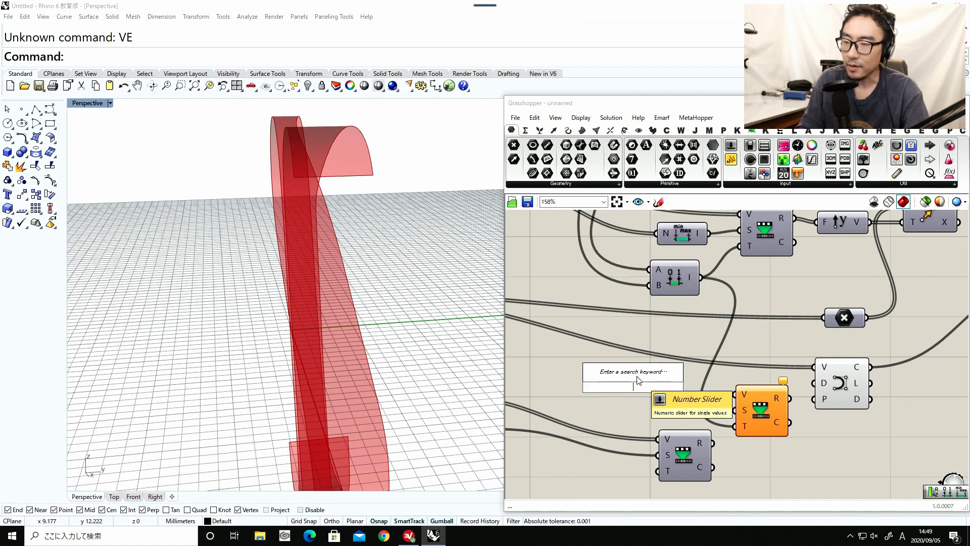
text(1.000)
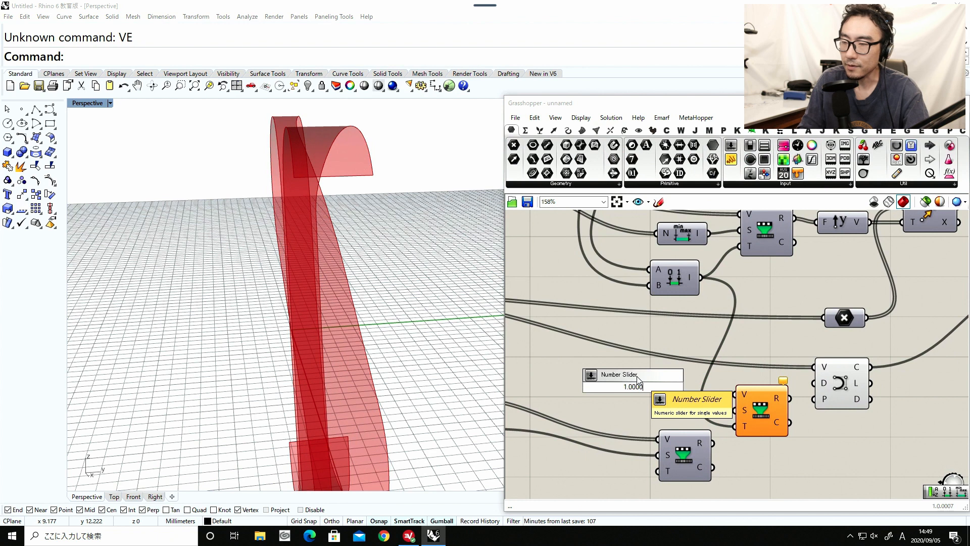
key(Return)
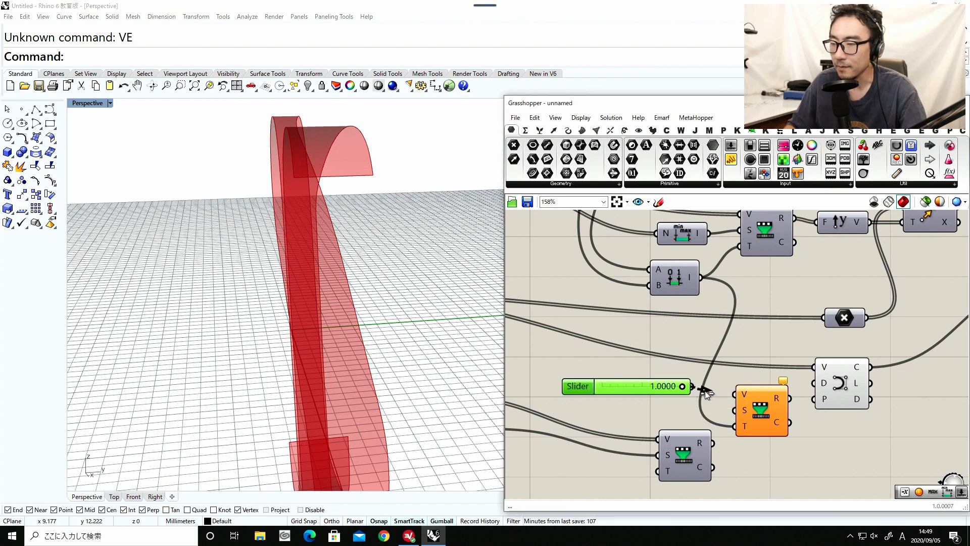
drag(696, 386, 736, 394)
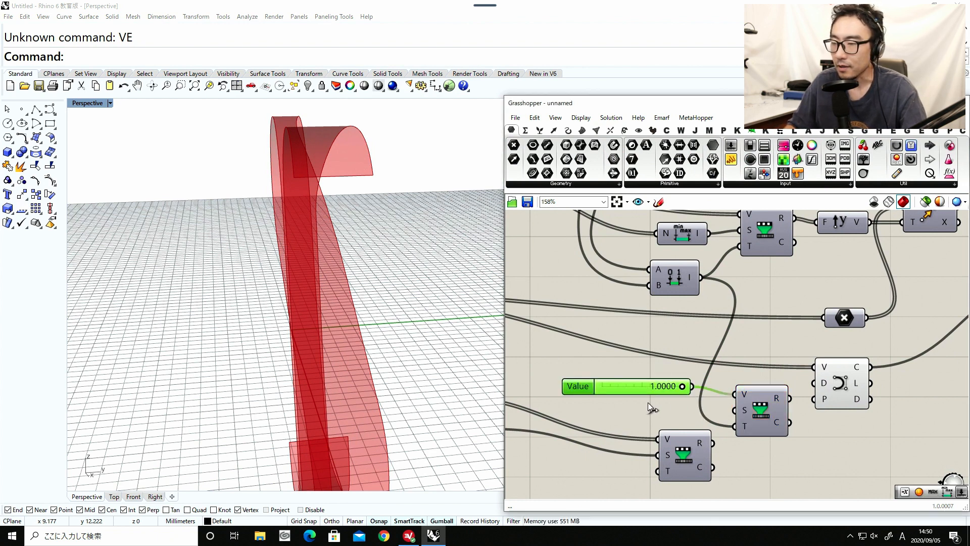
Rename the new number slider as Hole Width.
right_drag(576, 385, 677, 394)
right_click(676, 394)
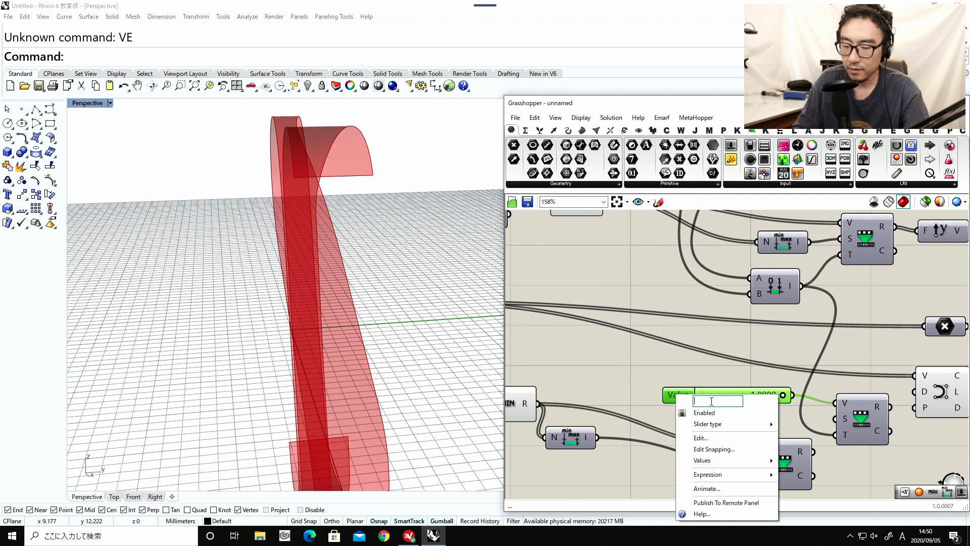
text(Hole Width)
key(Return)
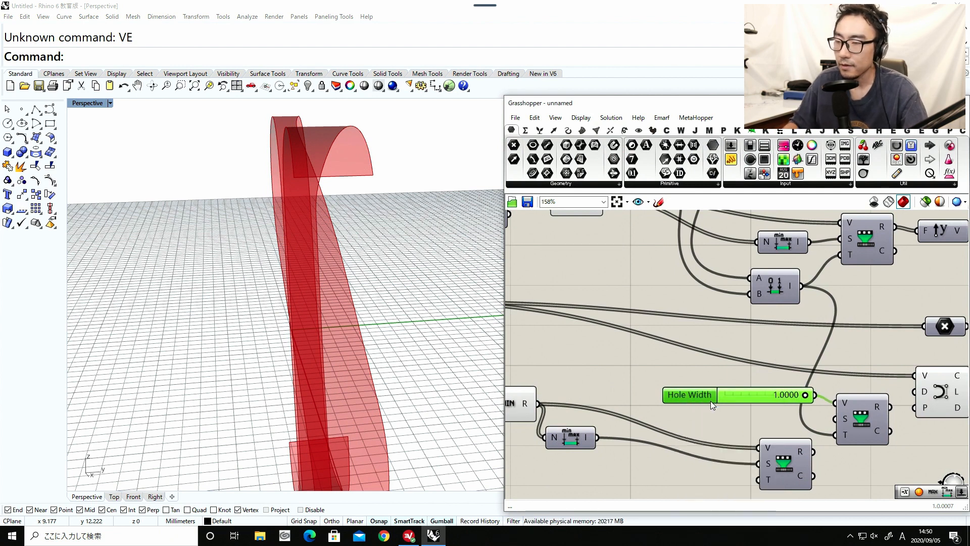
Move the Hole Width slider below the column of input sliders at the start of the definition.
scroll(719, 396, down, 1)
right_drag(719, 396, 832, 390)
scroll(833, 390, down, 5)
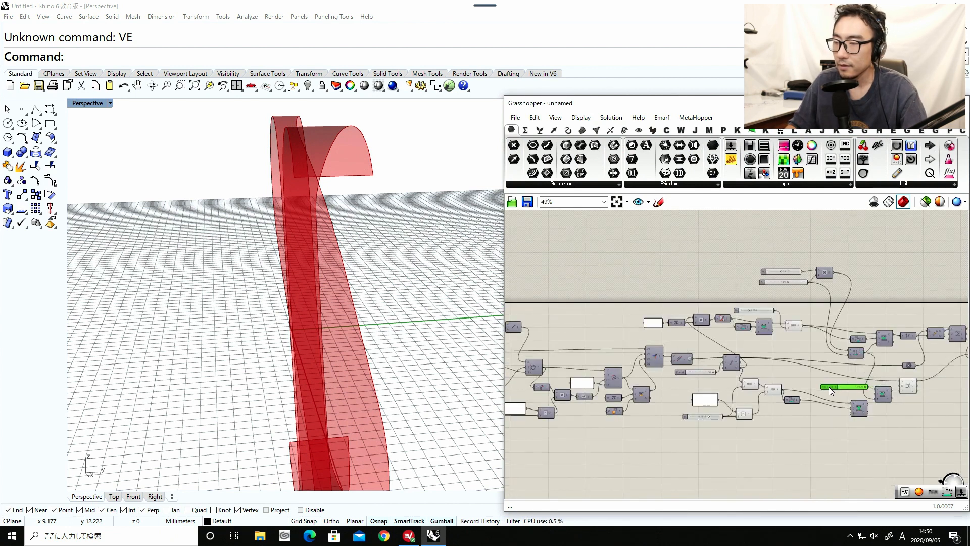
drag(838, 384, 551, 420)
scroll(752, 414, down, 3)
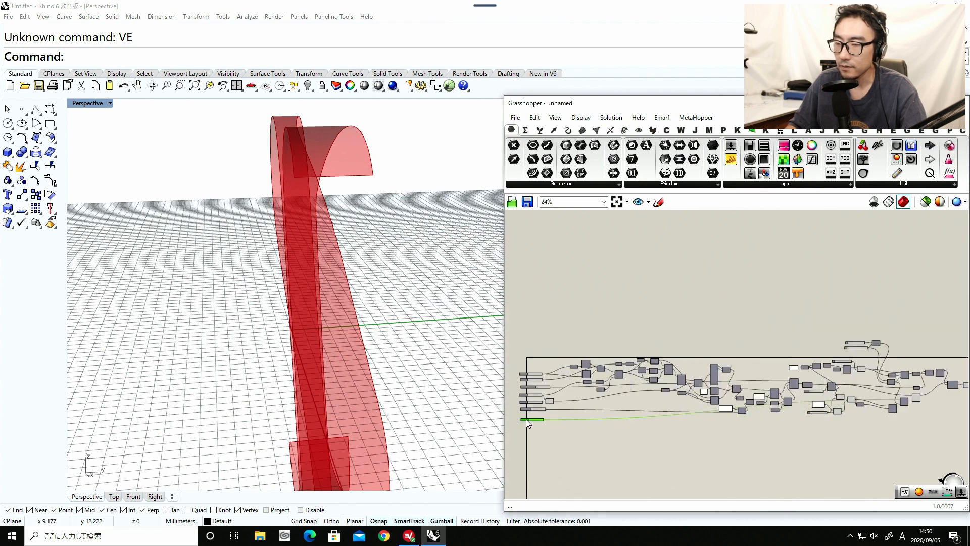
Rearrange the two lower Remap Numbers components, placing the one fed by Minimum directly beside its Bounds component.
scroll(742, 430, up, 6)
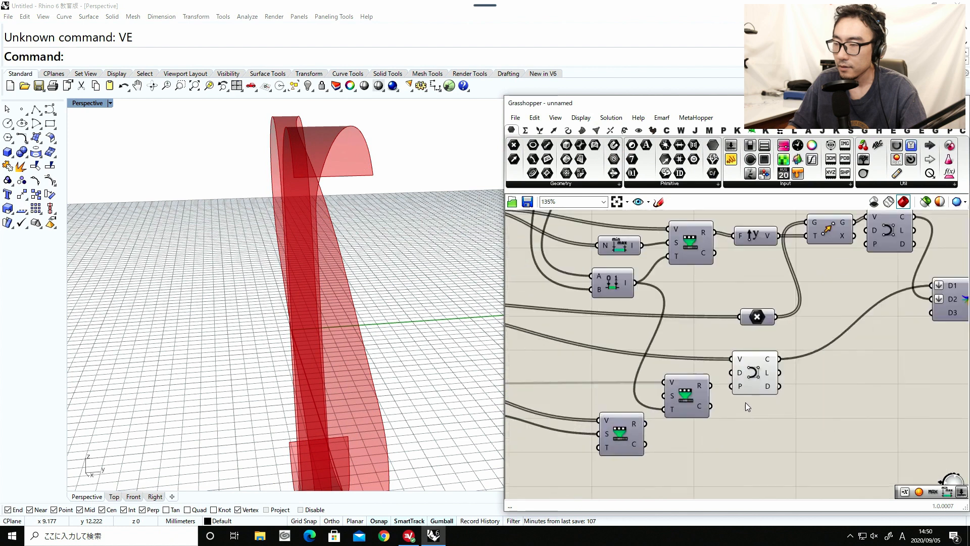
drag(680, 401, 682, 408)
drag(628, 434, 575, 452)
drag(689, 412, 638, 410)
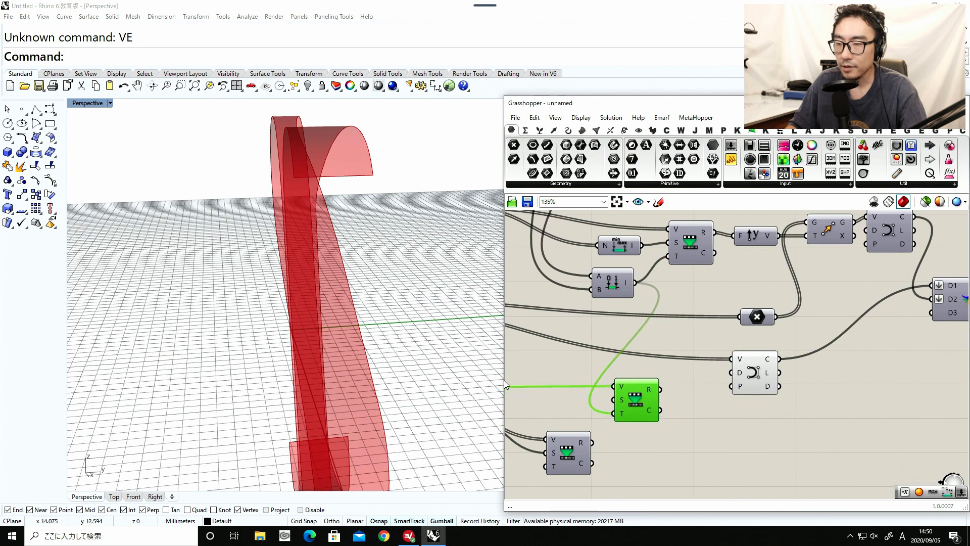
right_drag(576, 383, 794, 350)
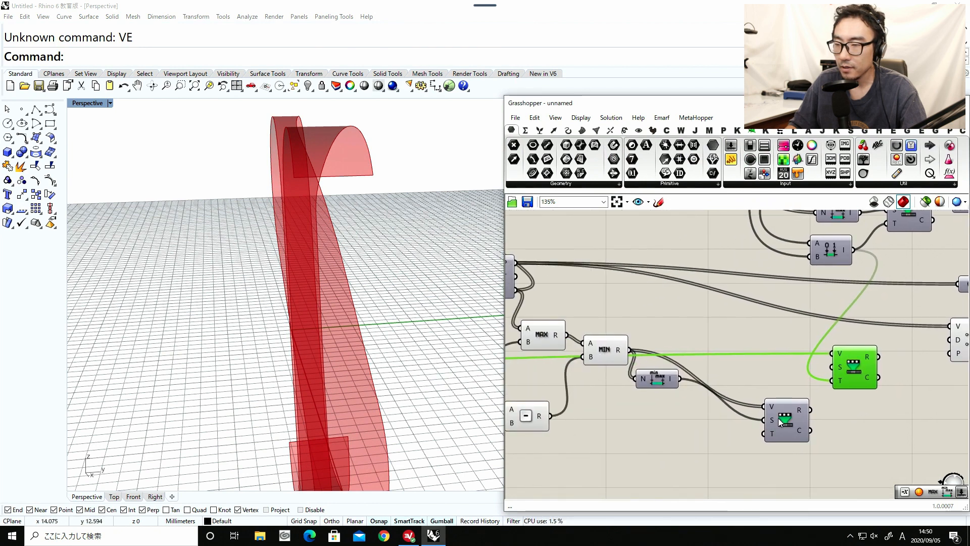
drag(778, 420, 735, 380)
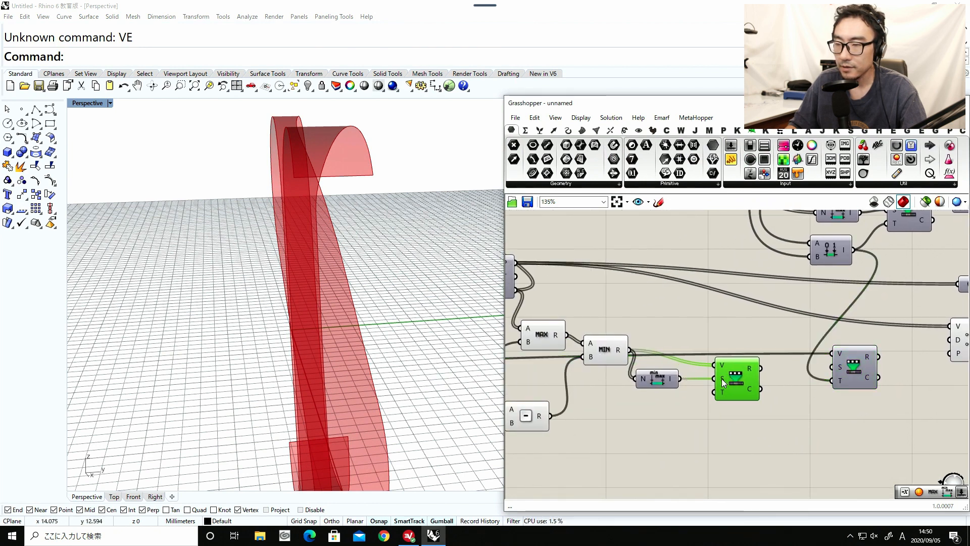
right_drag(721, 378, 839, 379)
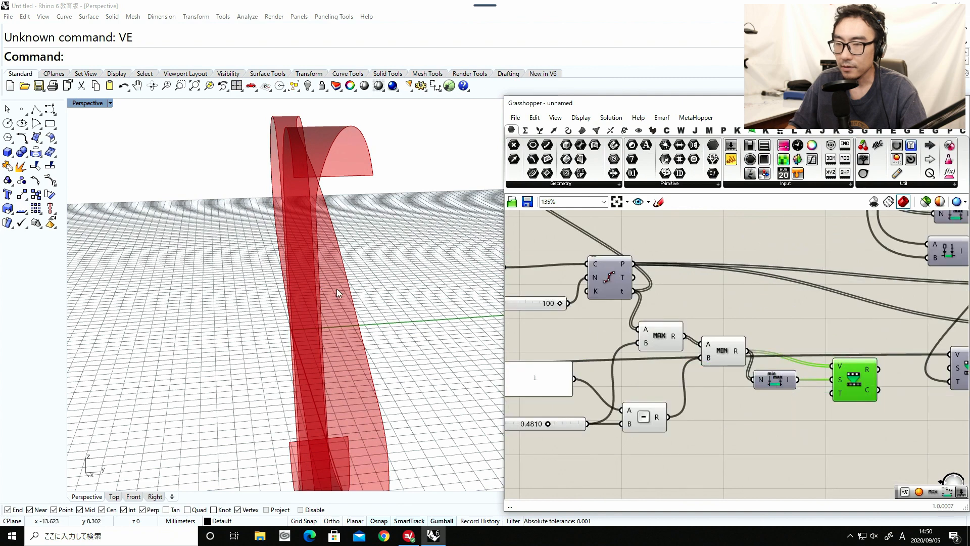
right_drag(338, 293, 356, 304)
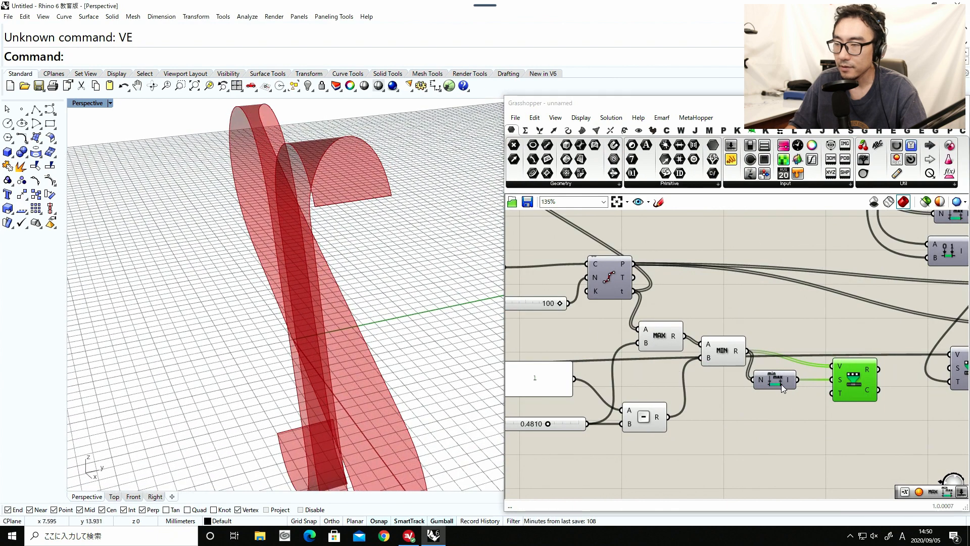
mouse_move(840, 393)
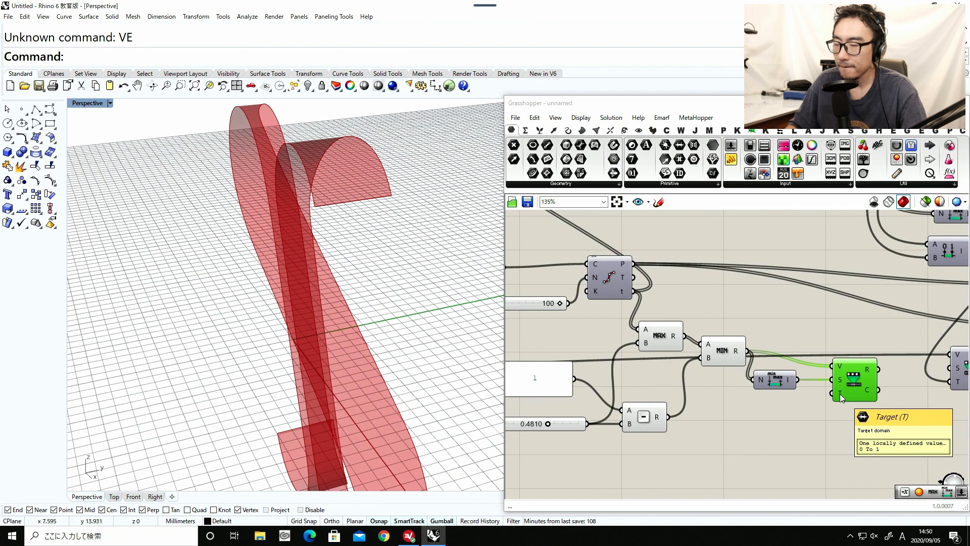
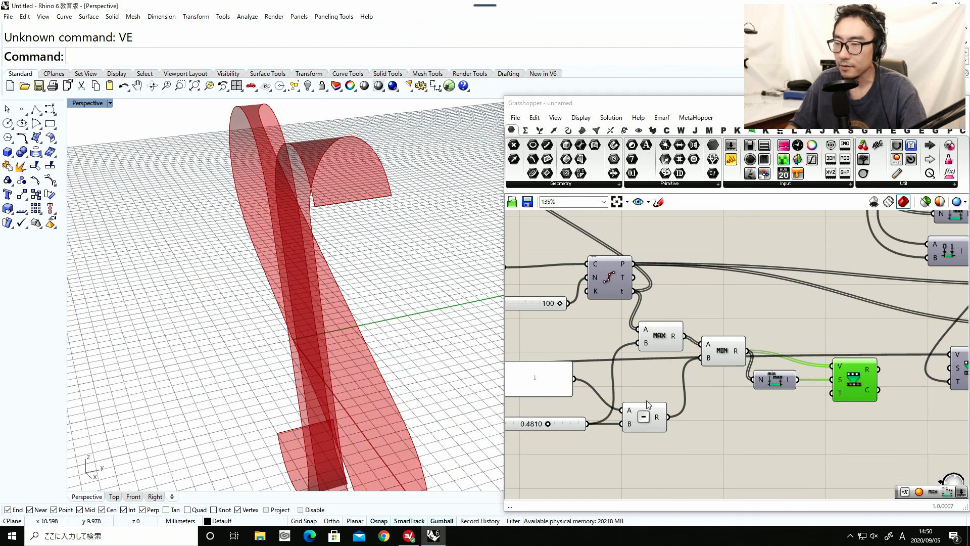
Nudge the lower Remap Numbers component closer to the Bounds component that feeds it.
drag(866, 390, 860, 390)
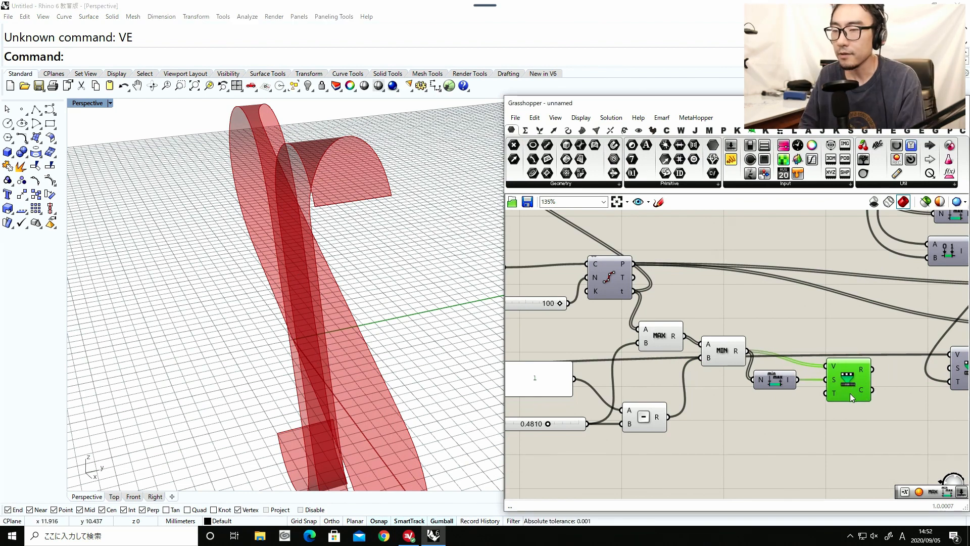
drag(850, 393, 846, 382)
right_drag(857, 380, 651, 356)
Rename the slider feeding the Maximum and Subtraction B inputs as Hole Length, with its value set to about 0.485.
drag(762, 353, 630, 306)
right_drag(681, 339, 780, 335)
drag(602, 380, 659, 385)
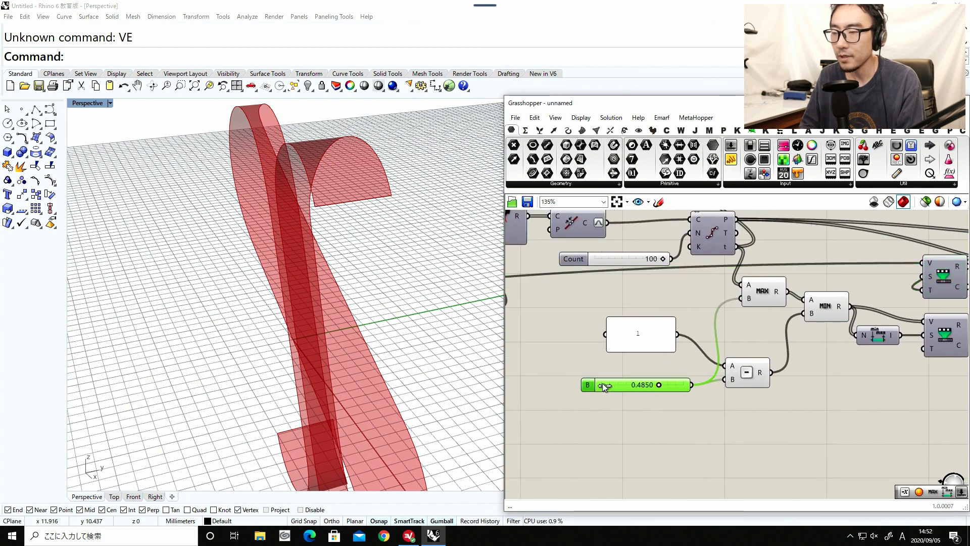
right_click(587, 386)
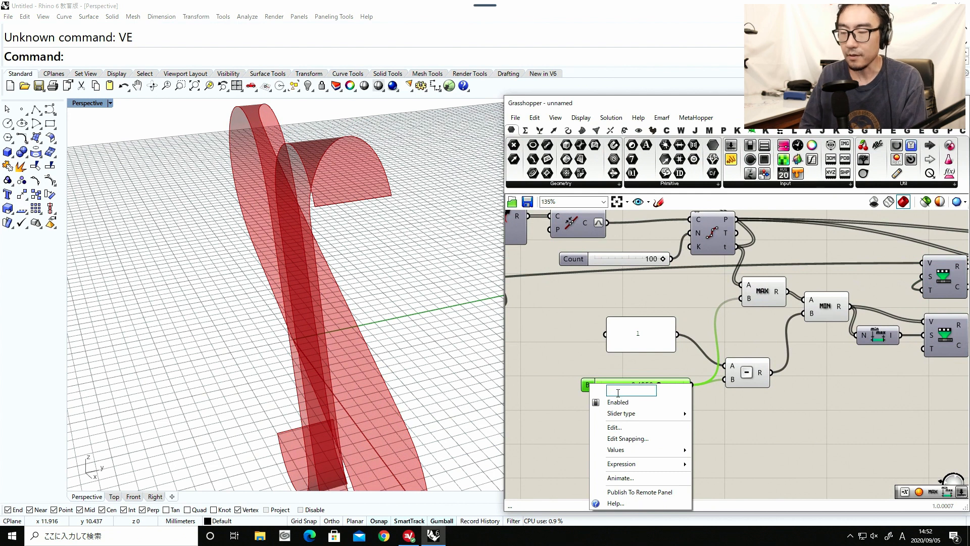
text(HOle)
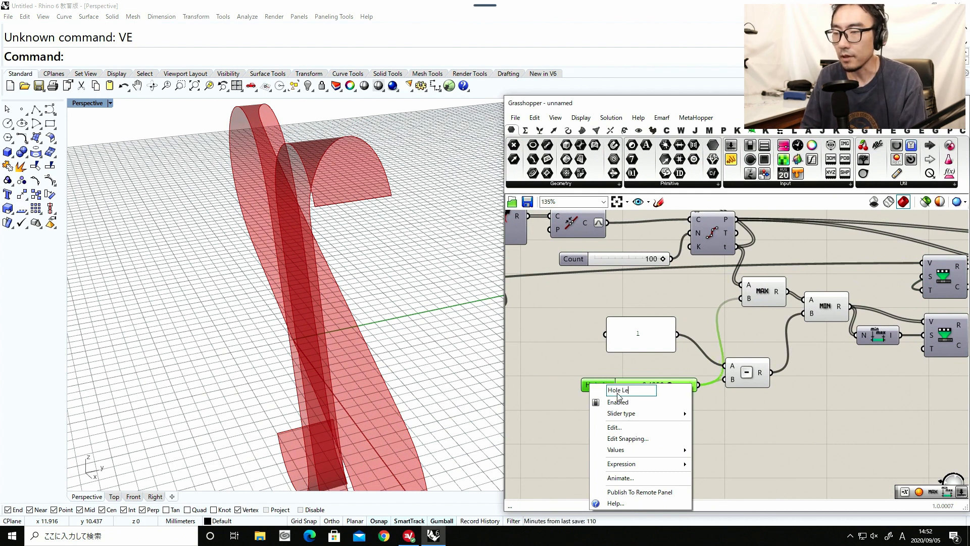
text(ngth)
key(Return)
Add a Multiplication component and connect the results of the two lower Remap Numbers components to its A and B inputs.
right_drag(799, 433, 612, 431)
scroll(697, 402, down, 1)
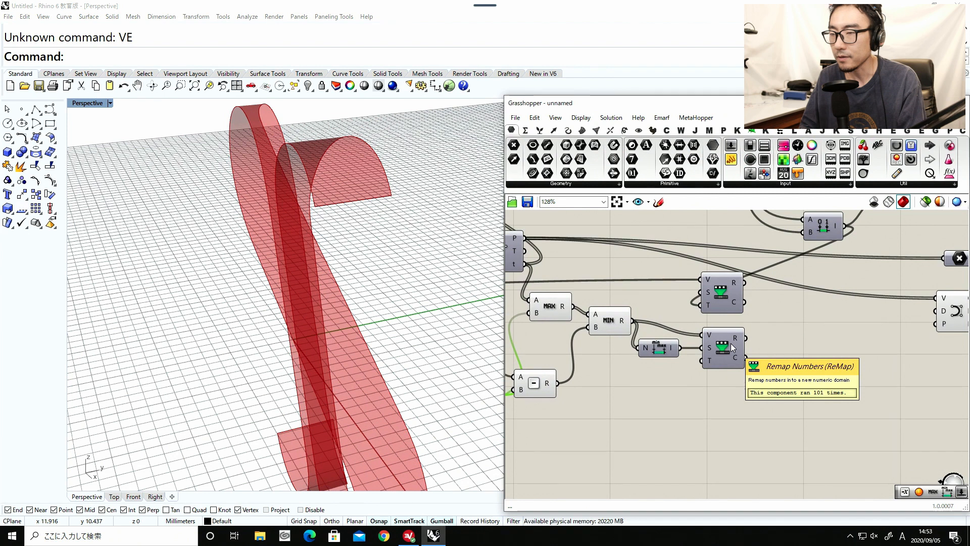
double_click(806, 341)
text(mul)
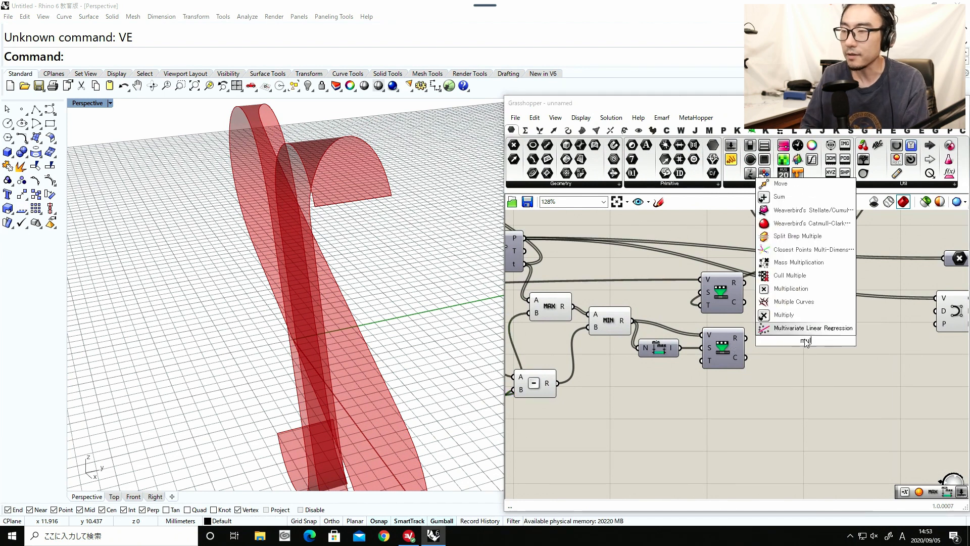
click(786, 289)
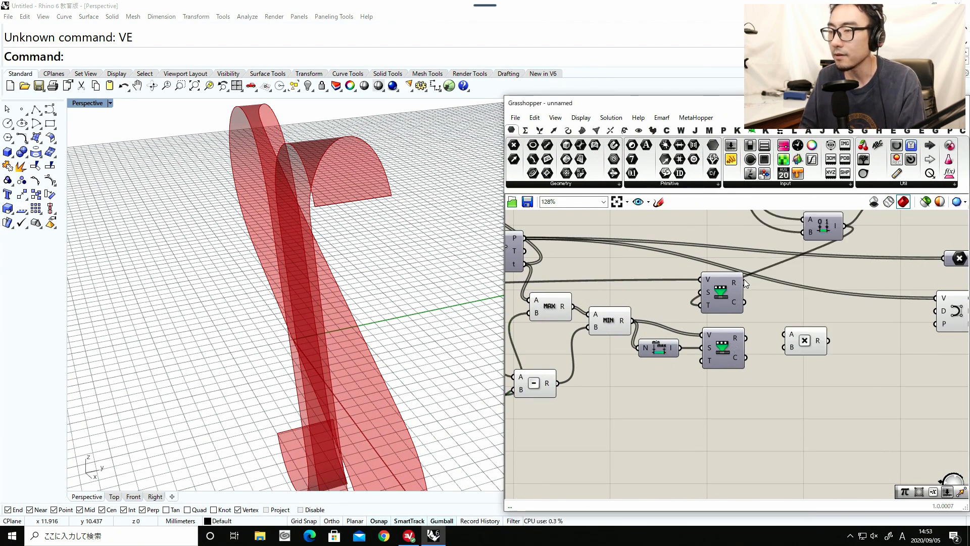
drag(782, 328, 784, 333)
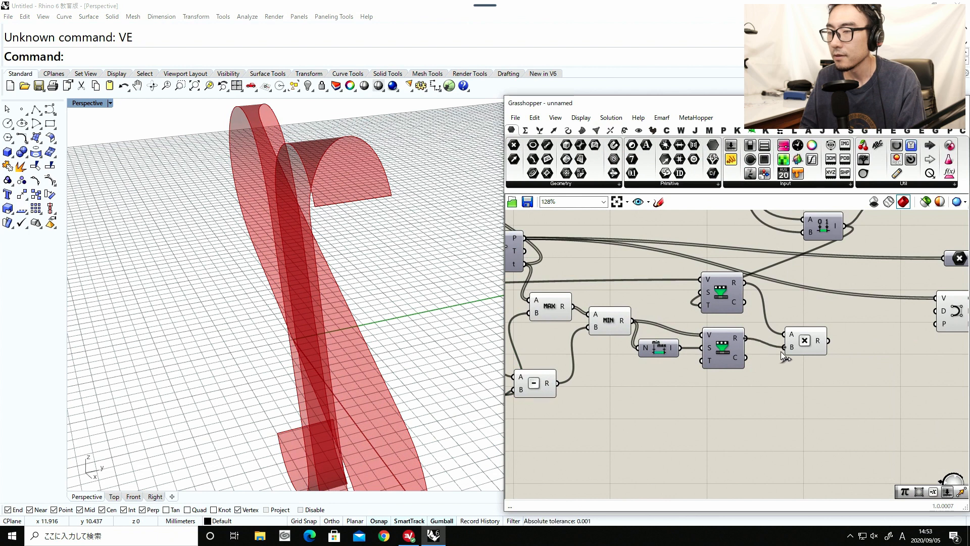
click(806, 340)
Add a Unit Y component and feed its factor input with the new Multiplication result.
right_drag(832, 339, 679, 330)
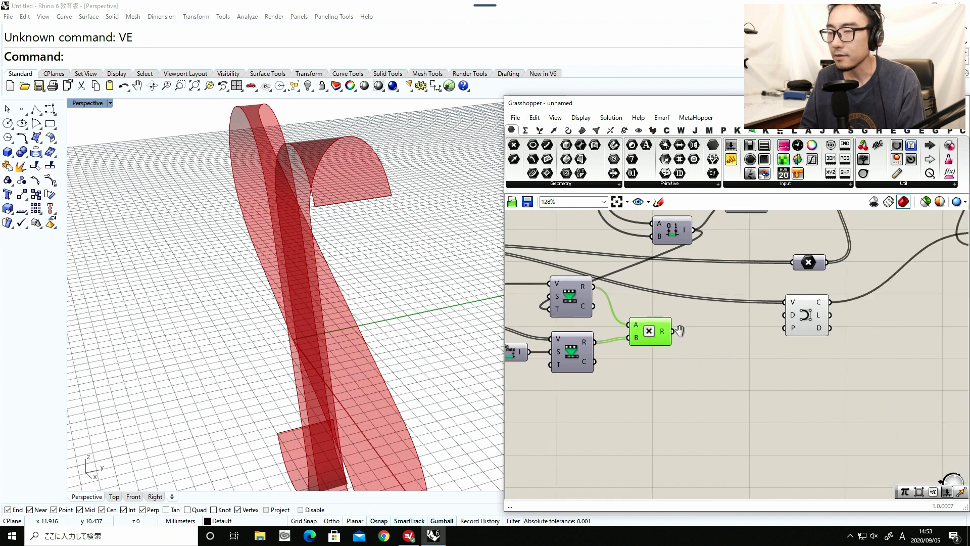
double_click(712, 341)
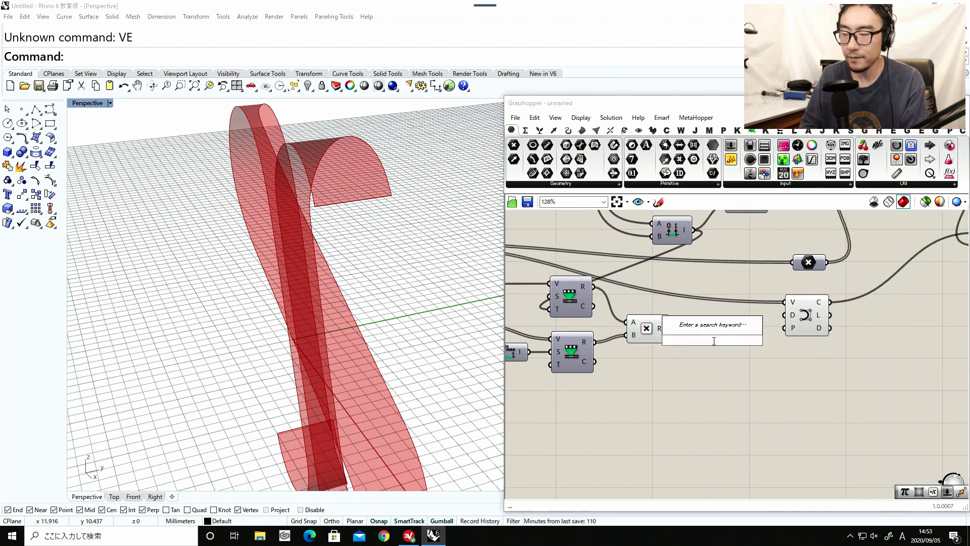
text(y)
click(682, 328)
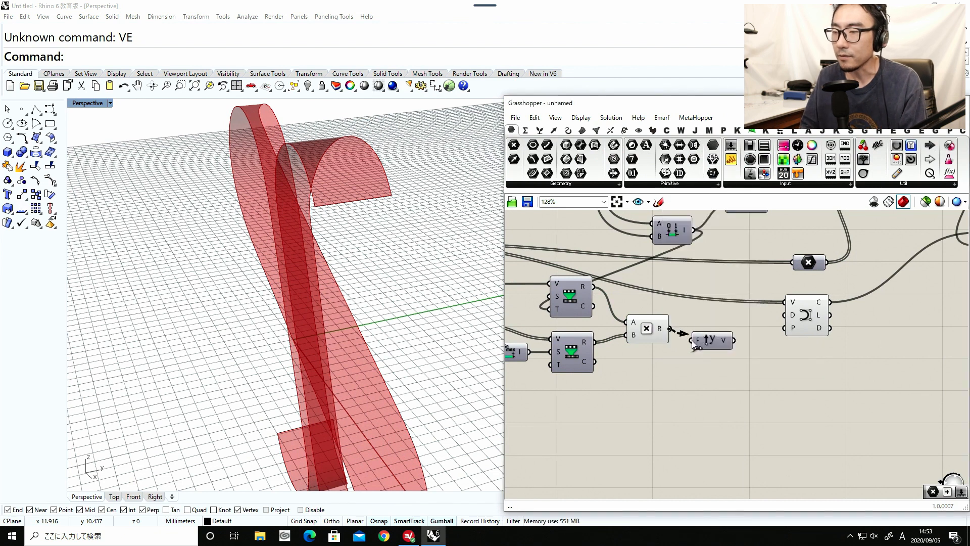
click(712, 342)
Add a Move component using the Divide Curve points as geometry and the new Unit Y vector as its translation.
scroll(707, 334, down, 5)
scroll(695, 330, up, 4)
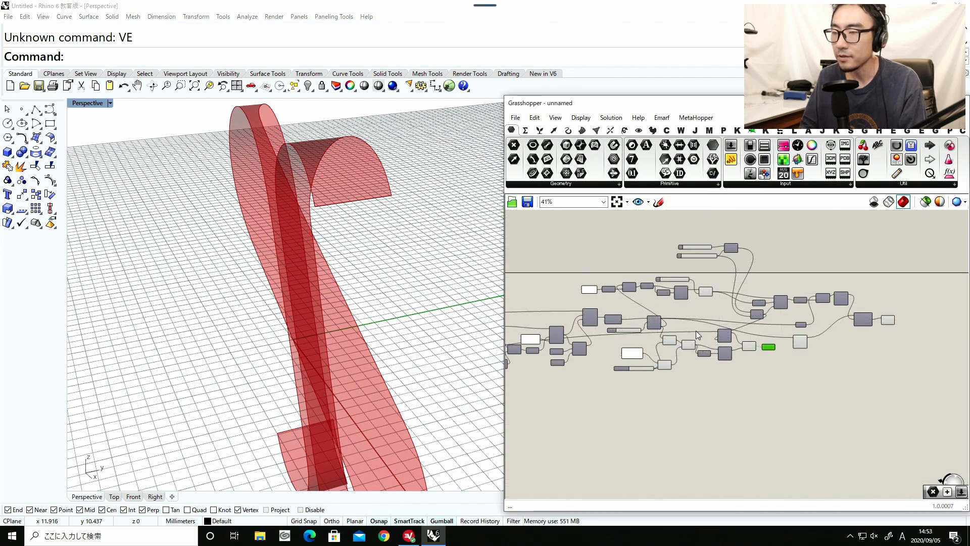
double_click(743, 344)
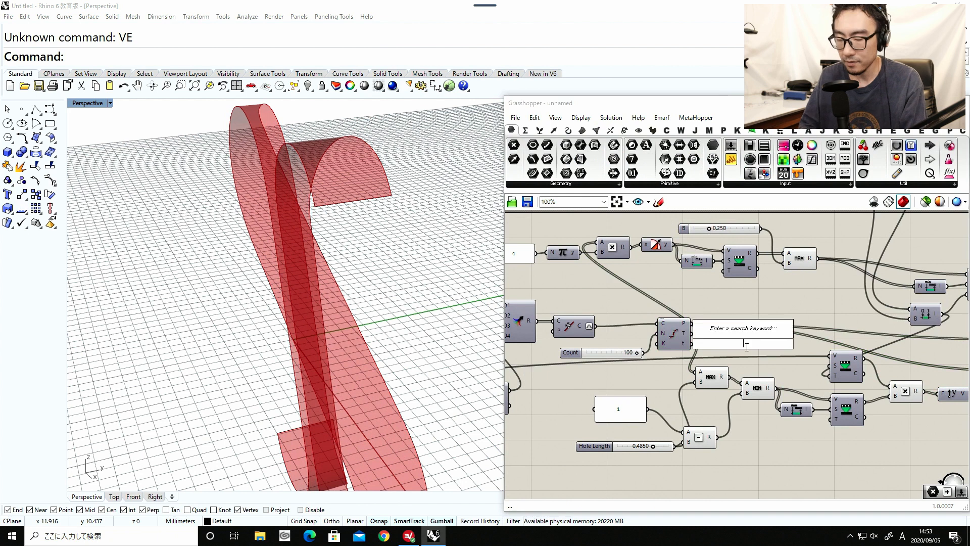
text(move)
click(718, 332)
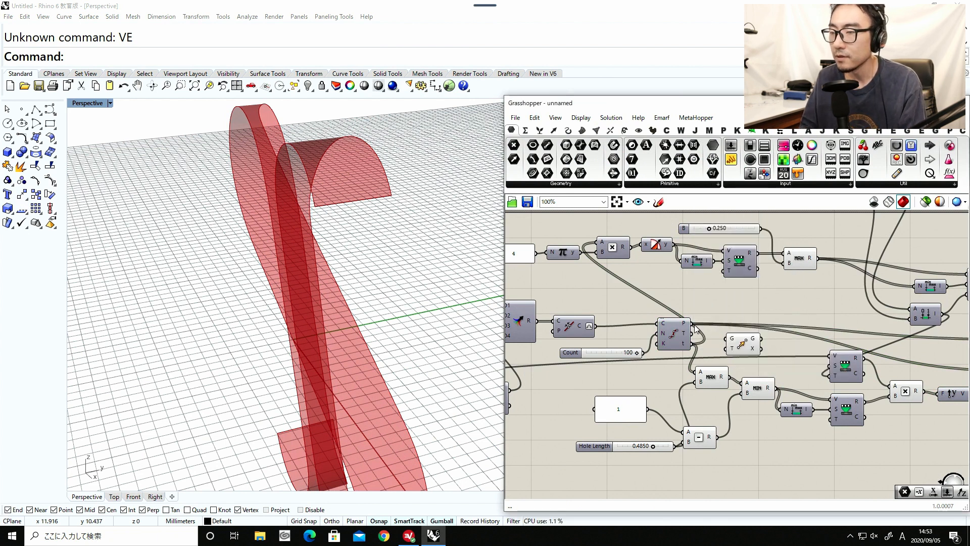
drag(716, 334, 720, 334)
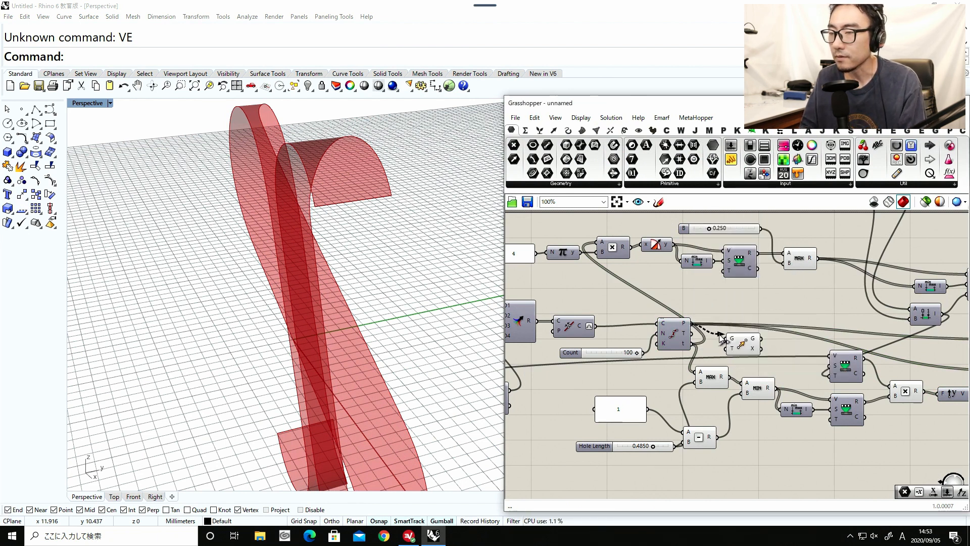
right_drag(738, 344, 608, 314)
drag(608, 313, 872, 389)
scroll(841, 365, up, 1)
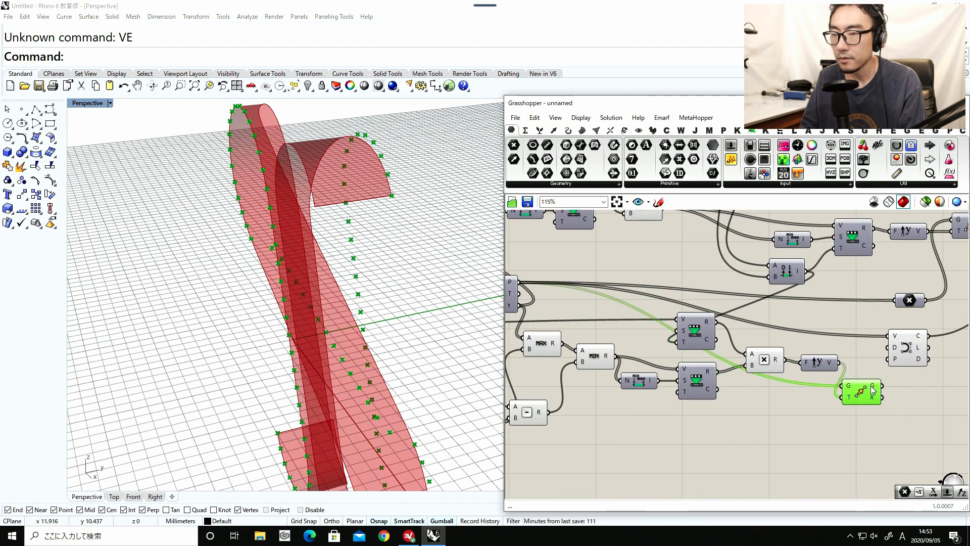
Connect the new Move component's geometry output to the lower Interpolate component's vertices input.
right_drag(453, 363, 374, 328)
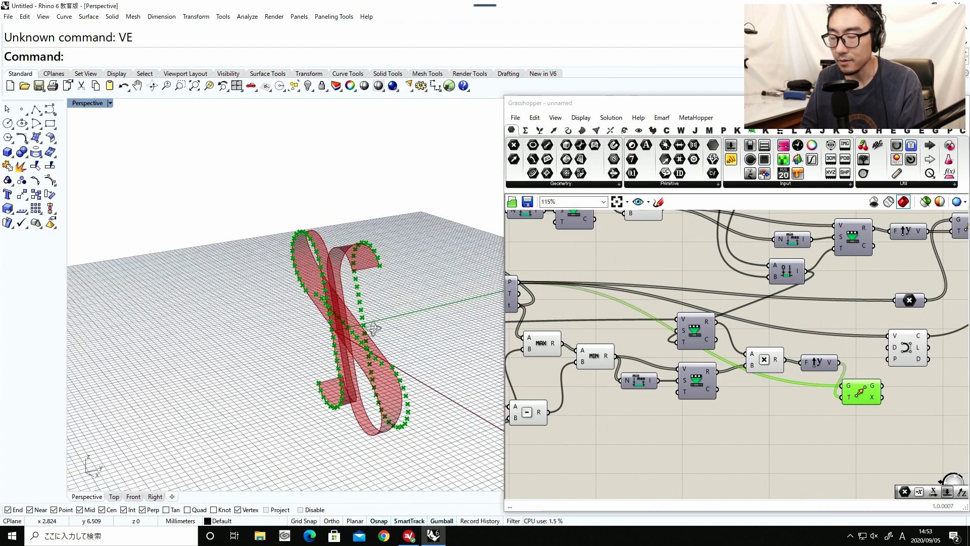
right_drag(889, 358, 762, 358)
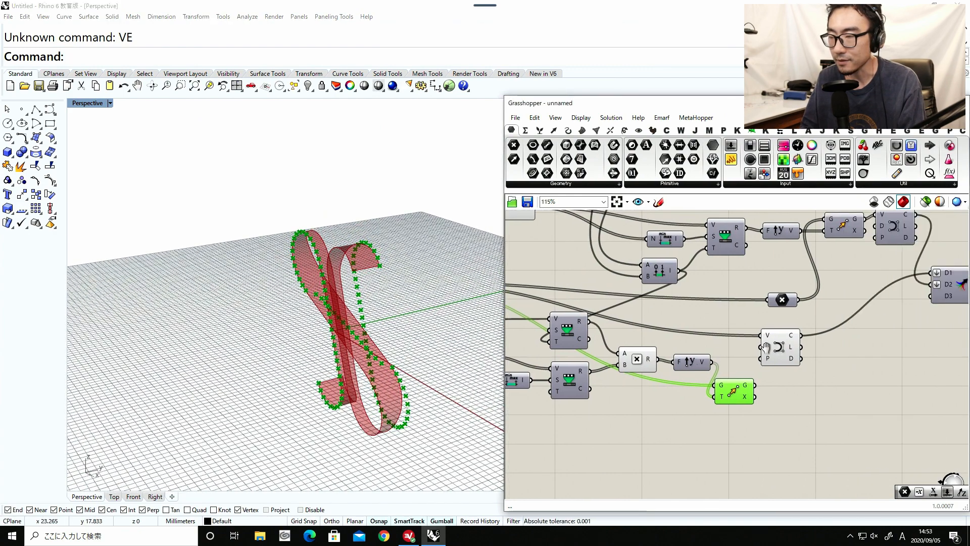
drag(768, 350, 814, 367)
scroll(752, 385, up, 1)
drag(726, 381, 748, 338)
Shift the Hole Length components away from Divide Curve and place the Hole Width Remap Numbers closer to Multiplication.
right_drag(631, 363, 830, 362)
scroll(828, 362, down, 1)
right_drag(657, 374, 782, 371)
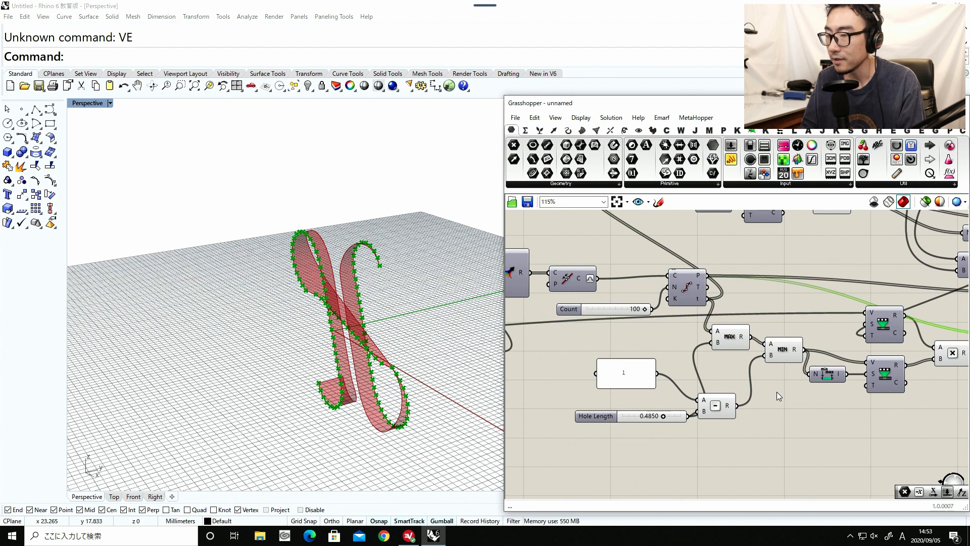
drag(894, 450, 599, 337)
drag(770, 348, 698, 372)
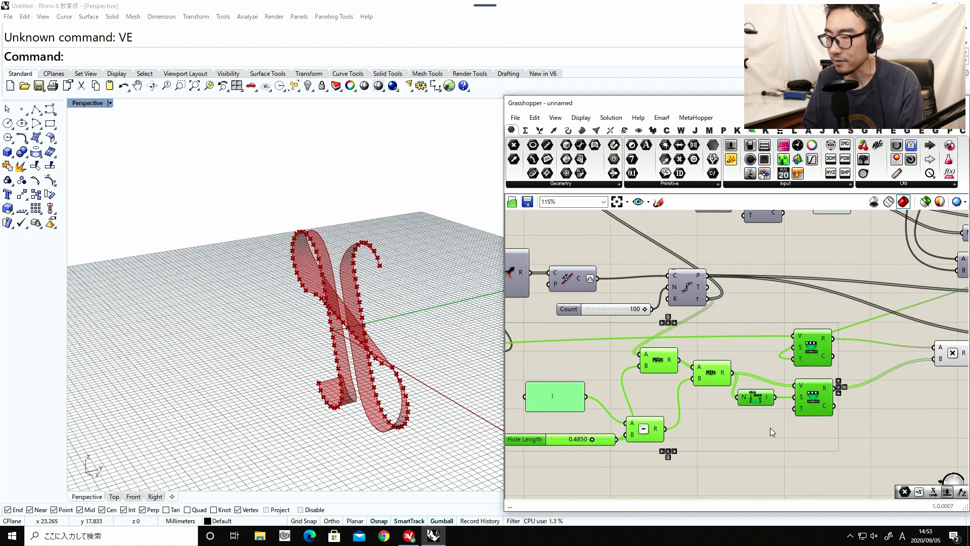
drag(807, 370, 859, 335)
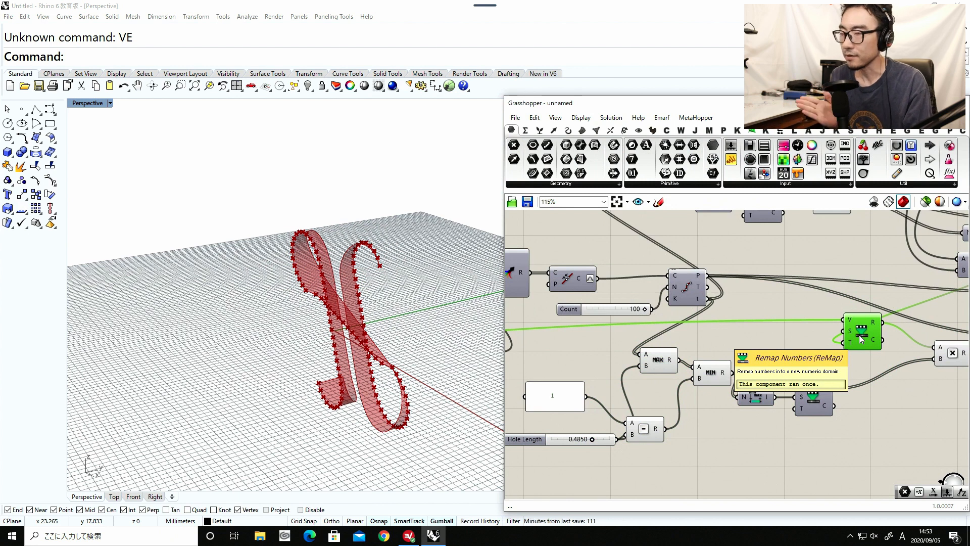
Tighten the Bounds and lower Remap Numbers next to Minimum, and reposition them together with Maximum, Minimum and Subtraction.
drag(752, 397, 743, 405)
click(805, 399)
drag(805, 399, 793, 391)
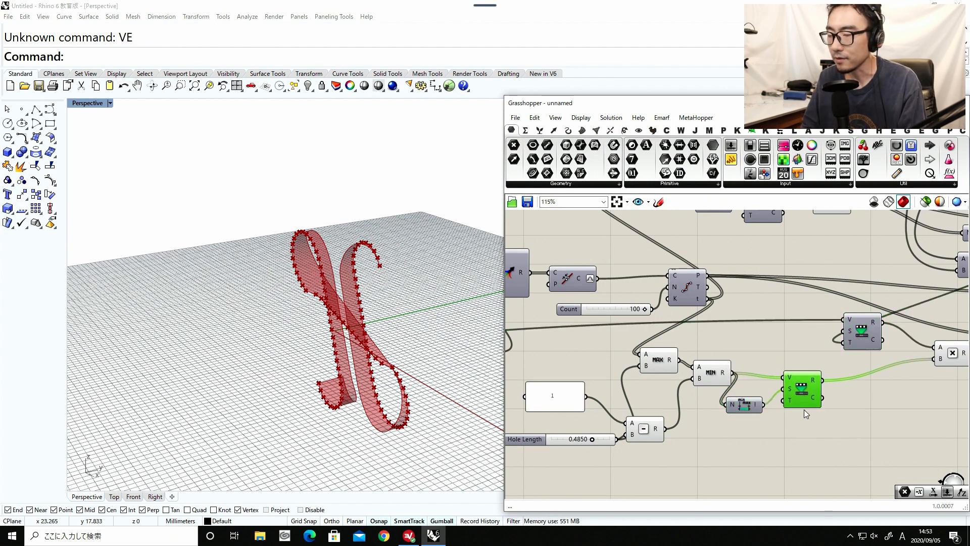
drag(801, 433, 652, 371)
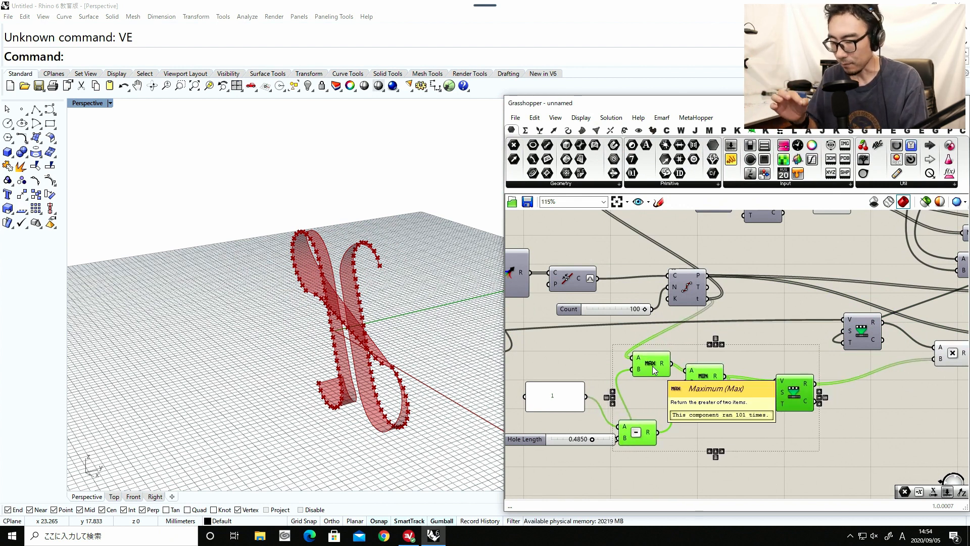
drag(646, 433, 667, 429)
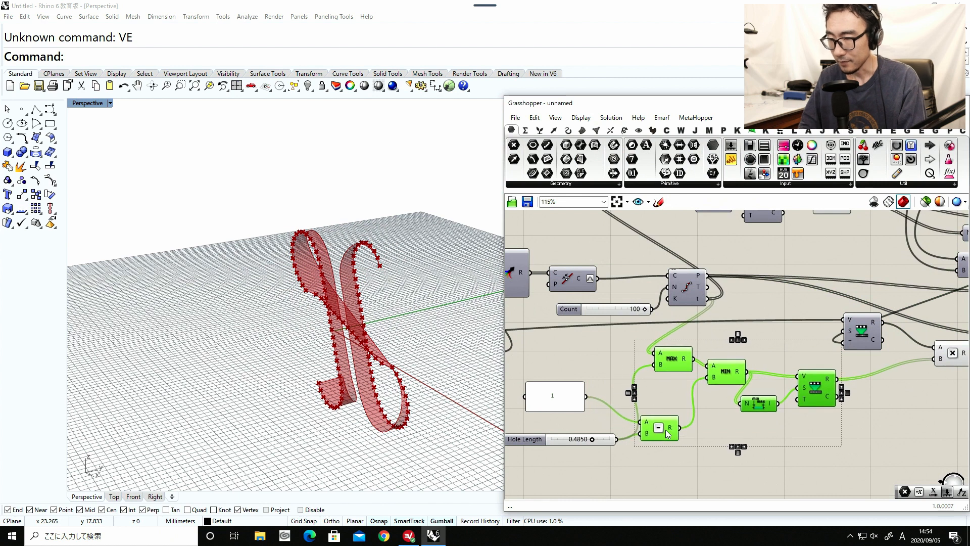
Add a Sine component beside the lower Remap Numbers component fed by Minimum.
scroll(678, 451, down, 5)
scroll(700, 357, up, 4)
right_drag(693, 352, 823, 348)
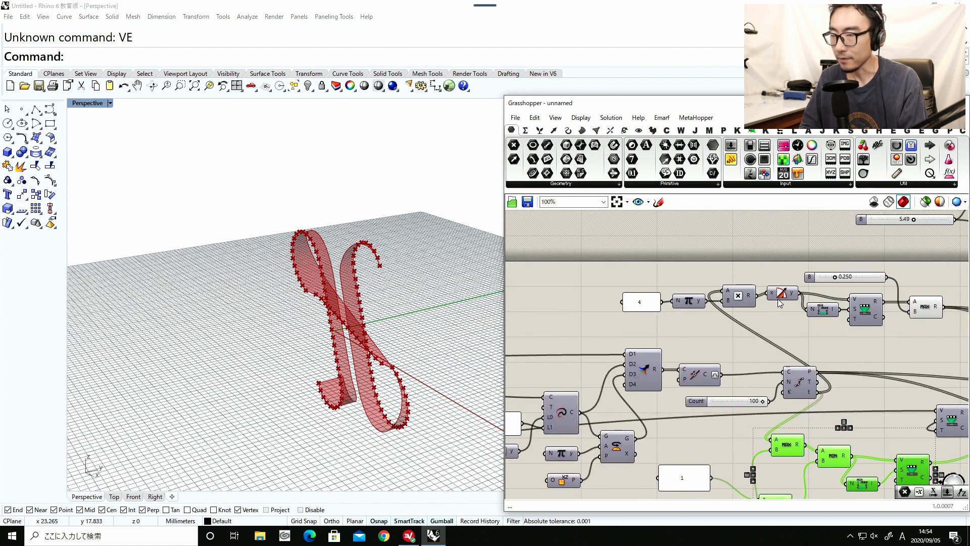
drag(778, 299, 773, 302)
right_drag(807, 344, 689, 293)
scroll(787, 443, up, 3)
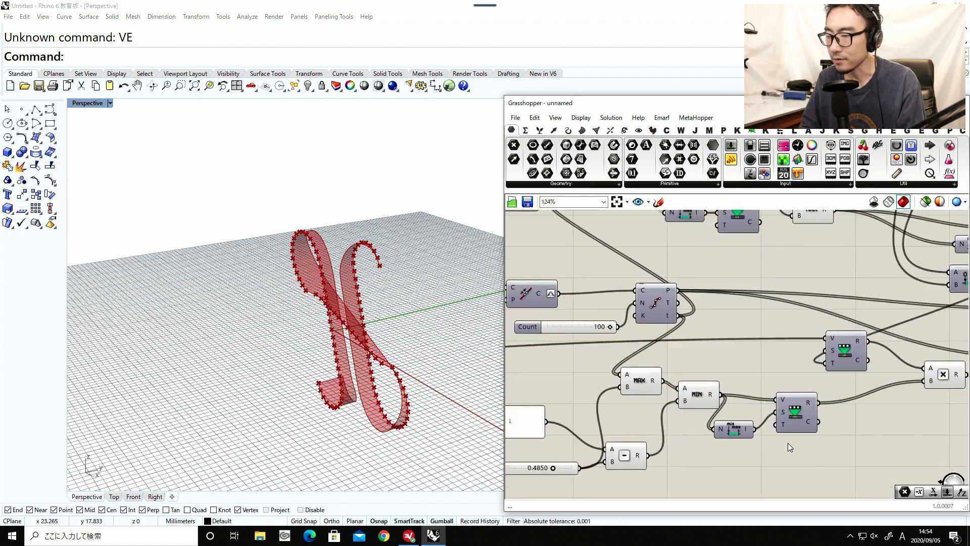
drag(802, 418, 798, 422)
right_drag(842, 449, 762, 434)
double_click(789, 453)
text(sine)
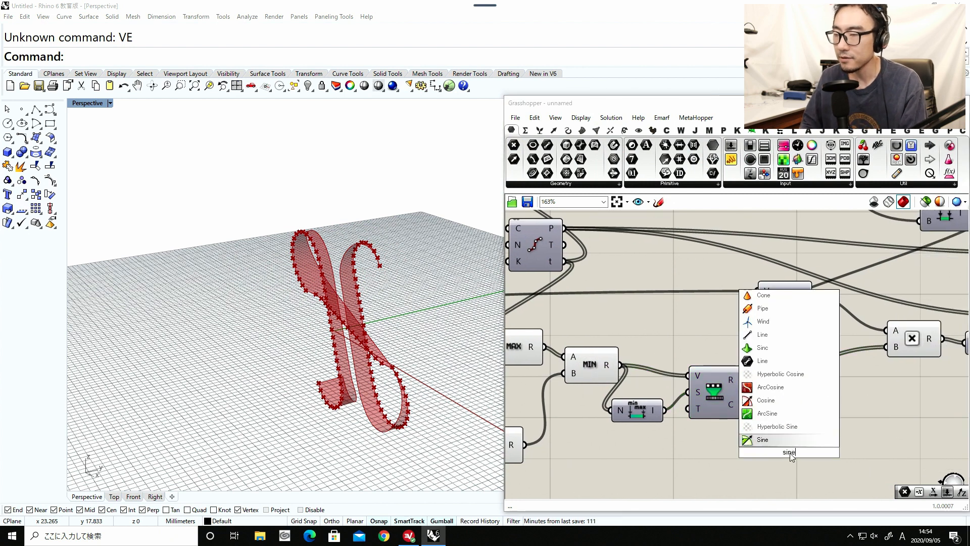
click(778, 439)
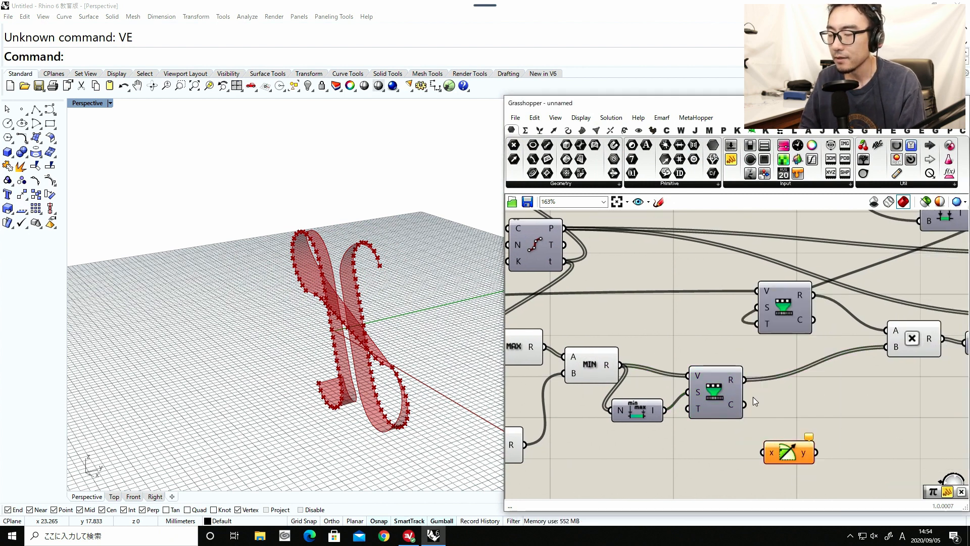
Adjust the spacing between Minimum, the Bounds component and the lower Remap Numbers component.
drag(637, 409, 641, 405)
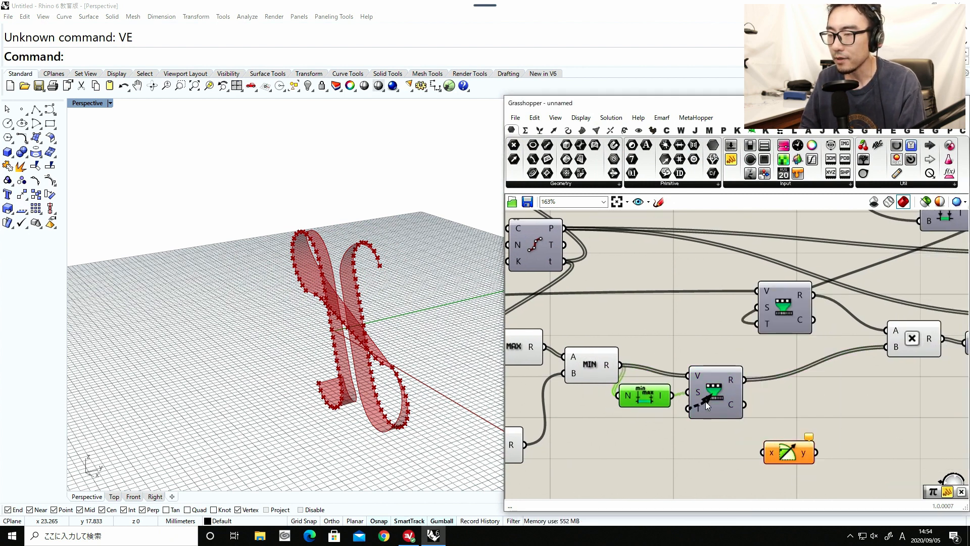
right_drag(687, 421, 763, 411)
drag(778, 396, 784, 399)
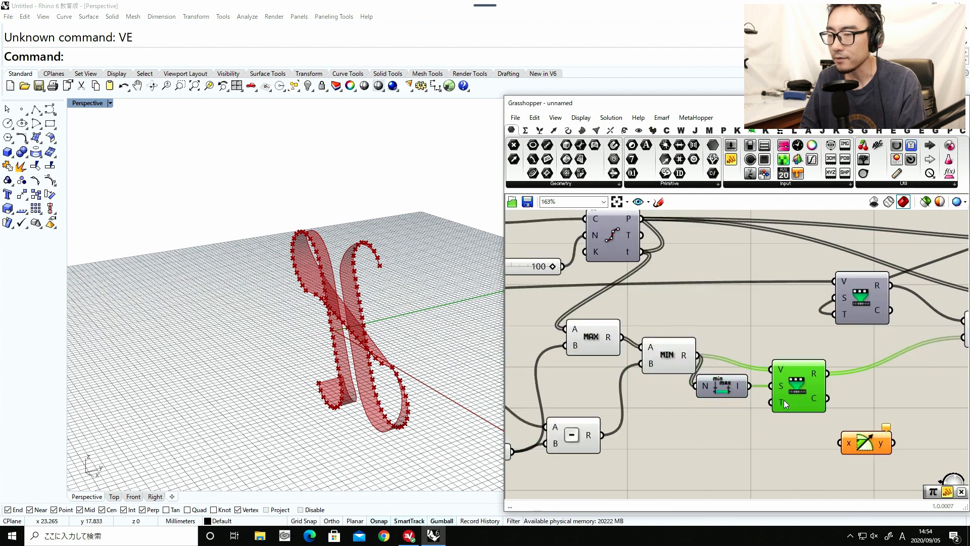
drag(729, 385, 734, 386)
Add a Pi component below Bounds and connect its output to the lower Remap Numbers component's Target input.
double_click(749, 432)
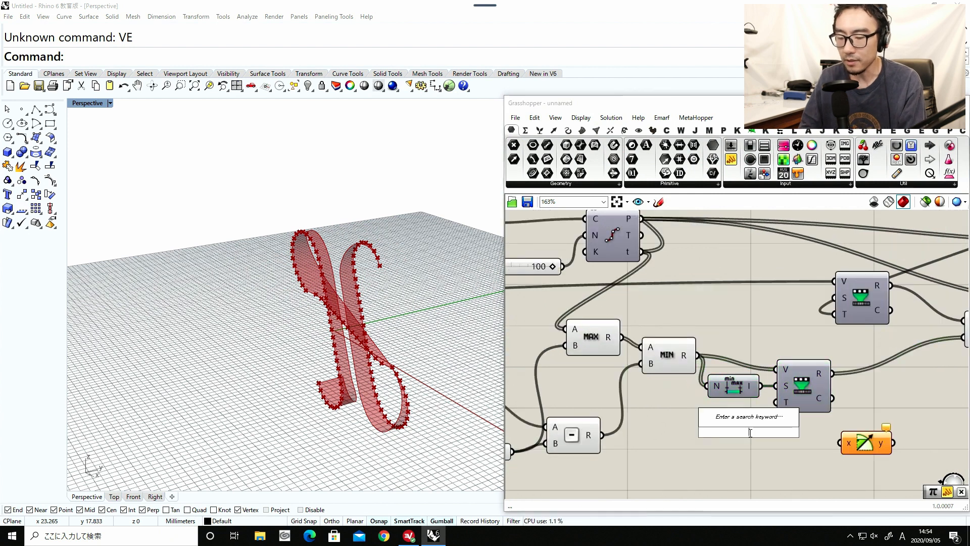
text(pi)
click(748, 422)
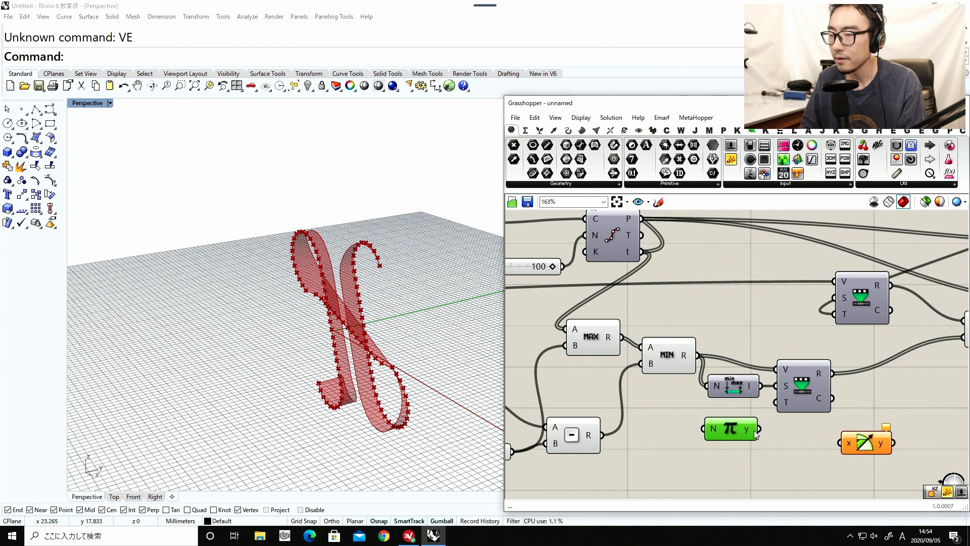
drag(758, 429, 775, 403)
Feed the lower Remap Numbers result into Sine and connect the Sine output to the Multiplication's B input.
drag(832, 374, 869, 431)
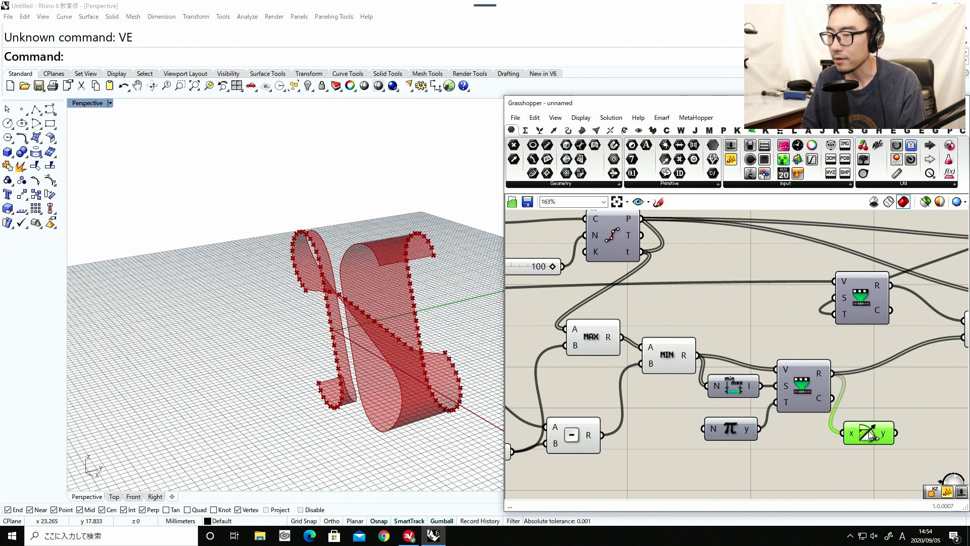
right_drag(893, 423, 763, 408)
mouse_move(753, 417)
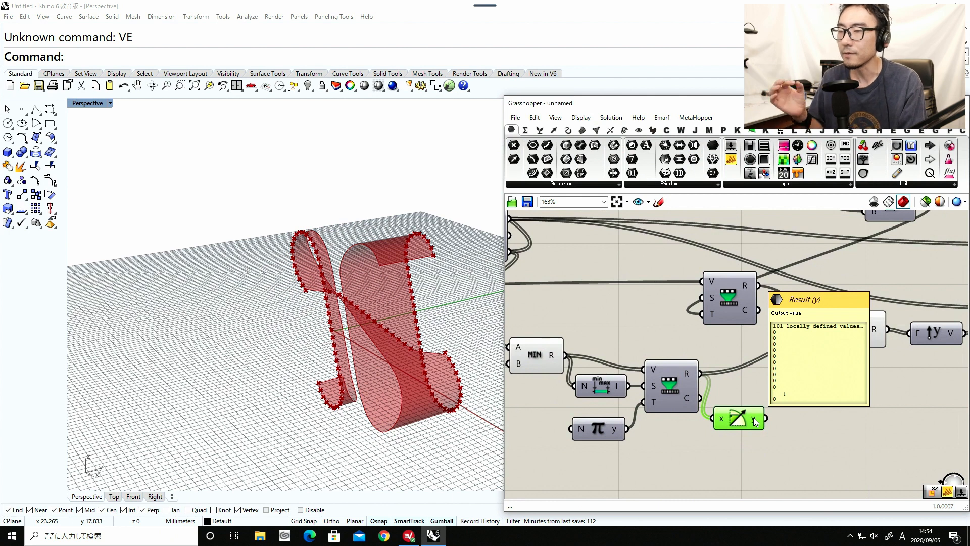
drag(765, 418, 829, 347)
right_drag(358, 326, 559, 390)
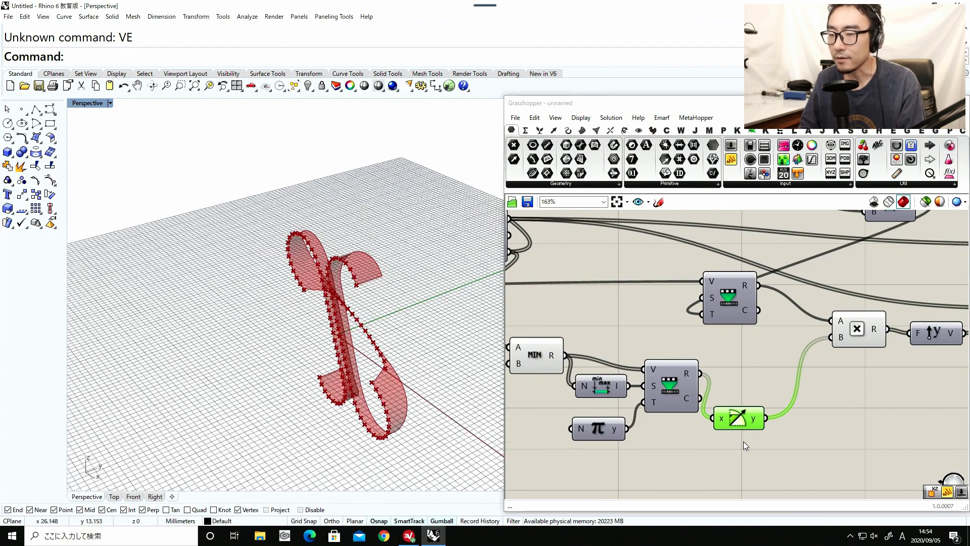
Align the Sine component with the output of the lower Remap Numbers component.
drag(736, 423, 747, 378)
right_drag(660, 390, 816, 380)
scroll(816, 380, down, 3)
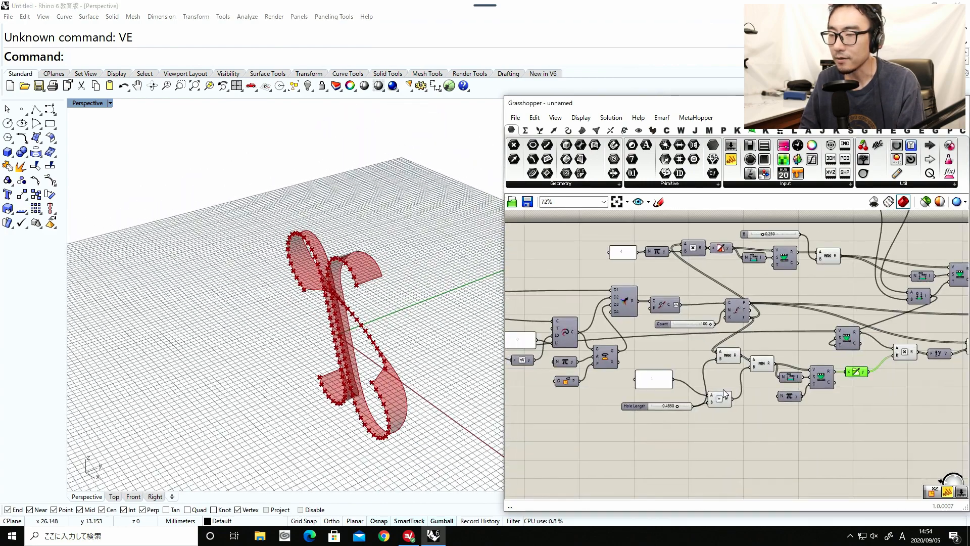
Raise the Hole Length slider to about 0.4977.
scroll(682, 397, up, 1)
scroll(655, 404, up, 3)
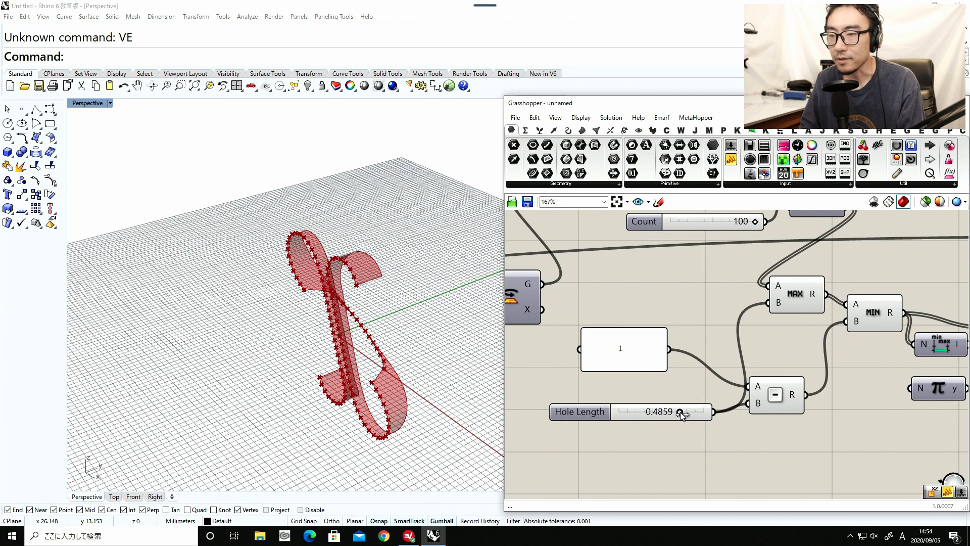
drag(680, 411, 702, 414)
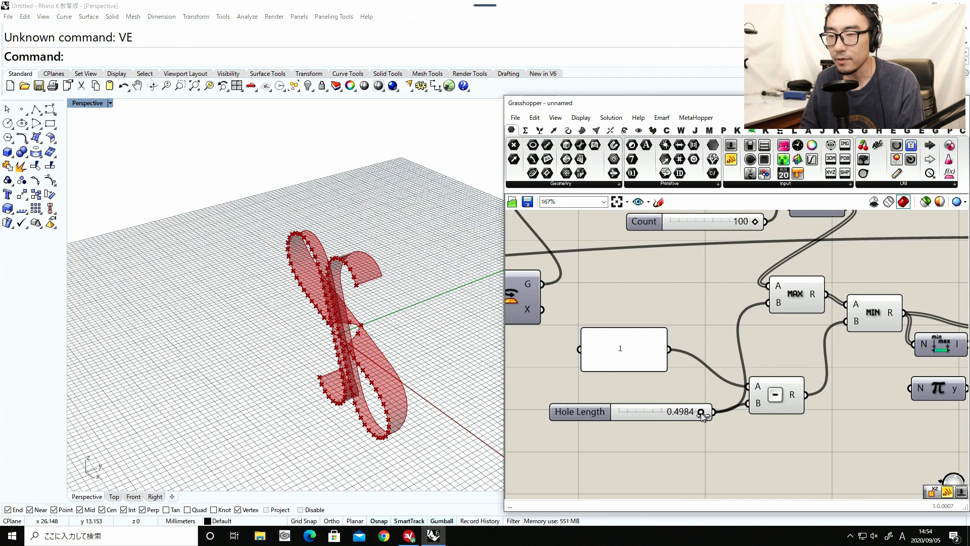
scroll(700, 413, down, 3)
scroll(702, 412, up, 5)
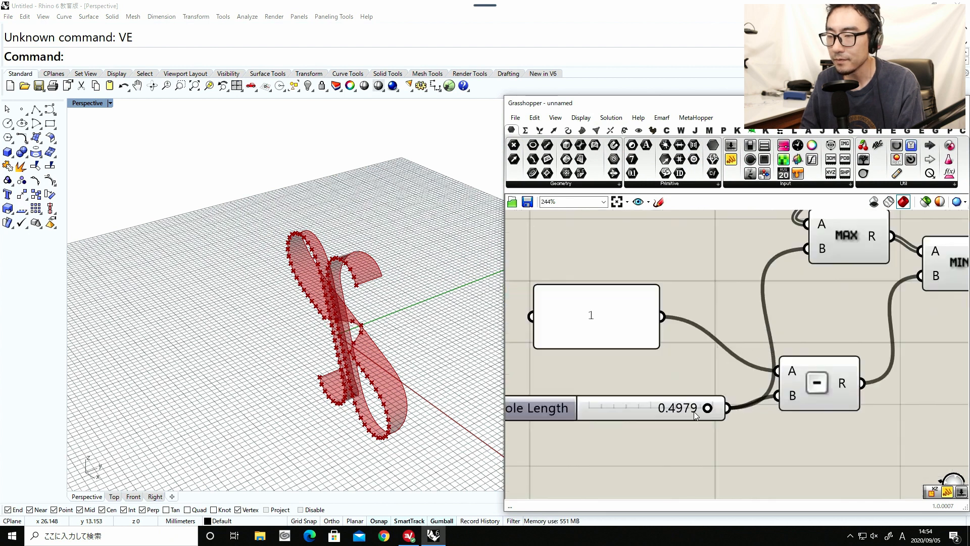
drag(704, 412, 705, 412)
right_drag(656, 415, 750, 407)
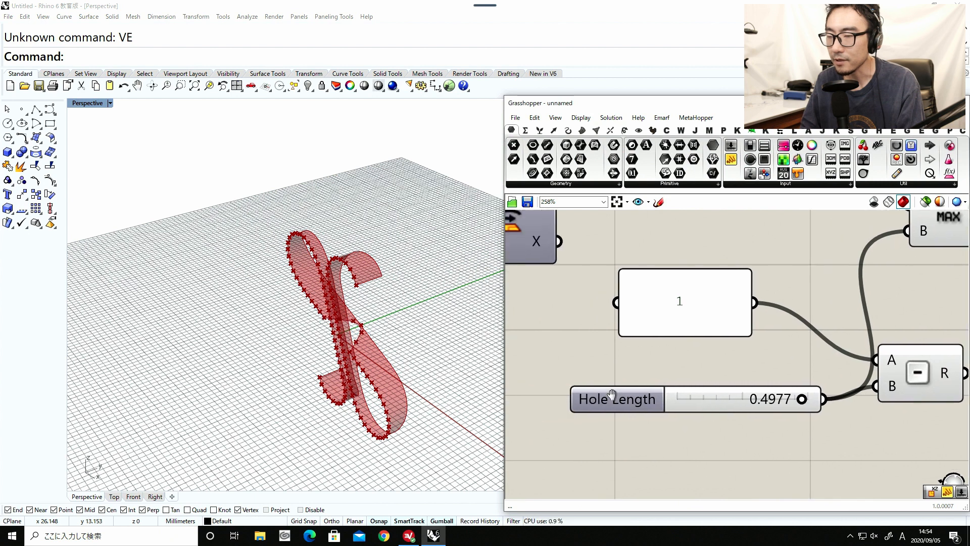
Set the Hole Length slider's minimum to 0.49 and fine-tune its value to about 0.4975.
double_click(611, 396)
double_click(663, 411)
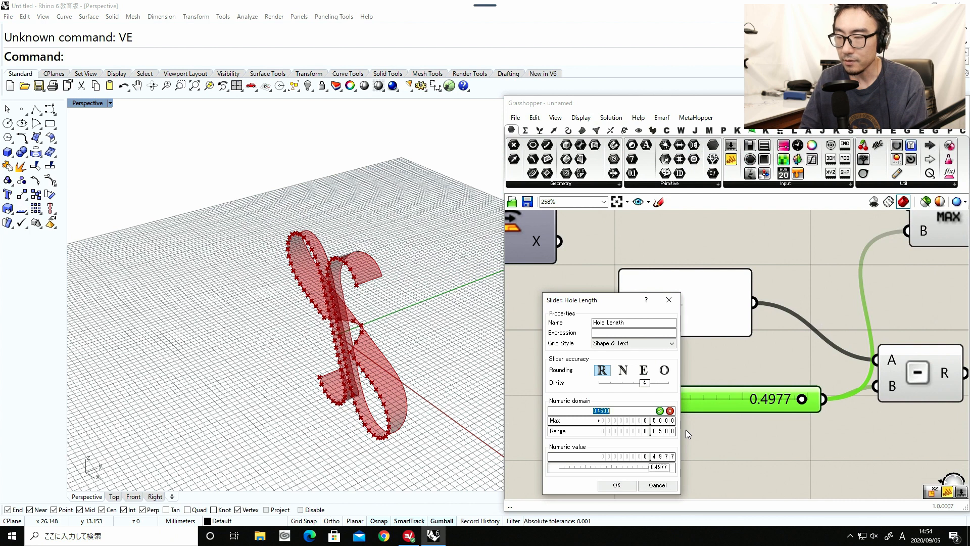
text(0.49)
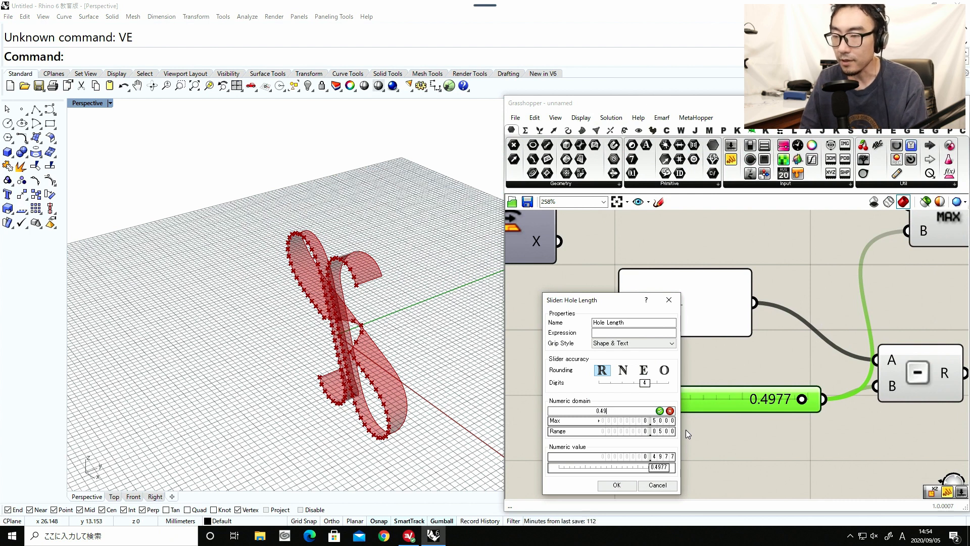
key(Return)
click(617, 484)
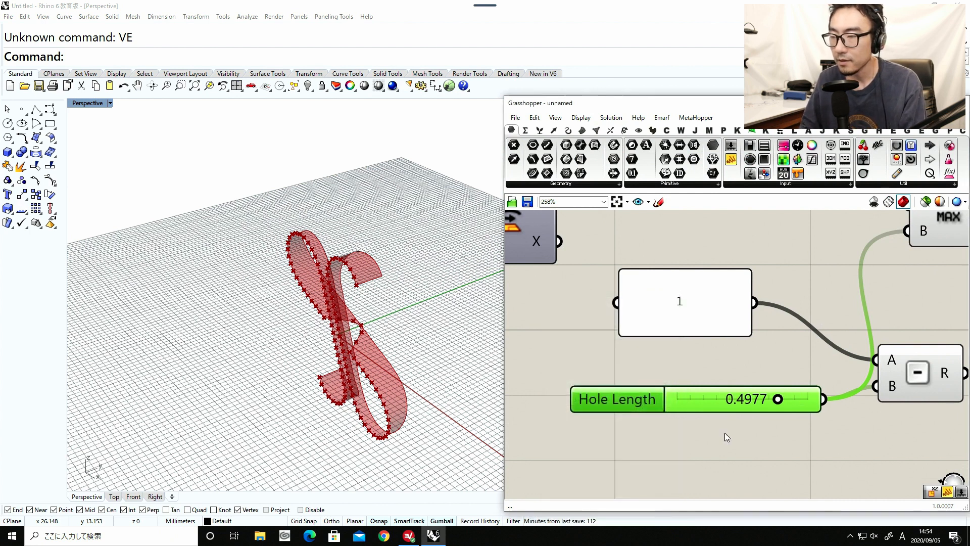
mouse_move(780, 401)
mouse_down()
mouse_move(752, 402)
mouse_move(774, 402)
mouse_up()
Lower the Hole Width slider to 0 and check the ribbon's crossing from several angles.
scroll(543, 368, down, 5)
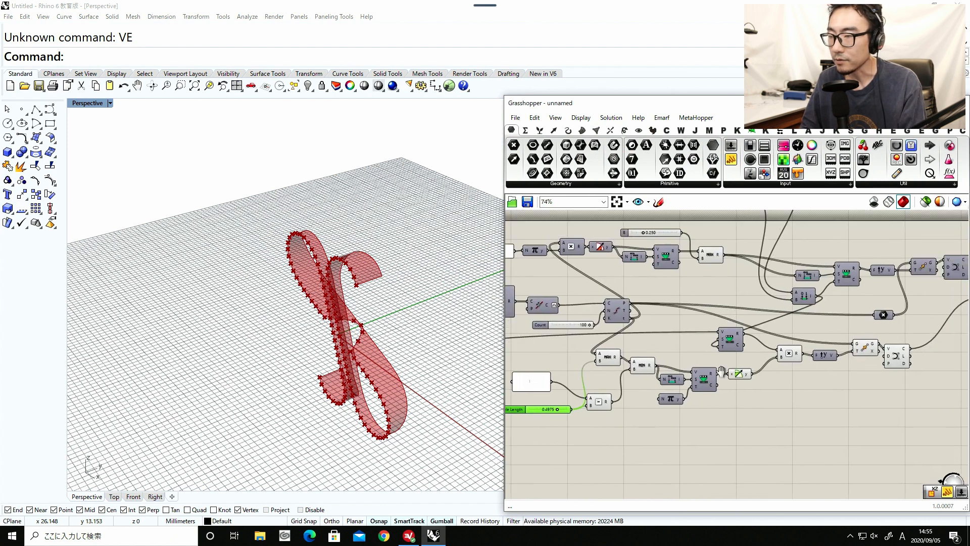
right_drag(668, 371, 725, 373)
scroll(332, 331, up, 3)
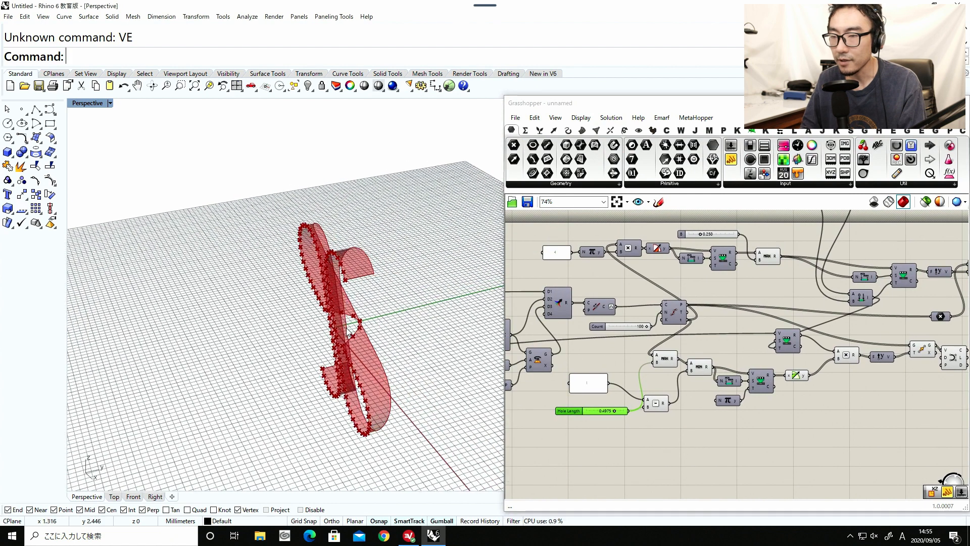
scroll(675, 359, down, 5)
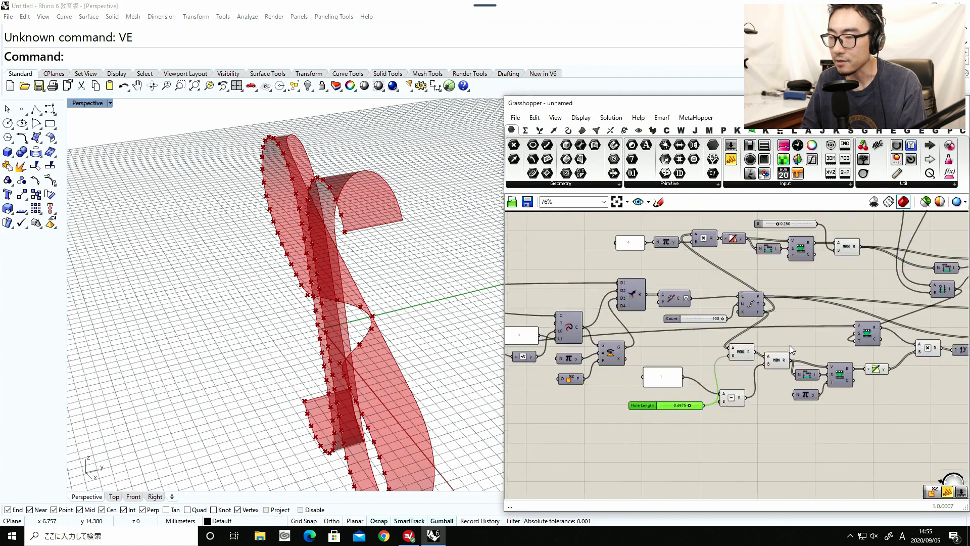
scroll(707, 358, up, 8)
scroll(744, 407, up, 3)
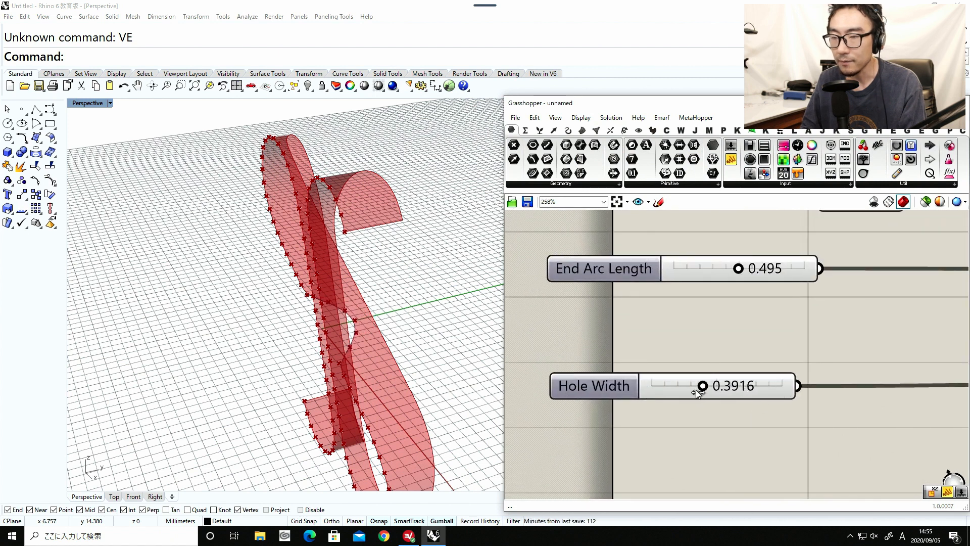
drag(696, 389, 597, 389)
right_drag(465, 365, 391, 309)
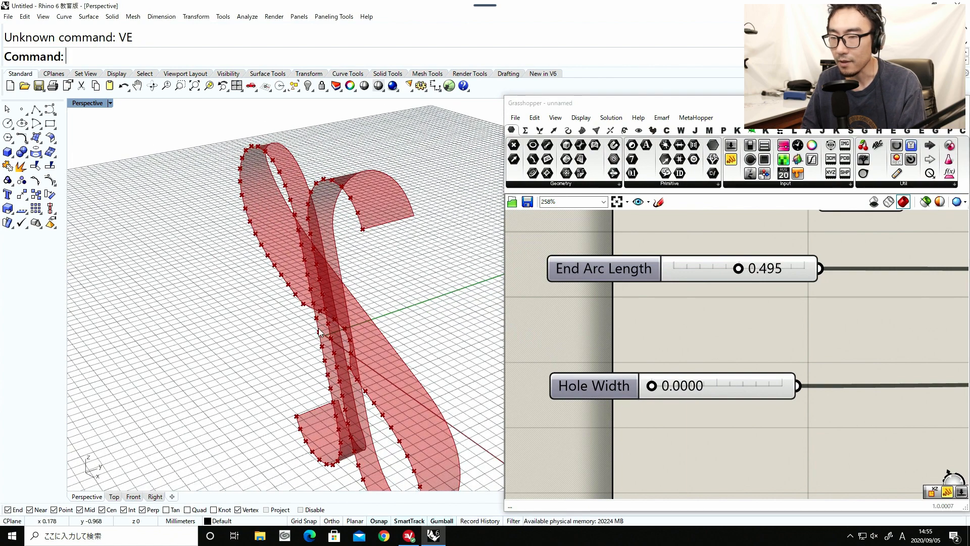
right_drag(317, 324, 360, 184)
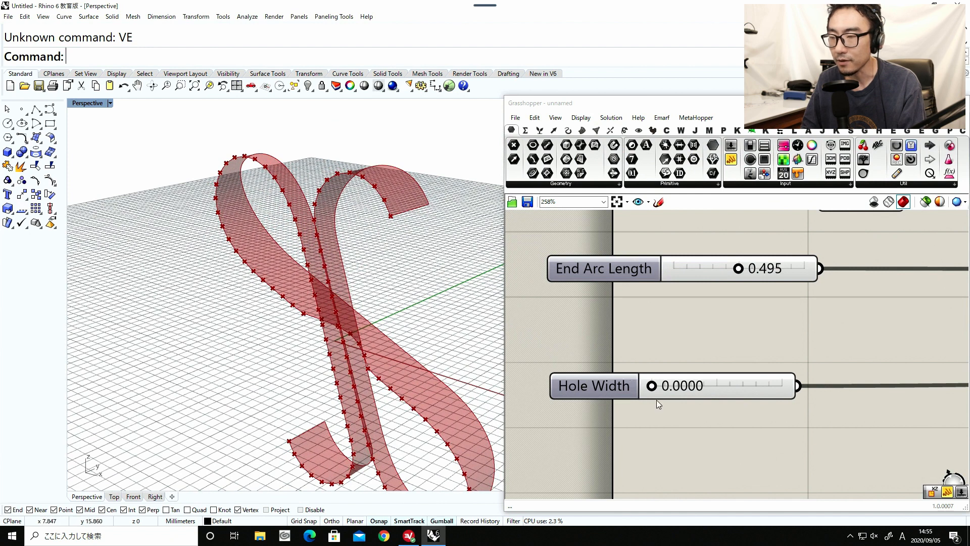
Raise the Hole Width slider to about 0.4999 and check the hole's edge on the ribbon.
drag(662, 388, 694, 376)
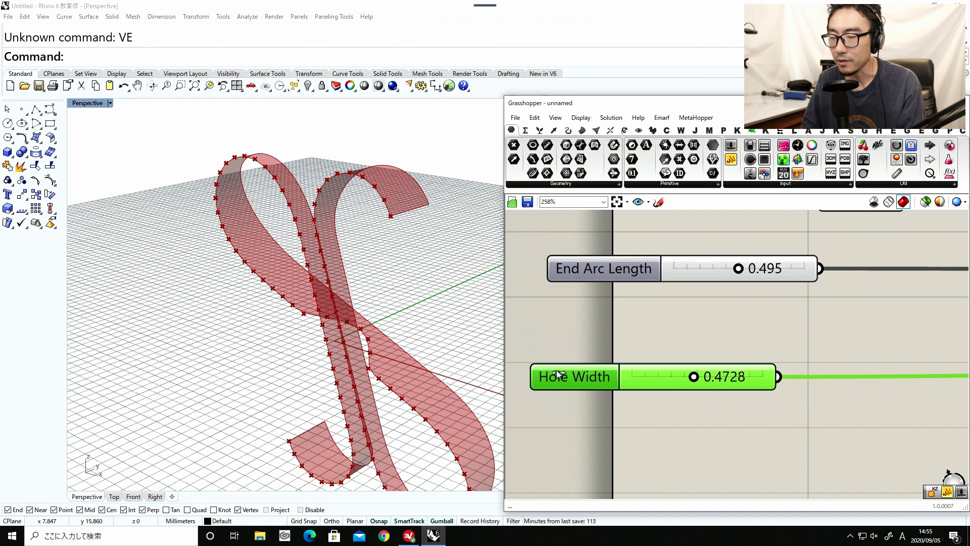
right_drag(353, 324, 343, 301)
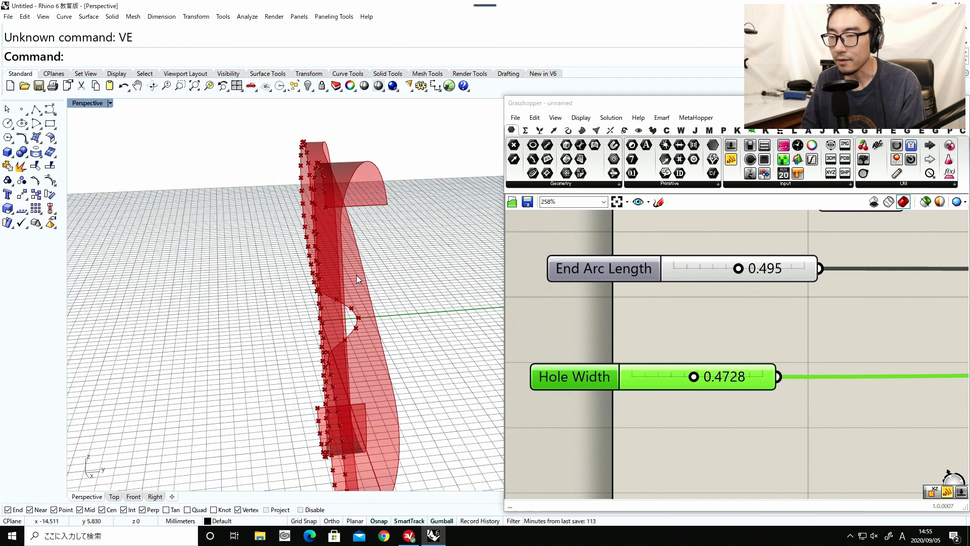
right_drag(373, 348, 602, 367)
mouse_move(697, 381)
mouse_down()
mouse_move(770, 382)
mouse_move(698, 380)
mouse_up()
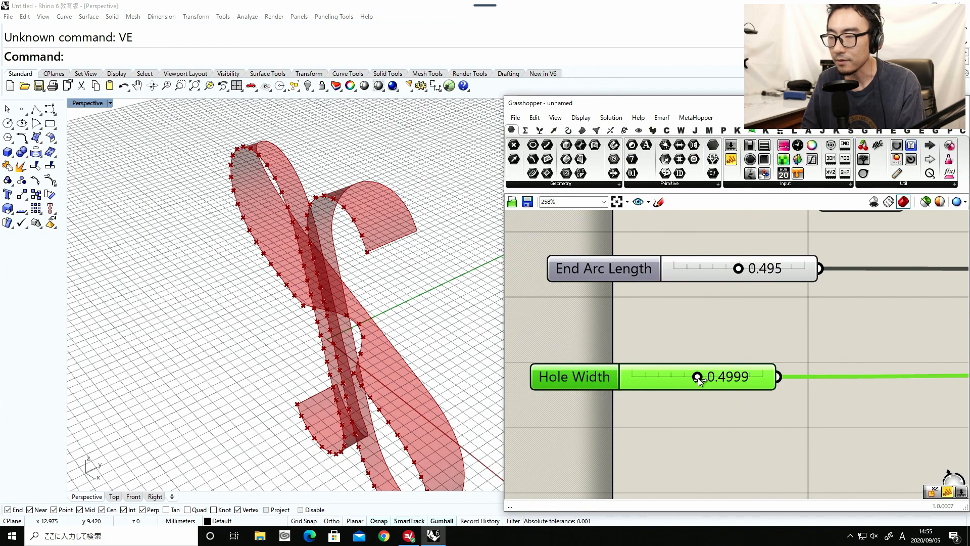
right_drag(345, 337, 363, 289)
Hide the viewport previews of the curve-division, remap, Move and lower interpolation components ahead of the ribbon's Merge and Loft.
scroll(622, 320, down, 10)
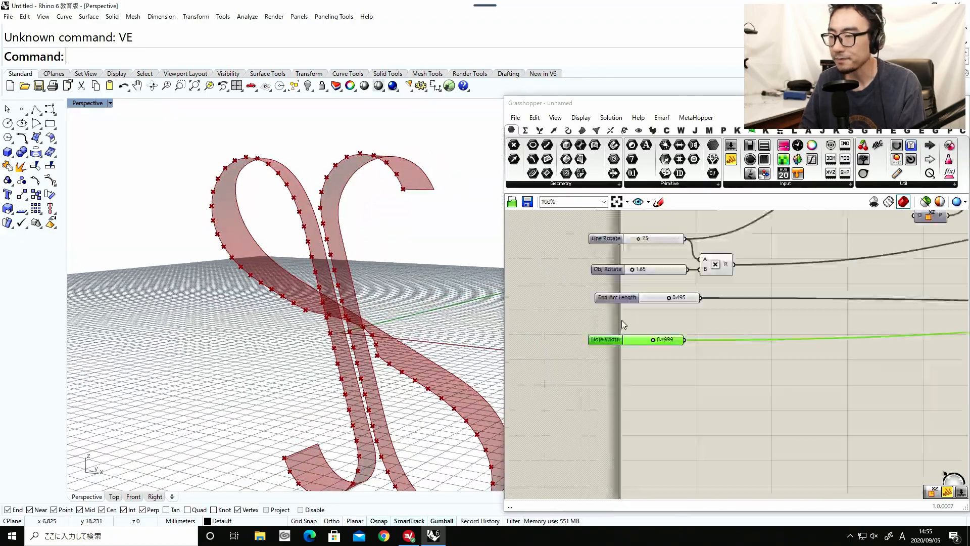
scroll(740, 323, up, 5)
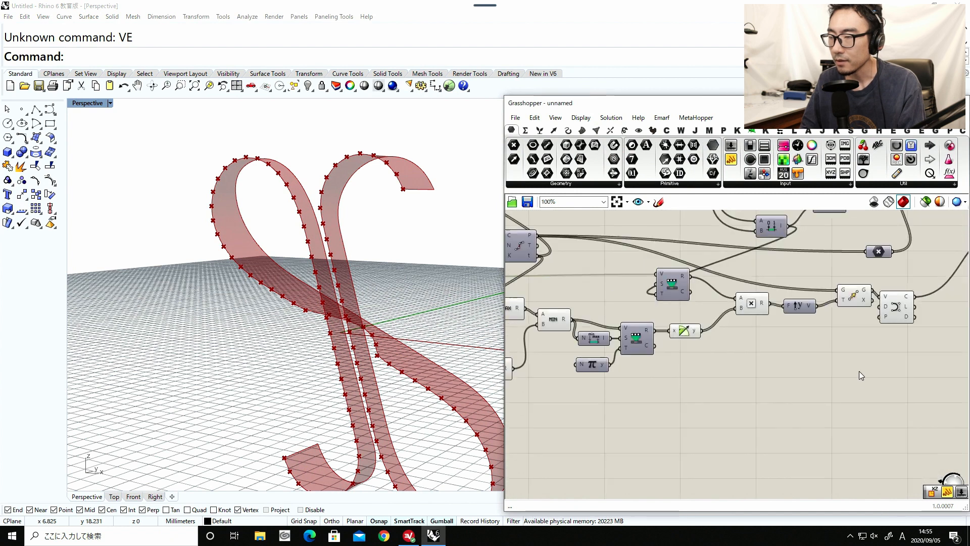
drag(879, 391, 556, 243)
key(space)
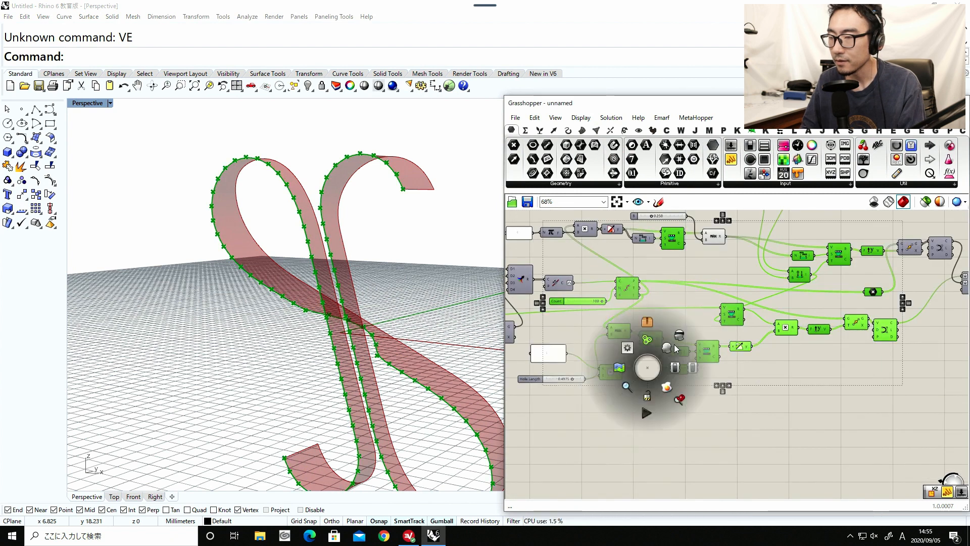
click(796, 397)
Add a Mirror component below and beyond the ribbon's Loft component.
right_drag(883, 384, 657, 418)
scroll(798, 356, up, 2)
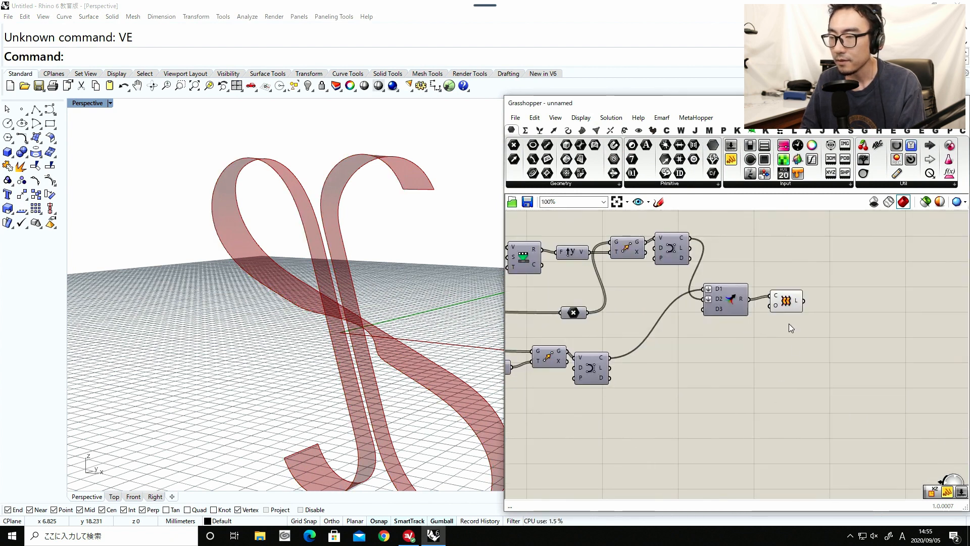
click(787, 306)
mouse_move(290, 265)
right_down()
mouse_move(199, 255)
mouse_move(290, 283)
right_up()
double_click(744, 366)
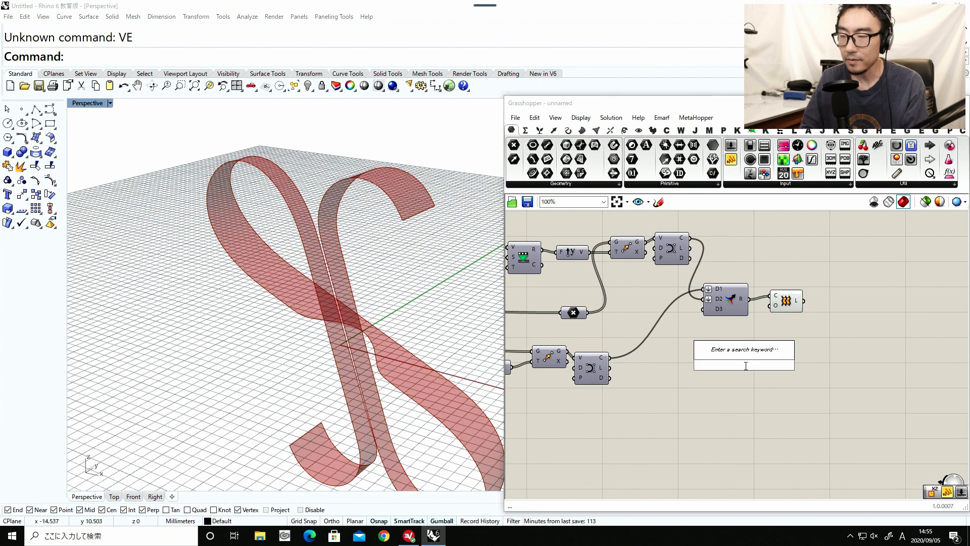
text(mirror)
key(Return)
drag(753, 365, 821, 362)
click(794, 309)
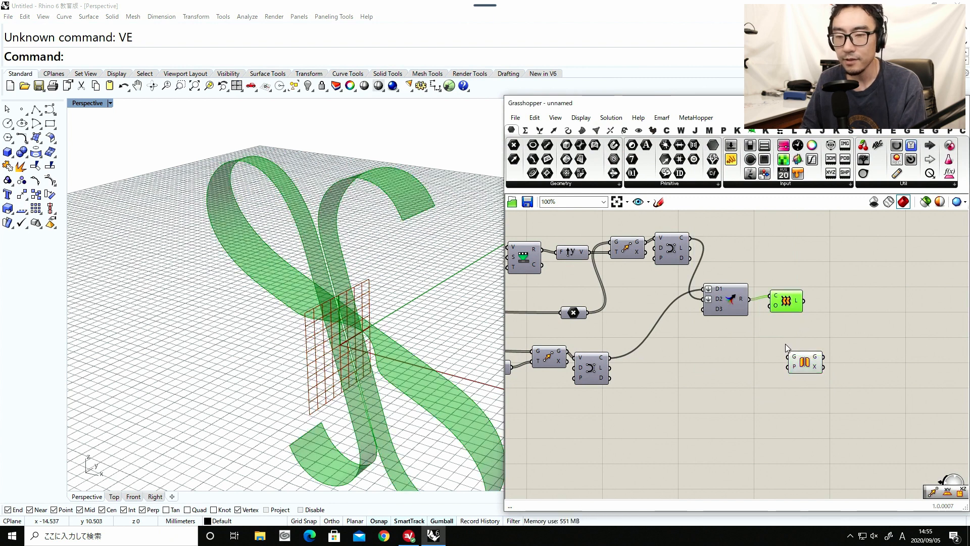
Add an XZ Plane component, connect it to Mirror's Plane input, and feed the Loft into Mirror's Geometry input.
double_click(785, 344)
text(xz)
key(Return)
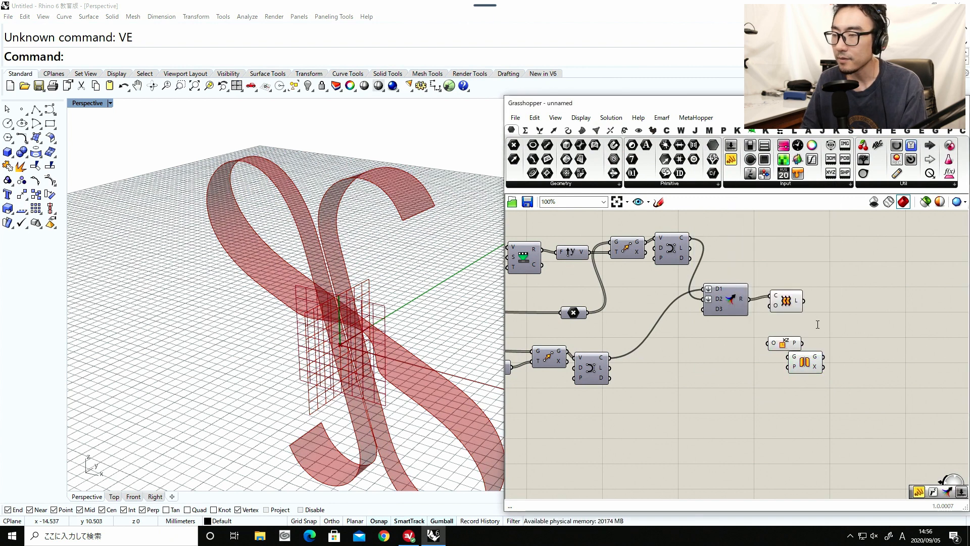
drag(792, 338, 847, 341)
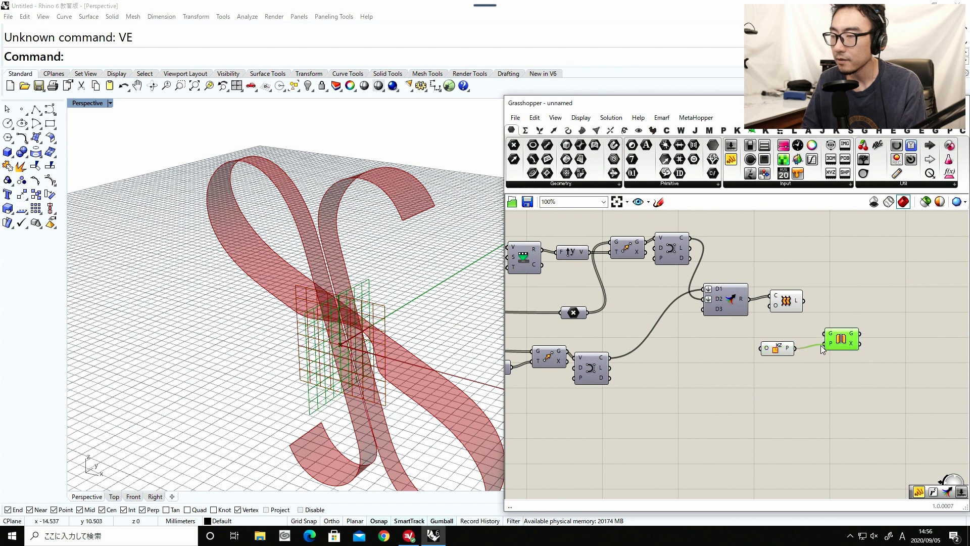
drag(804, 302, 828, 334)
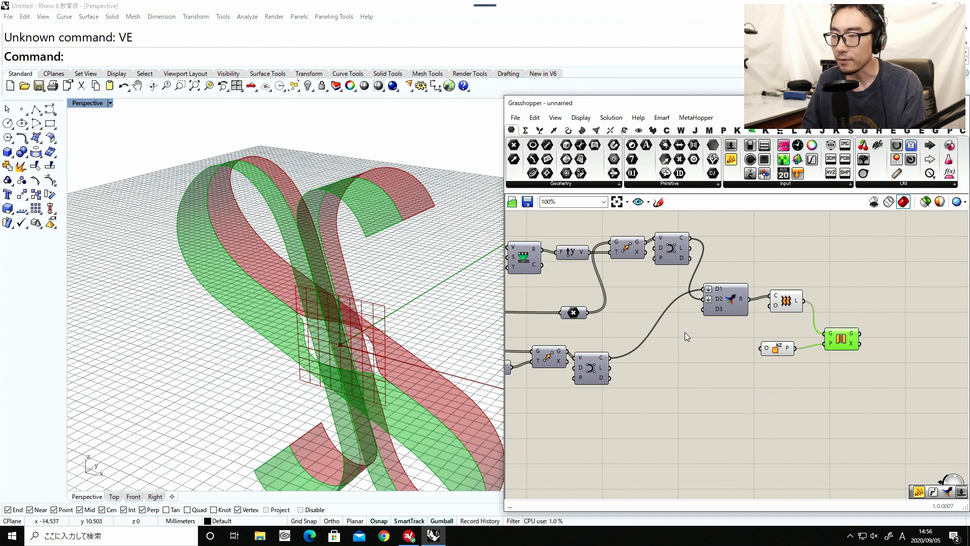
Check the mirrored ribbon against the original and hide the Loft component's preview.
click(747, 374)
right_drag(474, 333, 352, 233)
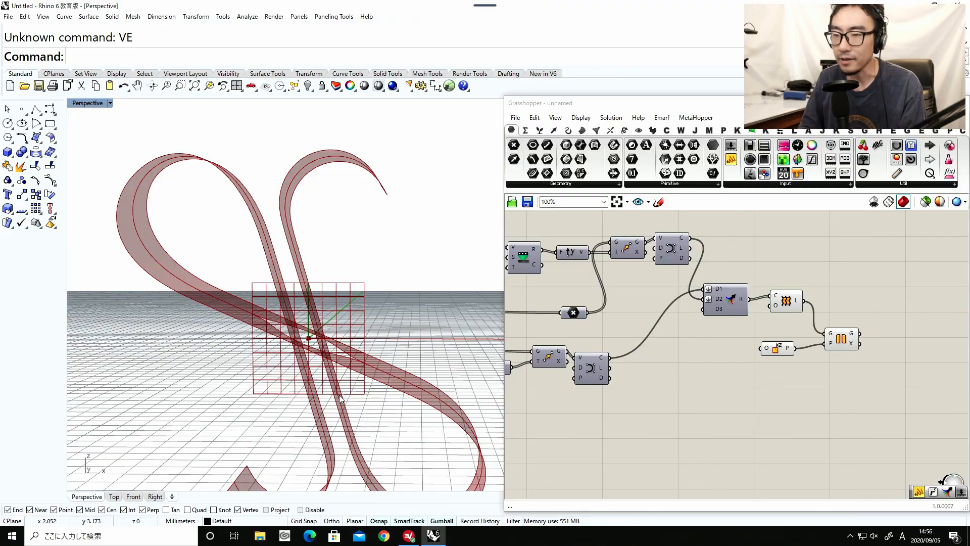
right_drag(340, 399, 336, 281)
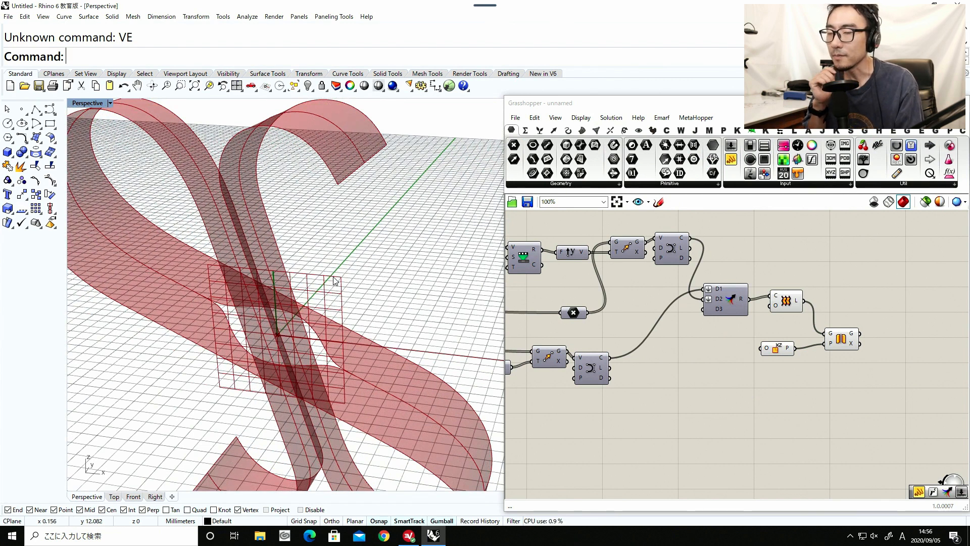
right_drag(152, 264, 318, 244)
scroll(270, 286, down, 6)
scroll(330, 248, up, 5)
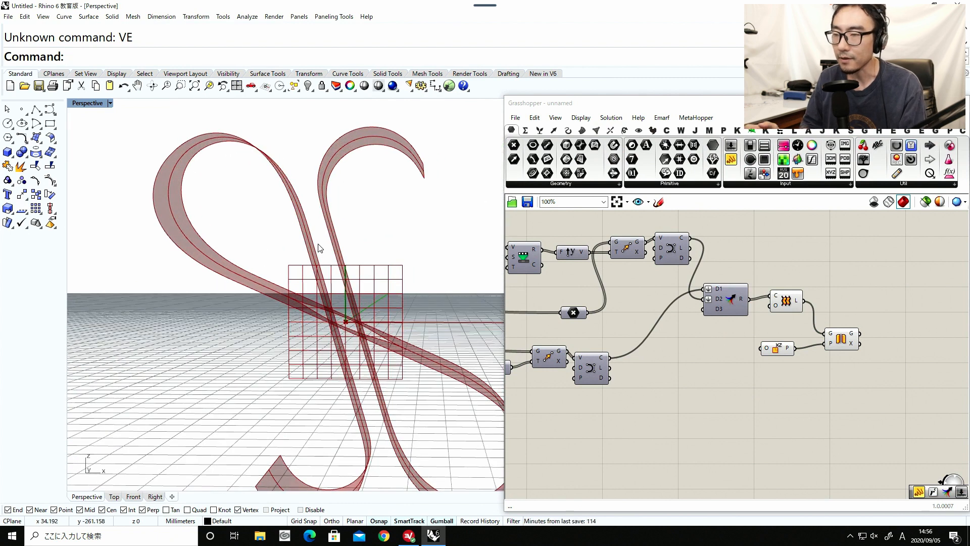
drag(786, 317, 777, 320)
middle_click(778, 321)
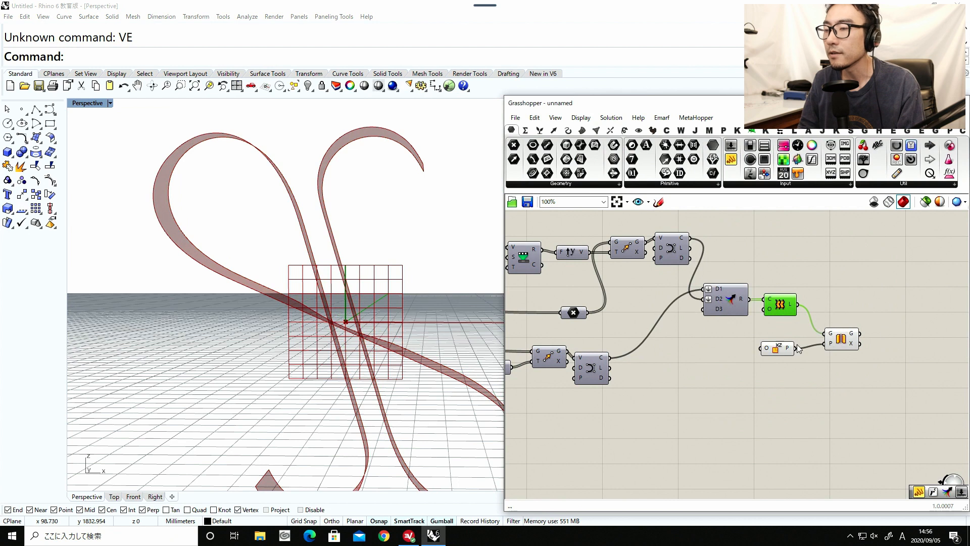
Hide the XZ Plane component's preview while keeping the Mirror component's preview on.
drag(855, 369, 760, 323)
middle_click(790, 381)
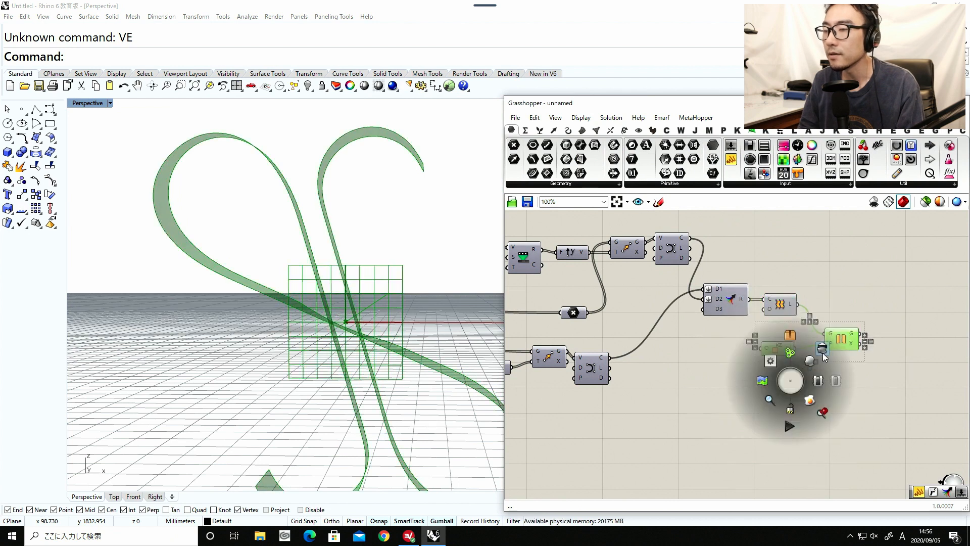
click(823, 350)
click(835, 362)
click(840, 341)
middle_click(845, 340)
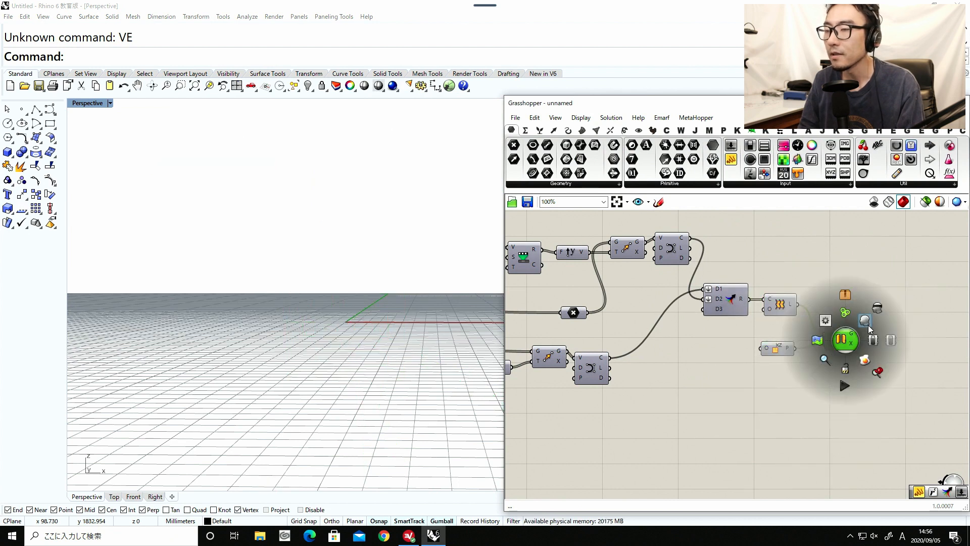
click(867, 324)
Add a Merge component above Mirror, beside the Loft component.
right_drag(862, 301, 761, 305)
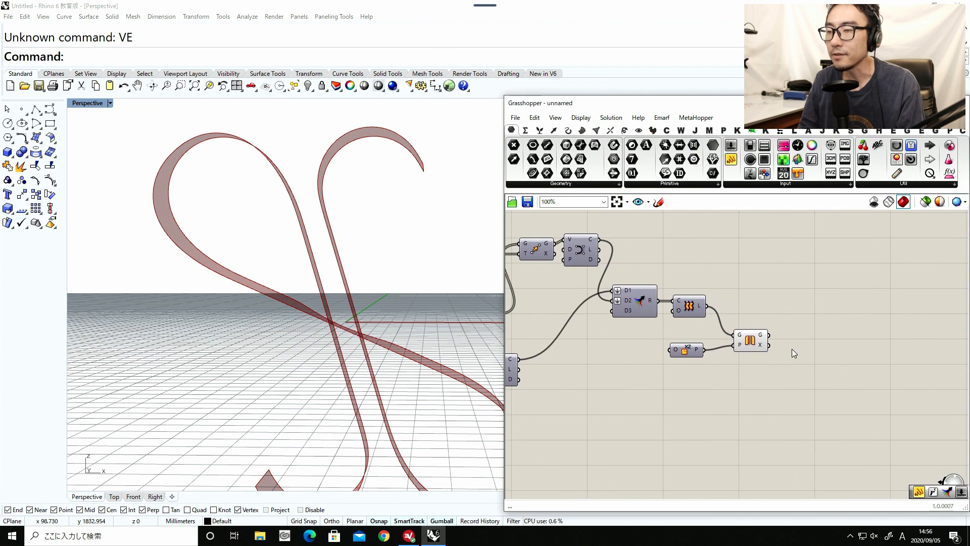
click(755, 343)
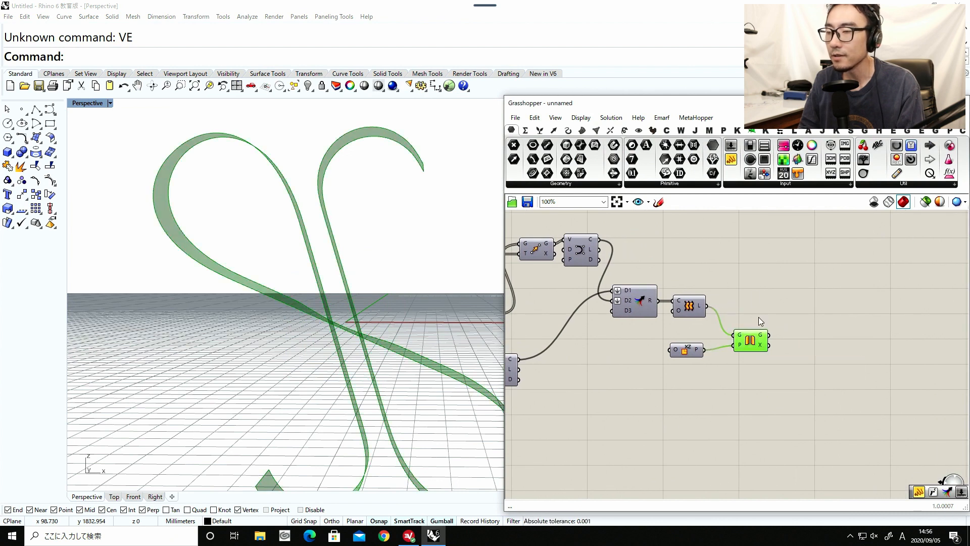
double_click(753, 297)
text(mer)
click(740, 283)
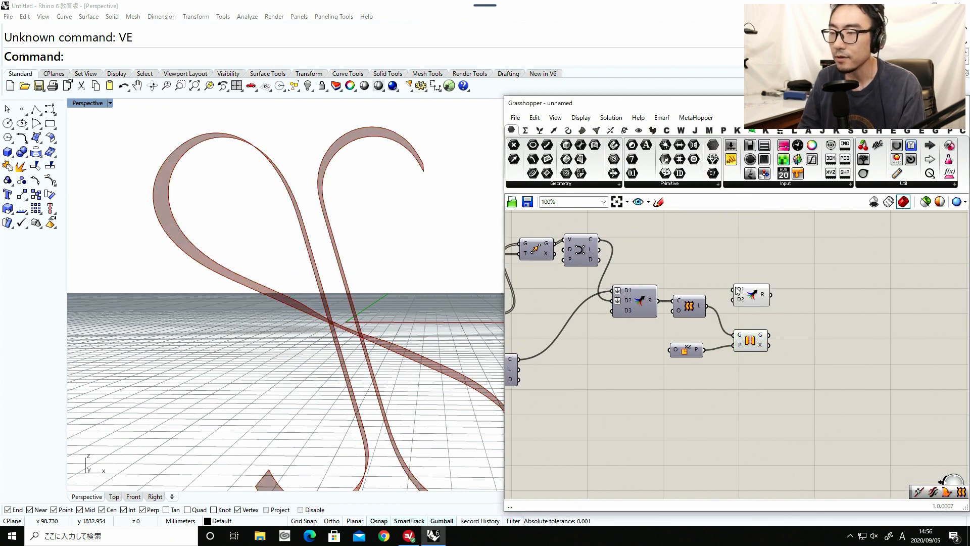
Feed the Loft and the mirrored geometry into Merge's D1 and D2 inputs, and hide the Mirror component's preview.
drag(741, 292, 789, 327)
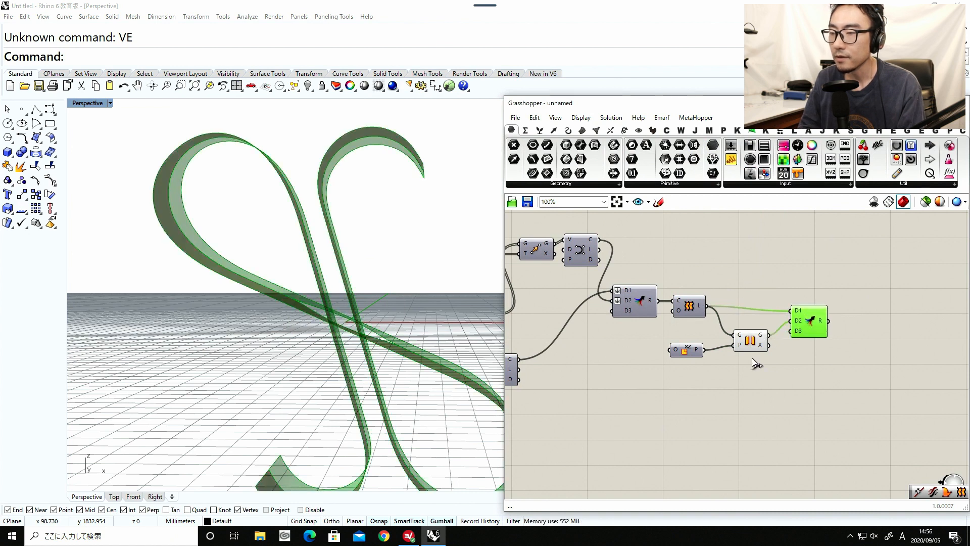
click(751, 348)
middle_click(746, 373)
click(775, 345)
click(808, 365)
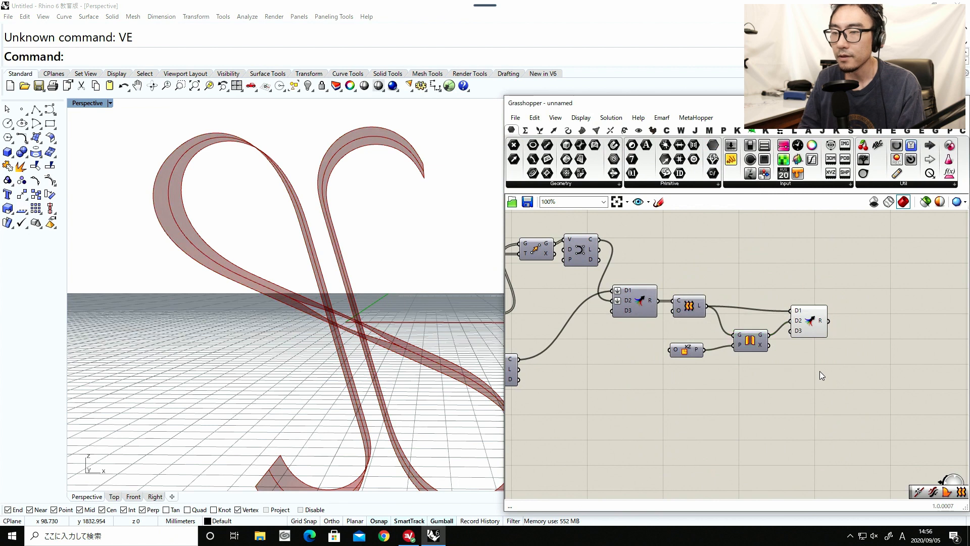
Add an Offset Surface component below and beside the new Merge component.
right_drag(858, 376, 761, 385)
double_click(762, 386)
text(offset)
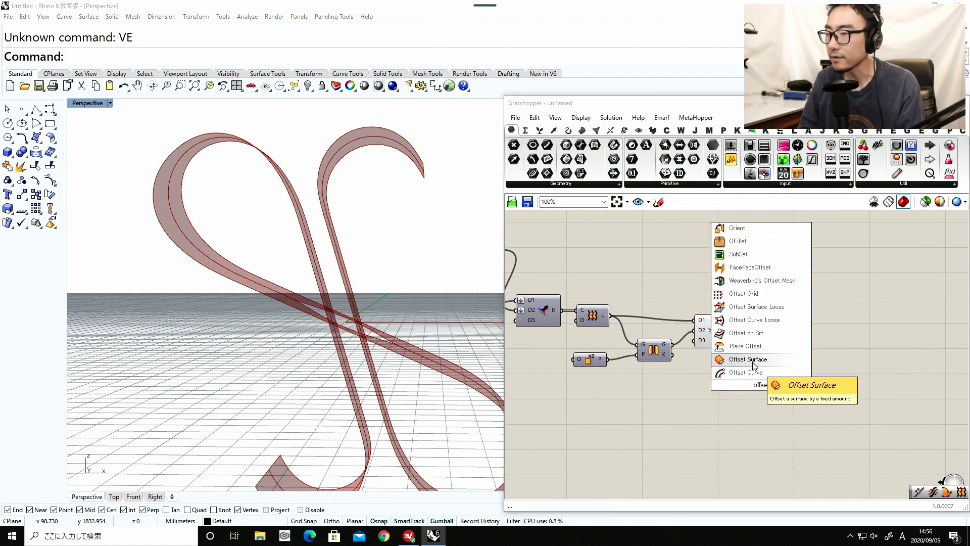
click(752, 361)
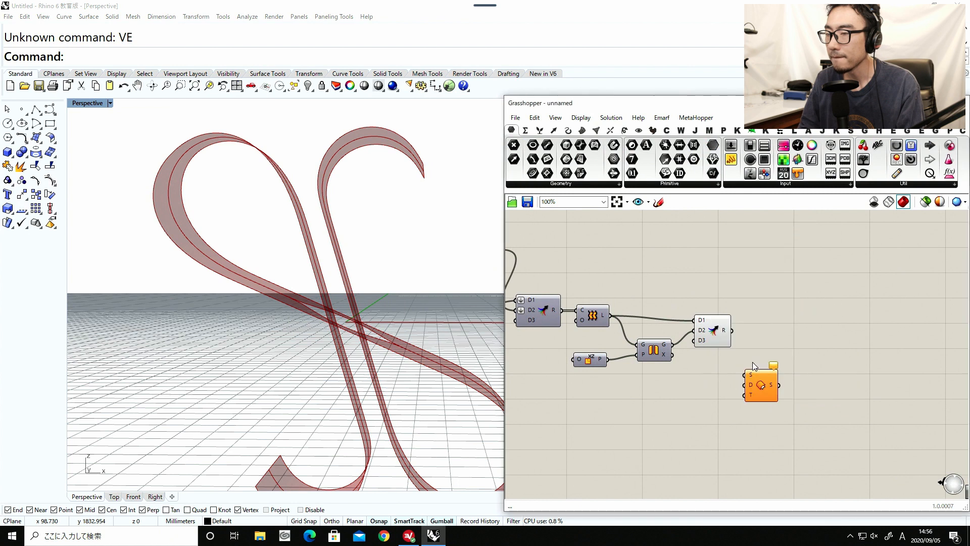
Add a Brep Join component after Merge, feed it the merged surfaces, and connect its Breps output to Offset Surface's surface input.
click(715, 335)
drag(715, 335, 709, 330)
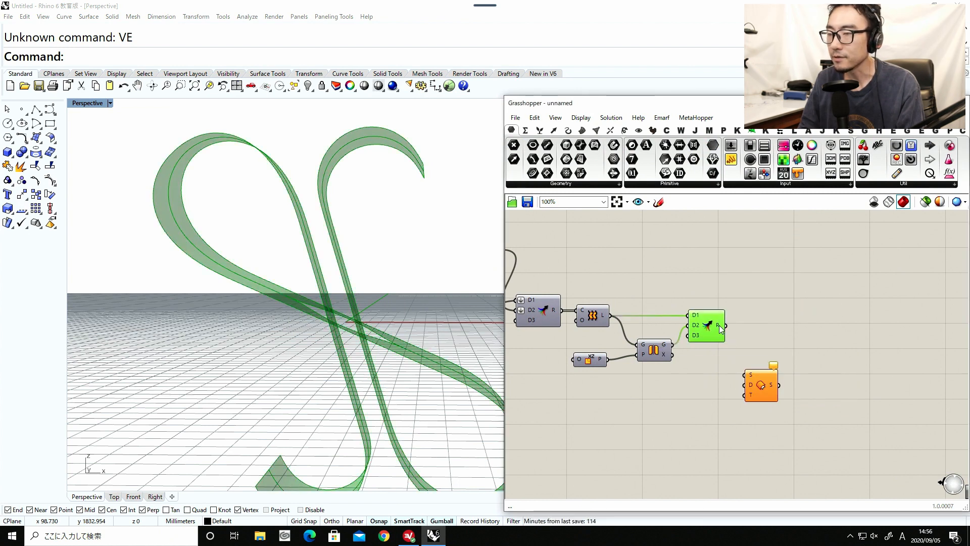
double_click(760, 330)
text(join)
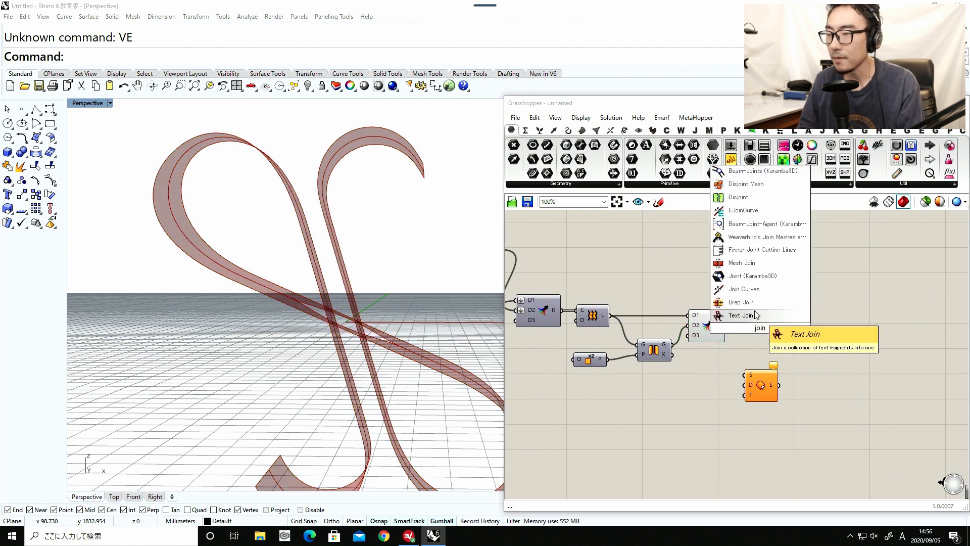
click(750, 302)
drag(726, 326, 754, 328)
drag(772, 376, 806, 356)
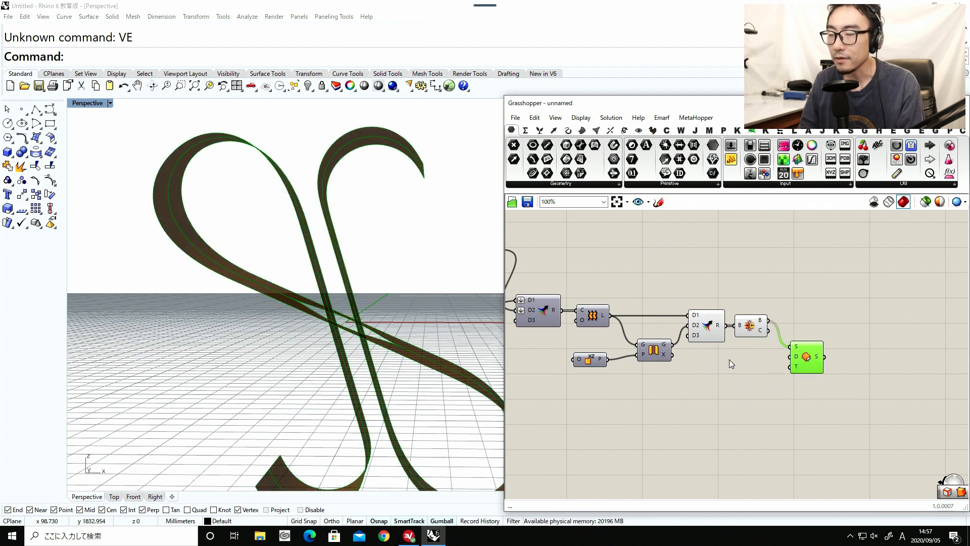
Add a number slider, connect it to Offset Surface's Distance input, and set it to 0.400.
double_click(755, 374)
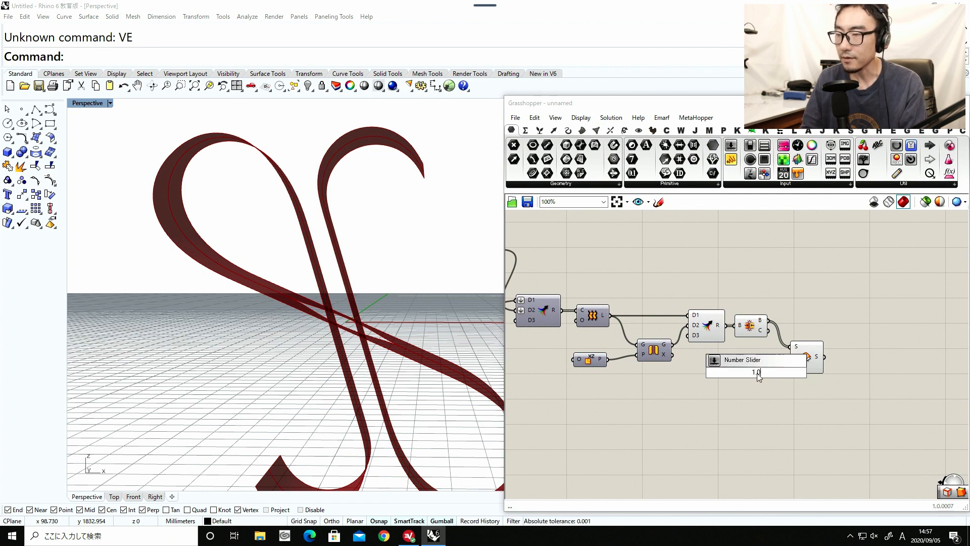
key(Return)
scroll(772, 372, up, 4)
drag(773, 374, 814, 346)
click(818, 348)
mouse_move(426, 314)
right_down()
mouse_move(392, 363)
mouse_move(353, 342)
mouse_move(430, 324)
right_up()
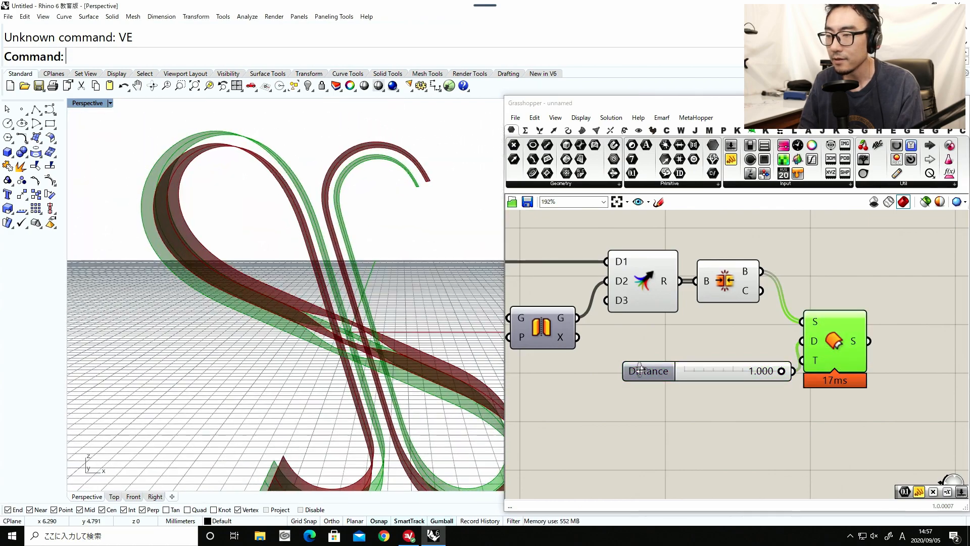
drag(783, 374, 724, 374)
drag(824, 359, 862, 303)
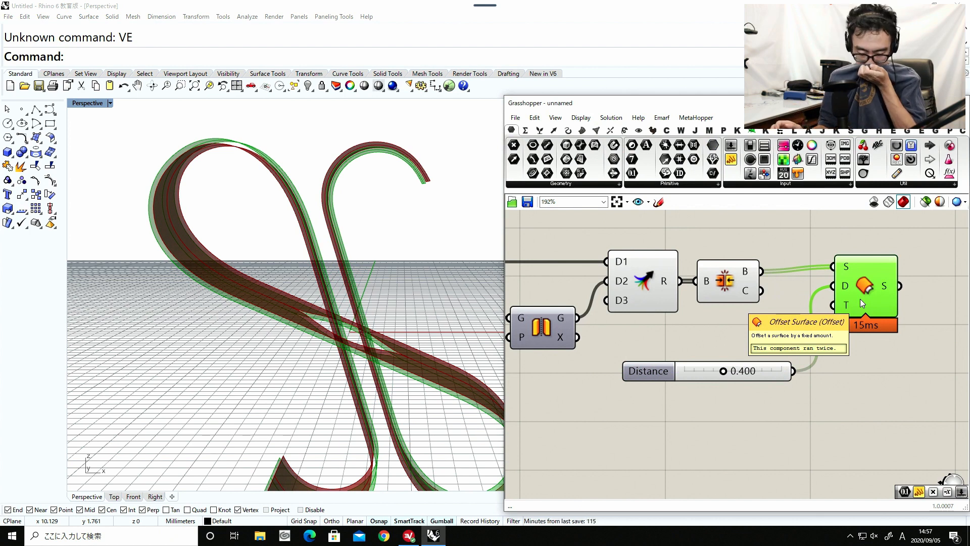
Add a Negative component below Offset Surface and make room for it beside the distance slider.
right_drag(858, 372, 830, 394)
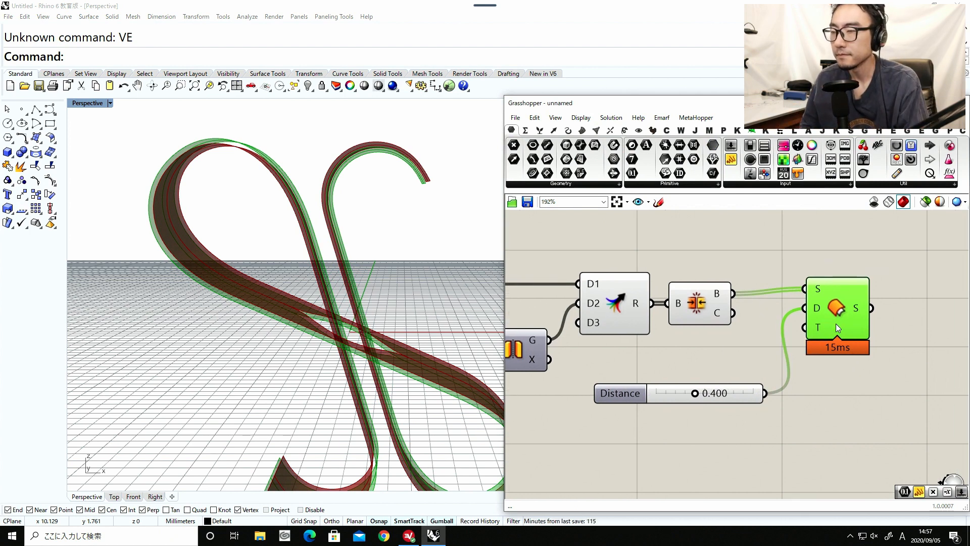
double_click(849, 396)
text(nega)
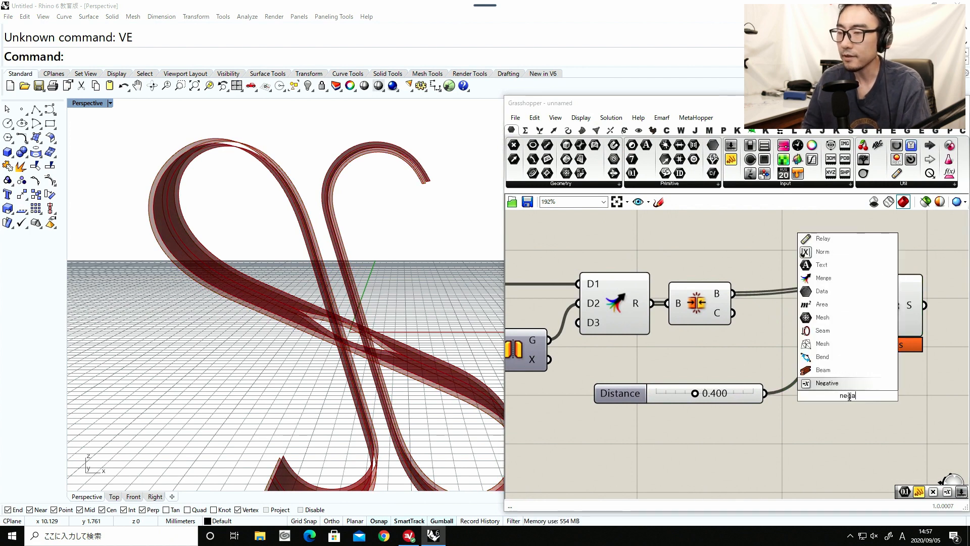
key(Return)
drag(743, 390, 682, 402)
Add a Division component, connect the distance slider to its A input, and set its B input to 2.
double_click(724, 446)
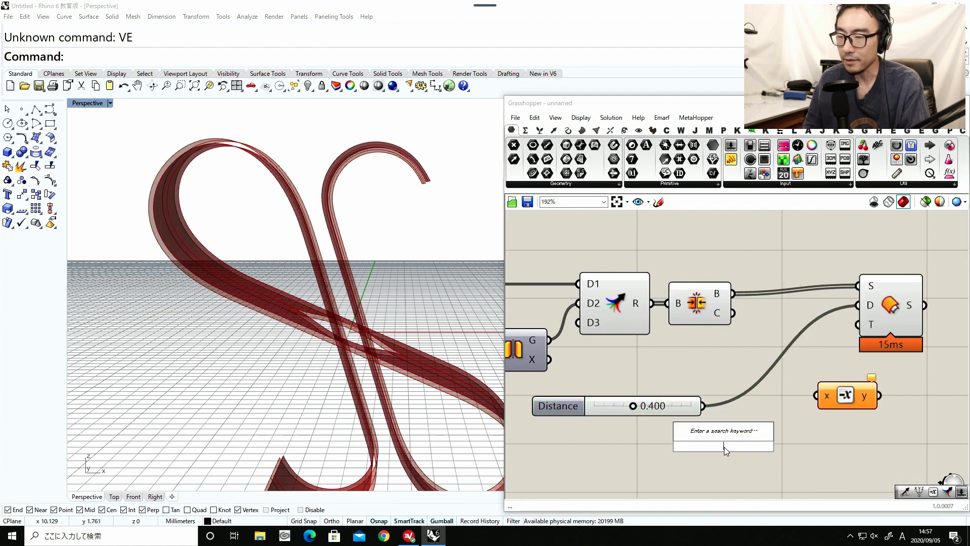
text(division)
click(717, 436)
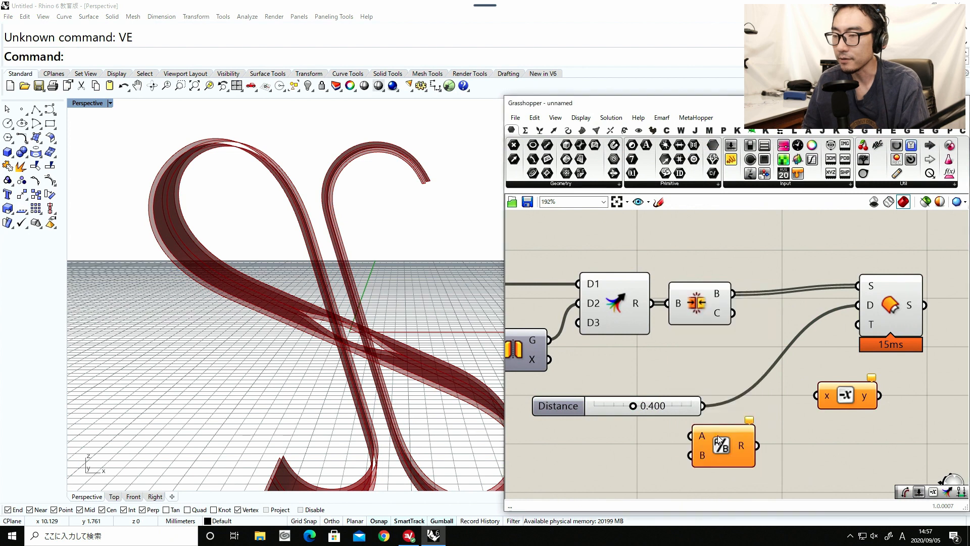
drag(699, 404, 691, 435)
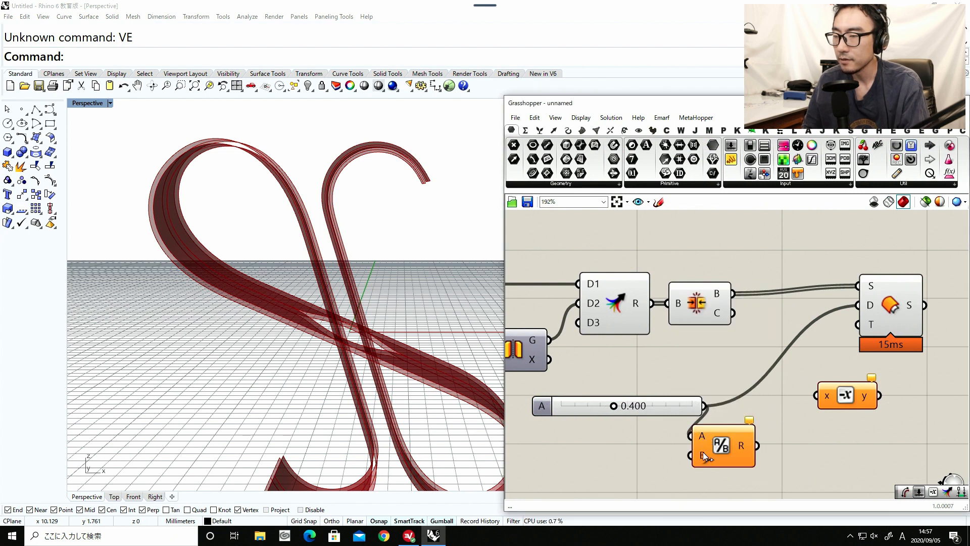
right_click(703, 455)
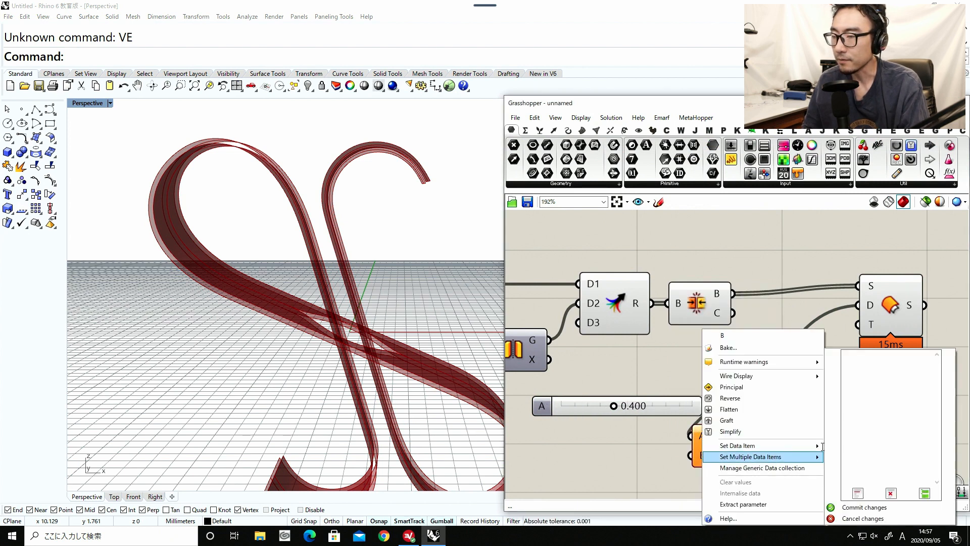
mouse_move(784, 447)
click(846, 447)
text(2)
click(842, 457)
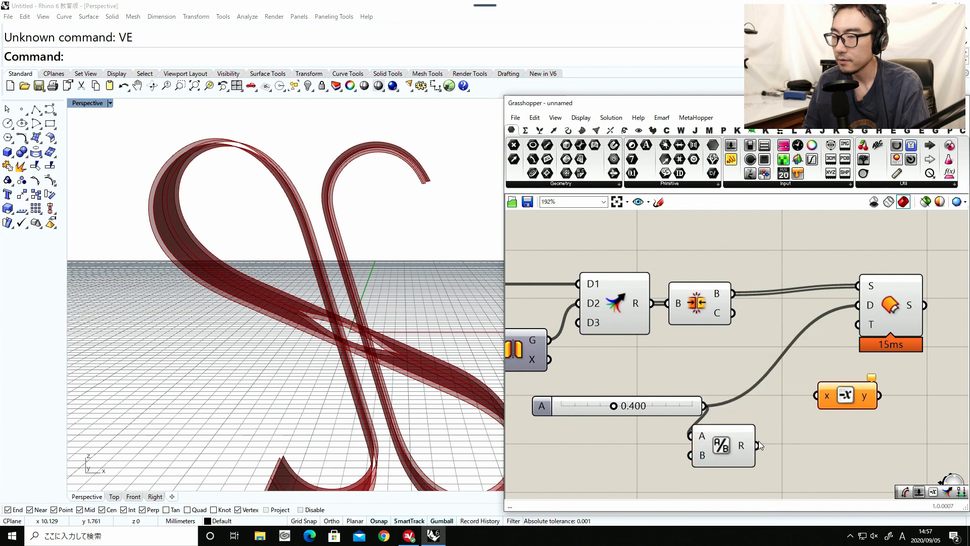
Connect Division's result to Negative and feed Negative's output into Offset Surface's Distance input.
drag(813, 399, 815, 396)
drag(722, 445, 750, 407)
drag(849, 396, 858, 324)
Duplicate Offset Surface below the original and feed the copy's Distance input directly from Division's result.
right_drag(914, 333, 838, 261)
alt+drag(838, 262, 840, 350)
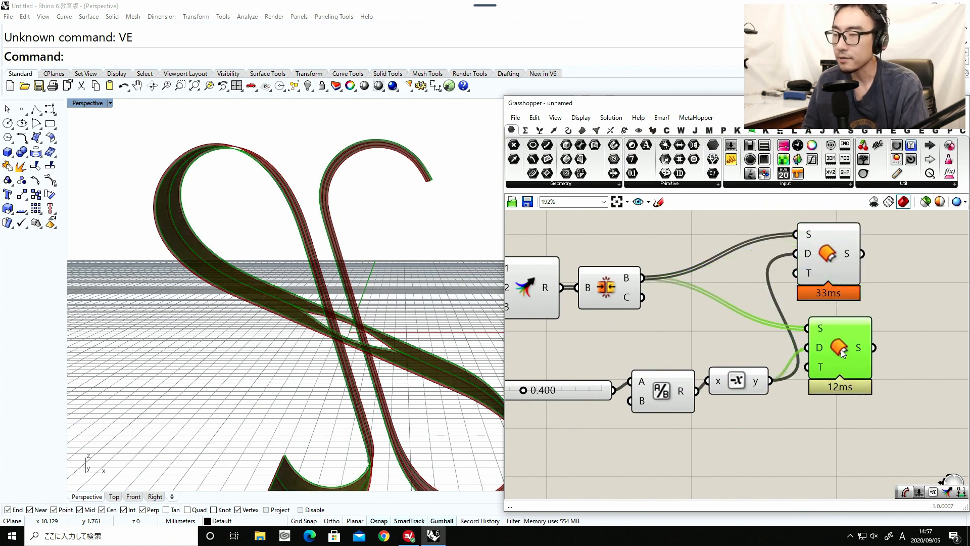
drag(737, 389, 733, 341)
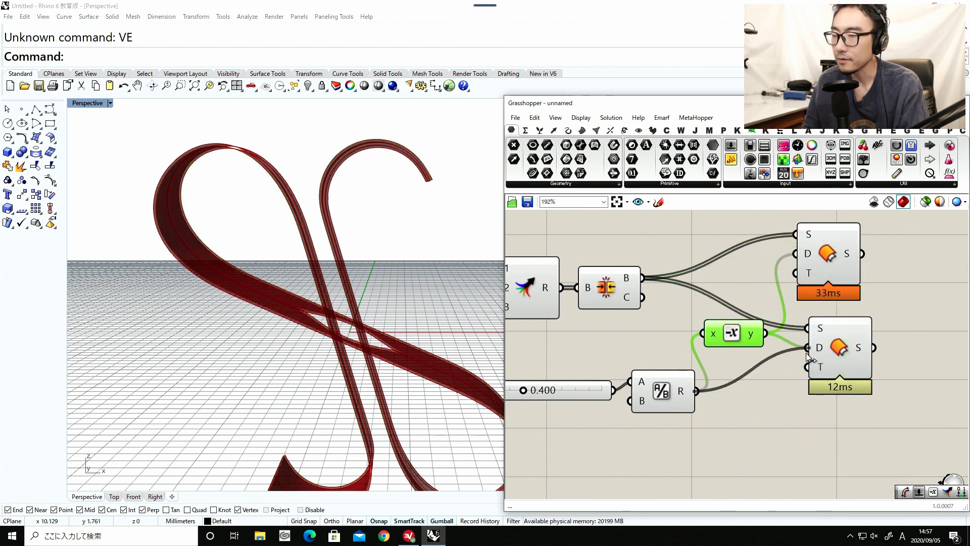
drag(806, 354, 844, 372)
right_drag(849, 349, 752, 375)
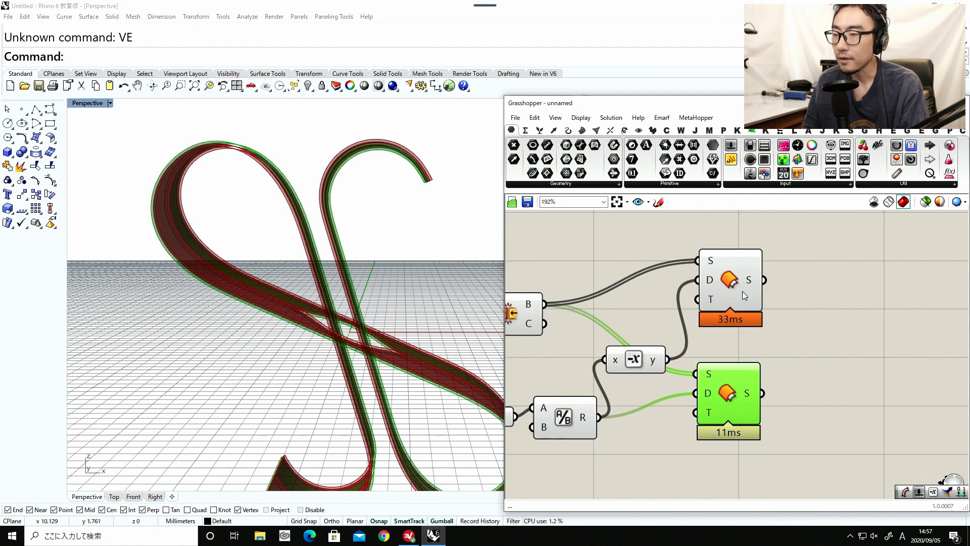
Try to loft between the two Offset Surface outputs with a new Loft component, and delete it.
double_click(826, 324)
text(loft)
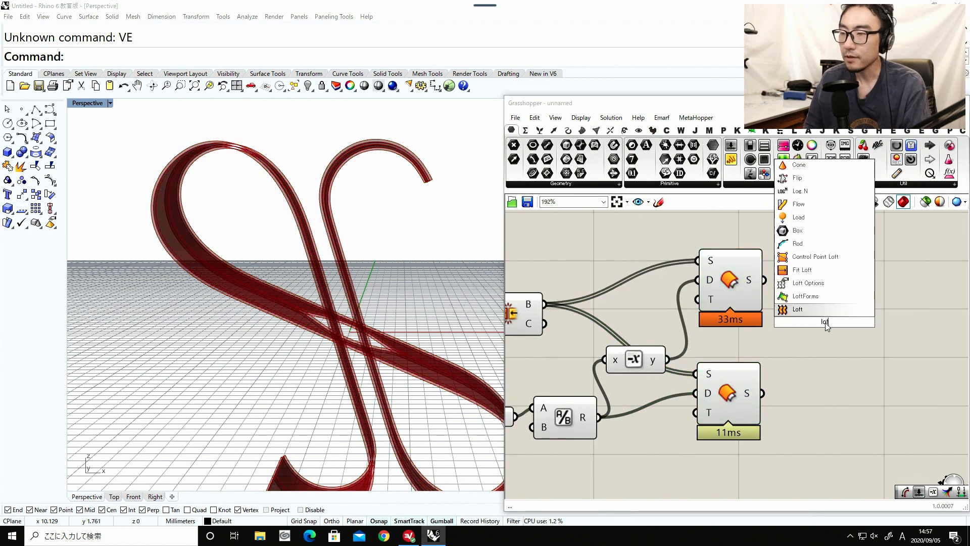
click(794, 307)
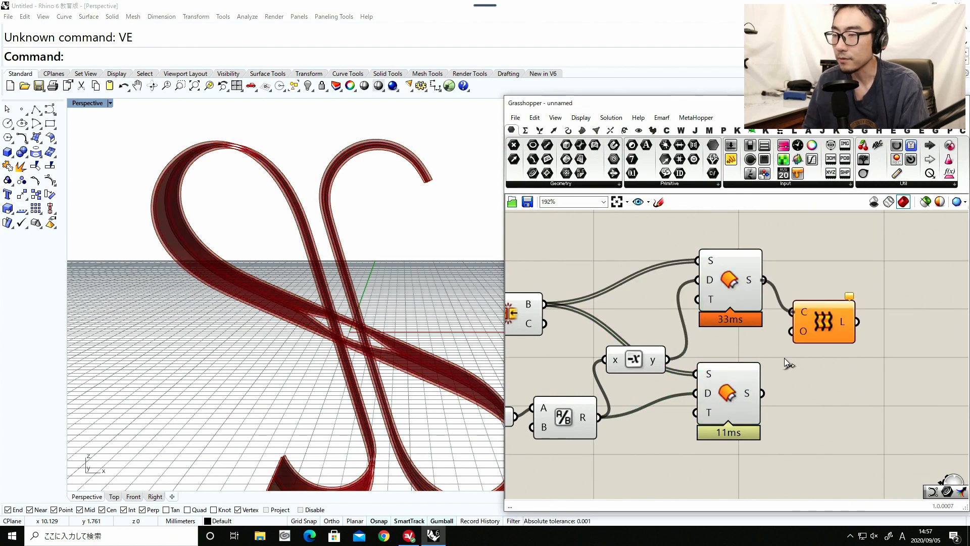
drag(757, 403, 750, 401)
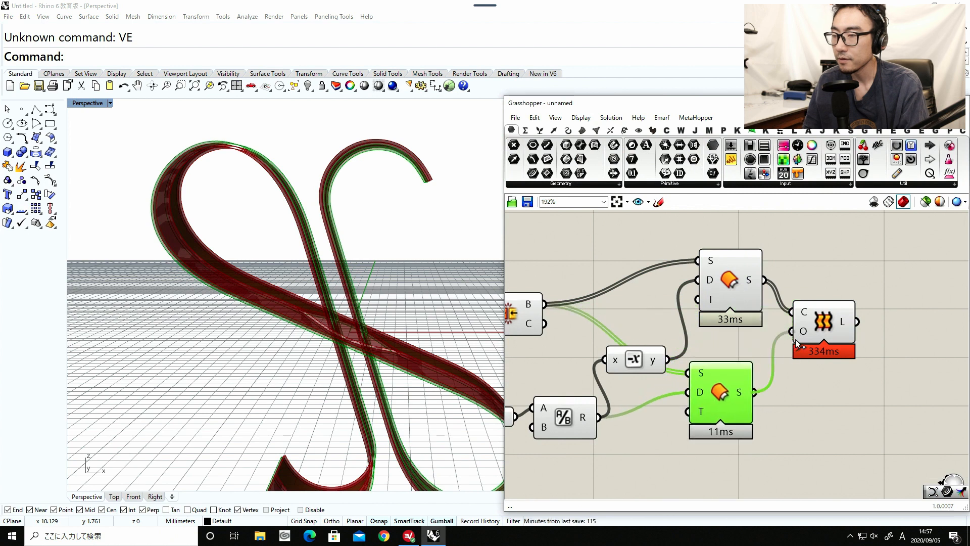
drag(796, 339, 796, 337)
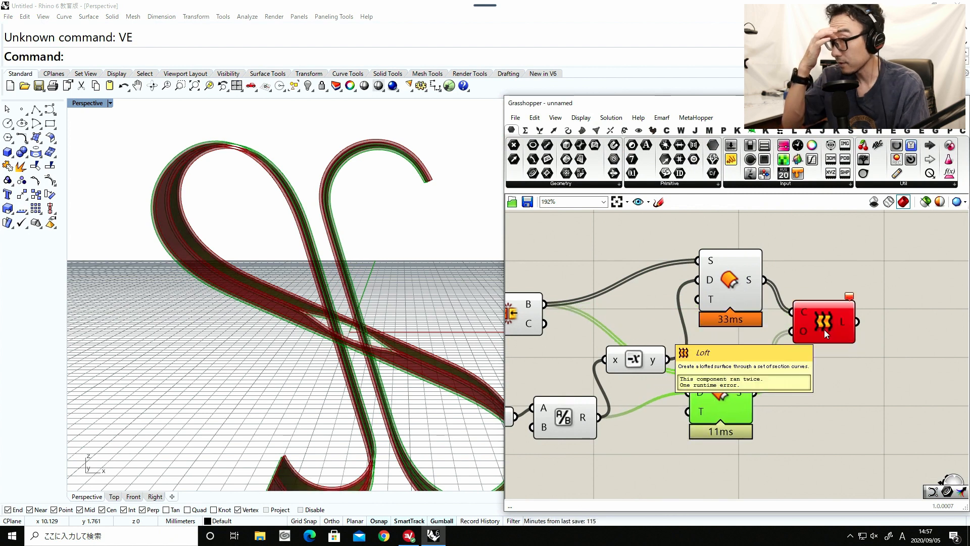
click(825, 329)
key(Delete)
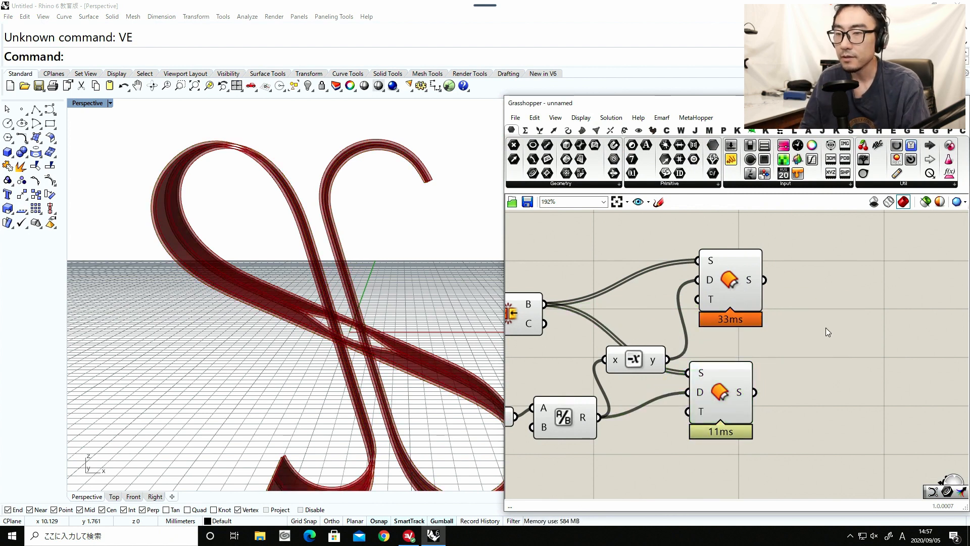
Align the two Offset Surface components and hide the previews of Brep Join, Division and Negative.
click(737, 293)
click(726, 389)
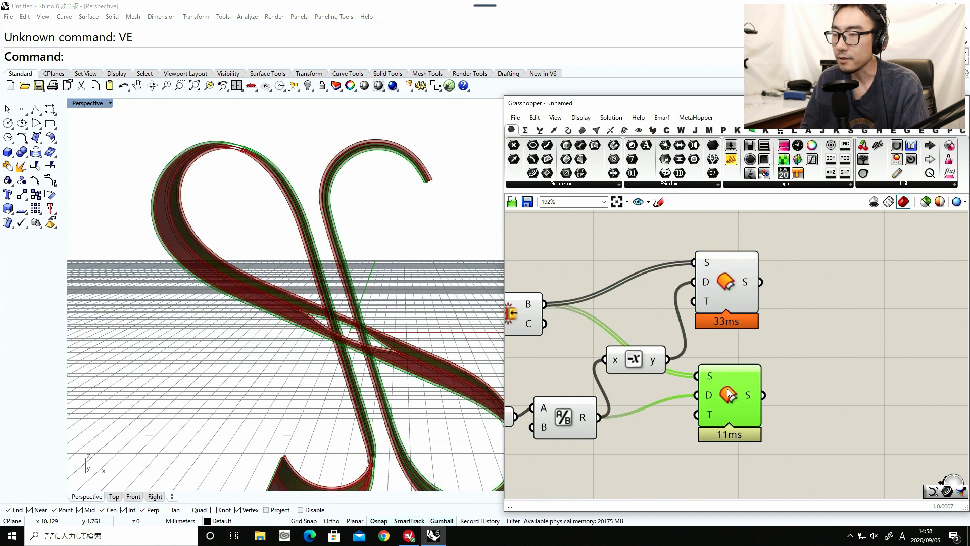
right_drag(630, 420, 697, 416)
drag(707, 449, 570, 286)
middle_click(576, 292)
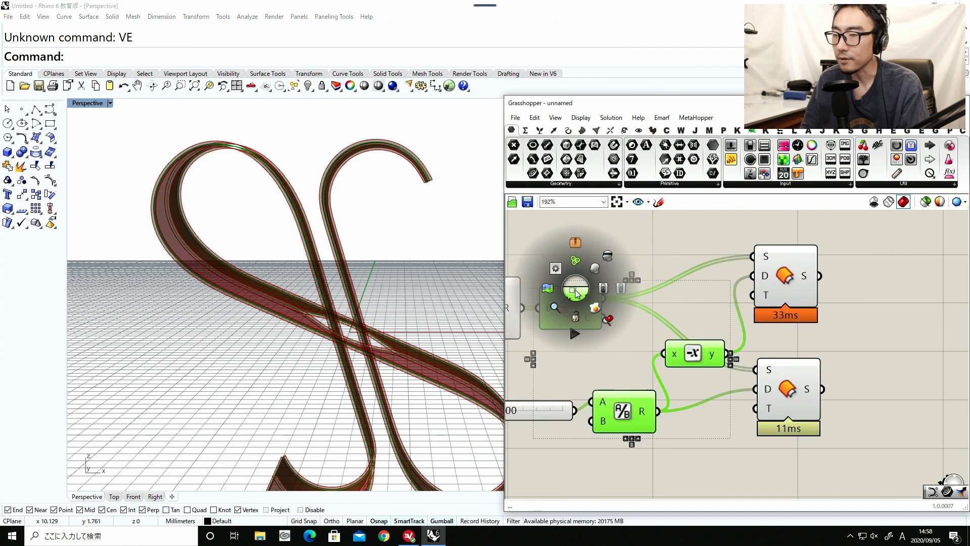
click(605, 255)
Hide the preview of the Merge component that combines the Loft and its mirrored copy.
right_drag(604, 255, 736, 274)
scroll(734, 275, down, 3)
click(681, 334)
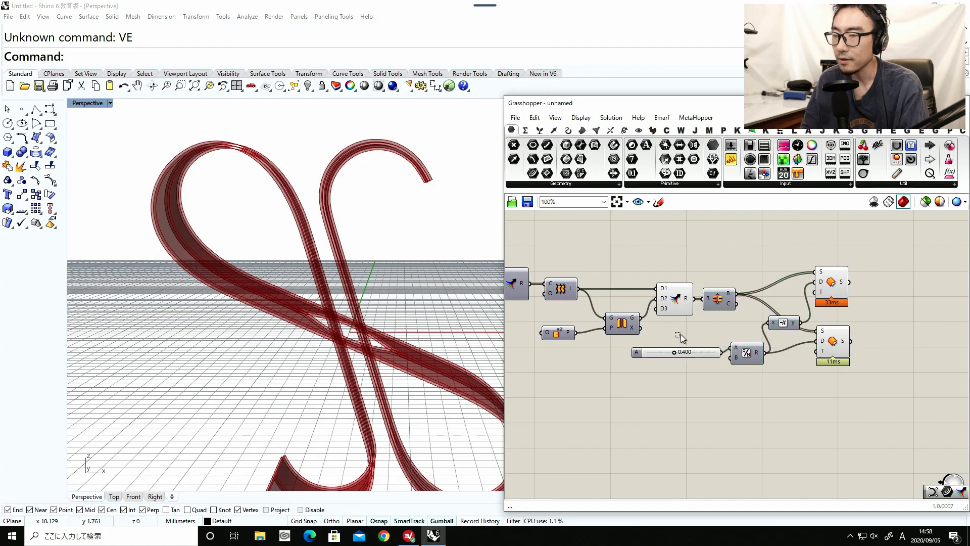
click(661, 285)
middle_click(680, 334)
click(710, 314)
Examine the two offset ribbon surfaces around the central hole from several angles.
right_drag(398, 286, 422, 316)
scroll(372, 349, up, 3)
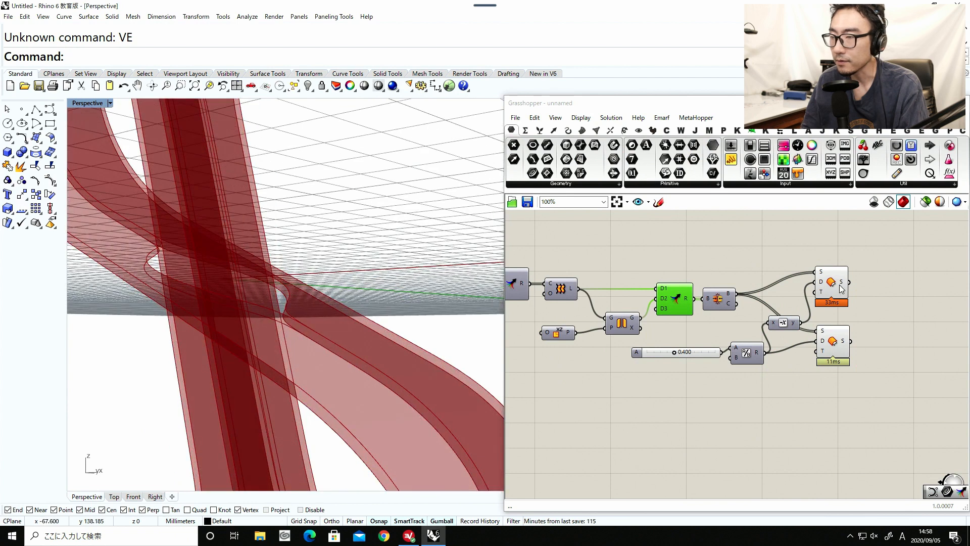
mouse_move(843, 285)
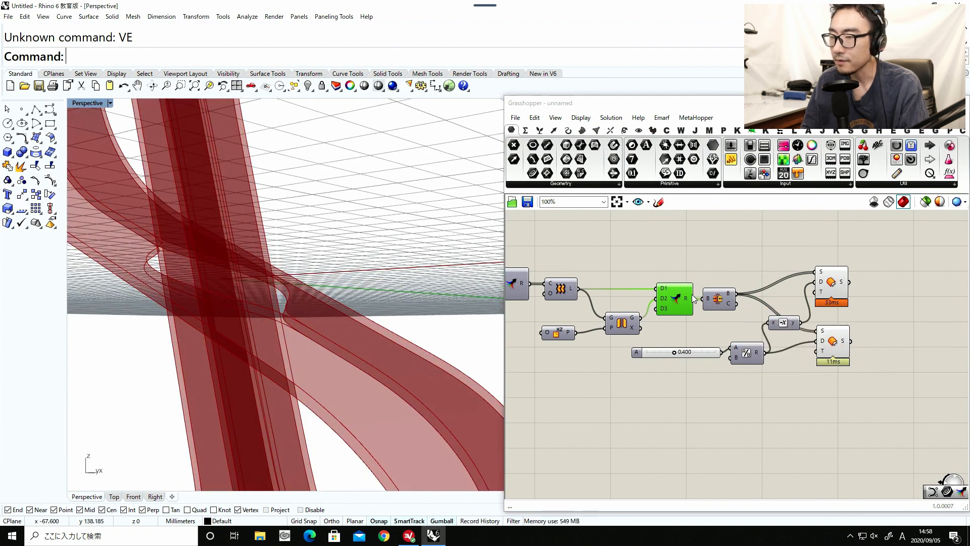
scroll(691, 295, up, 2)
mouse_move(684, 299)
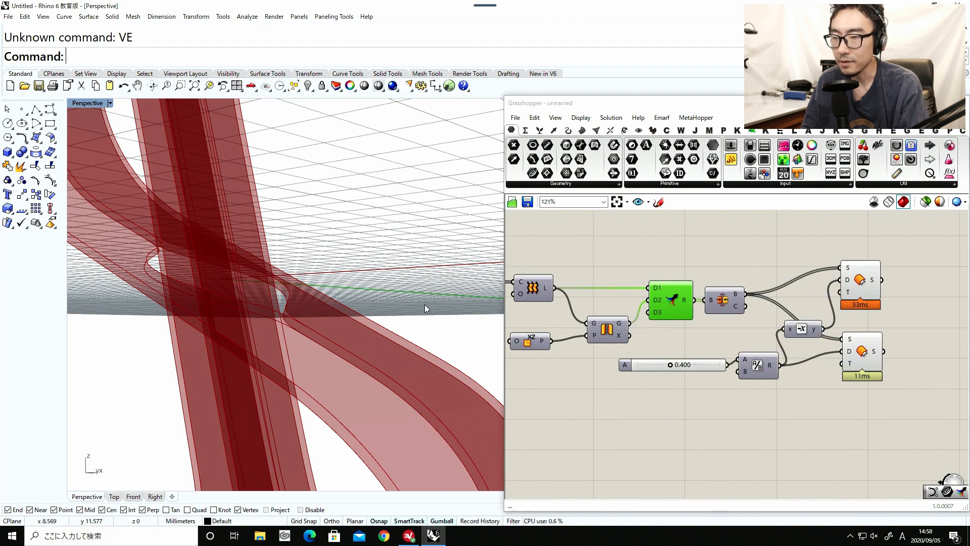
right_drag(296, 313, 223, 338)
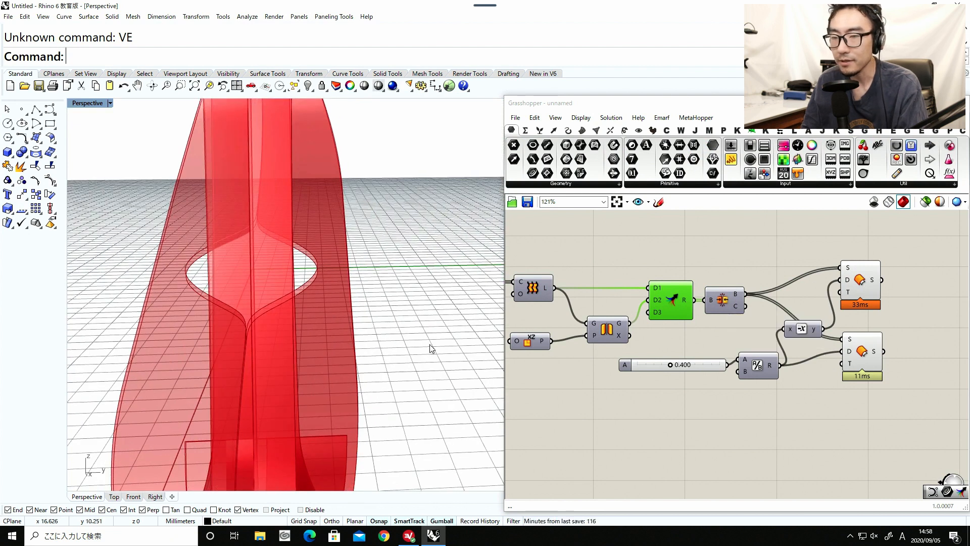
right_drag(429, 346, 492, 309)
Hide the previews of both Offset Surface components.
drag(902, 428, 763, 273)
middle_click(800, 320)
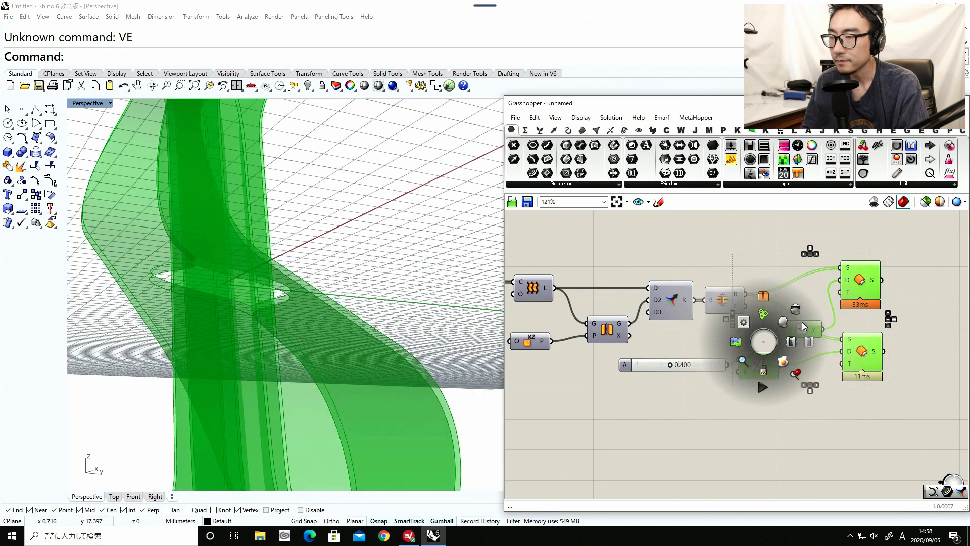
click(798, 307)
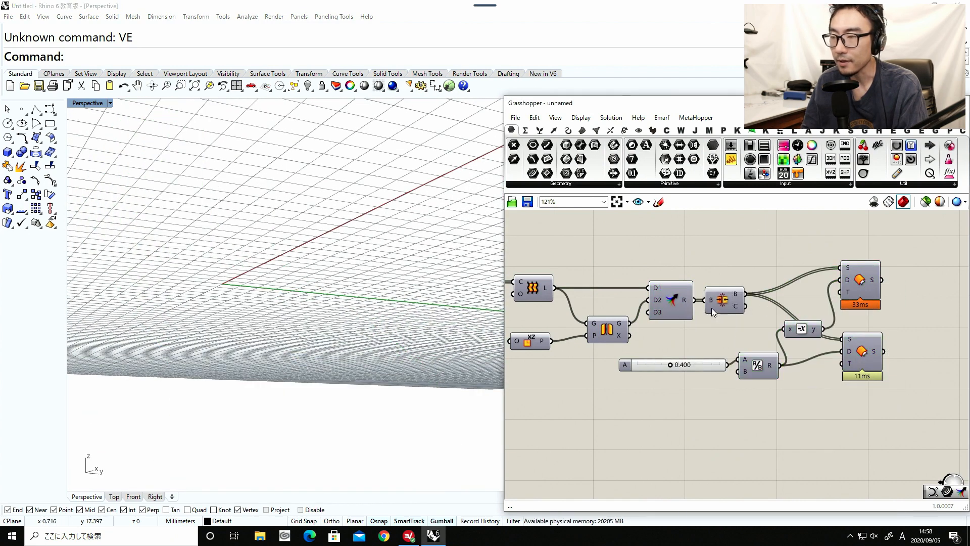
Turn on the Brep Join component's preview to show the joined ribbon surface.
scroll(713, 311, up, 1)
click(726, 299)
middle_click(730, 296)
click(724, 254)
click(723, 255)
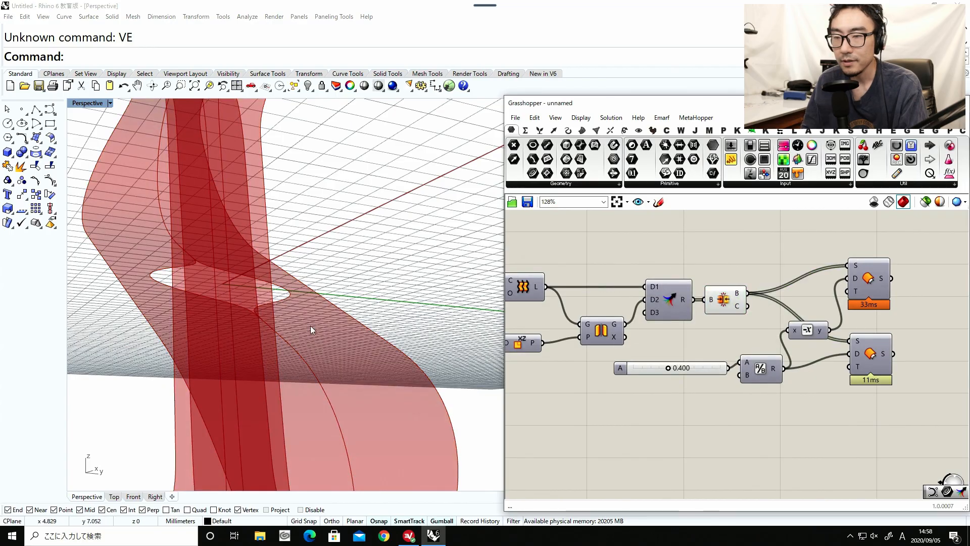
Examine the joined ribbon surface around its central hole from several angles.
right_drag(310, 325, 286, 317)
scroll(285, 317, down, 8)
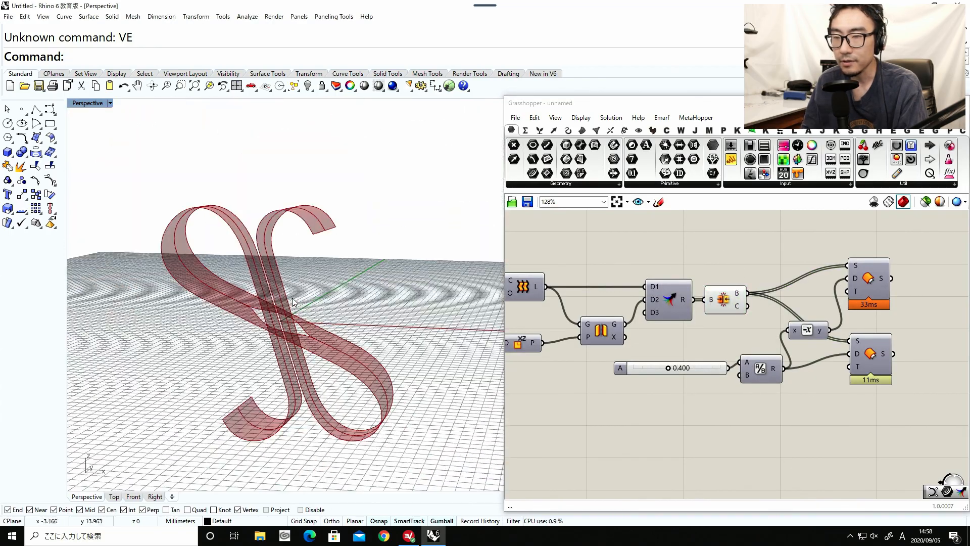
mouse_move(283, 253)
right_down()
mouse_move(296, 308)
mouse_move(243, 277)
mouse_move(278, 249)
mouse_move(284, 268)
right_up()
scroll(283, 289, up, 6)
Try bypassing the lower Move component by wiring the division points directly into the lower Interpolate component's V input.
right_drag(598, 307, 718, 302)
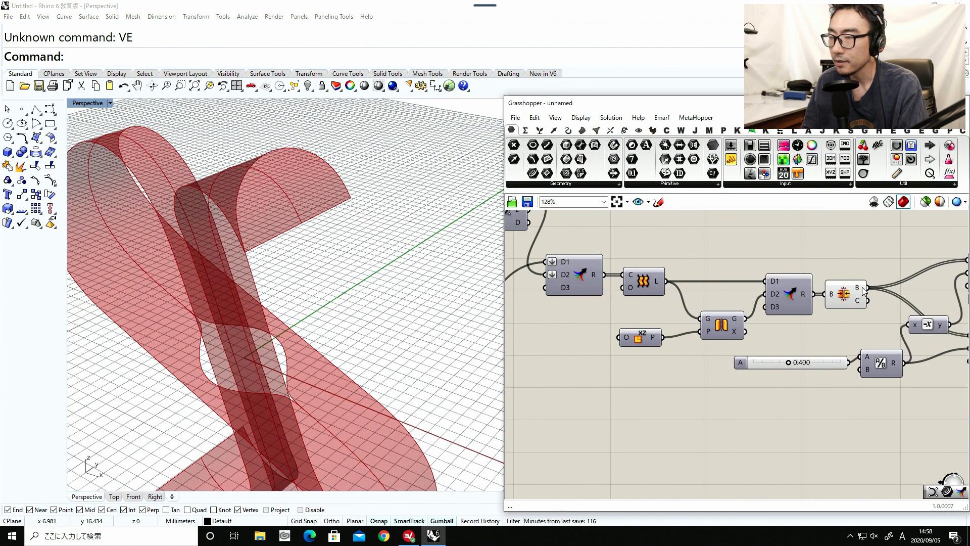
scroll(721, 324, down, 1)
right_drag(532, 335, 850, 329)
right_drag(676, 332, 794, 333)
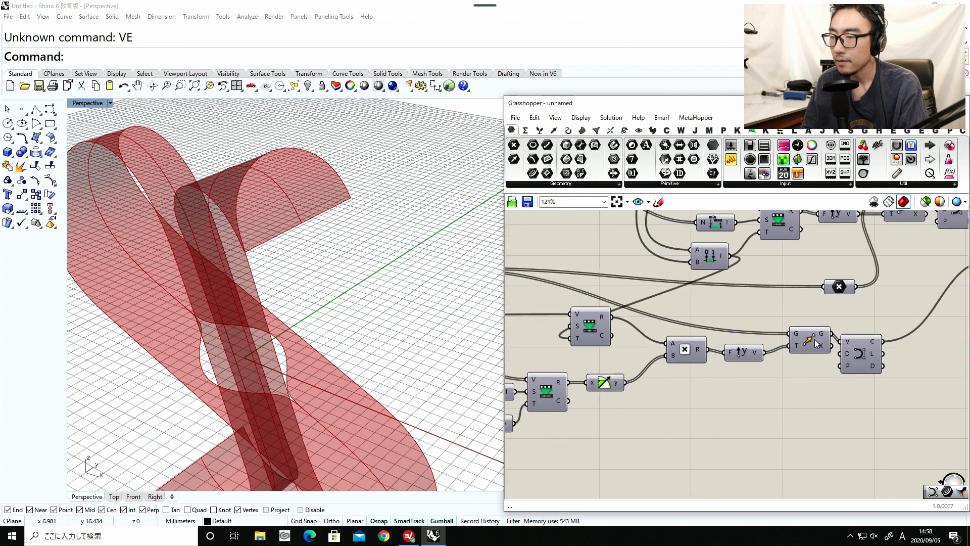
scroll(814, 345, down, 5)
click(810, 347)
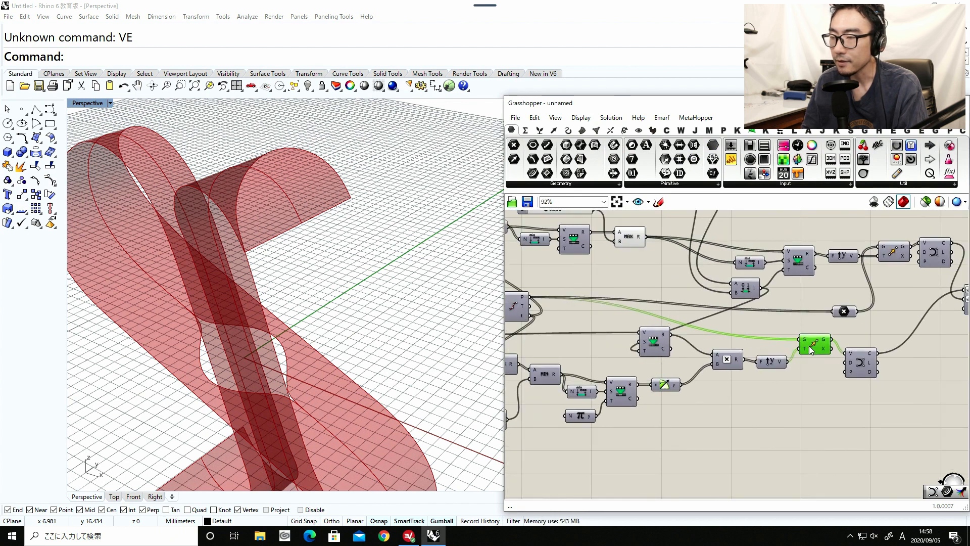
right_drag(554, 317, 606, 306)
drag(570, 302, 888, 359)
right_drag(807, 348, 551, 347)
Reconnect the lower Move component's G output to the Interpolate component's V input.
scroll(551, 347, down, 3)
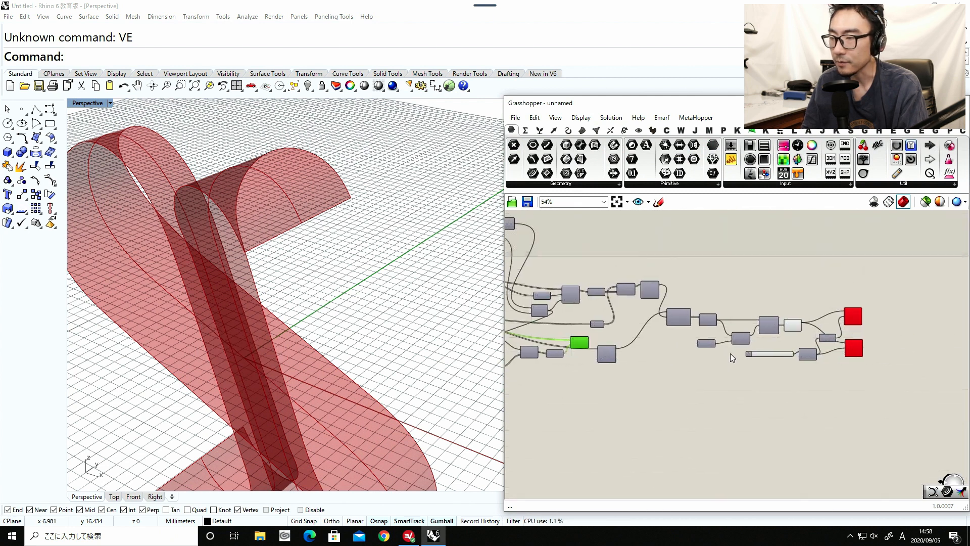
scroll(808, 322, up, 3)
mouse_move(784, 314)
scroll(784, 315, down, 4)
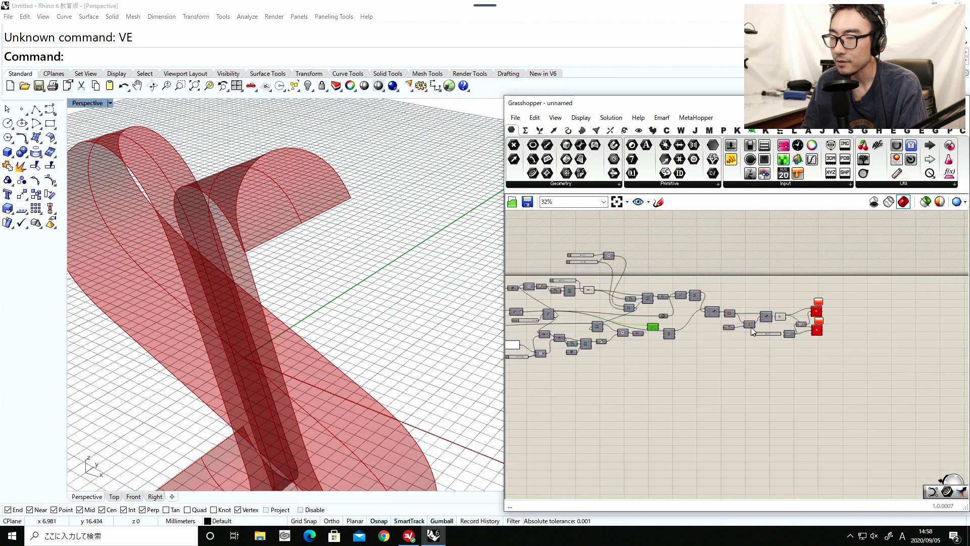
right_drag(652, 334, 771, 338)
scroll(772, 338, up, 5)
drag(780, 312, 771, 320)
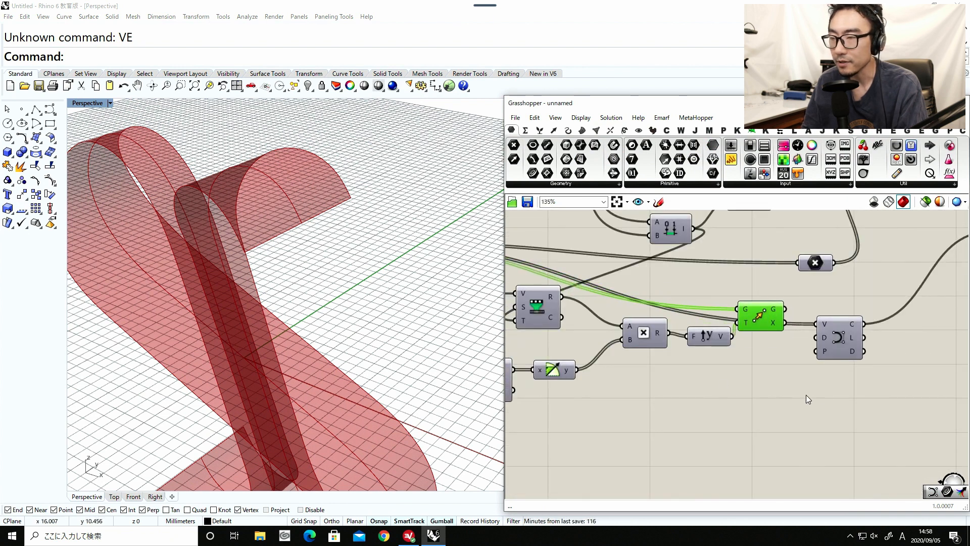
drag(820, 323, 821, 326)
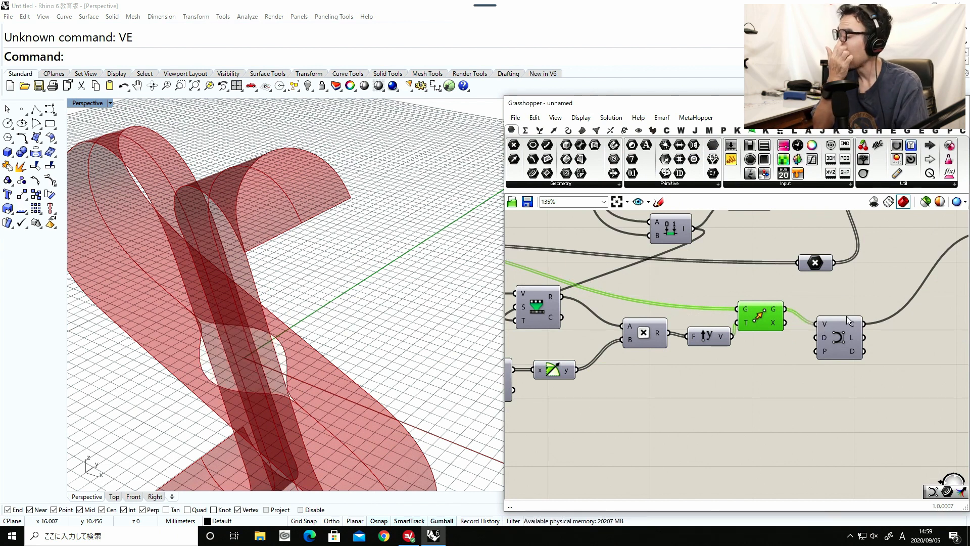
Tidy the layout of the lower Move, Unit Y and Multiplication components on the canvas.
drag(780, 329, 796, 324)
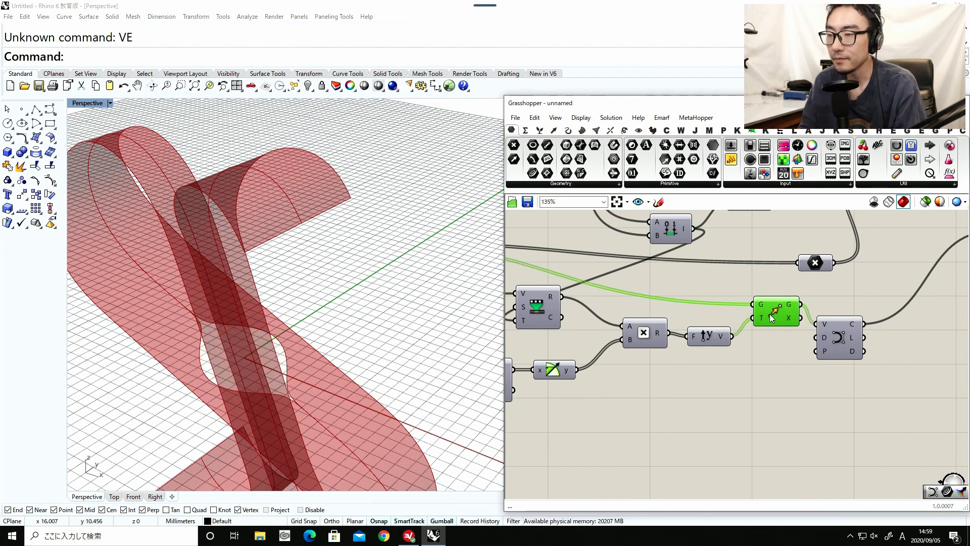
drag(707, 336, 704, 337)
drag(647, 330, 646, 329)
drag(646, 329, 638, 345)
click(657, 396)
right_drag(365, 355, 385, 334)
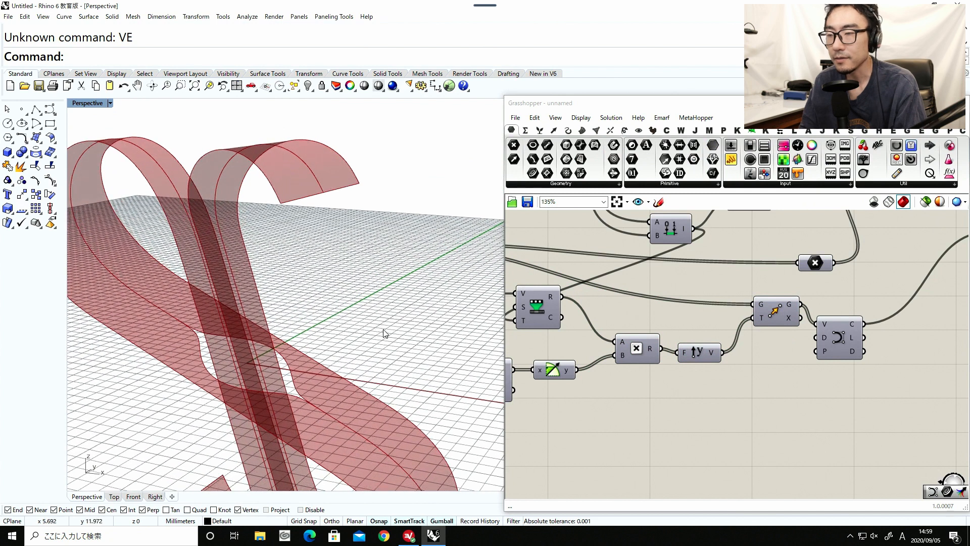
click(709, 355)
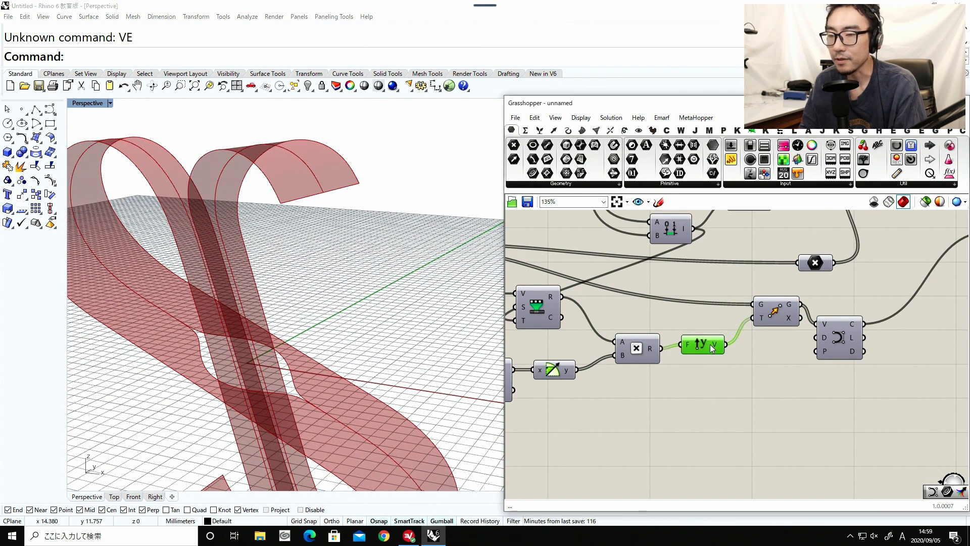
scroll(710, 349, down, 2)
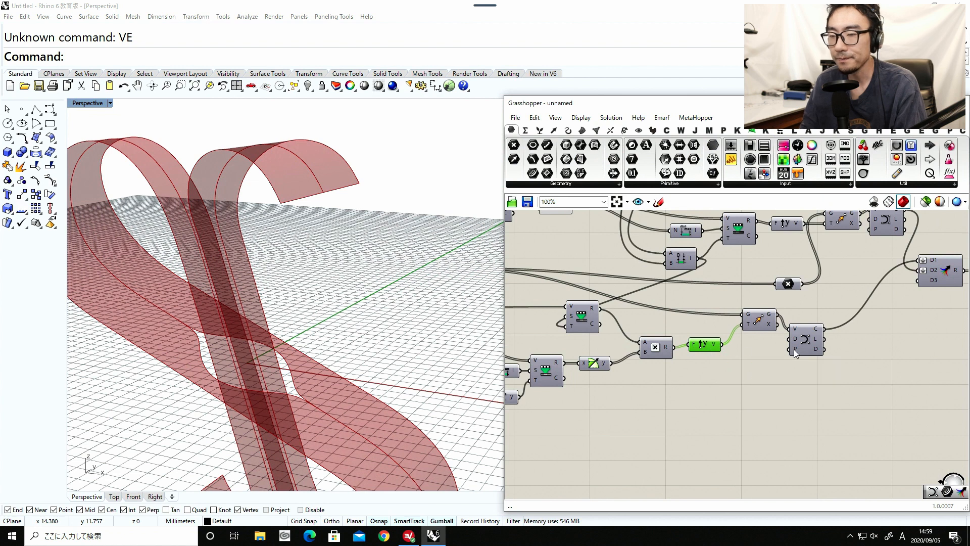
click(756, 318)
Turn on the previews of both Offset Surface components.
right_drag(811, 324, 670, 325)
right_drag(759, 331, 639, 333)
right_drag(791, 340, 663, 345)
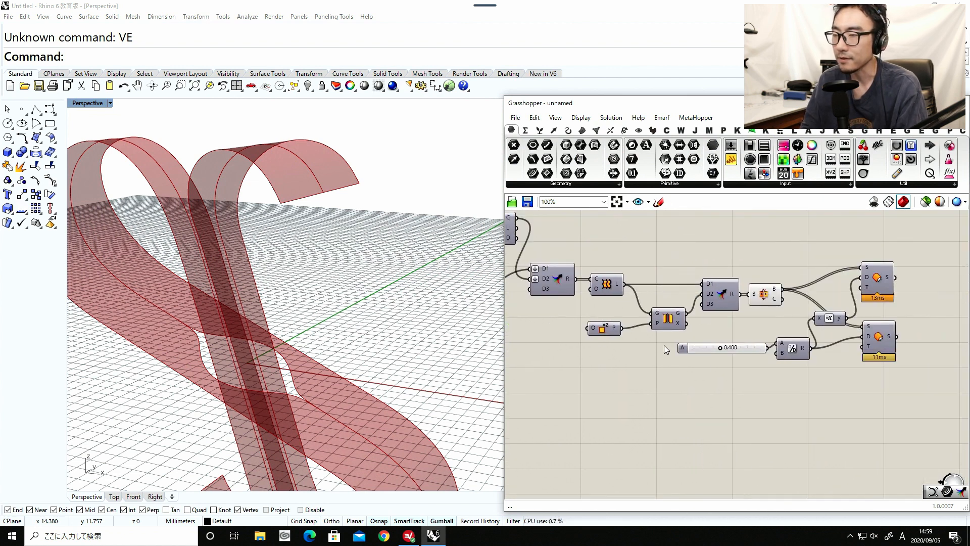
right_drag(829, 328, 695, 320)
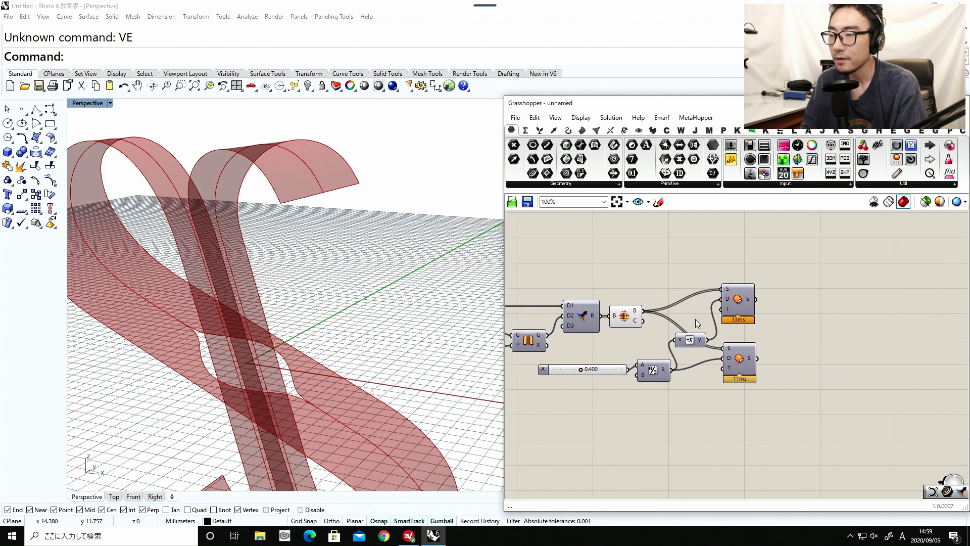
click(743, 309)
middle_click(742, 307)
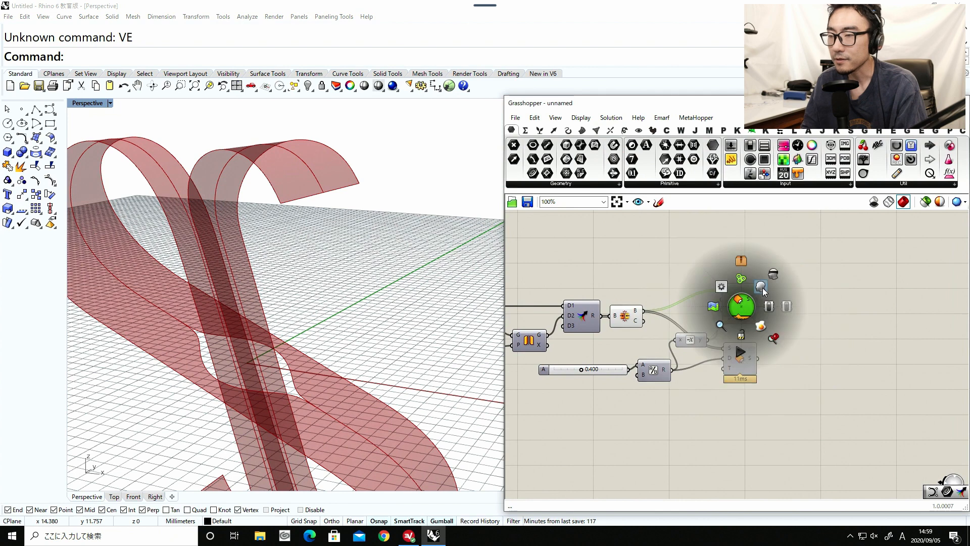
click(762, 289)
click(787, 316)
right_drag(386, 358, 563, 384)
scroll(287, 389, up, 5)
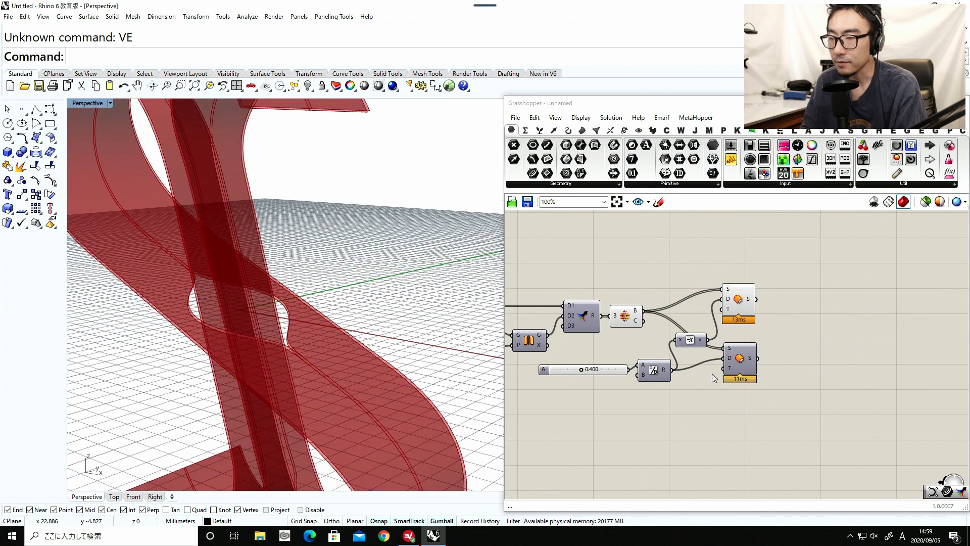
middle_click(739, 361)
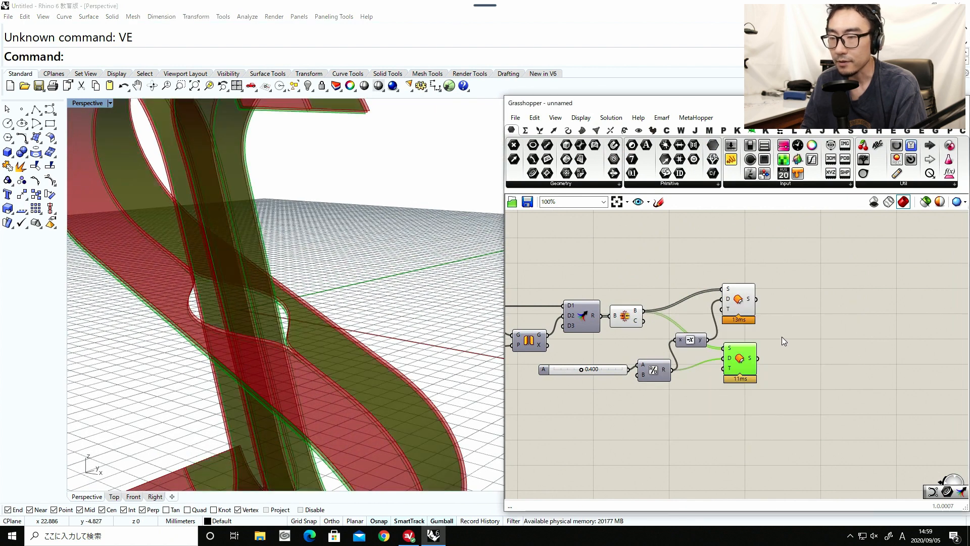
click(751, 339)
Insert a Graft Tree with simplified output after Brep Join and feed it into both Offset Surface components' S inputs.
right_click(800, 327)
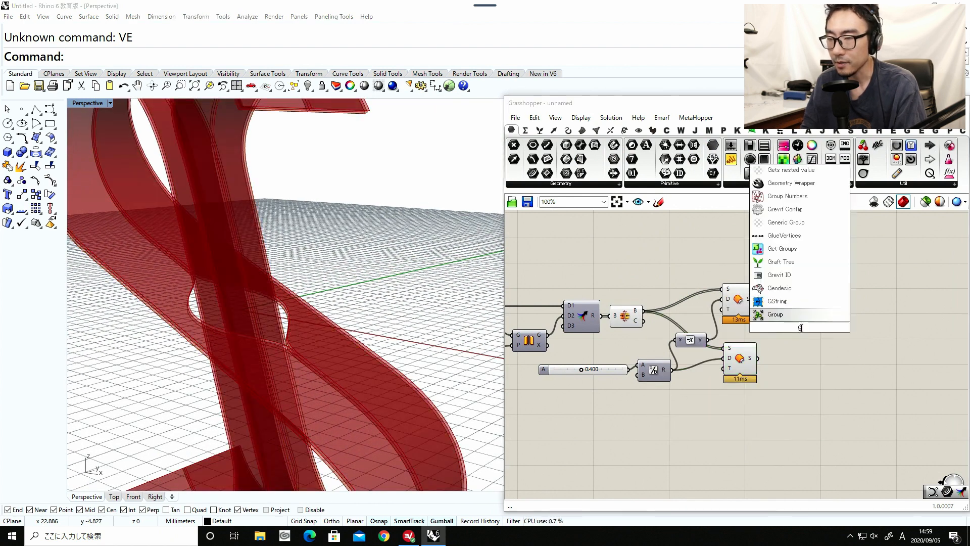
click(780, 321)
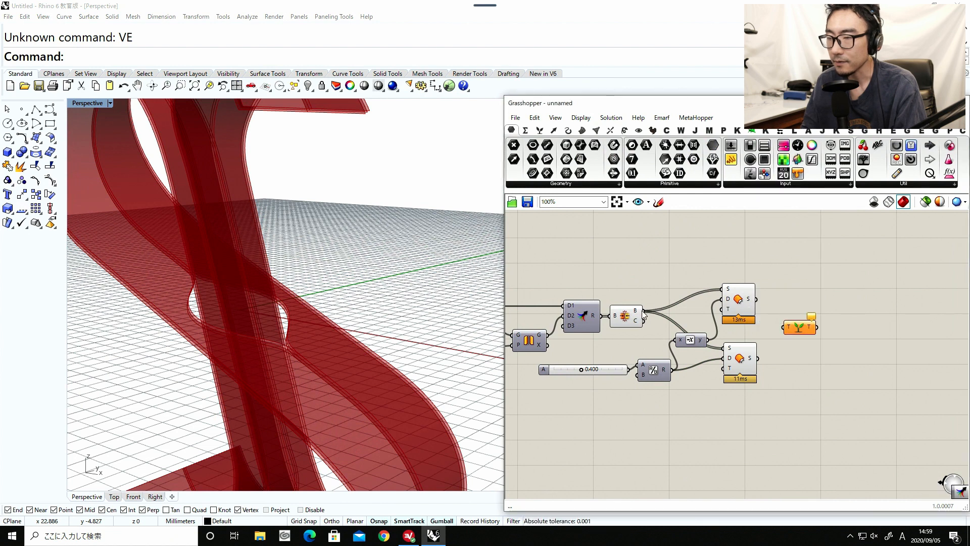
drag(776, 319, 678, 275)
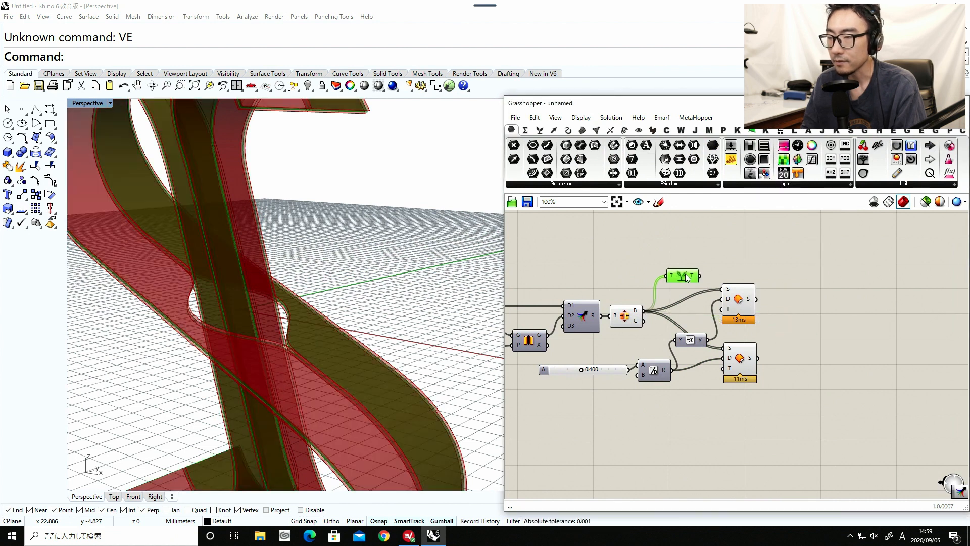
right_click(691, 273)
click(719, 327)
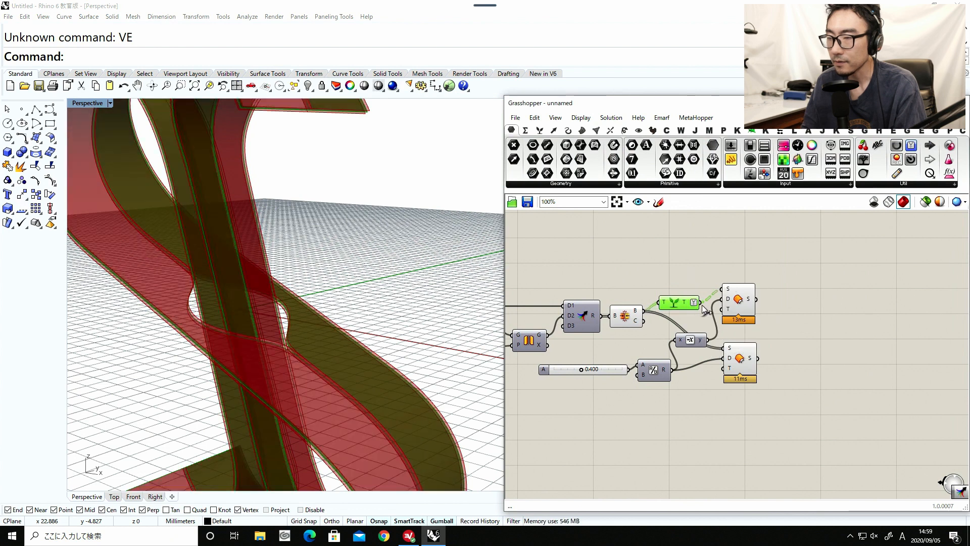
click(735, 354)
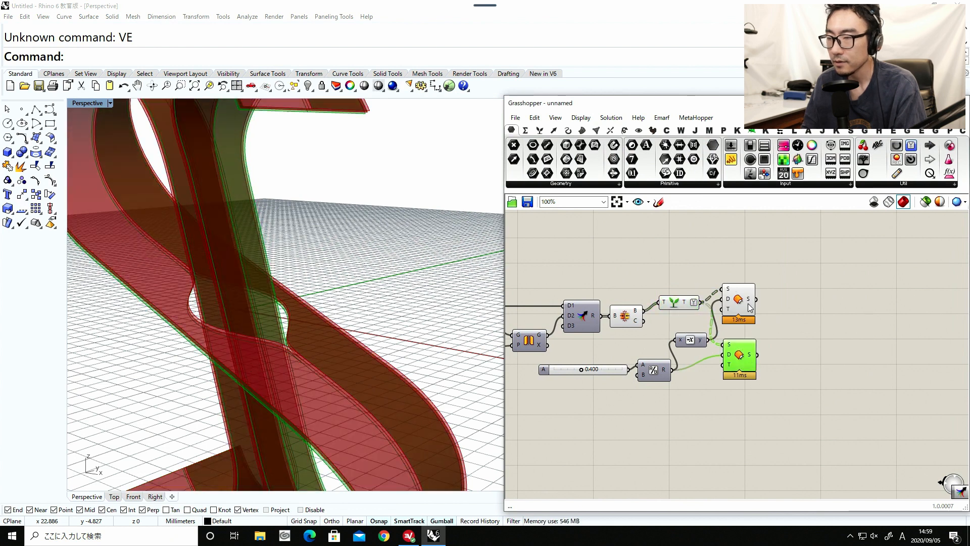
Set the S outputs of both Offset Surface components to Simplify.
right_click(728, 346)
click(777, 364)
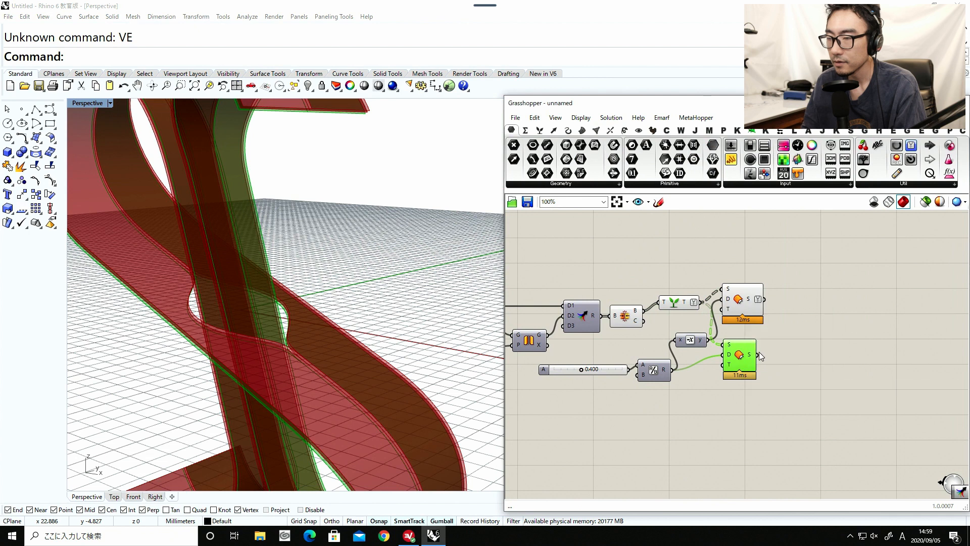
right_click(753, 353)
click(777, 416)
Add a Brep Edges component for each Offset Surface and connect the offset surfaces to their B inputs.
double_click(784, 327)
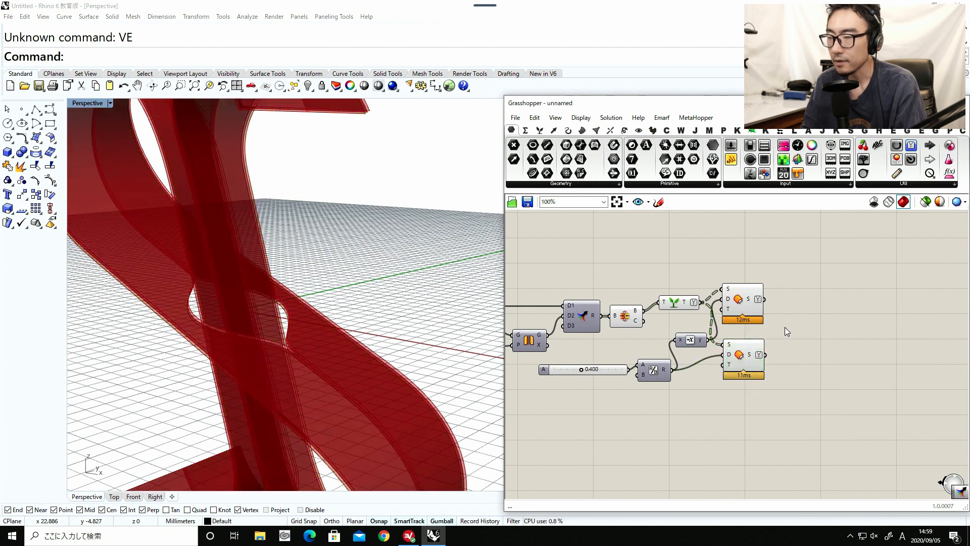
text(brep)
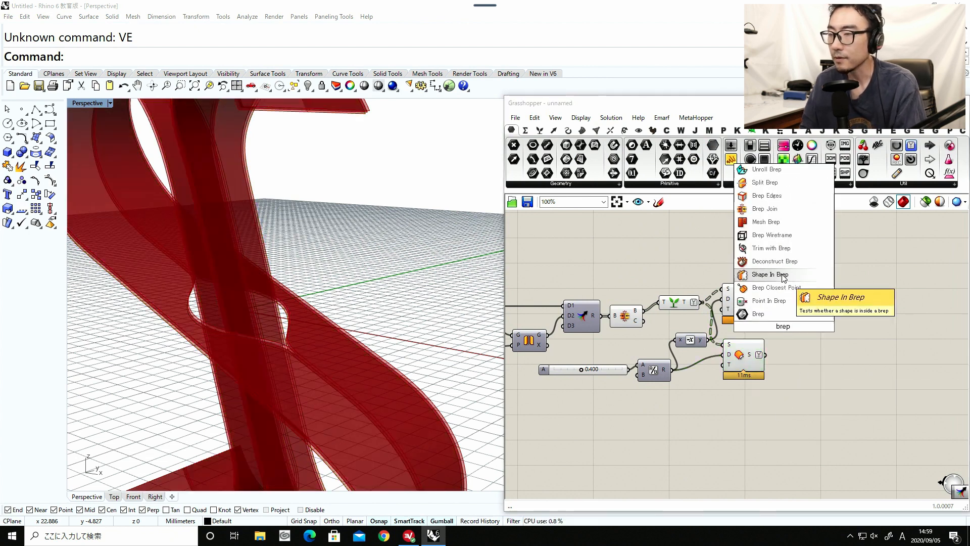
click(767, 195)
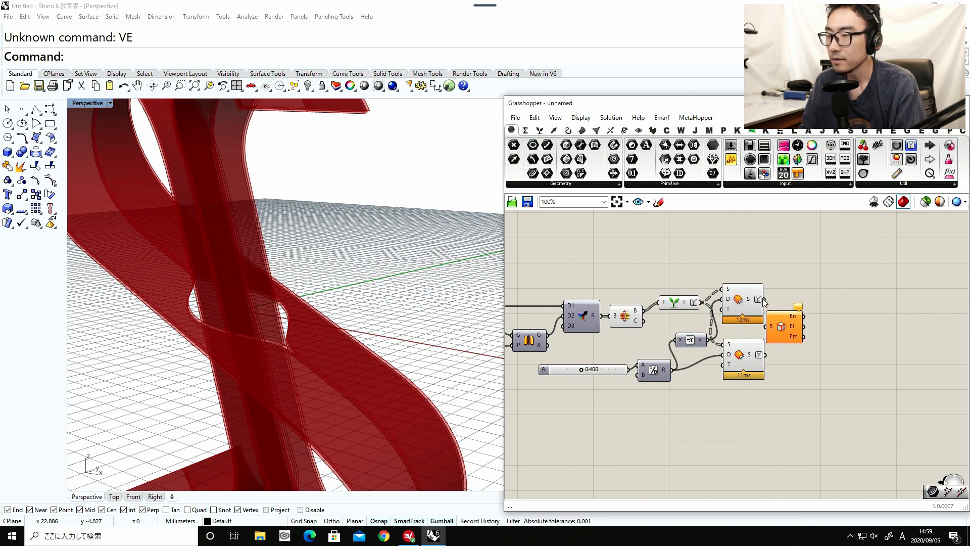
drag(779, 329, 804, 364)
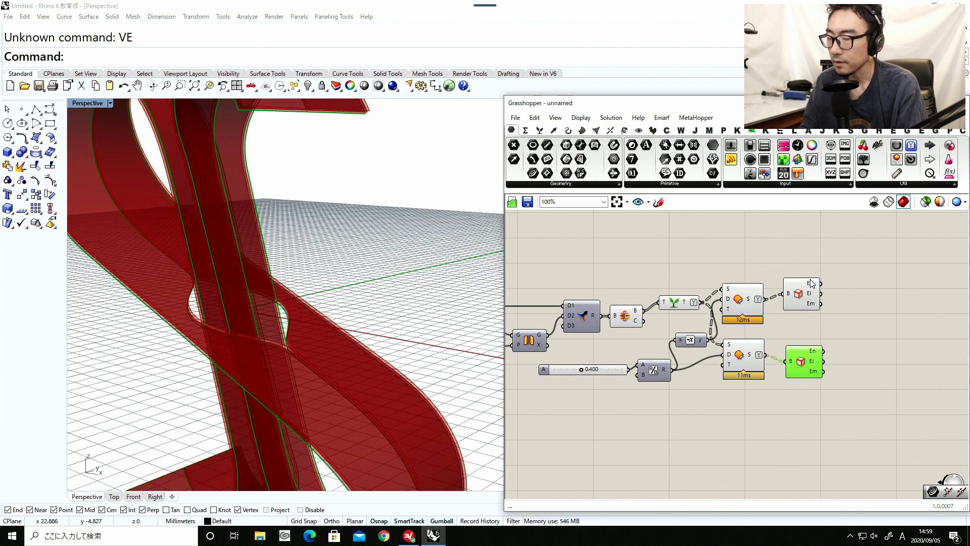
Add a Join Curves component for each Brep Edges and feed it the naked edges (En).
double_click(859, 285)
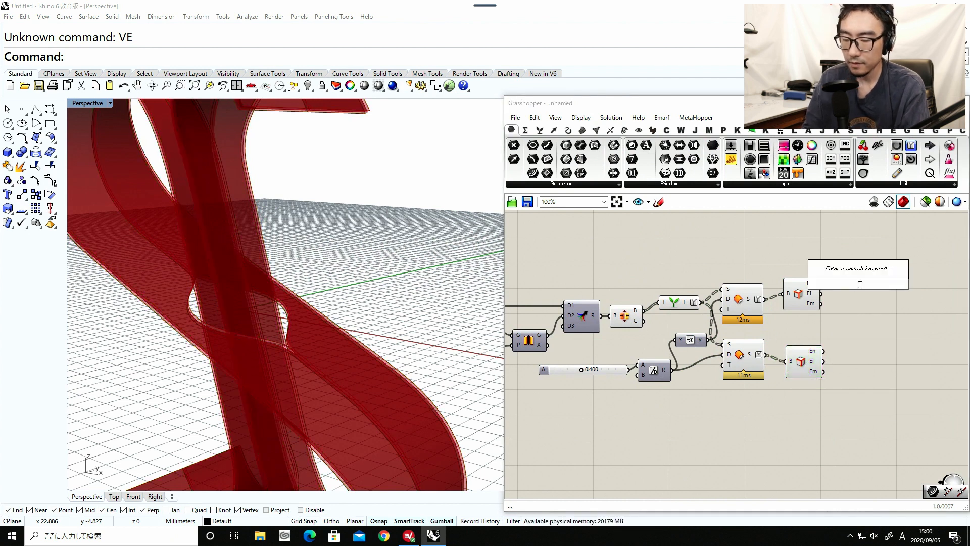
text(join)
click(844, 241)
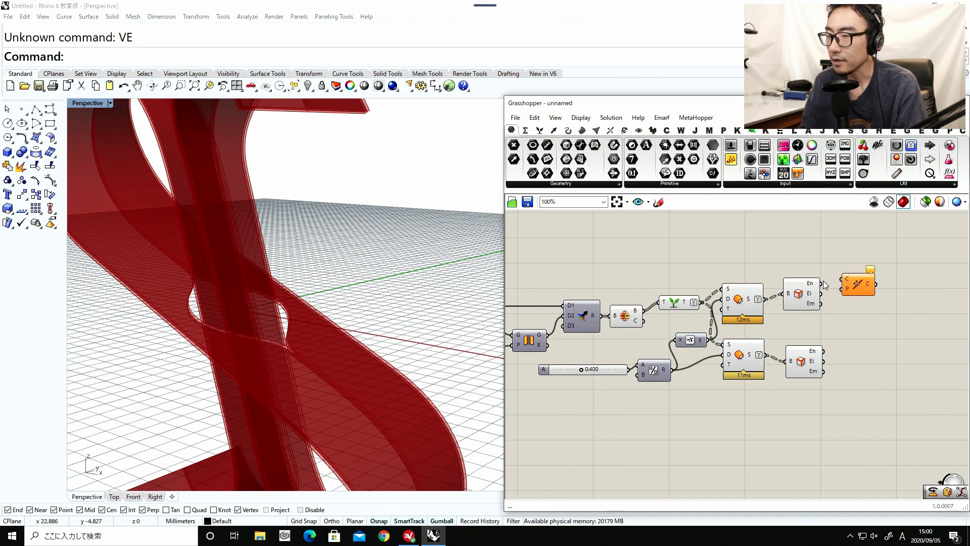
drag(843, 282, 842, 280)
drag(858, 290, 855, 353)
Add a Merge component and connect both Join Curves outputs to D1 and D2.
right_drag(916, 331, 851, 324)
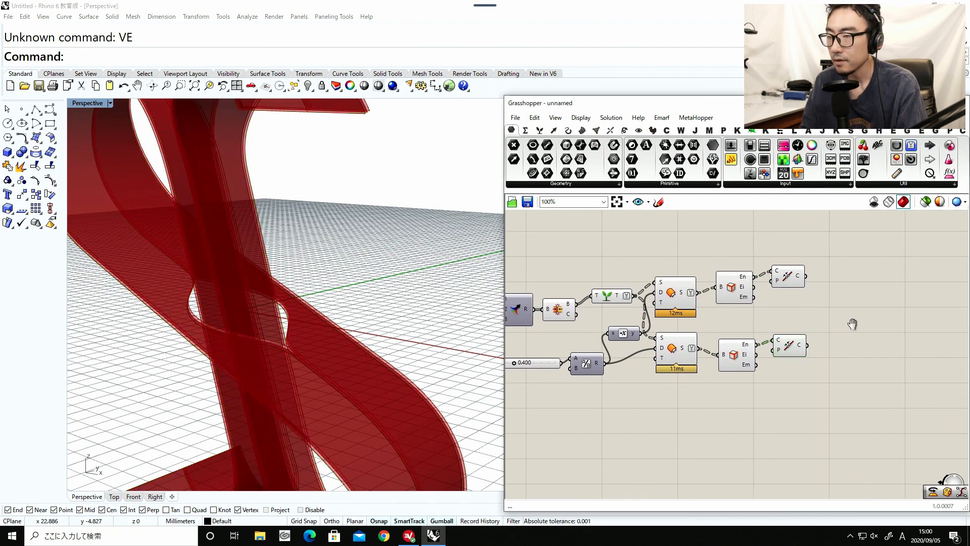
double_click(851, 324)
text(m)
key(Escape)
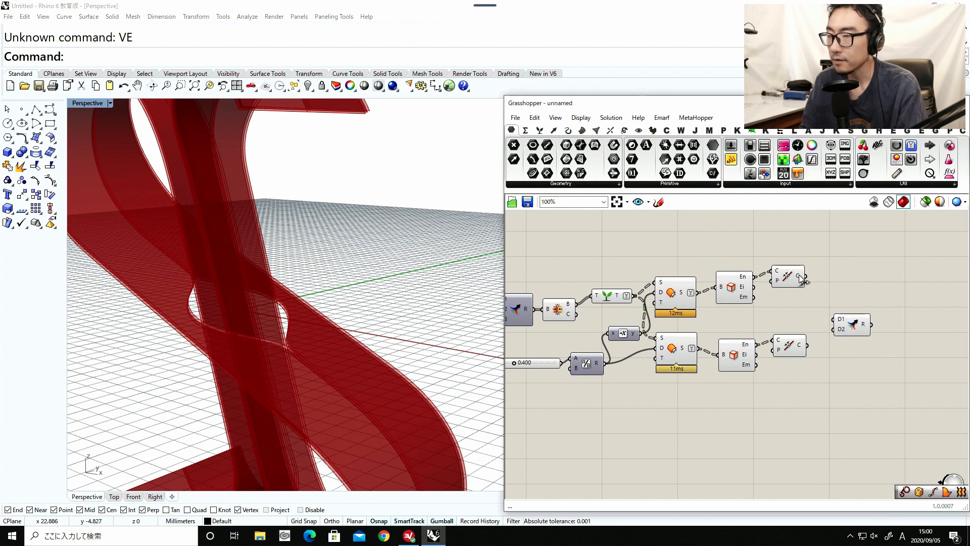
drag(799, 277, 834, 329)
Add a Loft component and connect the merged edge curves to its C input.
right_drag(899, 327, 809, 308)
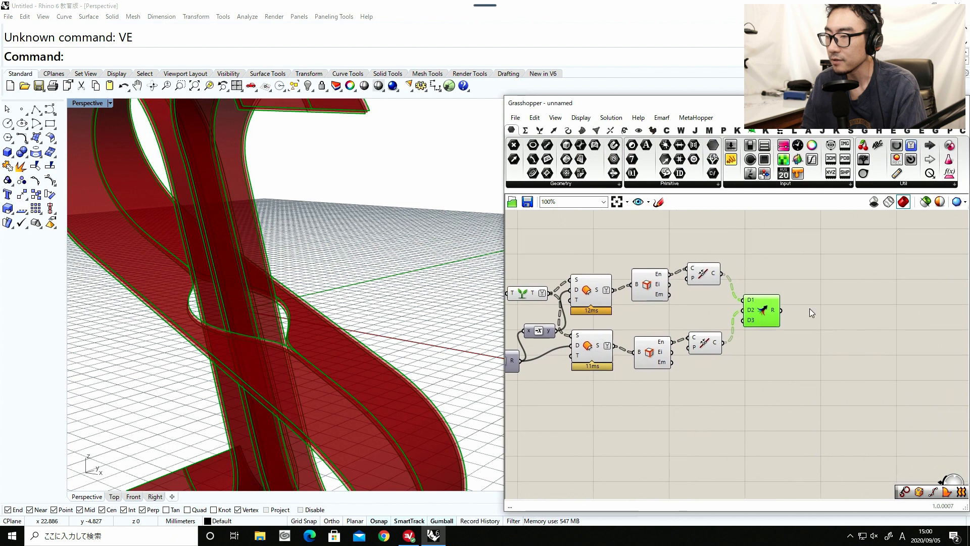
double_click(822, 306)
text(loft)
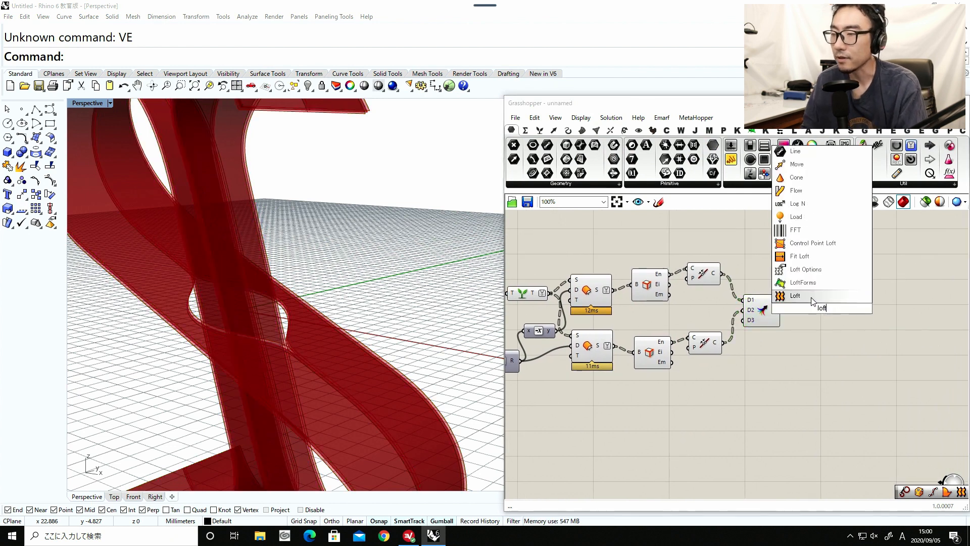
click(812, 298)
drag(803, 307, 814, 313)
Examine the lofted edge surfaces closing the gap between the two offset ribbons from several angles.
scroll(339, 273, down, 7)
right_drag(338, 274, 224, 207)
scroll(347, 285, up, 10)
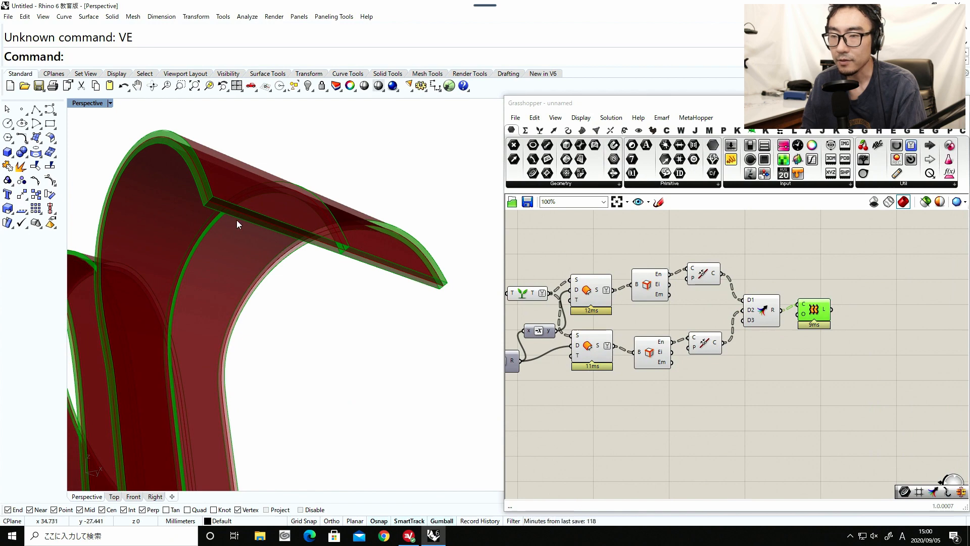
right_drag(433, 292, 406, 293)
scroll(363, 303, down, 9)
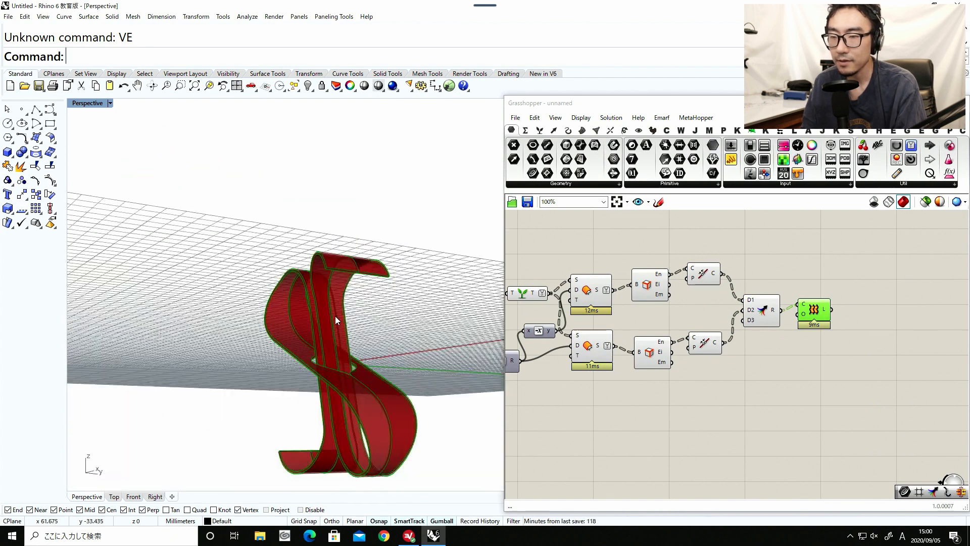
Turn off the preview of both Brep Edges, both Join Curves and the Merge component that feeds the Loft.
shift+right_drag(335, 316, 283, 316)
scroll(339, 339, up, 6)
scroll(390, 324, up, 9)
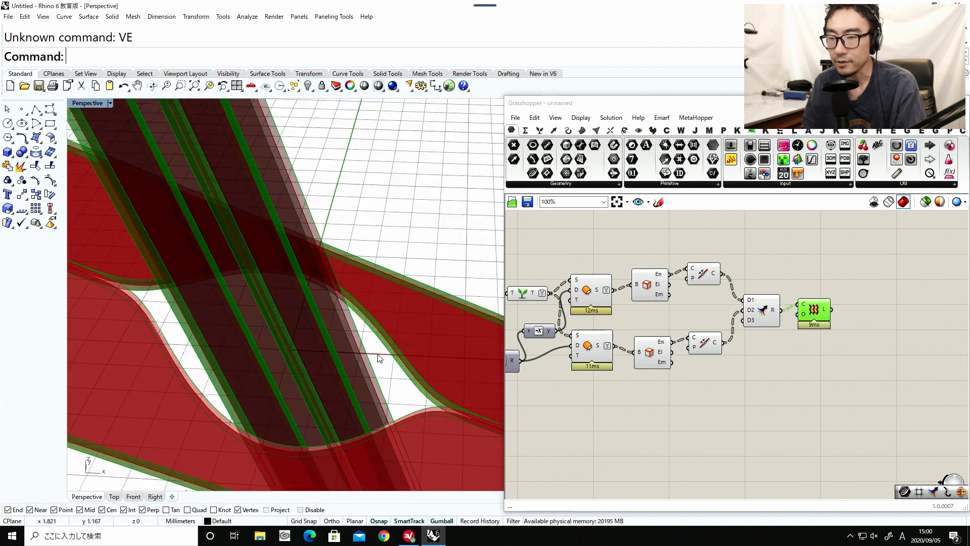
scroll(310, 318, down, 10)
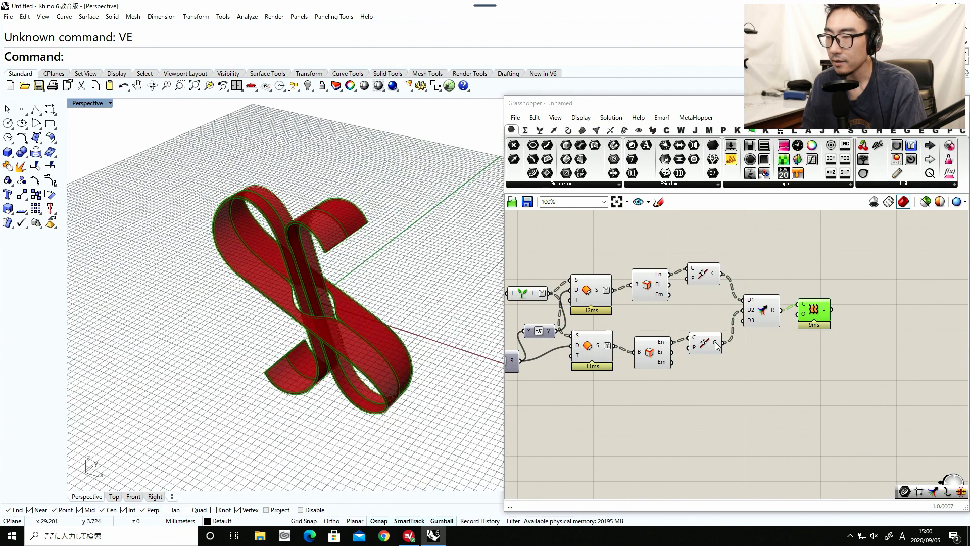
drag(814, 312, 802, 314)
right_drag(767, 373, 820, 369)
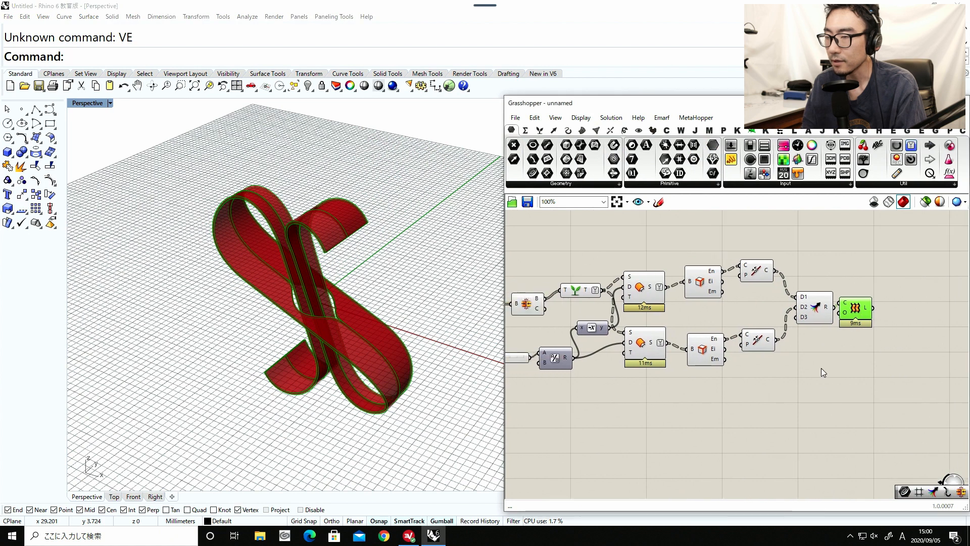
drag(820, 380, 665, 246)
middle_click(698, 348)
click(723, 323)
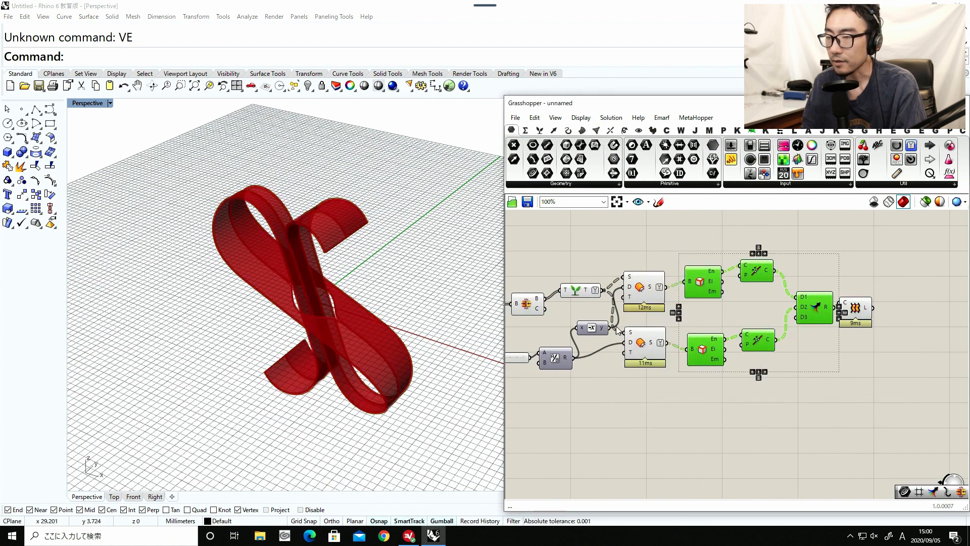
Turn off the preview of the components upstream of the two surface offsets, including the Brep Join, graft, division and negative components.
right_drag(597, 397, 724, 397)
drag(724, 397, 586, 256)
middle_click(600, 281)
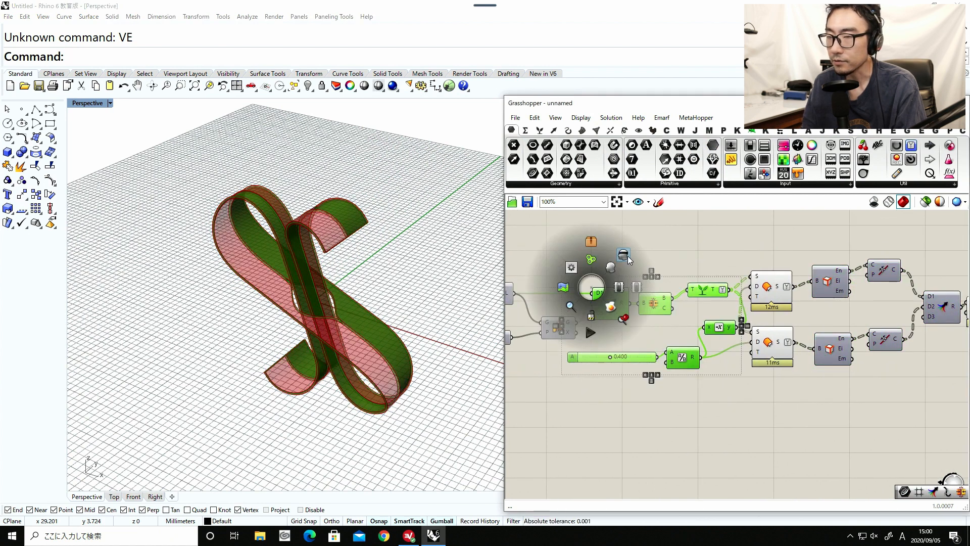
click(627, 255)
Add a Merge component, connect both offset surfaces to D1 and D2 and the Loft to D3, and simplify the Loft's L output.
right_drag(811, 326, 664, 307)
double_click(686, 399)
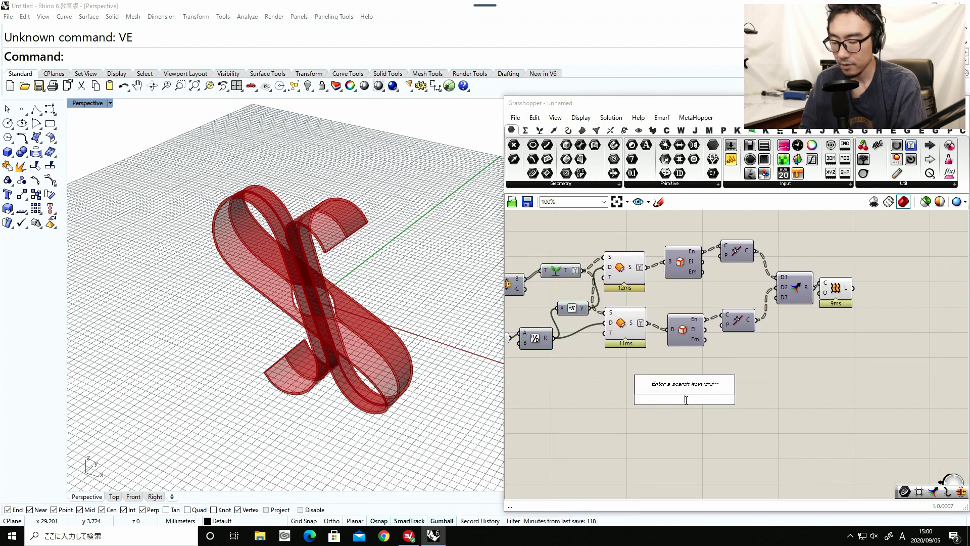
text(mer)
key(Return)
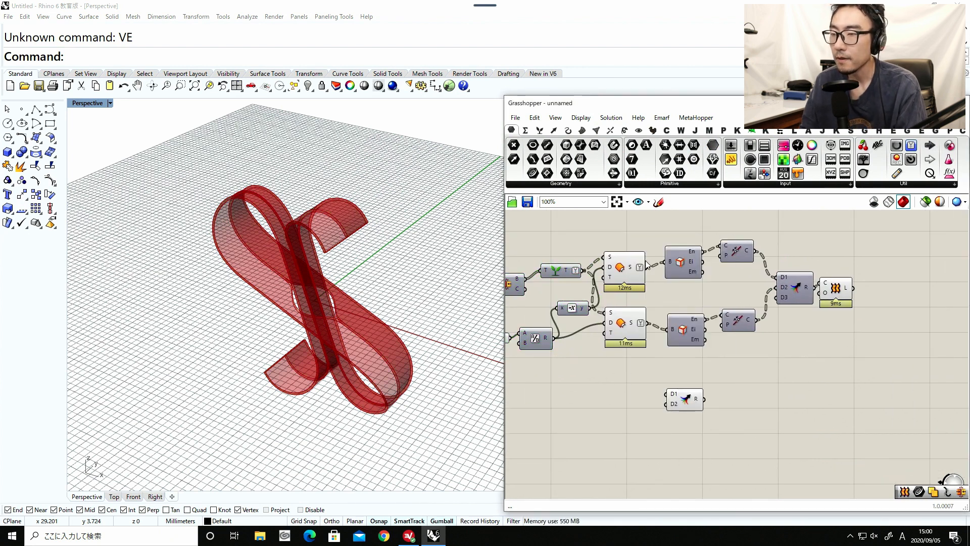
drag(686, 402, 674, 393)
drag(648, 323, 659, 351)
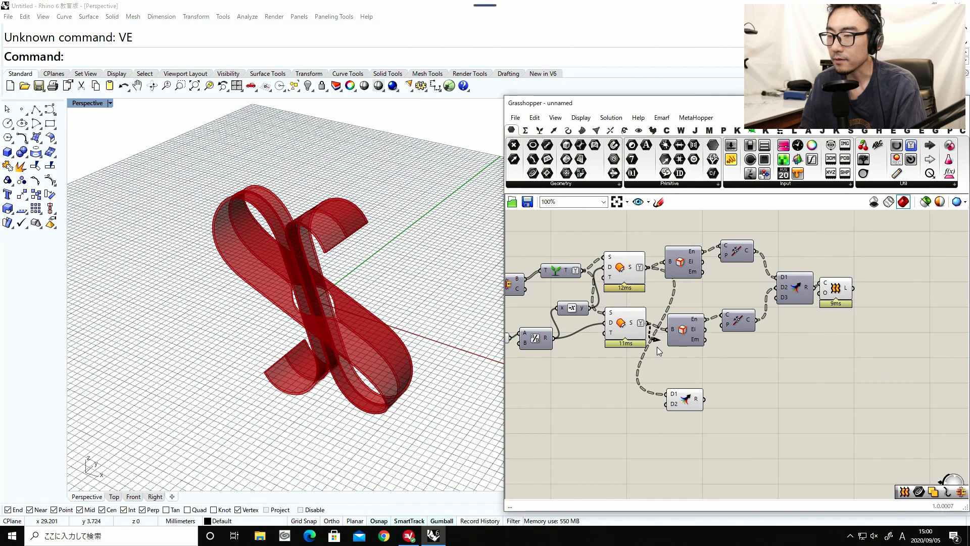
drag(671, 412, 881, 268)
right_drag(912, 262, 789, 298)
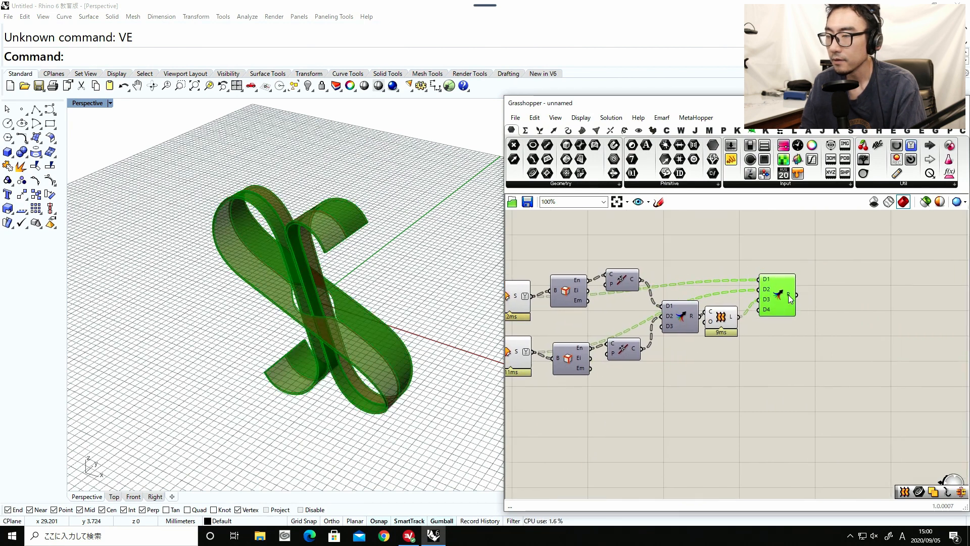
mouse_move(791, 298)
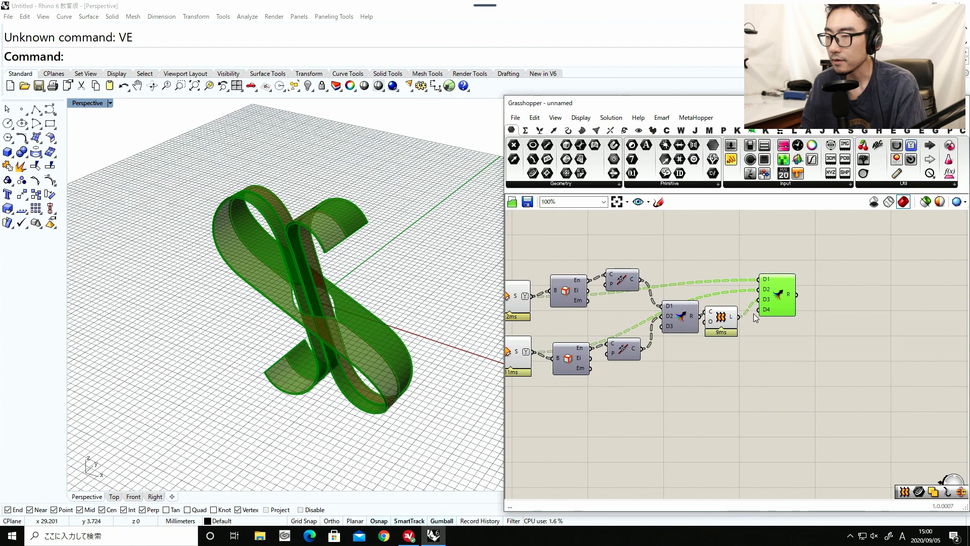
right_click(736, 317)
click(767, 392)
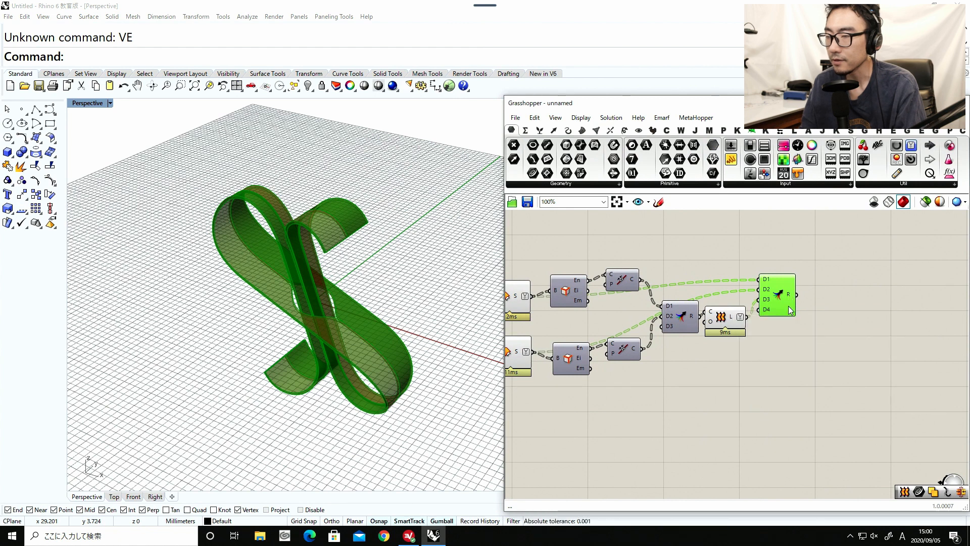
Add a Brep Join fed by the merged surfaces and turn off the preview of the Loft and the Merge component.
double_click(816, 321)
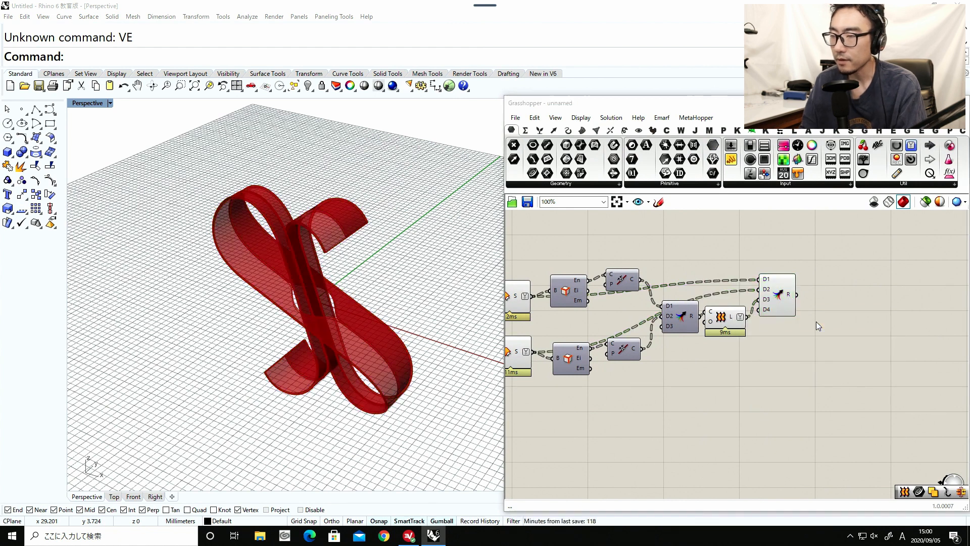
text(brep join)
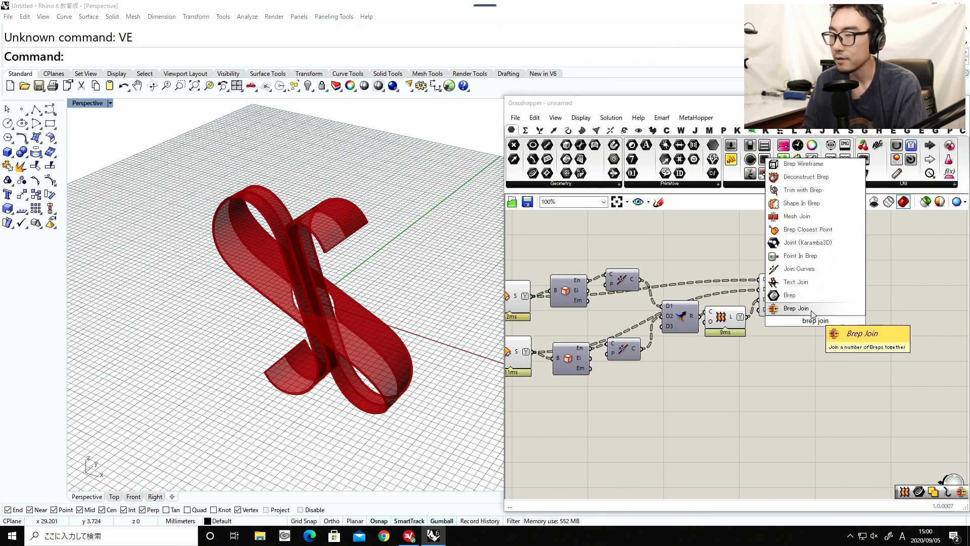
click(797, 308)
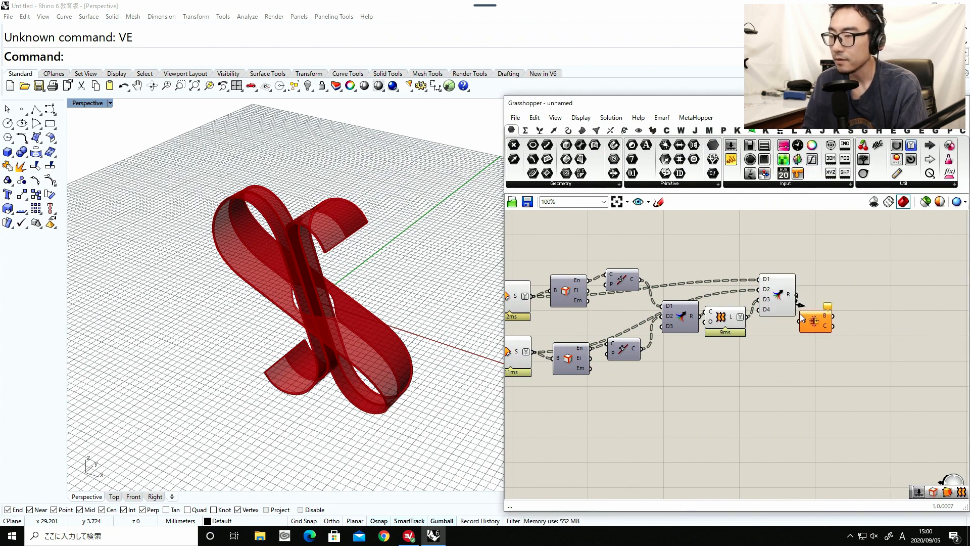
drag(799, 313, 723, 266)
middle_click(755, 373)
click(788, 346)
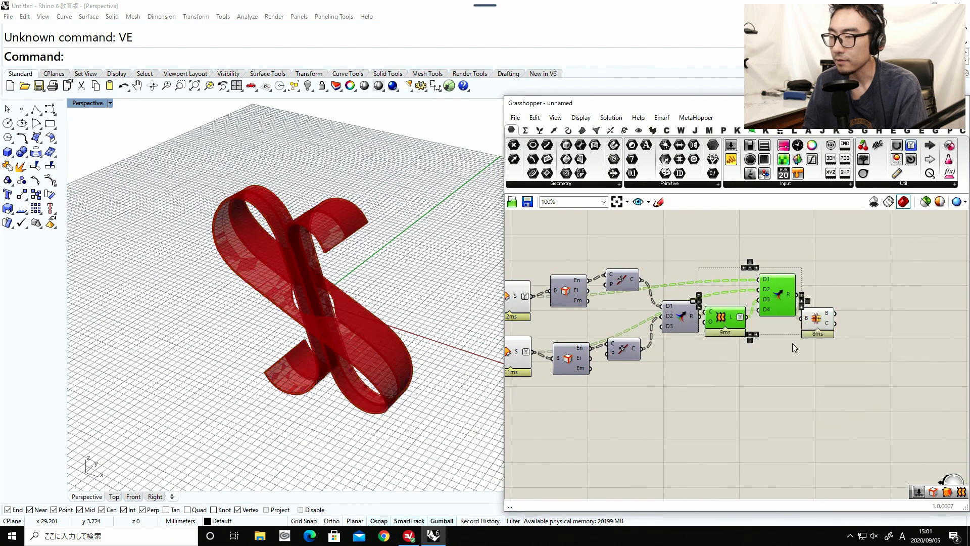
Try flattening the B input of the final Brep Join and inspect its joined breps.
scroll(808, 345, up, 4)
right_click(795, 279)
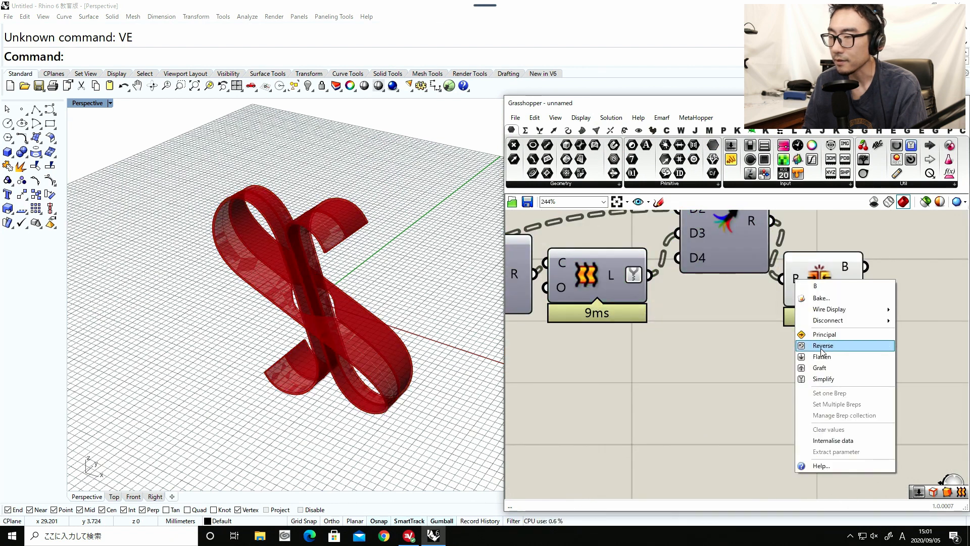
click(821, 356)
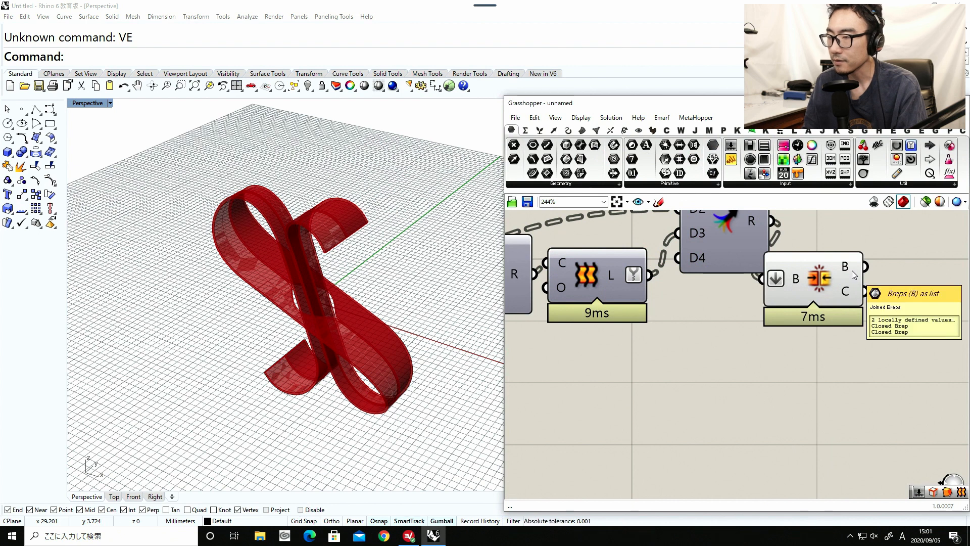
right_click(794, 279)
click(822, 355)
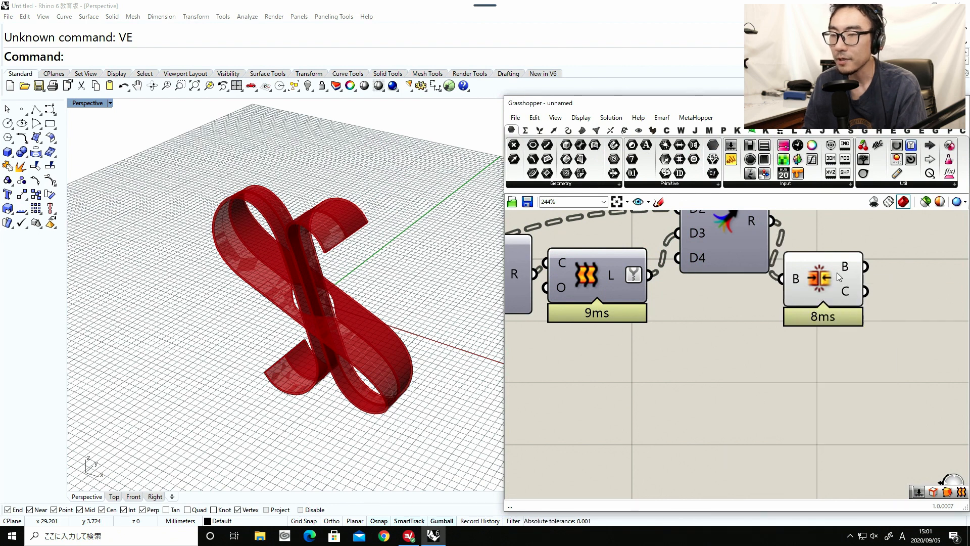
Turn off the preview of both surface offsets and their Brep Edges and Join Curves components.
drag(836, 273, 854, 252)
scroll(829, 283, down, 1)
click(778, 313)
scroll(737, 289, down, 3)
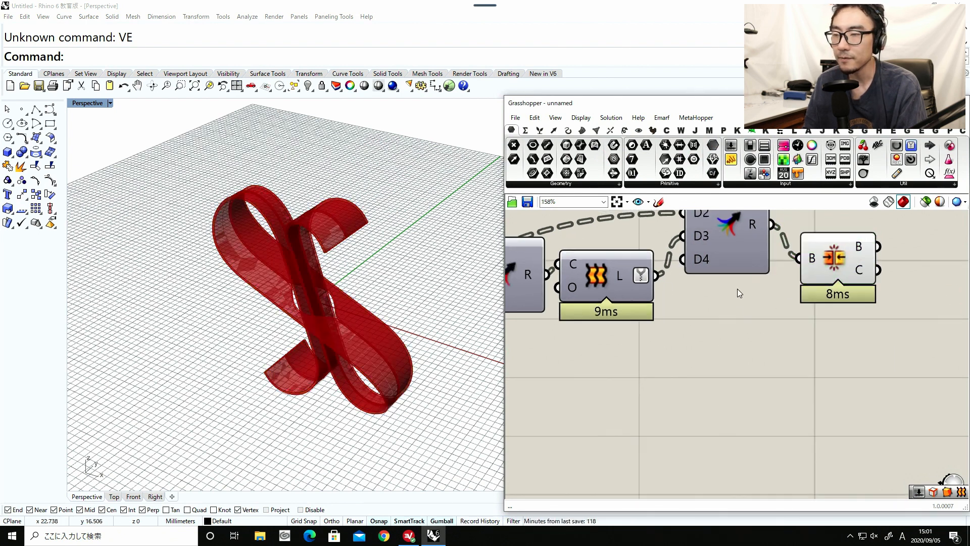
right_drag(710, 293, 887, 302)
scroll(876, 306, down, 2)
drag(775, 367, 700, 254)
middle_click(708, 370)
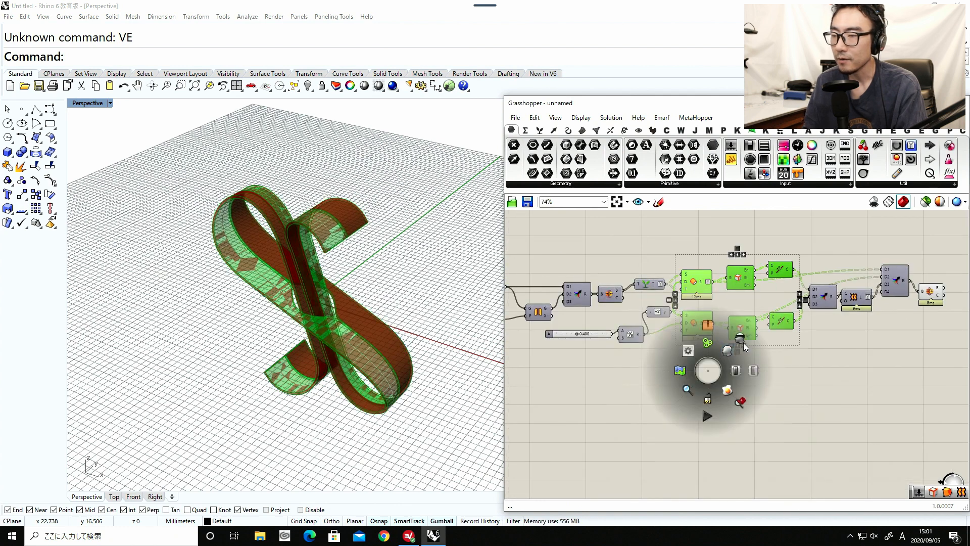
click(741, 341)
click(674, 387)
Add a Custom Preview component and connect the final Brep Join's B output to its G input.
right_drag(289, 290, 351, 336)
scroll(371, 346, up, 6)
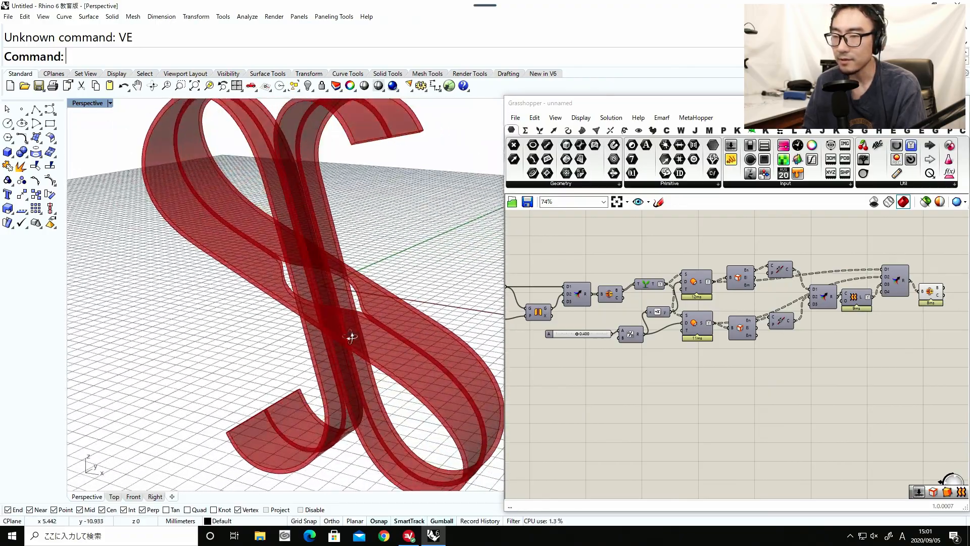
scroll(580, 371, down, 3)
right_drag(823, 351, 704, 362)
scroll(704, 361, up, 4)
double_click(736, 359)
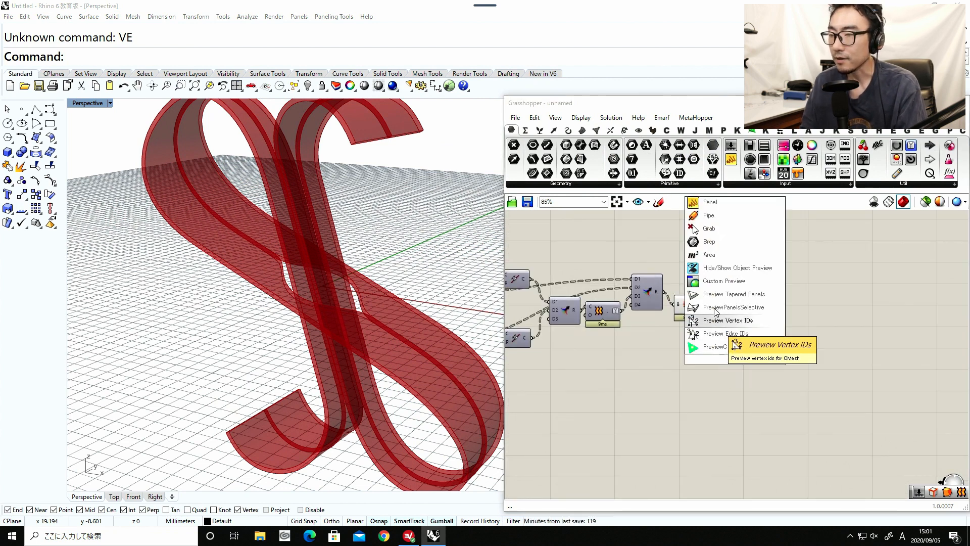
click(723, 281)
scroll(701, 309, up, 1)
drag(720, 338, 737, 322)
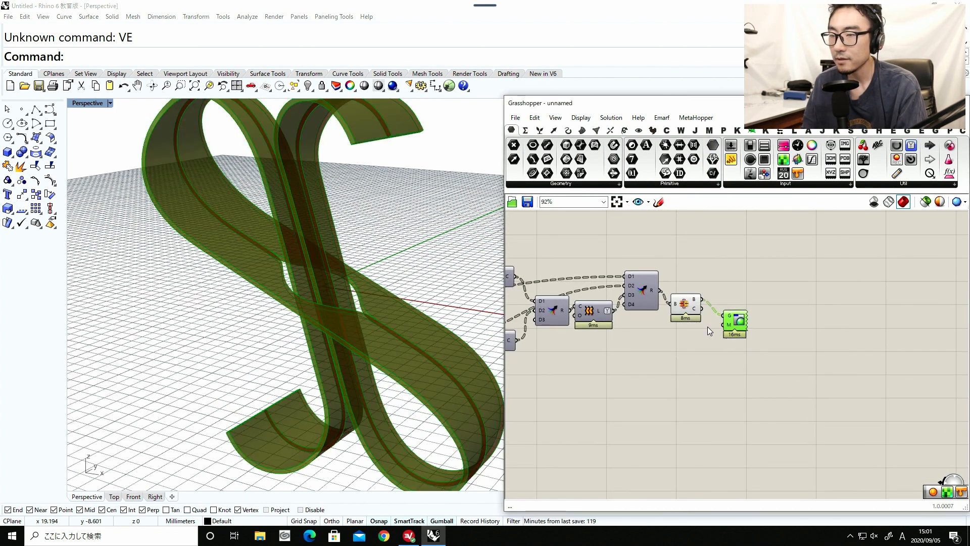
Turn off the preview of the final Brep Join so that only the Custom Preview displays the ribbon.
scroll(699, 329, up, 4)
click(698, 350)
click(679, 294)
middle_click(679, 361)
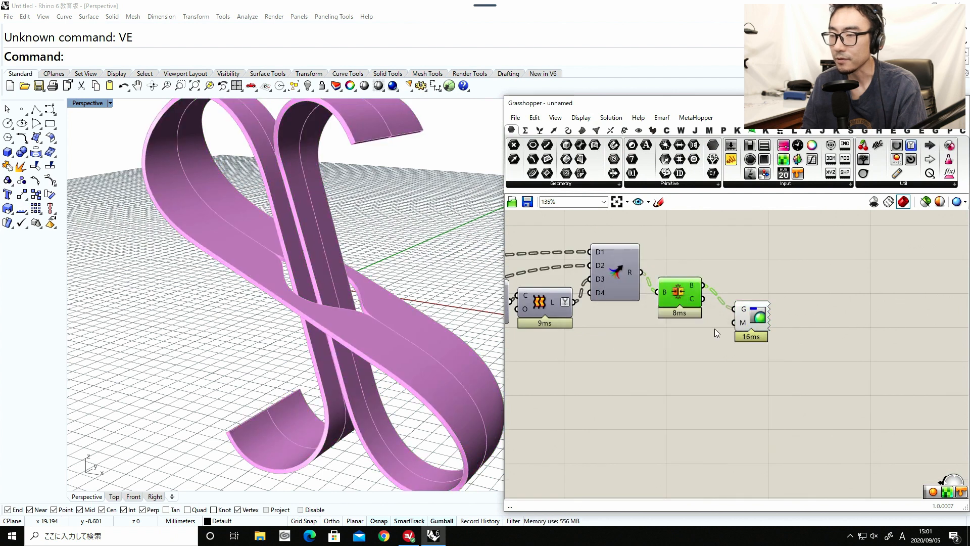
Add a Create Material component and connect its M output to the Custom Preview's M input.
double_click(695, 337)
text(material)
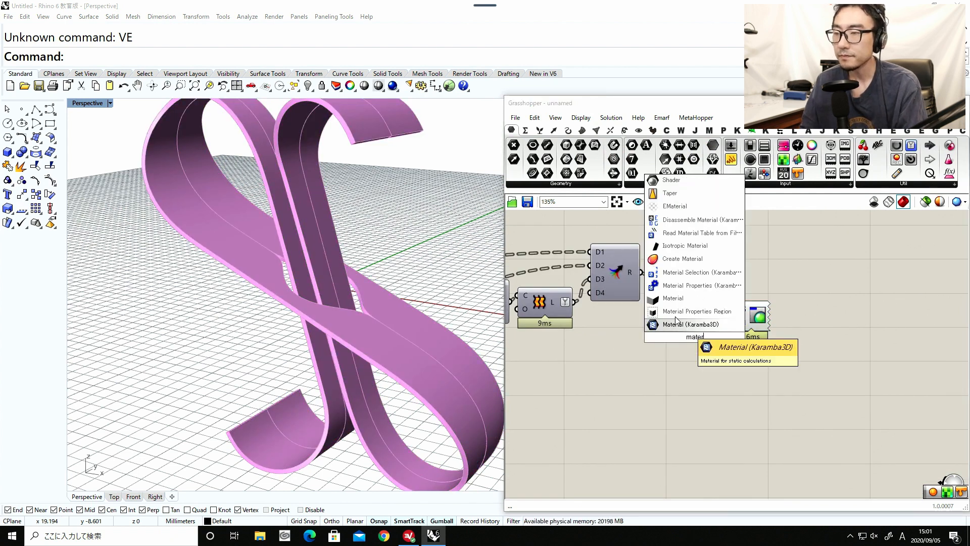
click(686, 255)
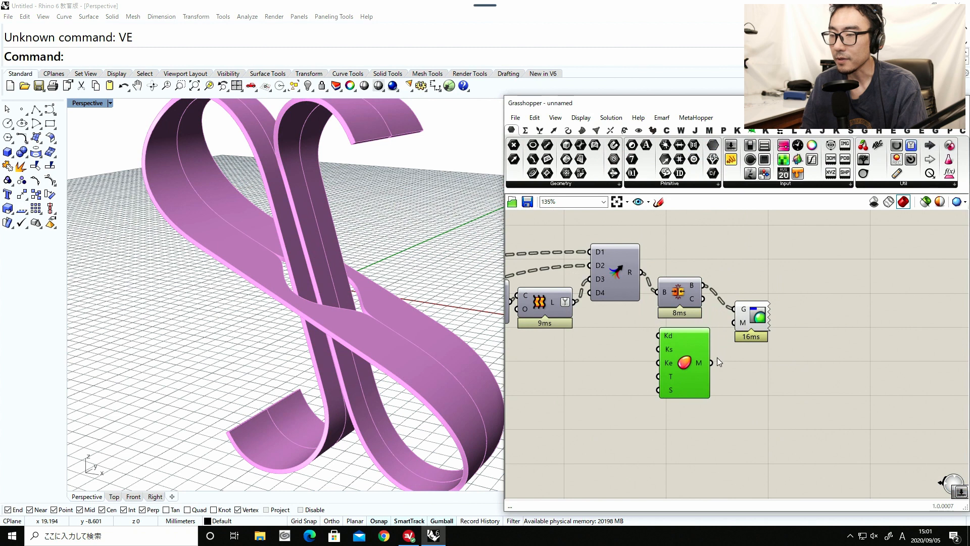
drag(717, 357, 727, 337)
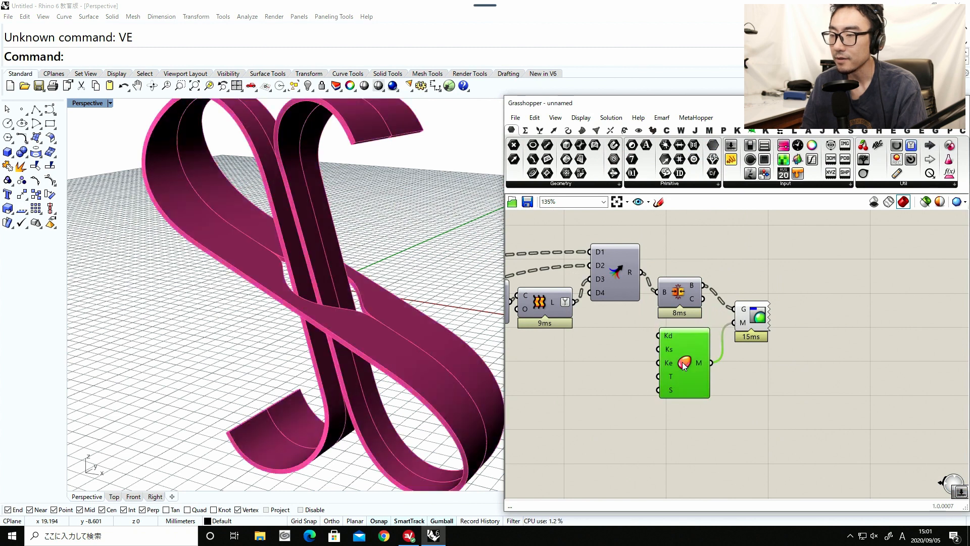
Add a Colour Swatch to the material's Kd input and set it to red with hue 0°, saturation 69 and value 88.
drag(688, 362, 683, 364)
right_drag(686, 363, 791, 353)
double_click(685, 369)
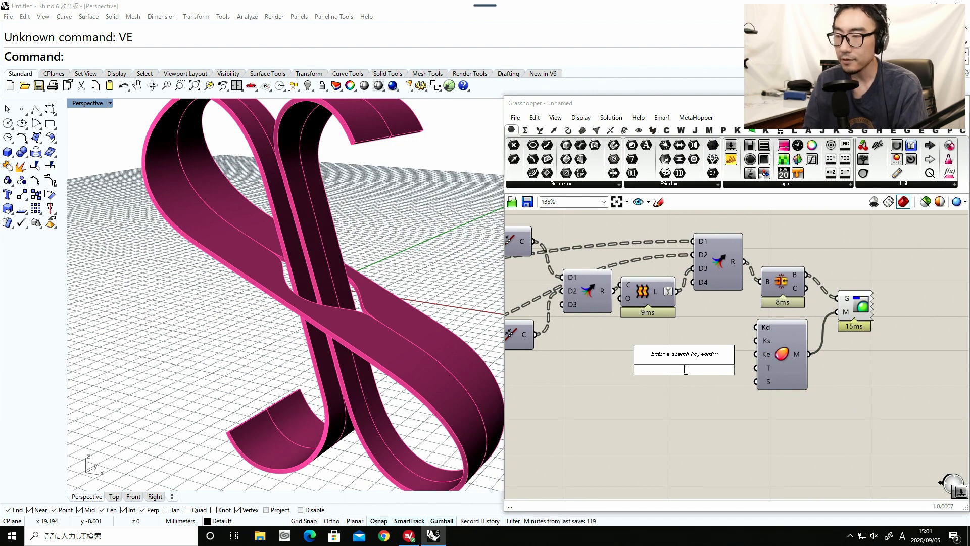
text(swa)
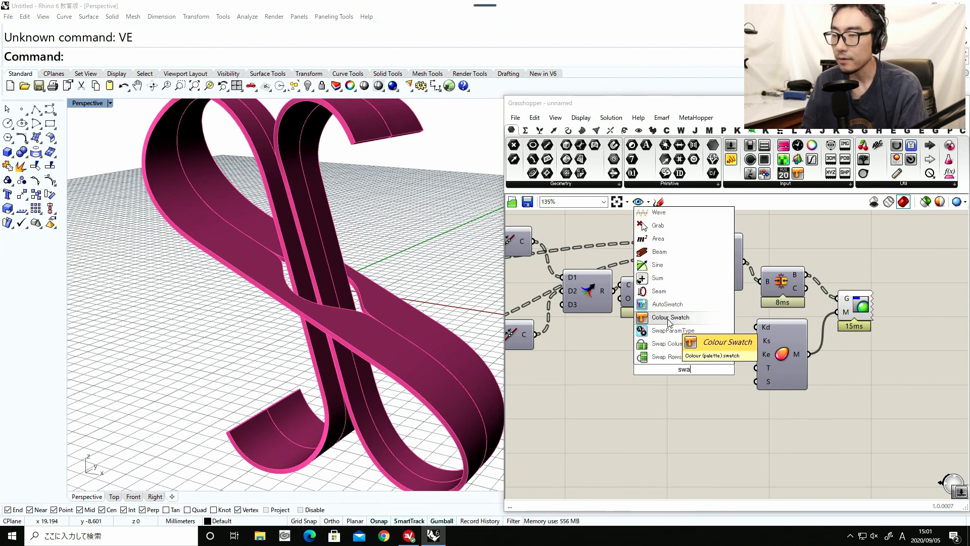
click(670, 317)
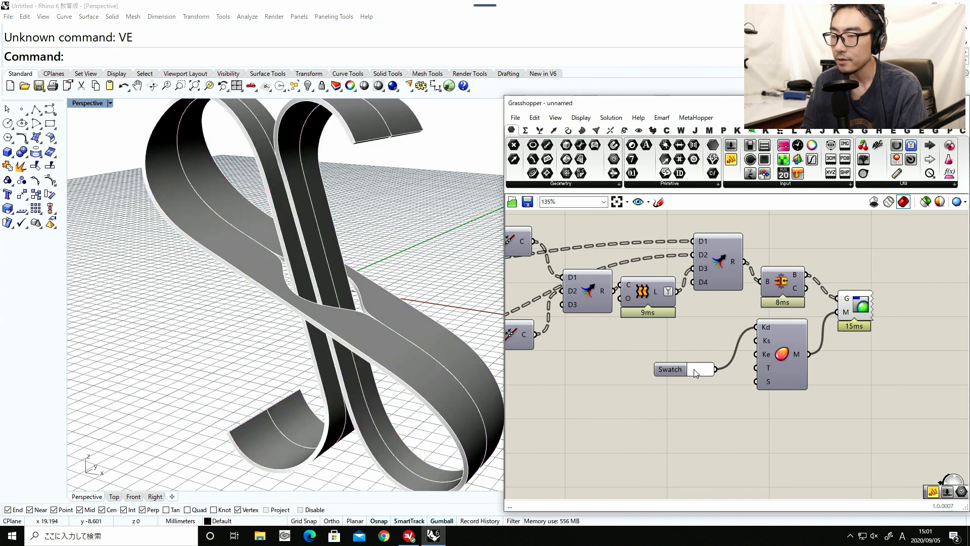
click(701, 369)
drag(732, 403, 723, 393)
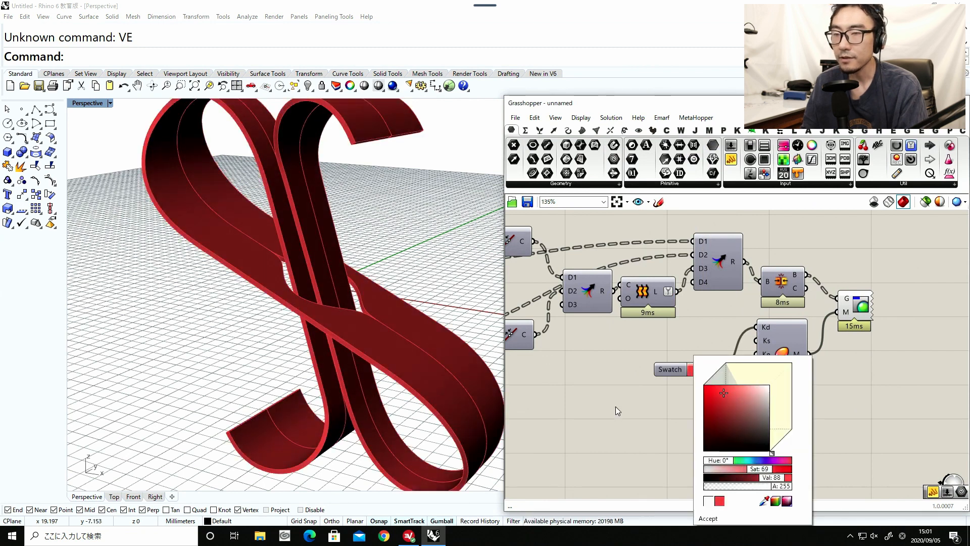
Set the Perspective viewport to the Rendered display mode and bring the whole ribbon into view.
click(104, 103)
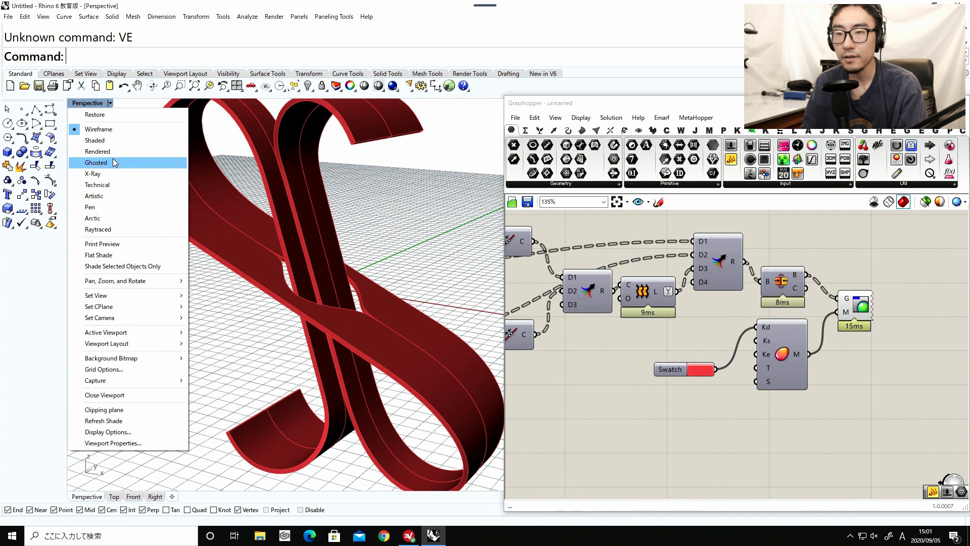
click(98, 151)
scroll(258, 274, down, 5)
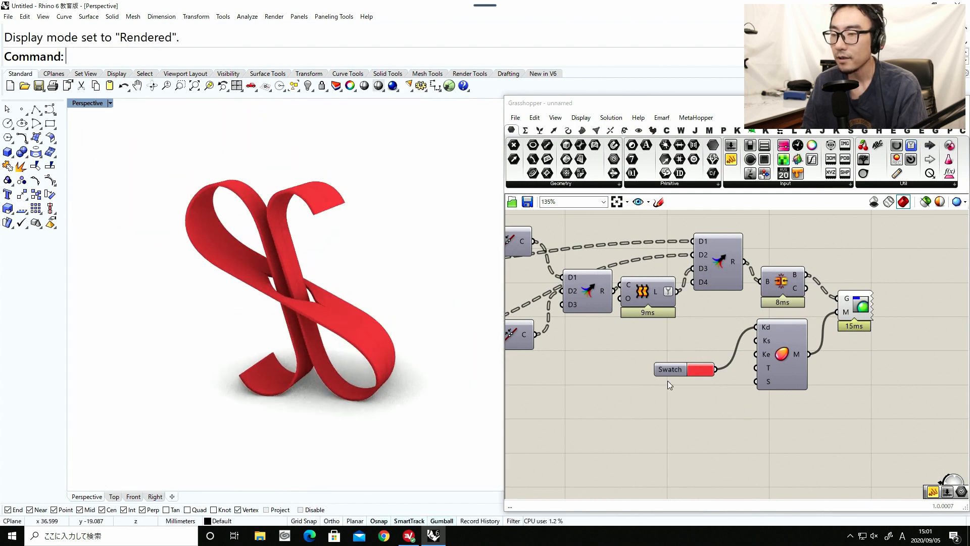
Duplicate the red colour swatch and connect the copy to the material's Ke input.
drag(673, 370, 753, 363)
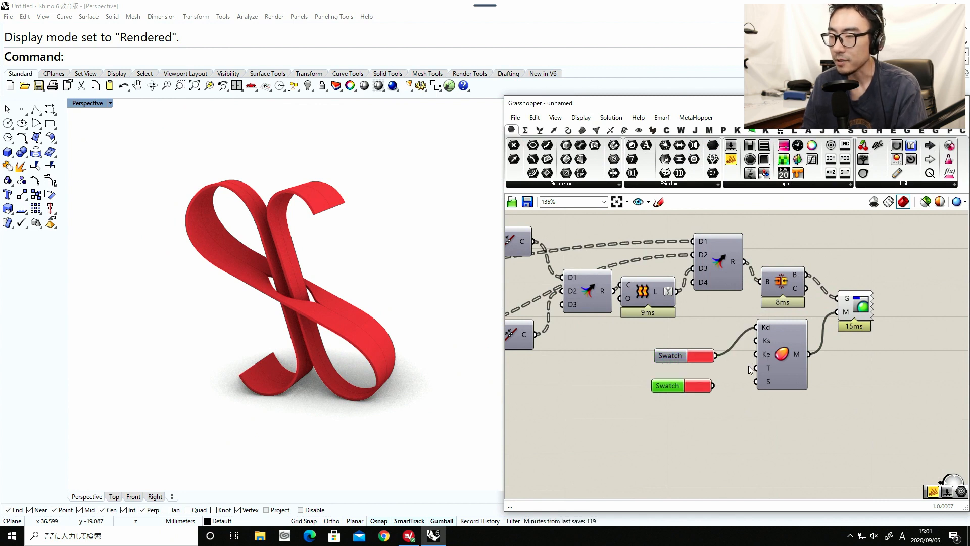
drag(761, 360, 758, 355)
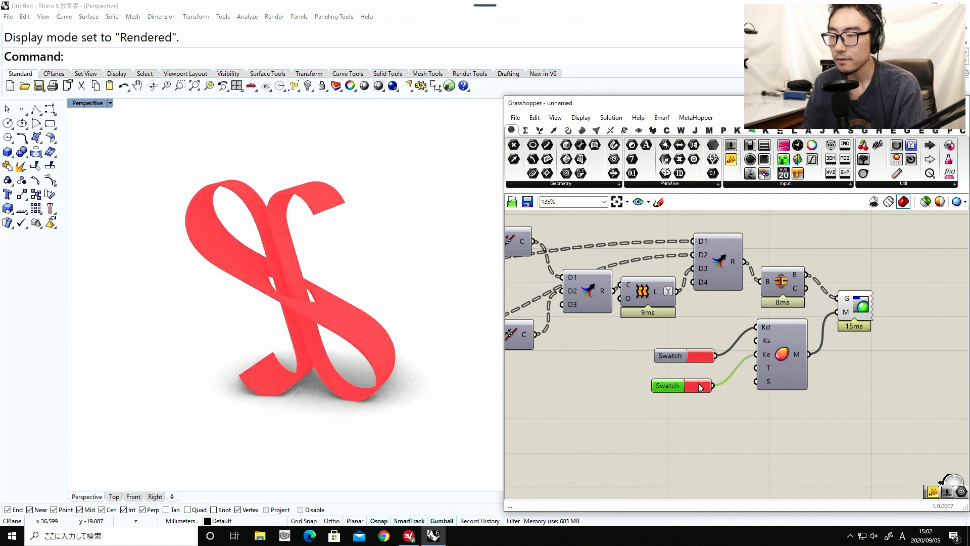
Set the colour swatch feeding the material's Ke input to a saturated blue.
click(699, 387)
click(718, 428)
click(737, 446)
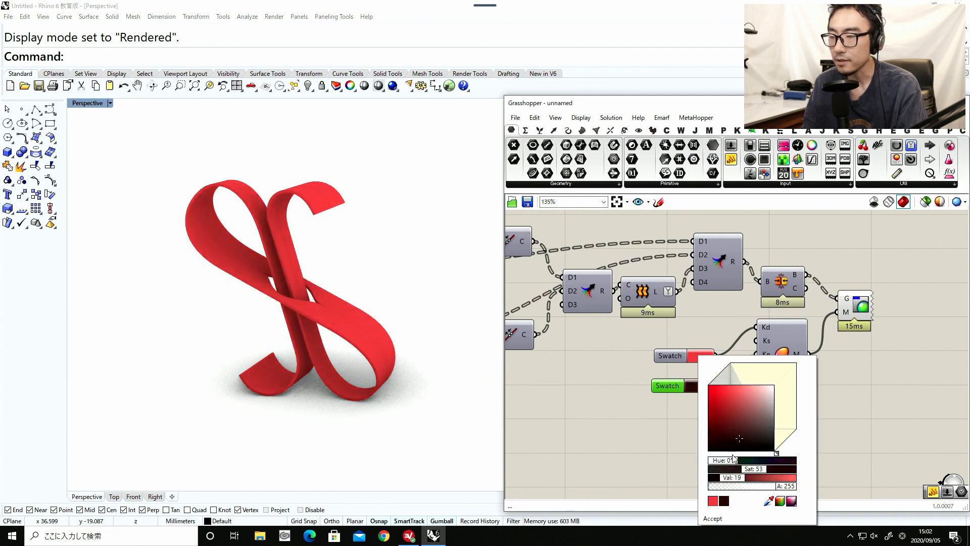
drag(776, 453, 749, 365)
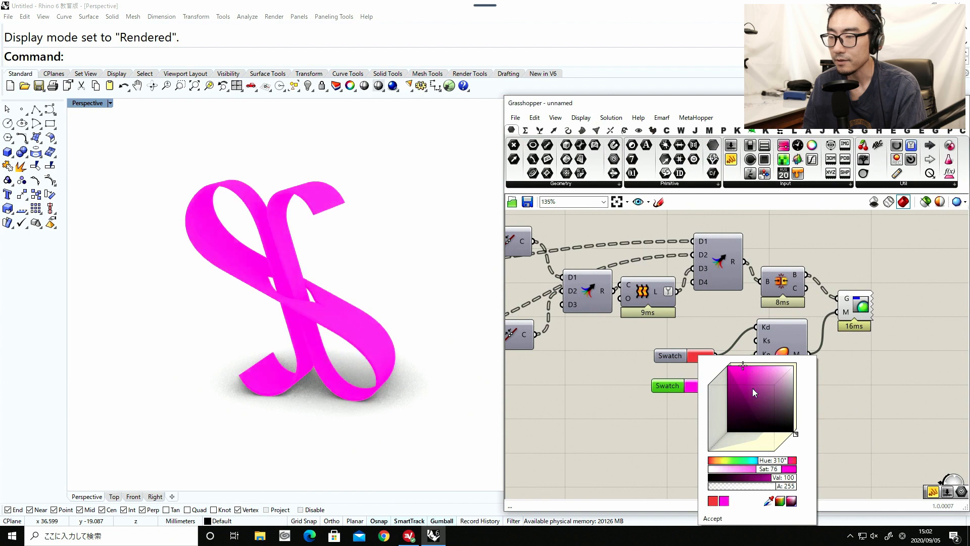
drag(769, 461, 756, 464)
drag(755, 410, 719, 366)
click(670, 393)
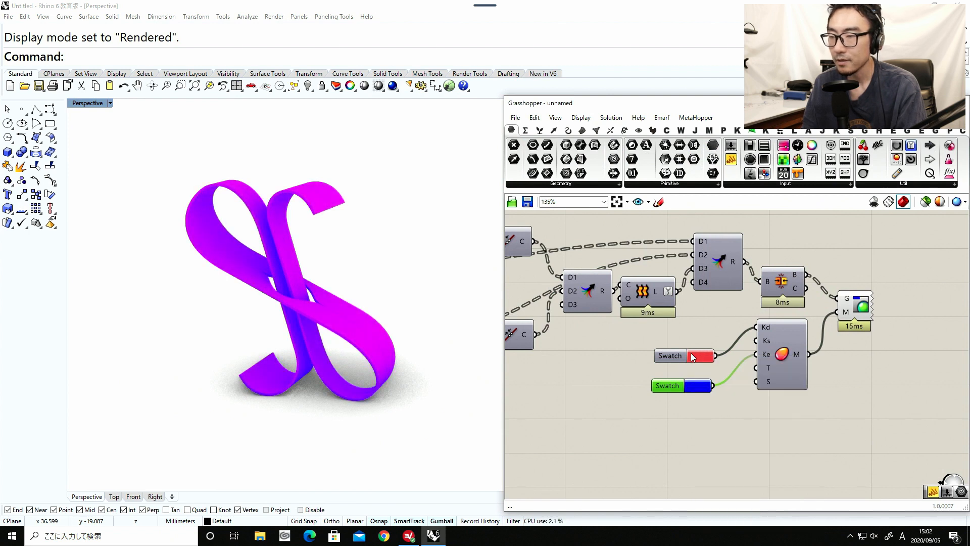
Set the colour swatch feeding the material's Kd input to a bright yellow-green and view the recoloured ribbon up close.
click(693, 351)
click(729, 456)
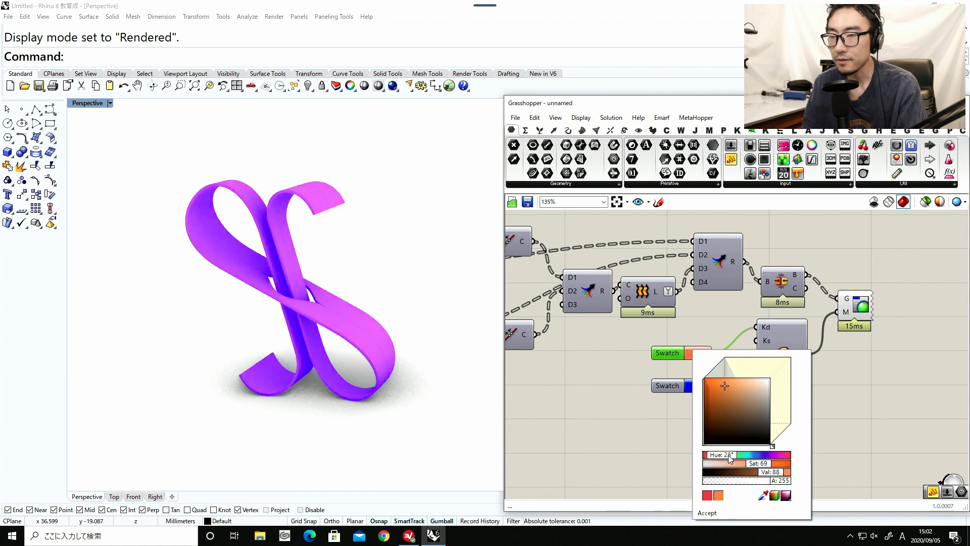
drag(729, 457, 735, 459)
drag(723, 380, 719, 374)
click(608, 425)
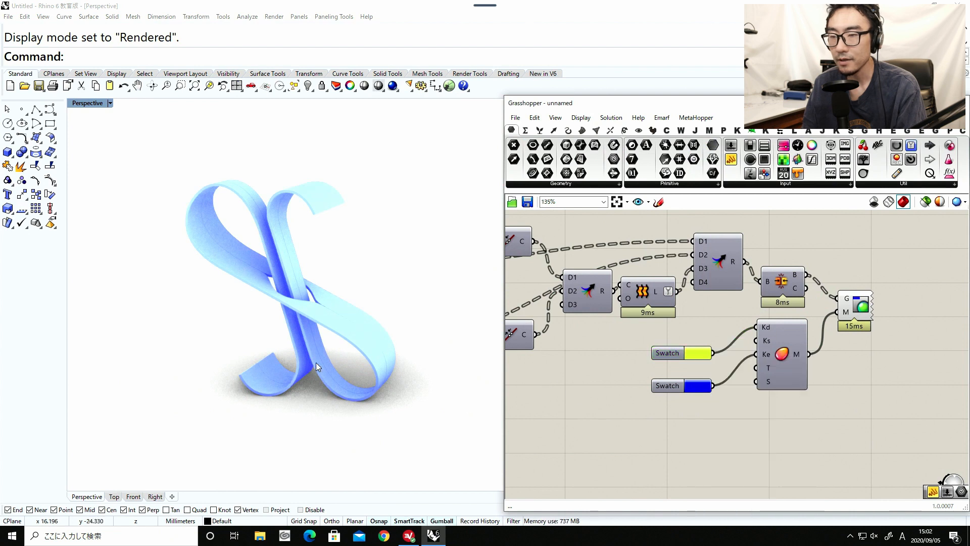
right_drag(319, 367, 324, 316)
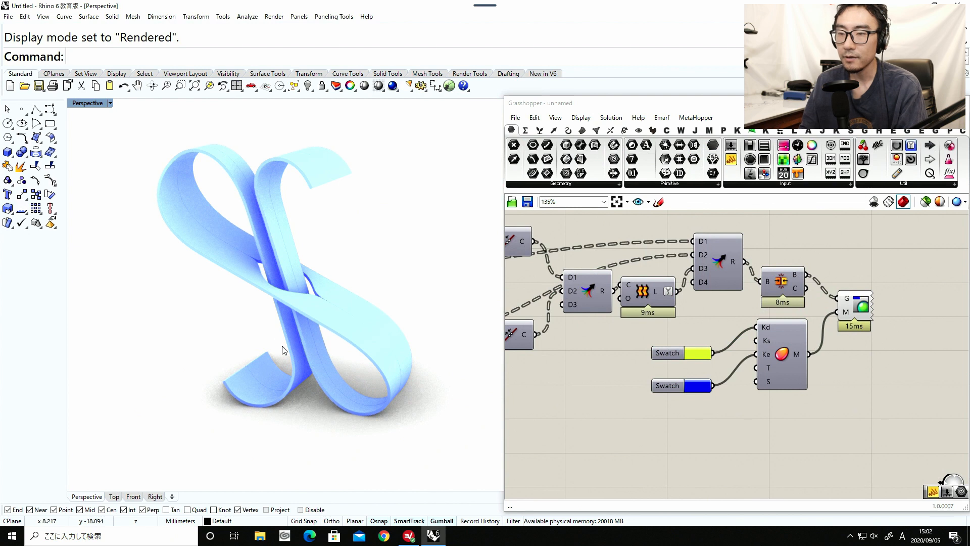
right_drag(282, 346, 282, 199)
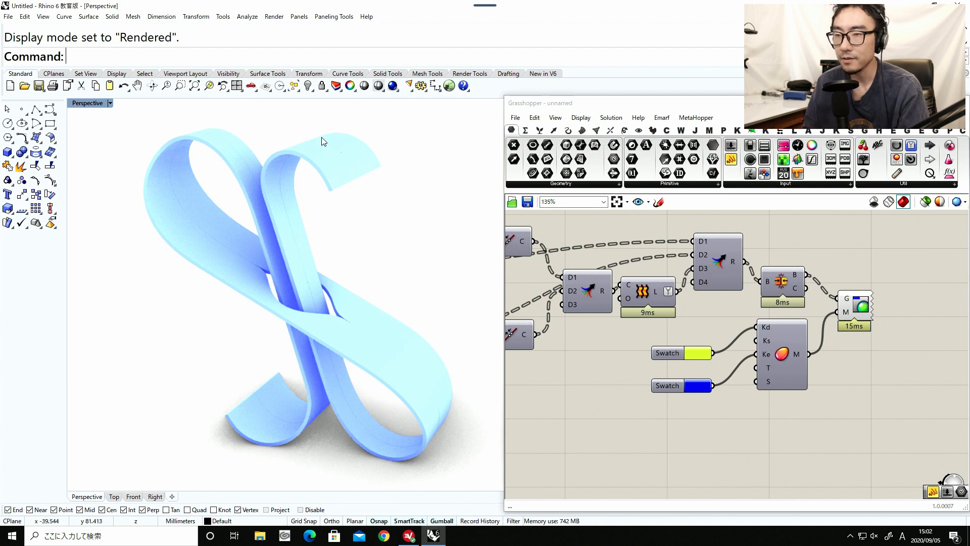
Add a Solid Union component, connect the Brep Join's B output to its B input, and flatten that input.
click(652, 343)
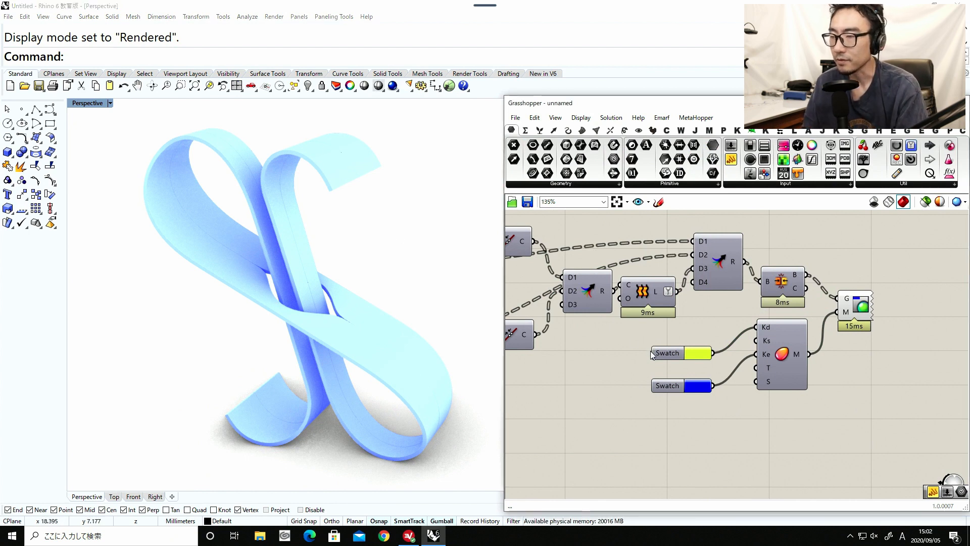
scroll(650, 351, down, 1)
right_drag(748, 315, 754, 381)
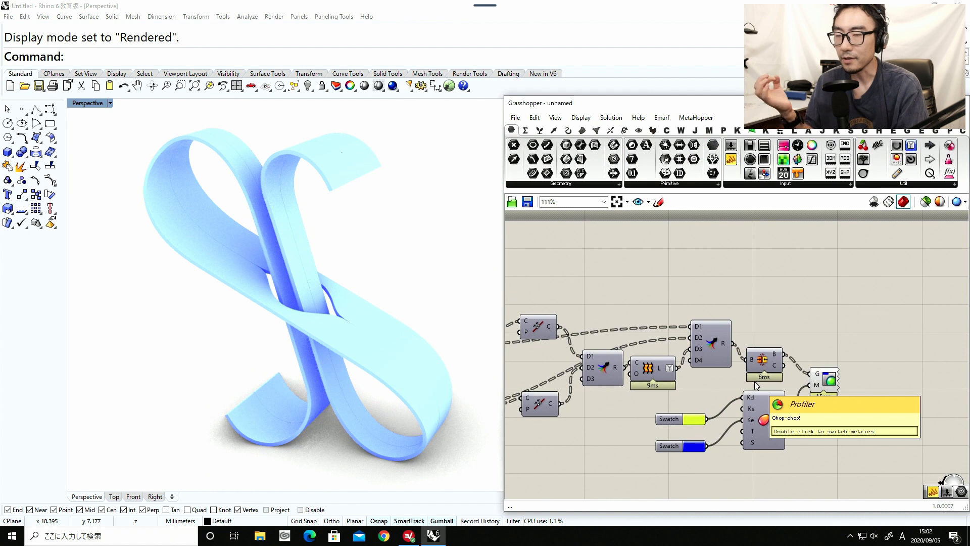
drag(758, 363, 759, 346)
right_drag(775, 351, 841, 343)
double_click(884, 319)
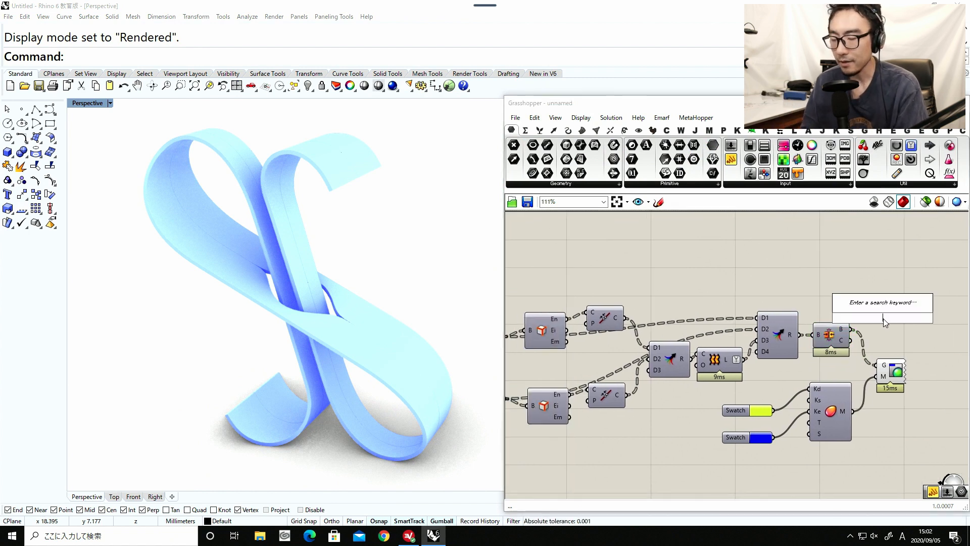
text(unio)
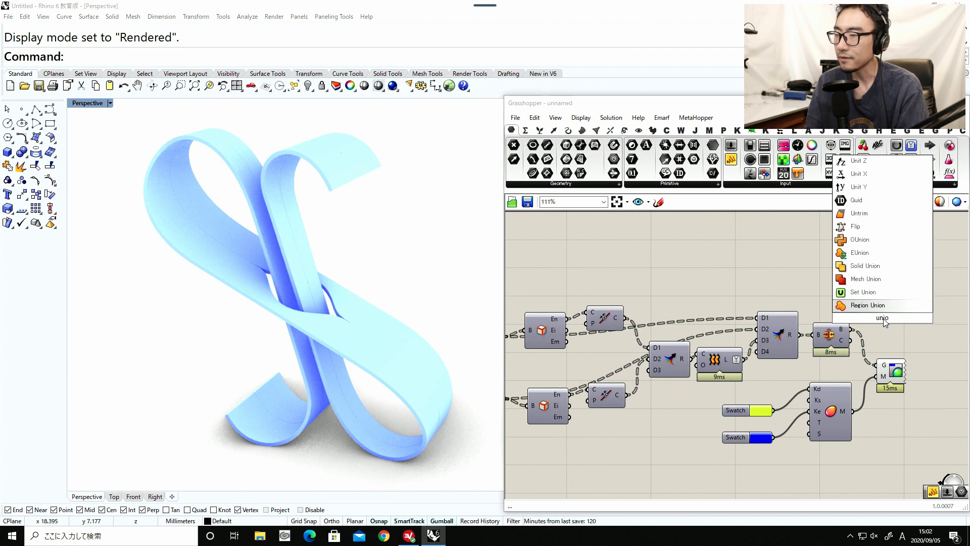
click(881, 265)
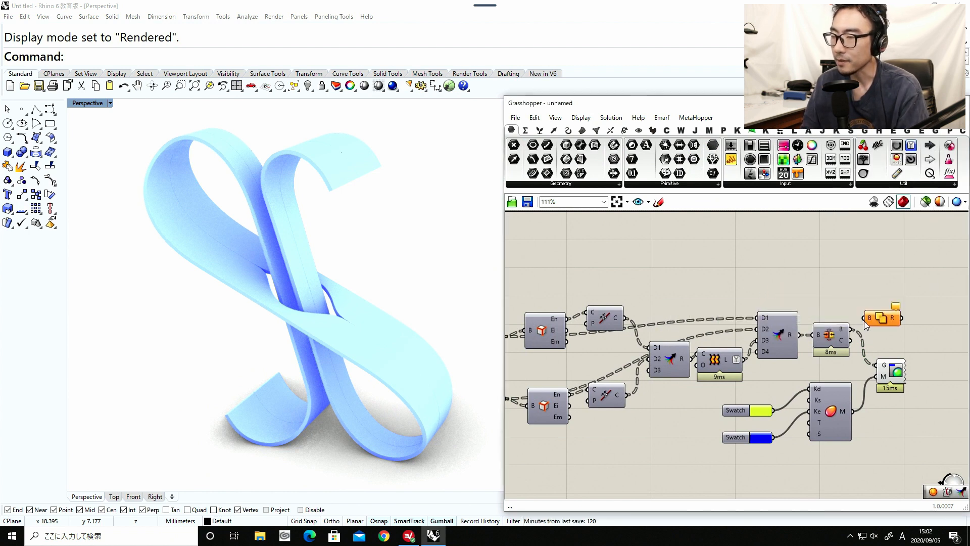
drag(871, 318, 870, 320)
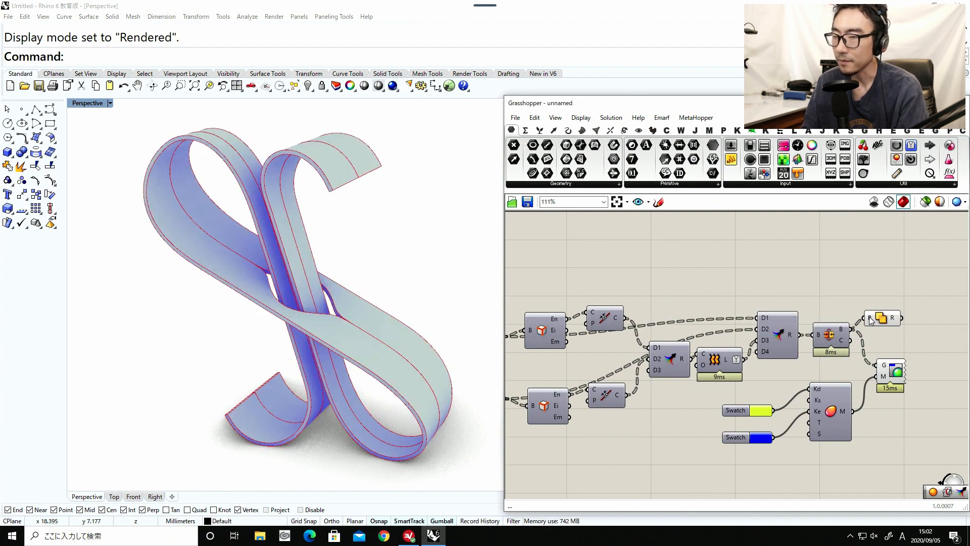
right_click(870, 318)
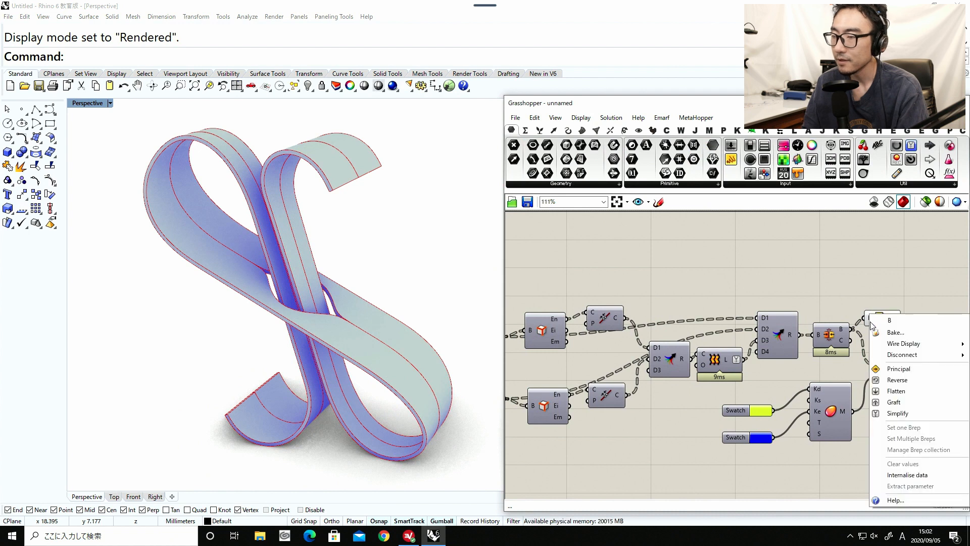
click(891, 382)
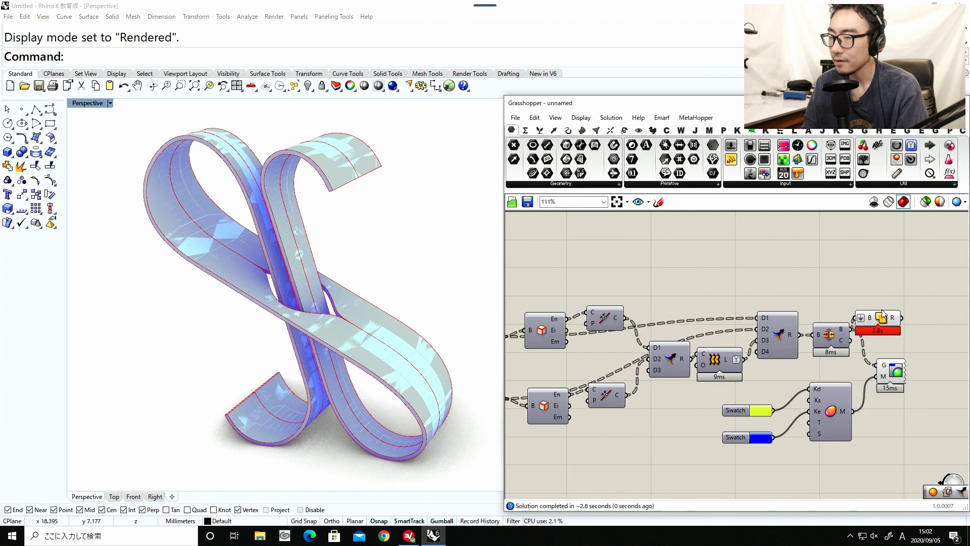
Connect the Solid Union's R output to the Custom Preview's G input and turn off the union's own preview.
drag(881, 320, 890, 313)
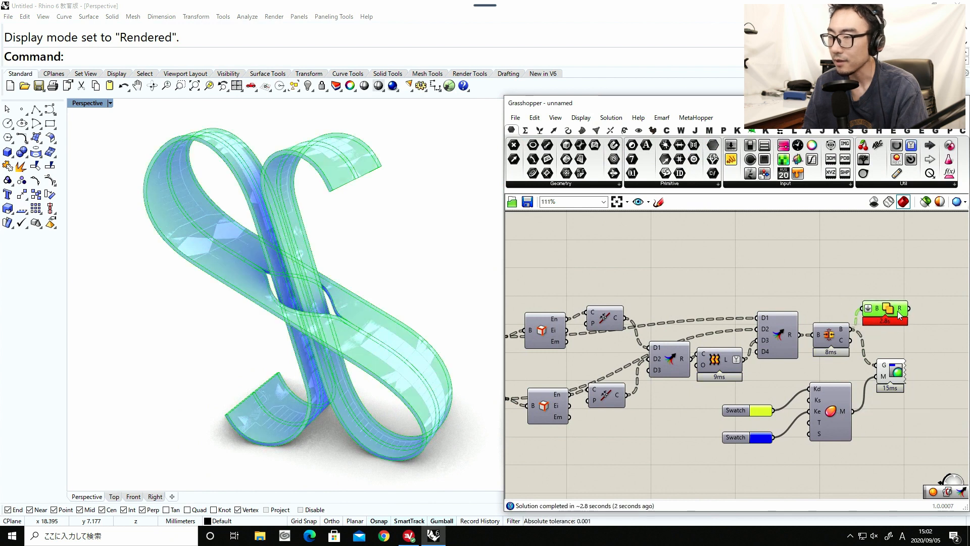
drag(878, 362, 880, 364)
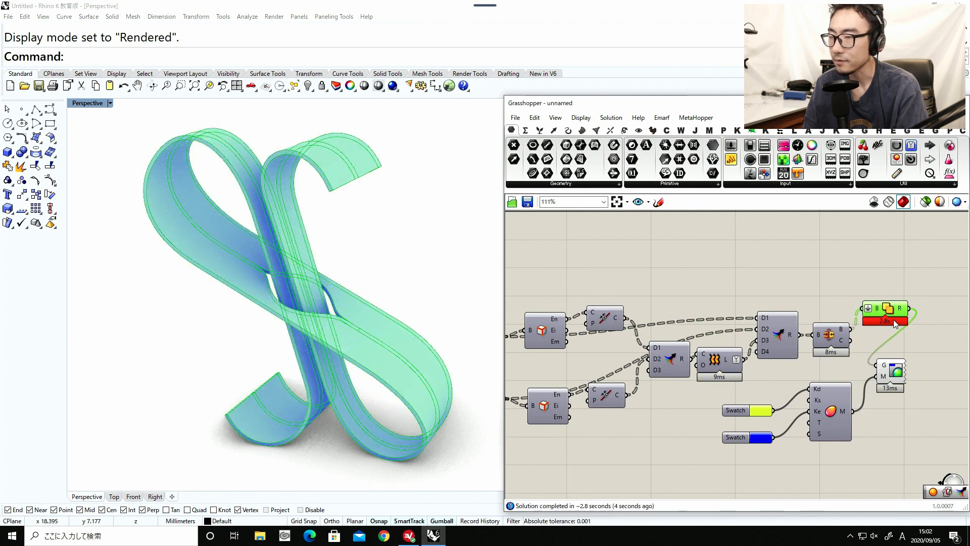
middle_click(894, 320)
click(922, 285)
click(905, 274)
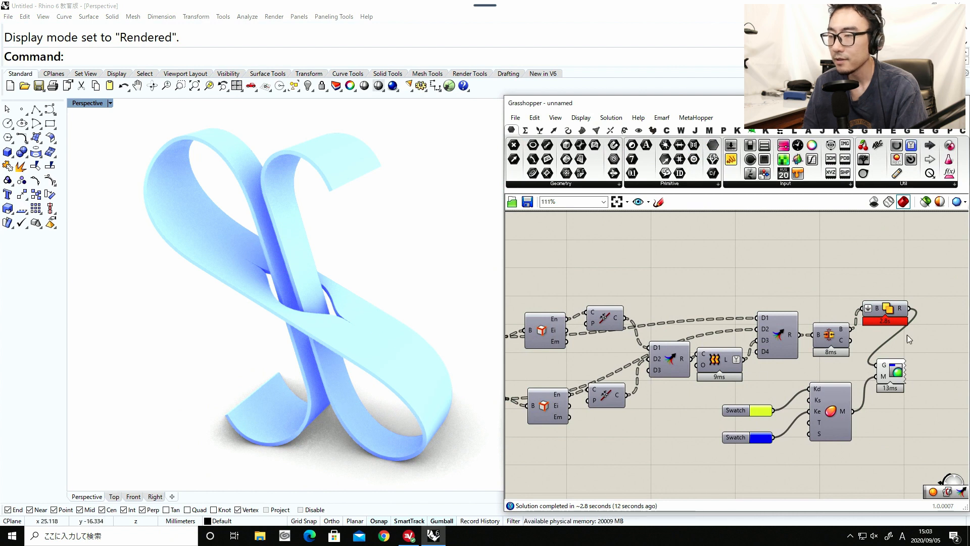
Disable the Solid Union component and reconnect the Brep Join's B output to the Custom Preview's G input.
click(891, 313)
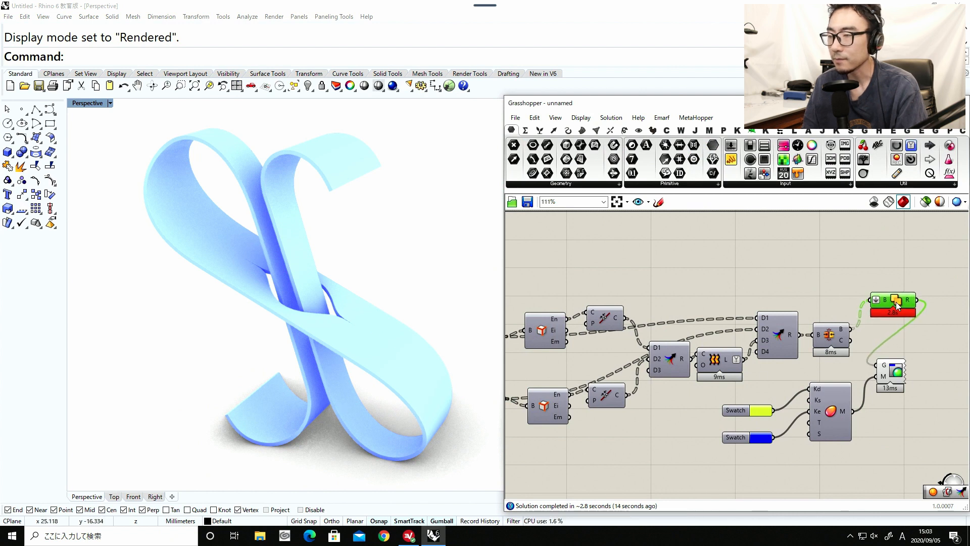
middle_click(895, 302)
click(939, 303)
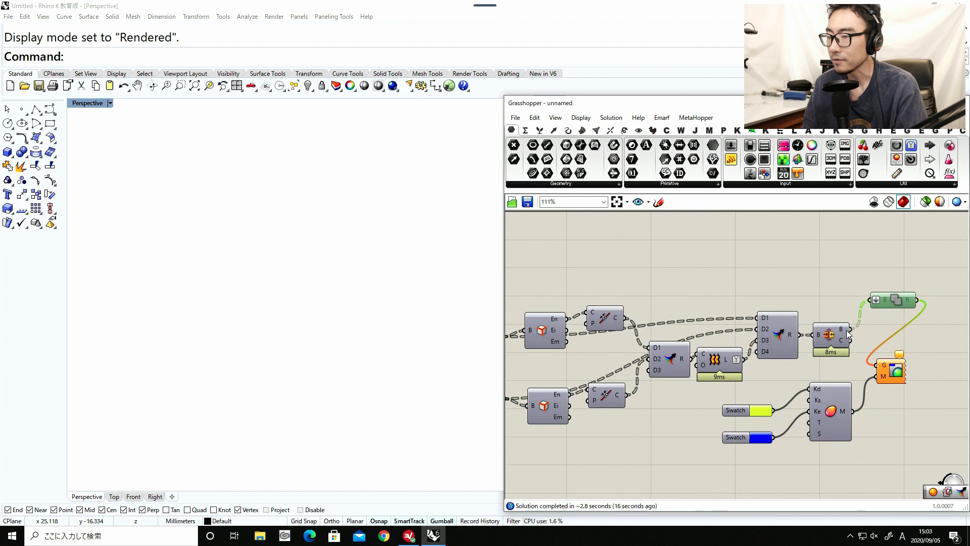
drag(878, 363, 879, 365)
click(906, 355)
Reposition slider A and the Multiplication component it feeds, leaving more room around the two ribbon width sliders.
scroll(898, 372, down, 2)
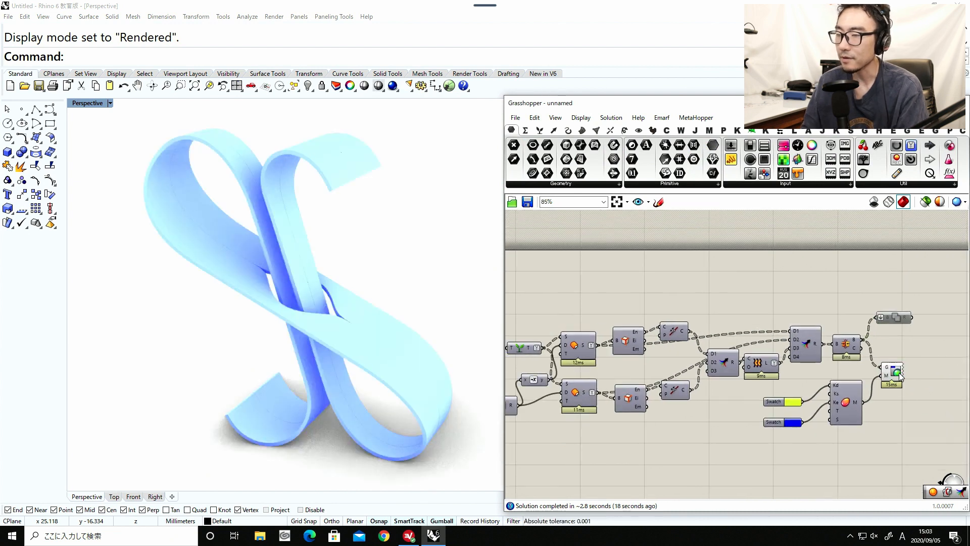
scroll(763, 345, down, 5)
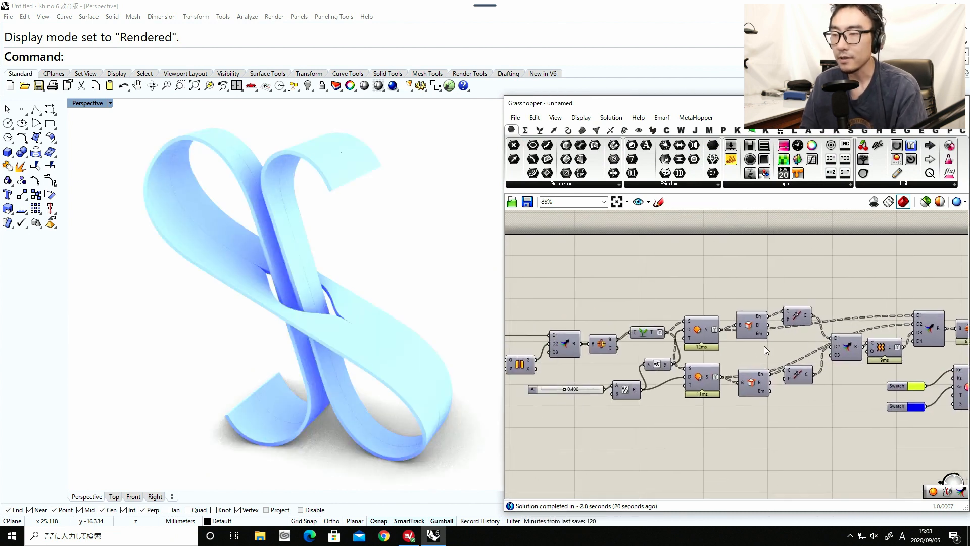
scroll(809, 313, up, 3)
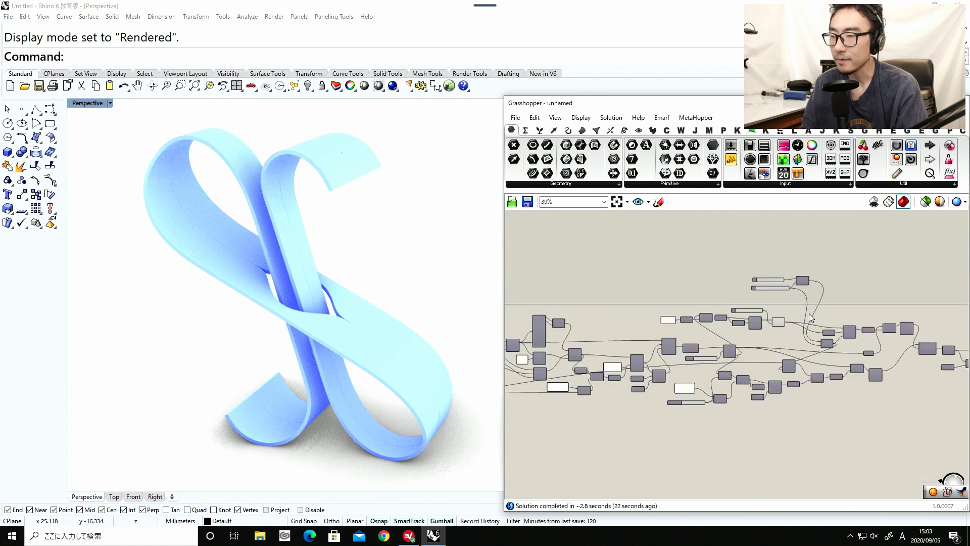
scroll(744, 325, up, 6)
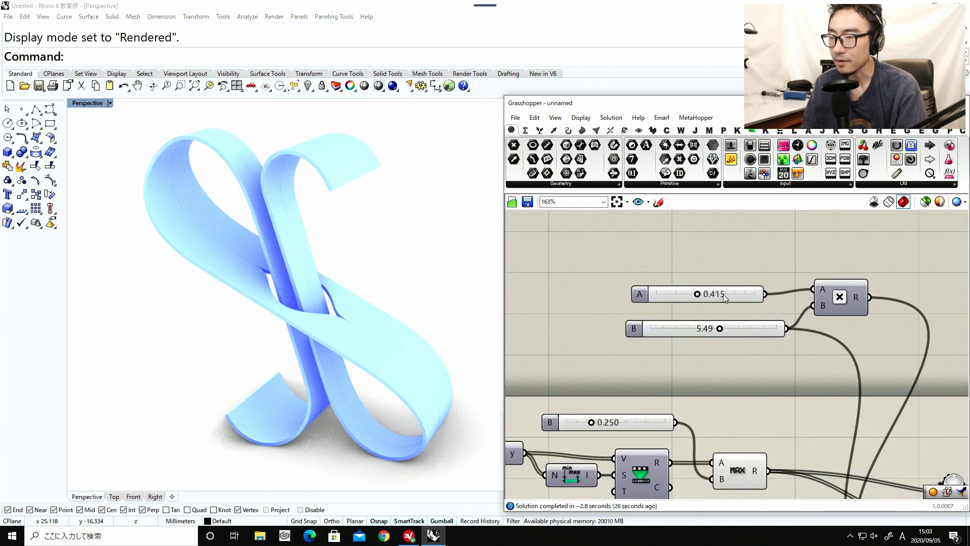
drag(723, 294, 717, 298)
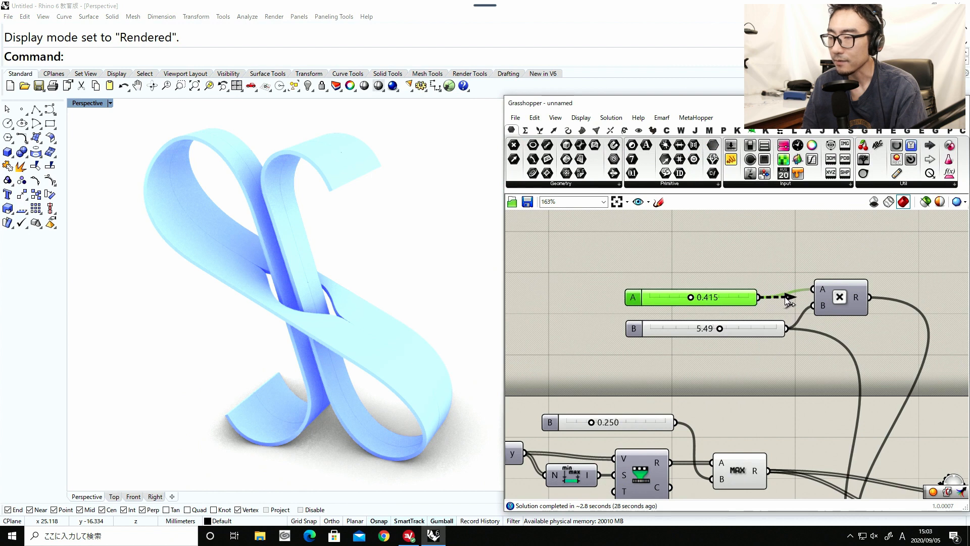
drag(787, 299, 884, 339)
Set the B slider of the ribbon width Multiplication to 6.17 and rename it Max Width.
drag(744, 329, 669, 334)
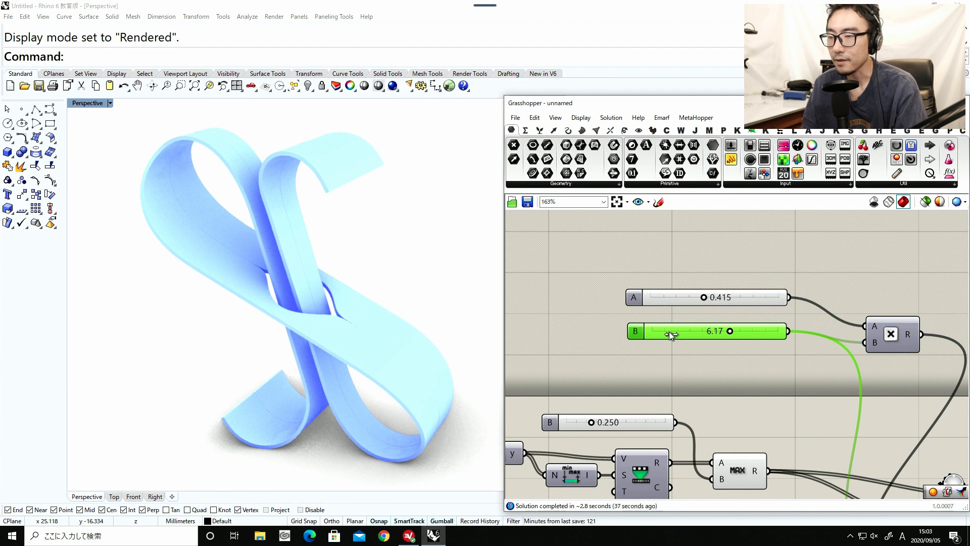
right_click(635, 331)
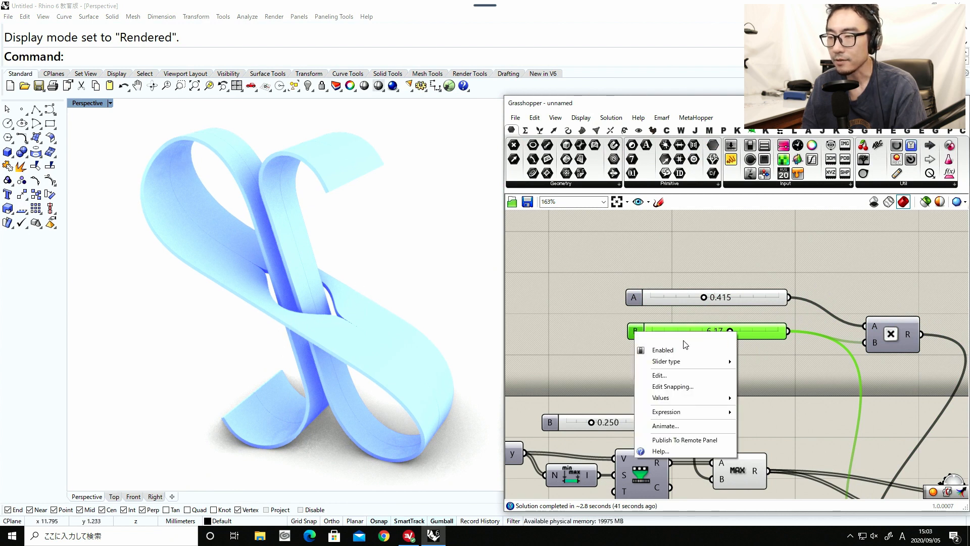
text(Max )
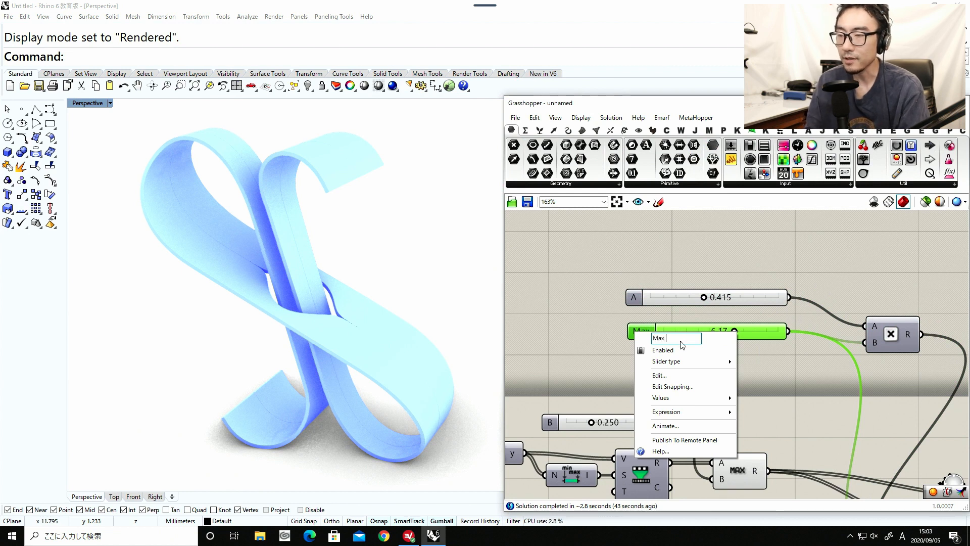
text(Width)
key(Return)
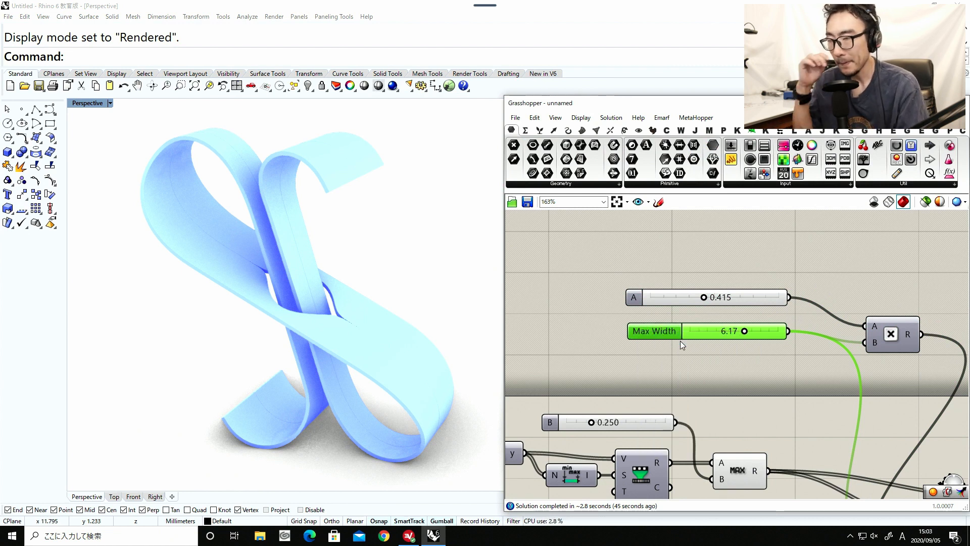
Set the A slider of the ribbon width Multiplication to 0.486 and rename it Min Width Mult.
mouse_move(702, 296)
mouse_down()
mouse_move(653, 298)
mouse_move(759, 304)
mouse_move(711, 304)
mouse_up()
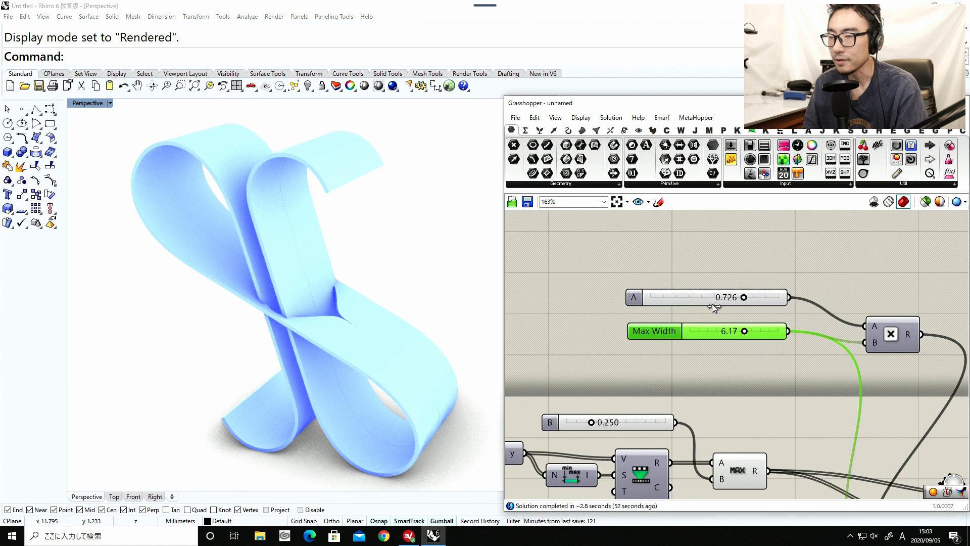
right_click(636, 298)
text(Min W)
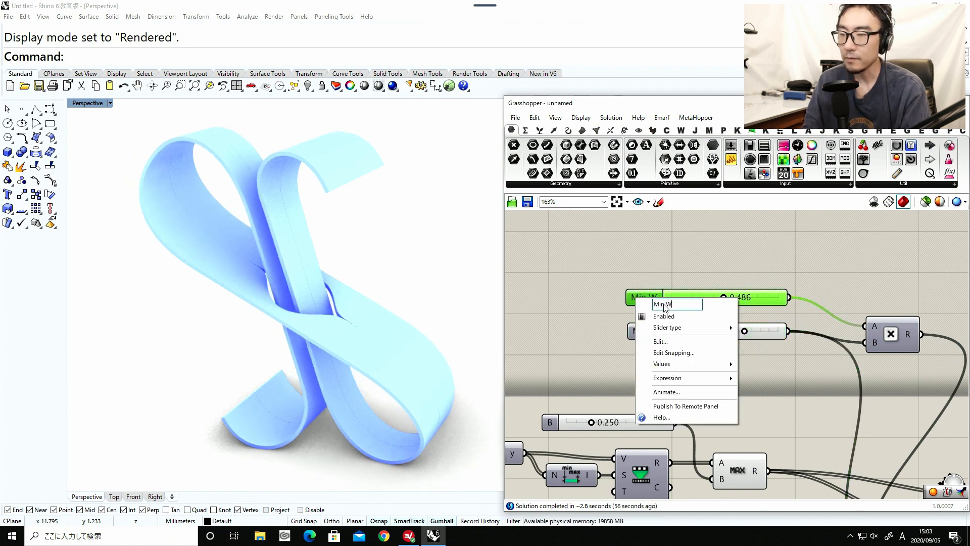
text(idth Mult)
key(Return)
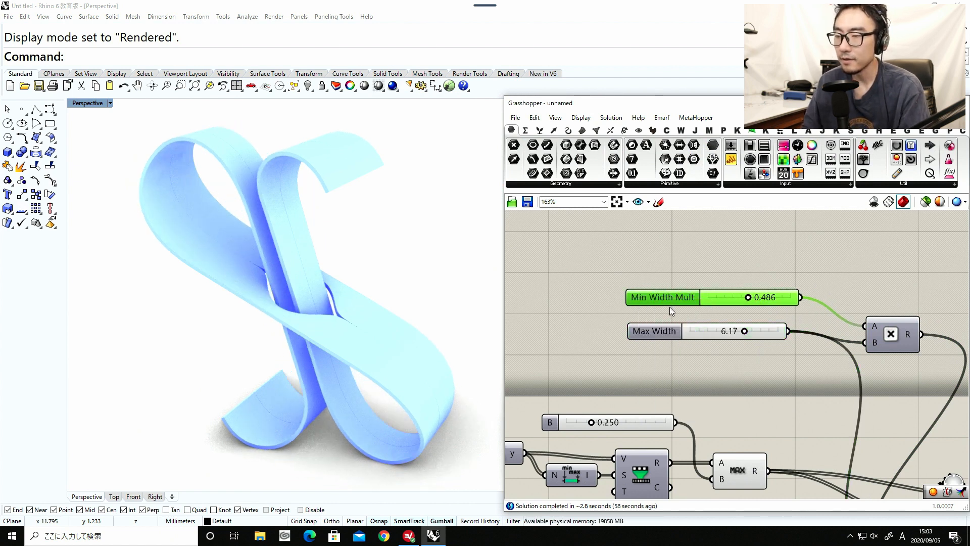
Examine the rendered ribbon from other angles and review the B slider feeding the Maximum component.
right_drag(604, 437, 649, 392)
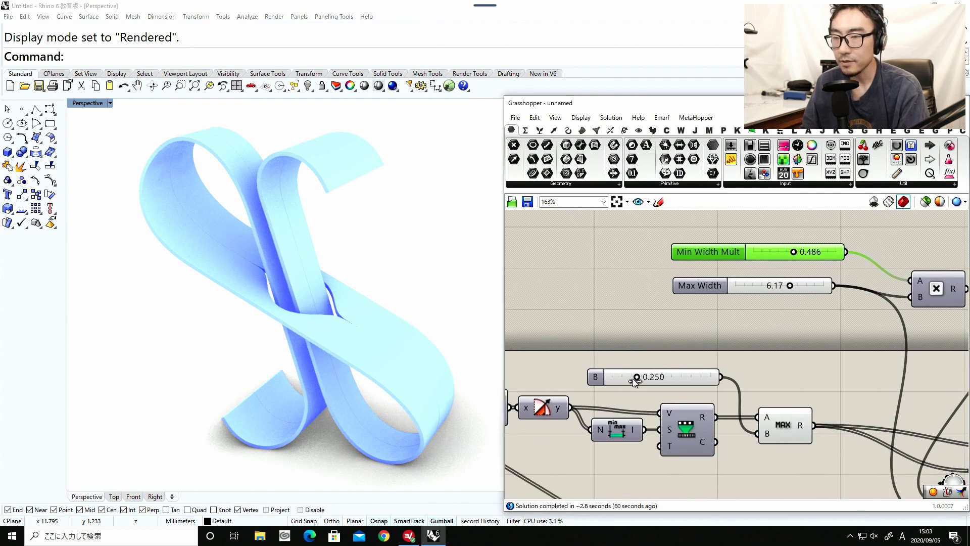
mouse_move(633, 377)
mouse_down()
mouse_move(623, 378)
mouse_move(671, 380)
mouse_move(635, 381)
mouse_up()
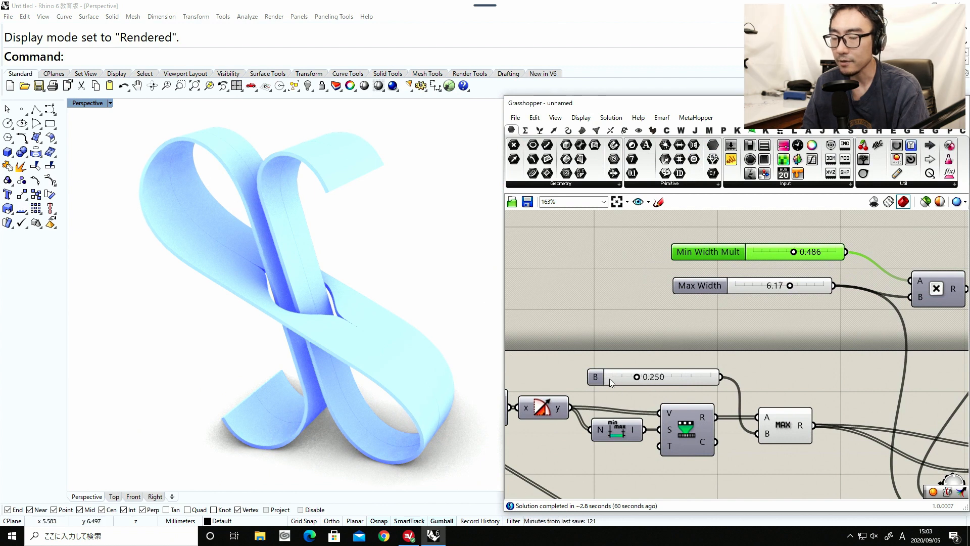
right_drag(323, 268, 281, 232)
right_drag(205, 212, 180, 197)
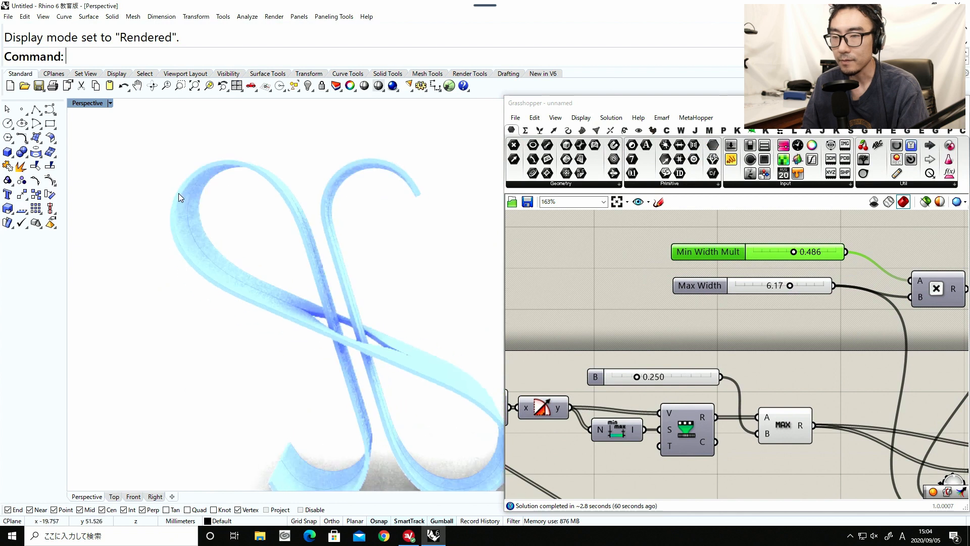
right_drag(323, 301, 288, 300)
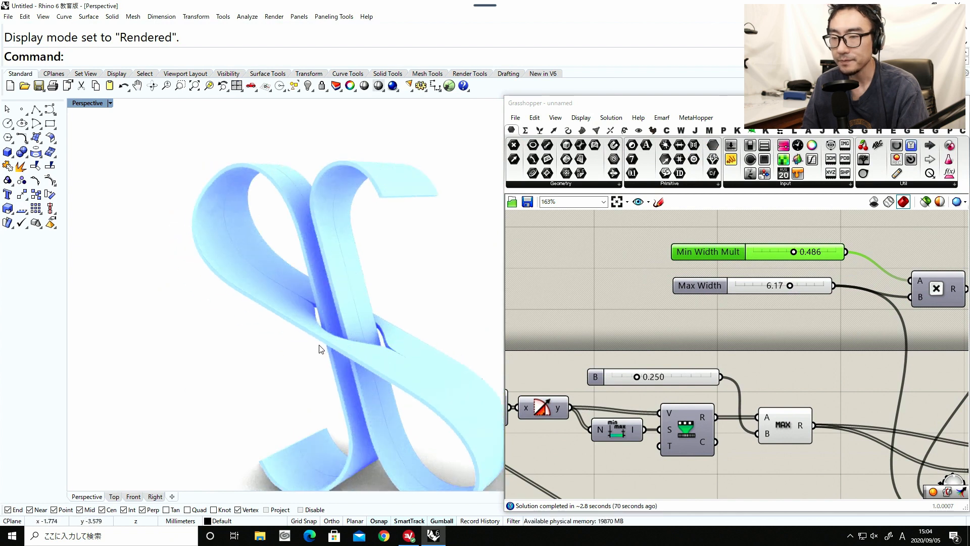
drag(535, 417, 535, 424)
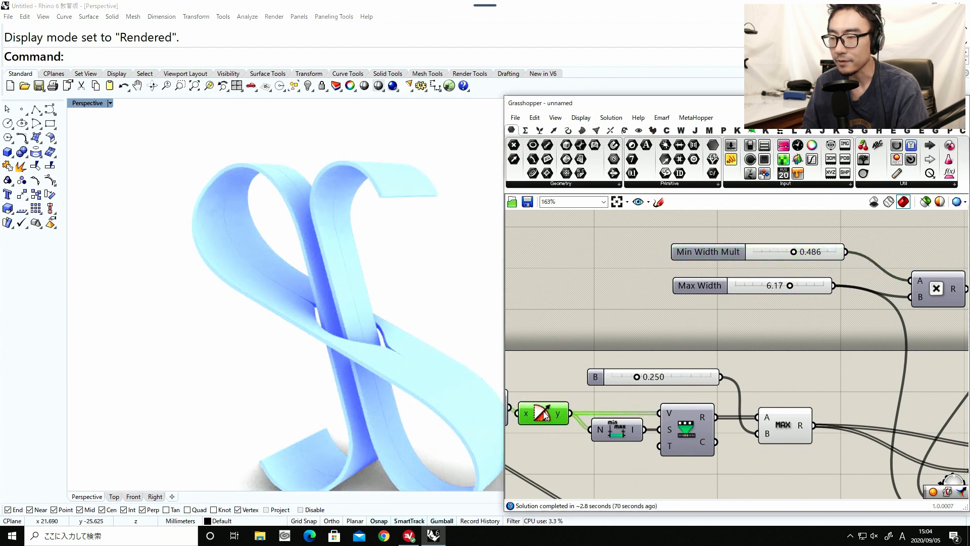
drag(659, 379, 674, 387)
Set the Hole Length slider to 0.4961.
right_drag(662, 358, 628, 295)
scroll(628, 292, down, 3)
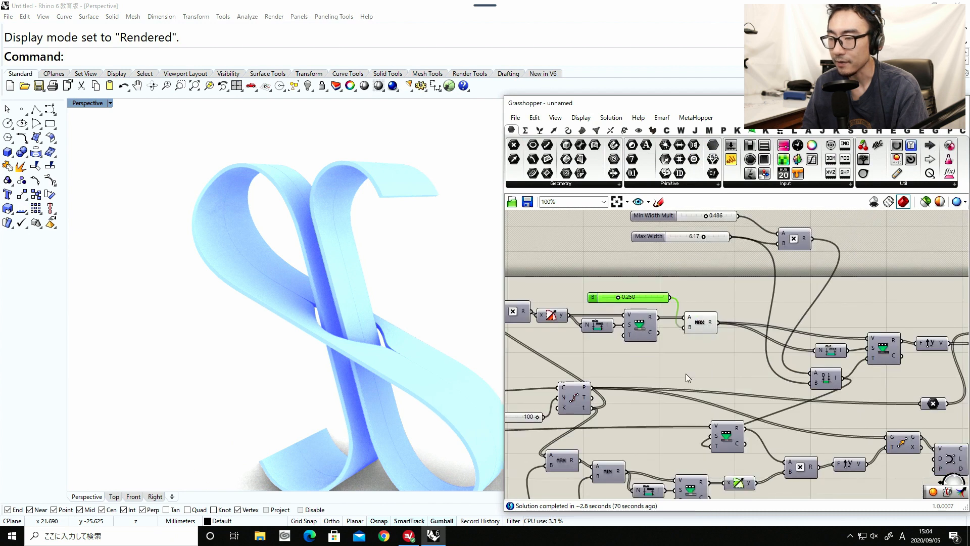
right_drag(689, 377, 649, 277)
right_drag(534, 371, 733, 381)
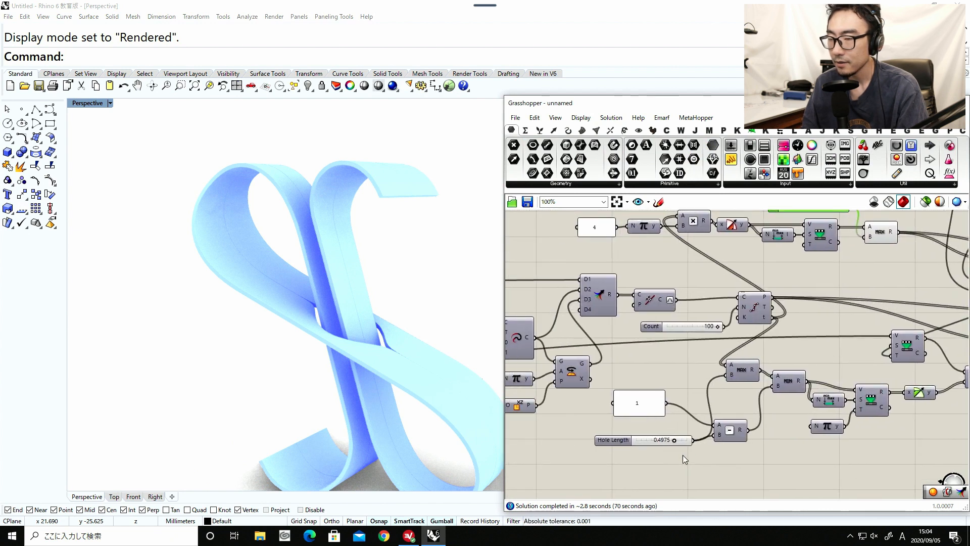
right_drag(683, 459, 717, 420)
scroll(708, 401, up, 2)
mouse_move(708, 402)
mouse_down()
mouse_move(683, 401)
mouse_move(698, 401)
mouse_up()
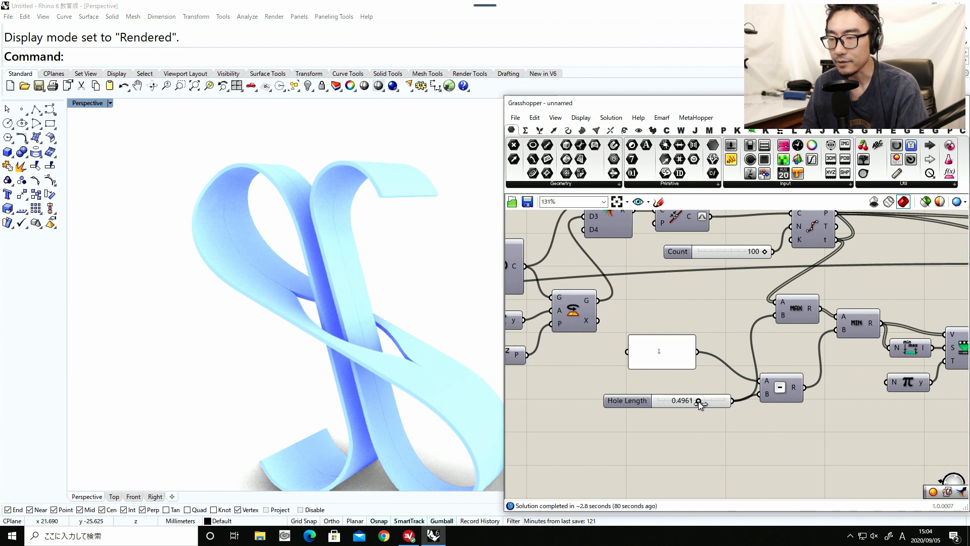
Move the Hole Length slider to the input sliders at the start of the definition, placing it directly above Hole Width.
scroll(698, 401, down, 6)
right_drag(754, 412, 890, 411)
scroll(805, 406, up, 2)
drag(812, 402, 591, 400)
right_drag(585, 400, 917, 396)
drag(931, 392, 584, 425)
right_drag(767, 405, 916, 406)
scroll(808, 409, up, 5)
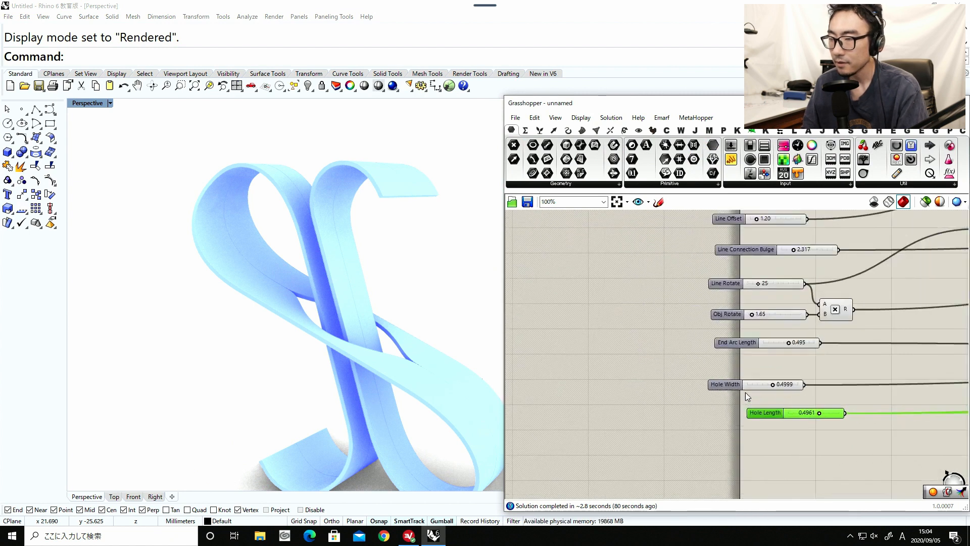
drag(768, 420, 733, 402)
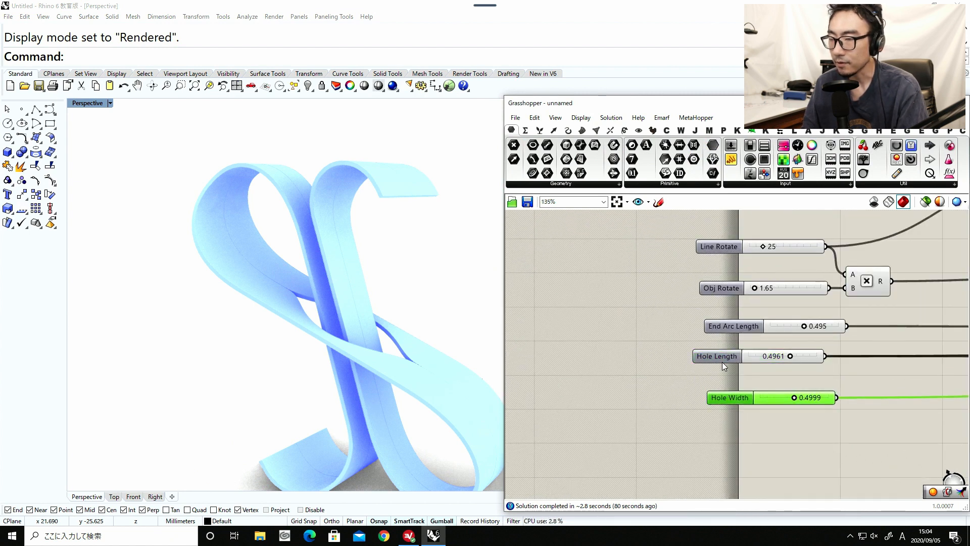
drag(723, 360, 733, 376)
Move the Min Width Mult and Max Width sliders into the input slider column, between End Arc Length and Hole Length.
scroll(733, 376, down, 10)
scroll(736, 378, up, 4)
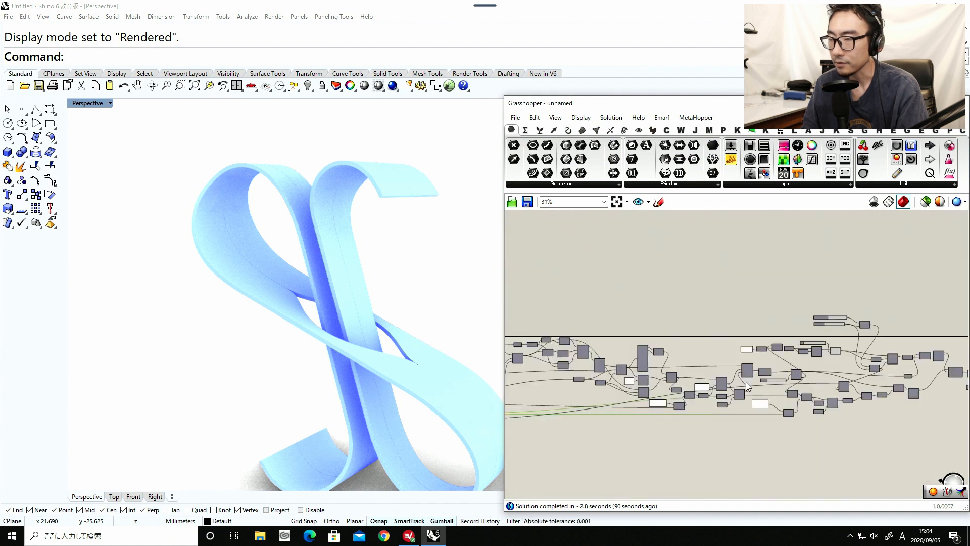
drag(835, 308, 807, 332)
right_drag(797, 334, 908, 331)
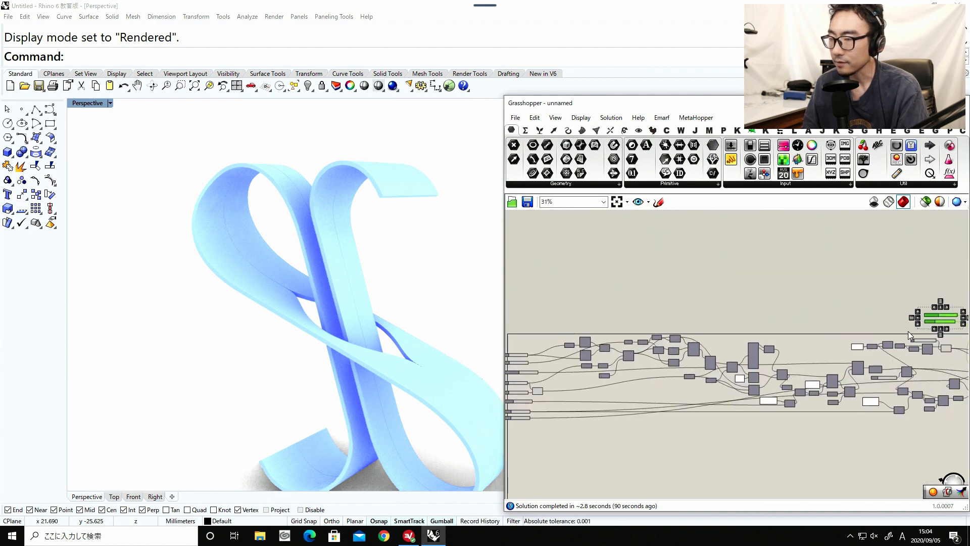
drag(929, 323, 518, 448)
right_drag(519, 448, 683, 434)
scroll(683, 435, up, 6)
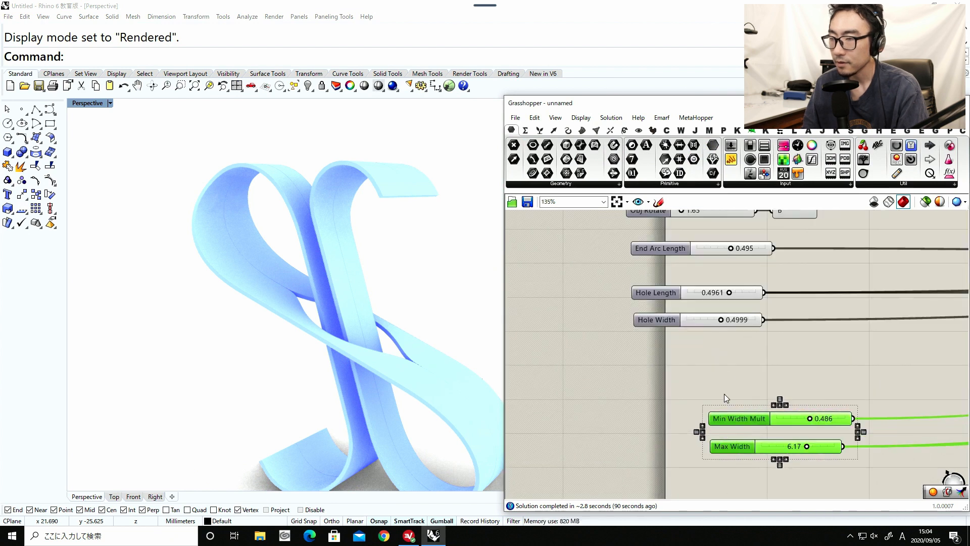
drag(723, 393, 662, 347)
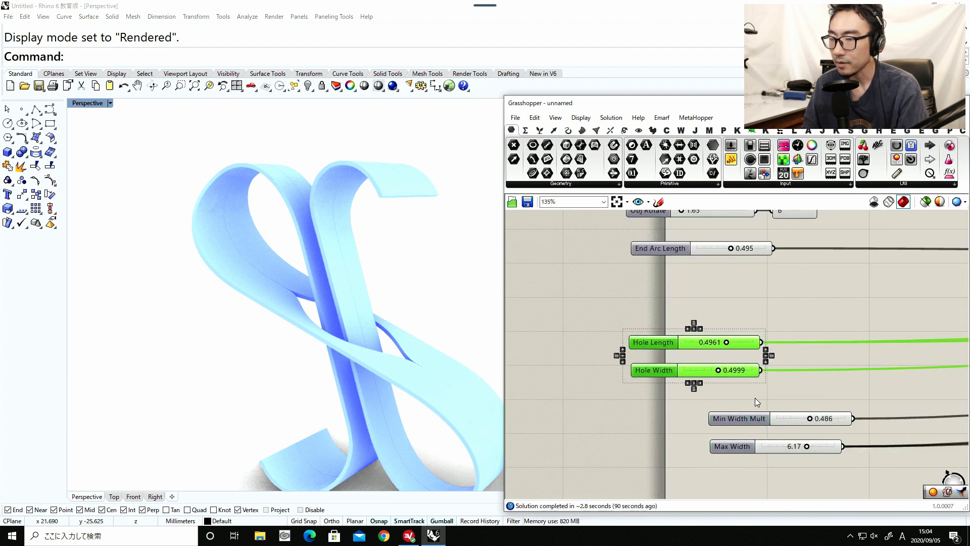
drag(754, 398, 647, 311)
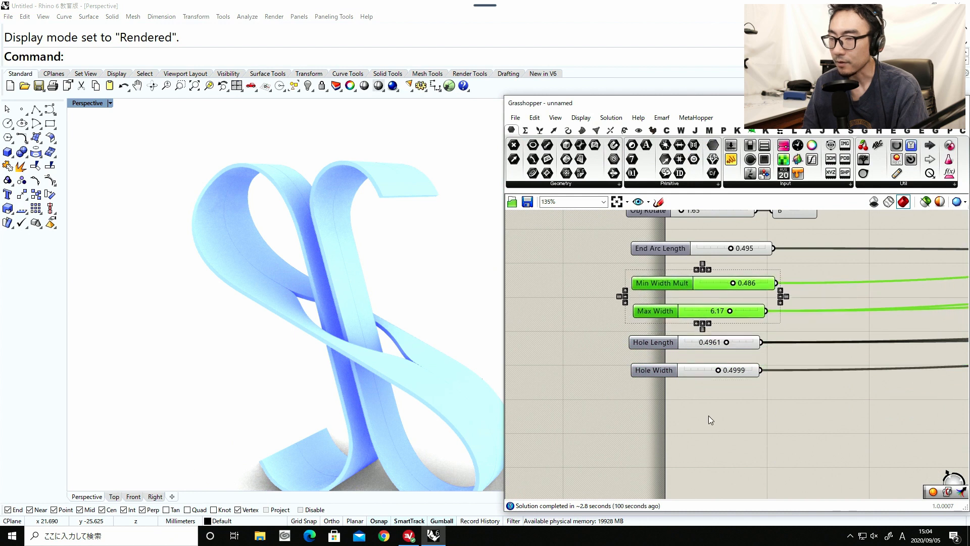
Set the A slider of the Division component to 0.591 and rename it Thickness.
scroll(709, 417, down, 5)
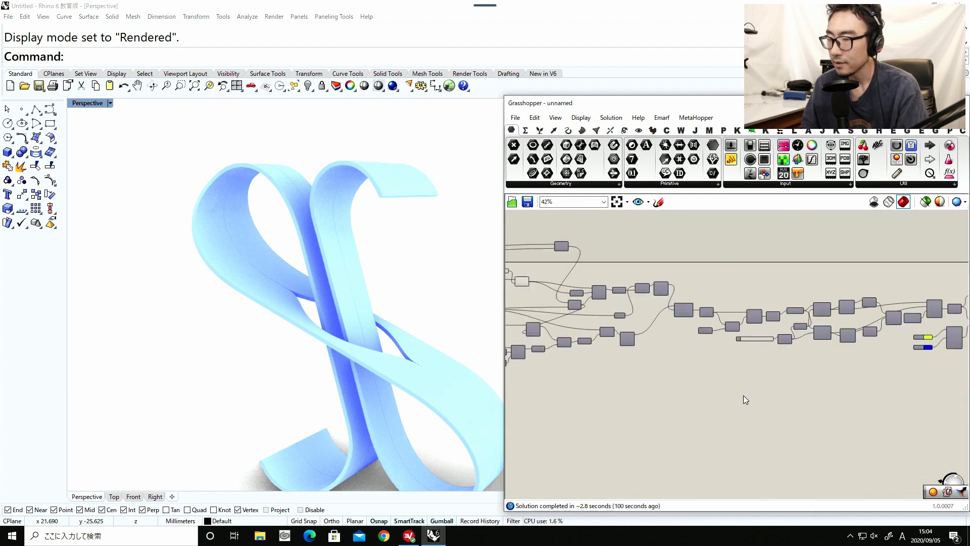
scroll(780, 326, up, 4)
scroll(713, 339, up, 4)
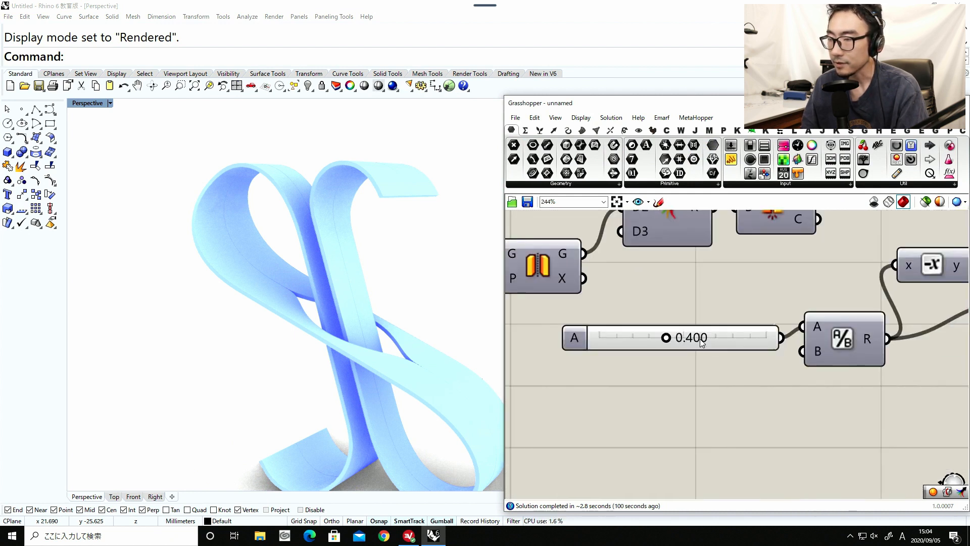
drag(668, 338, 693, 339)
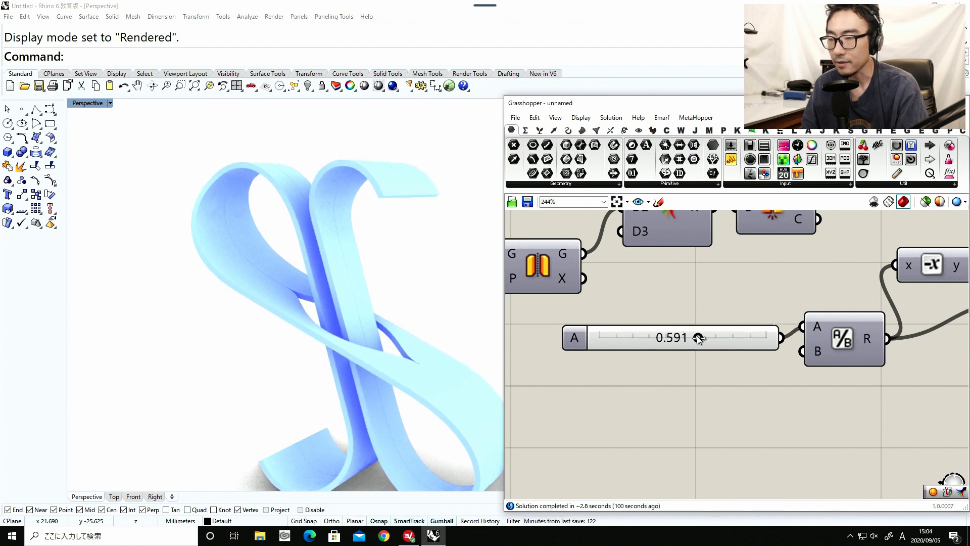
scroll(692, 339, down, 7)
scroll(590, 341, up, 10)
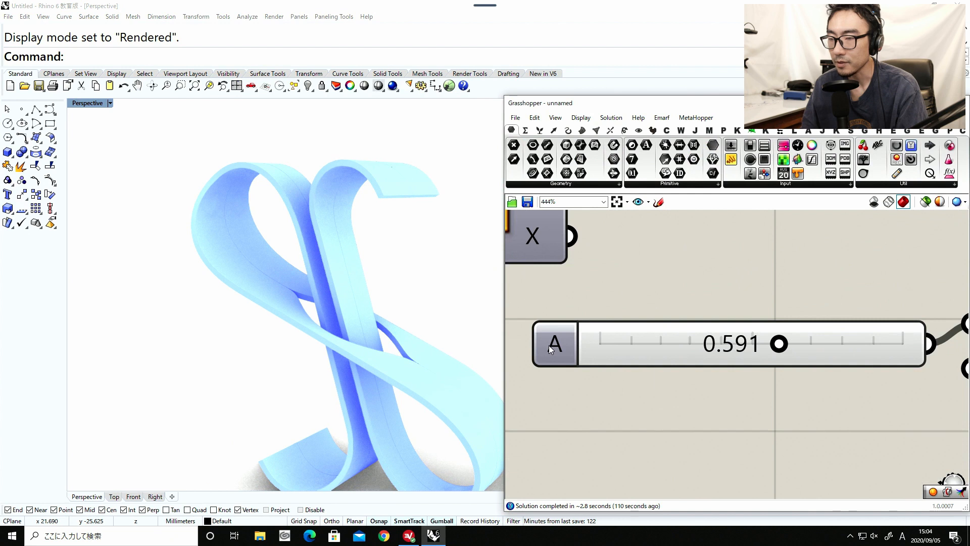
right_click(550, 348)
text(Thickne)
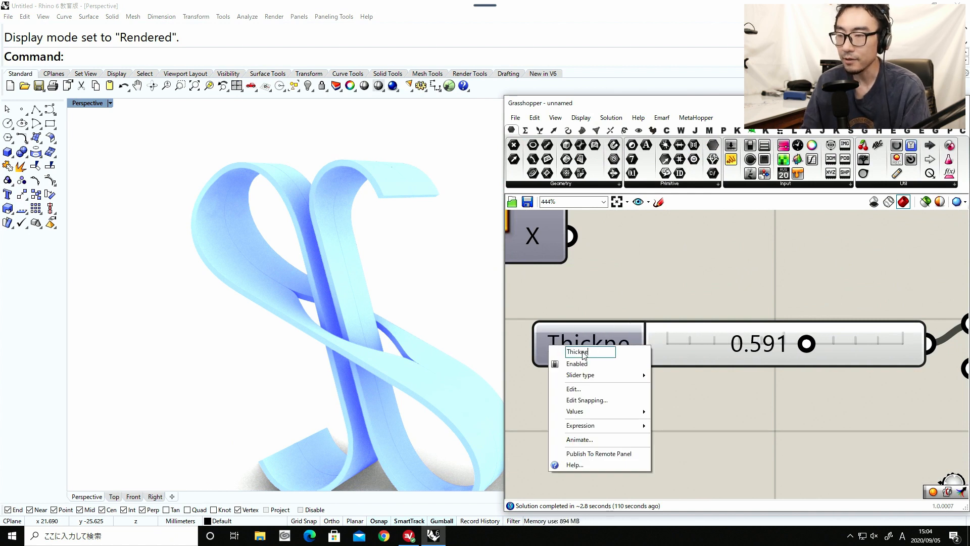
text(ss)
key(Return)
Move the Thickness slider to the start of the definition, below the Hole Width slider.
scroll(644, 341, down, 8)
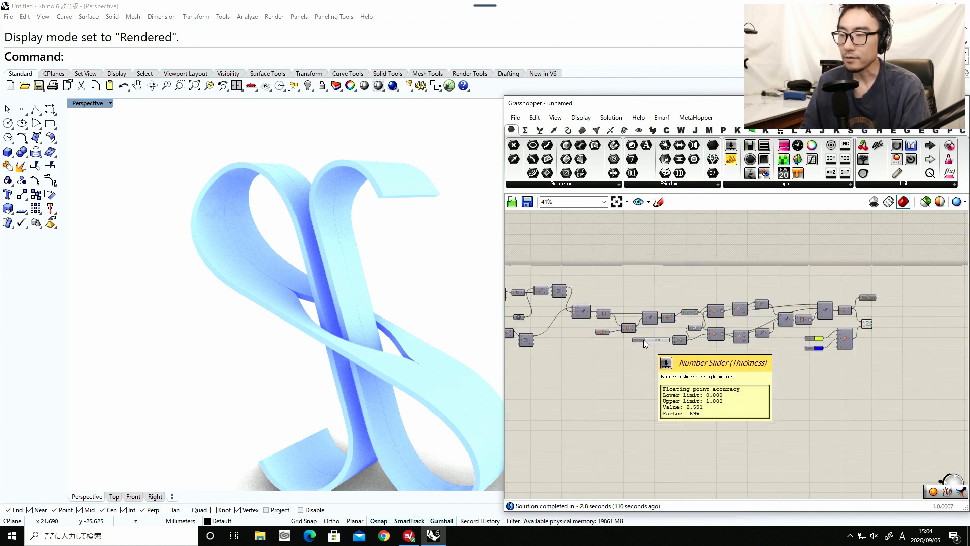
drag(643, 339, 534, 386)
right_drag(562, 363, 859, 367)
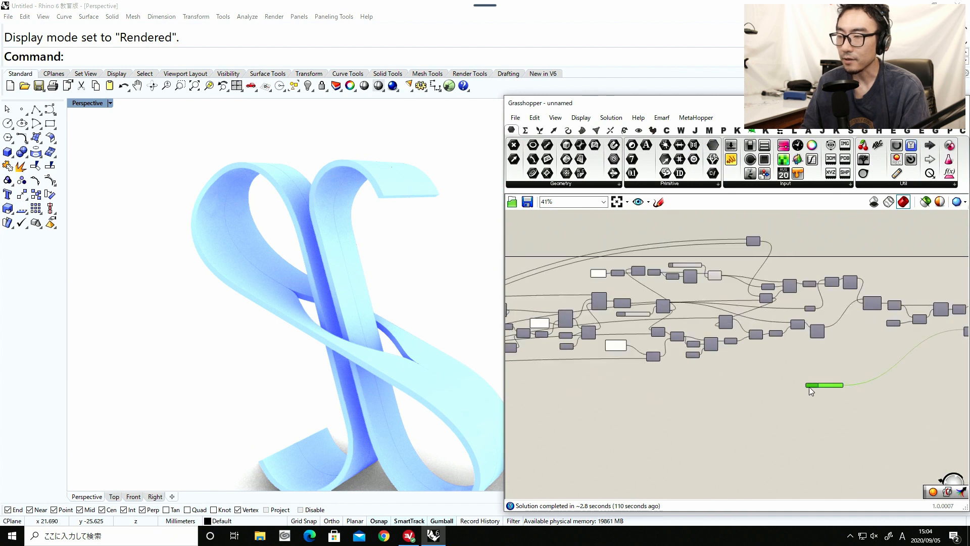
drag(811, 384, 570, 394)
right_drag(680, 384, 913, 374)
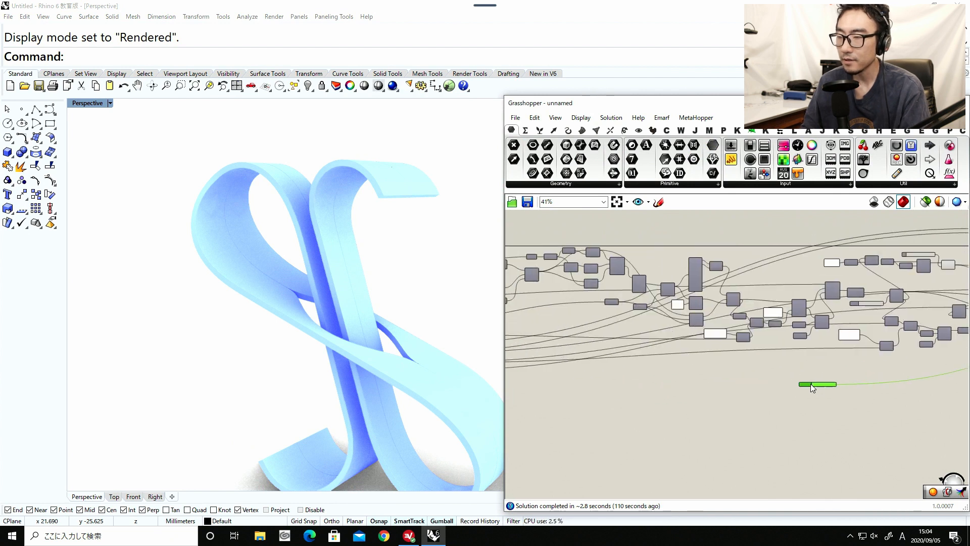
drag(810, 383, 576, 393)
right_drag(646, 376, 843, 368)
Align all the input sliders along their left edges and distribute them evenly in the vertical direction.
drag(773, 393, 564, 253)
scroll(564, 253, up, 2)
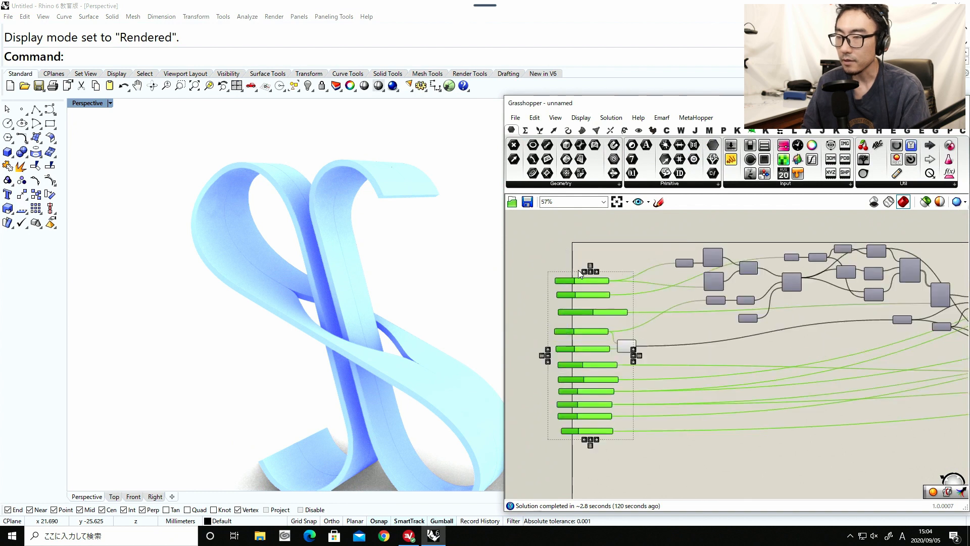
click(584, 272)
click(589, 265)
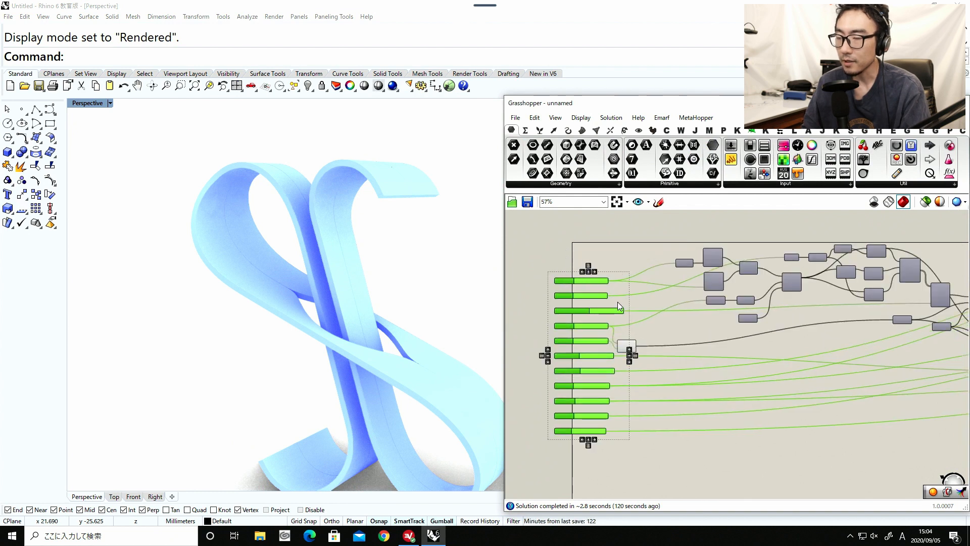
click(656, 366)
Move the ribbon width Multiplication component down into the main chain, near the components it feeds.
click(626, 346)
scroll(641, 341, down, 5)
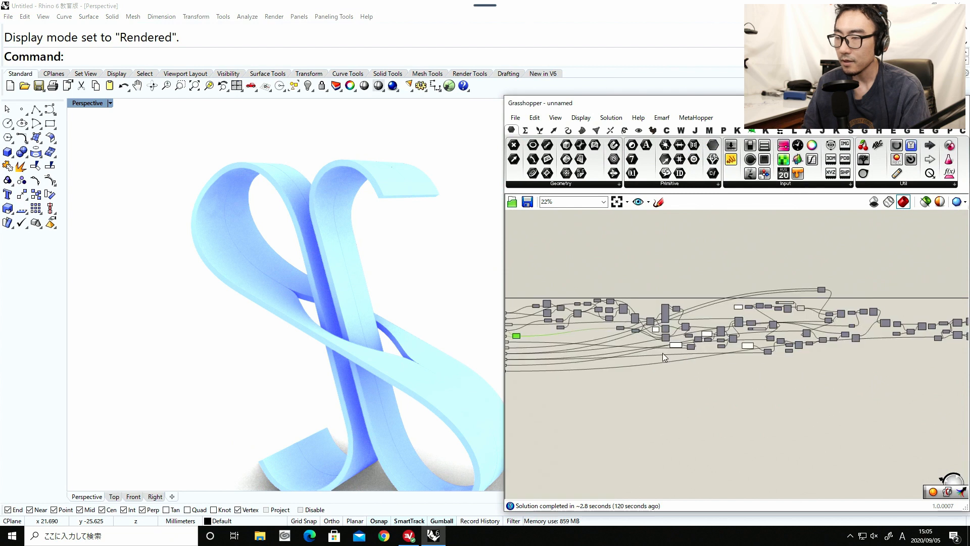
right_drag(662, 353, 527, 353)
scroll(698, 289, up, 1)
drag(686, 295, 678, 321)
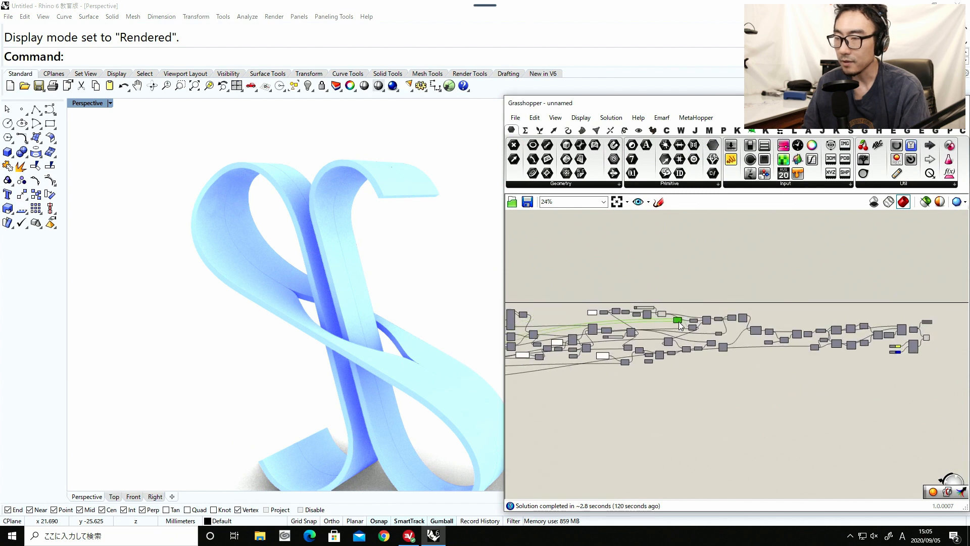
click(797, 386)
Move the yellow and blue colour swatches from the material component to the input column, below the Thickness slider.
scroll(770, 345, up, 7)
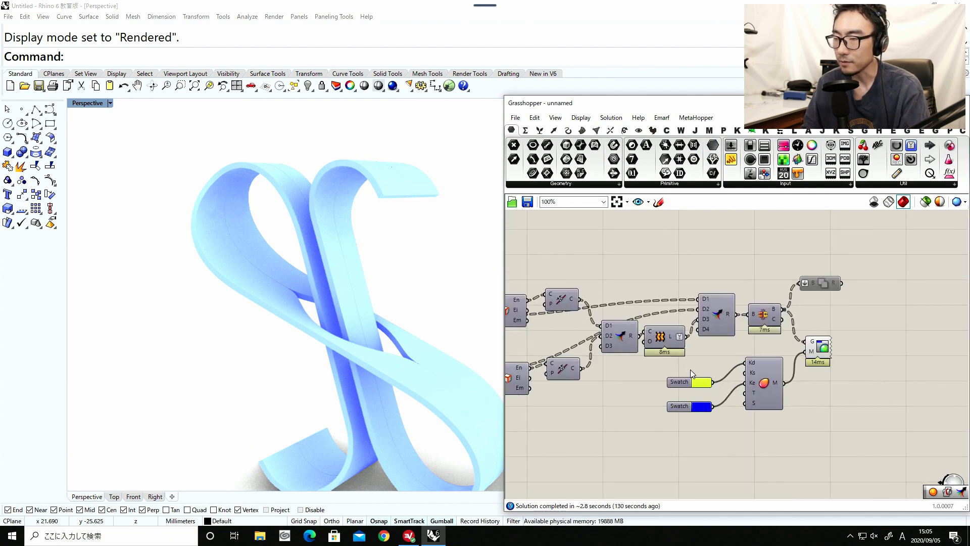
drag(672, 364, 708, 447)
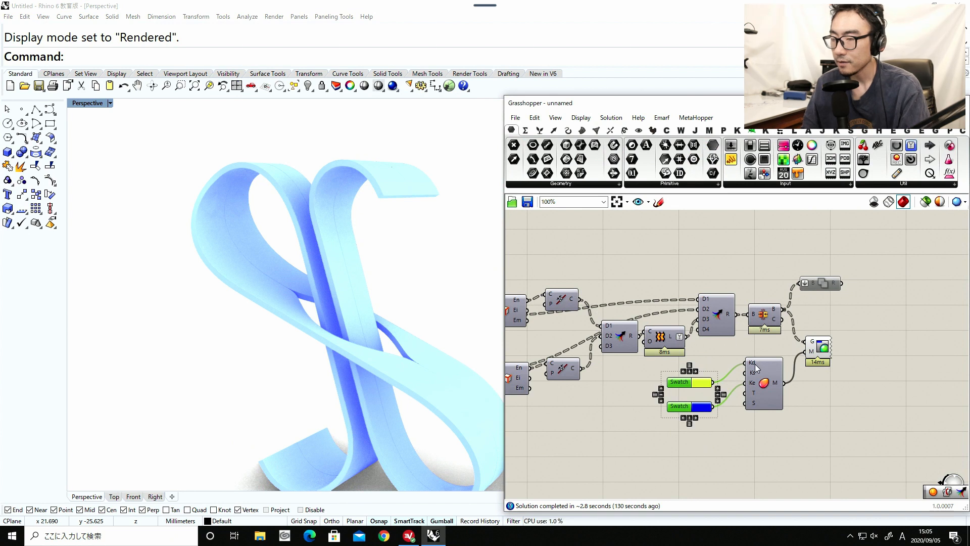
scroll(753, 362, up, 1)
drag(675, 412, 569, 461)
right_drag(614, 408, 909, 318)
scroll(907, 316, down, 7)
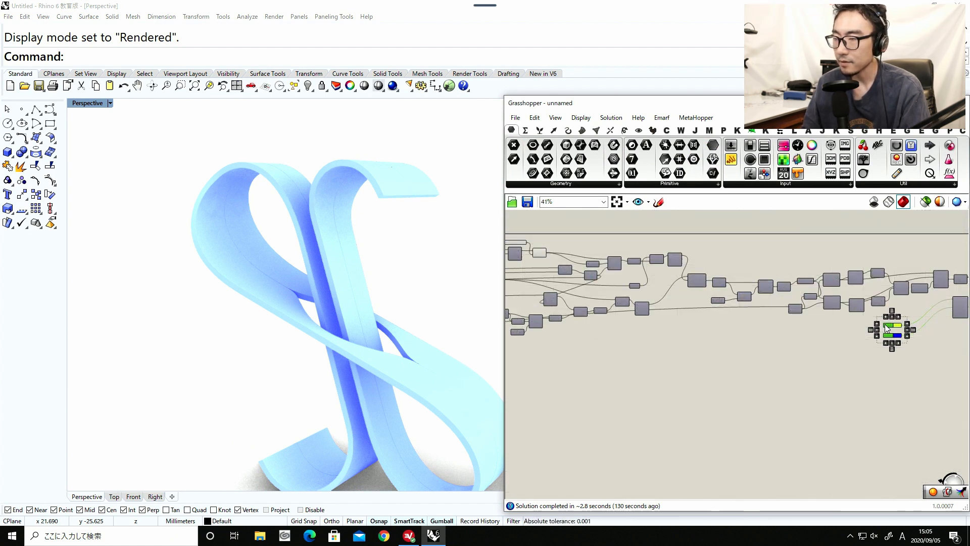
drag(885, 325, 577, 375)
right_drag(601, 372, 820, 370)
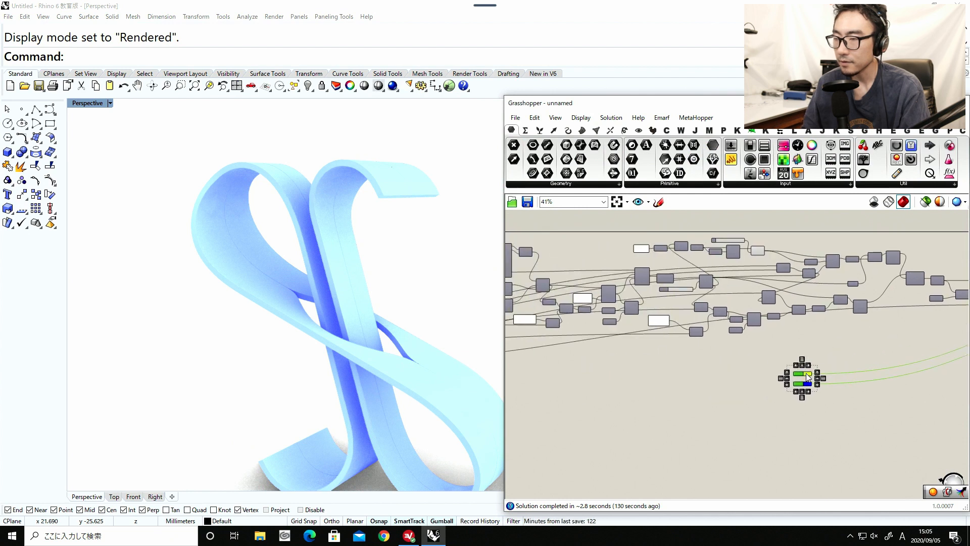
drag(794, 373, 520, 375)
right_drag(536, 360, 857, 359)
scroll(856, 359, down, 1)
drag(693, 373, 621, 380)
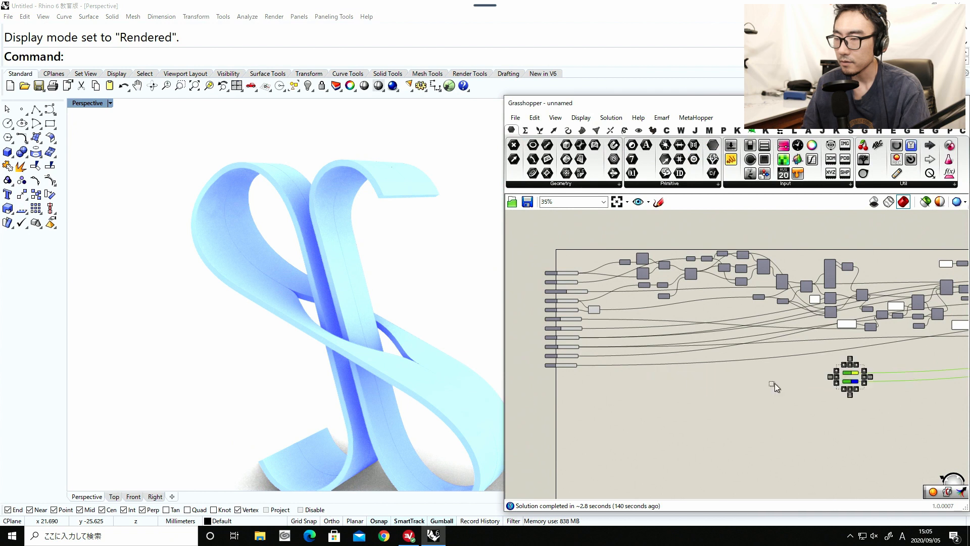
drag(849, 385, 550, 393)
scroll(550, 393, up, 6)
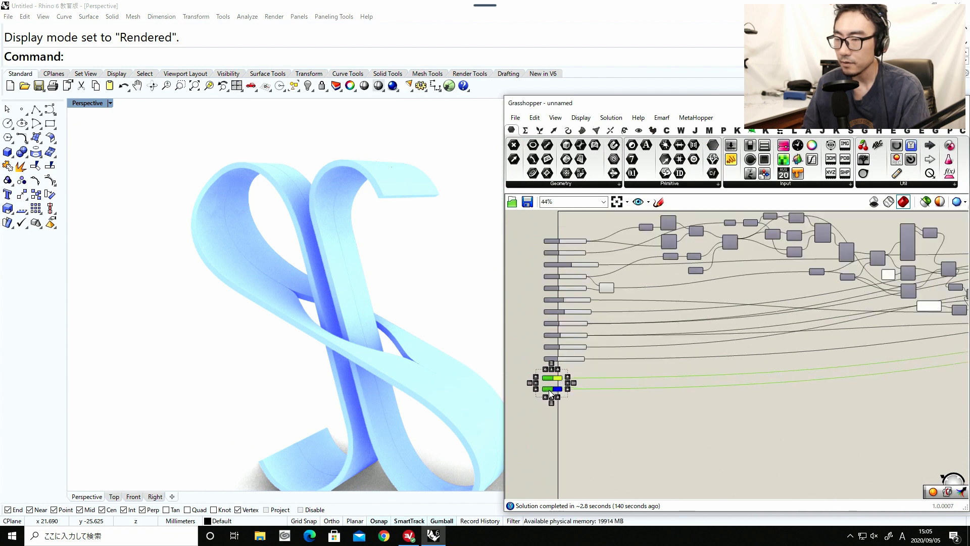
drag(620, 391, 634, 370)
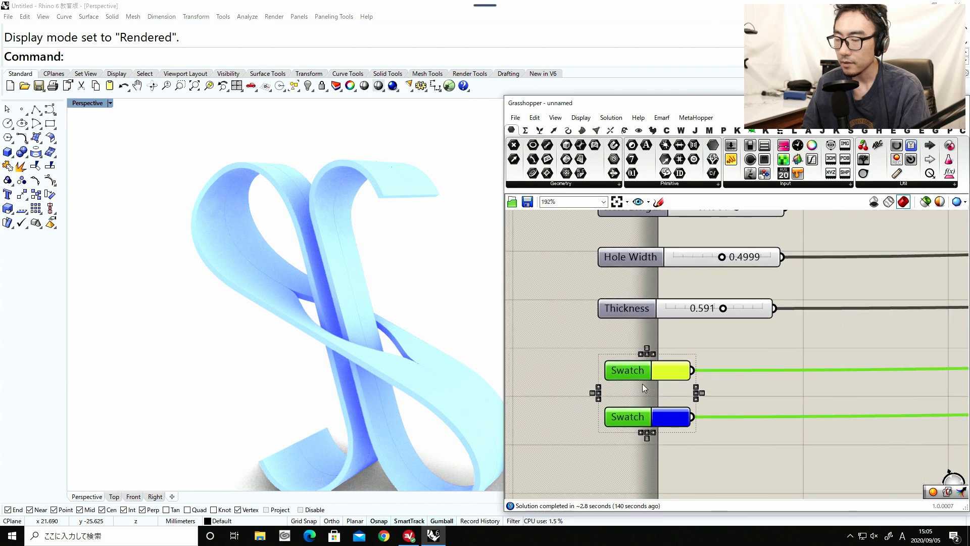
Rename the yellow colour swatch as Diffuse and the blue colour swatch as Emission.
right_click(639, 374)
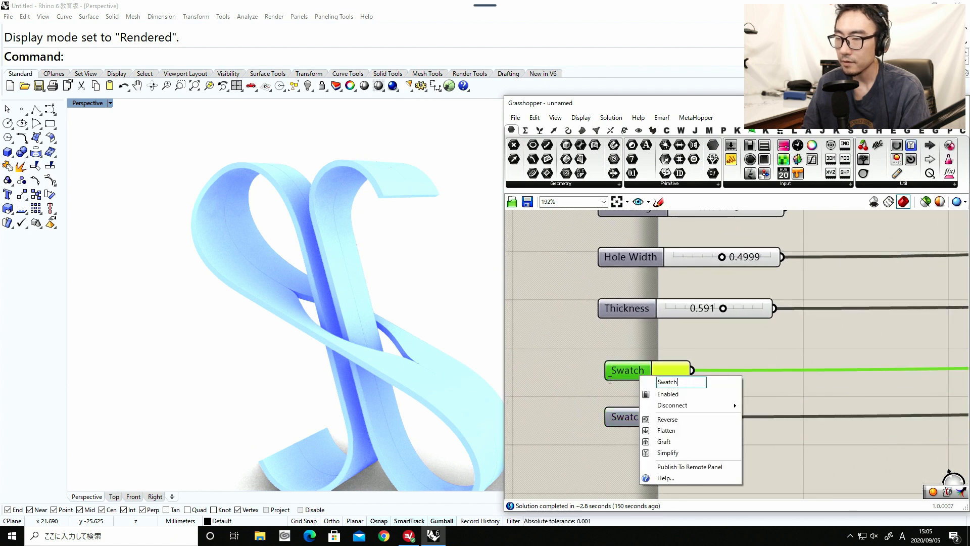
text(Diffuse)
key(Return)
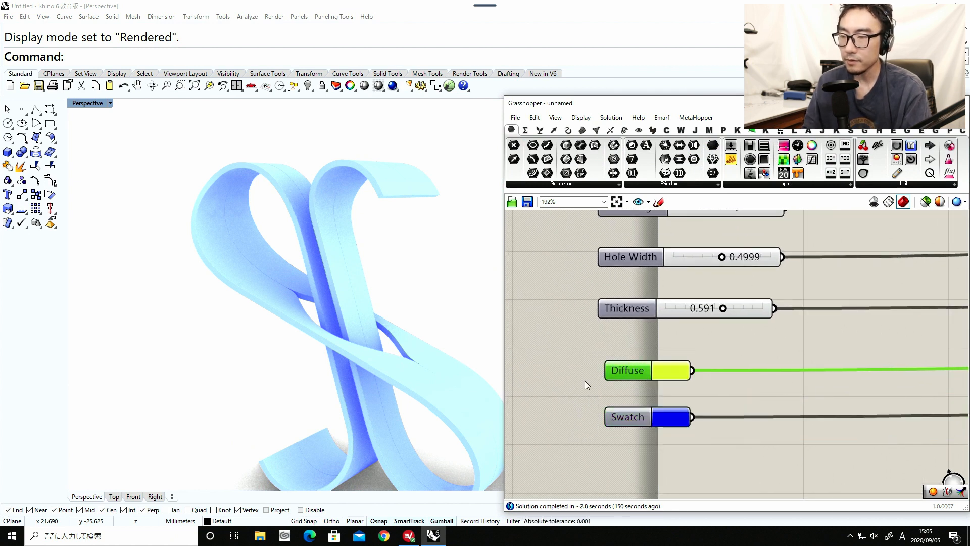
right_click(624, 419)
text(Emission)
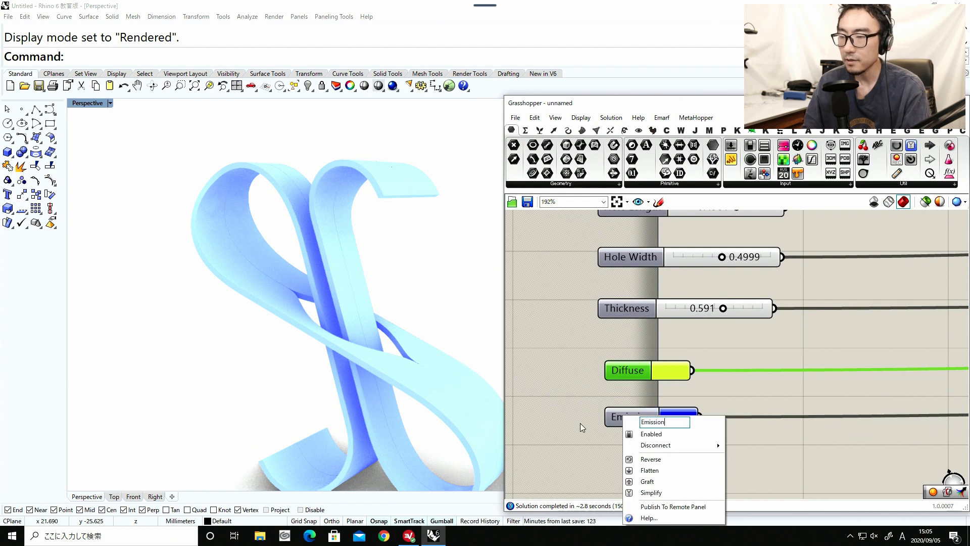
key(Return)
Hide the incoming wires at the Ke and Kd inputs of the material component near the end of the definition.
scroll(610, 379, down, 8)
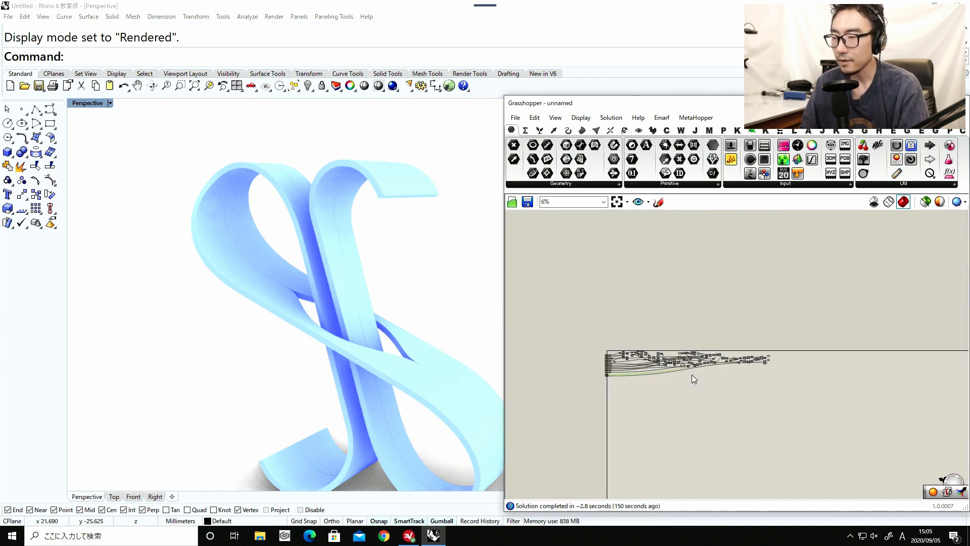
right_drag(726, 367, 811, 368)
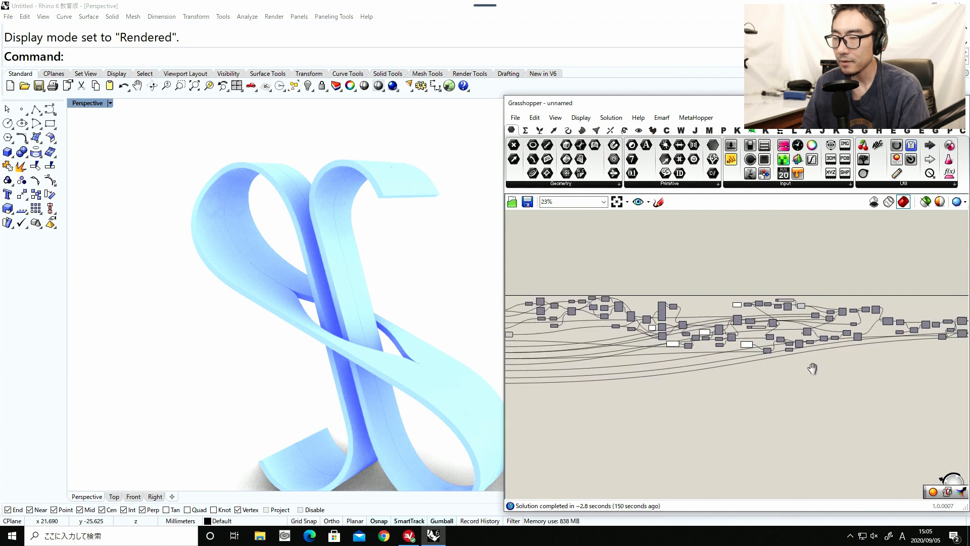
right_drag(680, 383, 757, 385)
drag(726, 363, 706, 389)
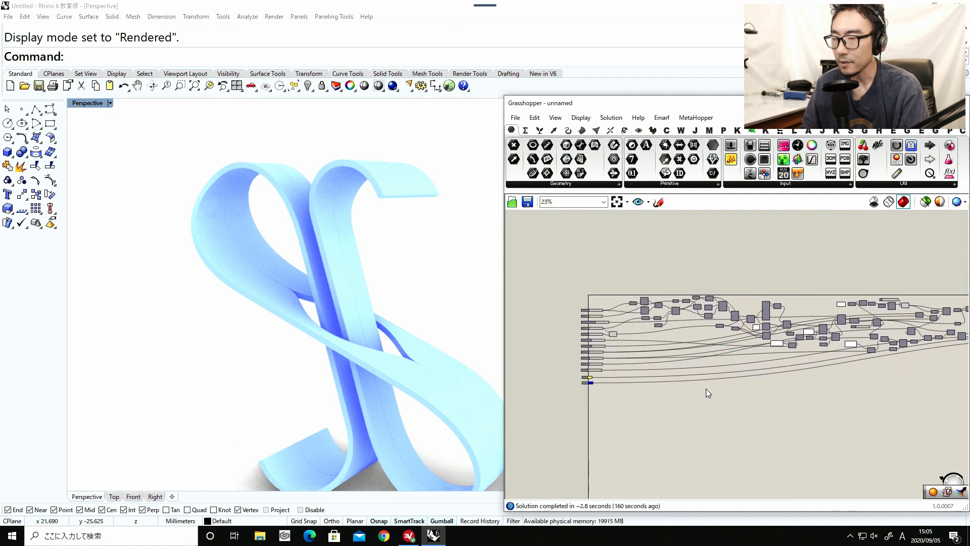
drag(675, 337, 669, 381)
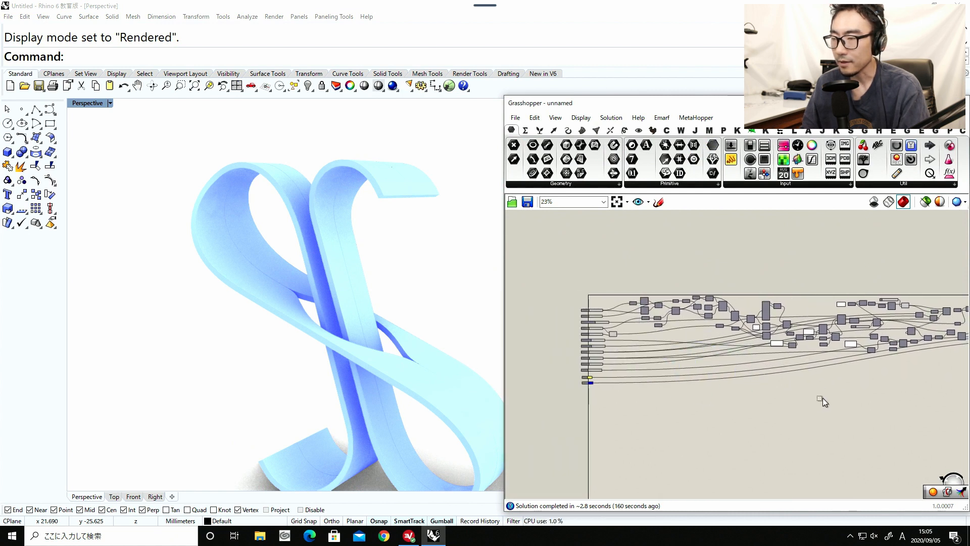
scroll(822, 398, up, 5)
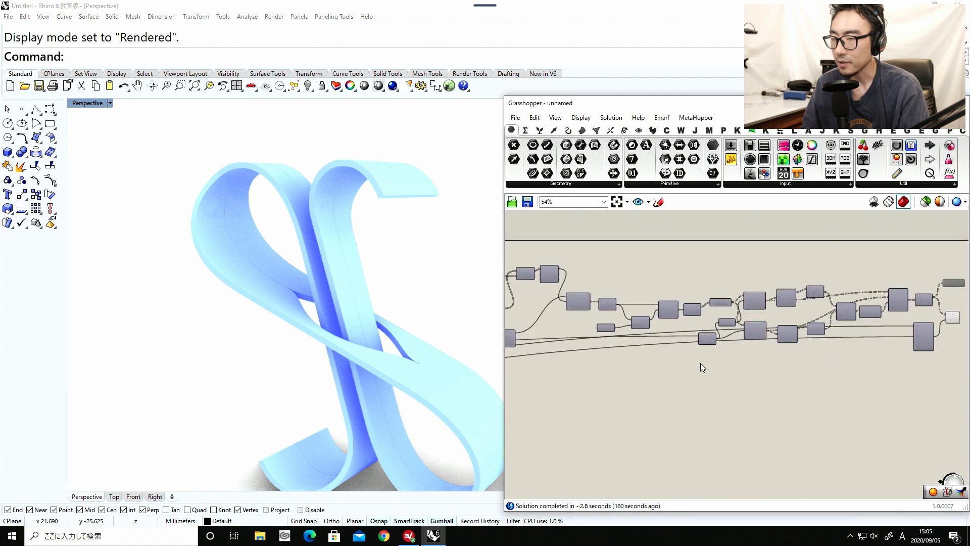
scroll(801, 355, up, 3)
right_click(763, 335)
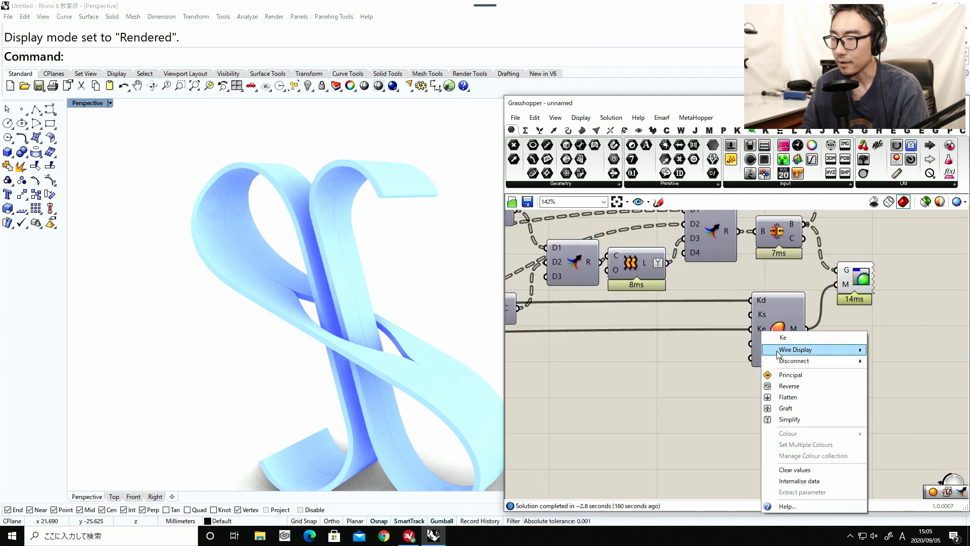
mouse_move(853, 350)
click(895, 372)
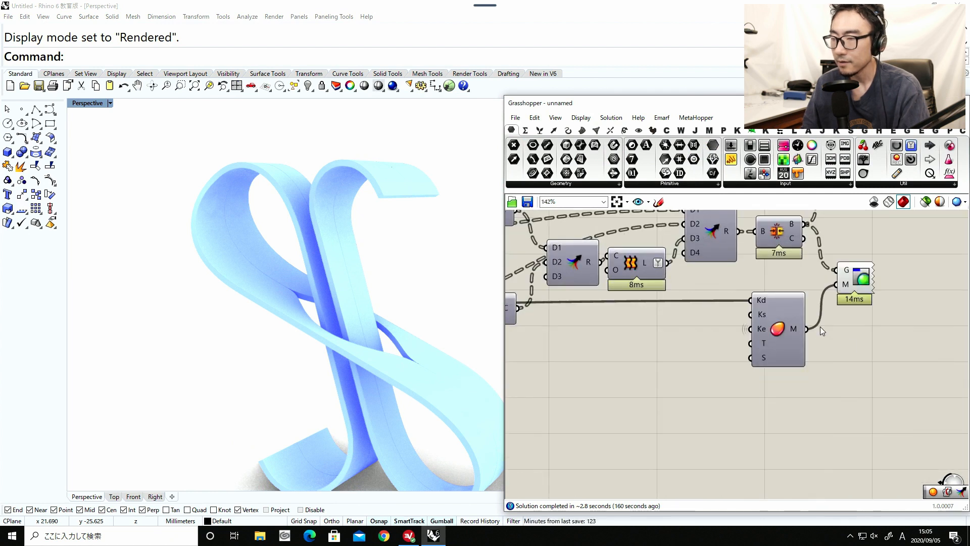
right_click(762, 298)
mouse_move(809, 317)
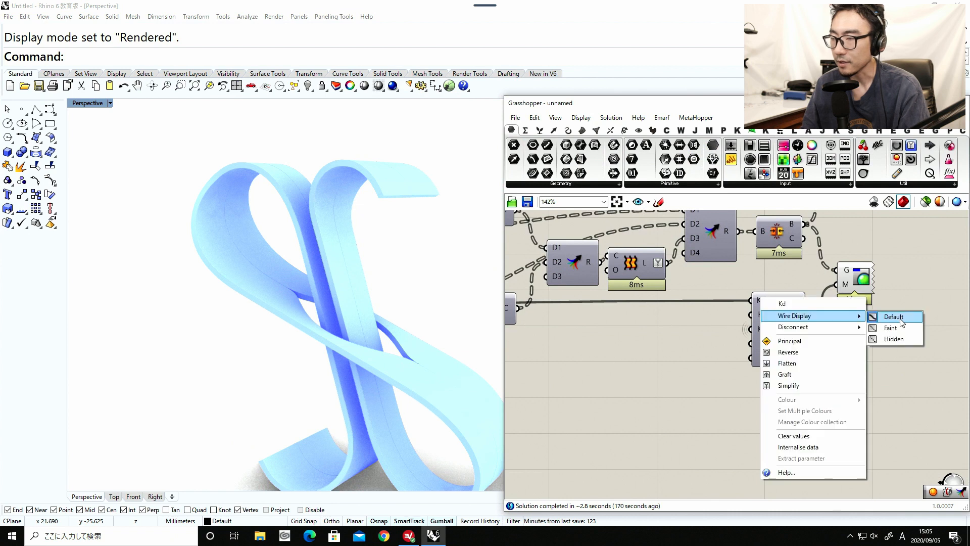
click(902, 337)
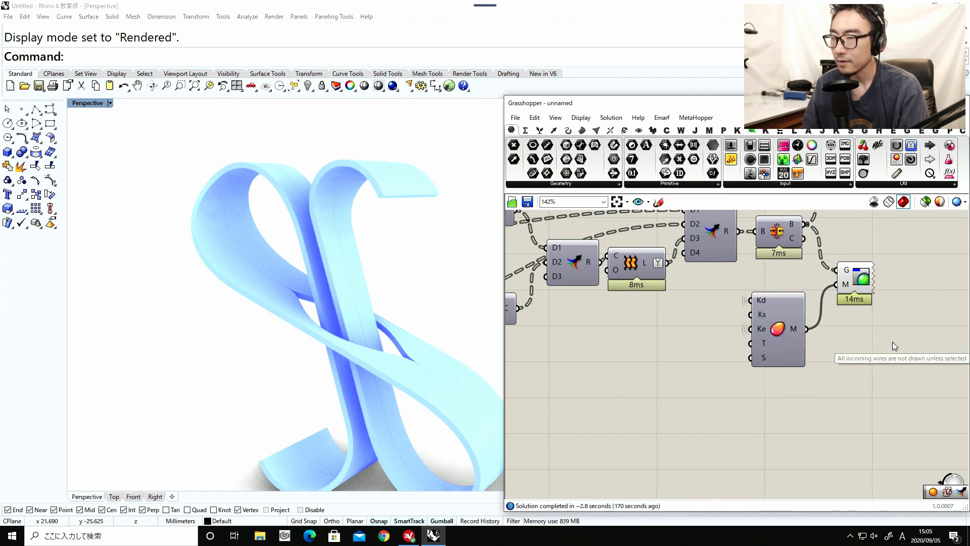
Hide the long Thickness wire at the A input of the Division component that feeds the extrusion thickness.
scroll(879, 348, down, 3)
scroll(785, 344, down, 5)
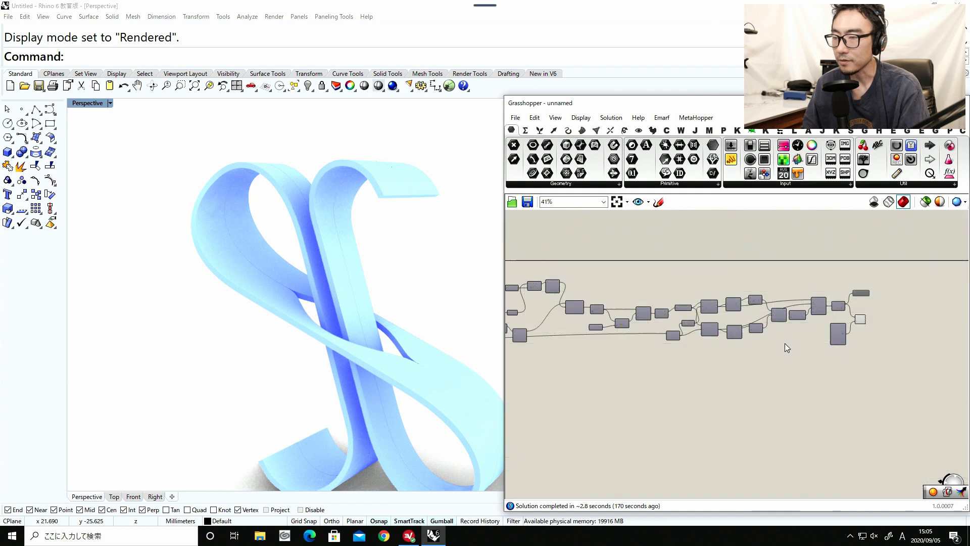
right_drag(647, 362, 779, 359)
scroll(818, 358, up, 5)
right_drag(883, 336, 754, 343)
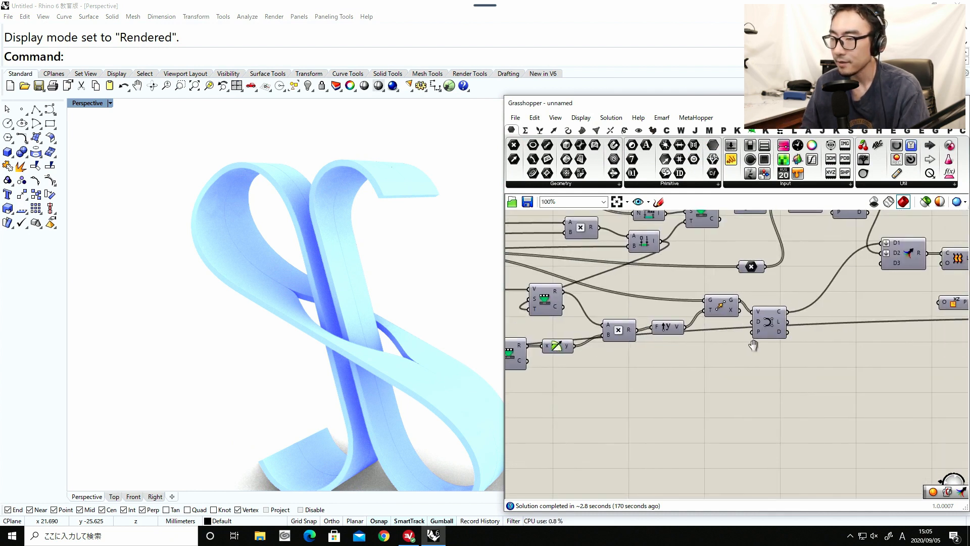
scroll(754, 342, down, 4)
right_drag(952, 350, 821, 355)
scroll(833, 338, up, 2)
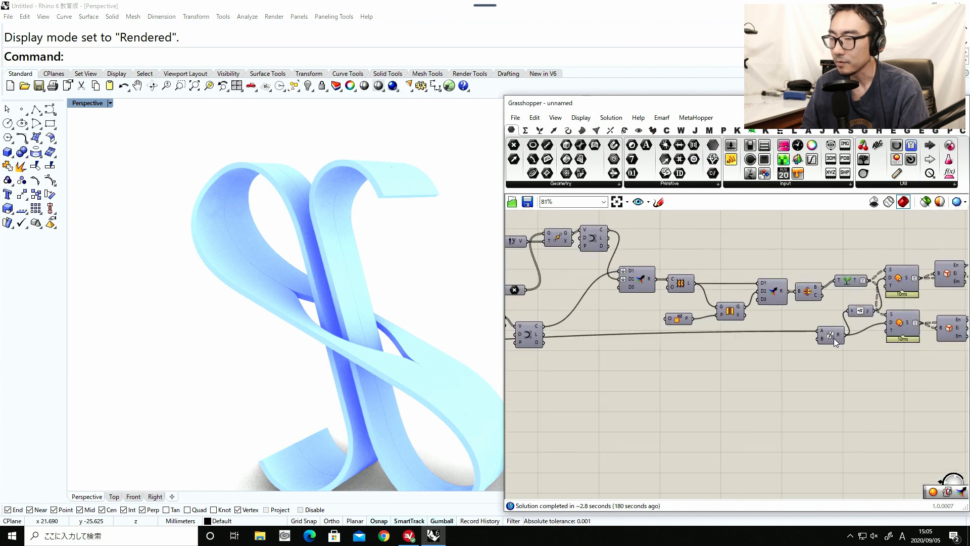
click(834, 338)
scroll(828, 351, up, 1)
right_click(819, 348)
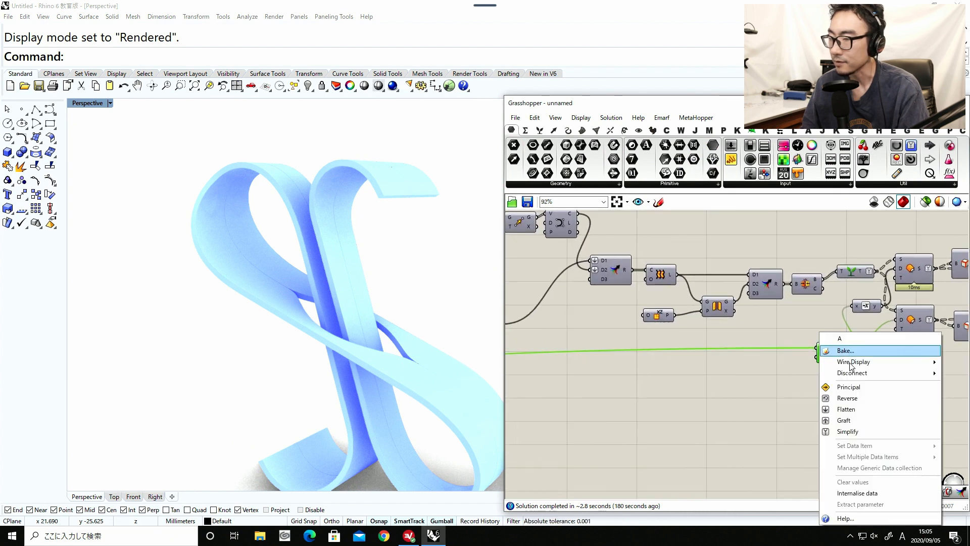
mouse_move(854, 362)
click(775, 383)
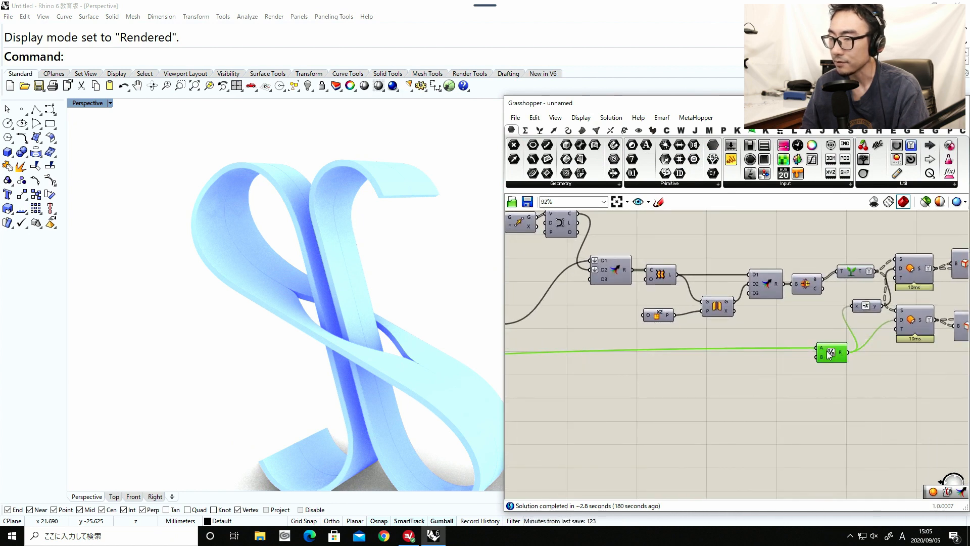
Review the labelled input column from the colour swatches up to Line Height, and examine the whole ribbon in the Perspective viewport.
scroll(808, 375, down, 6)
right_drag(865, 374, 895, 375)
right_drag(701, 380, 738, 380)
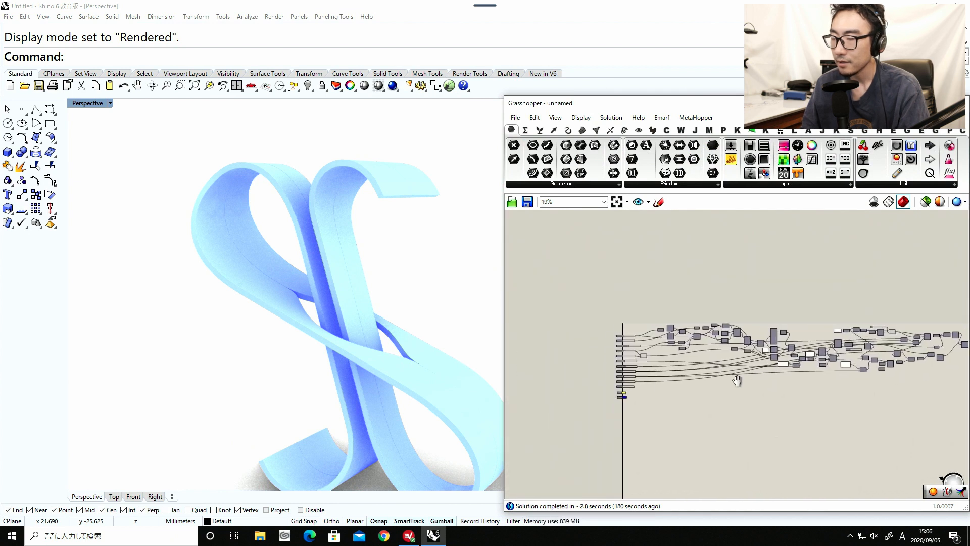
right_drag(621, 386, 706, 389)
scroll(706, 392, up, 5)
scroll(715, 397, up, 4)
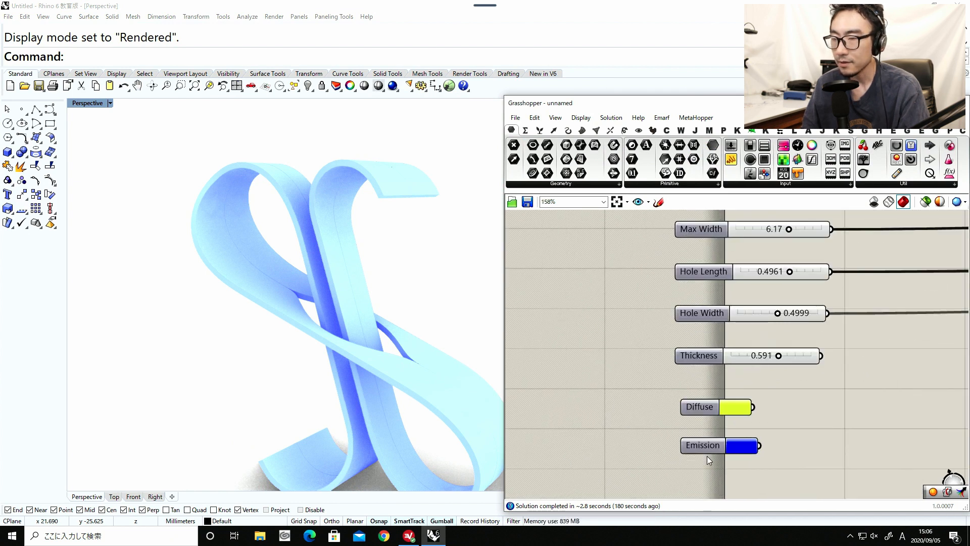
right_drag(395, 351, 367, 346)
scroll(634, 315, down, 2)
mouse_move(632, 314)
right_down()
mouse_move(619, 361)
mouse_move(637, 379)
right_up()
right_drag(611, 256, 610, 326)
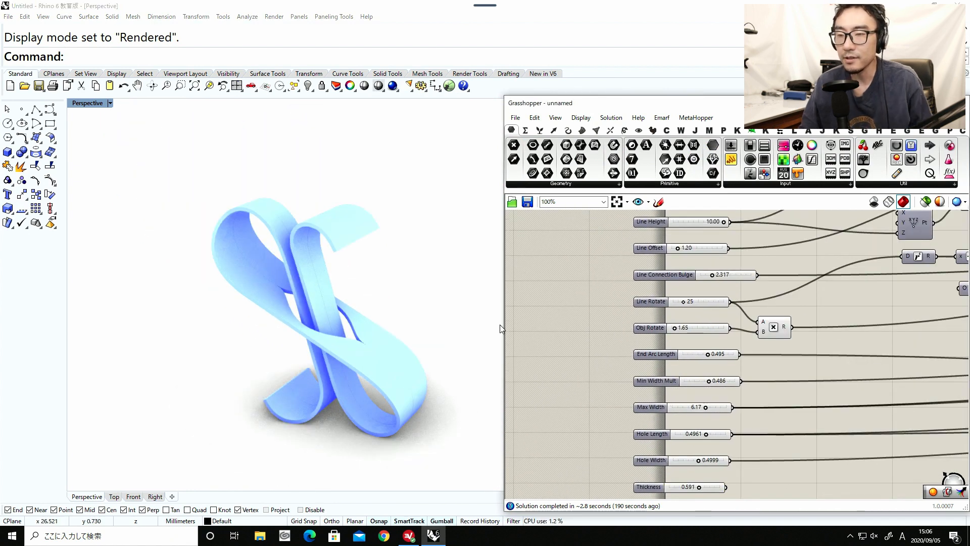
right_drag(620, 291, 609, 332)
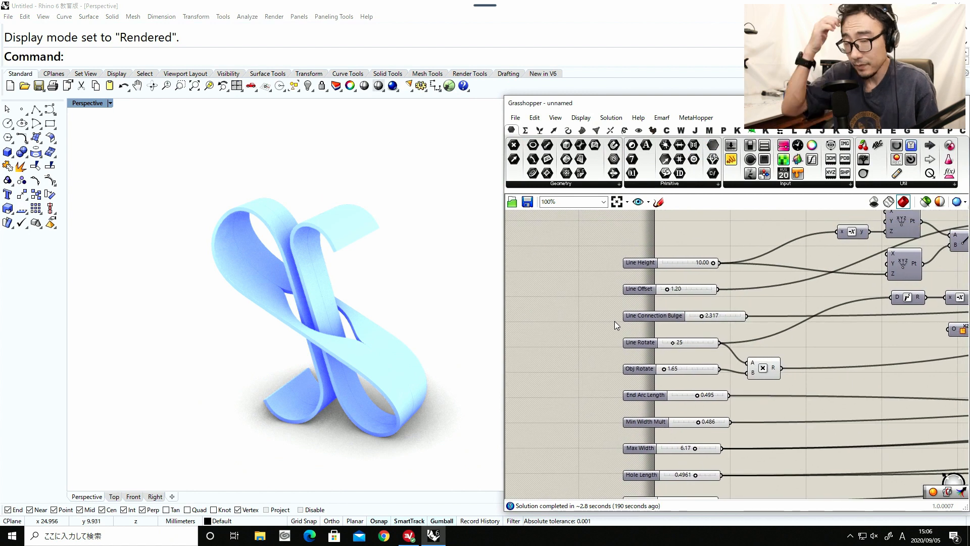
right_drag(403, 333, 373, 356)
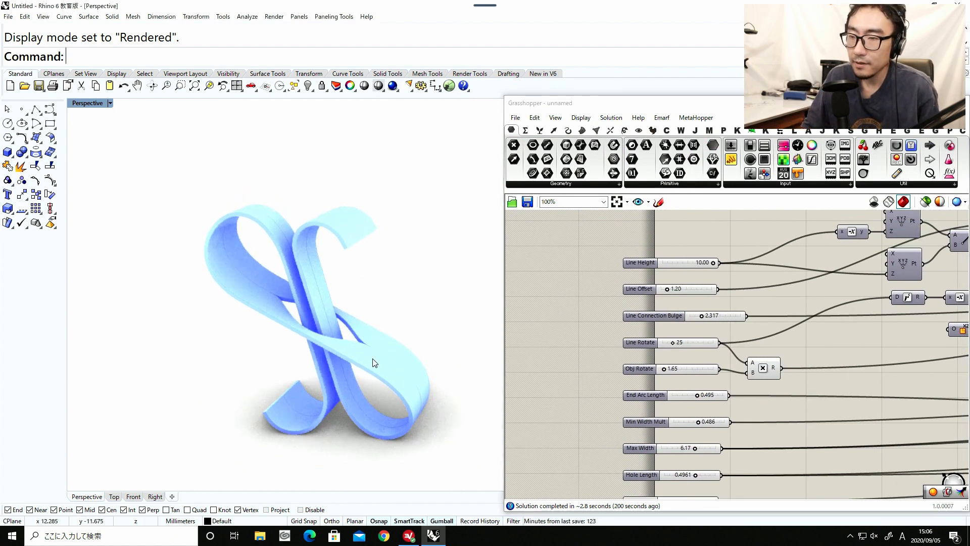
Try the Line Height slider at its upper limit of 10.00 and vary the Line Offset slider up to about 4.02.
right_drag(571, 342, 555, 346)
scroll(664, 278, up, 2)
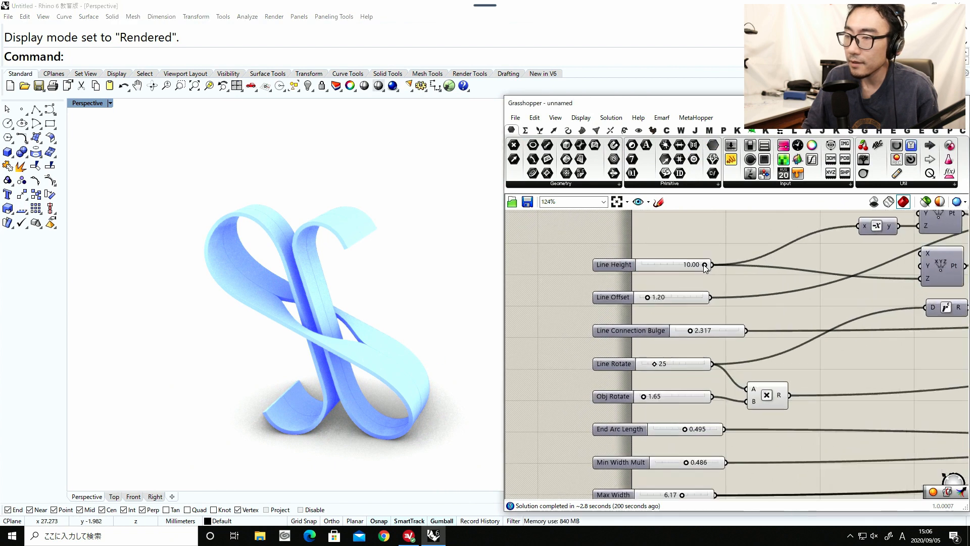
mouse_move(705, 264)
mouse_down()
mouse_move(668, 267)
mouse_move(723, 266)
mouse_up()
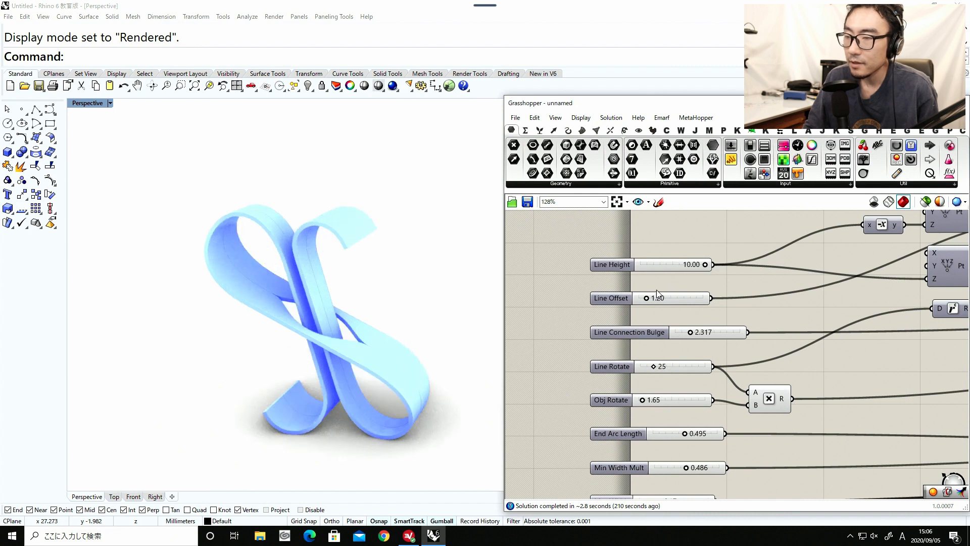
drag(648, 299, 667, 299)
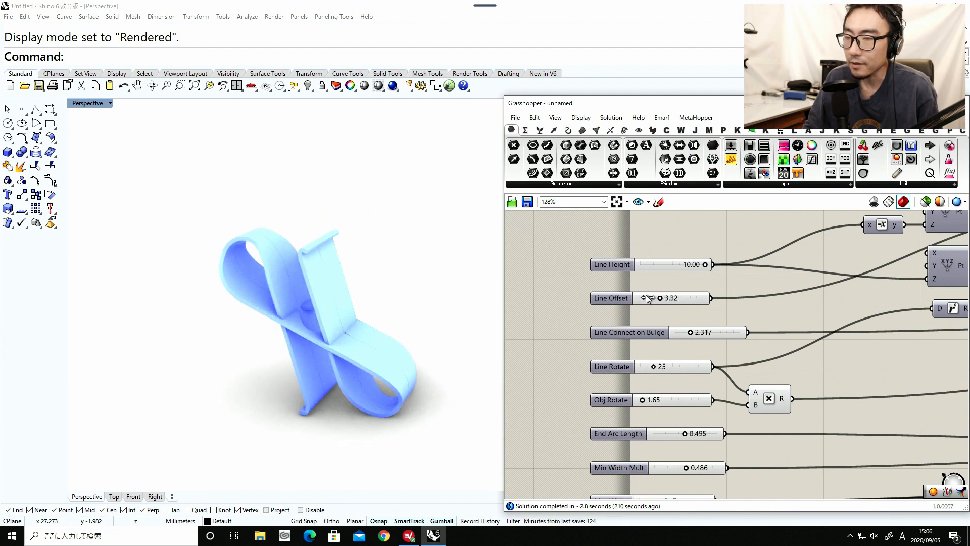
drag(651, 297, 632, 301)
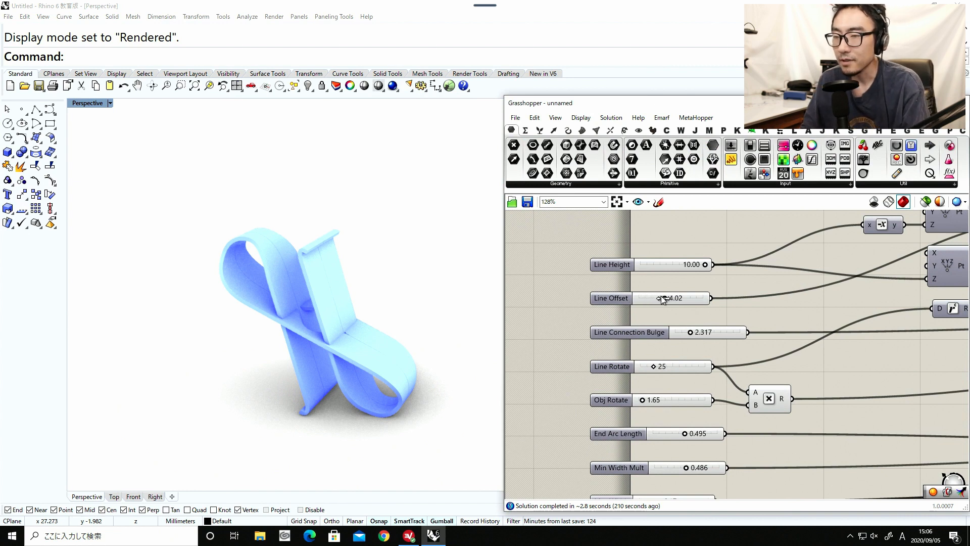
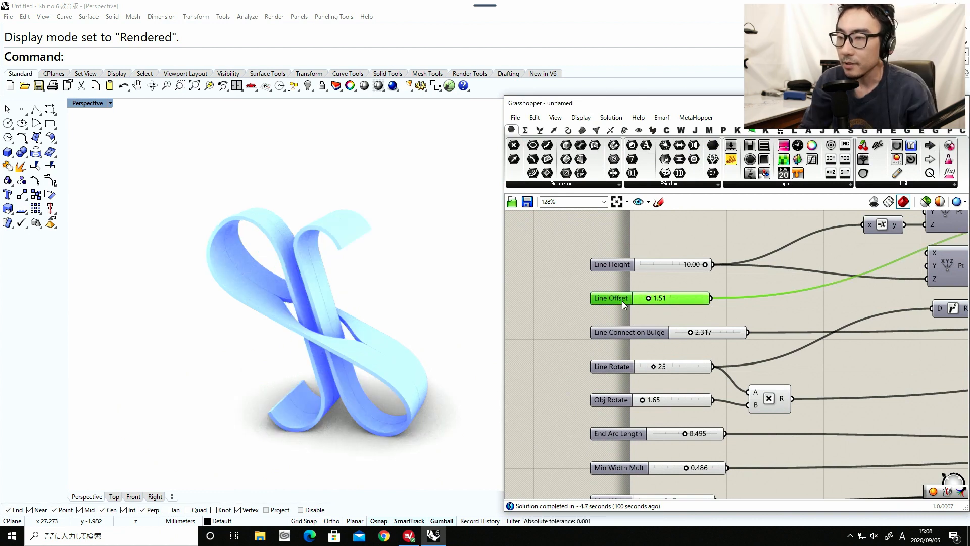
Limit the Line Offset slider to a maximum of 3 and set its value to 1.25.
double_click(621, 299)
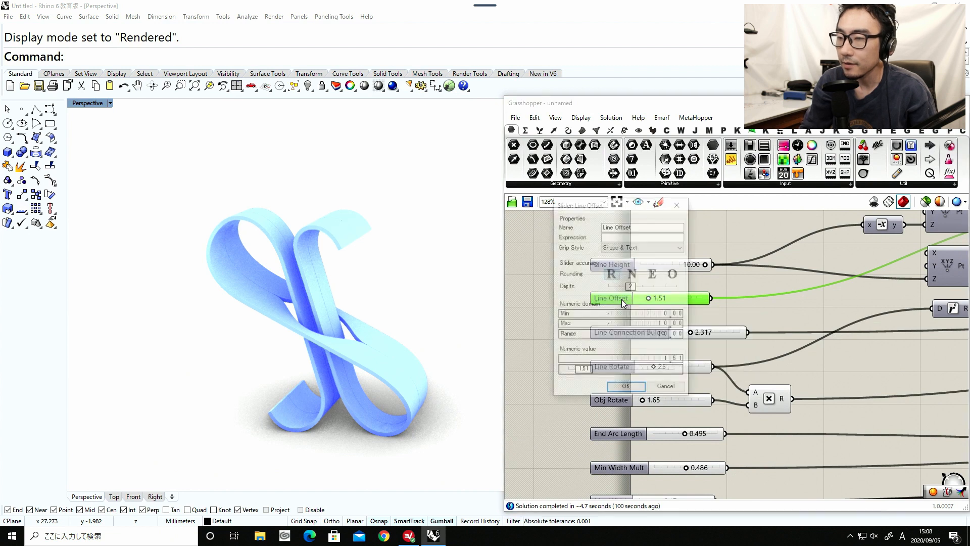
double_click(635, 324)
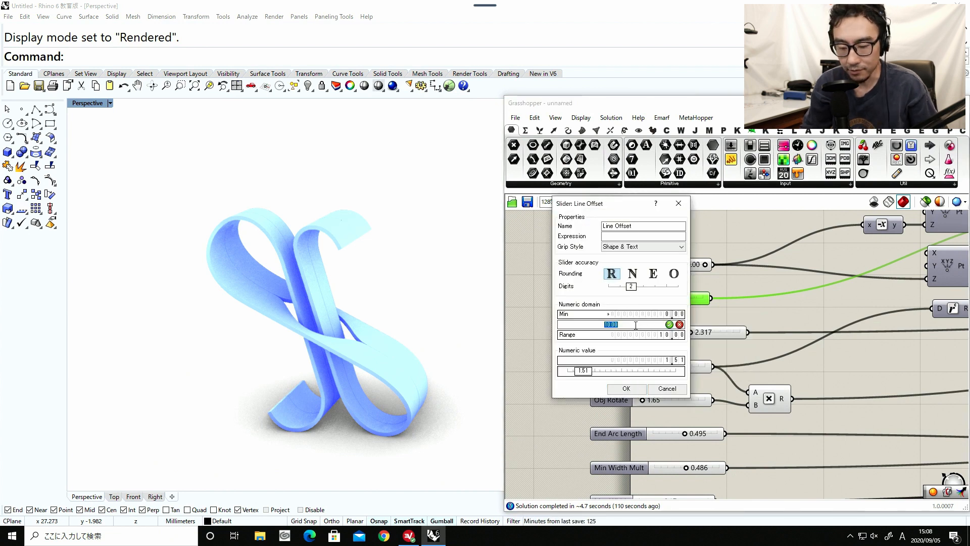
key(Return)
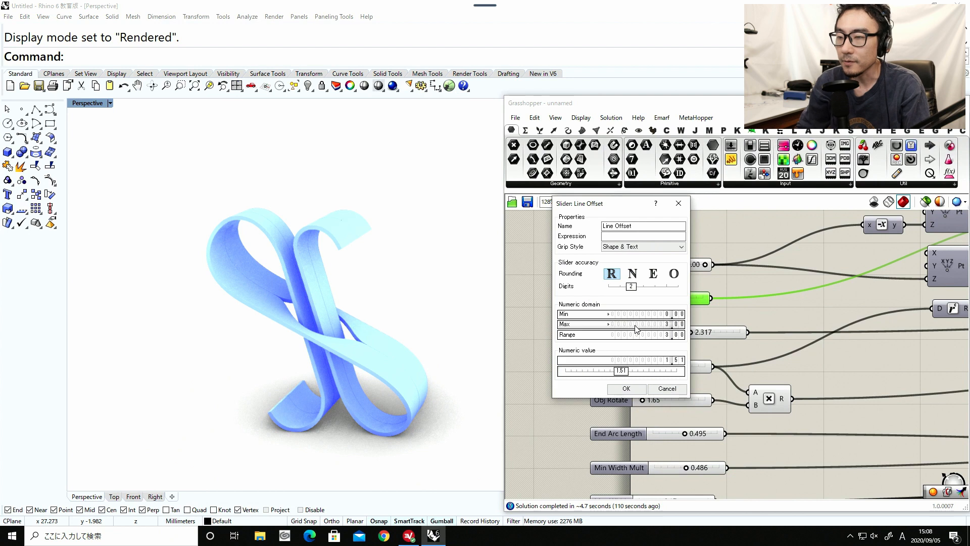
click(630, 385)
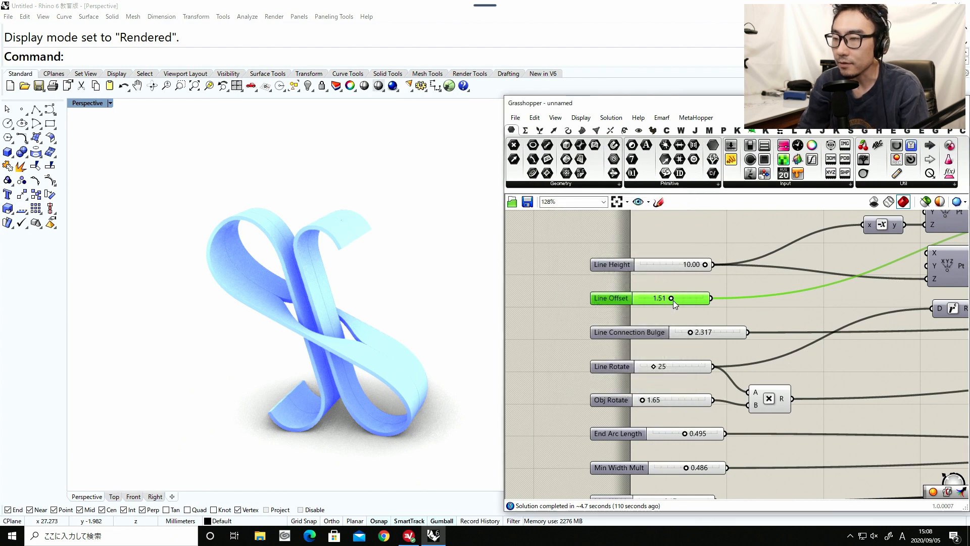
mouse_move(673, 300)
mouse_down()
mouse_move(696, 299)
mouse_move(642, 299)
mouse_move(666, 301)
mouse_up()
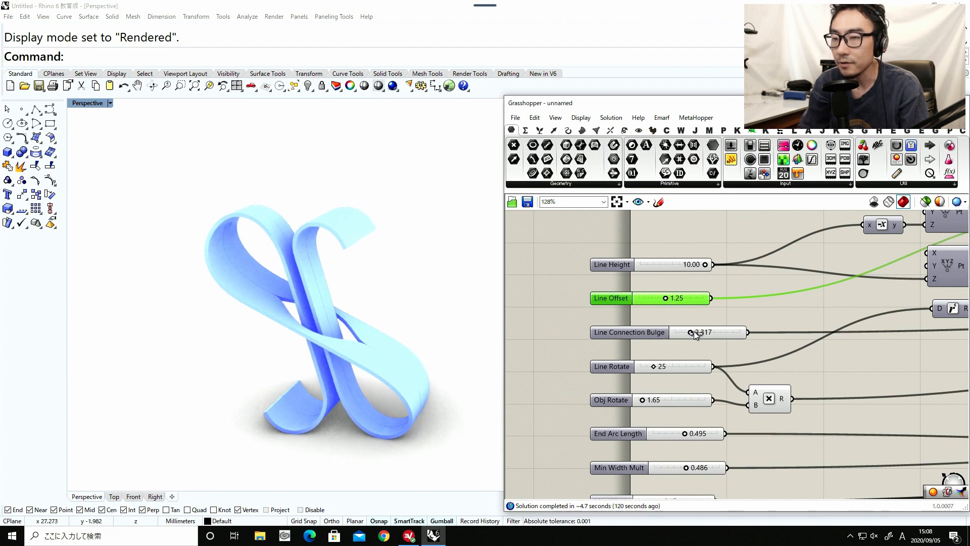
Try a Line Connection Bulge of 3.179, then a value below 1.
drag(693, 331, 696, 331)
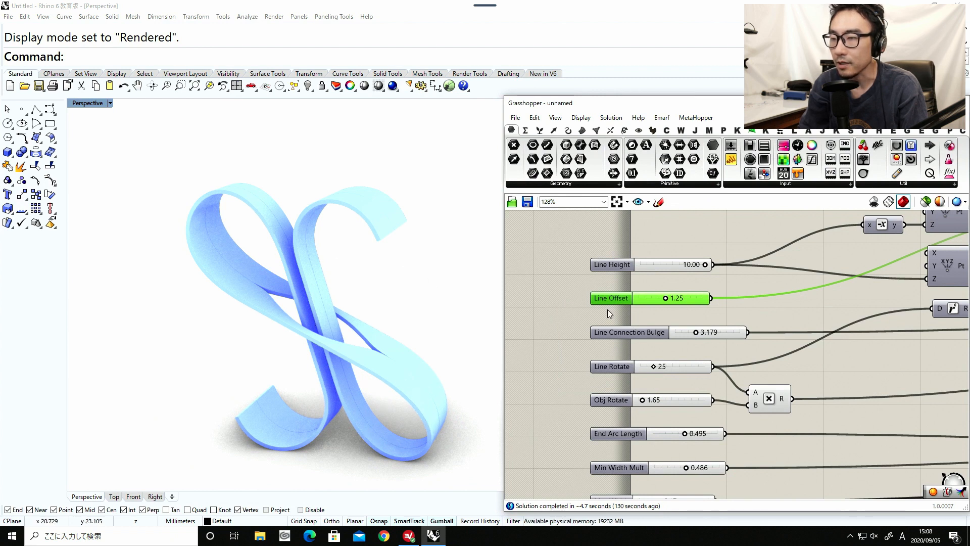
drag(688, 331, 674, 331)
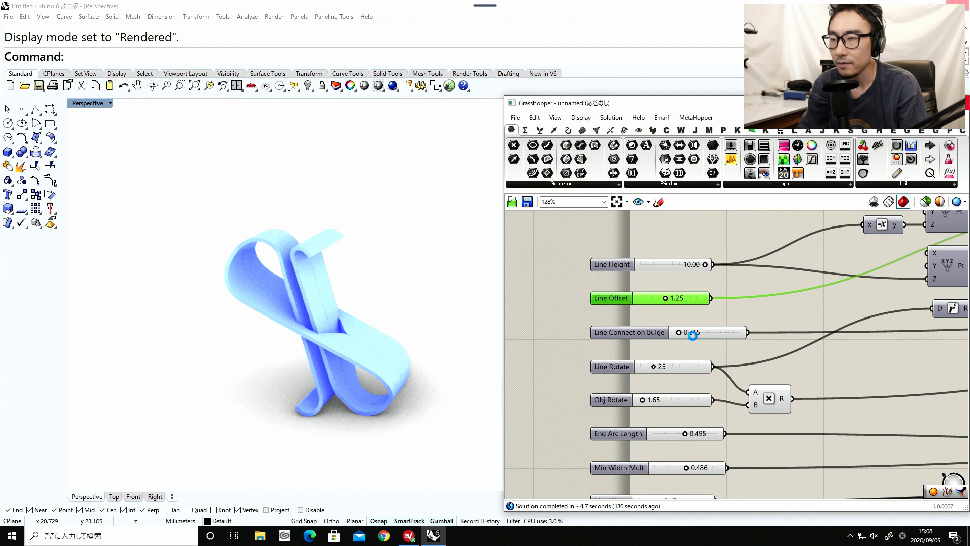
Limit the Line Connection Bulge slider to a range from 1 to 5.
click(647, 335)
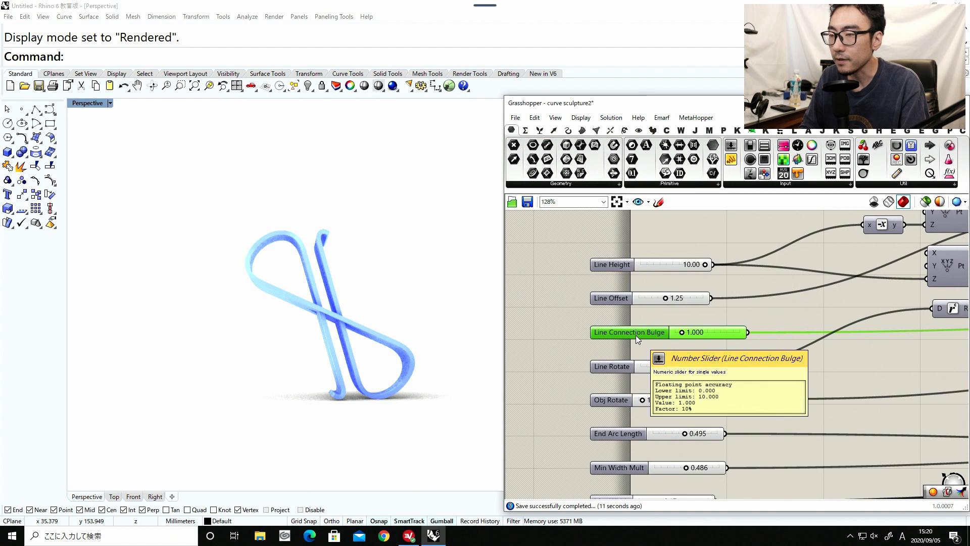
double_click(636, 335)
double_click(661, 352)
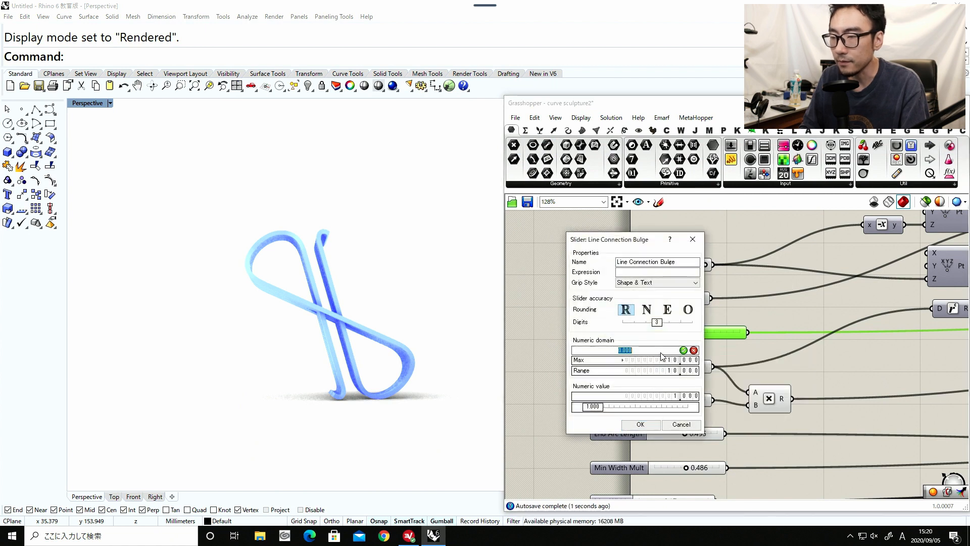
key(Return)
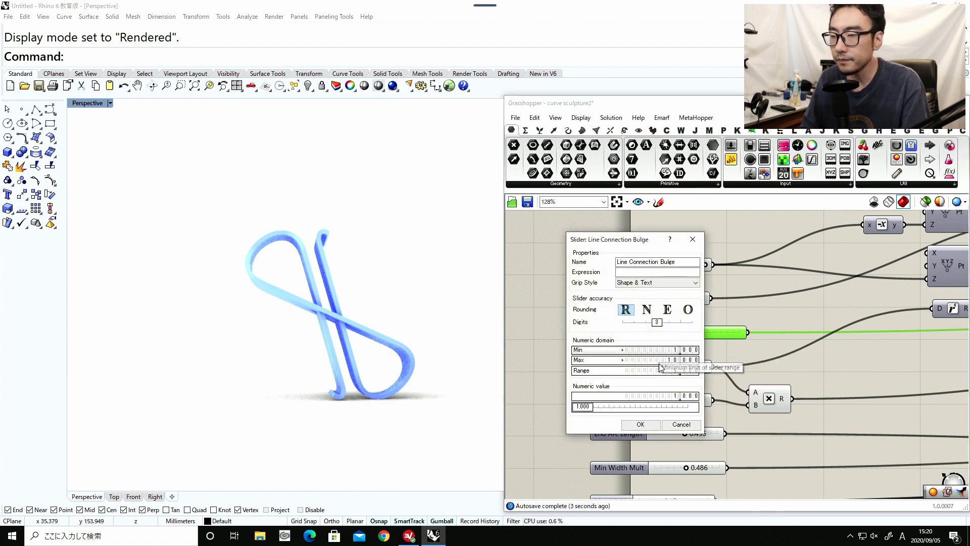
double_click(664, 361)
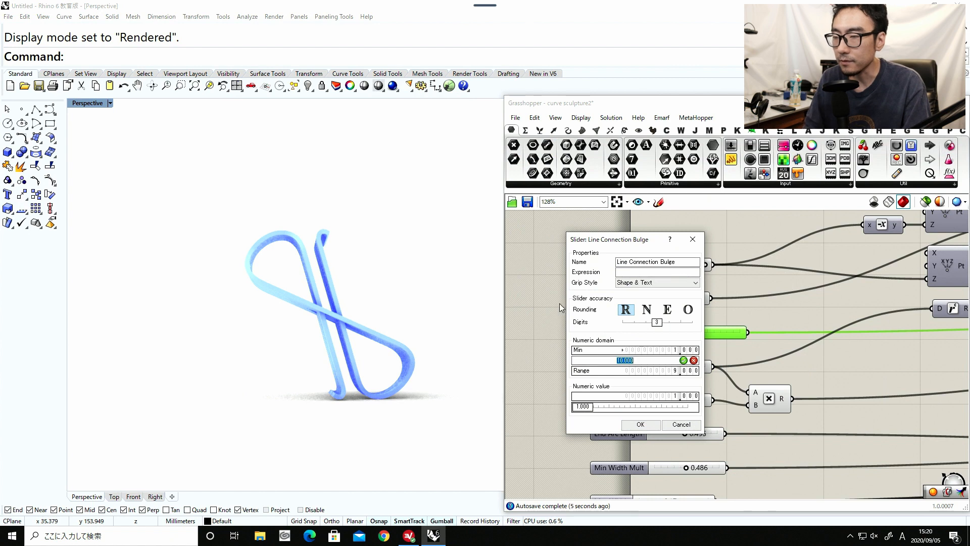
key(Return)
click(633, 424)
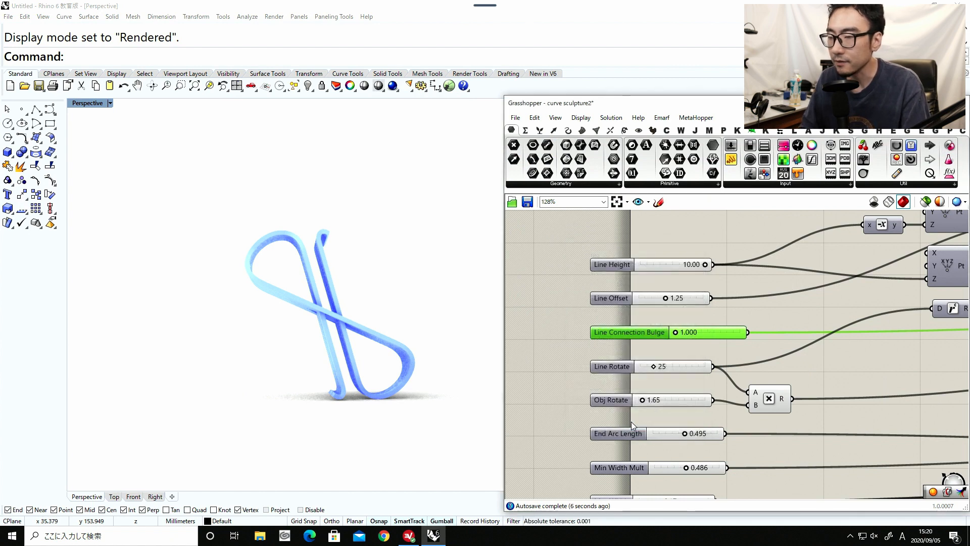
Raise Line Connection Bulge to 1.564, then set it to exactly 2.
mouse_move(678, 334)
mouse_down()
mouse_move(735, 334)
mouse_move(683, 333)
mouse_up()
double_click(694, 334)
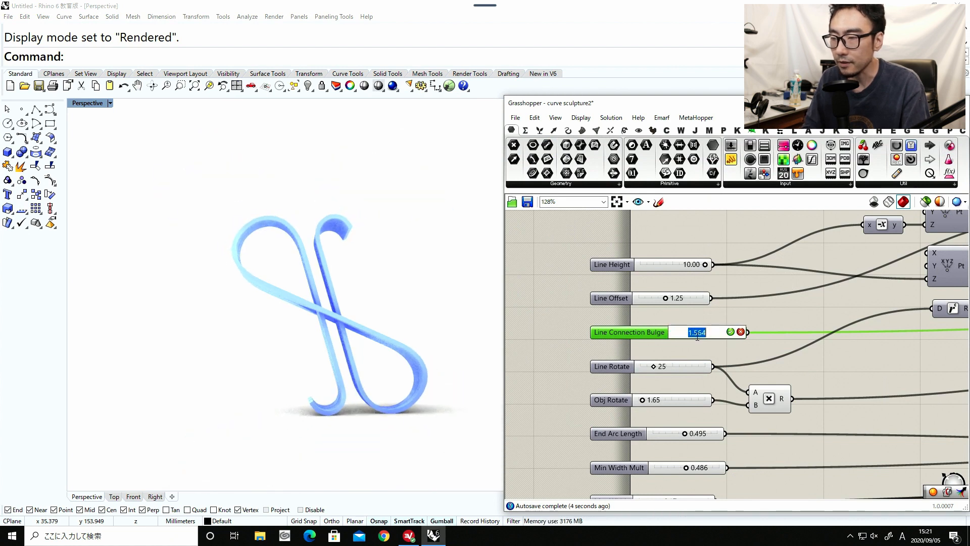
text(2)
key(Return)
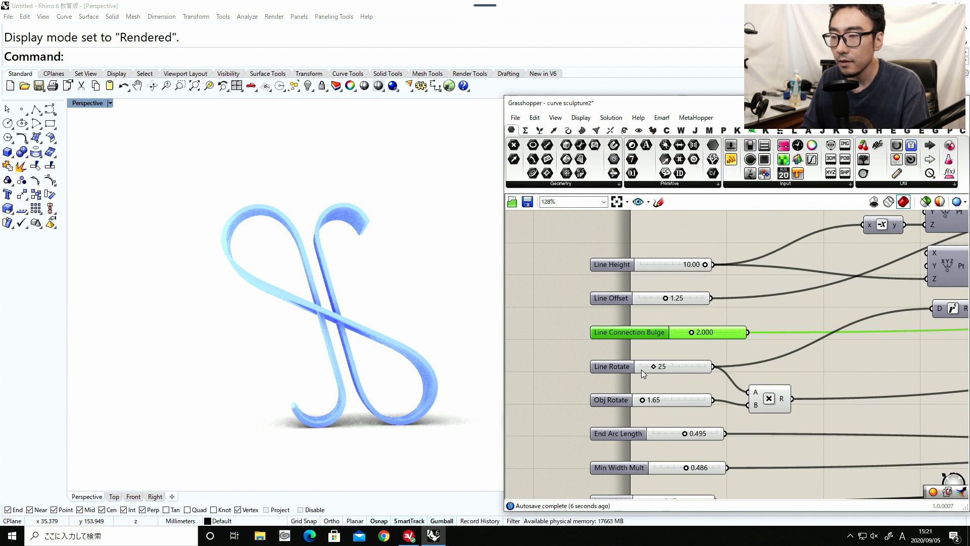
Try the sculpture with Line Rotate at 45 and Line Connection Bulge at 3.818.
drag(653, 365, 712, 369)
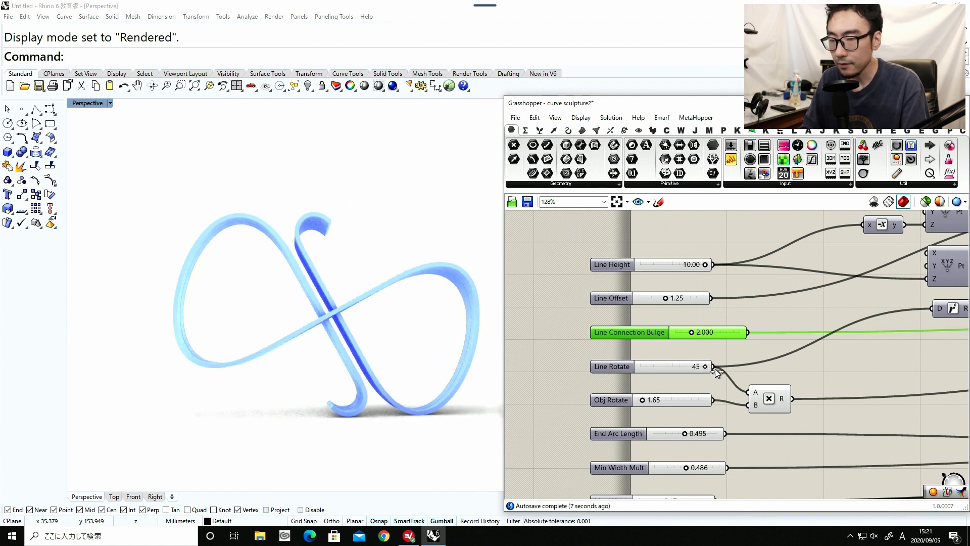
drag(691, 332, 717, 334)
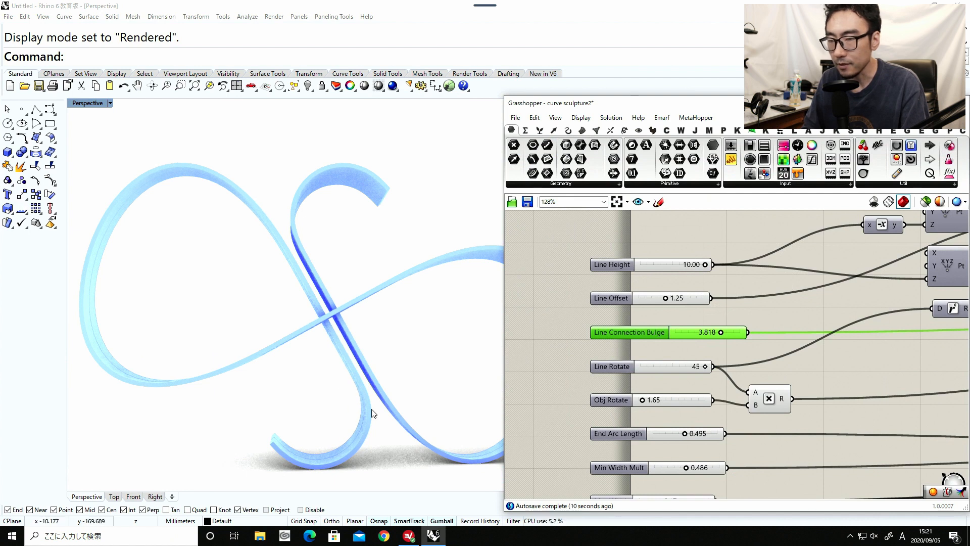
mouse_move(337, 357)
right_down()
mouse_move(307, 409)
mouse_move(433, 404)
mouse_move(303, 368)
mouse_move(345, 361)
right_up()
Reduce Line Rotate to 28 and raise Obj Rotate to 2.32.
drag(704, 368, 661, 367)
mouse_move(332, 308)
right_down()
mouse_move(303, 274)
mouse_move(259, 313)
mouse_move(552, 361)
right_up()
right_drag(627, 399, 631, 367)
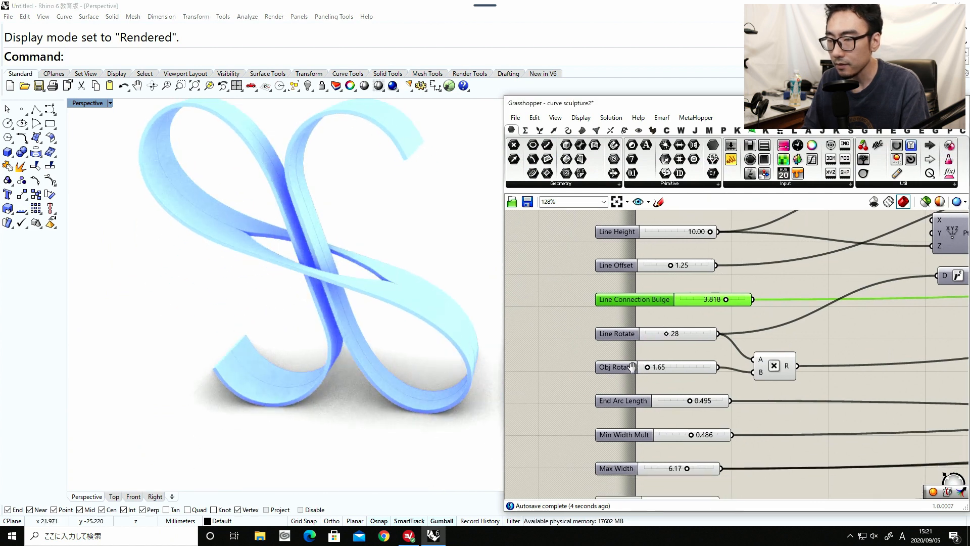
drag(647, 367, 696, 366)
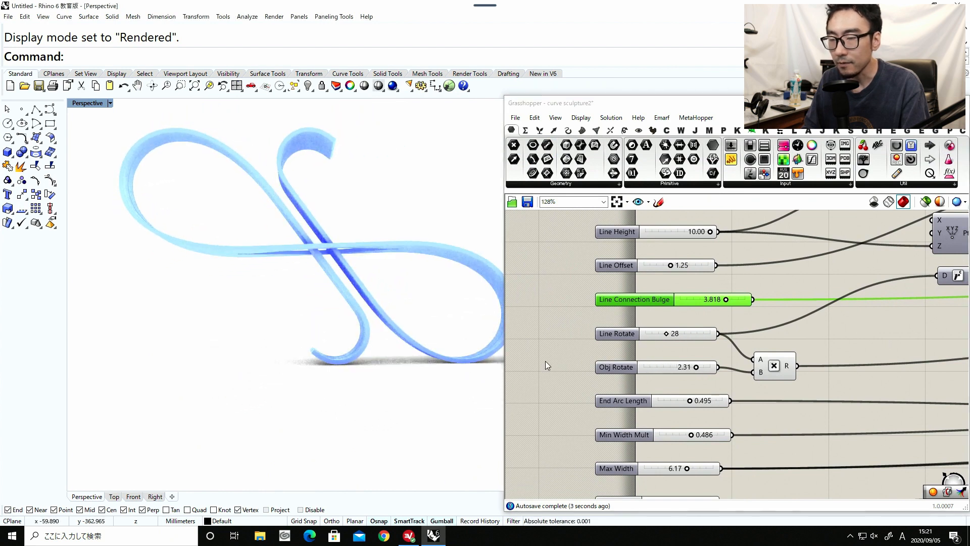
mouse_move(295, 244)
right_down()
mouse_move(313, 269)
mouse_move(283, 278)
right_up()
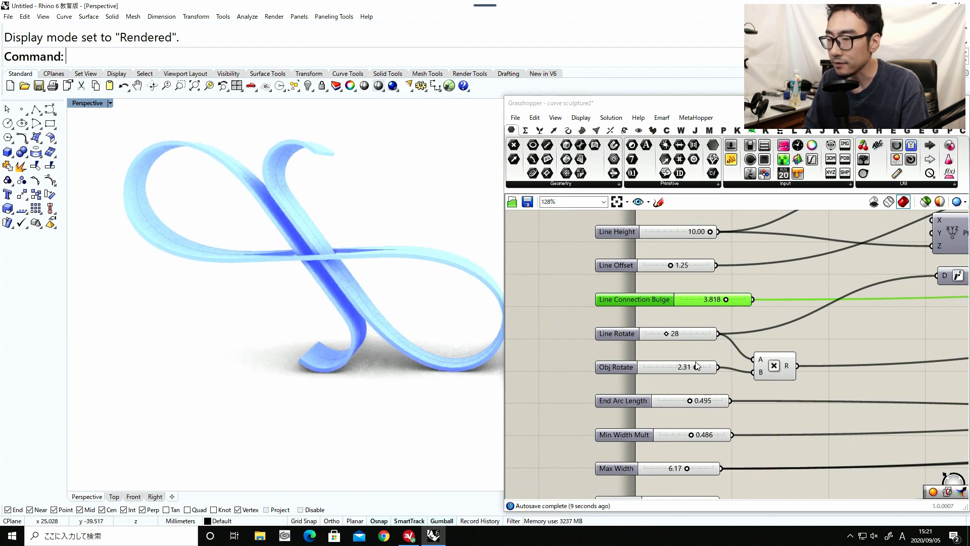
drag(697, 369, 699, 368)
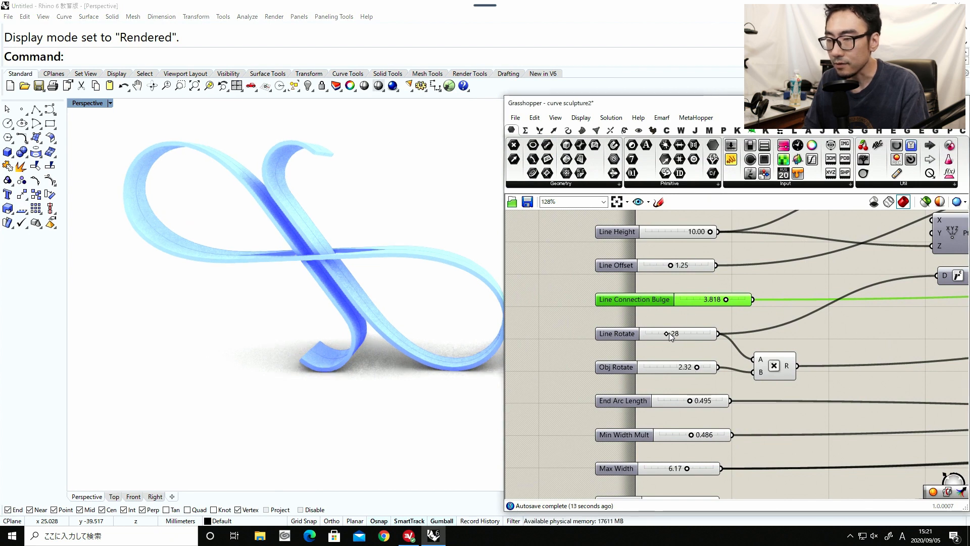
Set Line Rotate to 27 and Line Connection Bulge to its maximum of 5, and check the whole sculpture.
mouse_move(667, 332)
mouse_down()
mouse_move(682, 332)
mouse_move(667, 333)
mouse_up()
drag(732, 298, 753, 299)
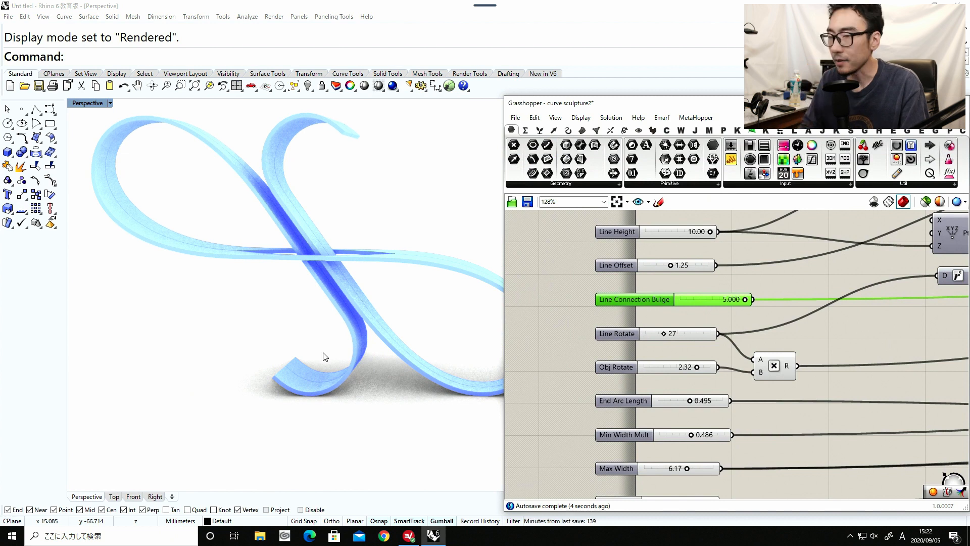
scroll(325, 357, down, 5)
mouse_move(271, 314)
right_down()
mouse_move(278, 385)
mouse_move(272, 309)
right_up()
scroll(273, 311, up, 4)
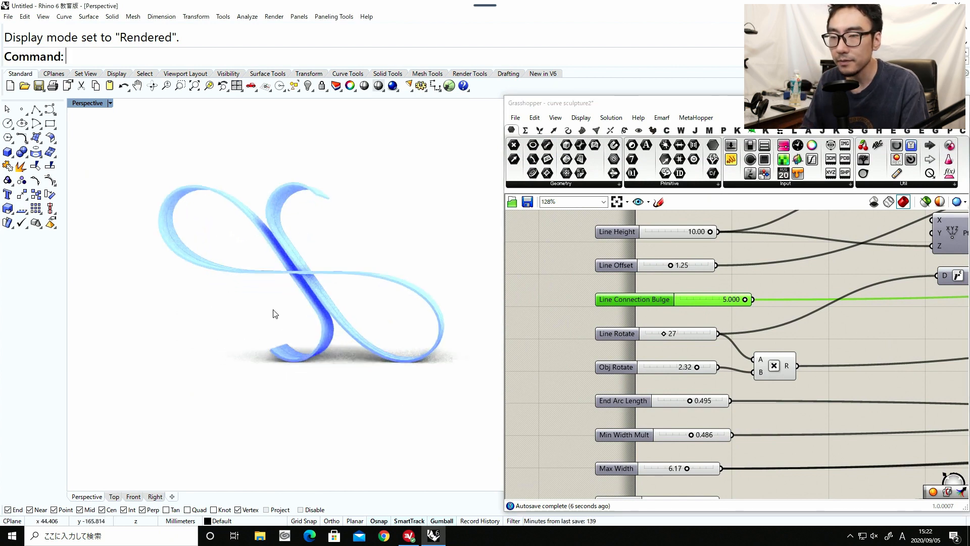
Set End Arc Length to 0.769 to extend the curled ends of the ribbon.
right_drag(679, 426, 687, 350)
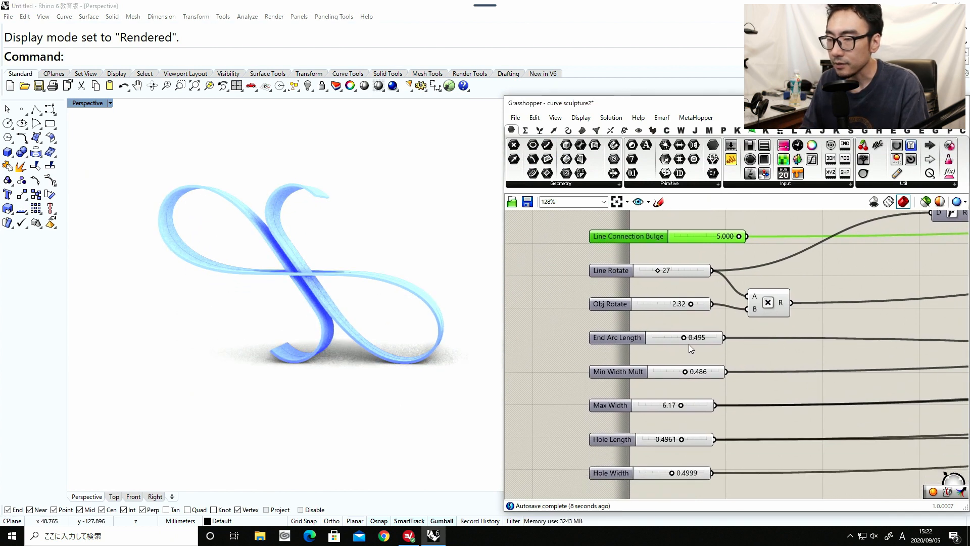
mouse_move(681, 338)
mouse_down()
mouse_move(668, 337)
mouse_move(701, 337)
mouse_up()
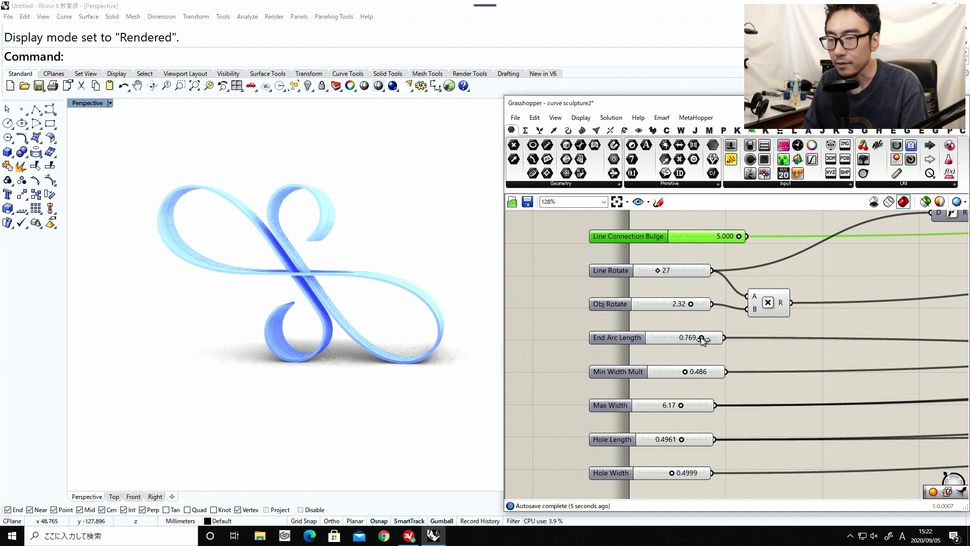
mouse_move(375, 319)
right_down()
mouse_move(347, 357)
mouse_move(404, 320)
mouse_move(373, 318)
right_up()
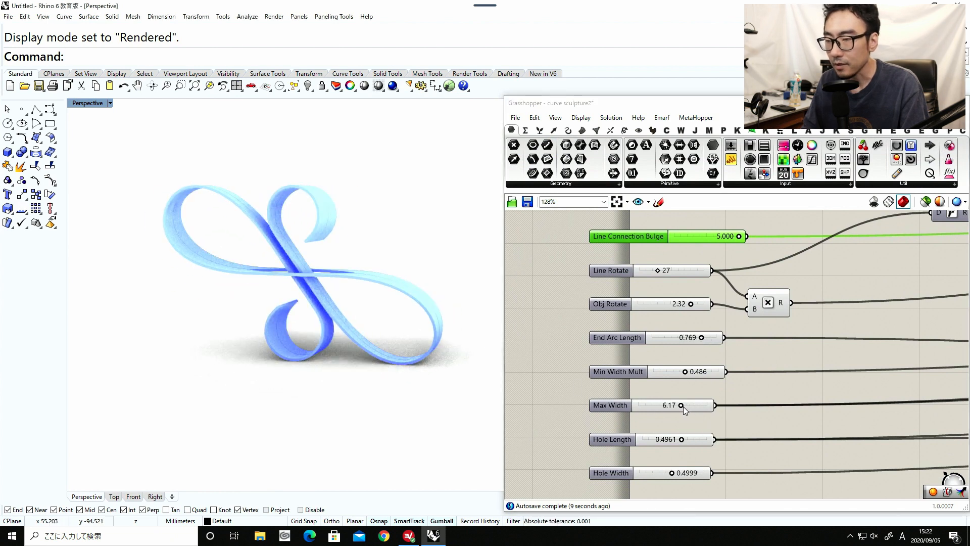
Try a Max Width of 4.78, then widen the ribbon to 8.44 and inspect it from several angles.
drag(681, 406, 672, 407)
mouse_move(221, 241)
right_down()
mouse_move(149, 279)
mouse_move(315, 249)
right_up()
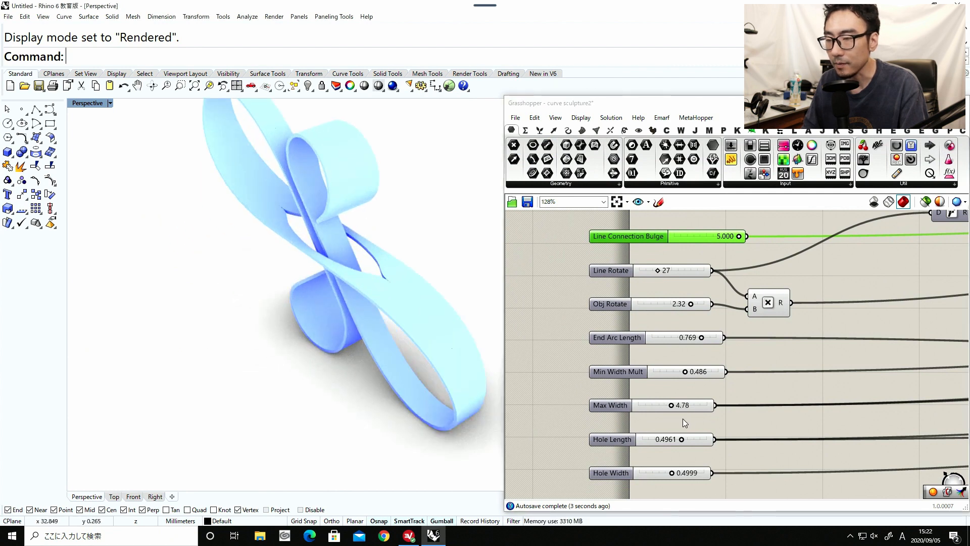
drag(671, 406, 697, 407)
mouse_move(340, 336)
right_down()
mouse_move(400, 259)
mouse_move(272, 288)
mouse_move(385, 286)
mouse_move(617, 428)
right_up()
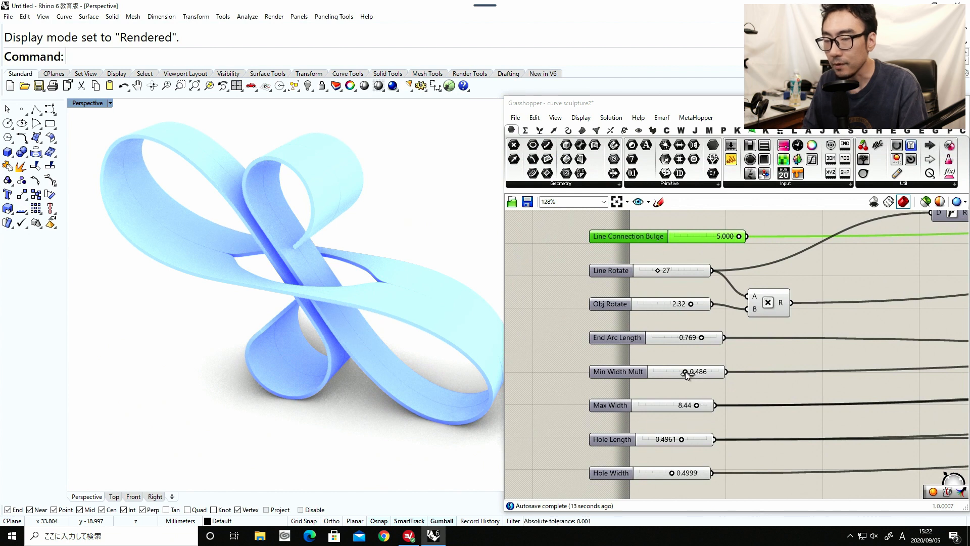
Set Min Width Mult to 0.259 and inspect the narrowed ribbon from several angles.
drag(685, 372, 671, 372)
right_drag(359, 342, 269, 337)
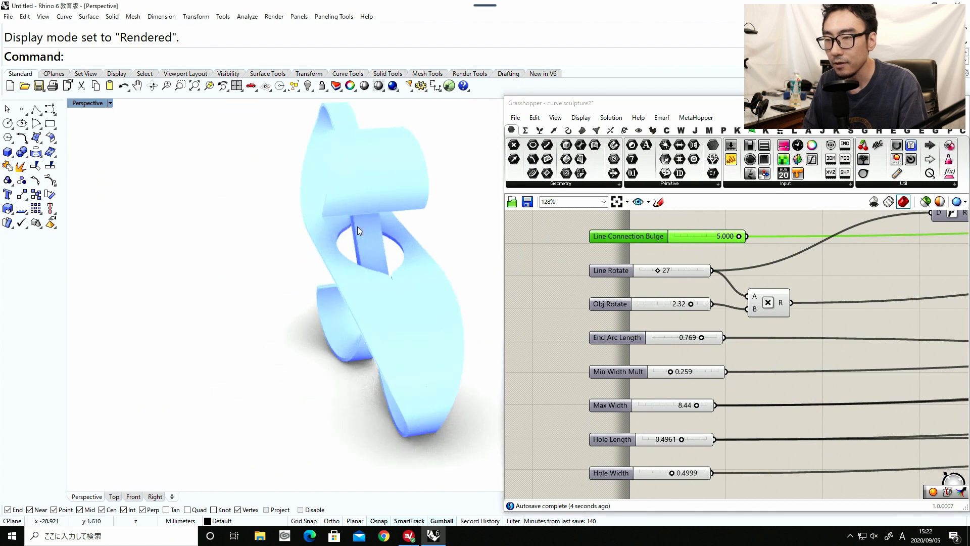
mouse_move(370, 244)
right_down()
mouse_move(368, 261)
mouse_move(434, 262)
mouse_move(435, 321)
mouse_move(281, 281)
mouse_move(495, 363)
right_up()
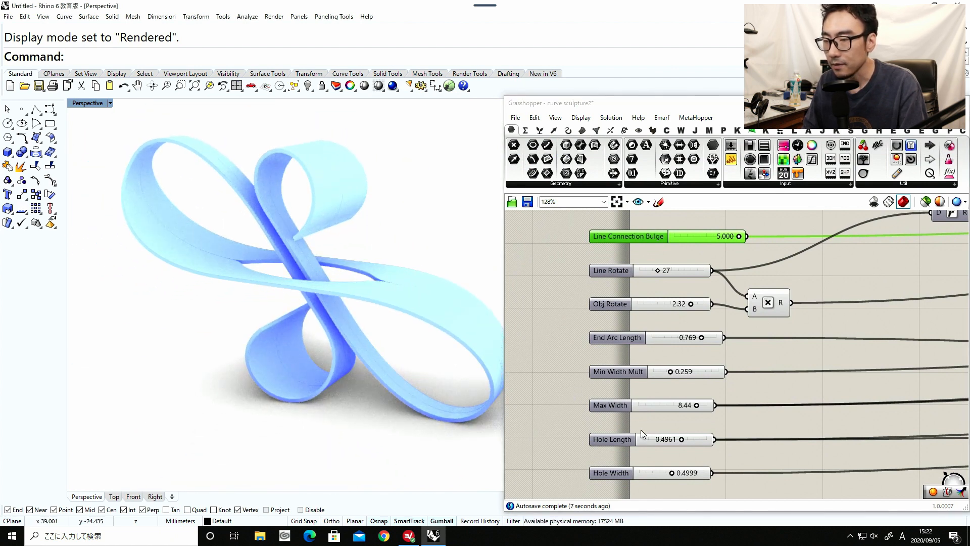
Set Hole Length to 0.4979 and Hole Width to 0.2883, and inspect the opening in the ribbon.
mouse_move(679, 440)
mouse_down()
mouse_move(666, 440)
mouse_move(702, 441)
mouse_move(694, 441)
mouse_up()
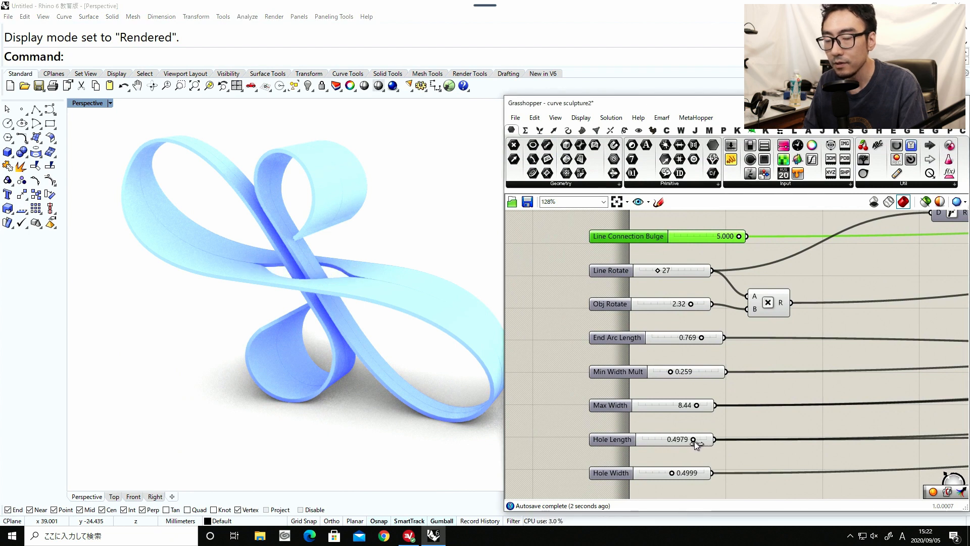
mouse_move(260, 275)
right_down()
mouse_move(347, 313)
mouse_move(357, 298)
mouse_move(431, 282)
mouse_move(321, 281)
mouse_move(455, 353)
right_up()
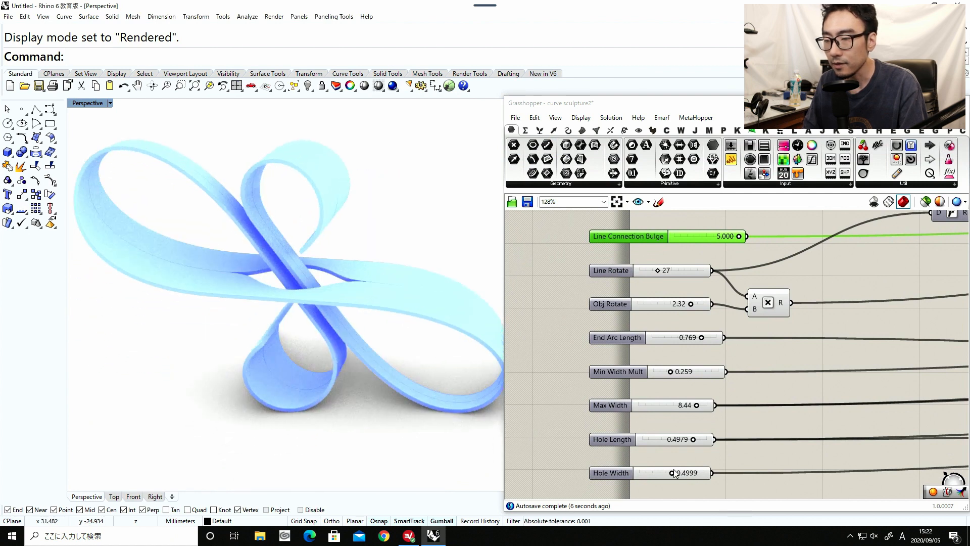
mouse_move(671, 474)
mouse_down()
mouse_move(657, 473)
mouse_move(686, 471)
mouse_move(657, 473)
mouse_up()
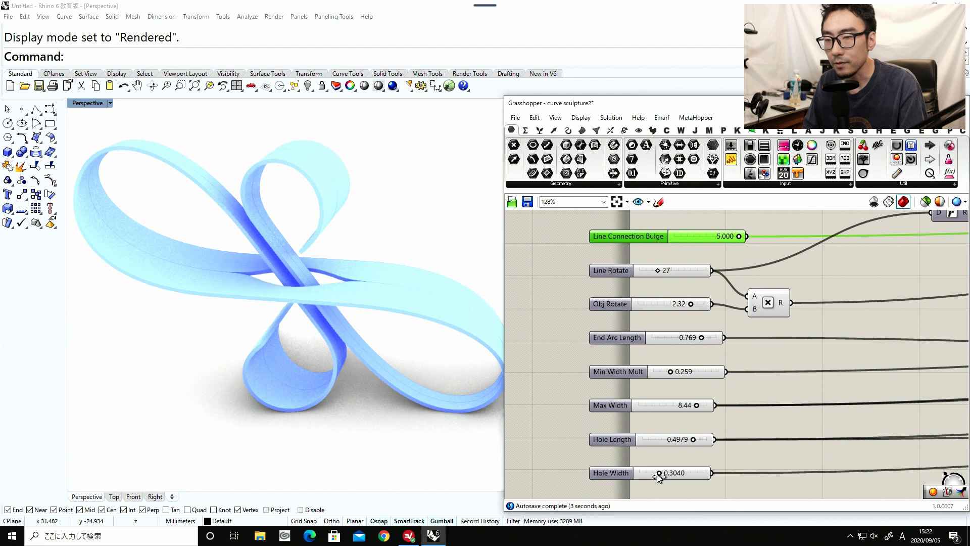
mouse_move(363, 358)
right_down()
mouse_move(234, 350)
mouse_move(268, 353)
right_up()
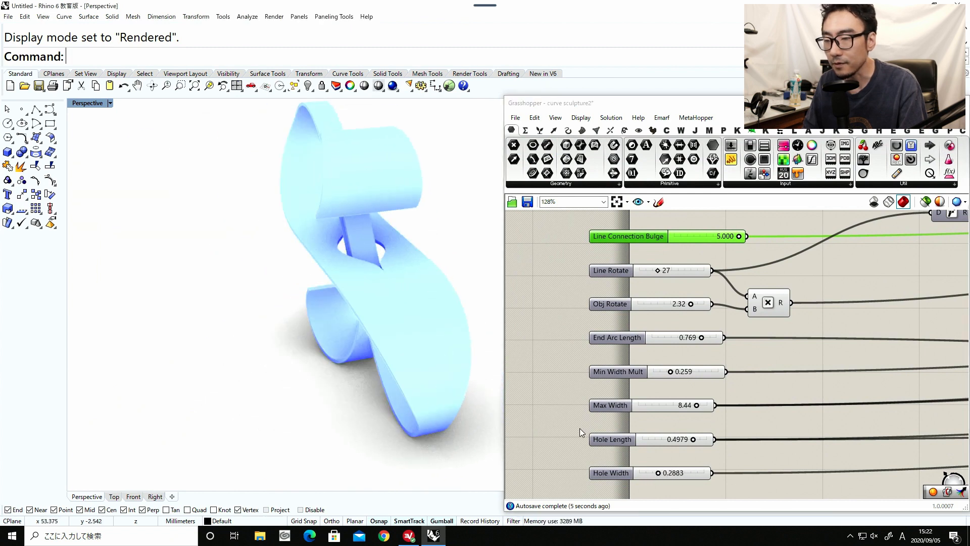
Set Thickness to 1.000 and inspect the thickened ribbon from a new angle.
click(675, 473)
right_drag(675, 474, 682, 322)
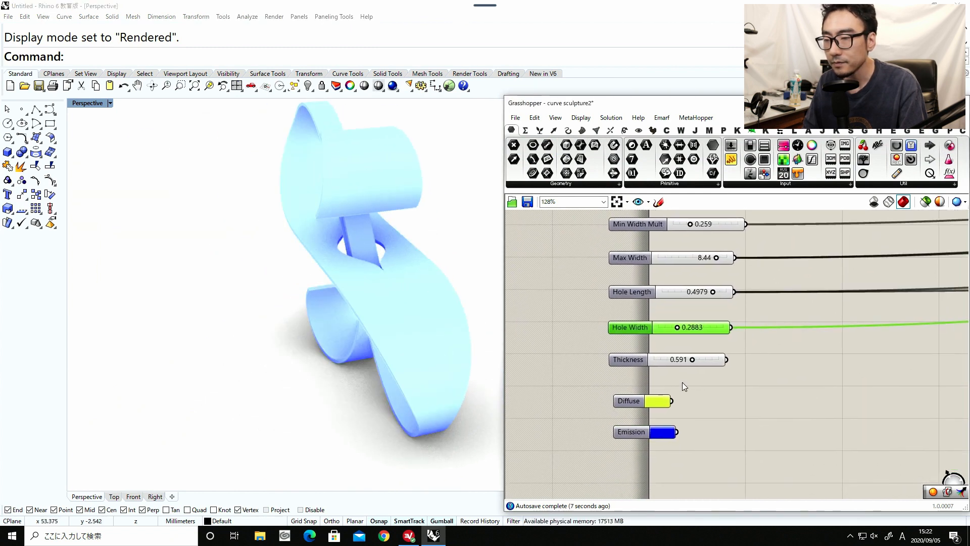
drag(689, 360, 682, 360)
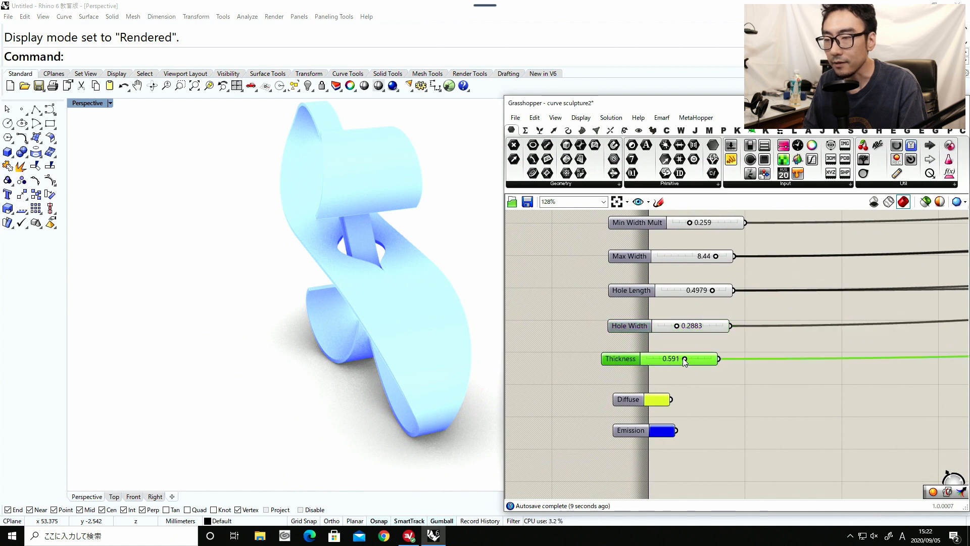
right_drag(350, 368, 461, 342)
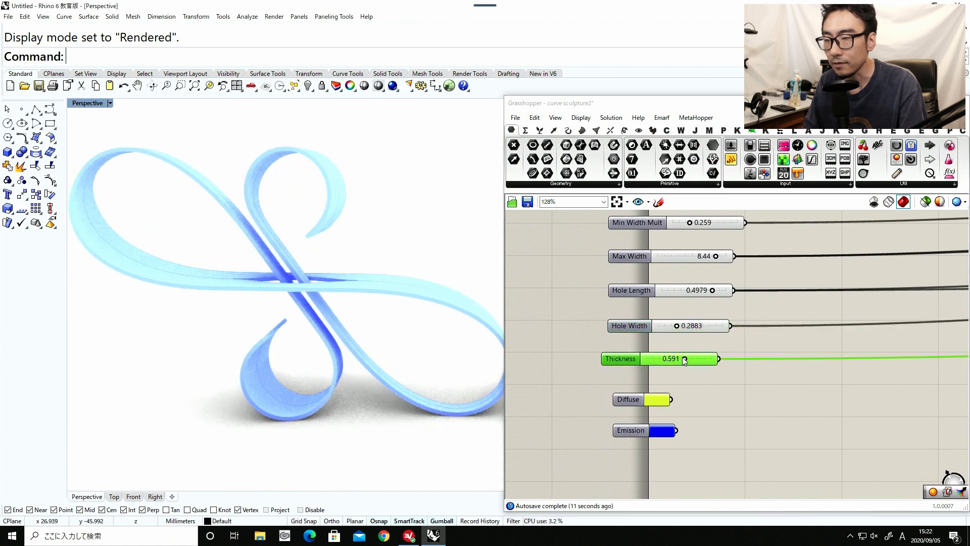
drag(684, 360, 700, 359)
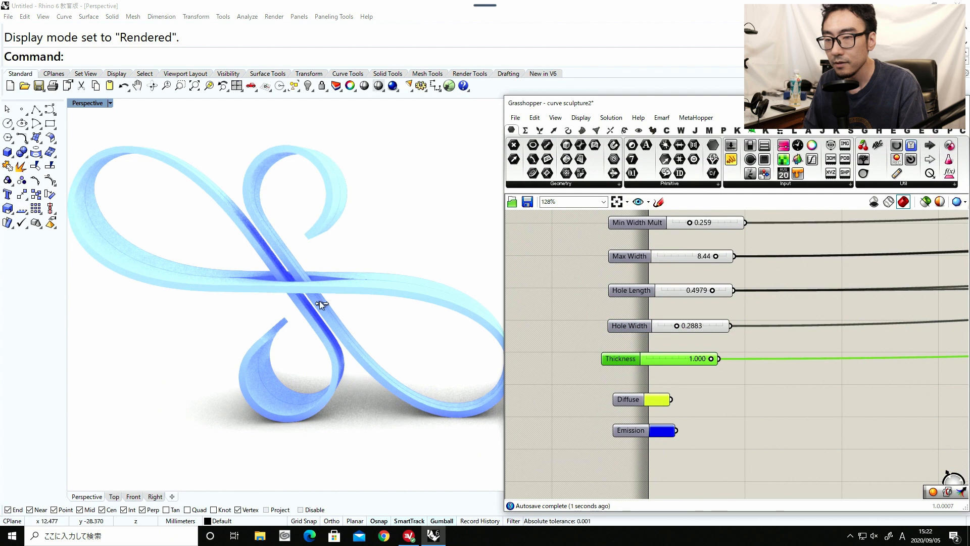
mouse_move(319, 301)
right_down()
mouse_move(293, 278)
mouse_move(270, 319)
mouse_move(423, 307)
mouse_move(323, 292)
mouse_move(288, 308)
mouse_move(331, 316)
right_up()
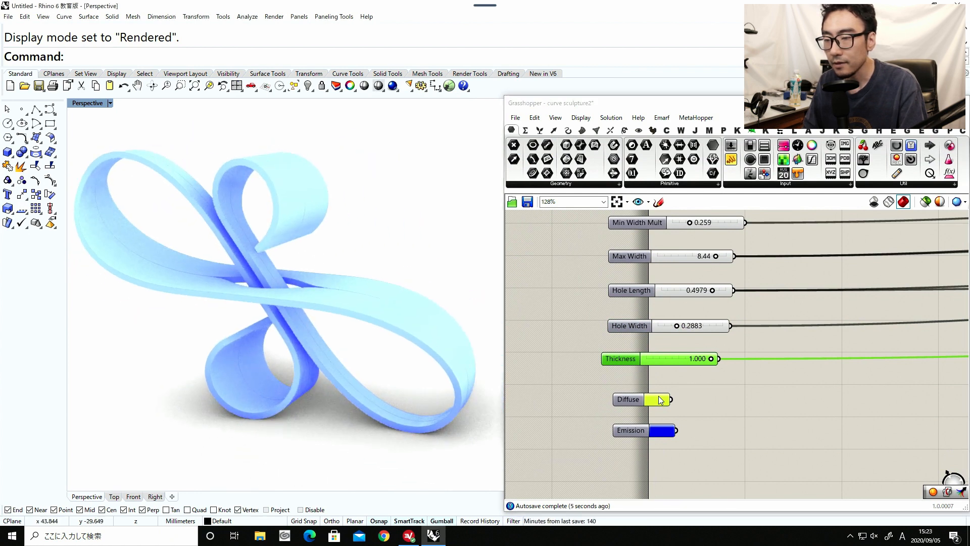
Change the Emission colour swatch to red.
click(661, 430)
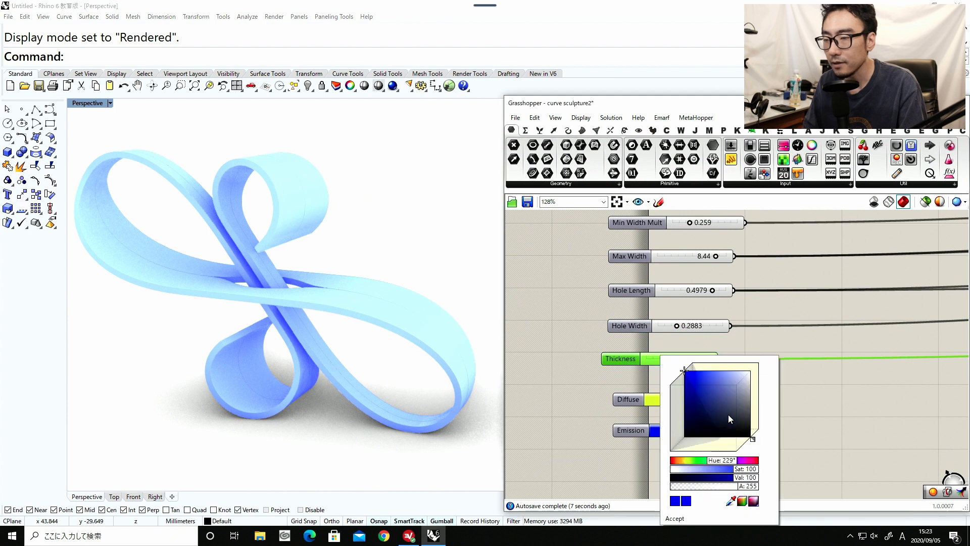
mouse_move(719, 462)
mouse_down()
mouse_move(674, 461)
mouse_move(741, 462)
mouse_move(668, 460)
mouse_up()
click(599, 448)
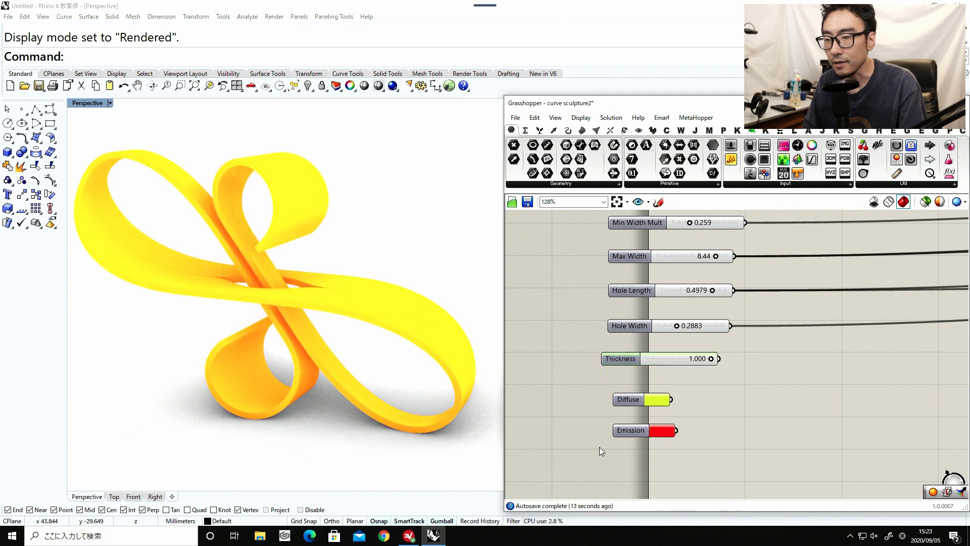
Change the Diffuse colour swatch to green with a hue of 114° and inspect the ribbon.
click(651, 399)
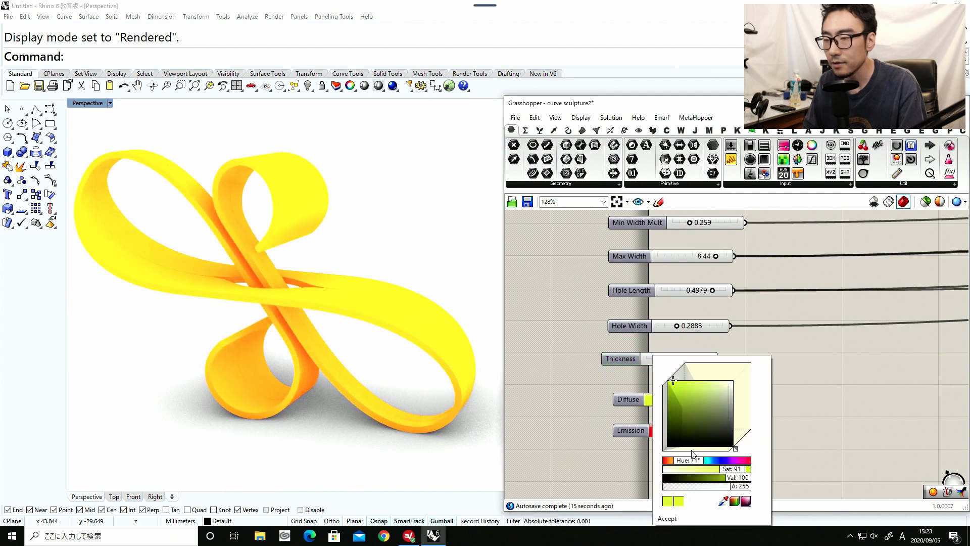
mouse_move(688, 459)
mouse_down()
mouse_move(736, 457)
mouse_move(675, 454)
mouse_move(699, 459)
mouse_up()
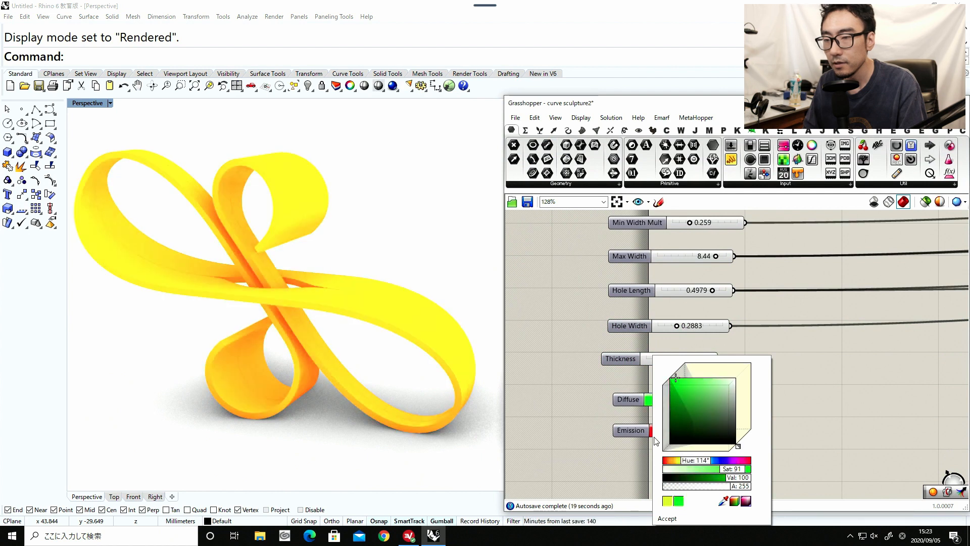
mouse_move(331, 377)
right_down()
mouse_move(375, 332)
mouse_move(487, 325)
mouse_move(452, 340)
mouse_move(316, 346)
mouse_move(374, 346)
mouse_move(349, 342)
right_up()
Set Obj Rotate to 1.82 and End Arc Length to 0.621 to reshape the ribbon's curled ends.
scroll(662, 352, down, 2)
right_drag(680, 341, 683, 427)
right_drag(672, 297, 673, 337)
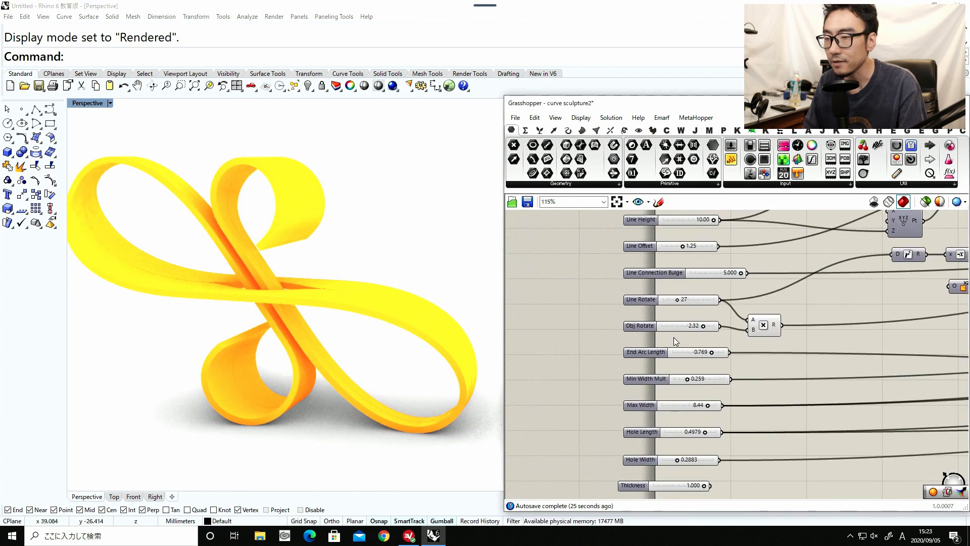
scroll(674, 338, up, 1)
drag(706, 323, 674, 326)
drag(717, 354, 711, 355)
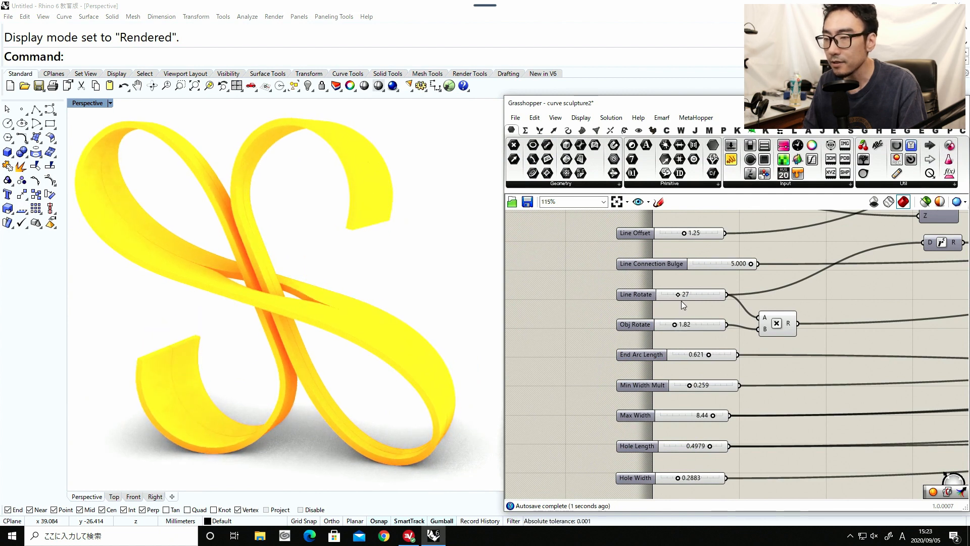
Set Line Rotate to 23 and inspect the ribbon's crossing from another angle.
drag(673, 294, 668, 294)
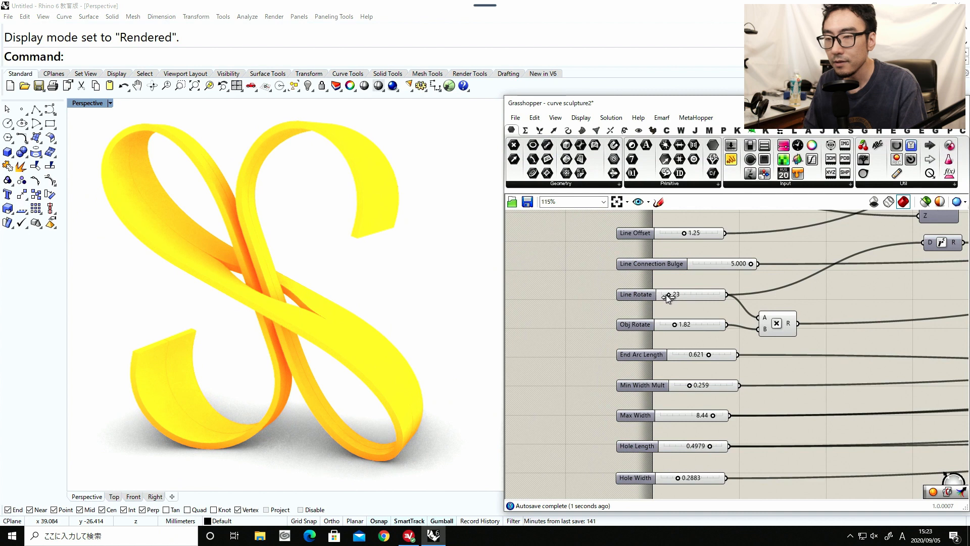
mouse_move(230, 313)
right_down()
mouse_move(182, 316)
mouse_move(290, 270)
mouse_move(379, 282)
mouse_move(274, 288)
right_up()
scroll(293, 288, down, 3)
scroll(275, 287, up, 3)
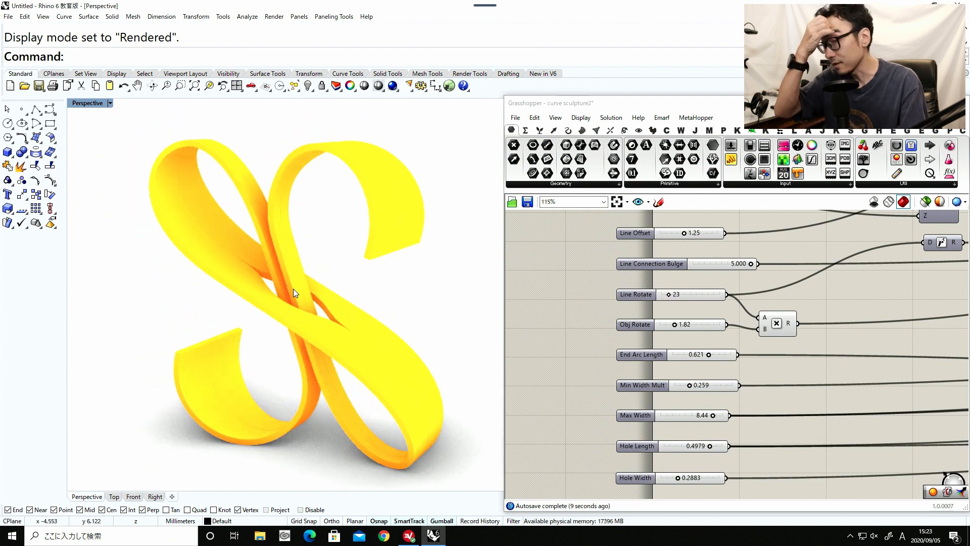
Examine the layout of the whole sculpture definition and its slider and colour inputs.
scroll(576, 347, down, 8)
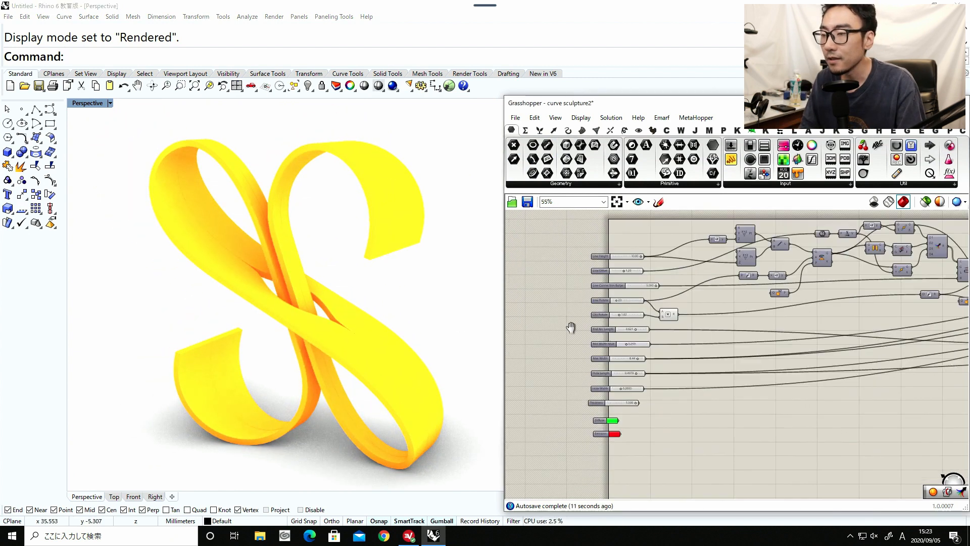
right_drag(672, 339, 645, 356)
scroll(638, 352, up, 2)
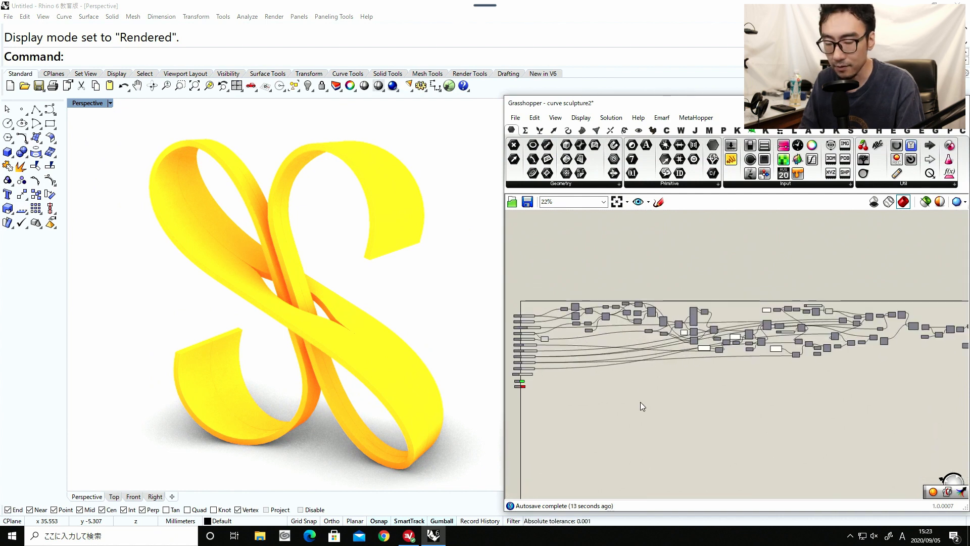
right_drag(644, 402, 670, 415)
scroll(671, 413, up, 1)
scroll(597, 393, up, 4)
right_drag(598, 392, 646, 411)
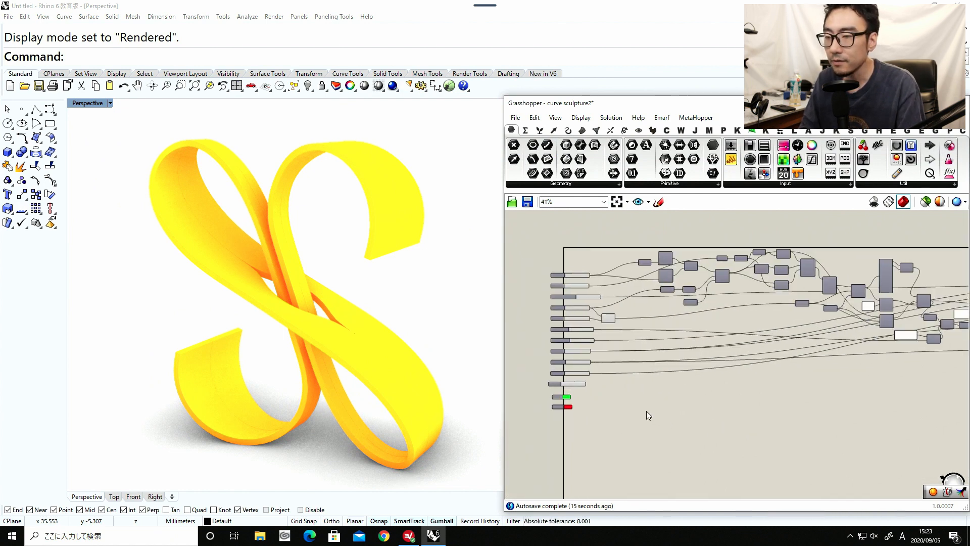
scroll(622, 390, up, 1)
scroll(622, 390, up, 3)
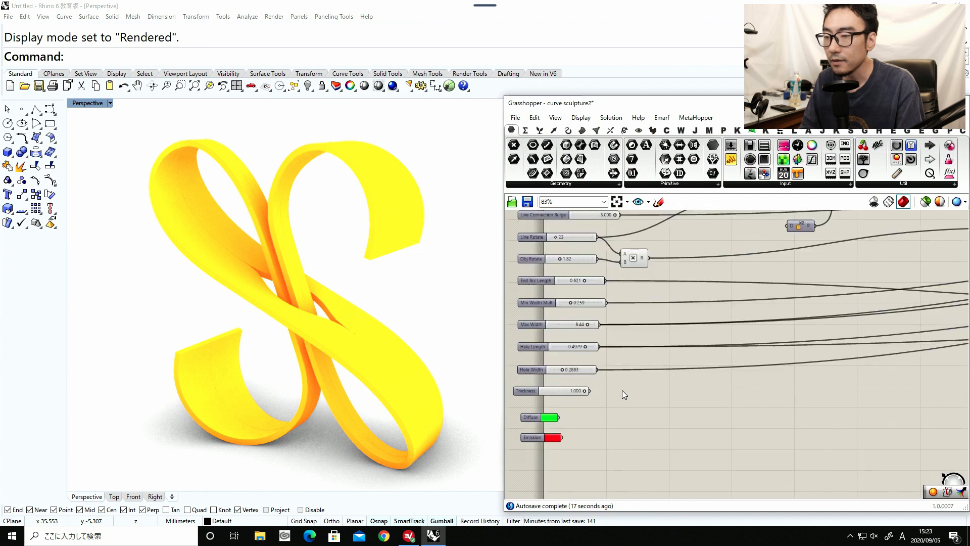